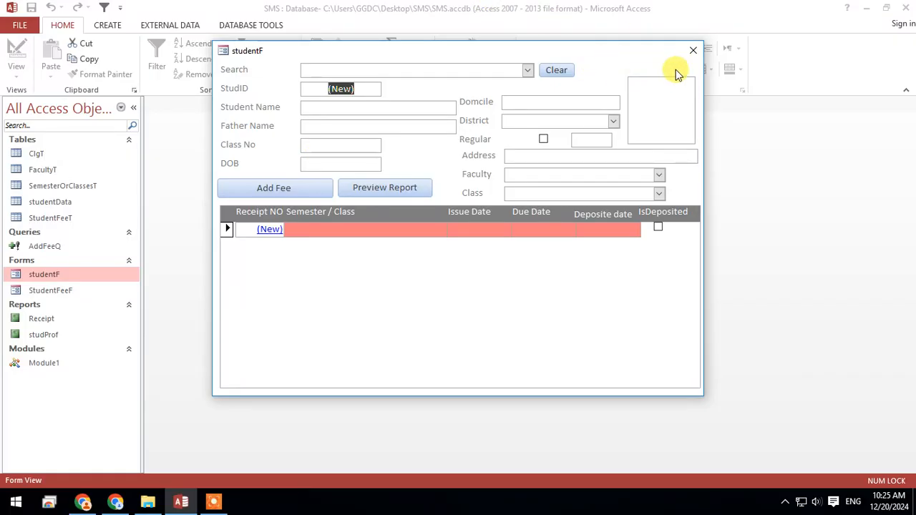
# - Close studentF and create a new blank table saved as logT
pyautogui.click(693, 52)
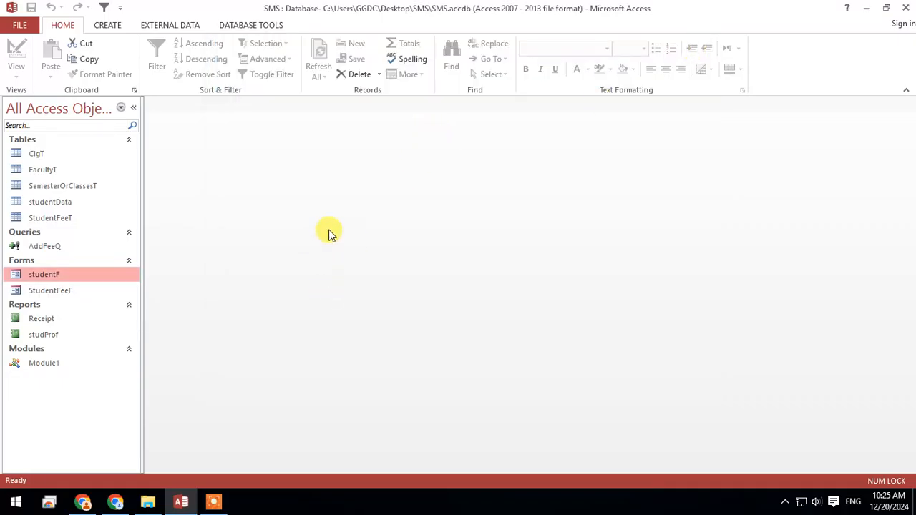
pyautogui.click(114, 23)
pyautogui.click(66, 66)
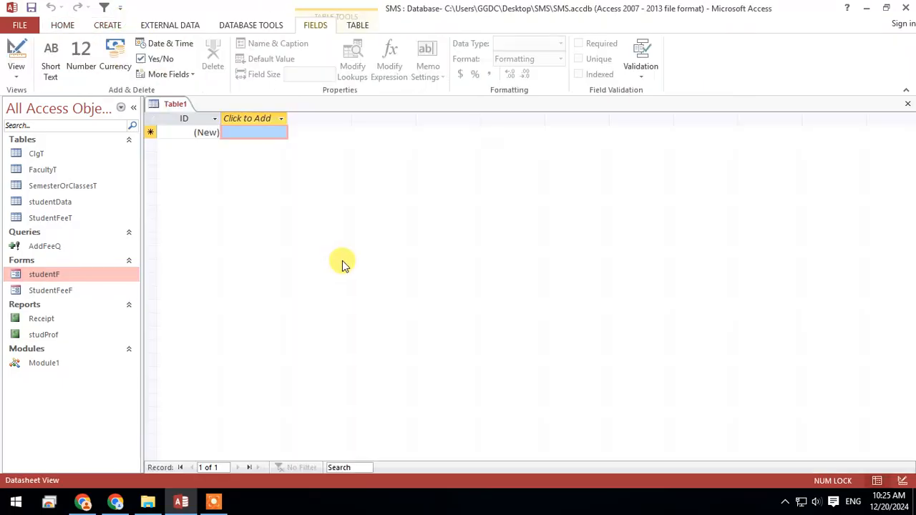
pyautogui.rightClick(178, 104)
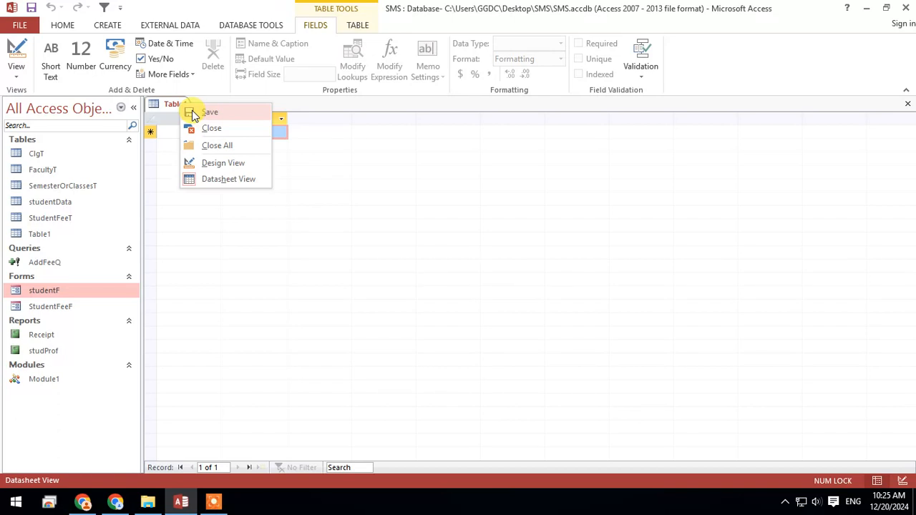
pyautogui.click(195, 113)
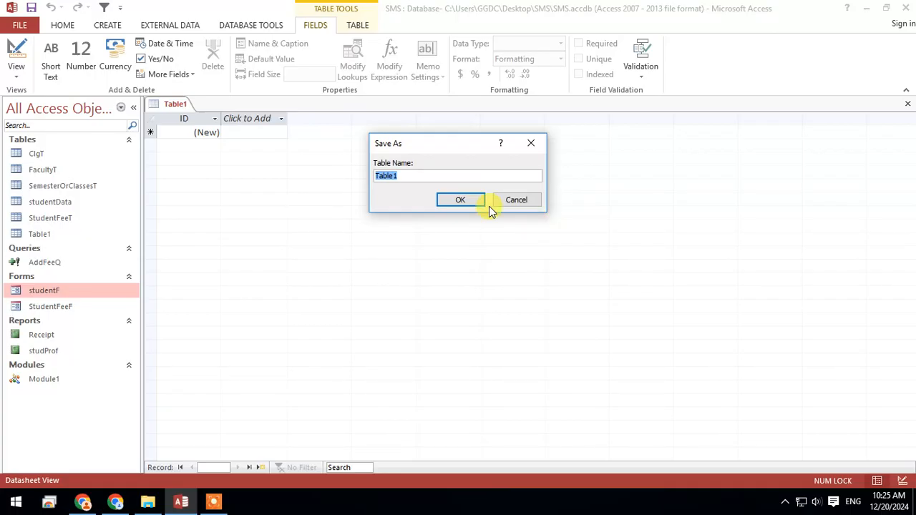
pyautogui.write('logT')
pyautogui.click(476, 201)
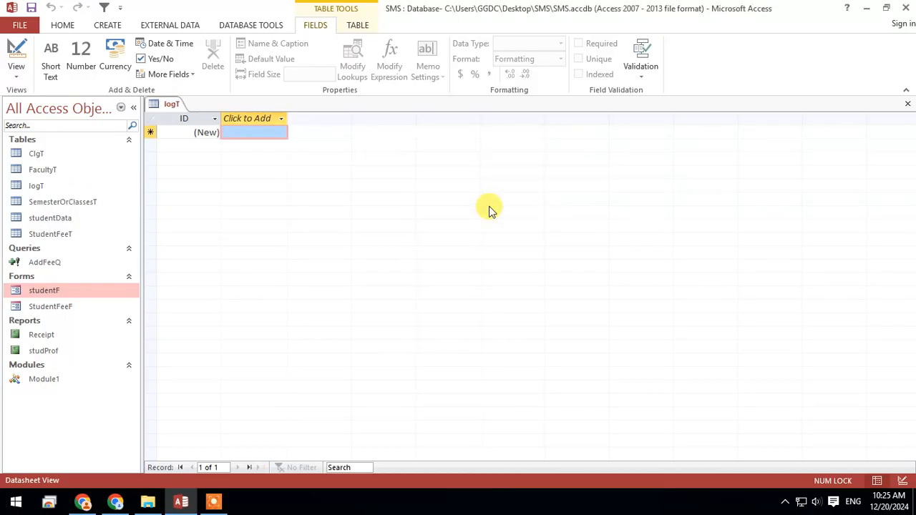
# - Switch logT to Design view and rename the ID field to UserID
pyautogui.rightClick(171, 106)
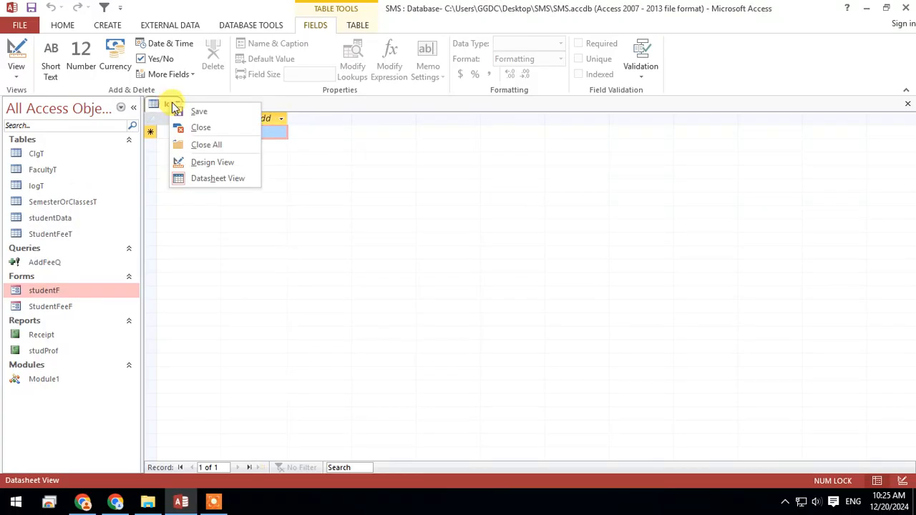
pyautogui.click(228, 161)
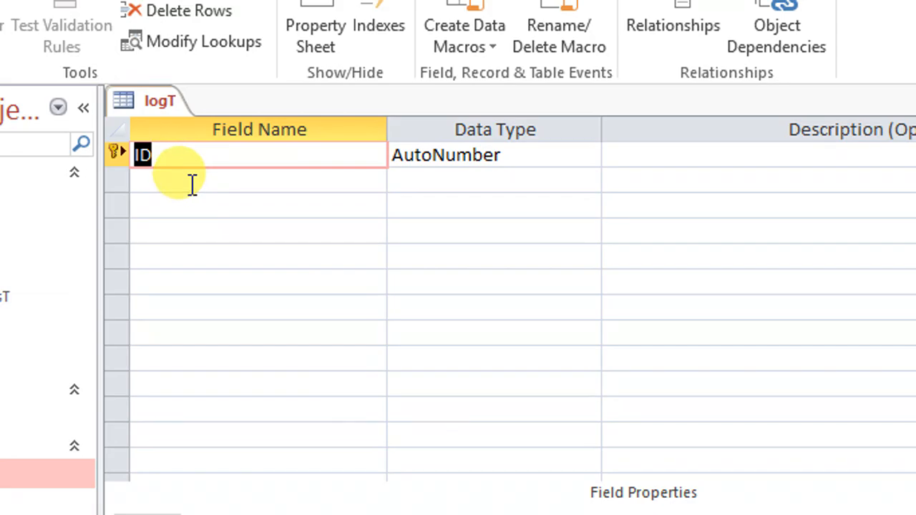
pyautogui.click(188, 179)
pyautogui.click(143, 155)
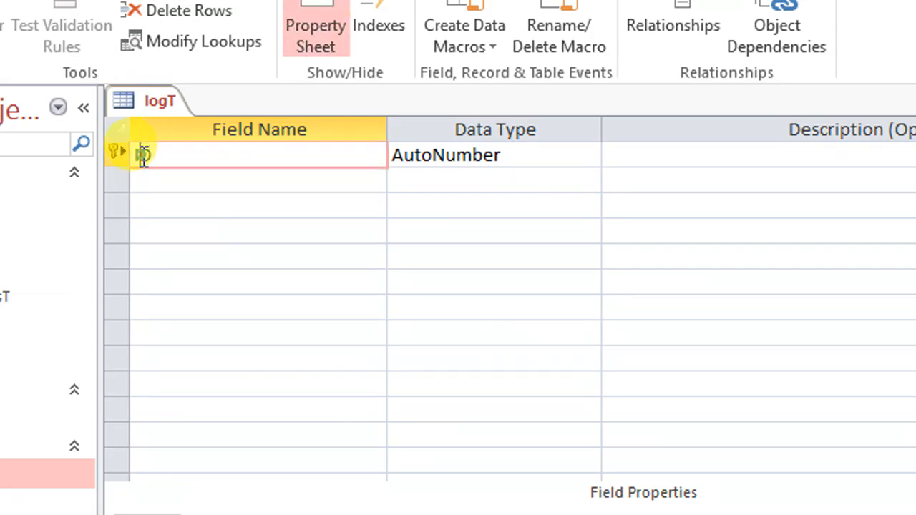
pyautogui.click(204, 180)
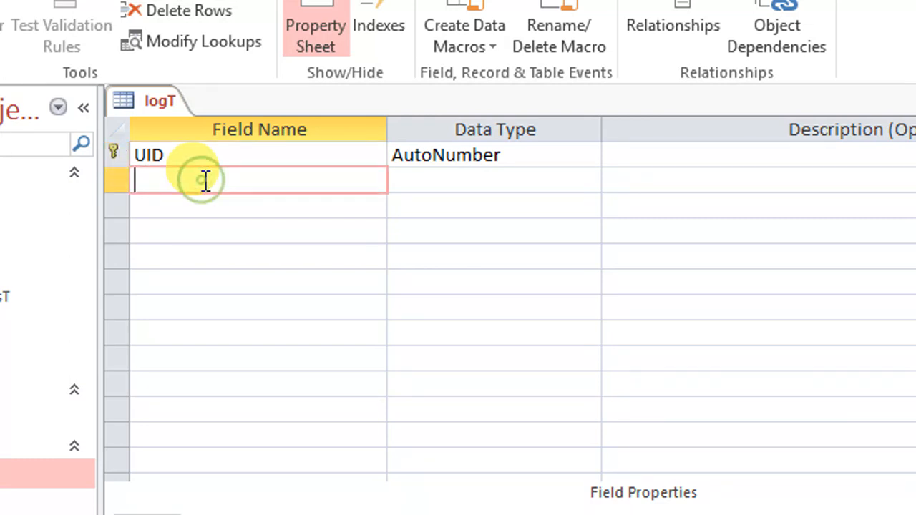
pyautogui.click(143, 155)
pyautogui.write('ers')
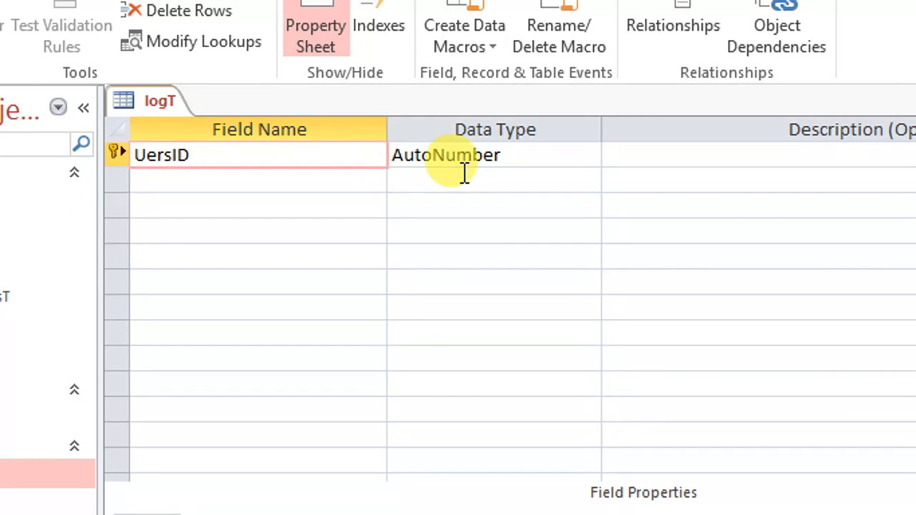
pyautogui.press('BackSpace')
pyautogui.press('BackSpace')
pyautogui.press('BackSpace')
pyautogui.write('ser')
# - Add UserName, Passw and UserRole as Short Text fields and save the design
pyautogui.click(381, 181)
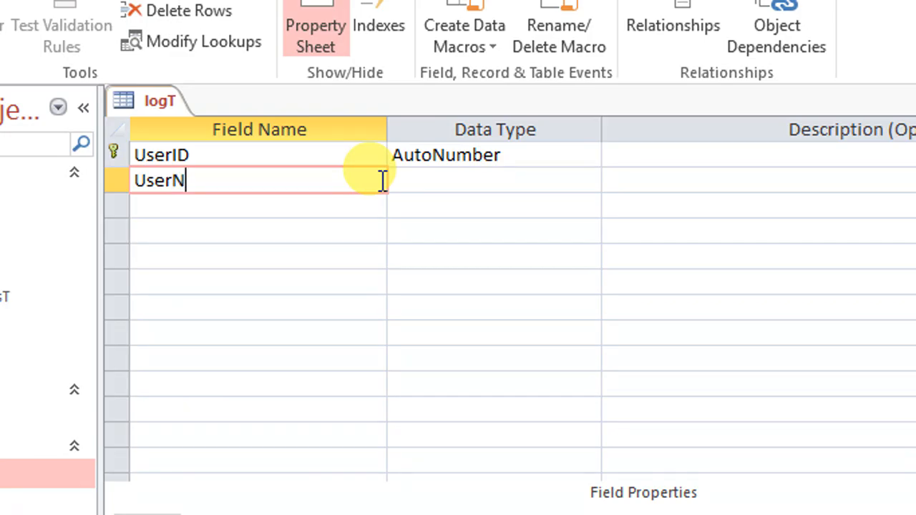
pyautogui.write('UserName')
pyautogui.press('Return')
pyautogui.press('Return')
pyautogui.press('Return')
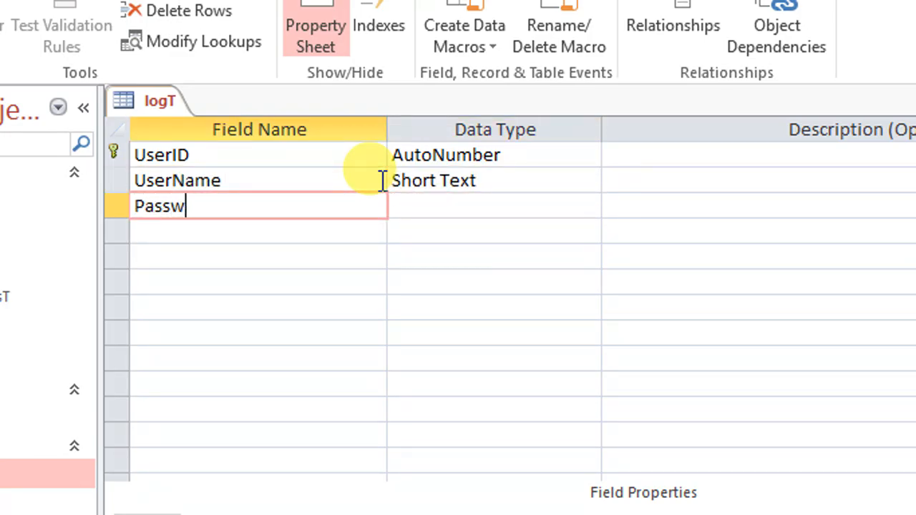
pyautogui.press('Return')
pyautogui.press('Return')
pyautogui.press('Return')
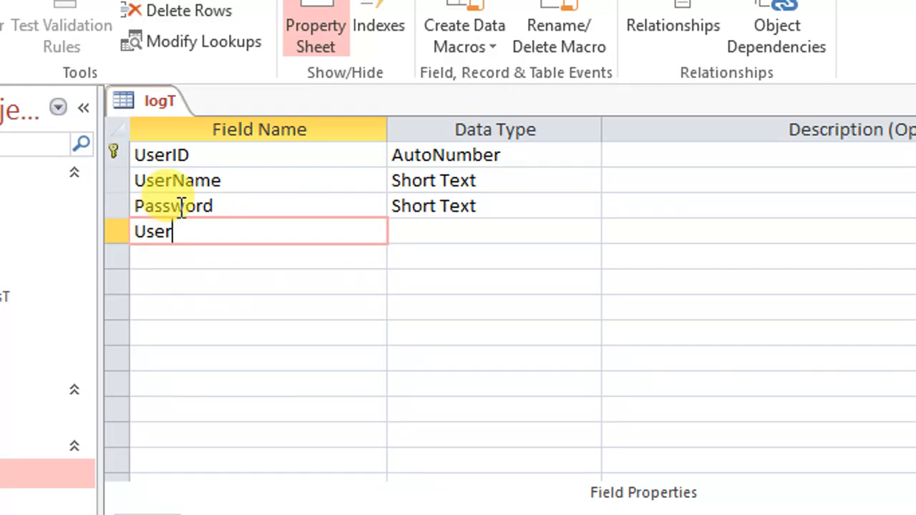
pyautogui.moveTo(185, 206); pyautogui.dragTo(262, 207)
pyautogui.press('BackSpace')
pyautogui.press('BackSpace')
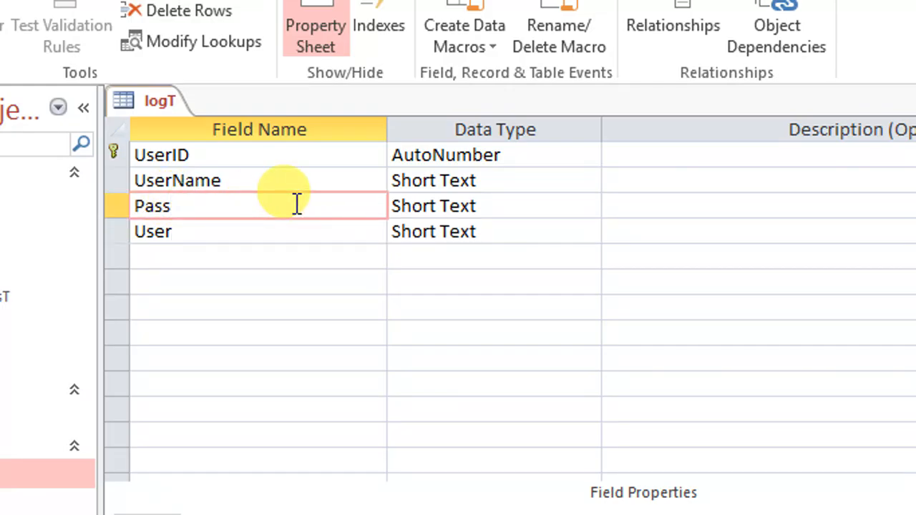
pyautogui.click(269, 231)
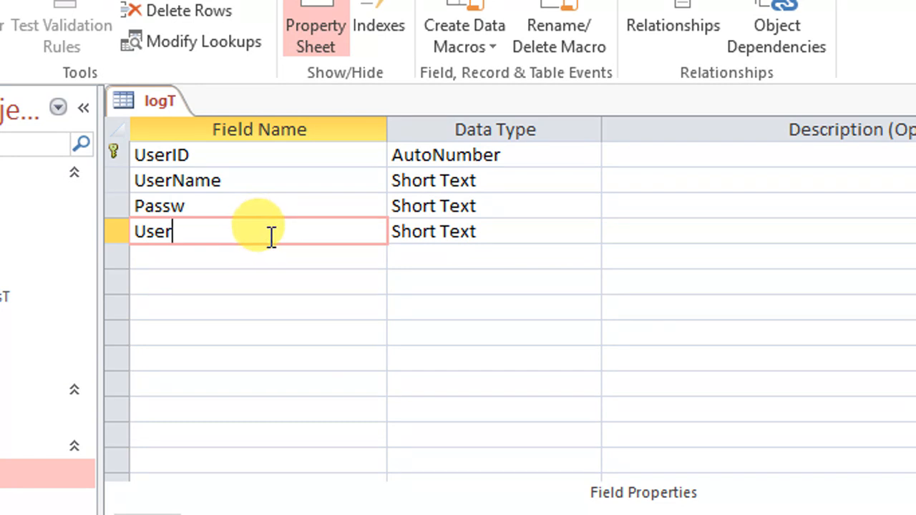
pyautogui.click(265, 255)
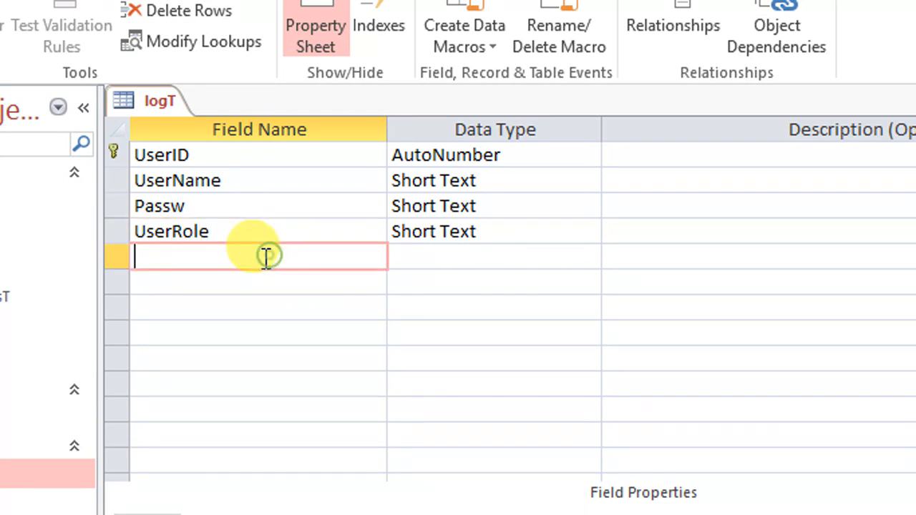
pyautogui.rightClick(169, 108)
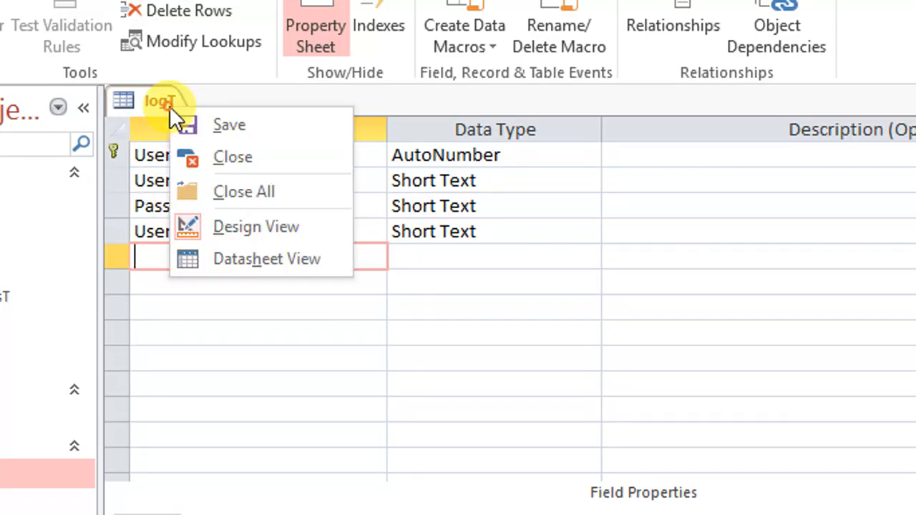
pyautogui.click(188, 115)
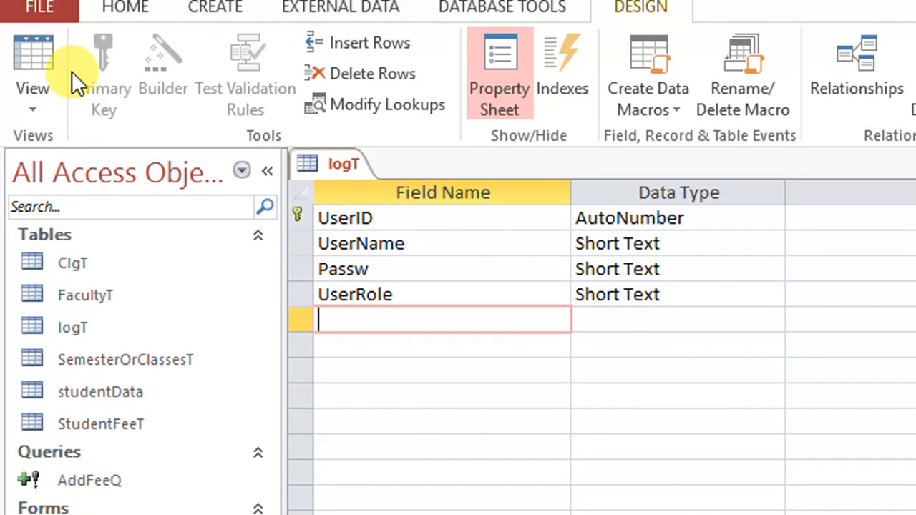
# - Save and close the logT table
pyautogui.rightClick(179, 103)
pyautogui.click(365, 175)
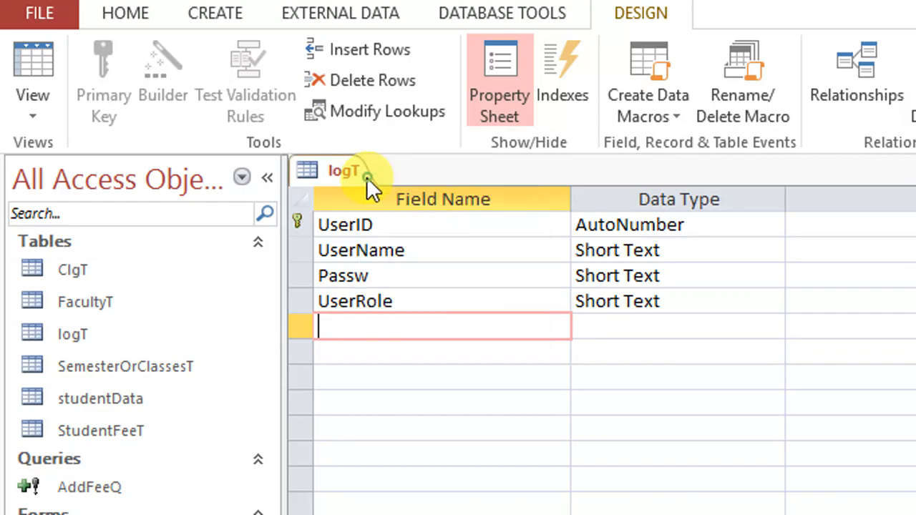
pyautogui.rightClick(367, 177)
pyautogui.click(419, 220)
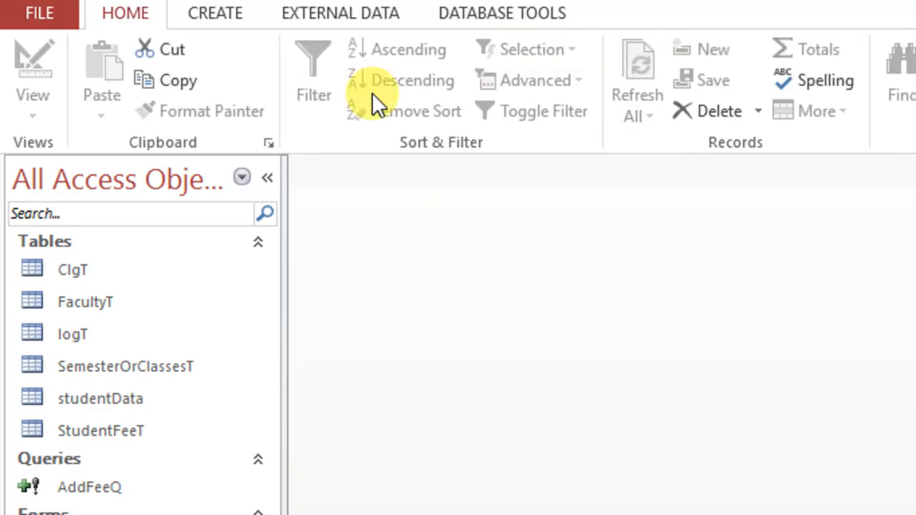
# - Open and close ClgT in Design view, then reopen logT in Design view
pyautogui.click(222, 18)
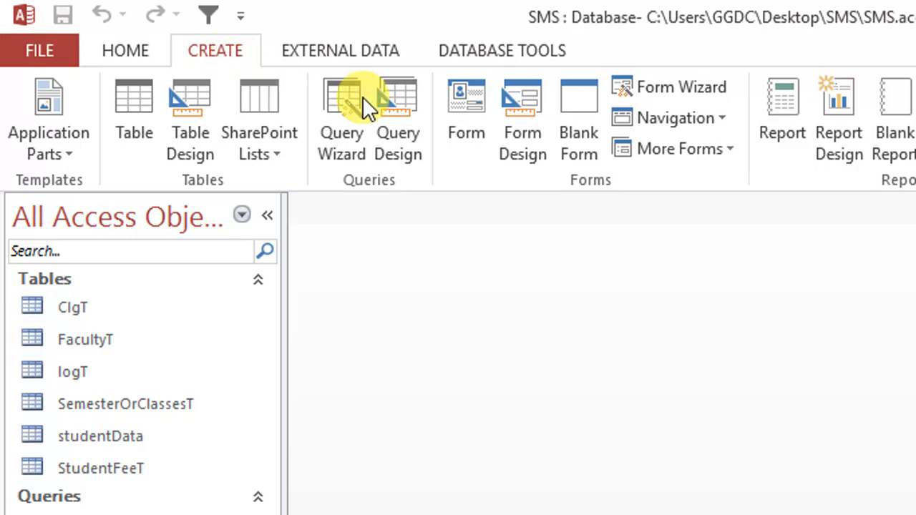
pyautogui.rightClick(89, 309)
pyautogui.click(172, 350)
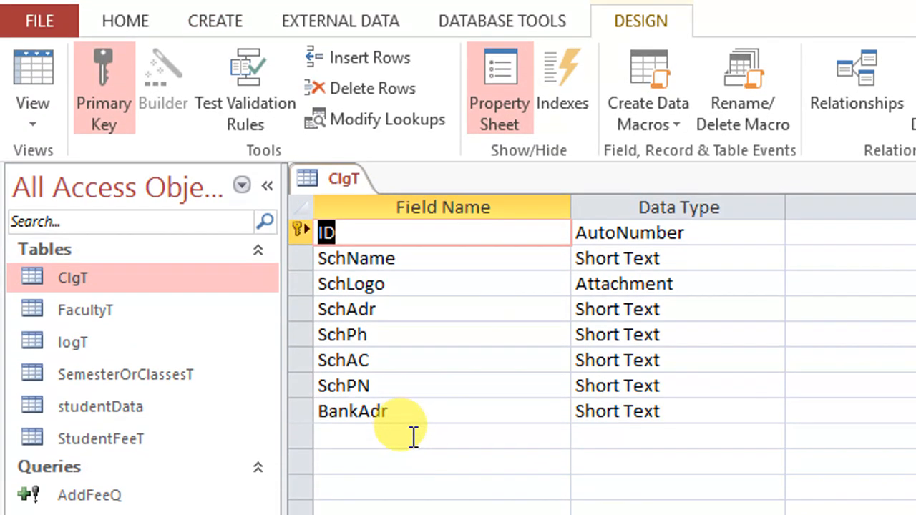
pyautogui.rightClick(335, 177)
pyautogui.click(379, 227)
pyautogui.rightClick(118, 336)
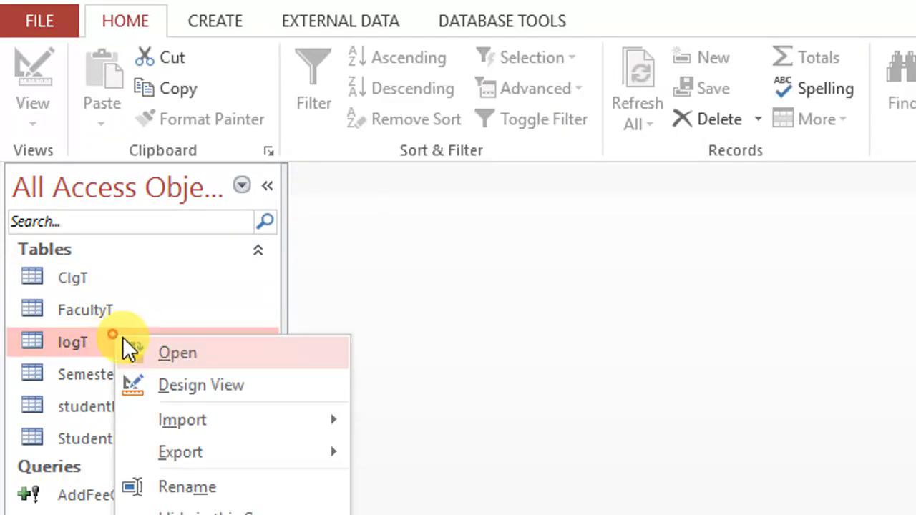
pyautogui.click(170, 382)
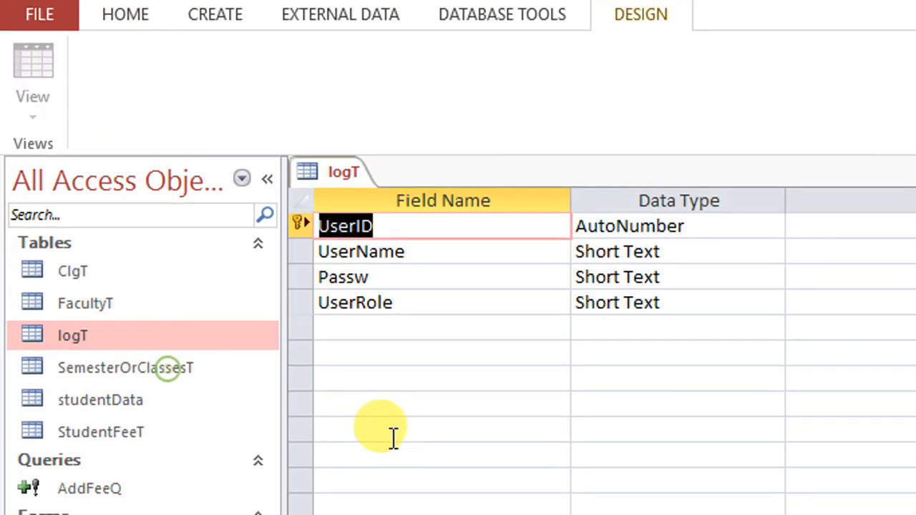
# - Add a fifth field, IsActive, with the Yes/No data type
pyautogui.click(380, 326)
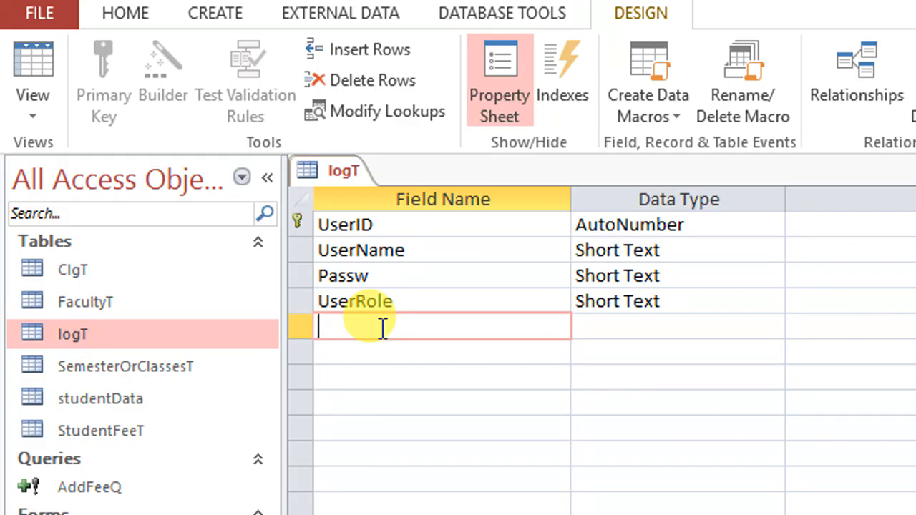
pyautogui.write('IsActive')
pyautogui.press('Tab')
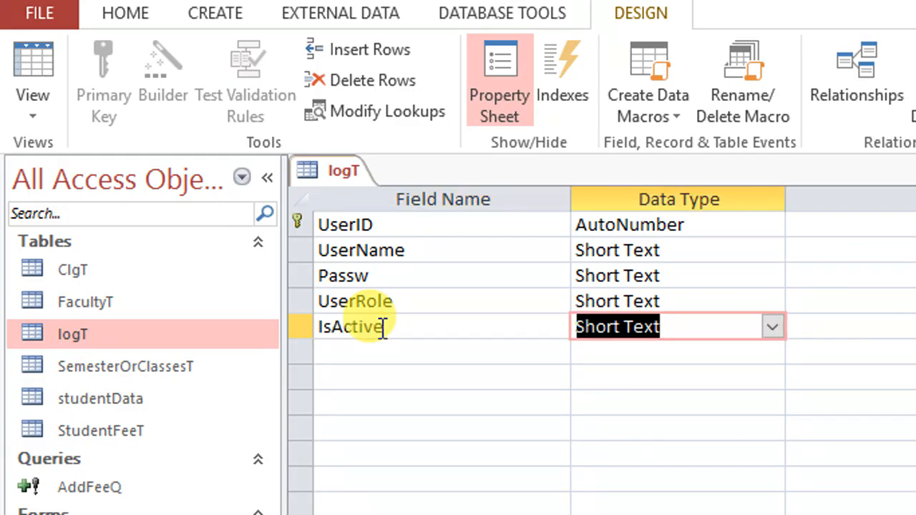
pyautogui.write('yes/No')
pyautogui.press('Tab')
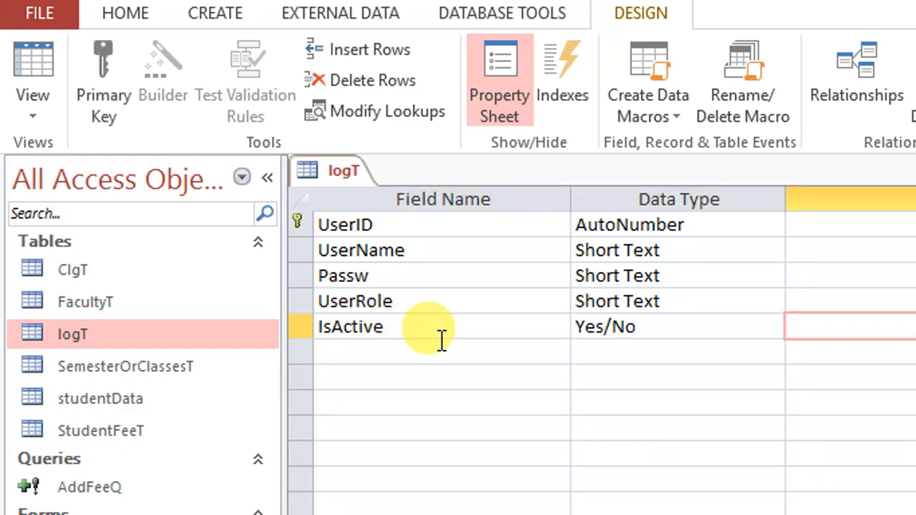
pyautogui.click(679, 326)
pyautogui.click(772, 326)
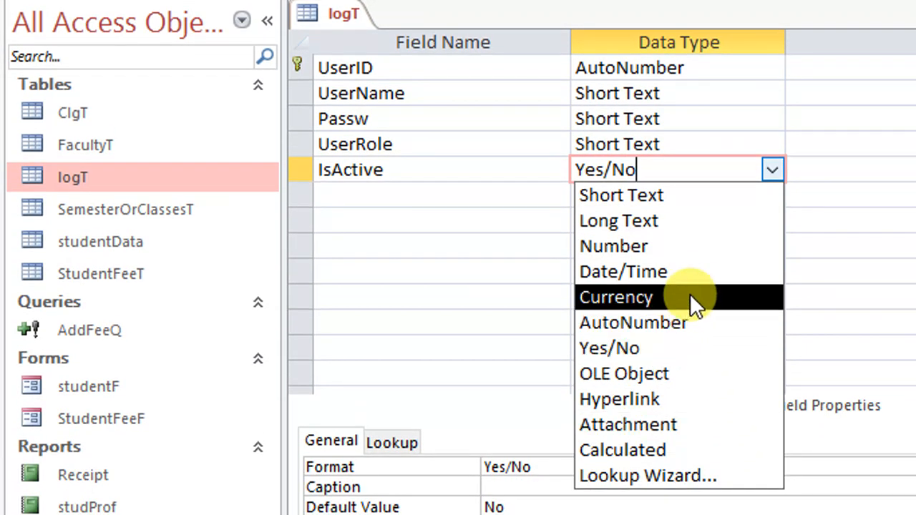
pyautogui.click(688, 345)
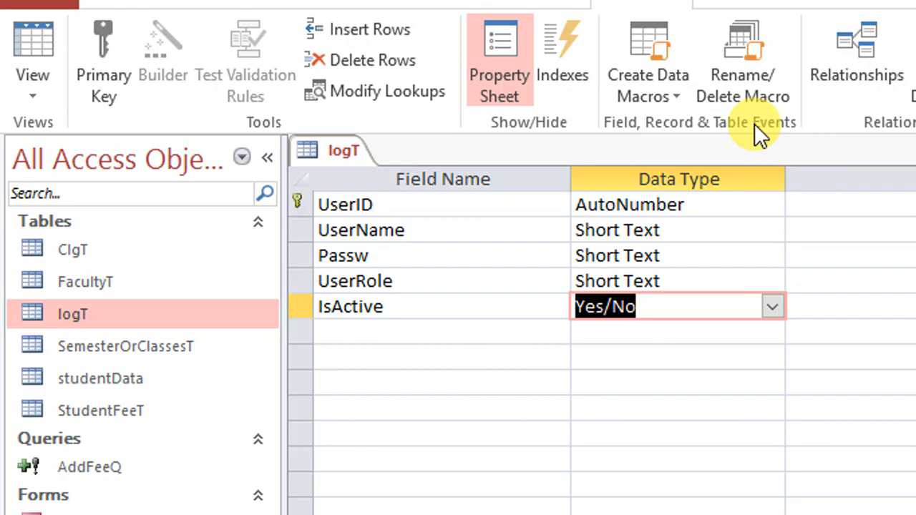
# - Insert a row, cancel the Lookup Wizard, and delete the stray Field1 row
pyautogui.press('Insert')
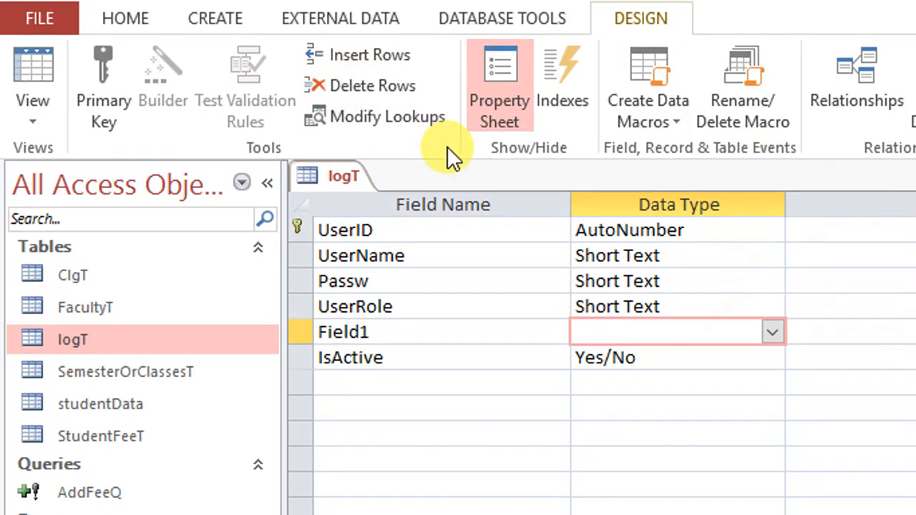
pyautogui.click(430, 119)
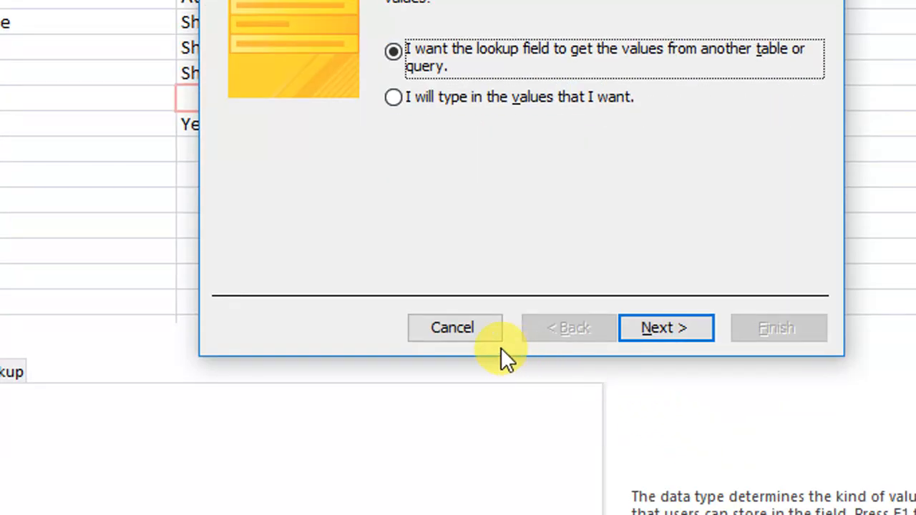
pyautogui.click(885, 514)
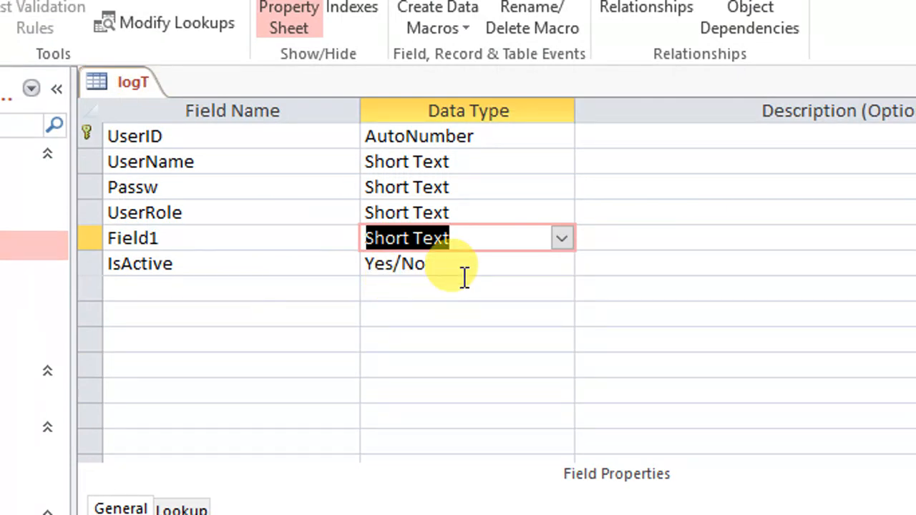
pyautogui.click(97, 237)
pyautogui.rightClick(99, 241)
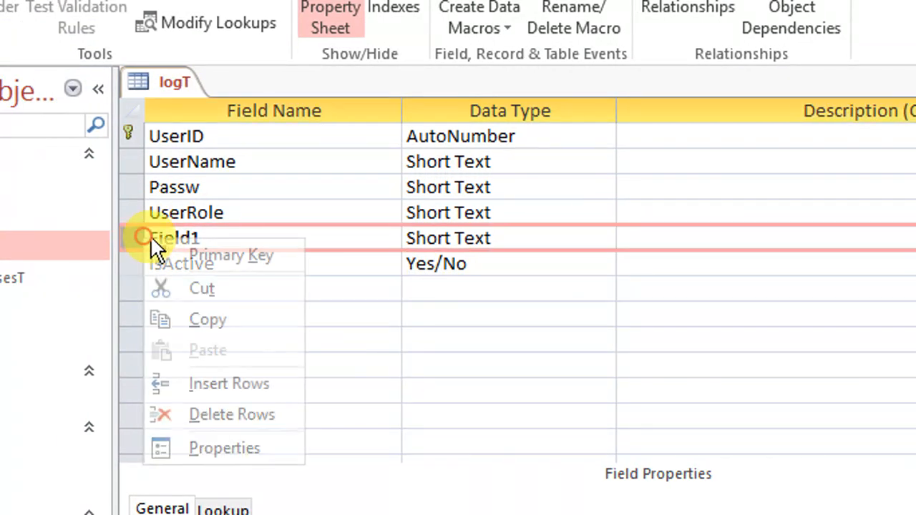
pyautogui.click(246, 416)
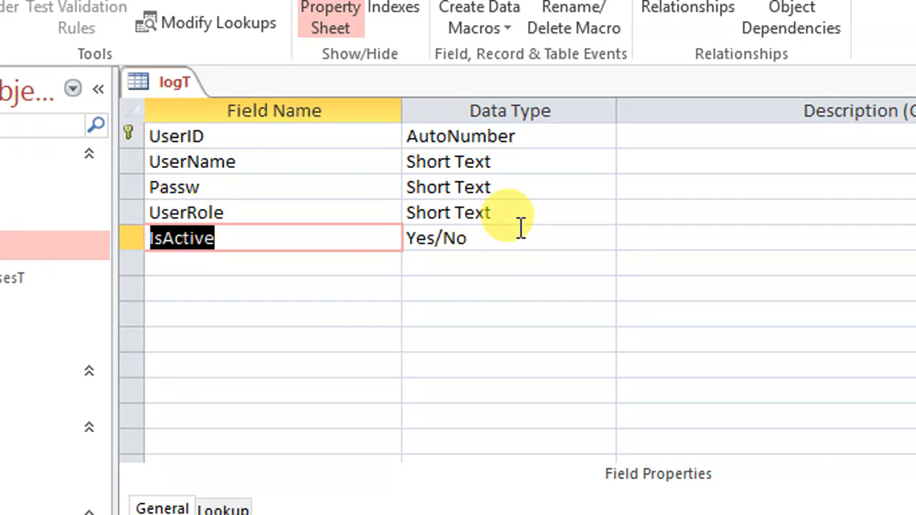
pyautogui.click(526, 286)
# - Save and close the logT table design
pyautogui.rightClick(183, 80)
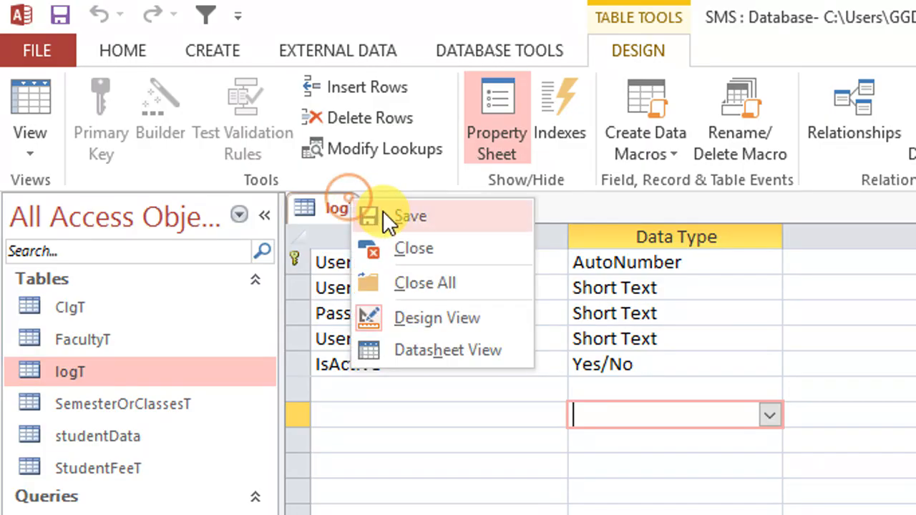
pyautogui.click(381, 215)
pyautogui.rightClick(347, 204)
pyautogui.click(437, 218)
pyautogui.rightClick(326, 194)
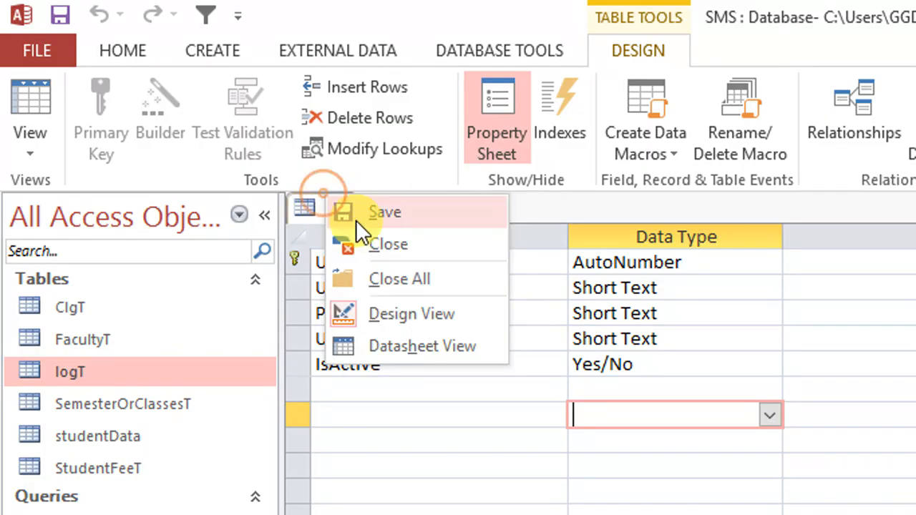
pyautogui.click(358, 231)
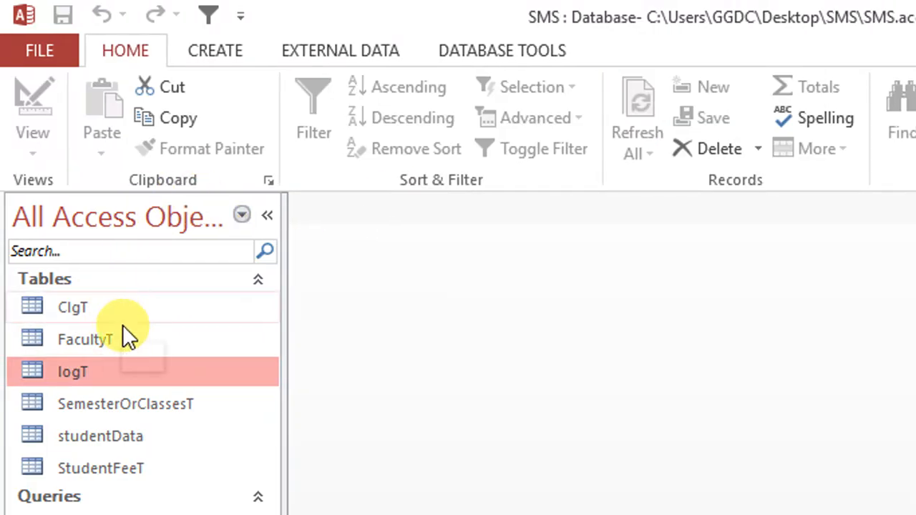
# - Create a Modal Dialog form, delete its OK and Cancel buttons, and resize the Detail section
pyautogui.click(242, 58)
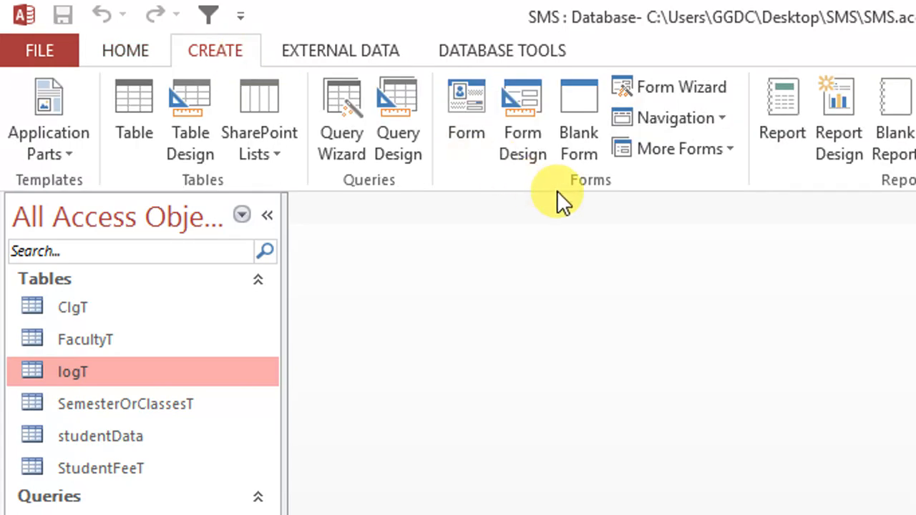
pyautogui.click(704, 150)
pyautogui.click(672, 334)
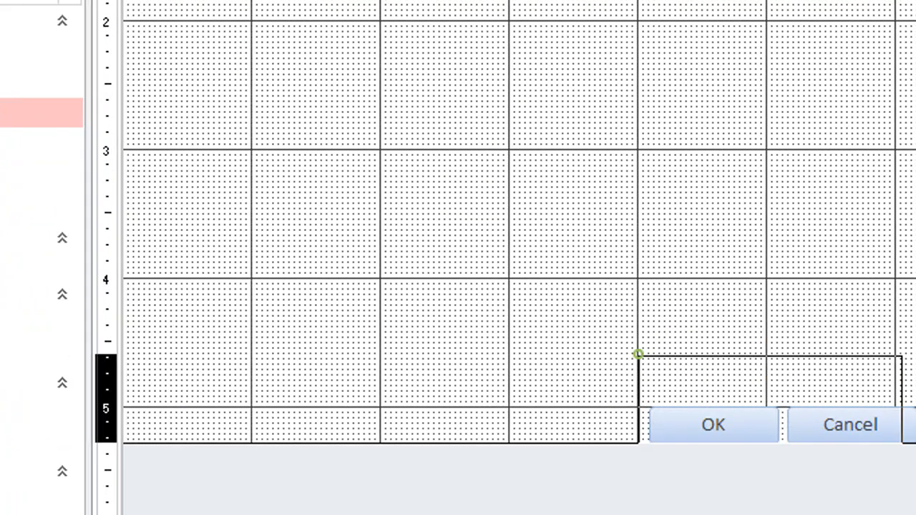
pyautogui.moveTo(902, 442); pyautogui.dragTo(915, 465)
pyautogui.press('Delete')
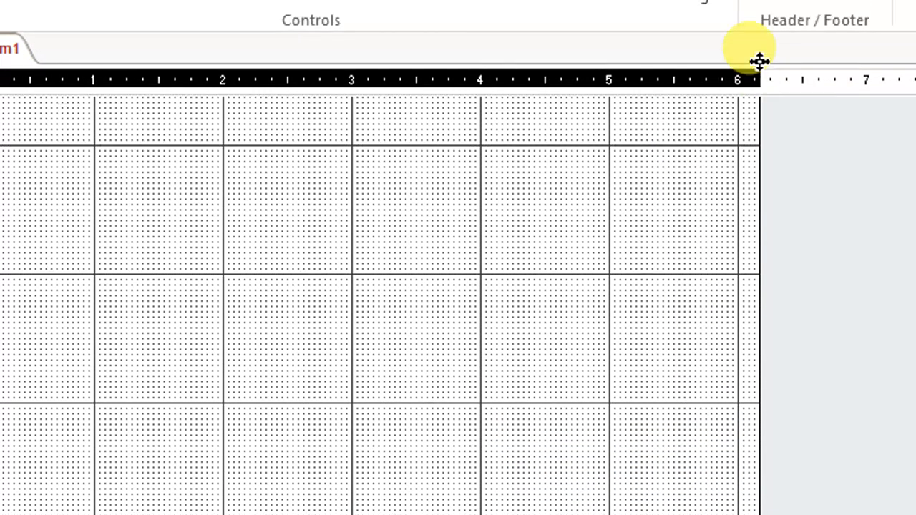
pyautogui.moveTo(759, 61); pyautogui.dragTo(755, 331)
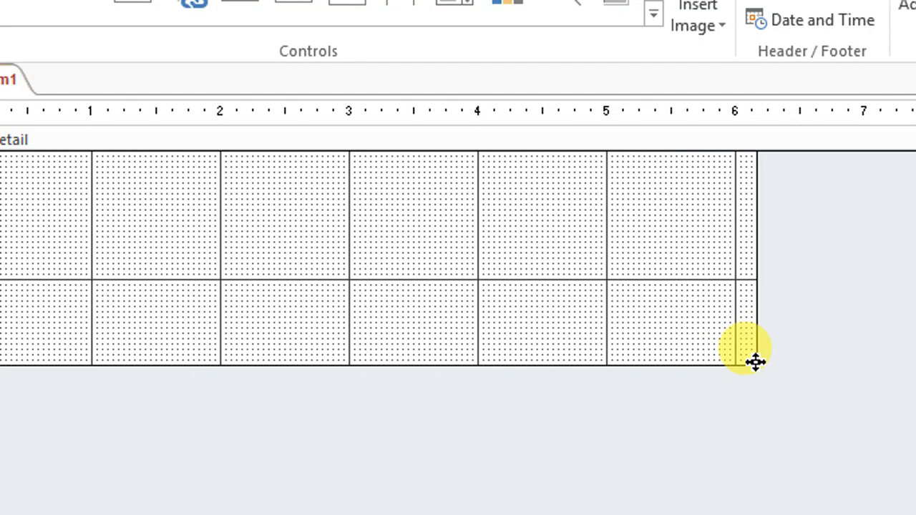
pyautogui.moveTo(589, 364); pyautogui.dragTo(599, 385)
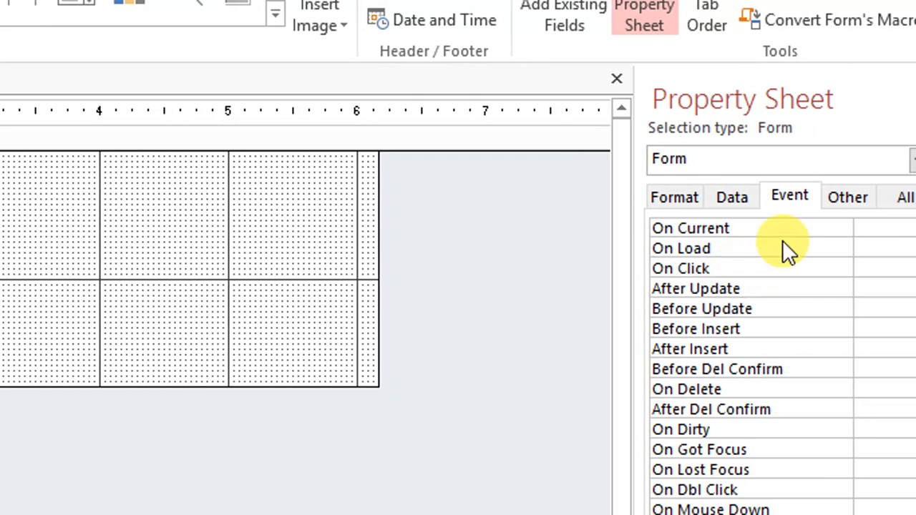
# - Set the form's Default View to Split Form
pyautogui.click(778, 201)
pyautogui.click(772, 204)
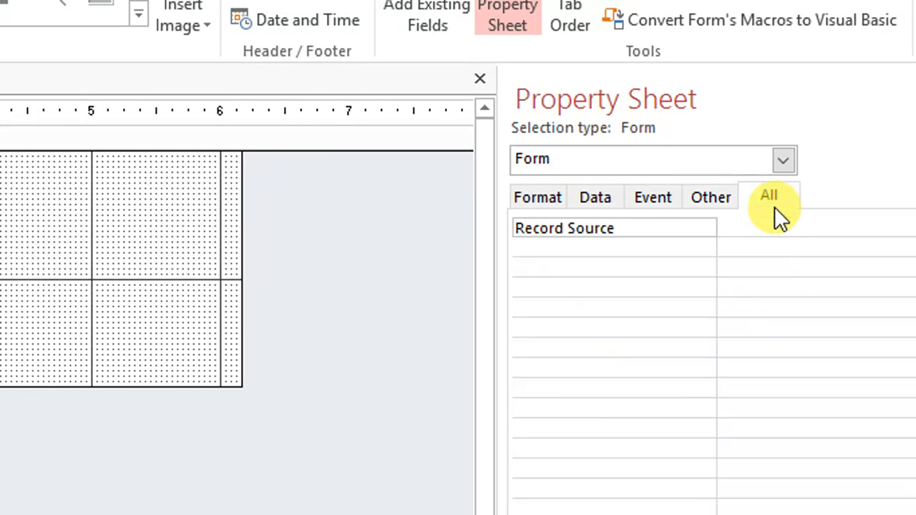
pyautogui.doubleClick(816, 309)
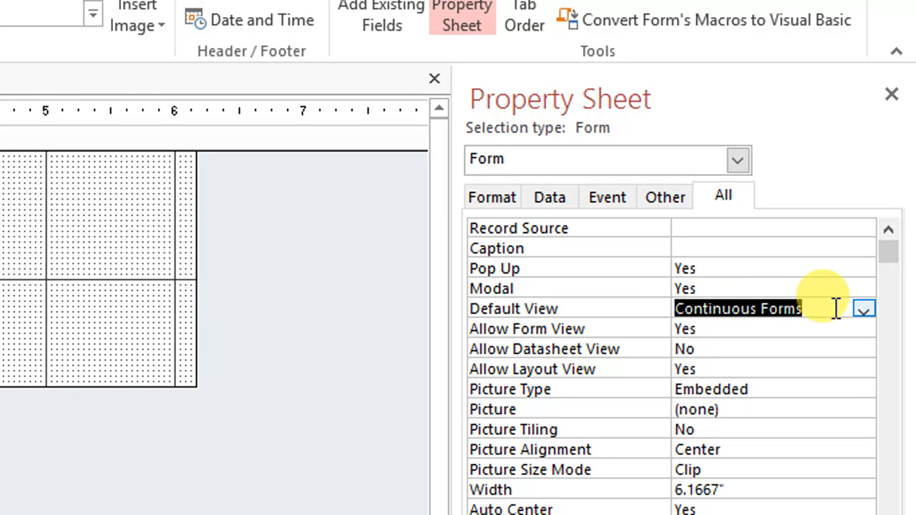
pyautogui.click(863, 309)
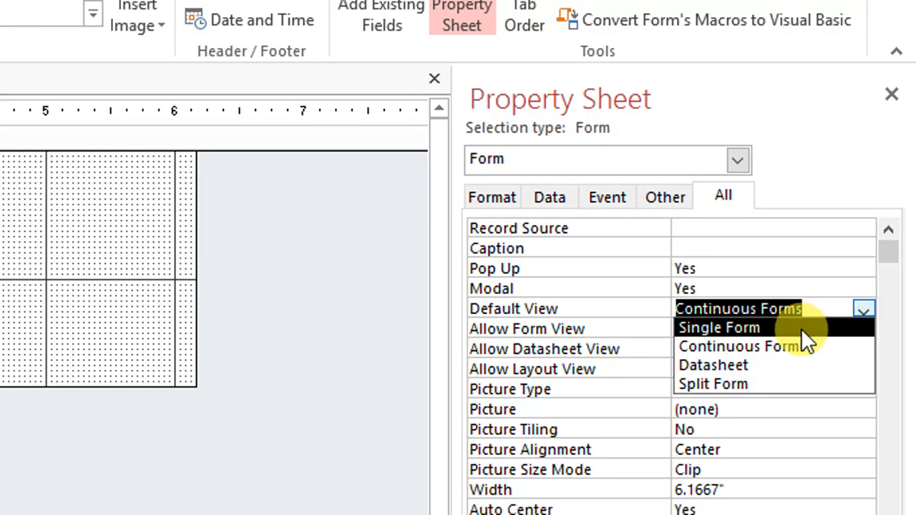
pyautogui.click(799, 383)
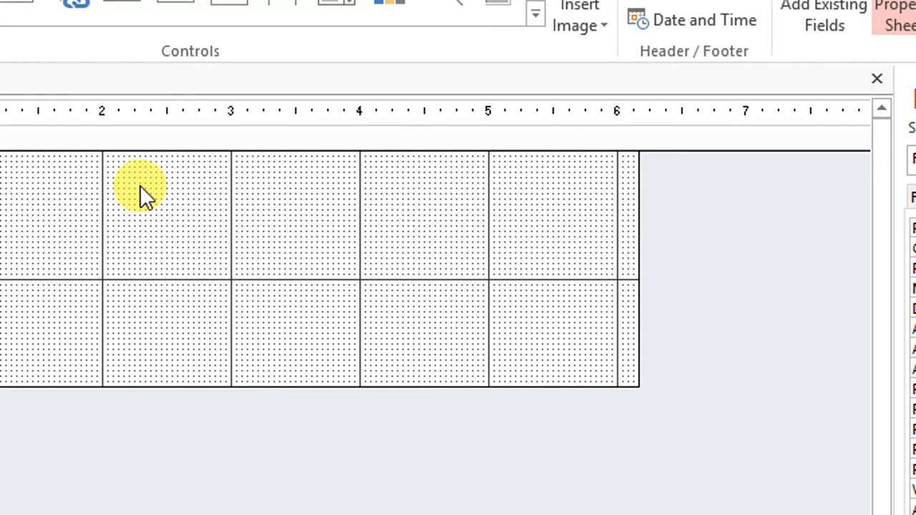
# - Set the form's Record Source to the logT table
pyautogui.moveTo(96, 256); pyautogui.dragTo(245, 168)
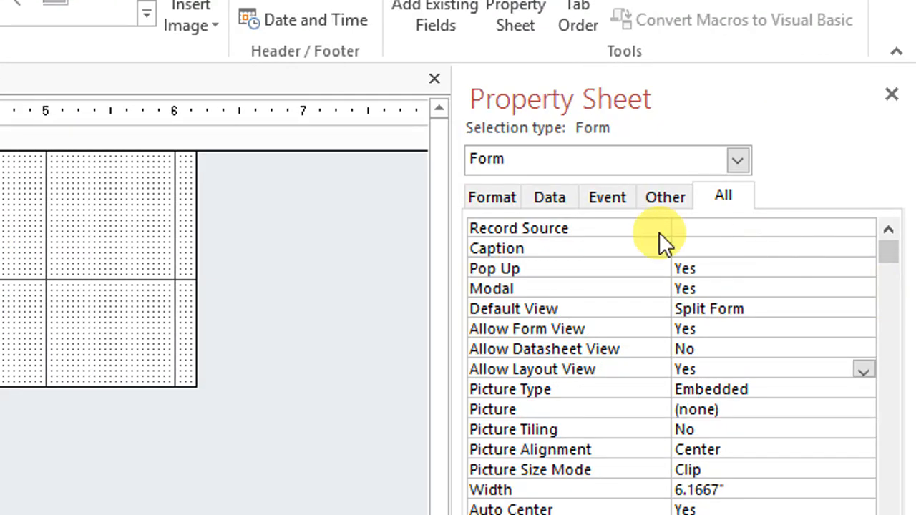
pyautogui.click(773, 229)
pyautogui.click(864, 228)
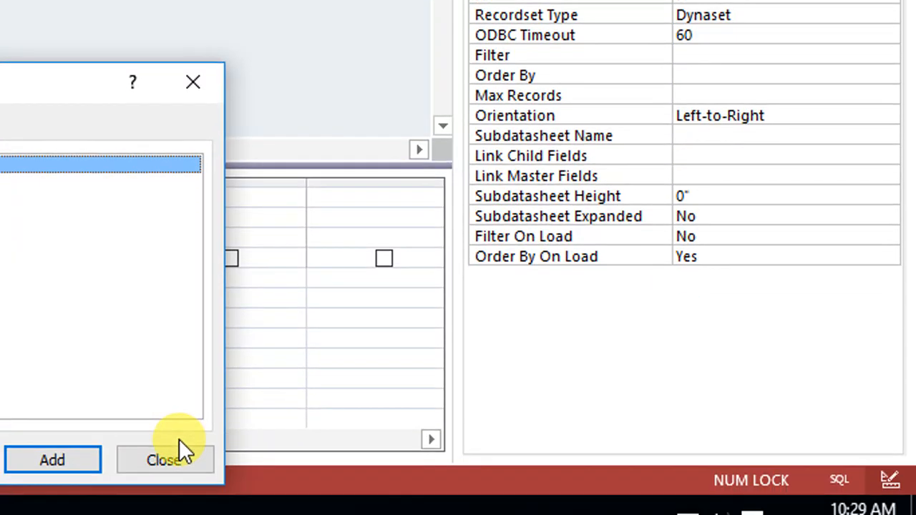
pyautogui.click(180, 449)
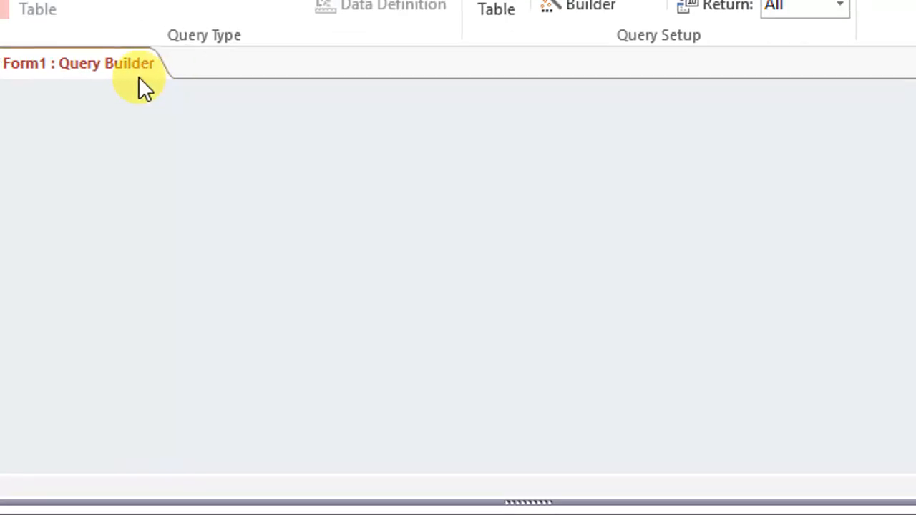
pyautogui.rightClick(139, 76)
pyautogui.click(213, 135)
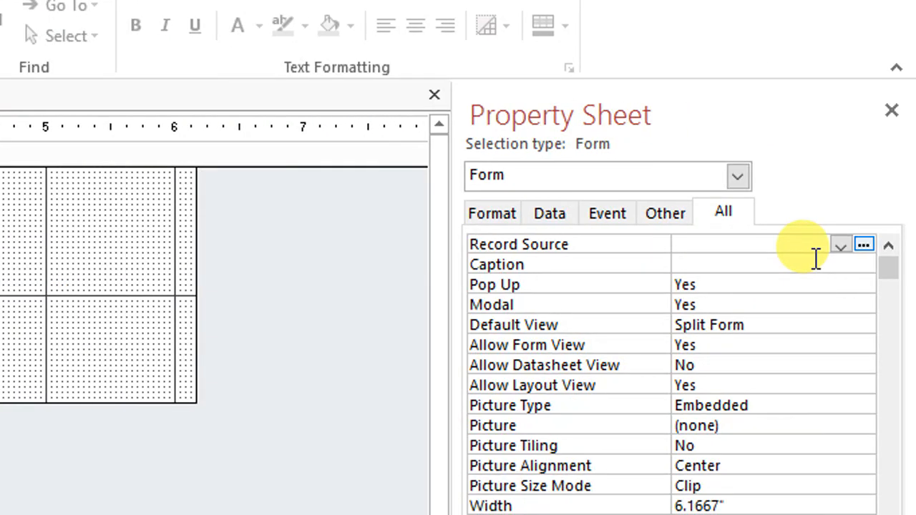
pyautogui.click(838, 246)
pyautogui.click(744, 299)
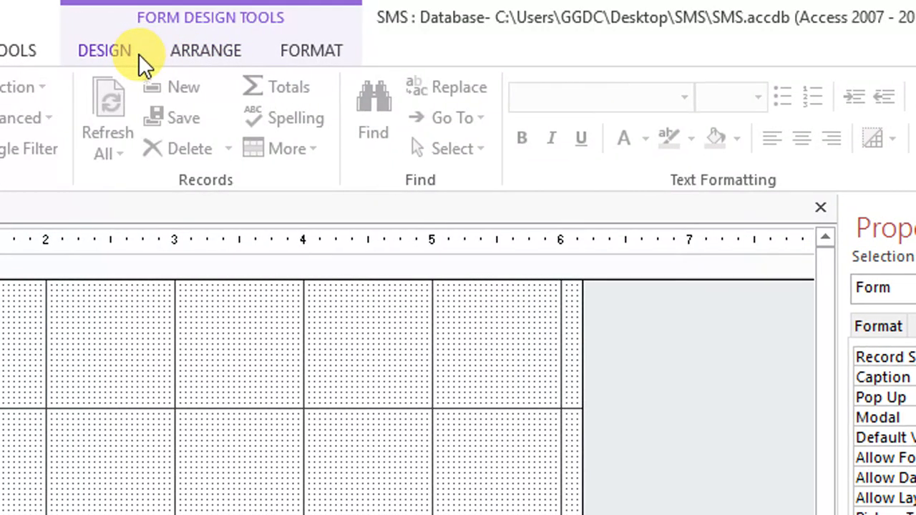
pyautogui.click(139, 57)
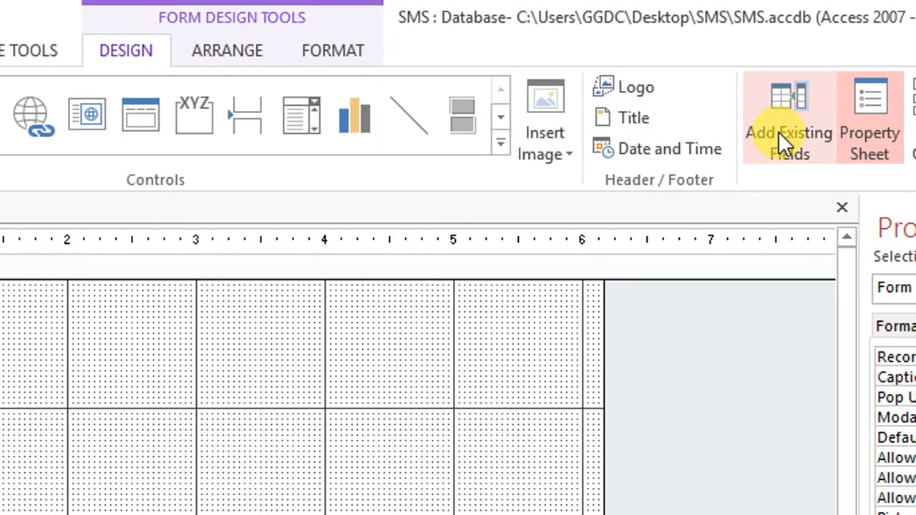
# - Place all five logT fields onto Form1
pyautogui.click(781, 136)
pyautogui.click(698, 320)
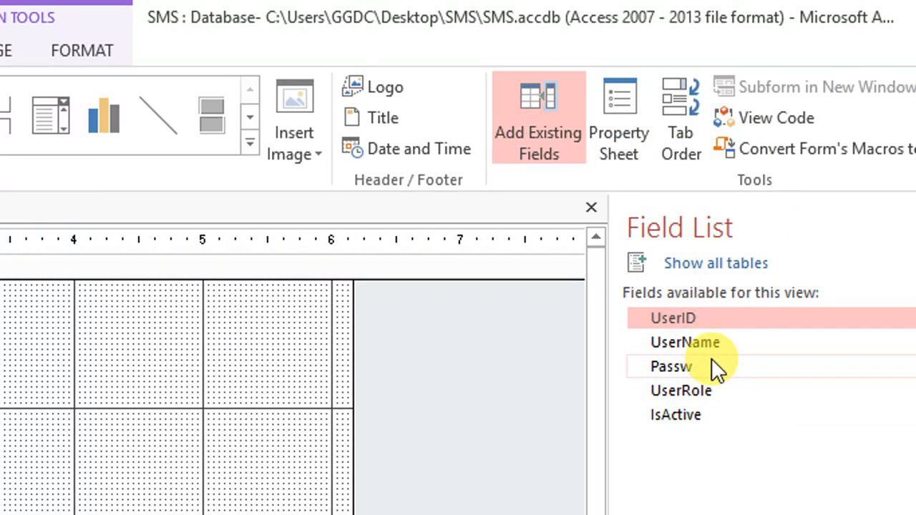
pyautogui.keyDown('shift'); pyautogui.click(699, 391); pyautogui.keyUp('shift')
pyautogui.moveTo(692, 320); pyautogui.dragTo(0, 304)
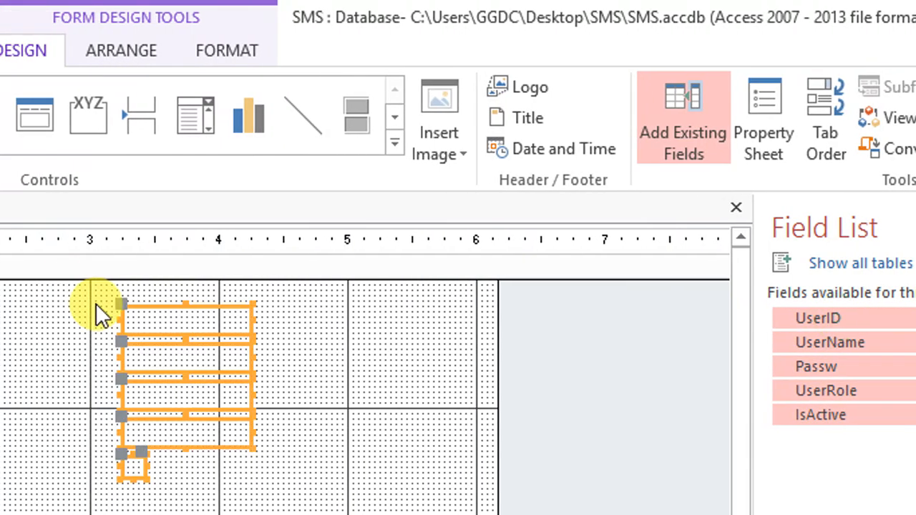
pyautogui.click(371, 447)
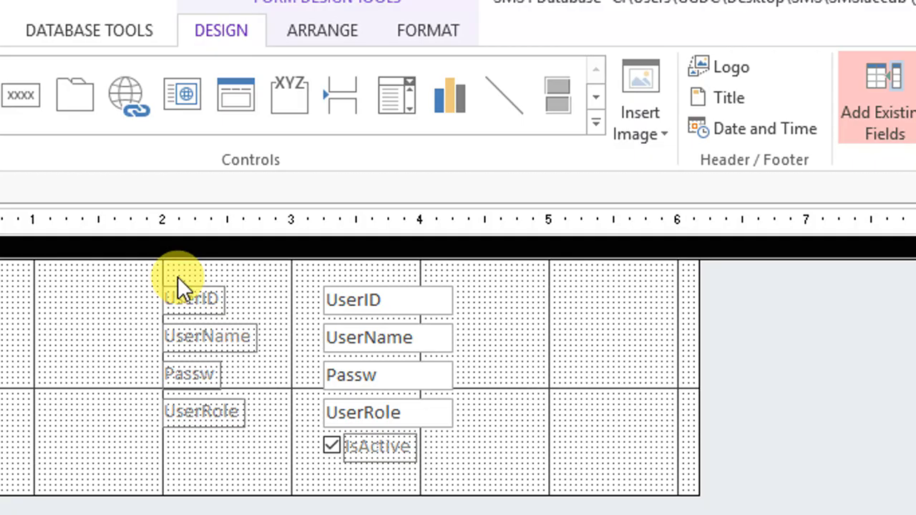
# - Arrange UserID, UserName, Passw, UserRole and IsActive into two compact rows at the left
pyautogui.moveTo(192, 298); pyautogui.dragTo(148, 288)
pyautogui.hotkey('ctrl', 'z')
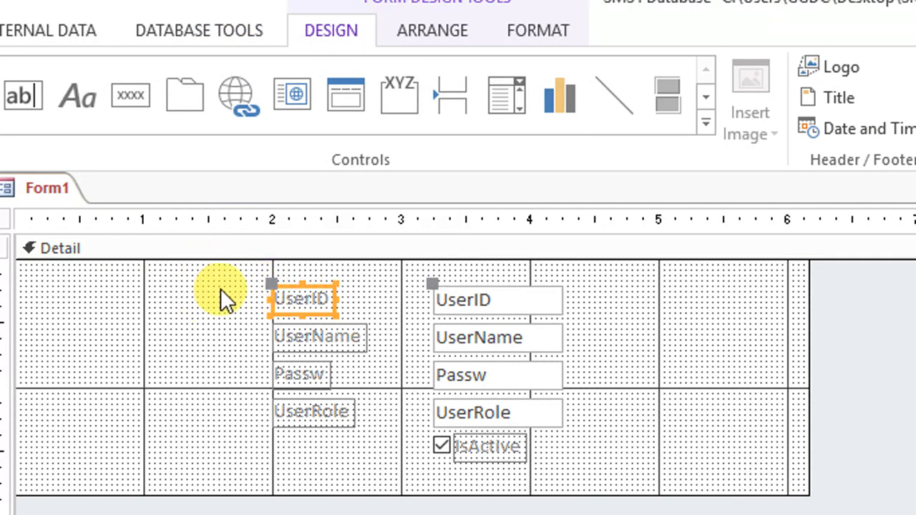
pyautogui.moveTo(220, 288); pyautogui.dragTo(427, 331)
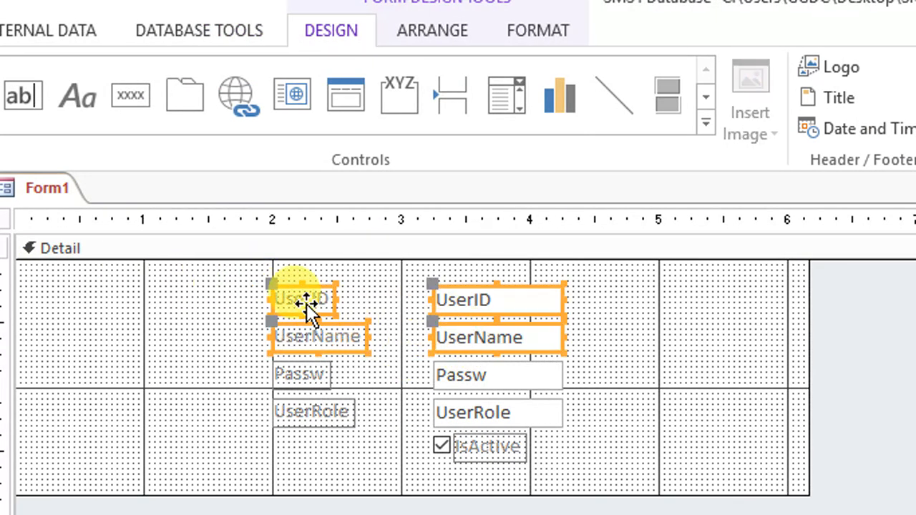
pyautogui.moveTo(307, 304); pyautogui.dragTo(97, 286)
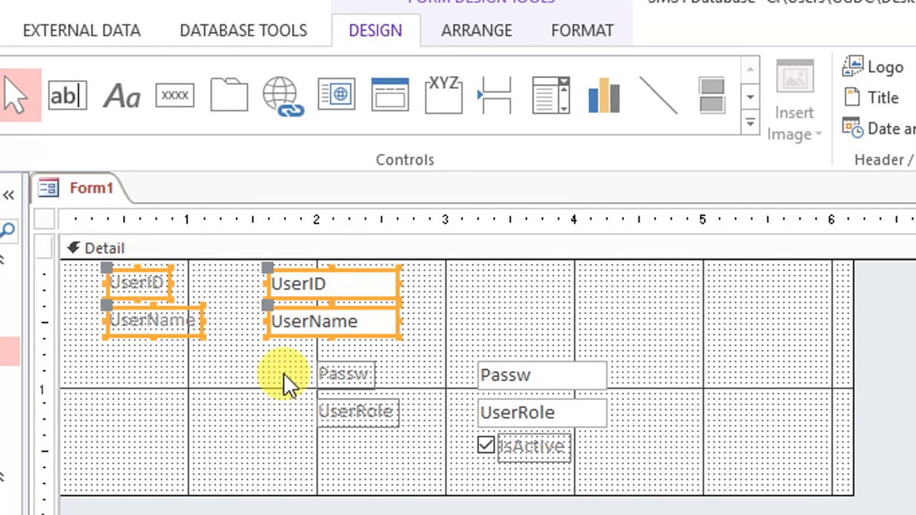
pyautogui.moveTo(306, 362); pyautogui.dragTo(501, 412)
pyautogui.moveTo(373, 374); pyautogui.dragTo(447, 285)
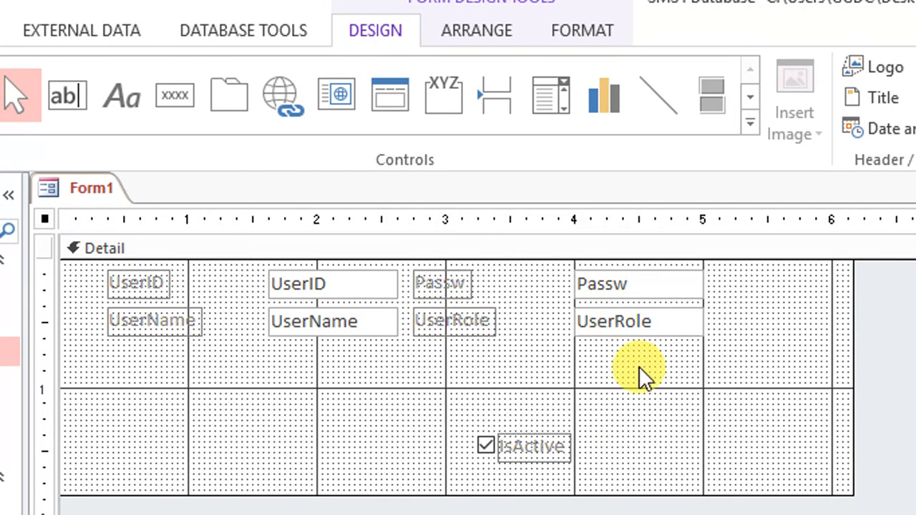
pyautogui.click(639, 366)
pyautogui.moveTo(488, 442); pyautogui.dragTo(733, 279)
pyautogui.click(821, 349)
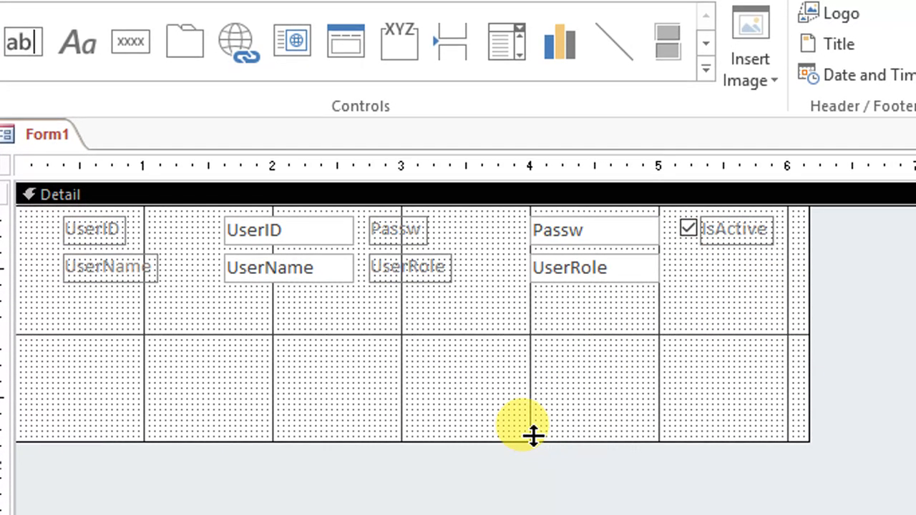
# - Shrink the Detail section to just below the fields and preview Form1 in Form view
pyautogui.moveTo(532, 487); pyautogui.dragTo(547, 341)
pyautogui.moveTo(547, 294); pyautogui.dragTo(546, 293)
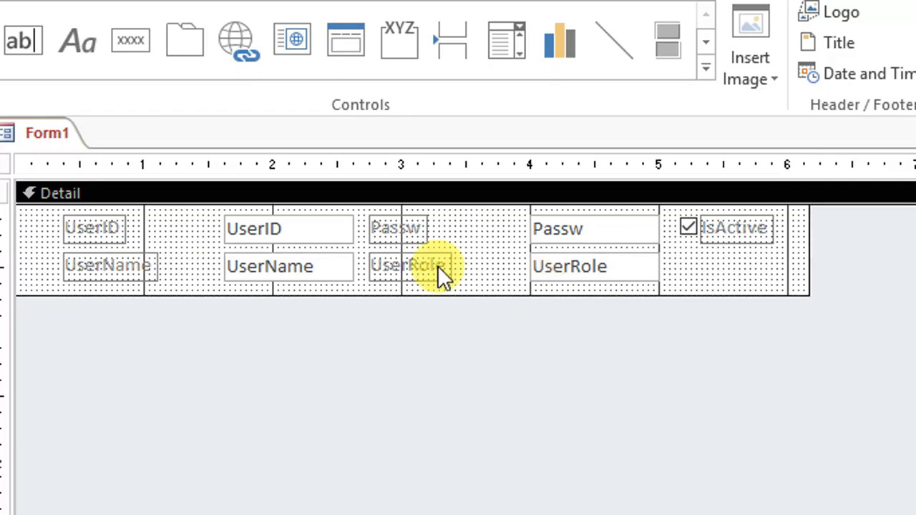
pyautogui.click(37, 86)
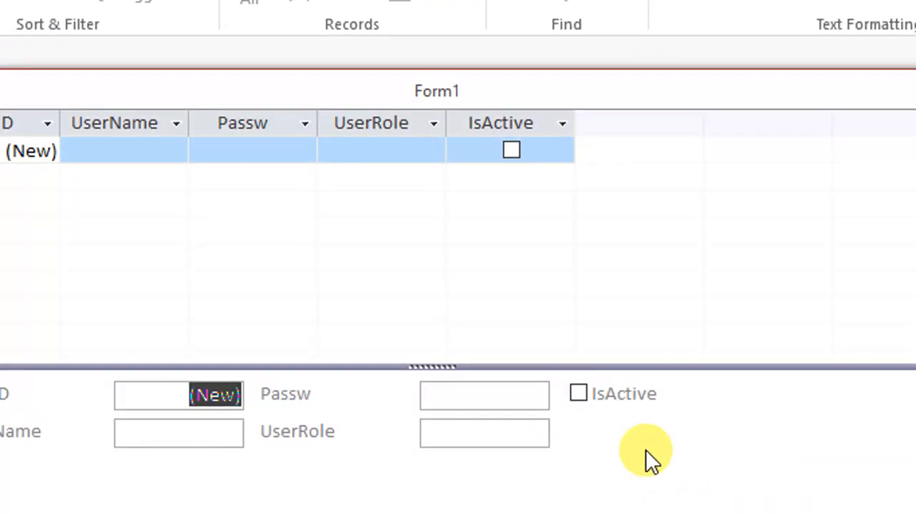
# - Return Form1 to Design view and show the whole form's Property Sheet
pyautogui.rightClick(610, 435)
pyautogui.click(676, 459)
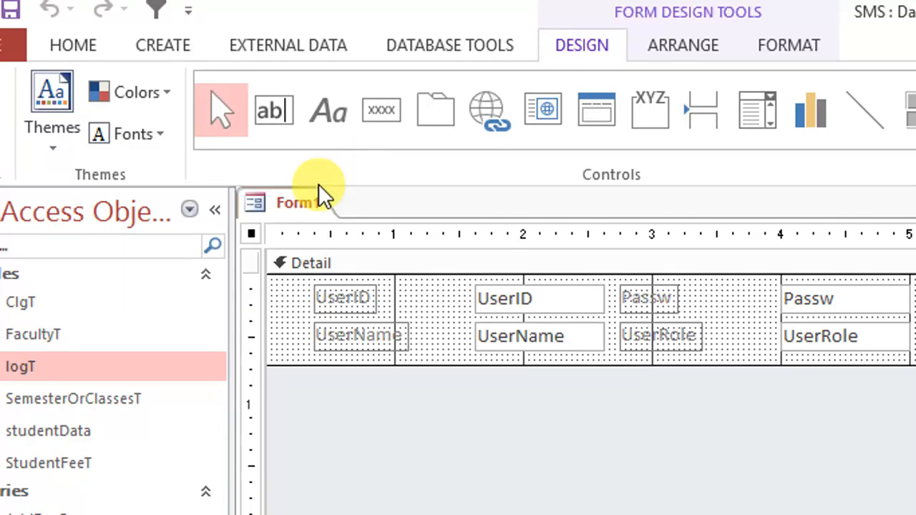
pyautogui.click(31, 116)
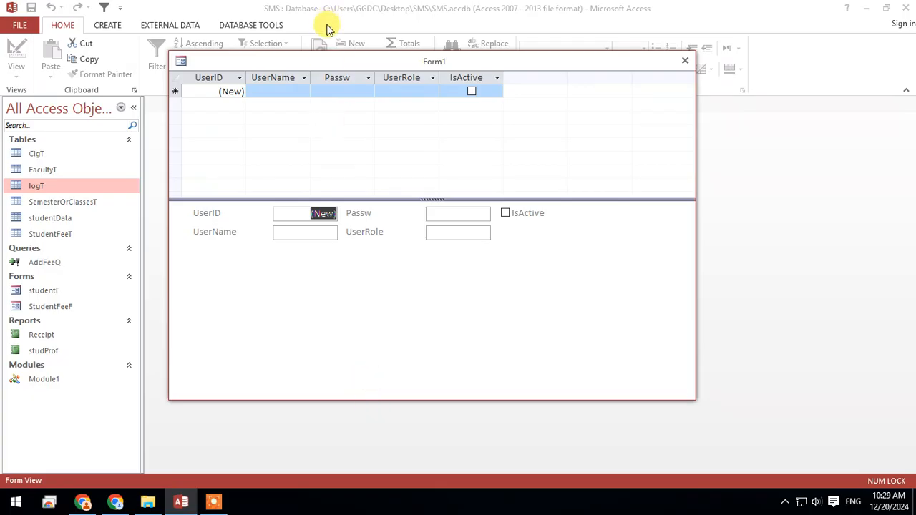
pyautogui.rightClick(321, 69)
pyautogui.click(353, 155)
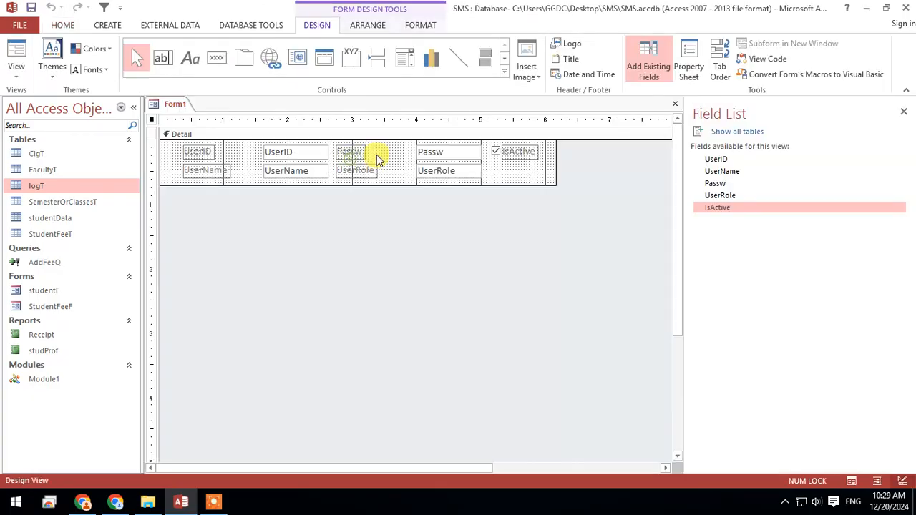
pyautogui.rightClick(143, 120)
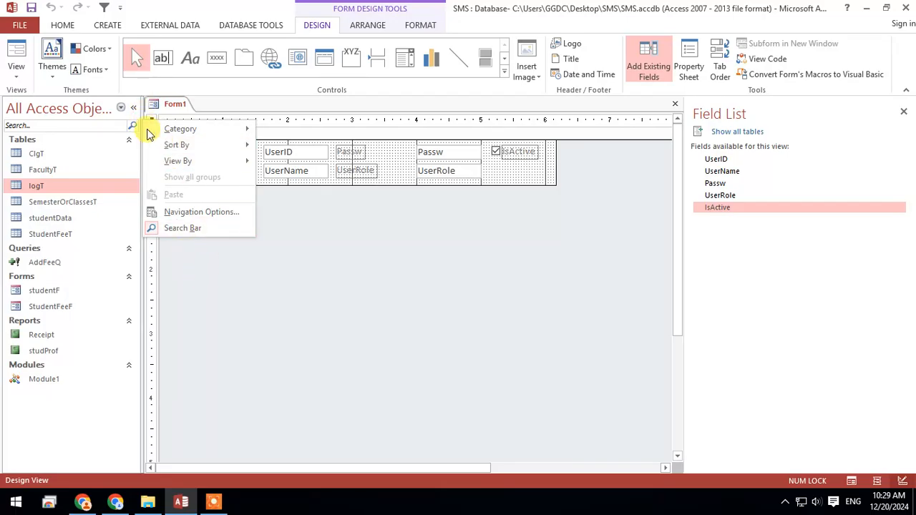
pyautogui.click(151, 119)
pyautogui.rightClick(150, 120)
pyautogui.click(205, 235)
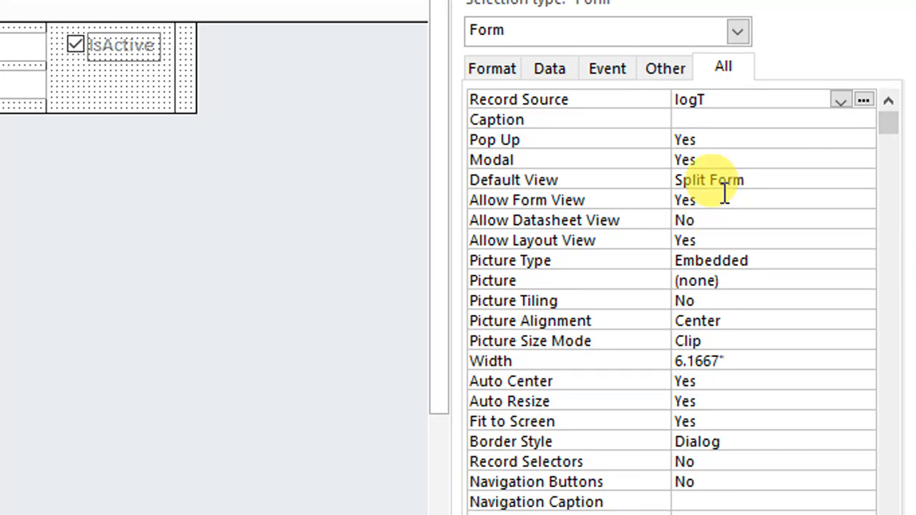
# - Change Form1's Split Form Orientation from Datasheet on Top to Datasheet on Bottom
pyautogui.scroll(-3, 732, 223)
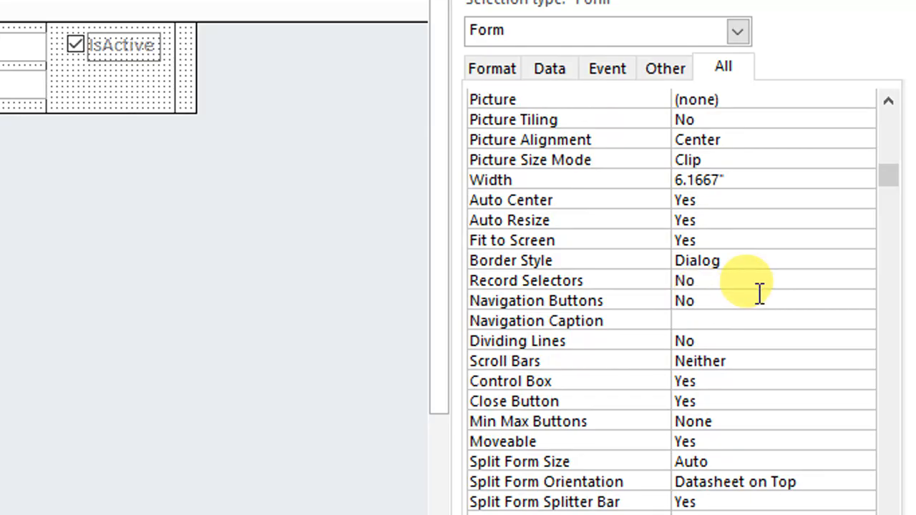
pyautogui.scroll(-1, 763, 329)
pyautogui.scroll(-2, 763, 329)
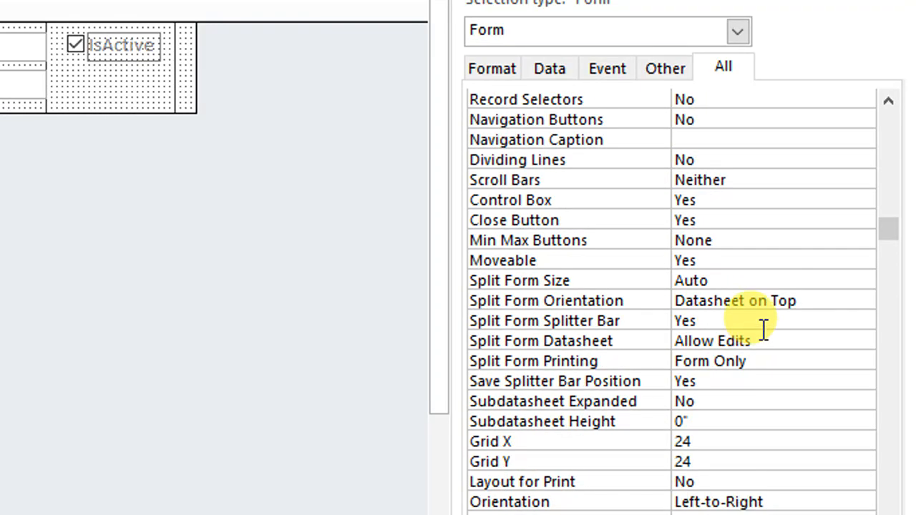
pyautogui.scroll(1, 763, 329)
pyautogui.scroll(-4, 719, 317)
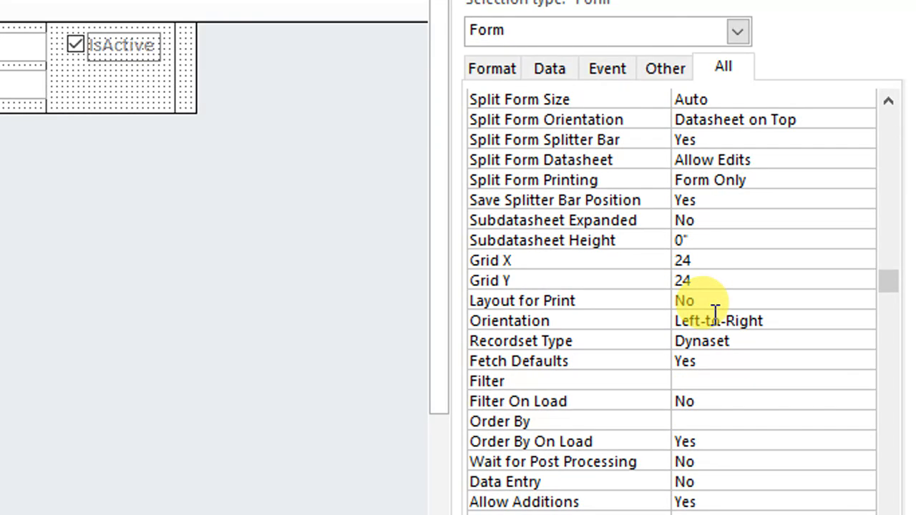
pyautogui.scroll(-20, 715, 315)
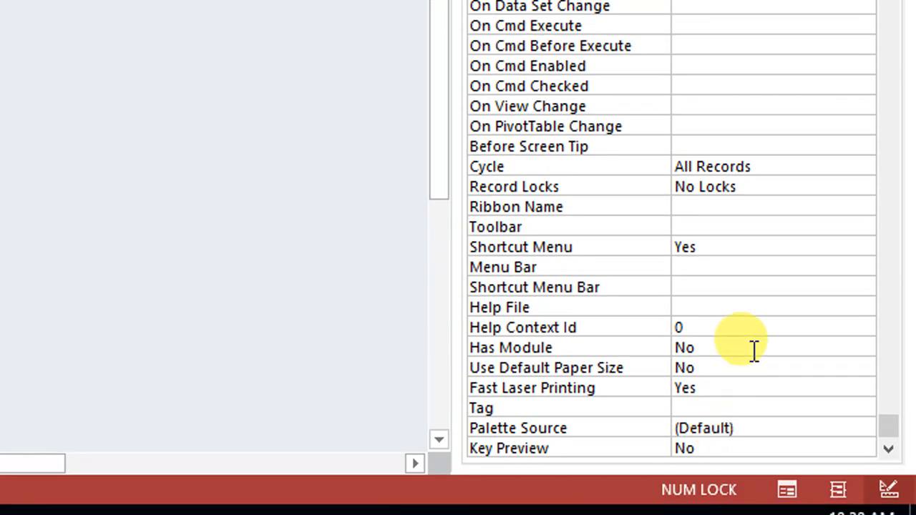
pyautogui.scroll(15, 755, 347)
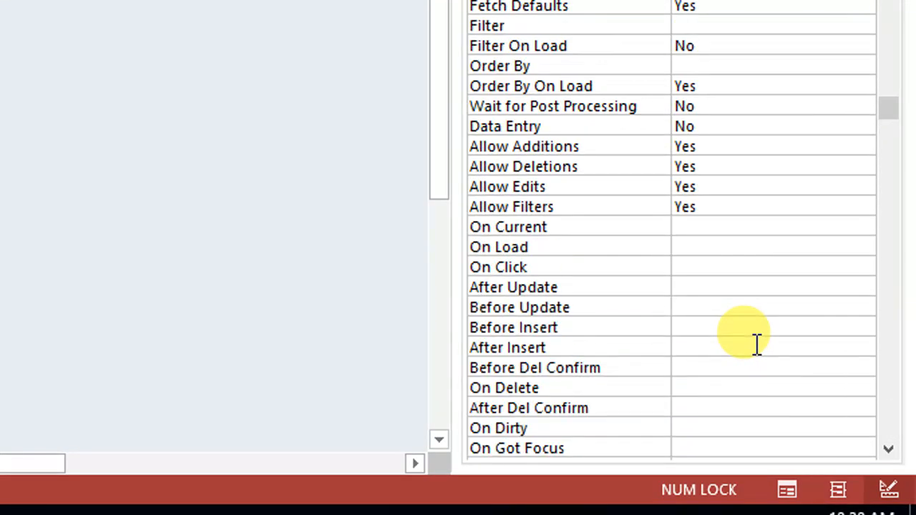
pyautogui.scroll(3, 807, 268)
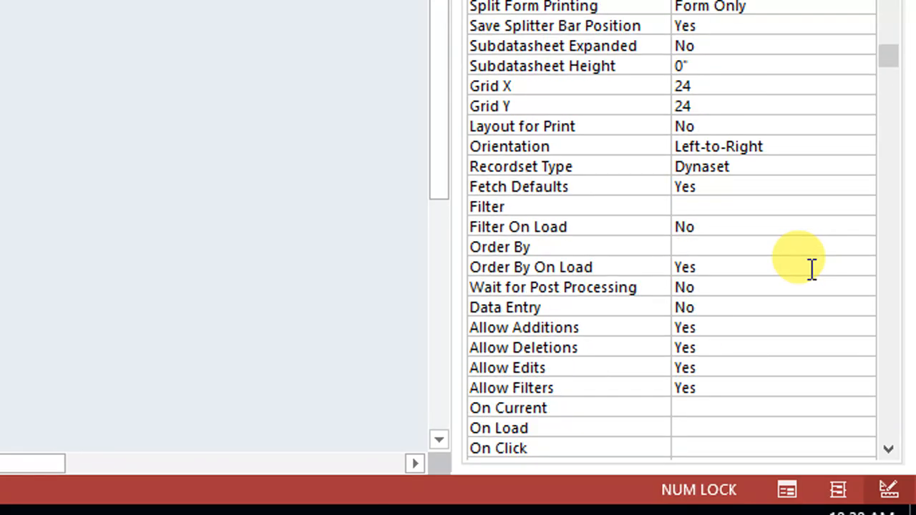
pyautogui.scroll(2, 811, 267)
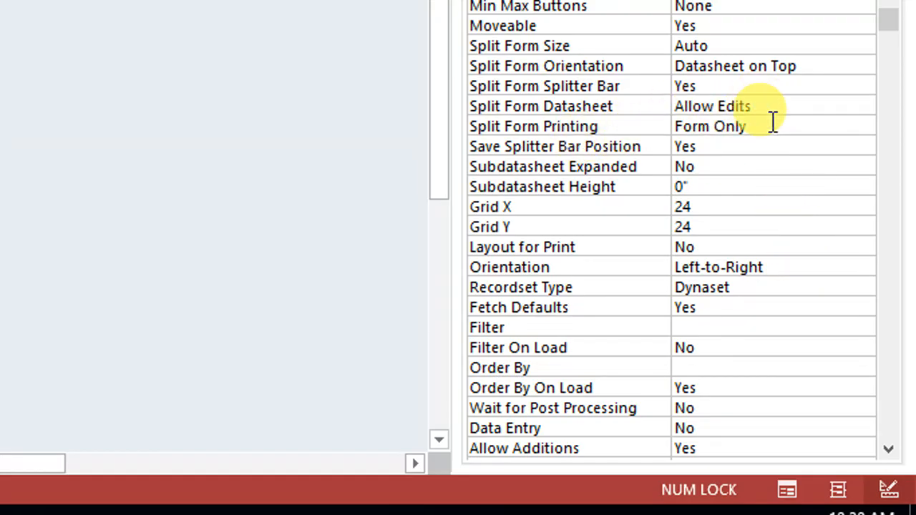
pyautogui.click(756, 66)
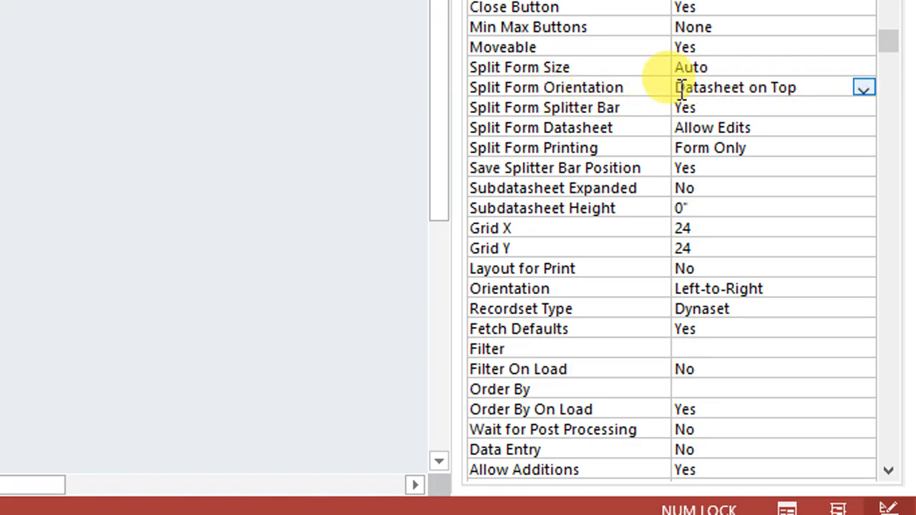
pyautogui.moveTo(674, 87); pyautogui.dragTo(813, 87)
pyautogui.click(862, 89)
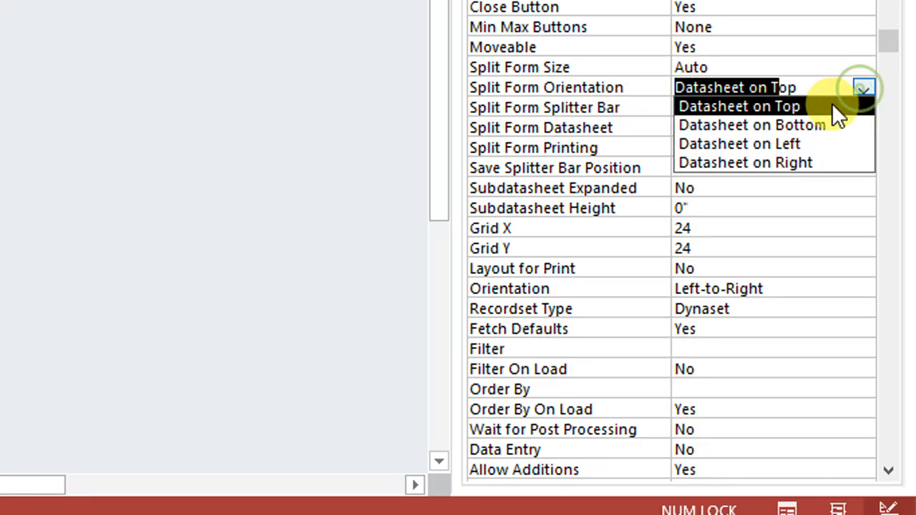
pyautogui.click(815, 128)
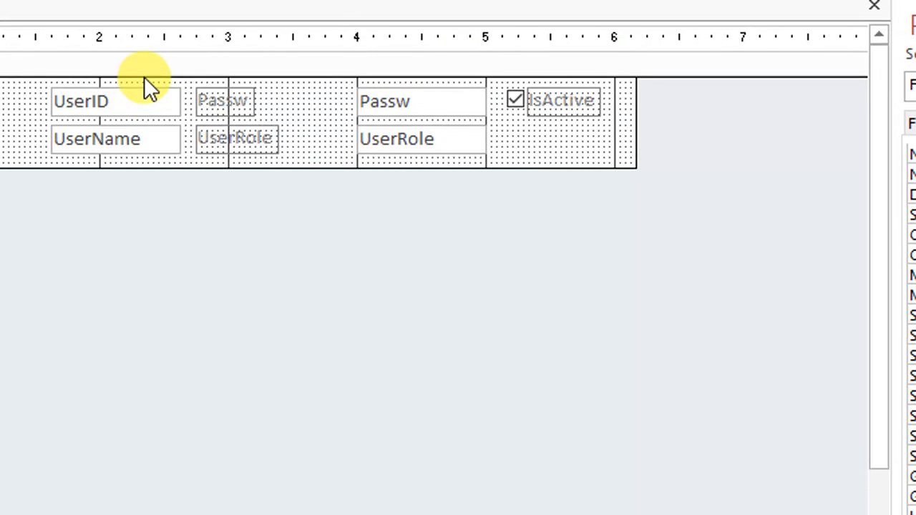
# - In Form view, drag the splitter up so the datasheet sits right under the fields
pyautogui.press('F5')
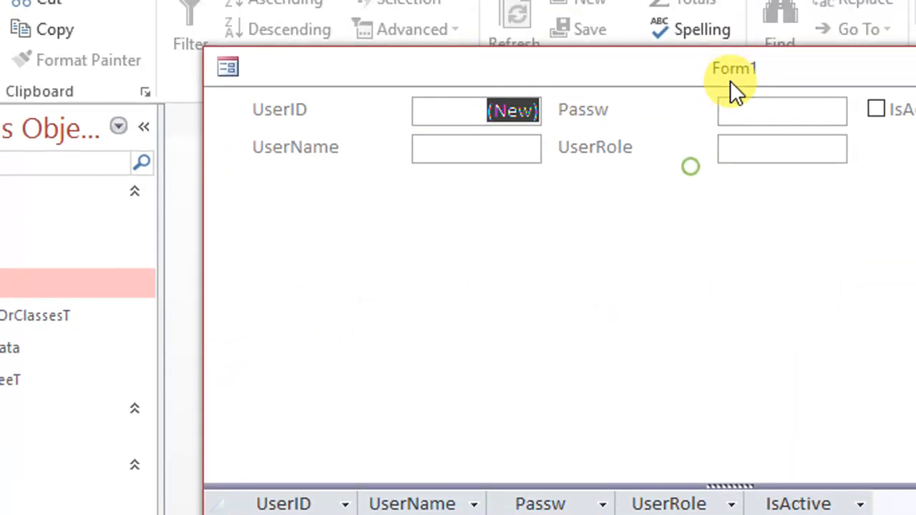
pyautogui.moveTo(695, 484); pyautogui.dragTo(704, 204)
pyautogui.moveTo(703, 154); pyautogui.dragTo(703, 153)
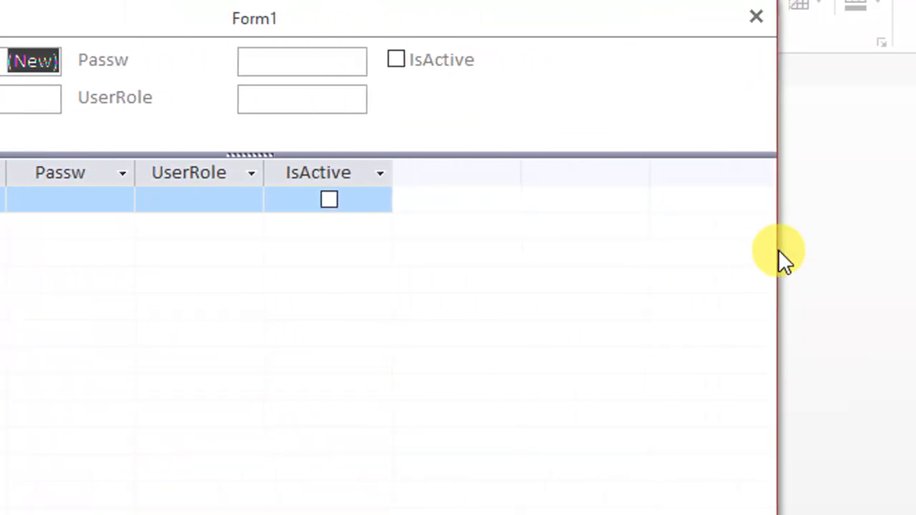
# - Return to Design view, close the Property Sheet, and run Form1 in Form view
pyautogui.rightClick(586, 247)
pyautogui.rightClick(488, 109)
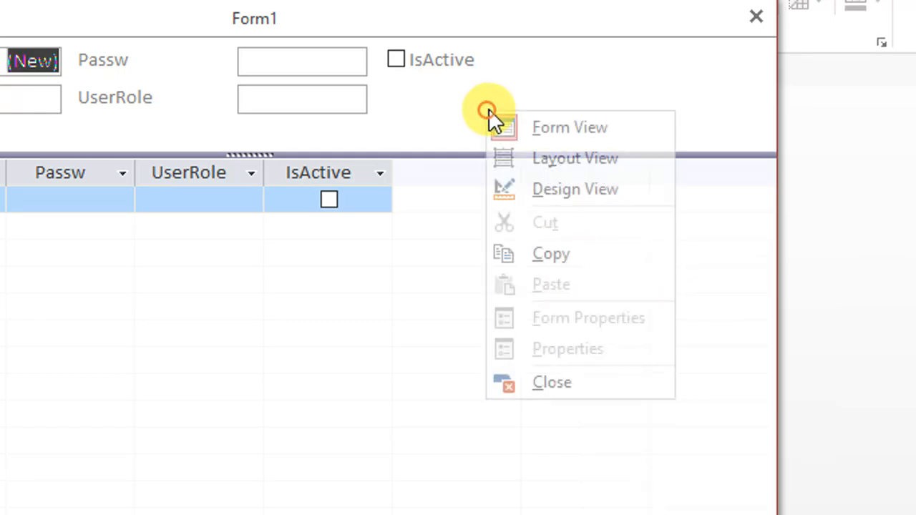
pyautogui.click(549, 187)
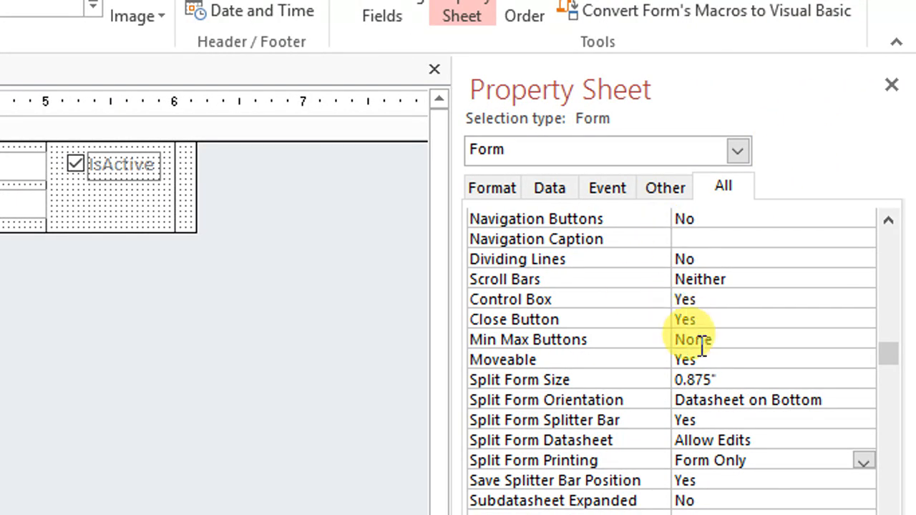
pyautogui.scroll(6, 628, 372)
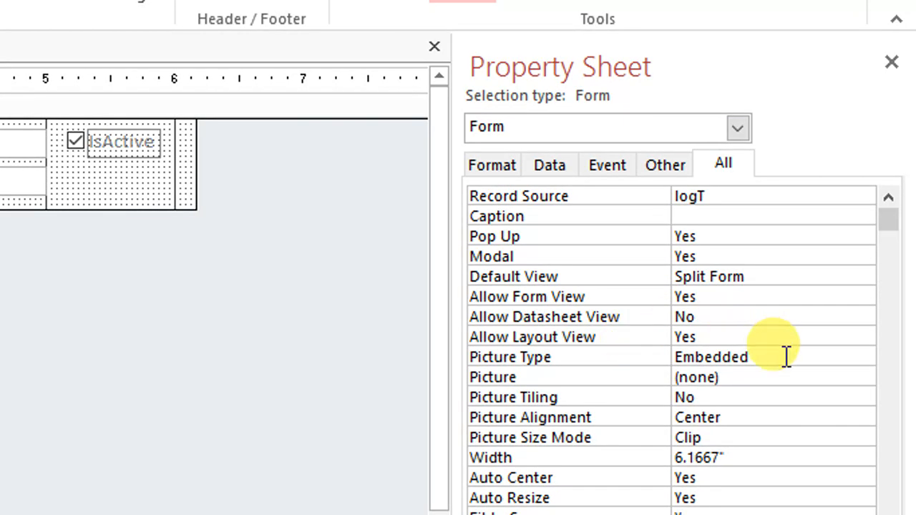
pyautogui.click(765, 397)
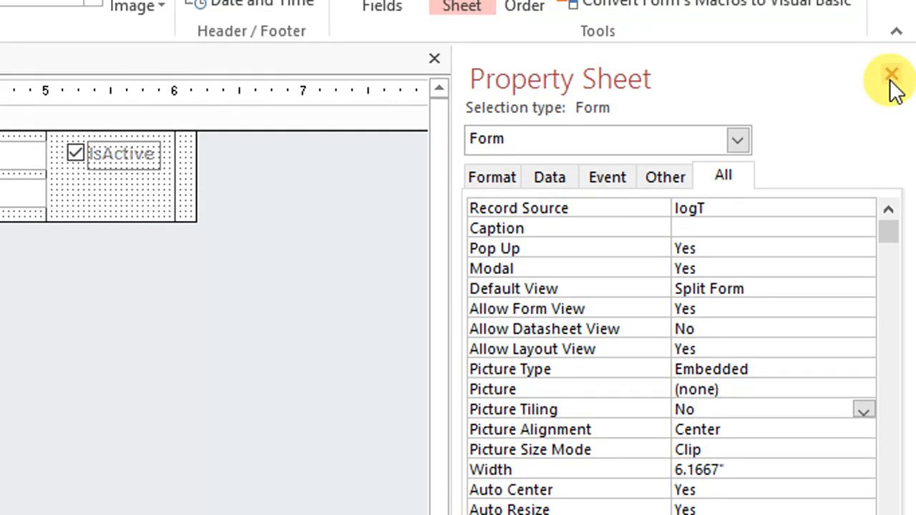
pyautogui.click(890, 76)
pyautogui.click(31, 57)
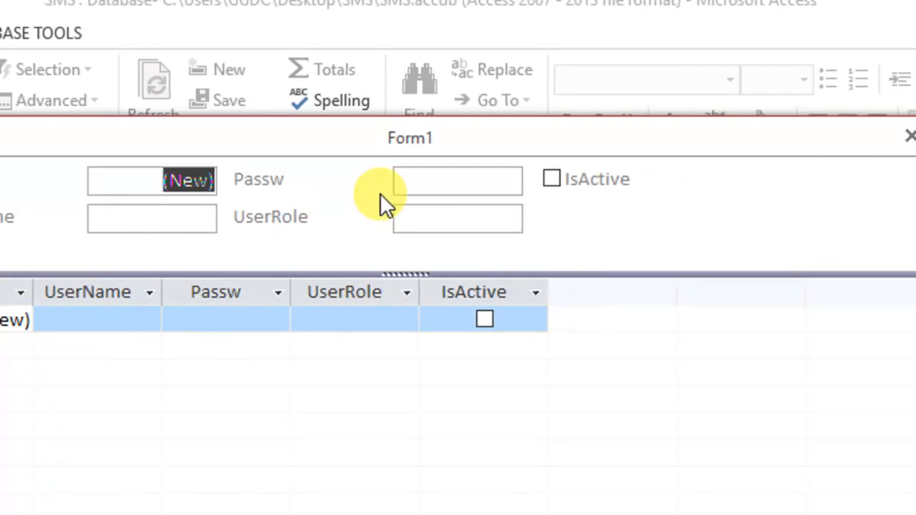
# - Enter a user record with UserName Admin and UserRole Admin, ticking IsActive
pyautogui.click(420, 182)
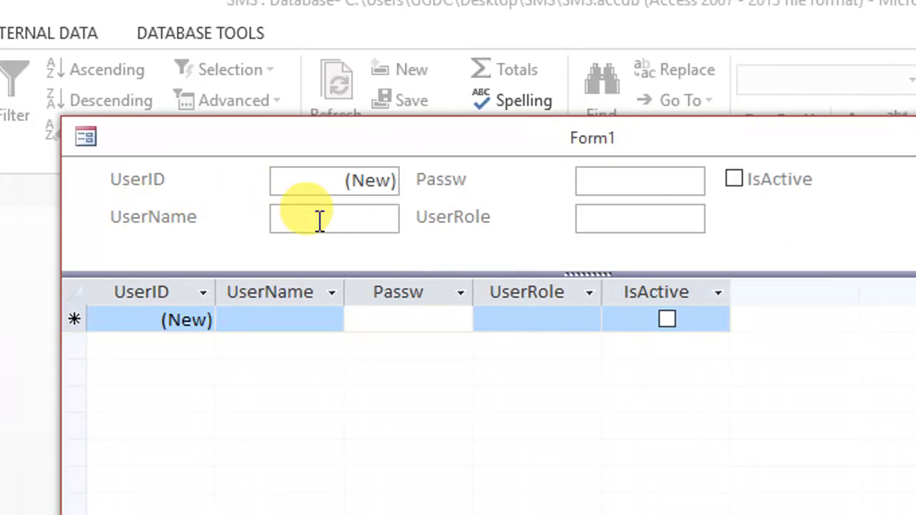
pyautogui.click(318, 219)
pyautogui.write('Ad')
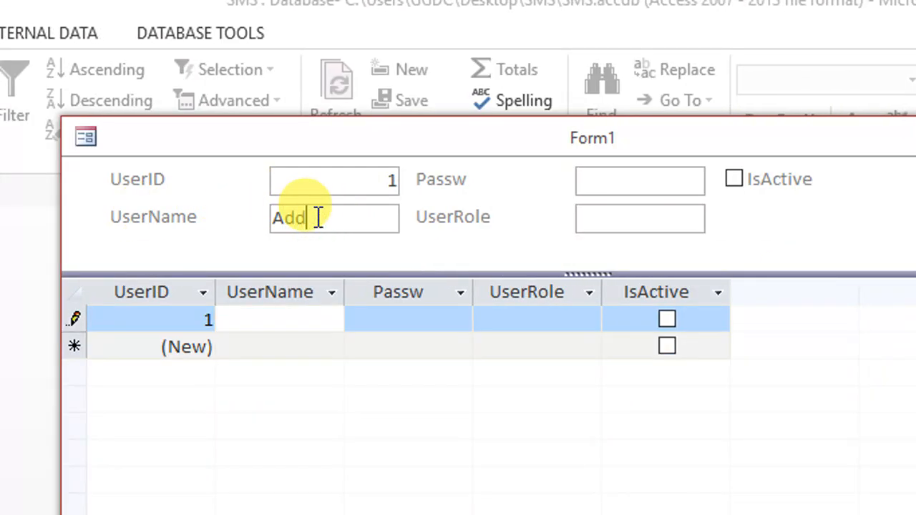
pyautogui.write('min')
pyautogui.press('Tab')
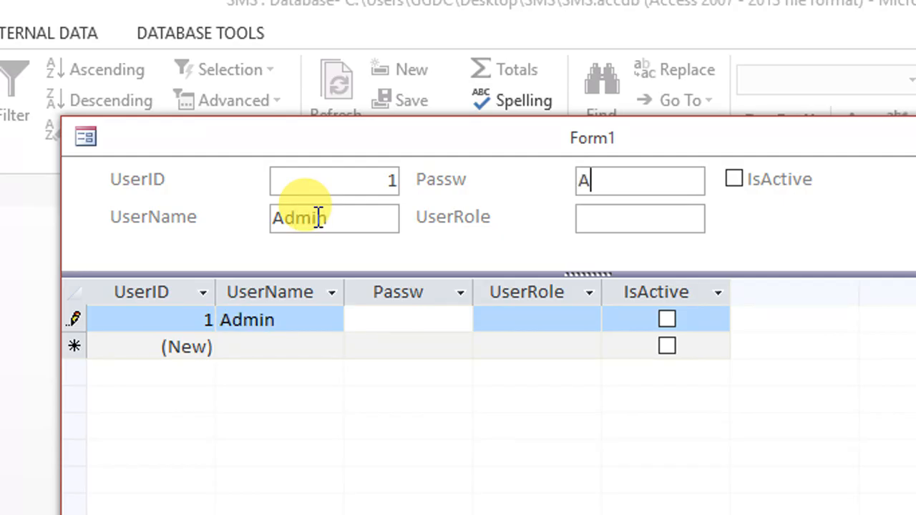
pyautogui.write('Admin')
pyautogui.press('Tab')
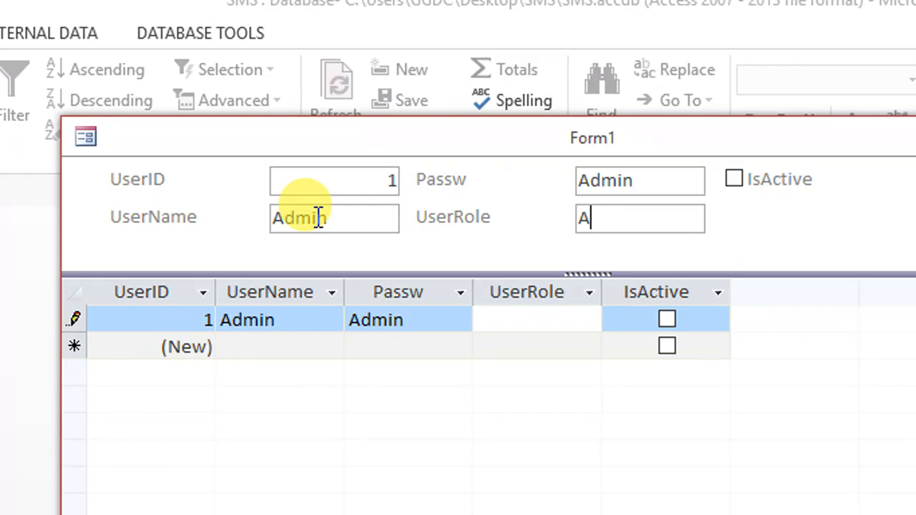
pyautogui.write('Admin')
pyautogui.press('Tab')
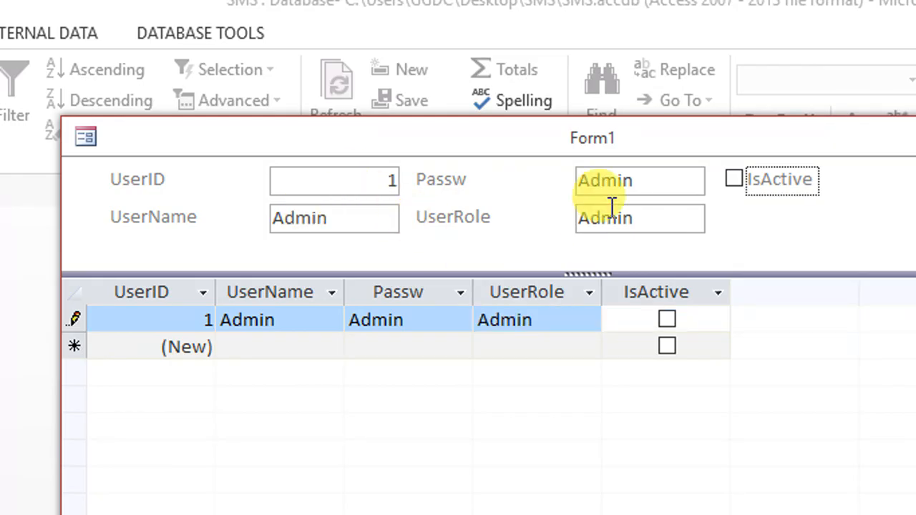
pyautogui.click(734, 180)
# - Save the split form as LogF and close it
pyautogui.rightClick(618, 139)
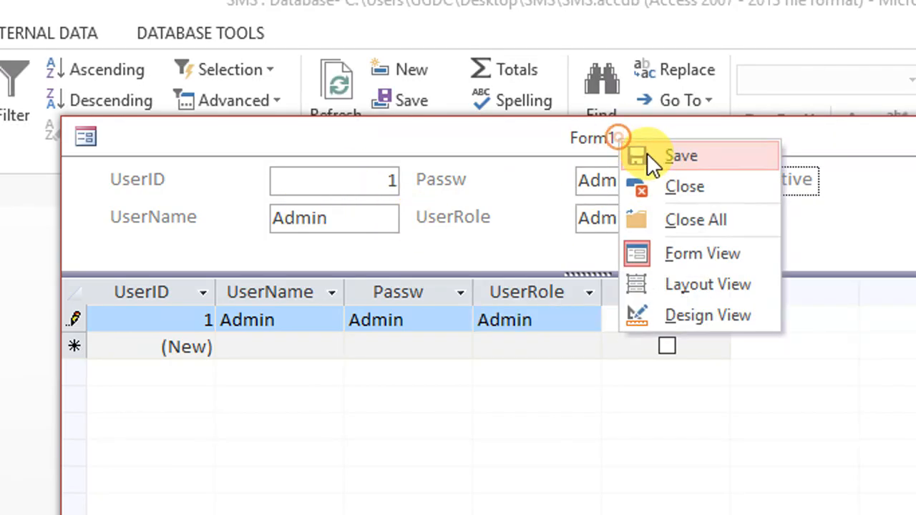
pyautogui.click(647, 153)
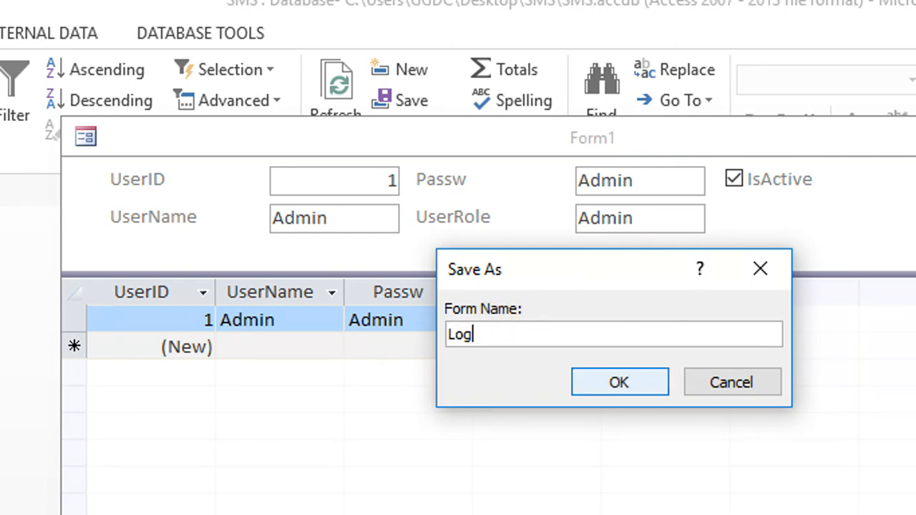
pyautogui.write('LogF')
pyautogui.click(633, 374)
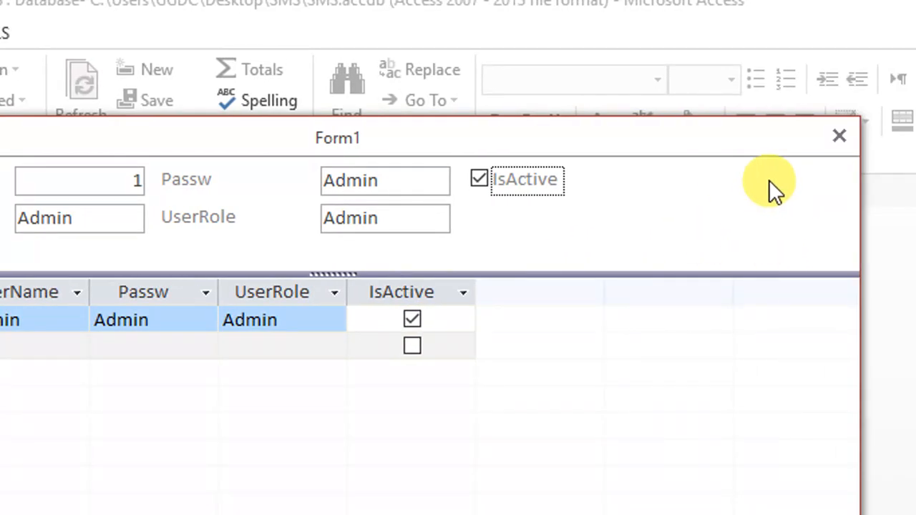
pyautogui.click(779, 138)
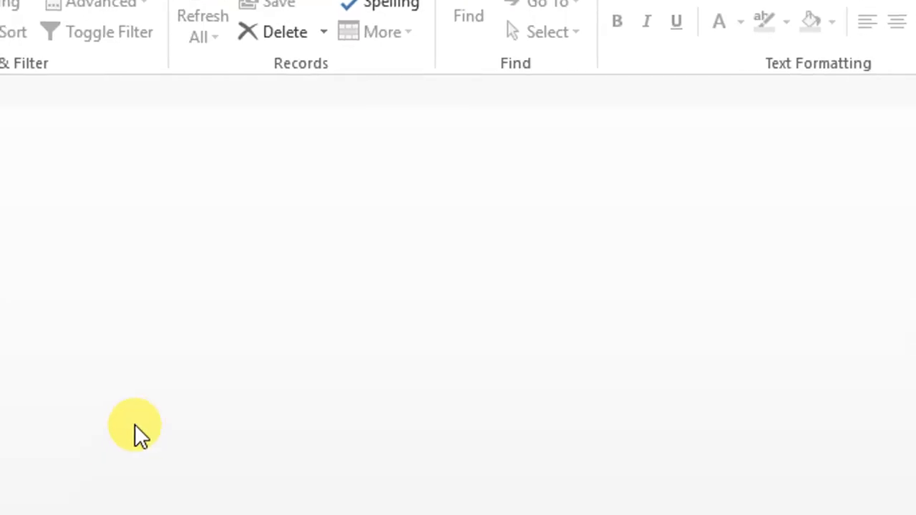
# - Create a new Modal Dialog form and save it as LoginF
pyautogui.click(225, 55)
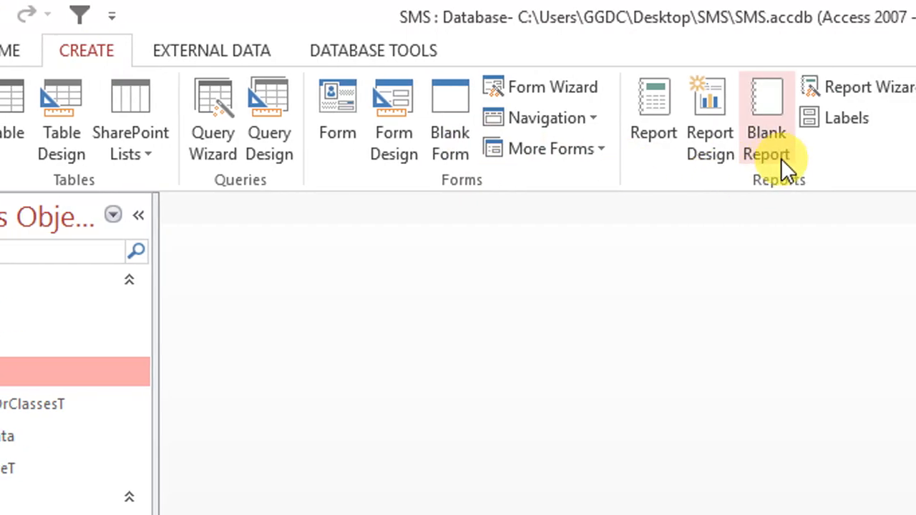
pyautogui.click(580, 158)
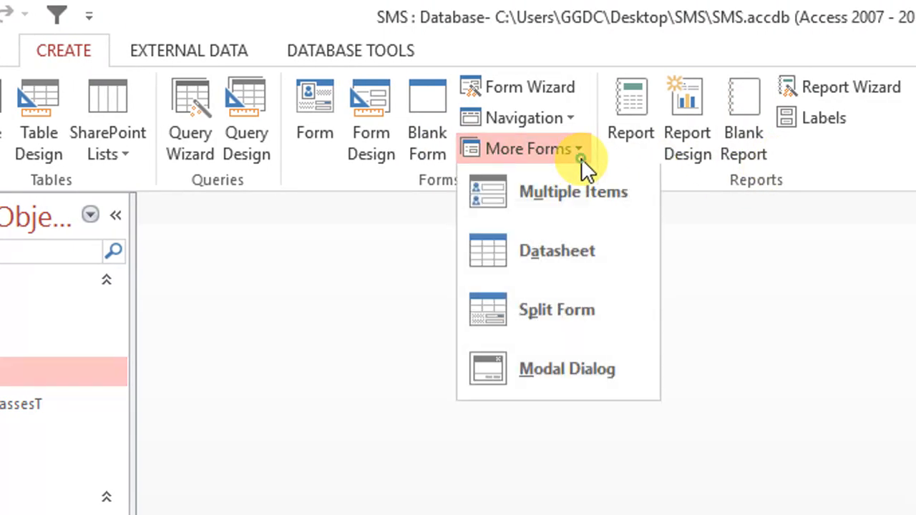
pyautogui.click(566, 371)
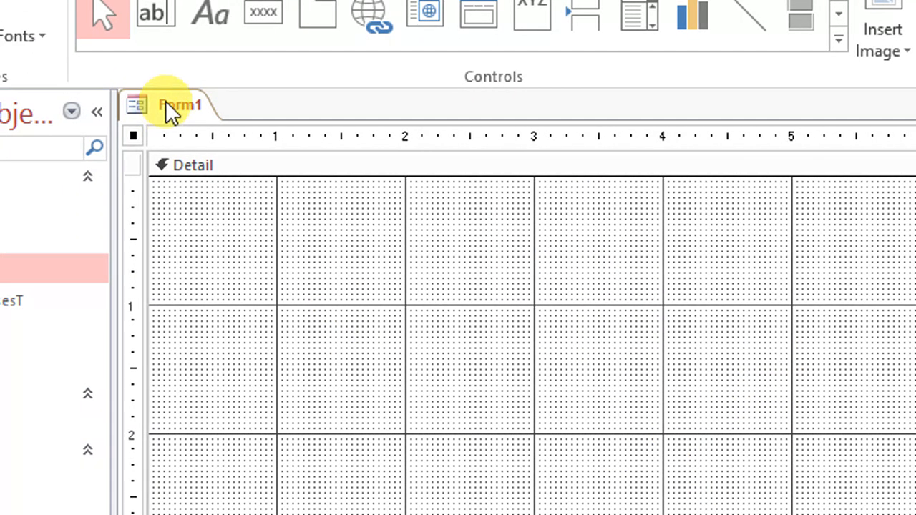
pyautogui.rightClick(166, 103)
pyautogui.click(212, 122)
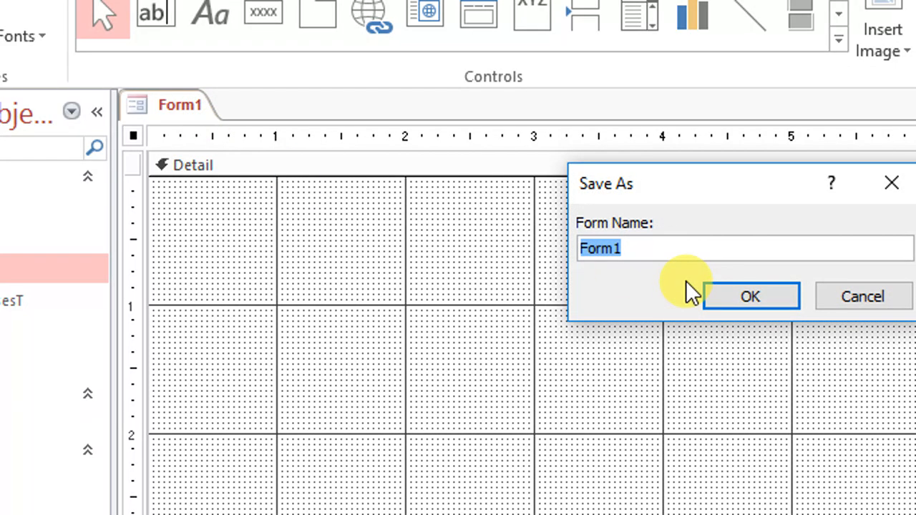
pyautogui.write('Logi')
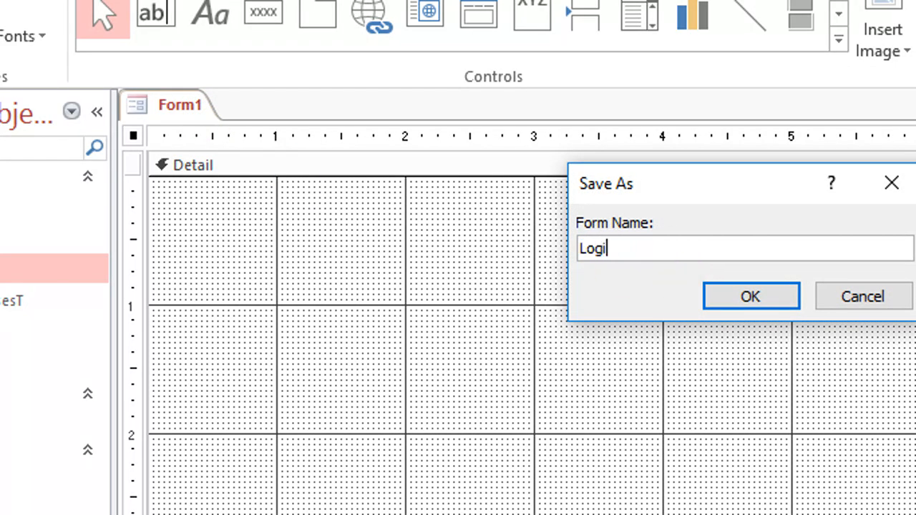
pyautogui.write('nF')
pyautogui.press('Return')
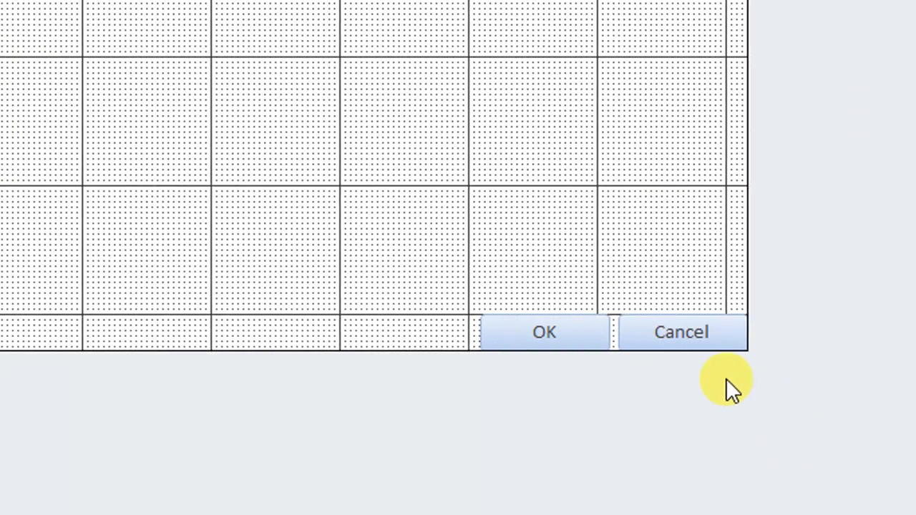
# - Delete the OK and Cancel buttons and resize the Detail section to about 3 inches wide
pyautogui.moveTo(609, 336); pyautogui.dragTo(612, 338)
pyautogui.press('Delete')
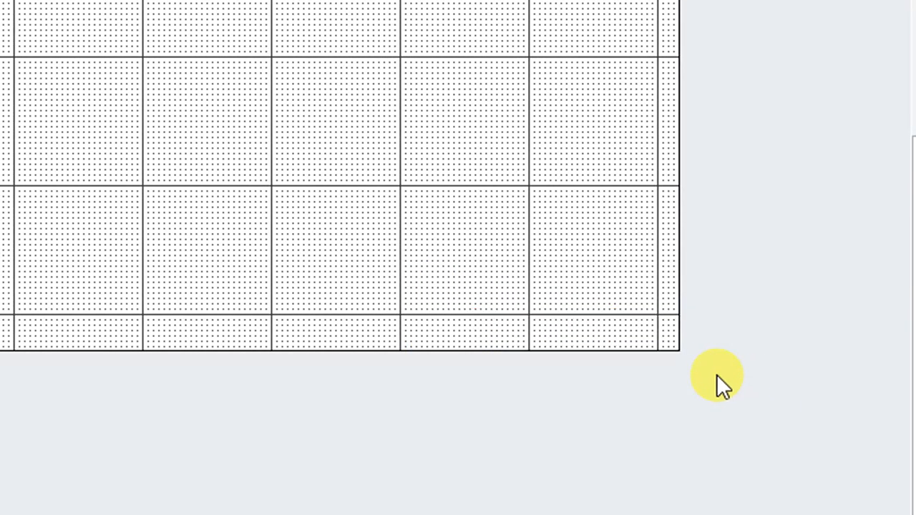
pyautogui.moveTo(669, 351); pyautogui.dragTo(572, 266)
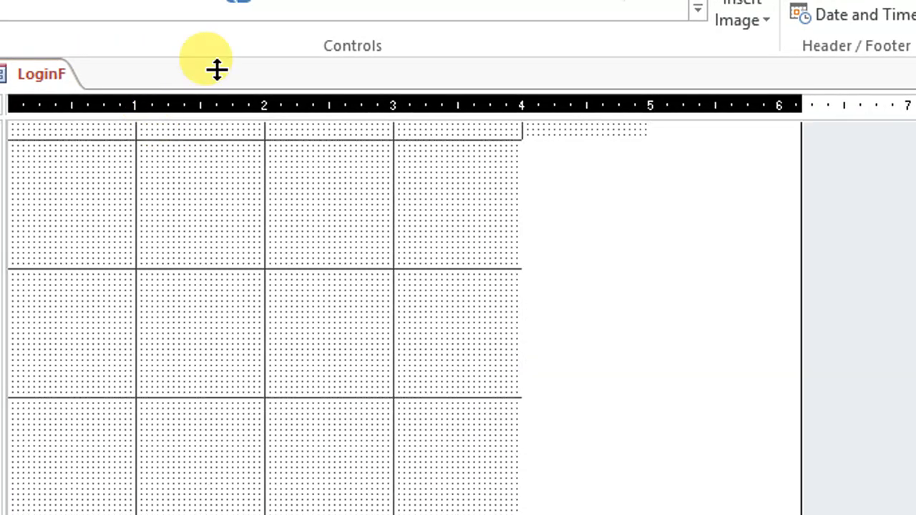
pyautogui.moveTo(214, 111); pyautogui.dragTo(221, 415)
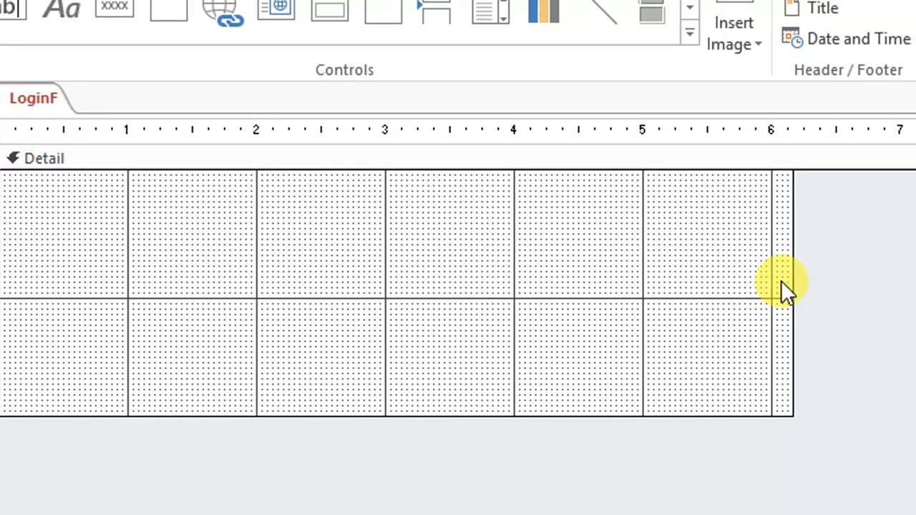
pyautogui.moveTo(782, 283); pyautogui.dragTo(369, 274)
pyautogui.moveTo(209, 415); pyautogui.dragTo(211, 514)
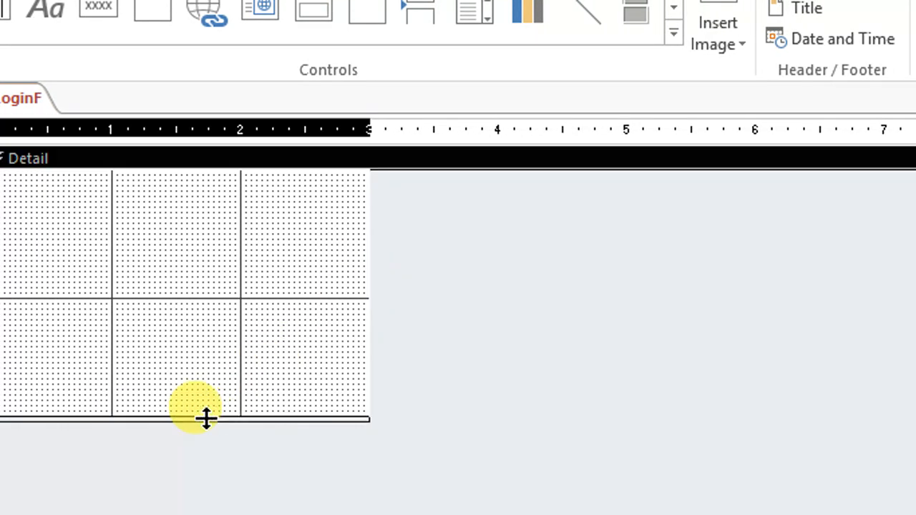
pyautogui.moveTo(211, 445); pyautogui.dragTo(213, 438)
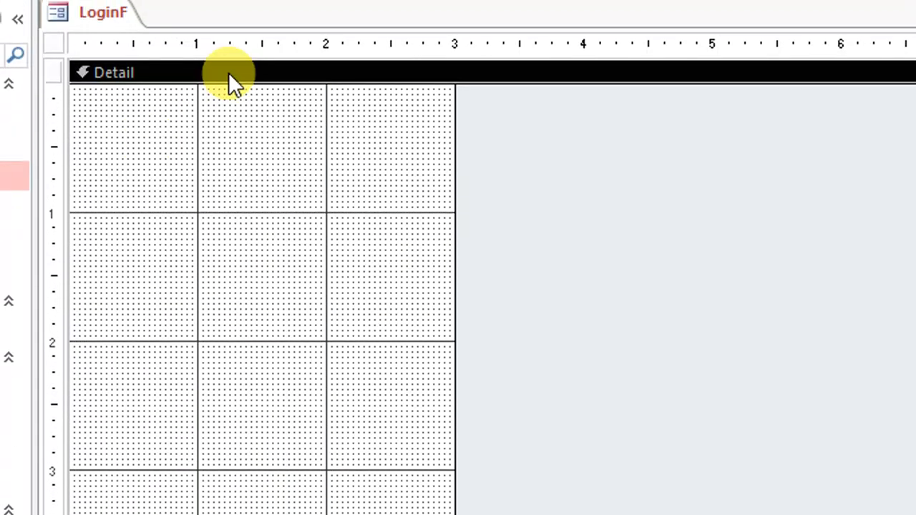
# - Add Form Header and Footer sections and fill both with the same yellow-green colour
pyautogui.rightClick(140, 222)
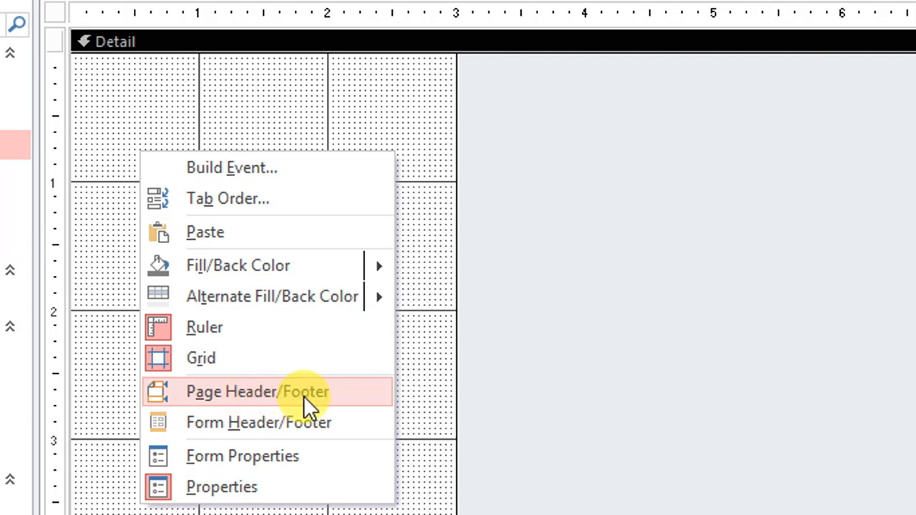
pyautogui.click(305, 421)
pyautogui.rightClick(301, 81)
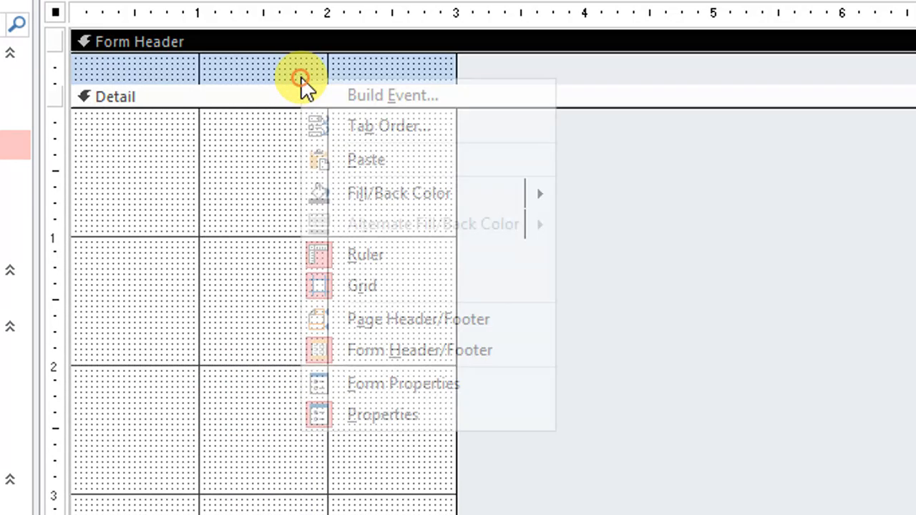
pyautogui.moveTo(551, 204)
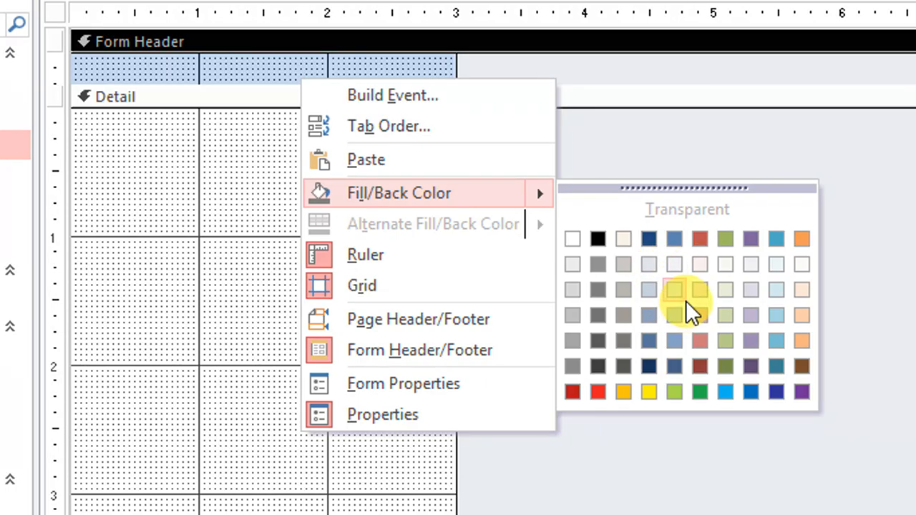
pyautogui.click(733, 320)
pyautogui.scroll(-5, 329, 438)
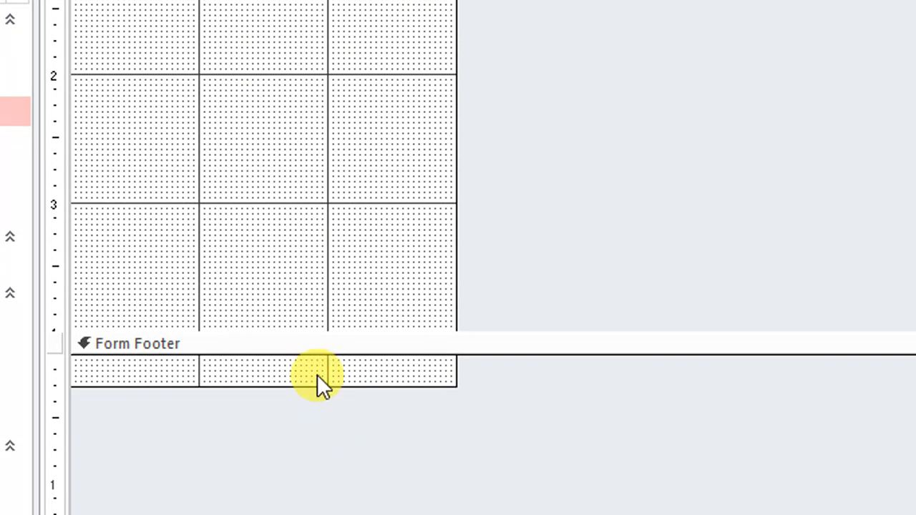
pyautogui.rightClick(317, 374)
pyautogui.click(429, 136)
pyautogui.click(574, 178)
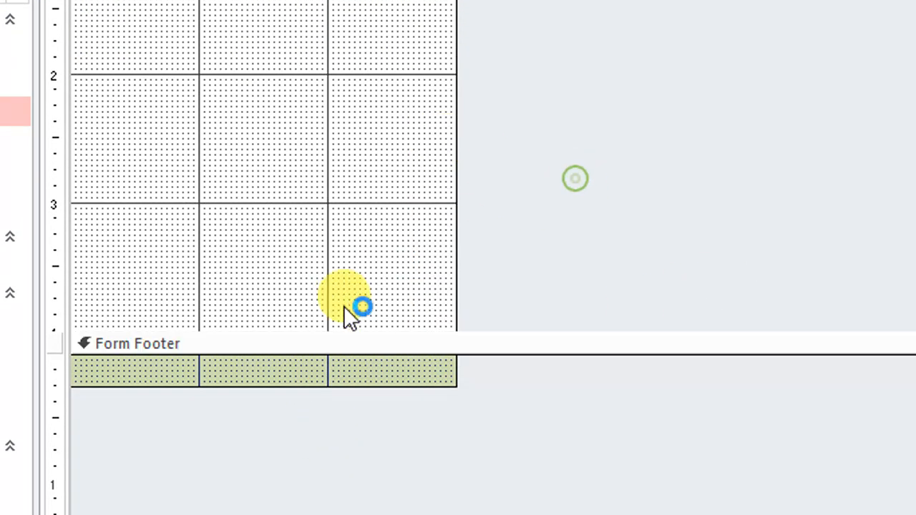
pyautogui.scroll(5, 348, 311)
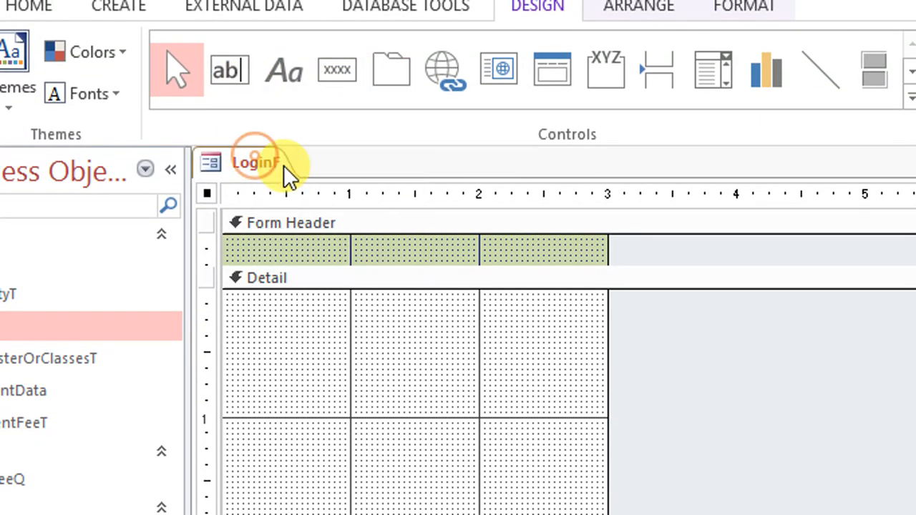
# - Draw two unbound text boxes, one below the other, in the Detail section
pyautogui.click(229, 69)
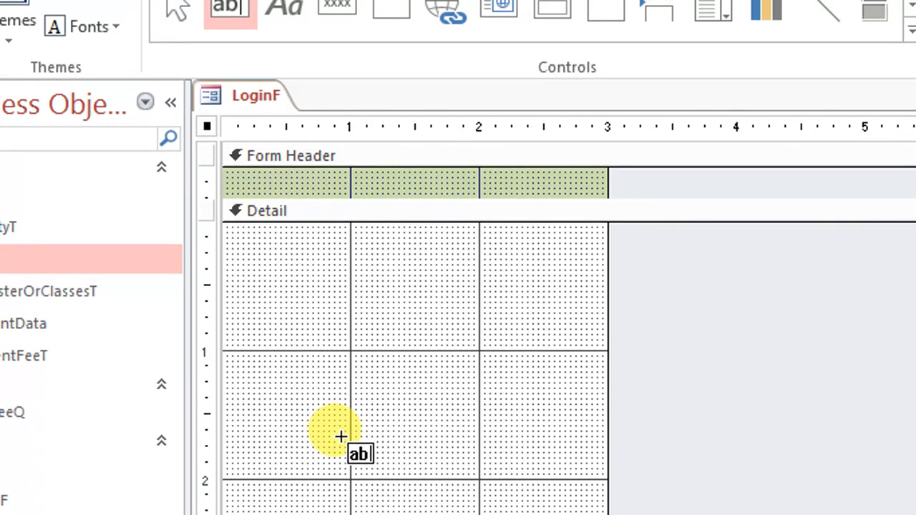
pyautogui.moveTo(313, 489); pyautogui.dragTo(576, 514)
pyautogui.moveTo(576, 417); pyautogui.dragTo(578, 415)
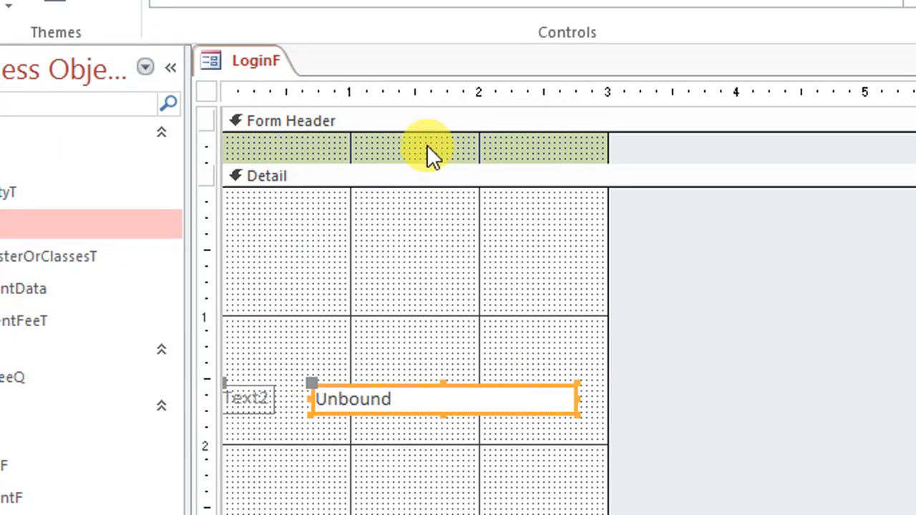
pyautogui.click(224, 79)
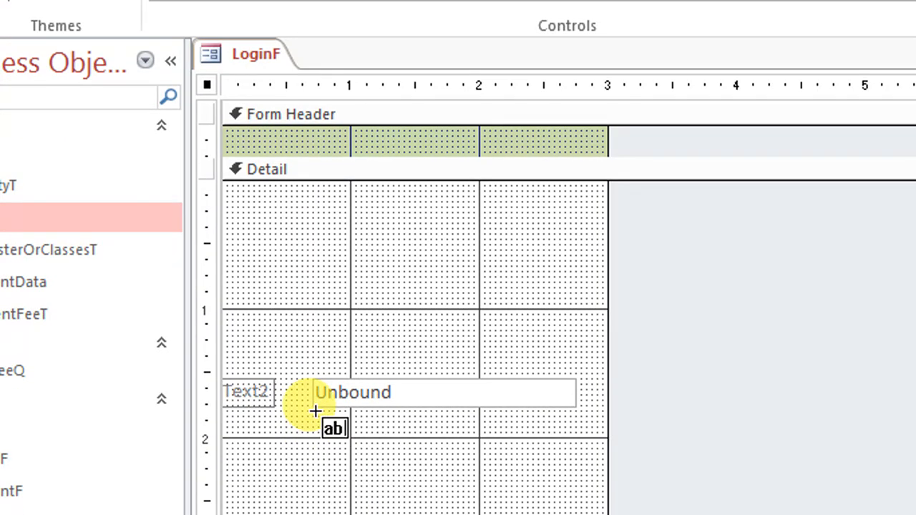
pyautogui.moveTo(313, 472); pyautogui.dragTo(564, 498)
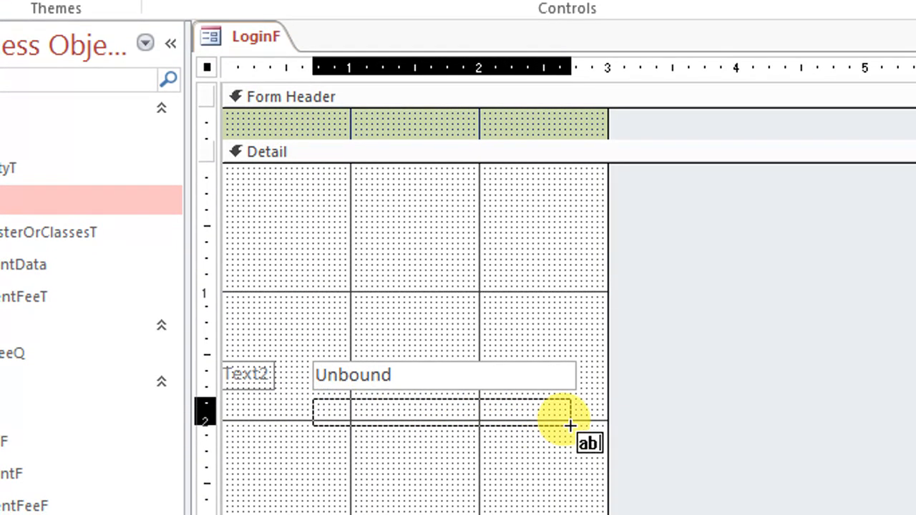
pyautogui.moveTo(574, 426); pyautogui.dragTo(575, 426)
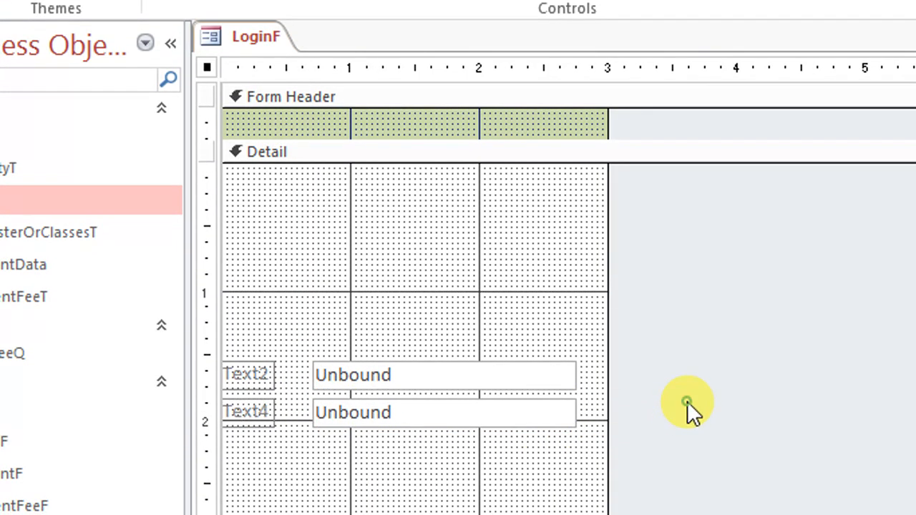
# - Change the lower text box's label caption to Password
pyautogui.doubleClick(261, 366)
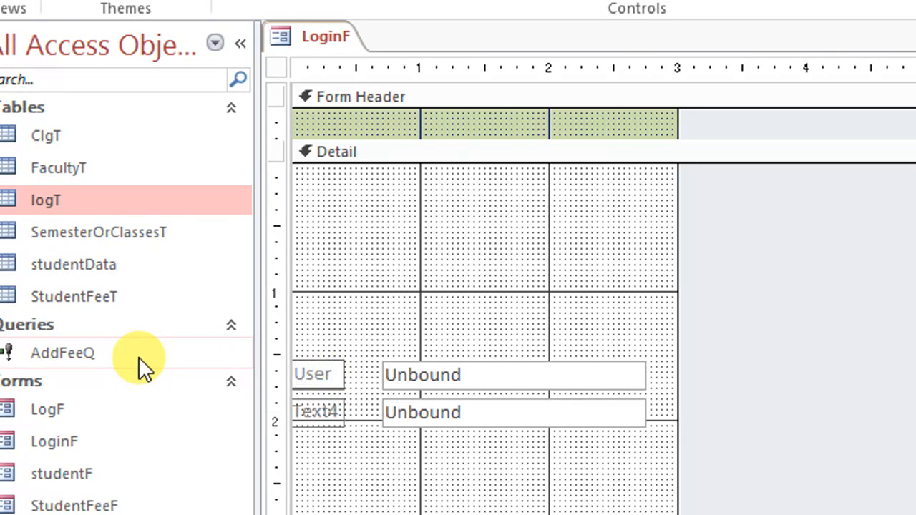
pyautogui.click(309, 411)
pyautogui.doubleClick(309, 410)
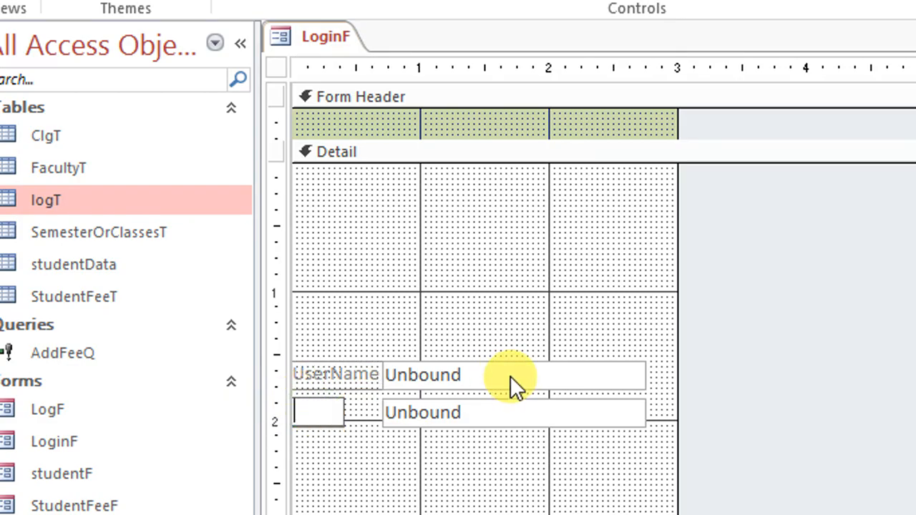
pyautogui.write('Passwor')
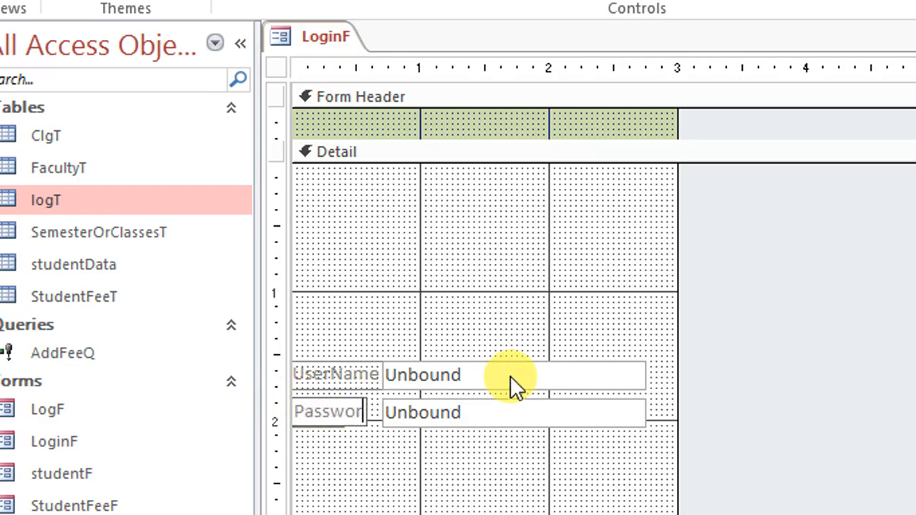
pyautogui.write('d')
pyautogui.moveTo(553, 447); pyautogui.dragTo(535, 390)
# - Rename the password text box from Text4 to pwd in the Property Sheet
pyautogui.click(536, 365)
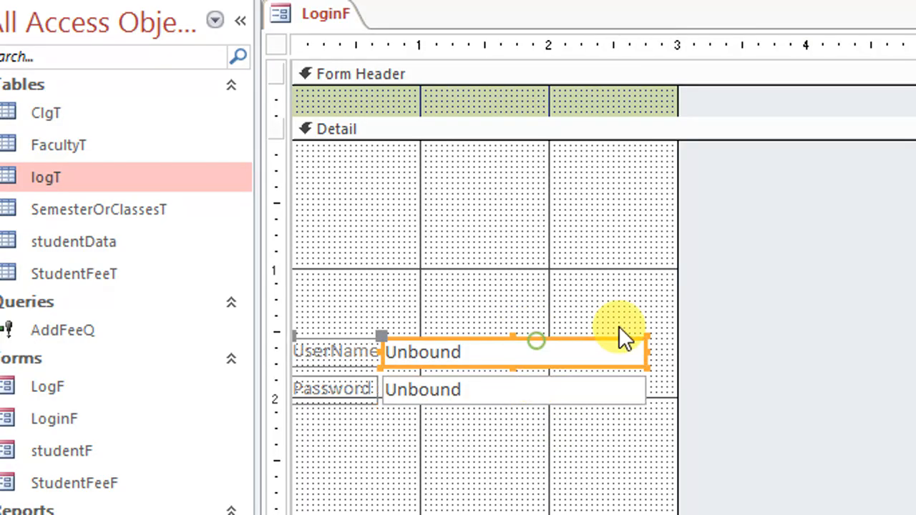
pyautogui.doubleClick(758, 169)
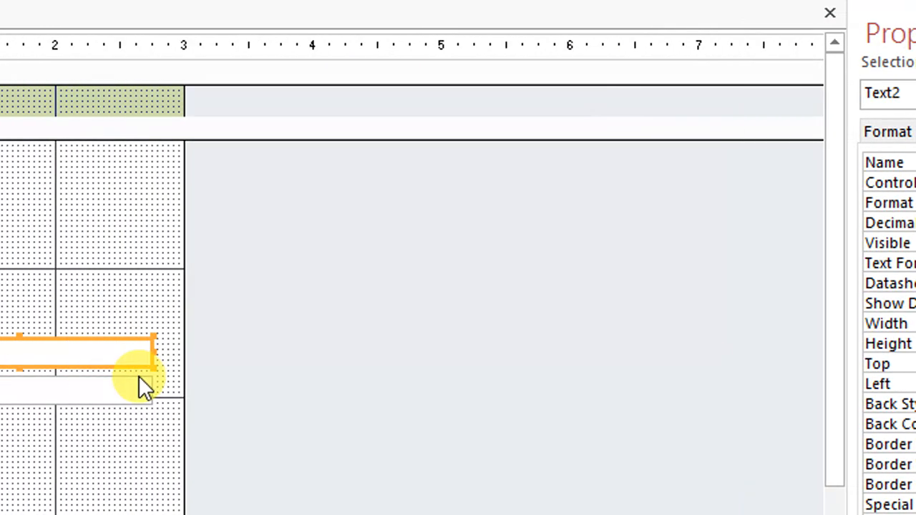
pyautogui.click(141, 390)
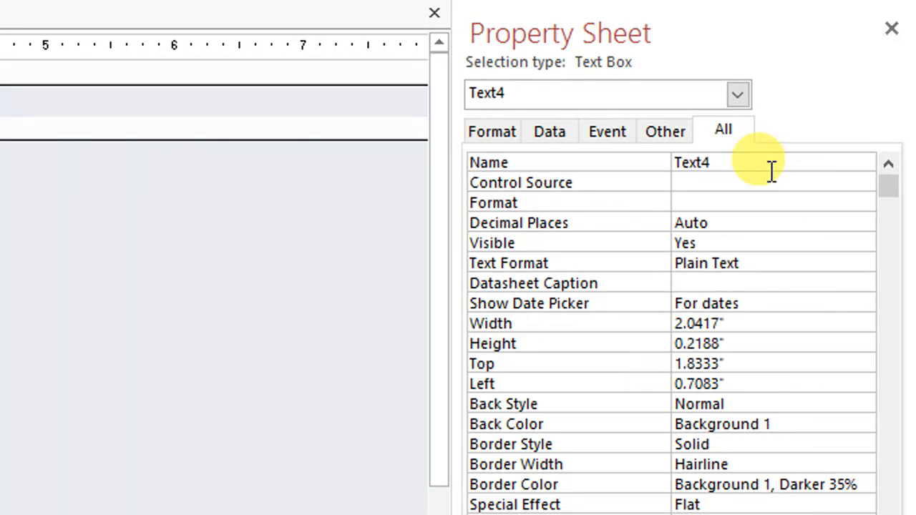
pyautogui.doubleClick(765, 167)
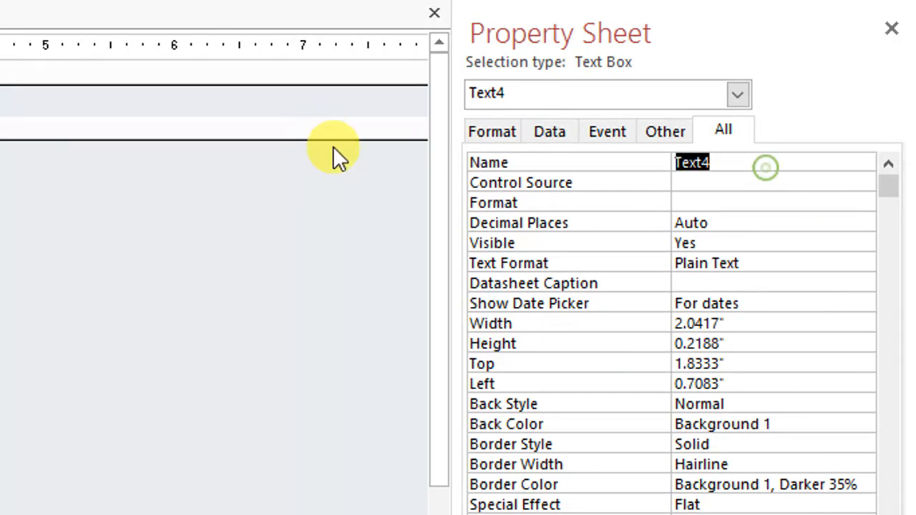
pyautogui.write('pwd')
pyautogui.click(758, 259)
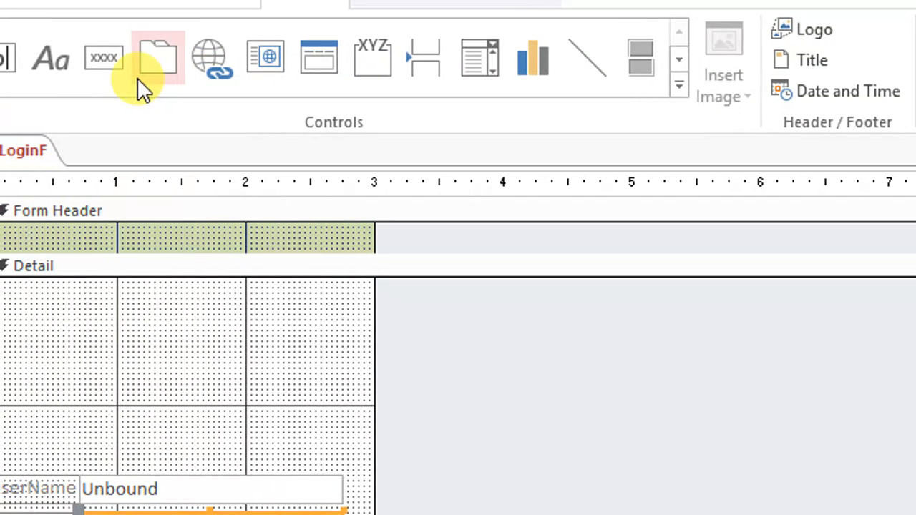
pyautogui.click(106, 60)
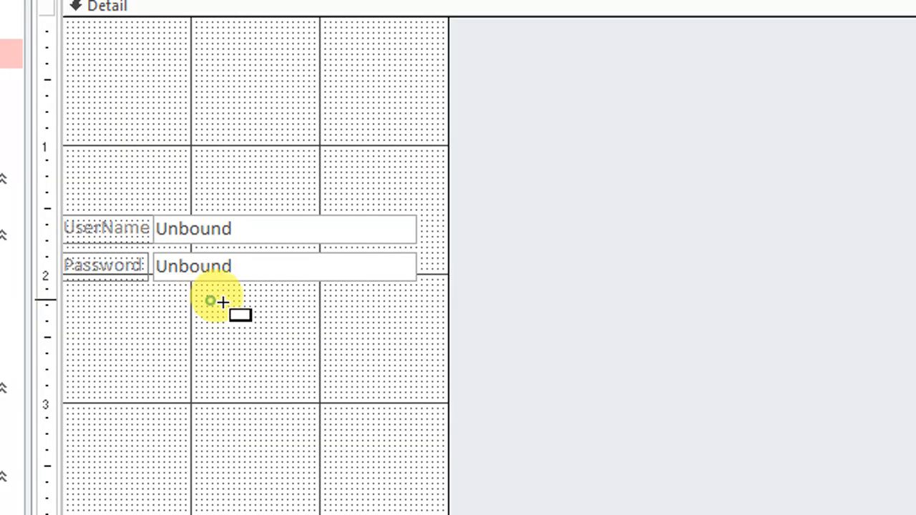
# - Draw a button below the password box, skipping the wizard, and caption it Login
pyautogui.moveTo(212, 301); pyautogui.dragTo(353, 338)
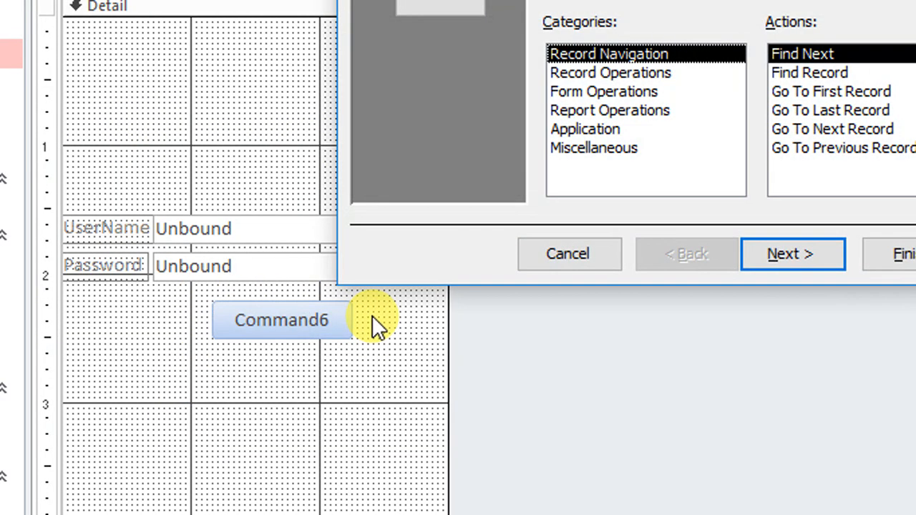
pyautogui.click(581, 254)
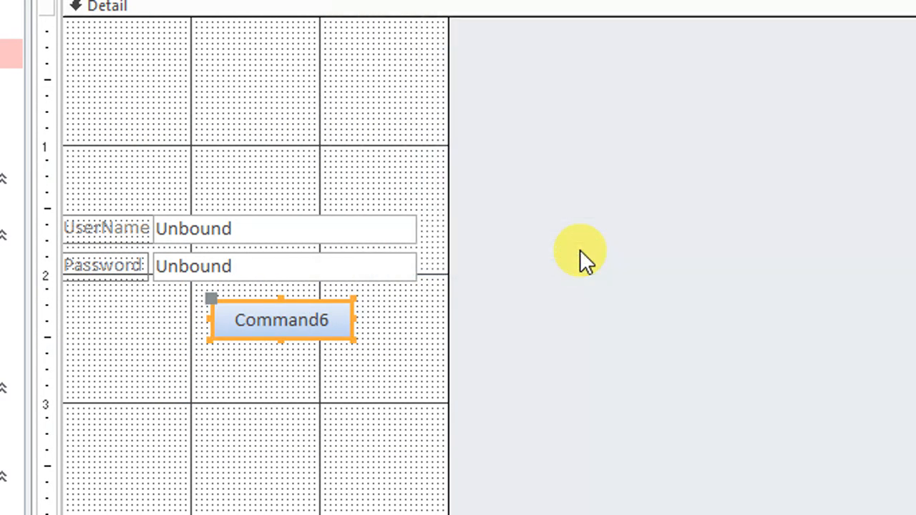
pyautogui.doubleClick(232, 319)
pyautogui.write('Login')
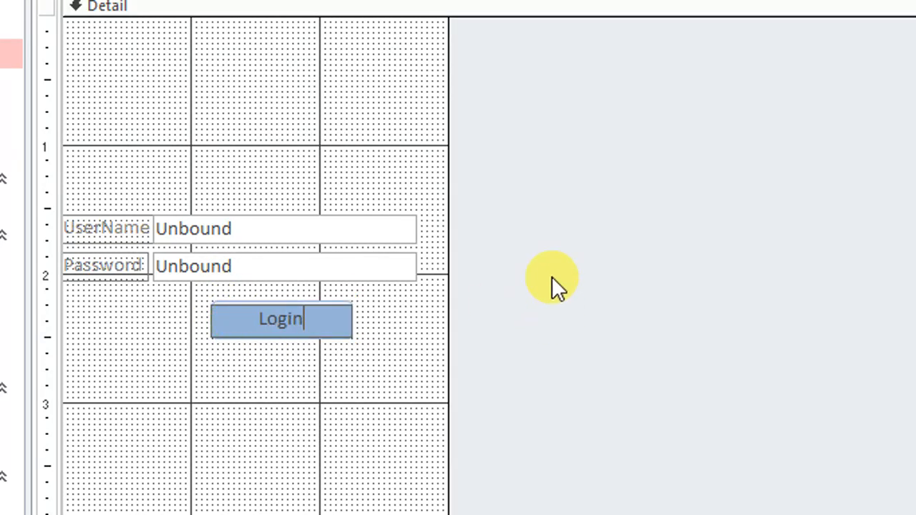
pyautogui.click(347, 370)
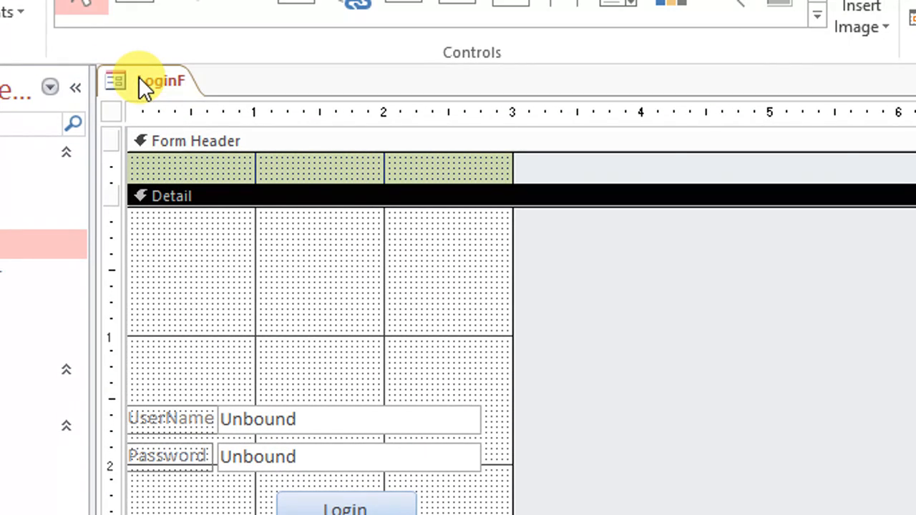
# - Save the LoginF form
pyautogui.rightClick(142, 79)
pyautogui.click(184, 94)
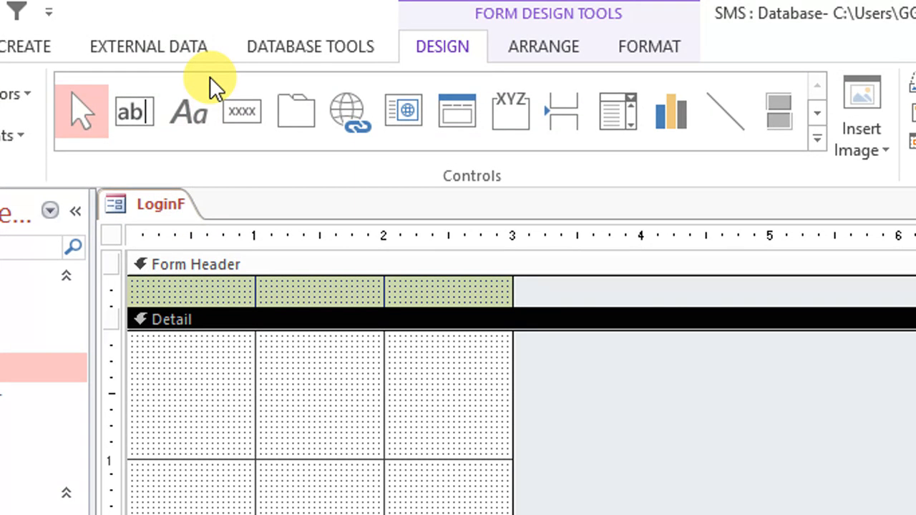
pyautogui.click(154, 50)
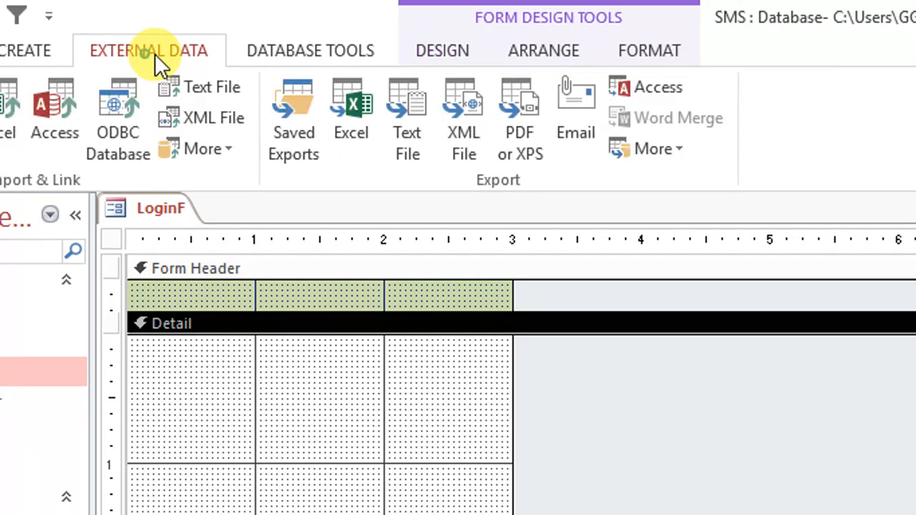
# - Start a new query design with the logT table added
pyautogui.click(159, 49)
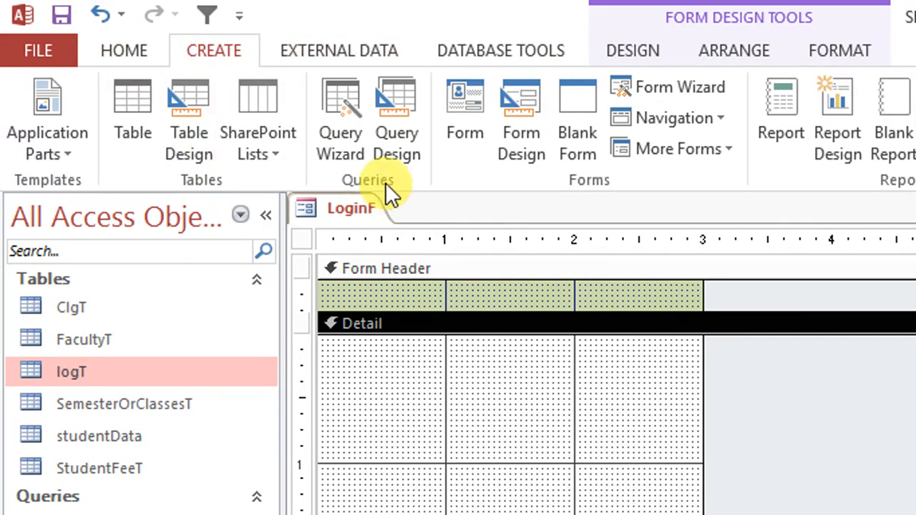
pyautogui.click(407, 122)
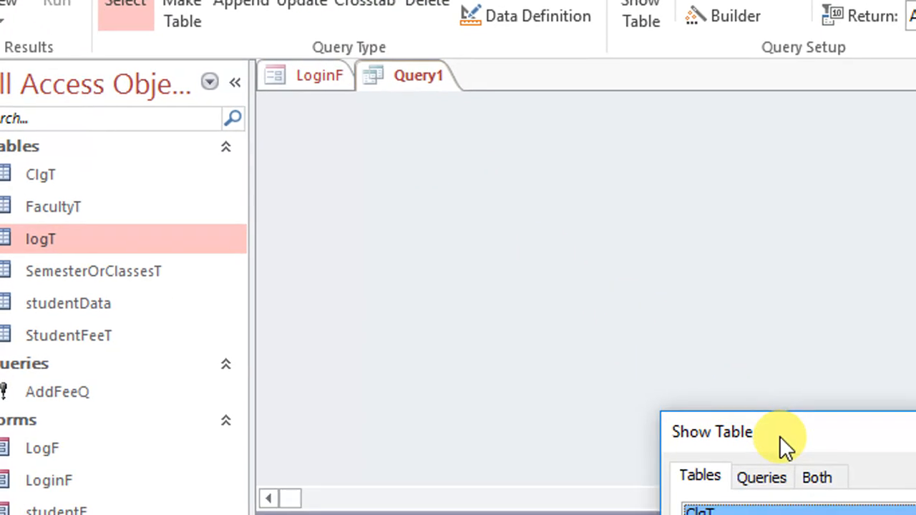
pyautogui.moveTo(777, 435); pyautogui.dragTo(714, 174)
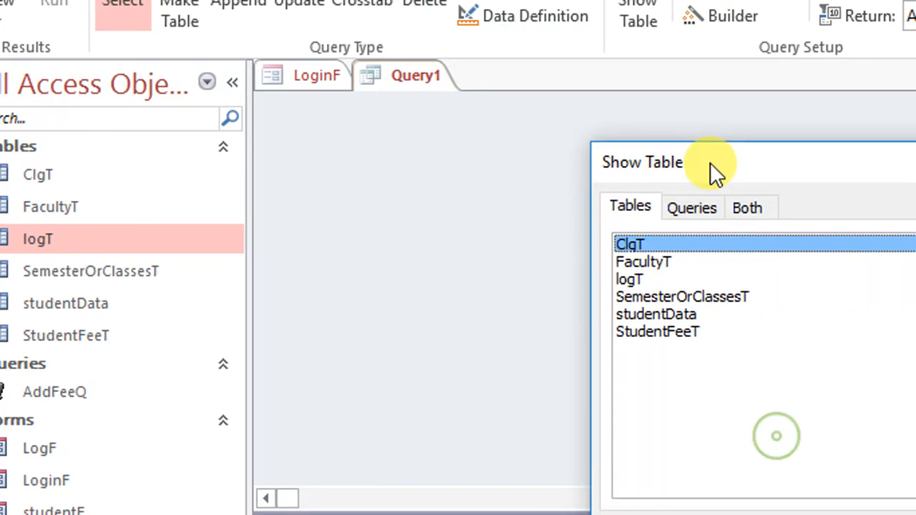
pyautogui.doubleClick(637, 279)
pyautogui.click(838, 446)
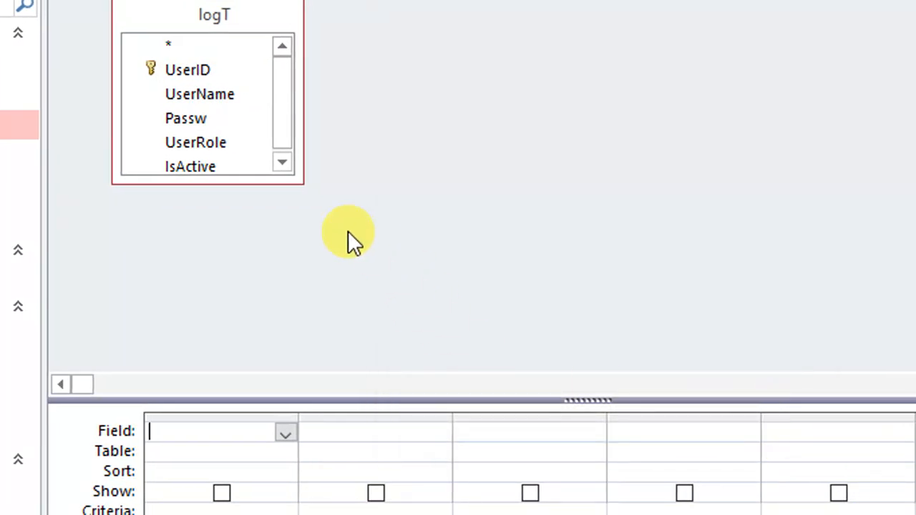
# - Add Passw, UserRole, IsActive and UserID columns to the grid and rearrange them
pyautogui.moveTo(303, 184); pyautogui.dragTo(477, 324)
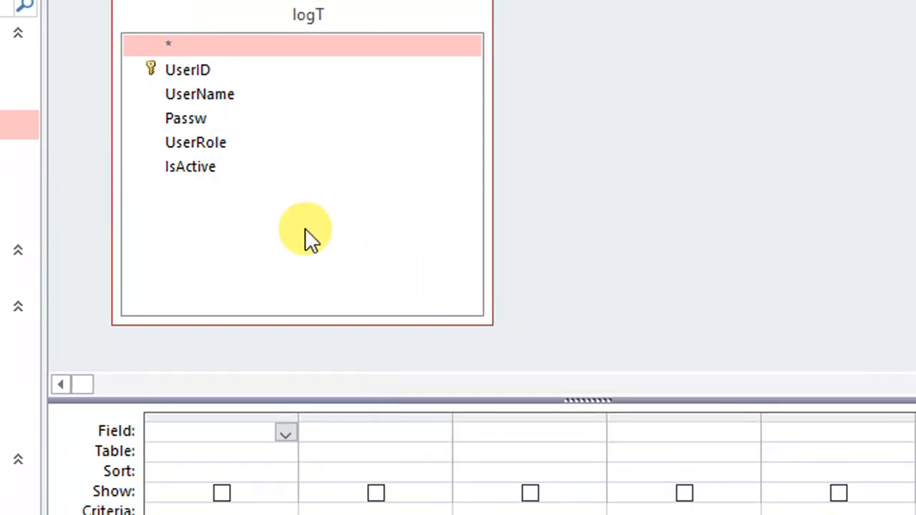
pyautogui.doubleClick(199, 119)
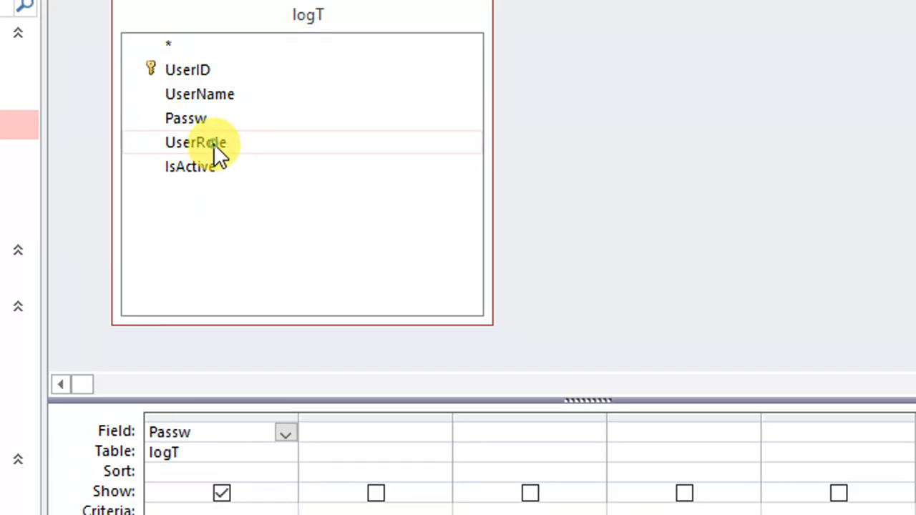
pyautogui.doubleClick(213, 143)
pyautogui.doubleClick(208, 166)
pyautogui.doubleClick(198, 119)
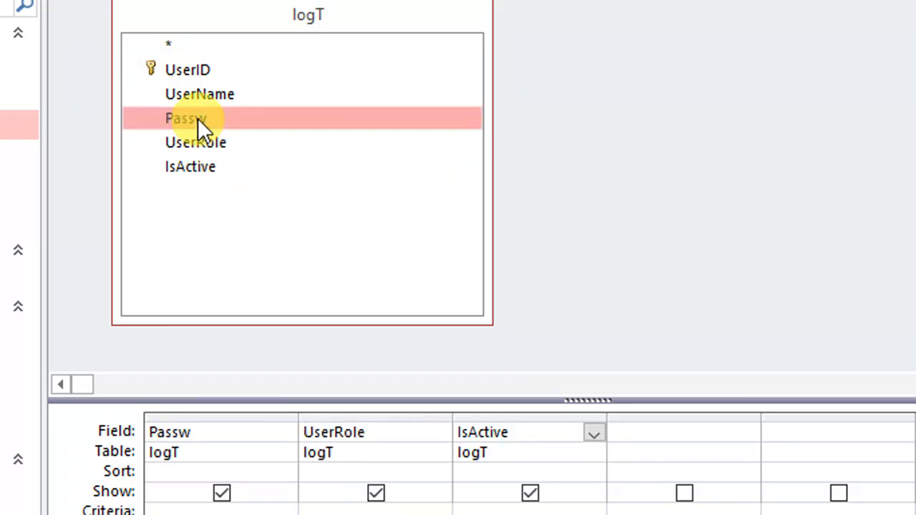
pyautogui.doubleClick(209, 72)
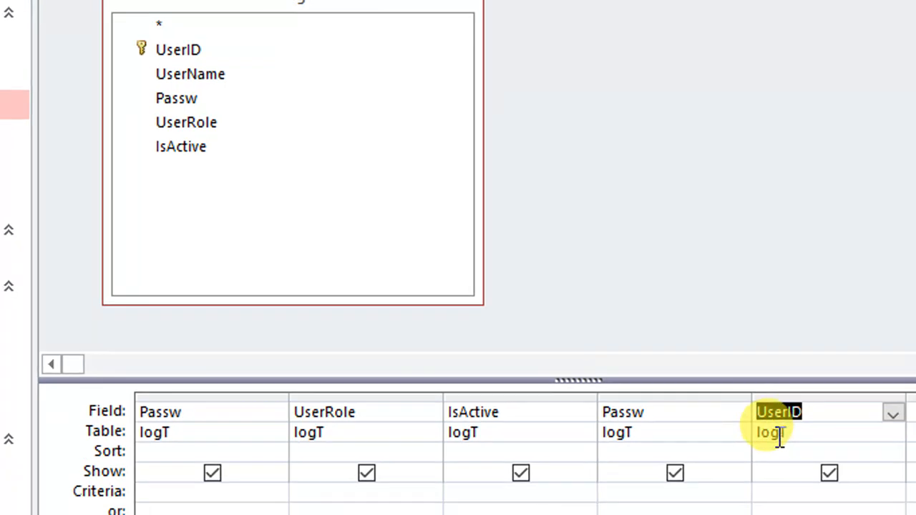
pyautogui.click(799, 398)
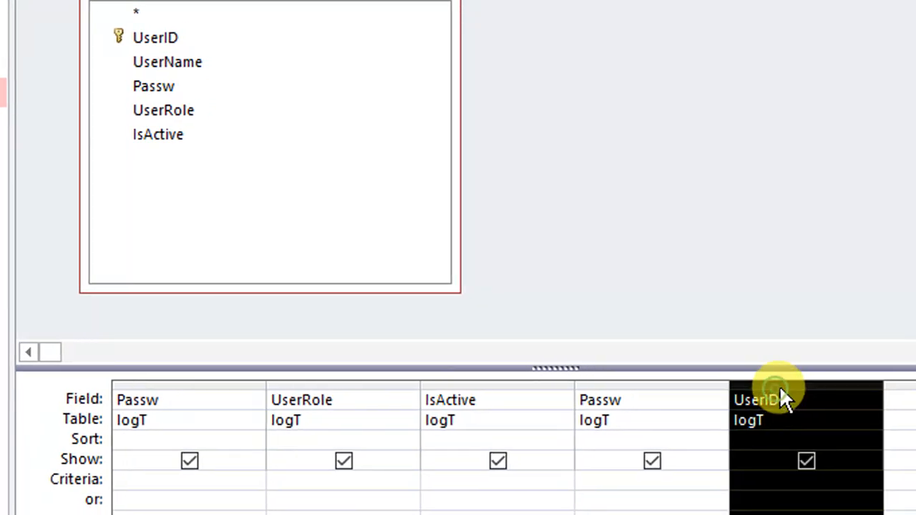
pyautogui.moveTo(780, 392); pyautogui.dragTo(166, 376)
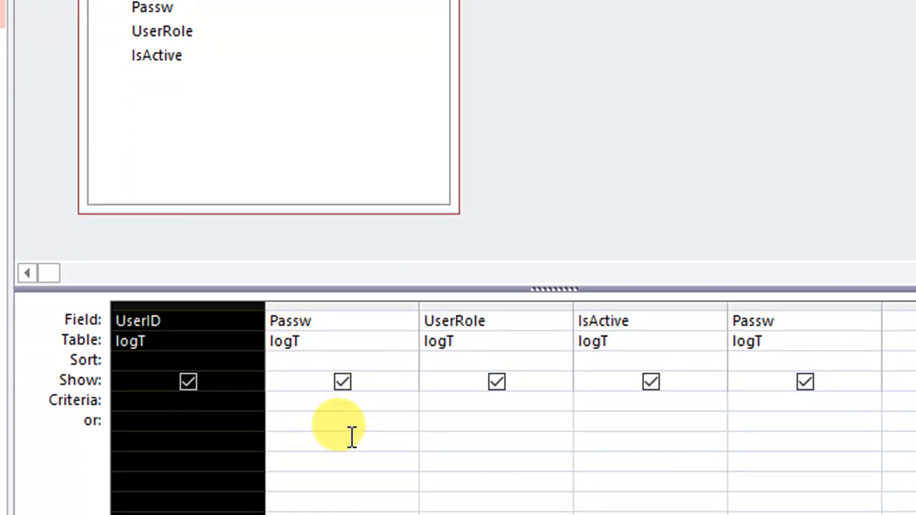
pyautogui.click(361, 304)
pyautogui.moveTo(361, 303); pyautogui.dragTo(415, 326)
# - Clear the grid and add all logT fields, UserID through IsActive, in order
pyautogui.moveTo(760, 301); pyautogui.dragTo(227, 290)
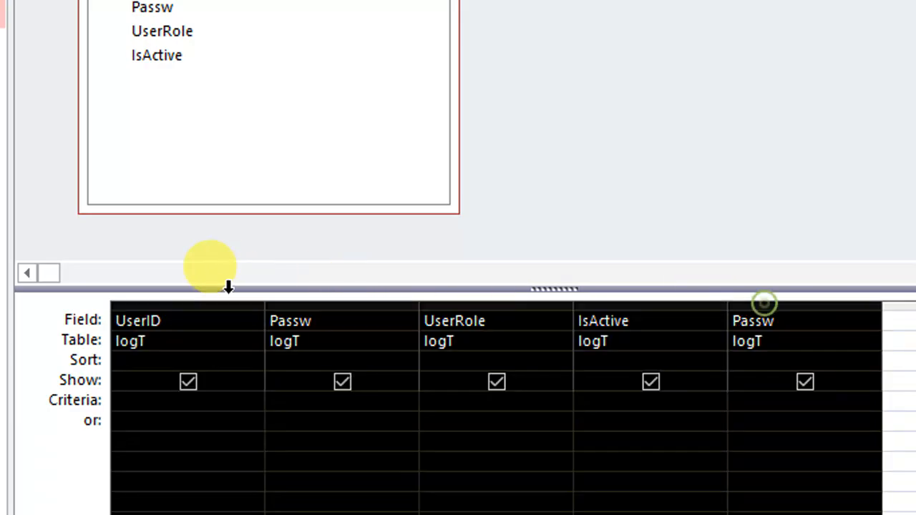
pyautogui.press('Delete')
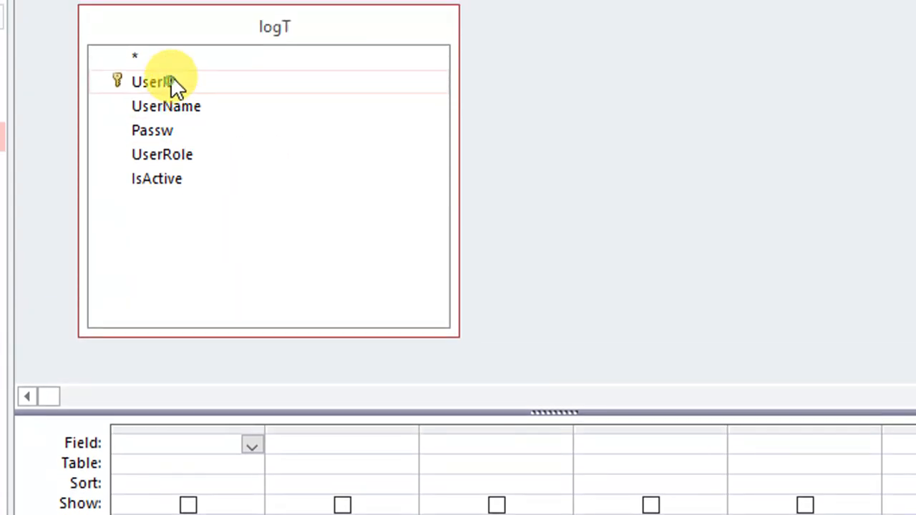
pyautogui.click(174, 86)
pyautogui.keyDown('shift'); pyautogui.click(192, 182); pyautogui.keyUp('shift')
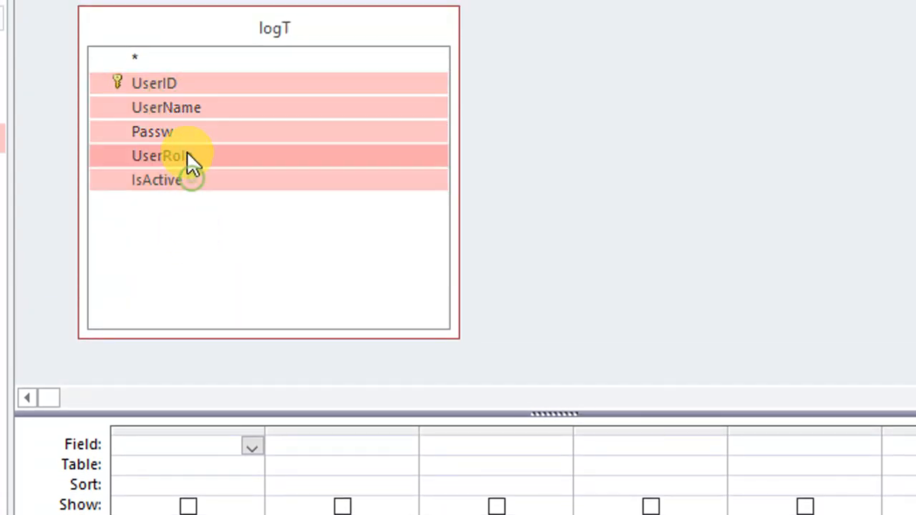
pyautogui.moveTo(186, 153); pyautogui.dragTo(204, 463)
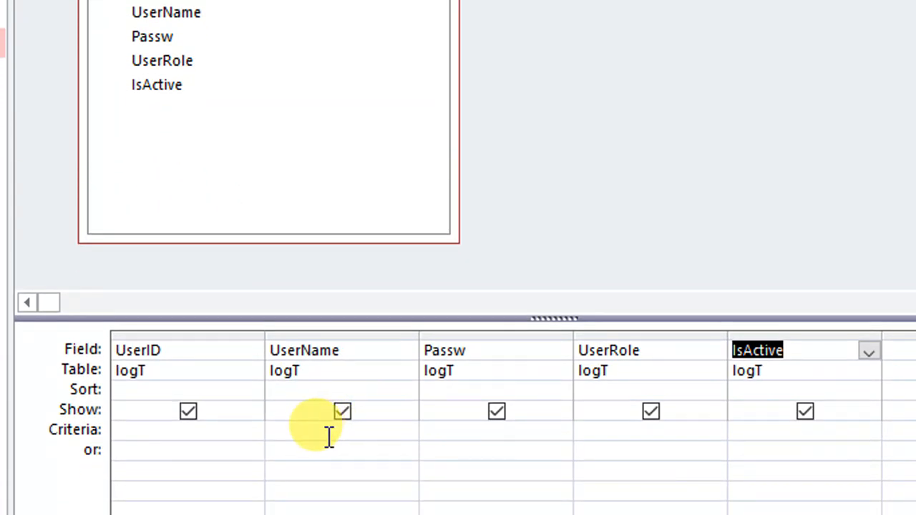
pyautogui.click(324, 429)
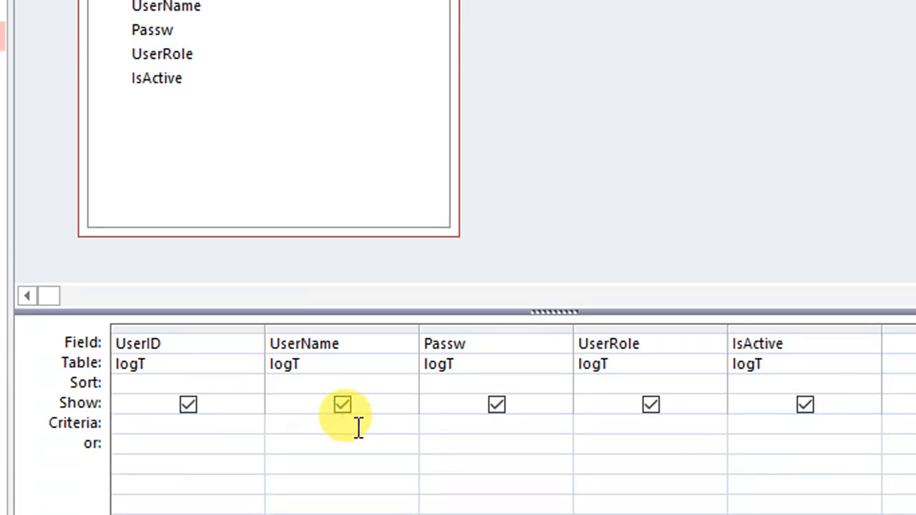
# - Set the UserName criterion to [Forms]![LoginF]![usr]
pyautogui.write('forms')
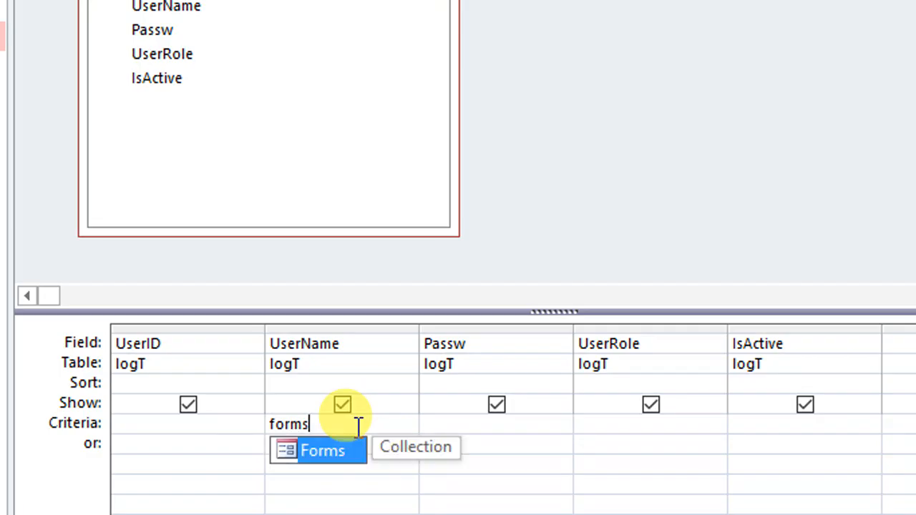
pyautogui.press('Tab')
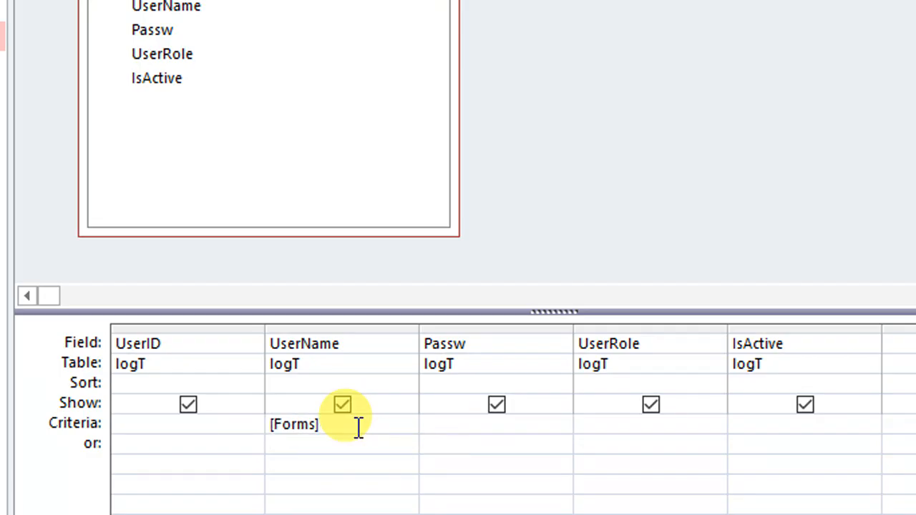
pyautogui.write('!')
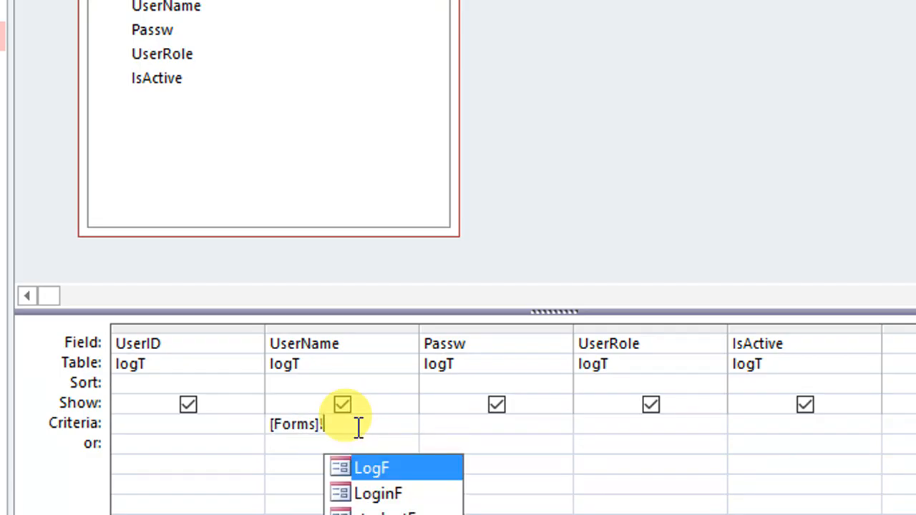
pyautogui.press('Down')
pyautogui.press('Tab')
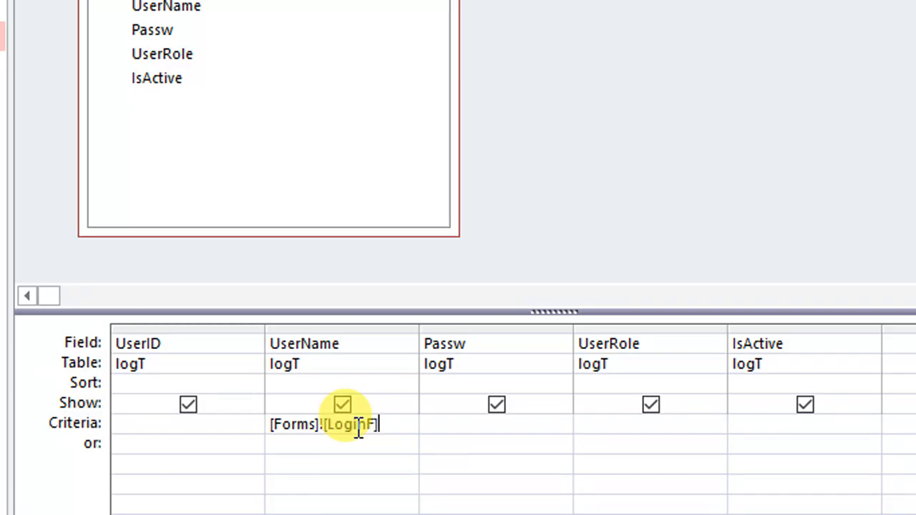
pyautogui.write('!usr')
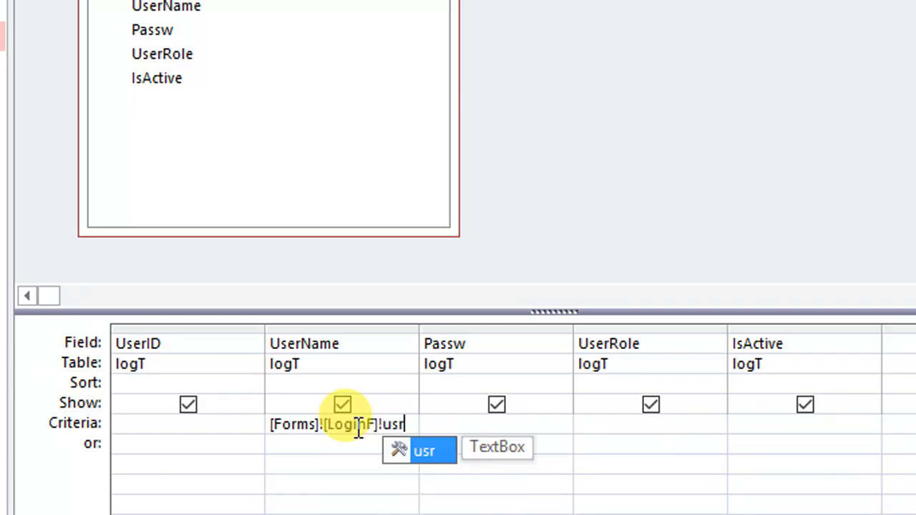
pyautogui.press('Tab')
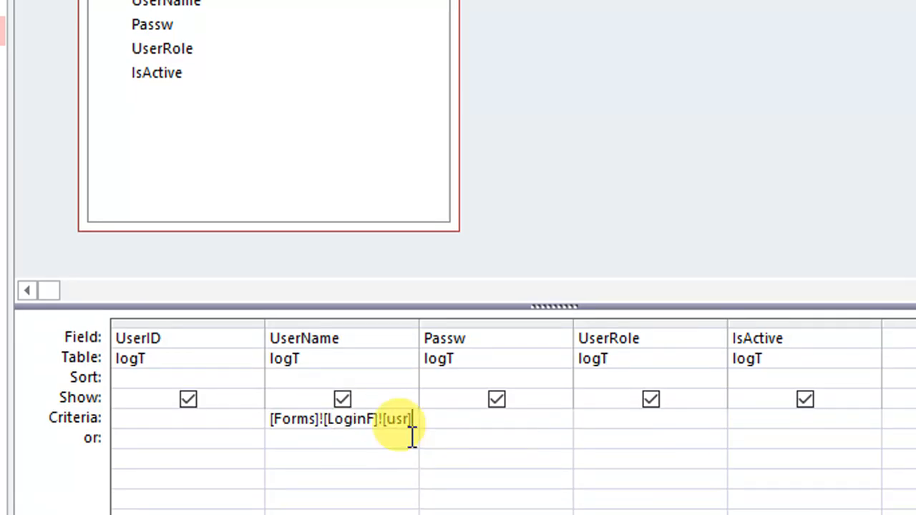
# - Set the Passw criterion to [Forms]![LoginF]![pwd]
pyautogui.click(459, 428)
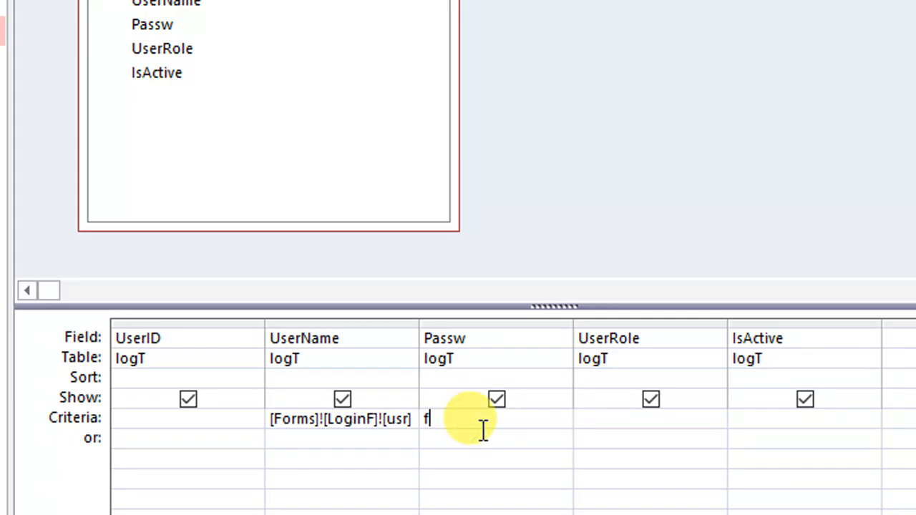
pyautogui.write('forms')
pyautogui.press('Tab')
pyautogui.write('!login')
pyautogui.press('Tab')
pyautogui.write('!pwd')
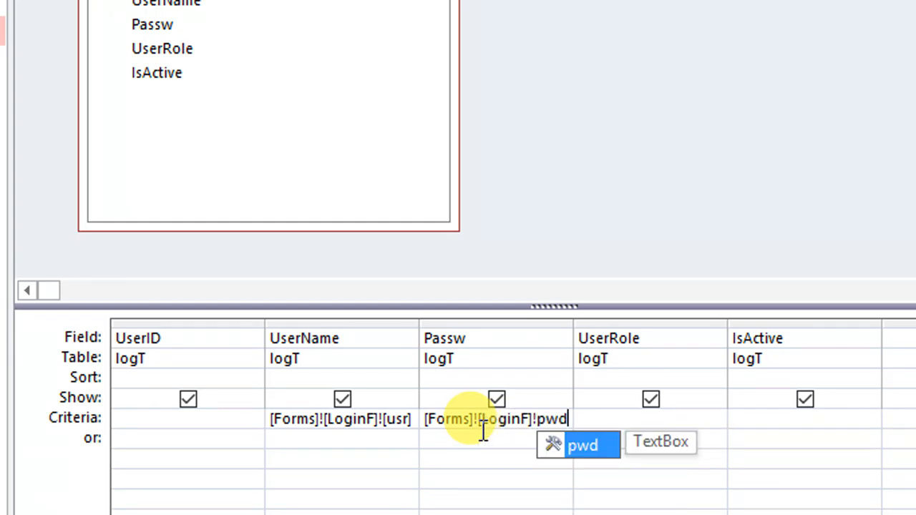
pyautogui.press('Tab')
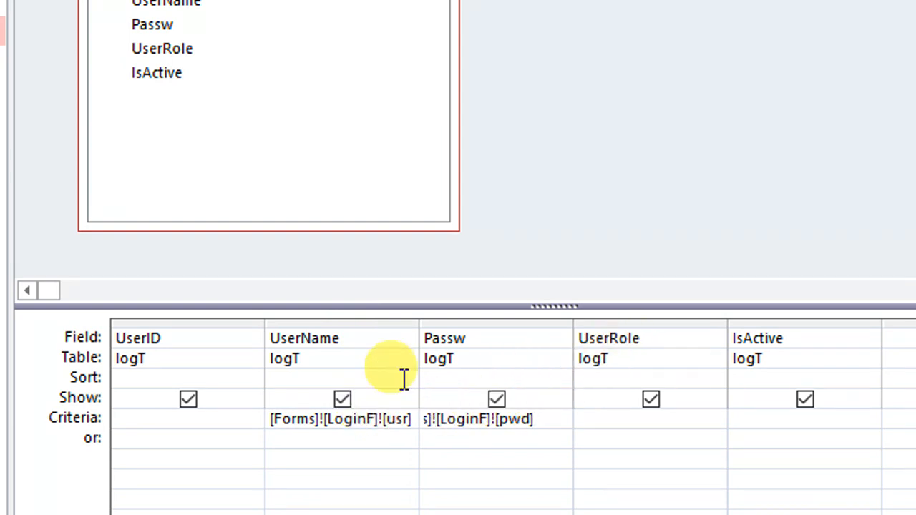
pyautogui.click(393, 418)
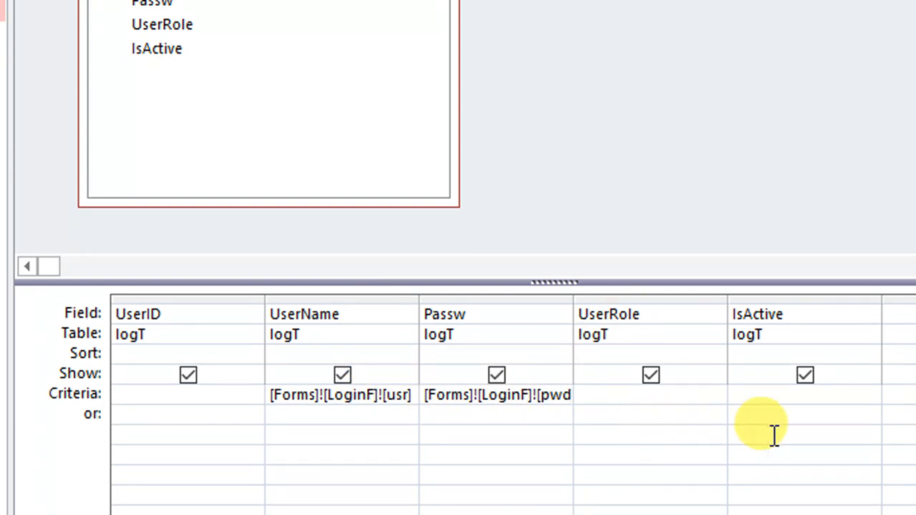
# - Set the IsActive criterion to -1 (True)
pyautogui.click(812, 425)
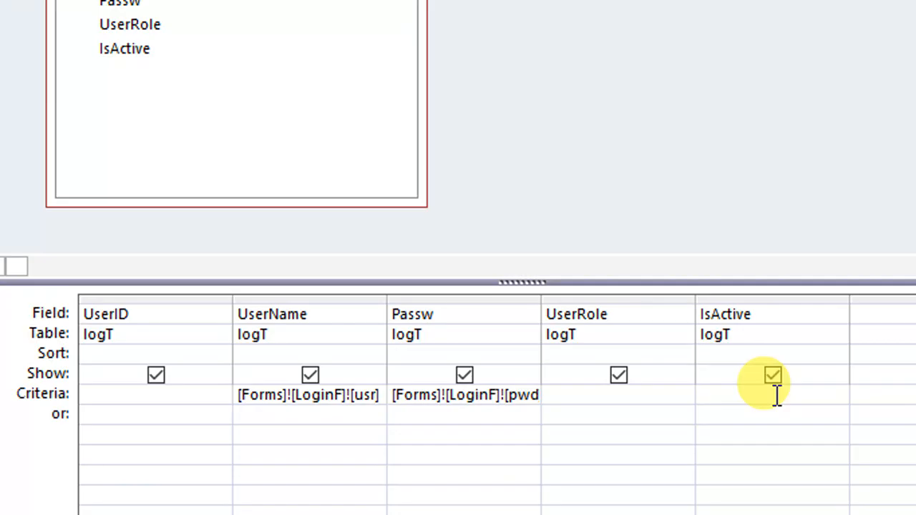
pyautogui.write('-1')
pyautogui.click(739, 447)
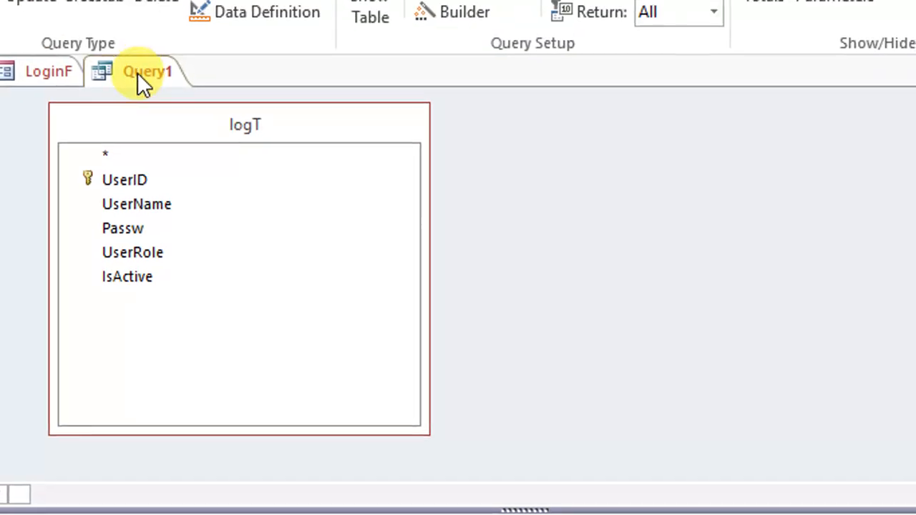
pyautogui.rightClick(138, 76)
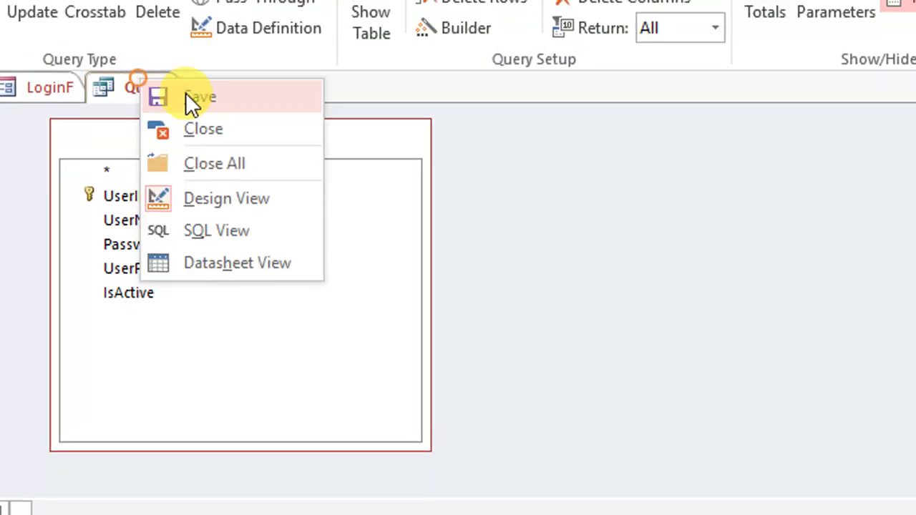
# - Save the query as logQ and view its datasheet results
pyautogui.click(191, 95)
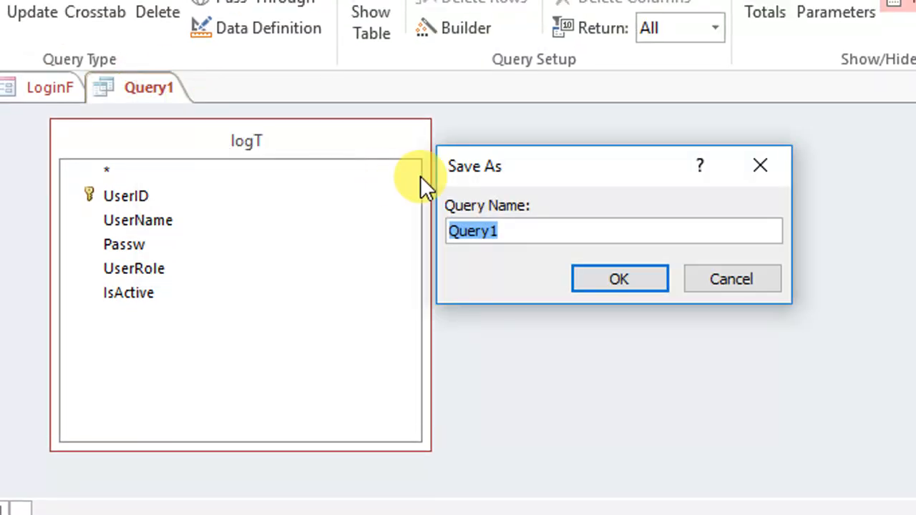
pyautogui.write('logQ')
pyautogui.press('Return')
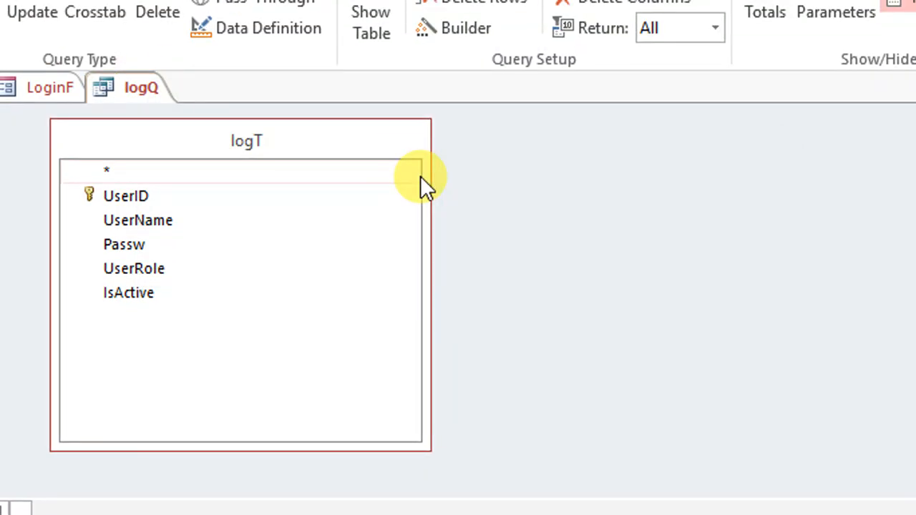
pyautogui.rightClick(140, 85)
pyautogui.click(167, 104)
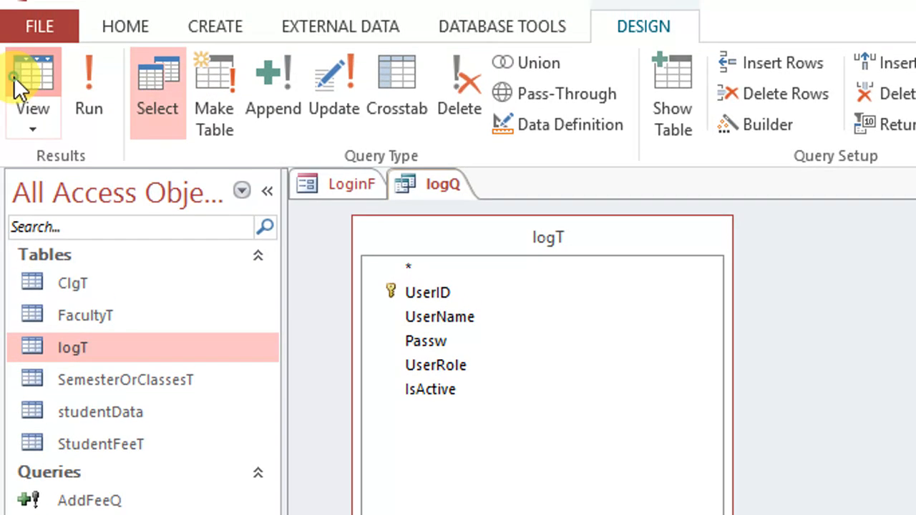
pyautogui.click(21, 86)
# - Set LoginF's Modal property to No and open it in Form View as a popup
pyautogui.click(352, 184)
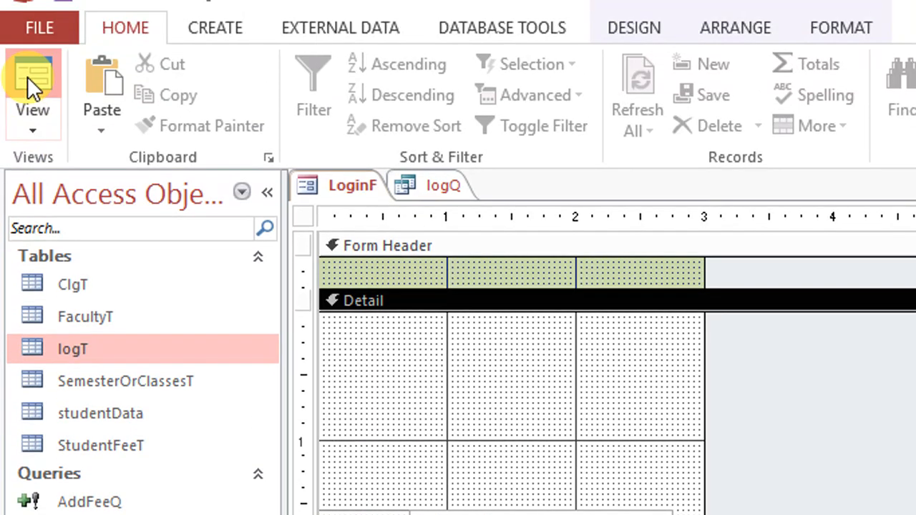
pyautogui.click(31, 86)
pyautogui.rightClick(510, 233)
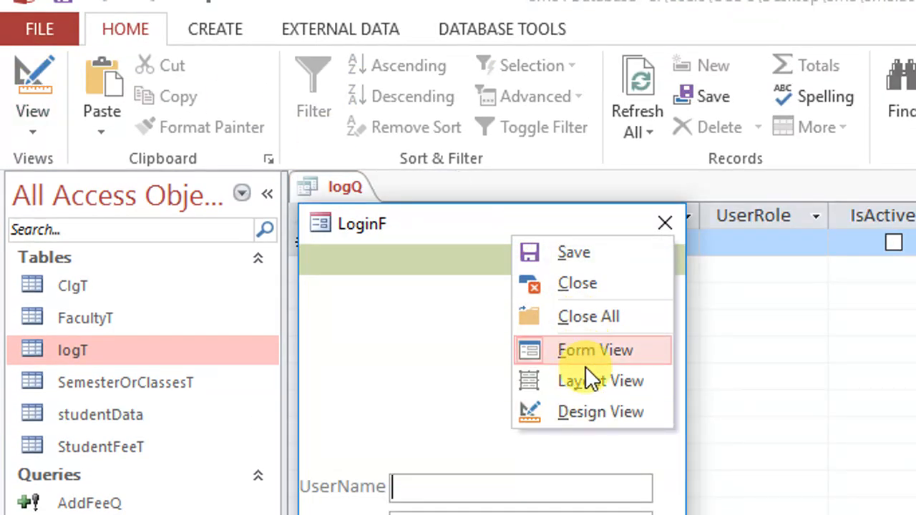
pyautogui.click(595, 412)
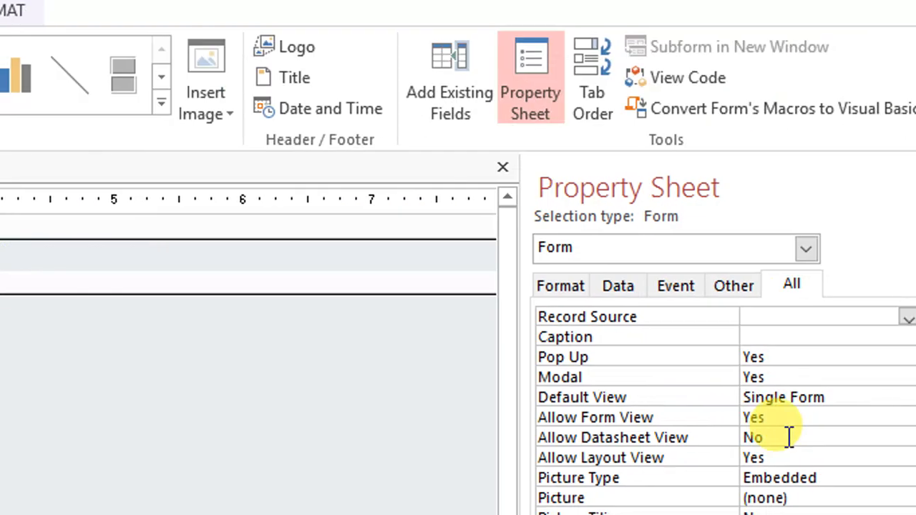
pyautogui.doubleClick(771, 373)
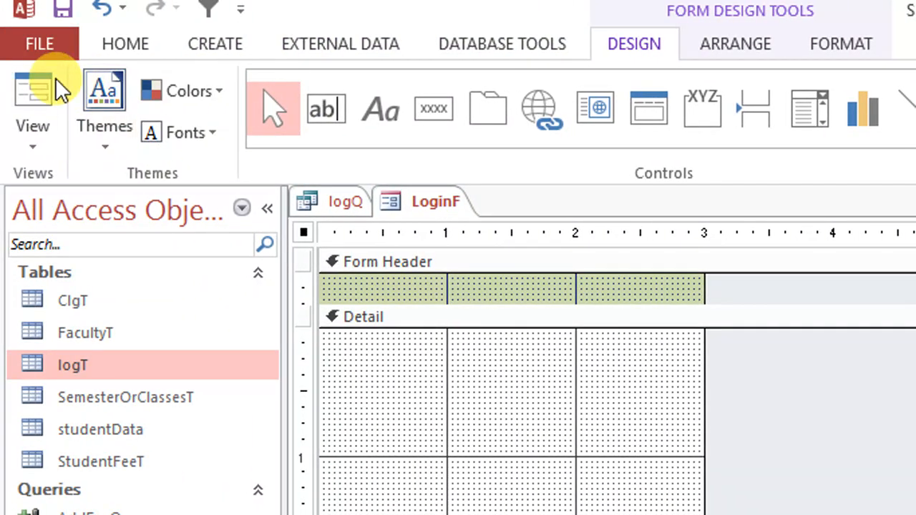
pyautogui.click(53, 83)
pyautogui.moveTo(541, 228); pyautogui.dragTo(879, 309)
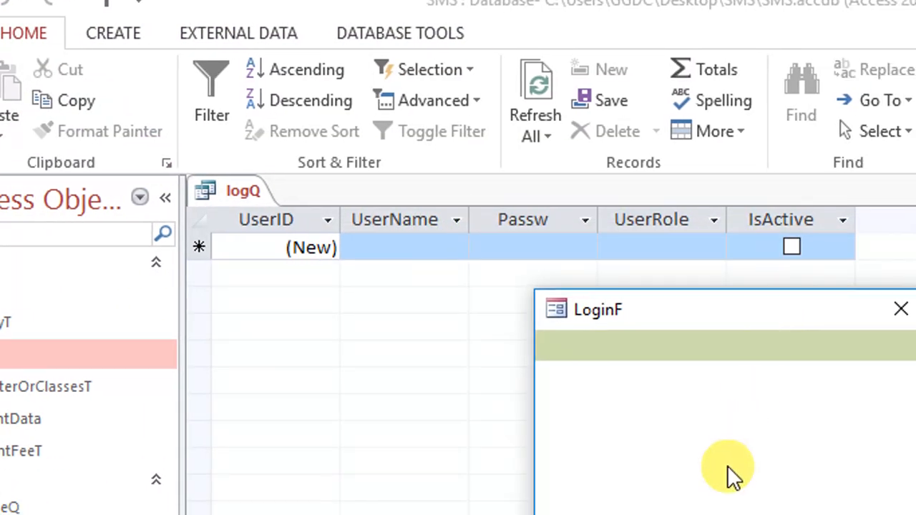
# - Enter the admin username and its password in the LoginF form
pyautogui.click(821, 514)
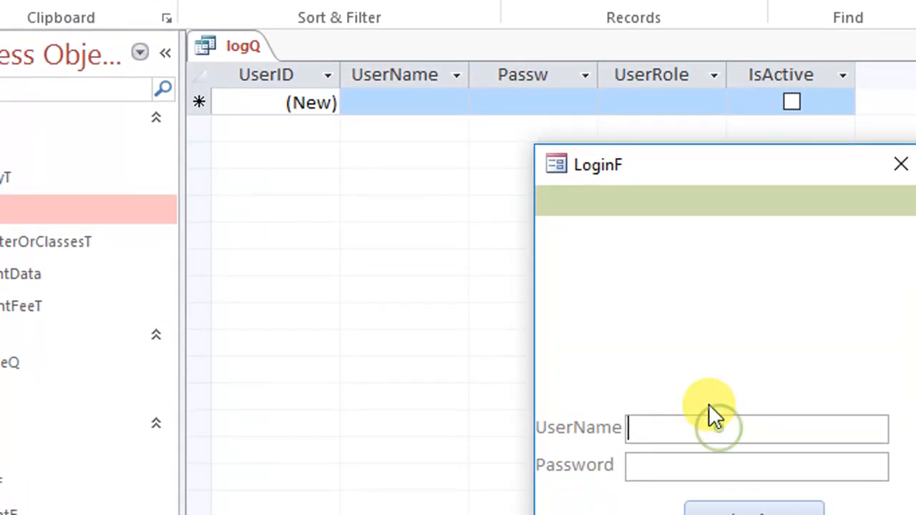
pyautogui.write('admin')
pyautogui.press('Tab')
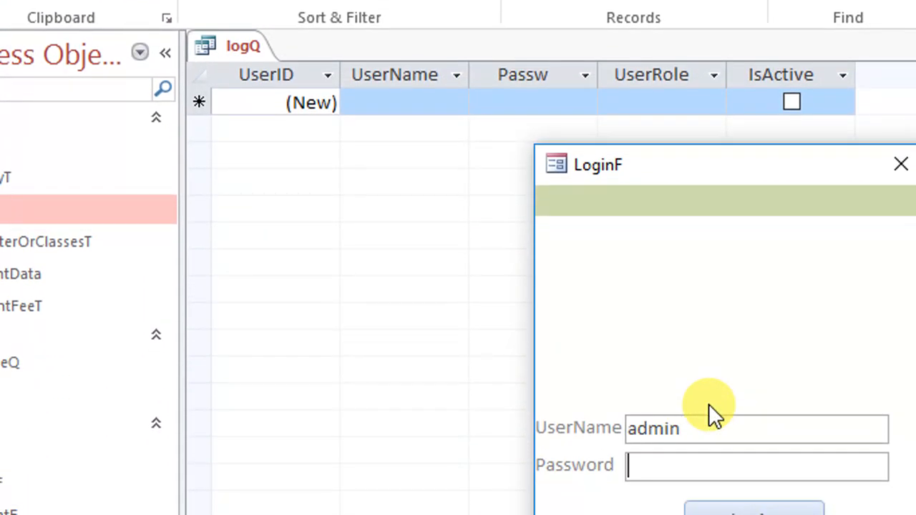
pyautogui.write('admin')
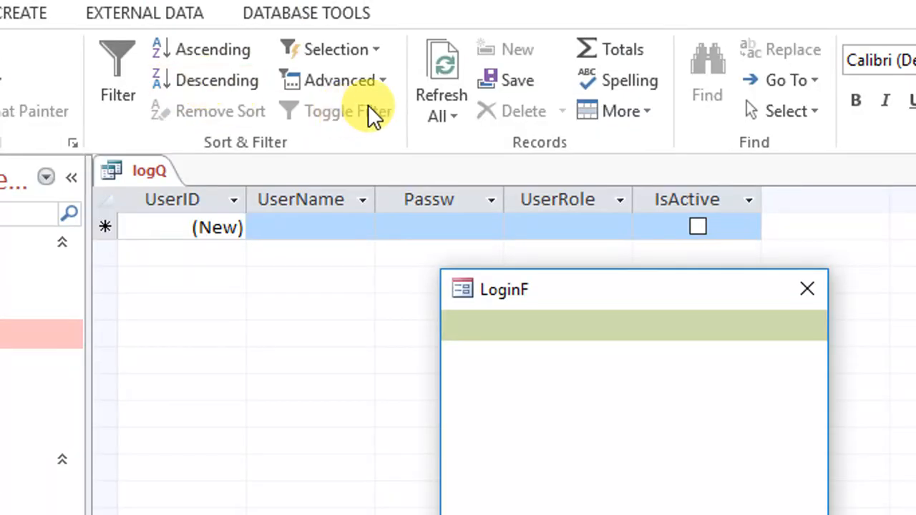
# - Refresh All so logQ returns the matching user record, then inspect its UserName, Passw and UserRole values
pyautogui.click(440, 114)
pyautogui.click(470, 142)
pyautogui.click(455, 120)
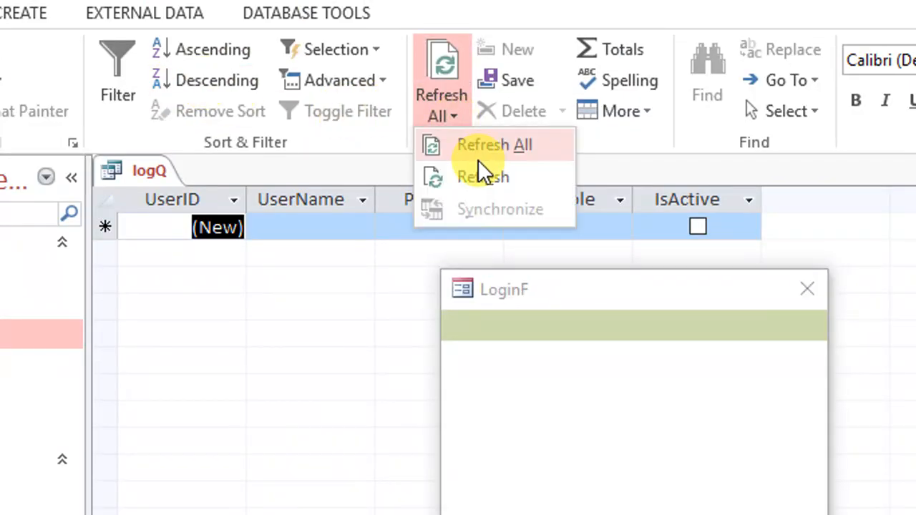
pyautogui.click(478, 151)
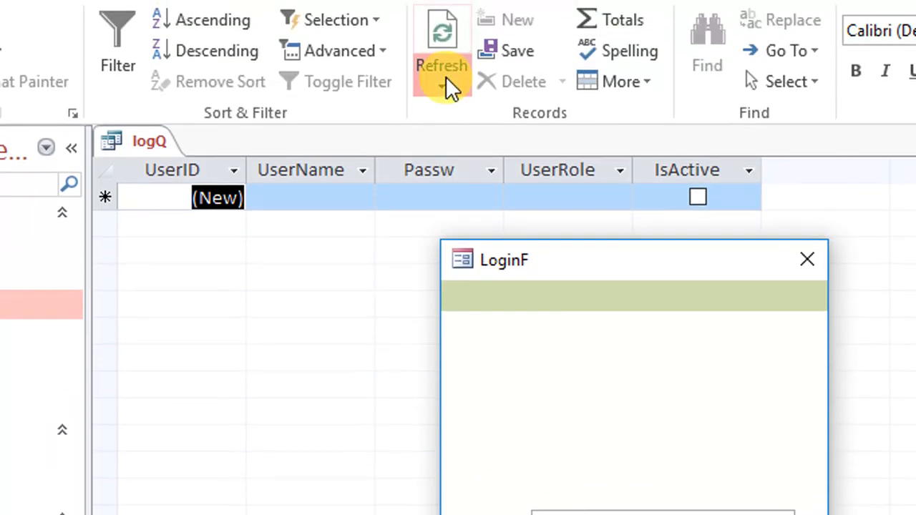
pyautogui.click(443, 5)
pyautogui.click(460, 37)
pyautogui.moveTo(558, 275); pyautogui.dragTo(484, 278)
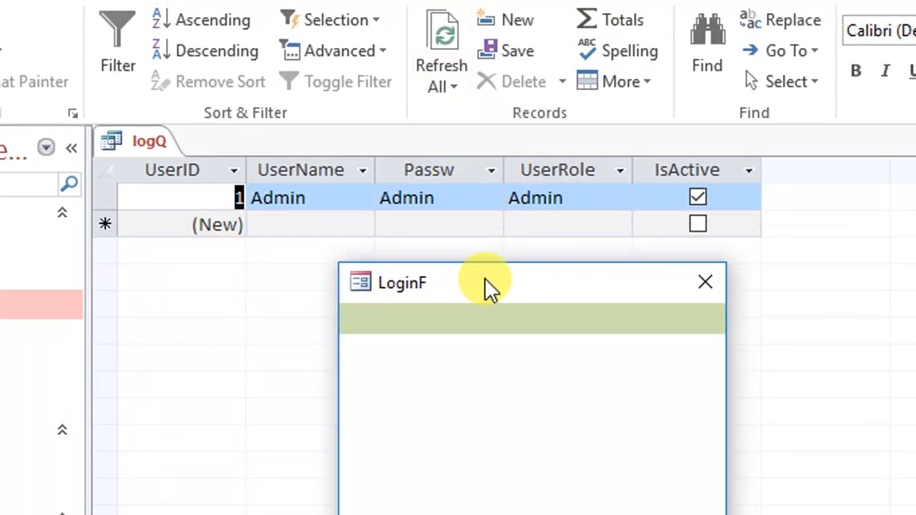
pyautogui.click(215, 200)
pyautogui.click(335, 198)
pyautogui.click(446, 198)
pyautogui.moveTo(549, 198); pyautogui.dragTo(609, 210)
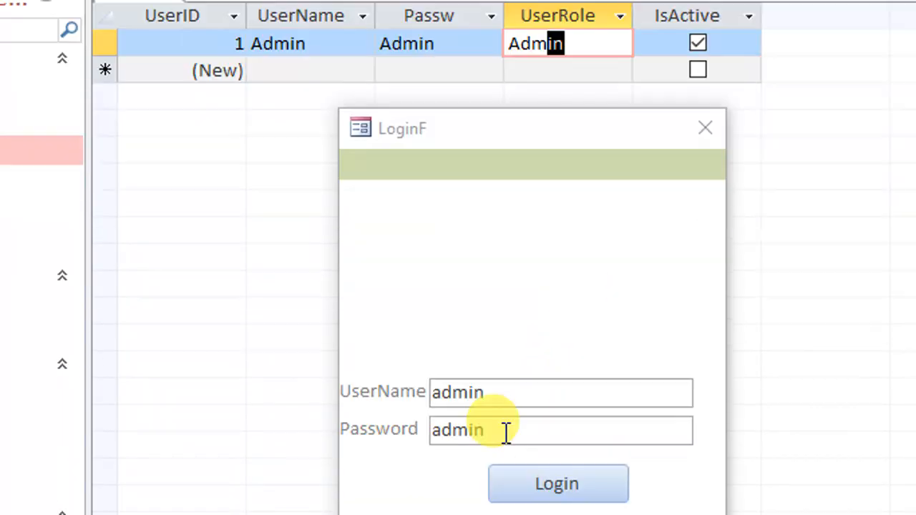
# - Return to the LoginF password box and refresh logQ several more times
pyautogui.click(507, 429)
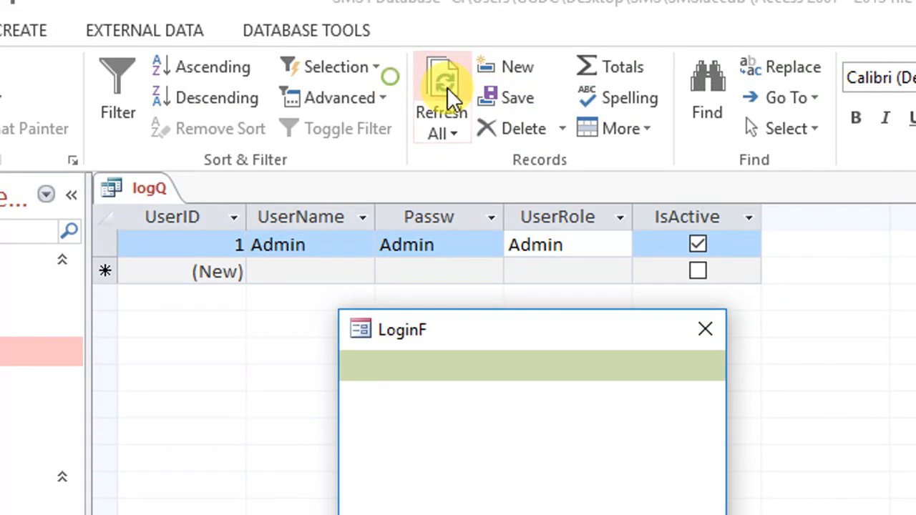
pyautogui.click(448, 87)
pyautogui.click(453, 133)
pyautogui.click(460, 147)
pyautogui.click(454, 133)
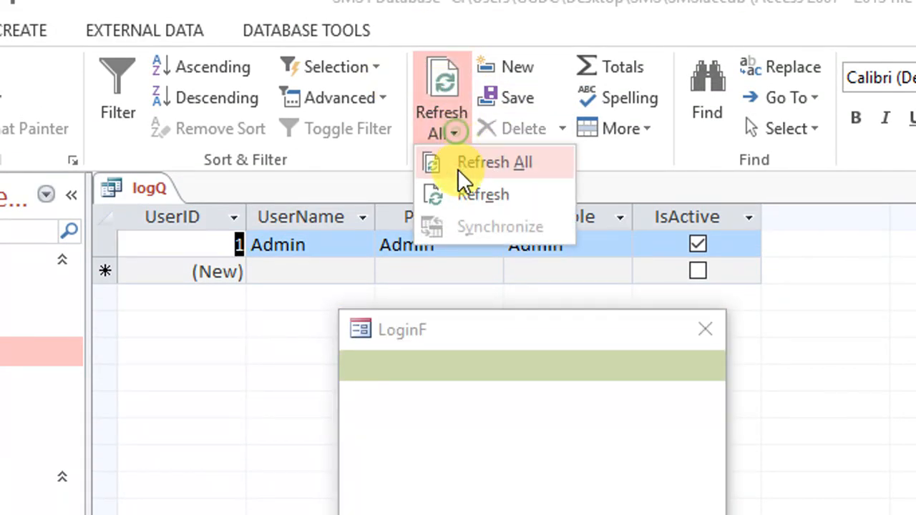
pyautogui.click(458, 166)
pyautogui.click(451, 135)
pyautogui.click(454, 191)
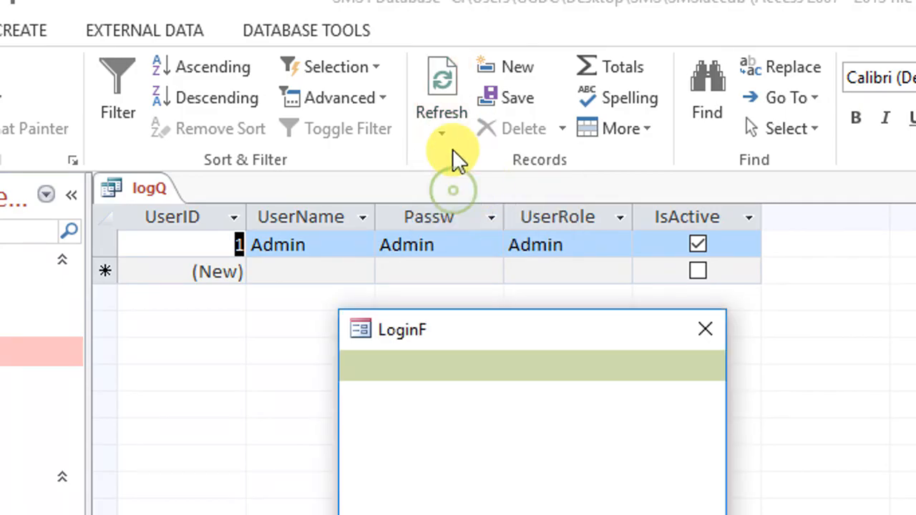
pyautogui.click(453, 140)
pyautogui.click(453, 159)
pyautogui.click(453, 217)
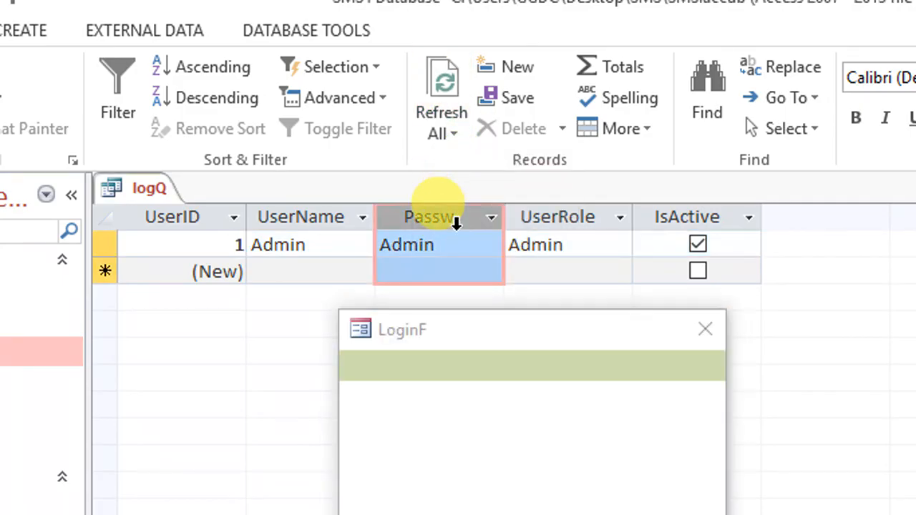
# - Close the logQ query from its tab's context menu
pyautogui.rightClick(148, 187)
pyautogui.rightClick(145, 184)
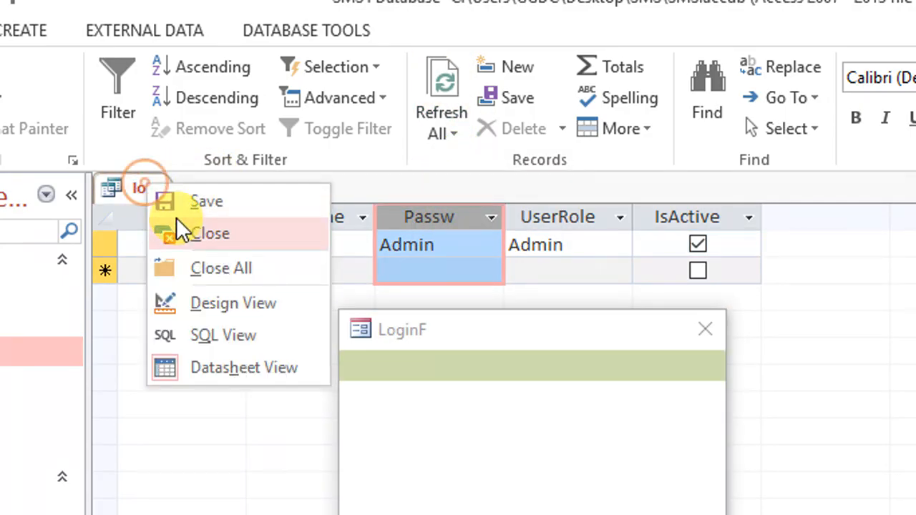
pyautogui.click(177, 222)
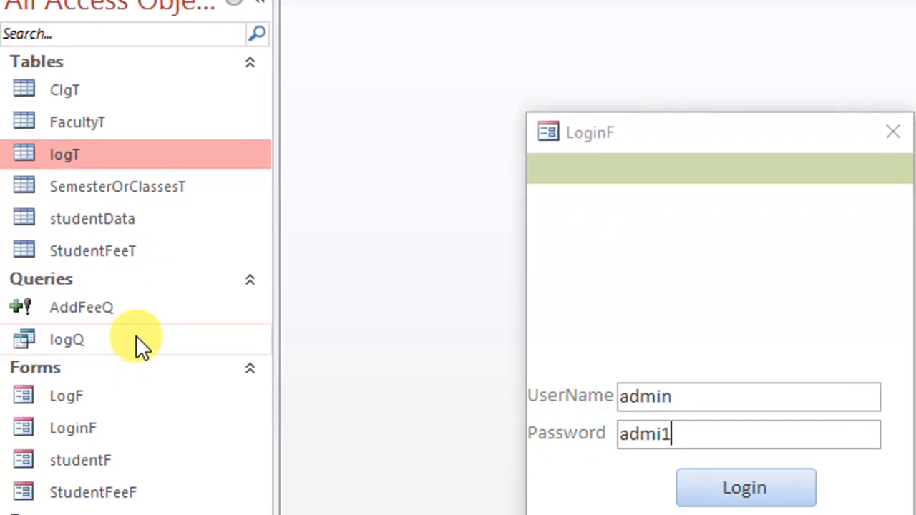
# - Reopen logQ beside the LoginF form and look over the stored user record
pyautogui.rightClick(66, 343)
pyautogui.click(130, 363)
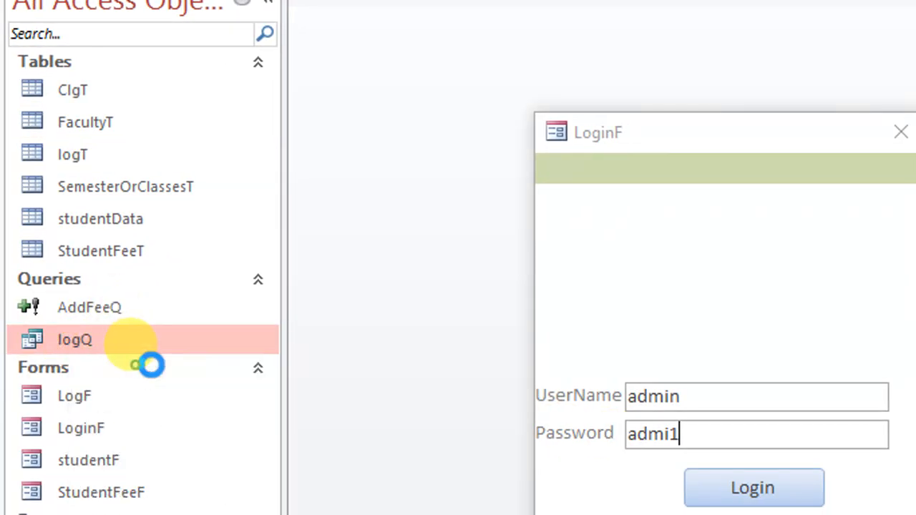
pyautogui.moveTo(710, 128); pyautogui.dragTo(910, 115)
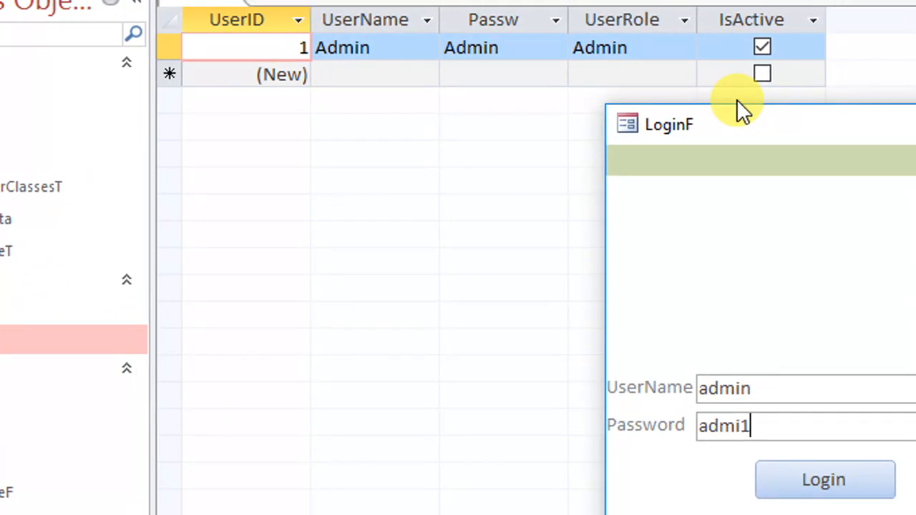
pyautogui.click(673, 50)
pyautogui.click(379, 43)
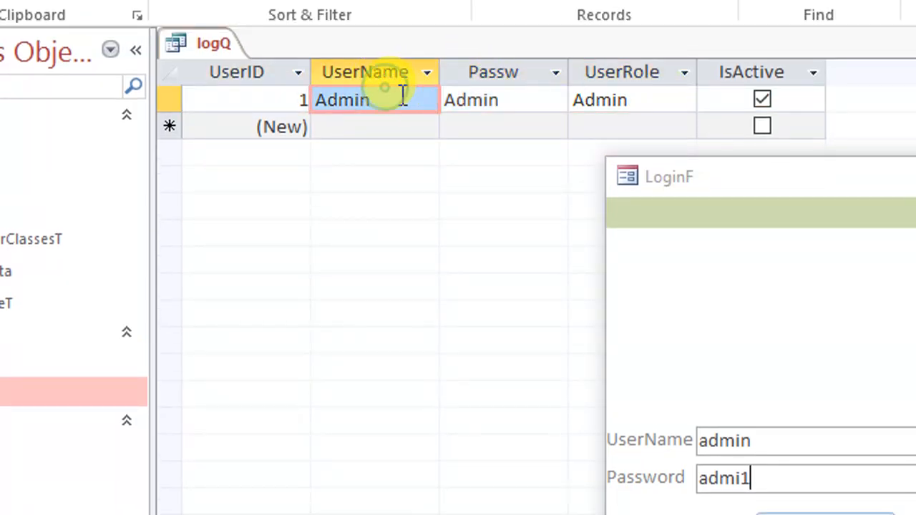
pyautogui.click(501, 102)
pyautogui.rightClick(218, 39)
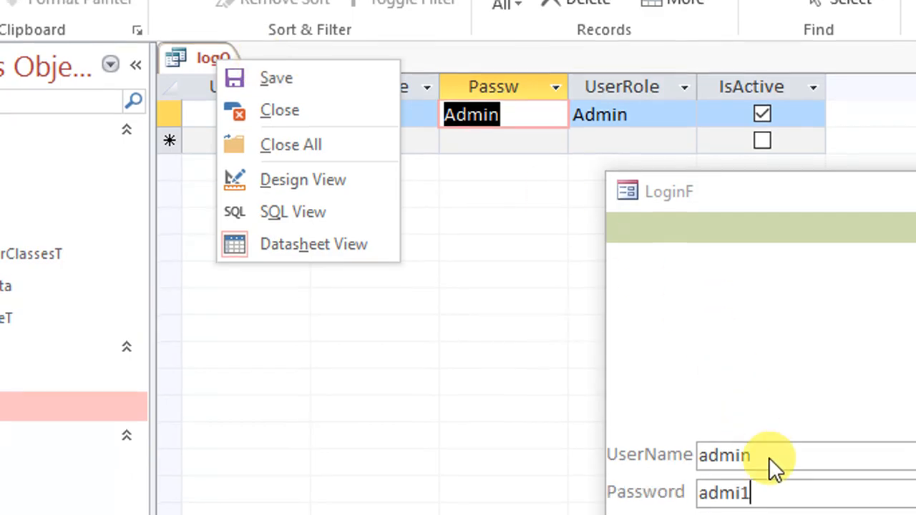
# - Shorten the LoginF user name to 'ad' by deleting its trailing letters
pyautogui.click(769, 458)
pyautogui.moveTo(784, 450); pyautogui.dragTo(721, 450)
pyautogui.press('Delete')
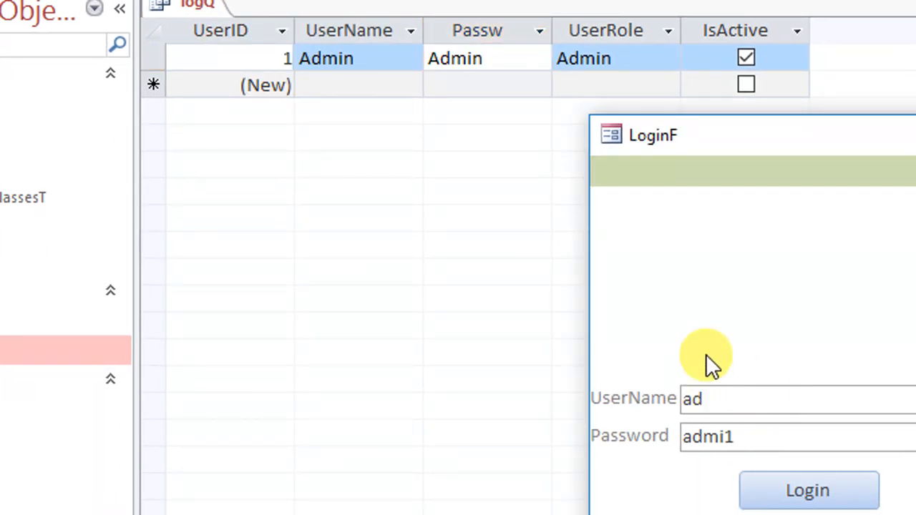
pyautogui.click(789, 440)
# - Requery logQ with Refresh All against the edited login
pyautogui.click(385, 179)
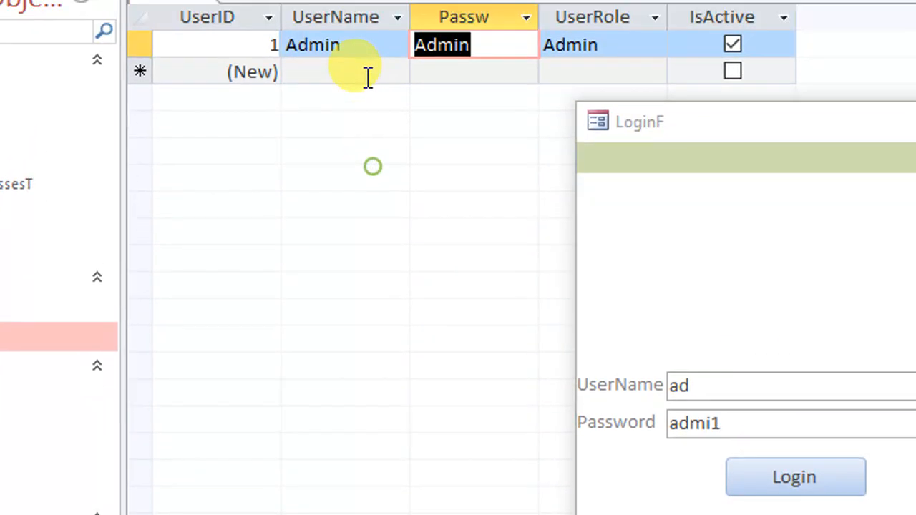
pyautogui.click(367, 78)
pyautogui.click(478, 71)
pyautogui.click(501, 128)
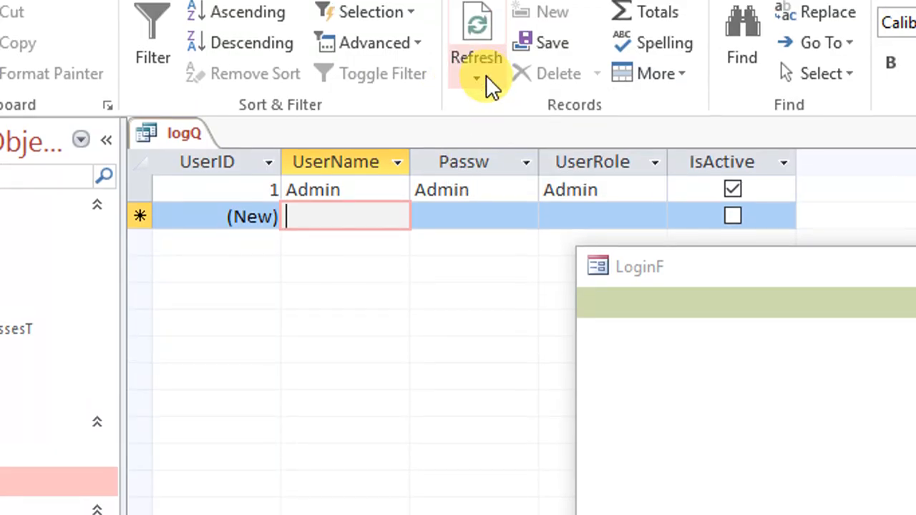
pyautogui.click(485, 76)
pyautogui.click(521, 140)
pyautogui.click(484, 80)
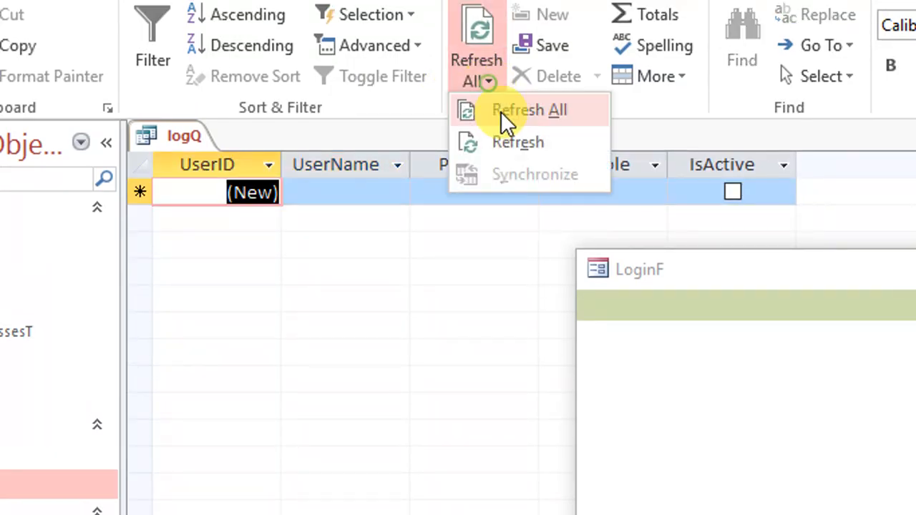
pyautogui.click(474, 83)
pyautogui.click(481, 81)
pyautogui.click(495, 108)
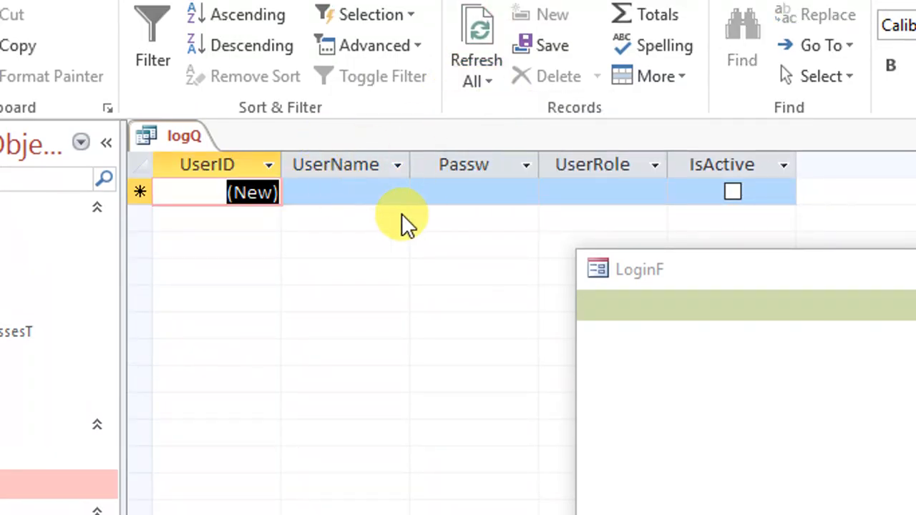
# - Type 'min' into the LoginF user name and requery logQ
pyautogui.click(742, 421)
pyautogui.write('m')
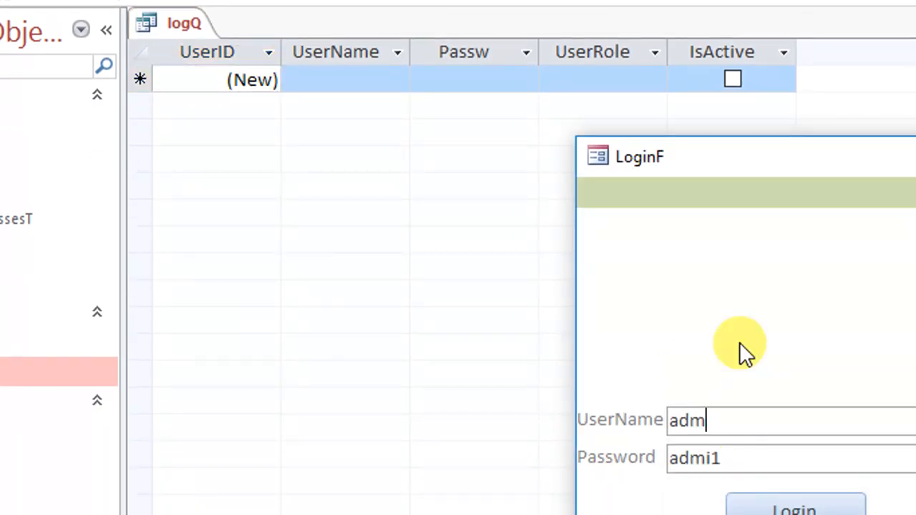
pyautogui.write('in')
pyautogui.click(774, 458)
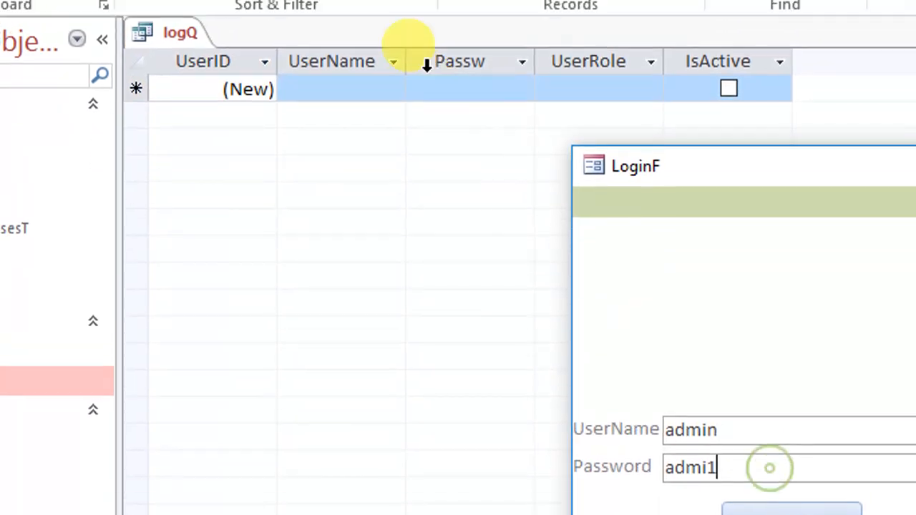
pyautogui.click(487, 95)
pyautogui.click(494, 123)
# - Refresh logQ repeatedly until it shows no record matching the entered login
pyautogui.click(486, 95)
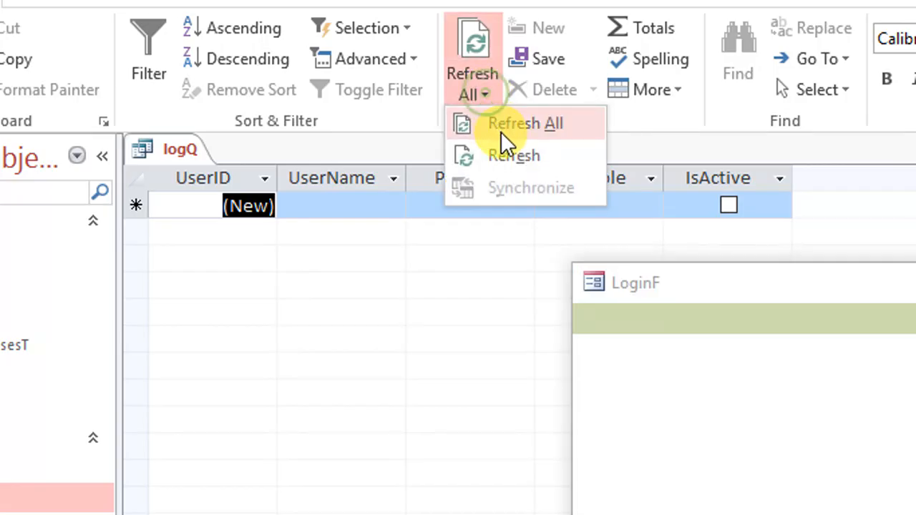
pyautogui.click(500, 131)
pyautogui.click(486, 95)
pyautogui.click(514, 147)
pyautogui.click(486, 95)
pyautogui.click(503, 129)
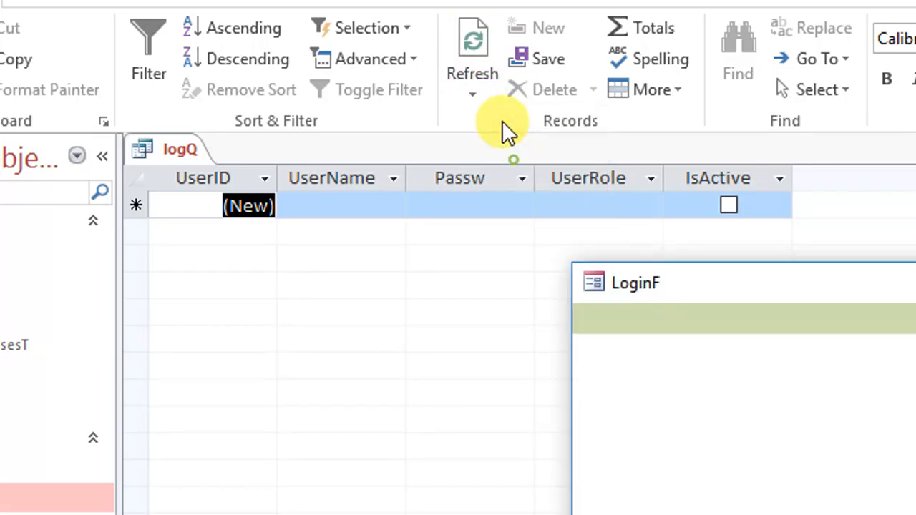
pyautogui.click(489, 93)
pyautogui.click(498, 128)
pyautogui.click(472, 94)
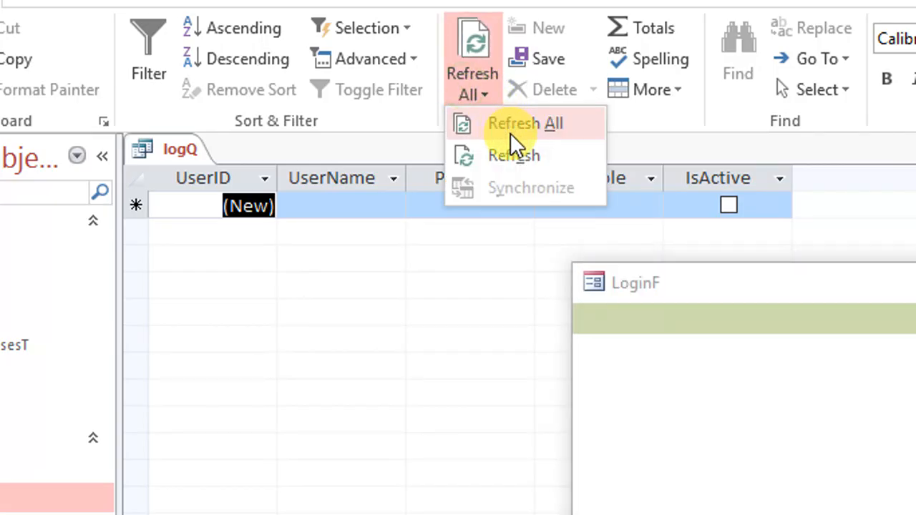
pyautogui.click(510, 133)
pyautogui.click(472, 95)
pyautogui.click(501, 123)
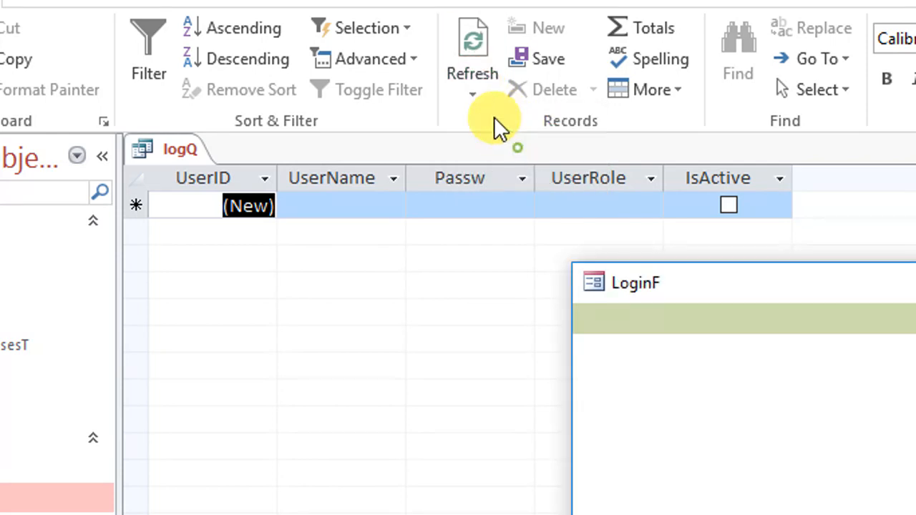
pyautogui.click(489, 98)
pyautogui.click(510, 133)
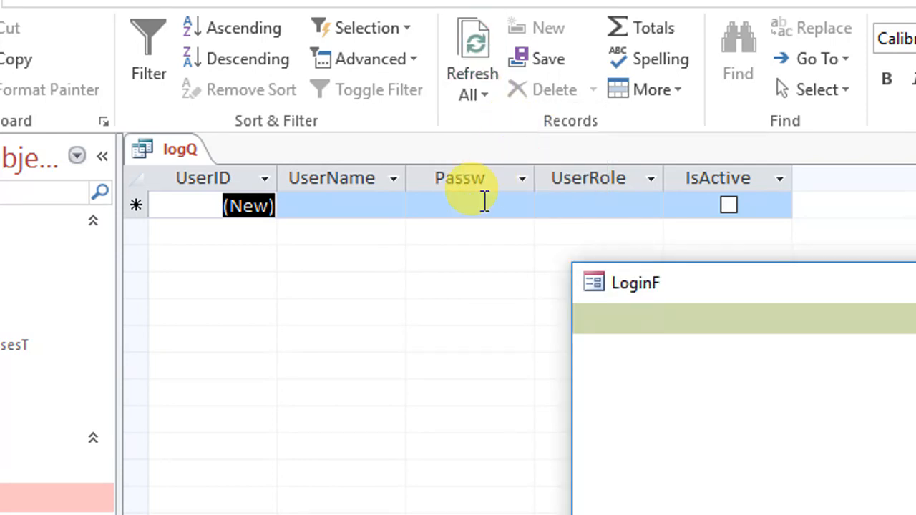
pyautogui.rightClick(685, 394)
# - In LoginF design view, draw a text box left of the Login button and delete its label
pyautogui.click(760, 466)
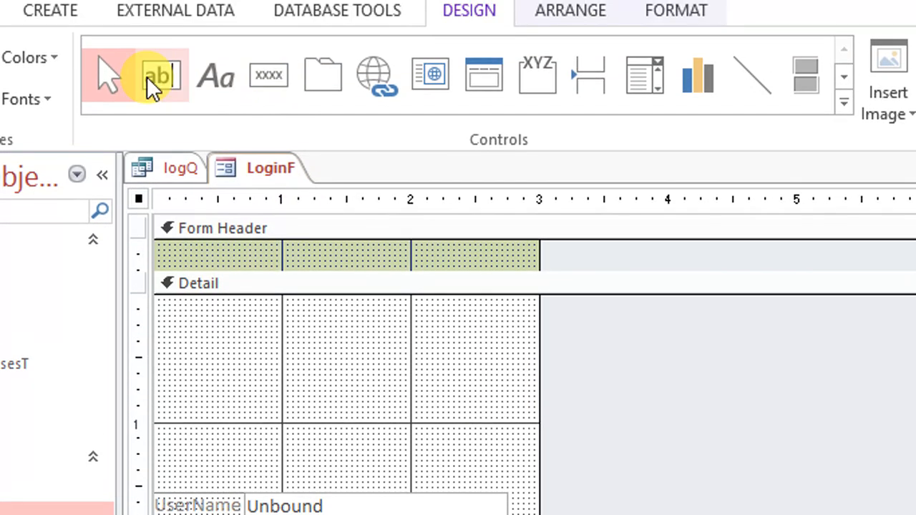
pyautogui.click(157, 36)
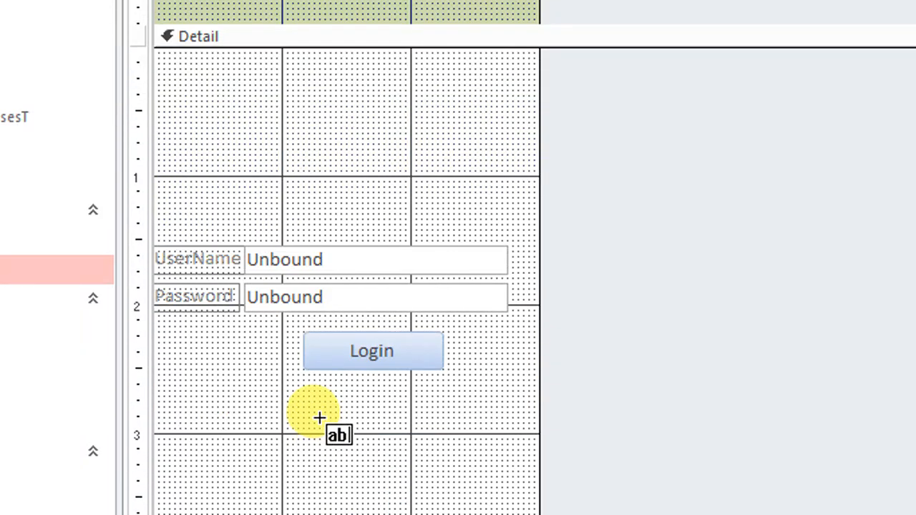
pyautogui.moveTo(184, 330)
pyautogui.mouseDown()
pyautogui.moveTo(232, 360)
pyautogui.moveTo(279, 361)
pyautogui.mouseUp()
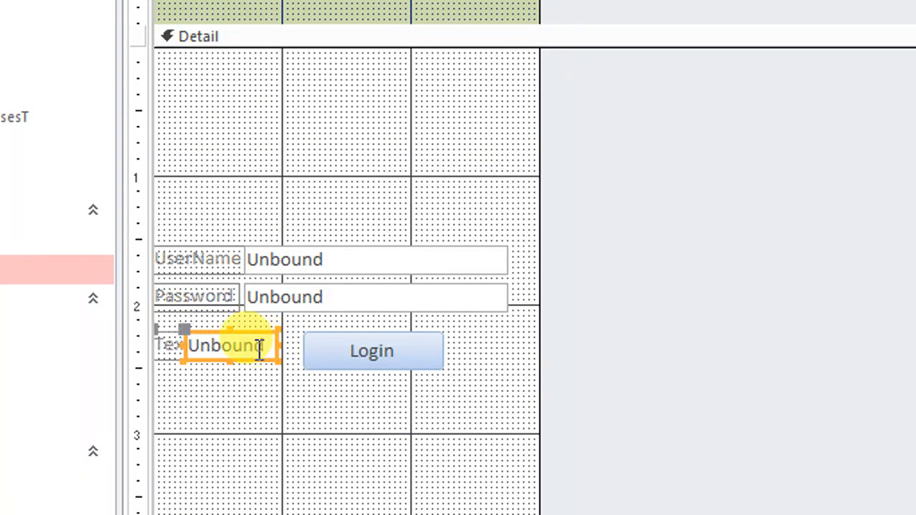
pyautogui.click(168, 345)
pyautogui.press('Delete')
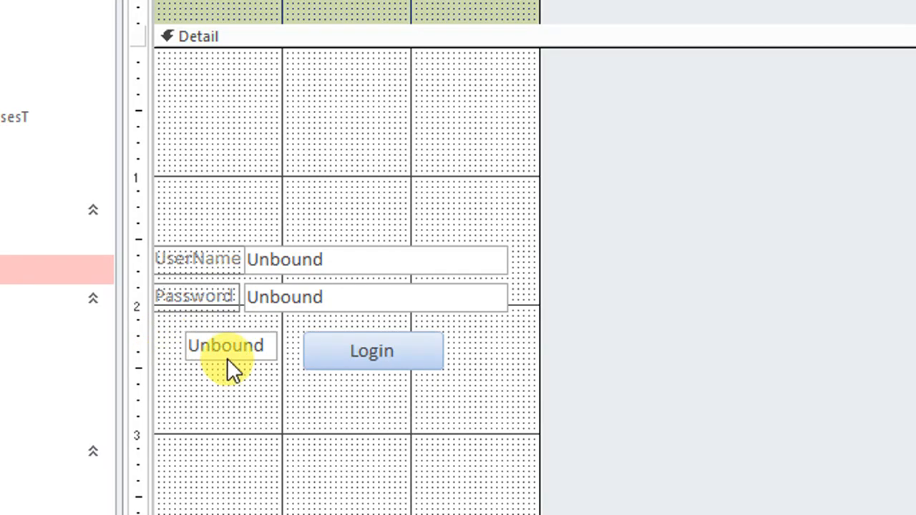
# - Start typing the =DCount("userID","LogQ") expression into the new text box
pyautogui.click(227, 358)
pyautogui.click(235, 351)
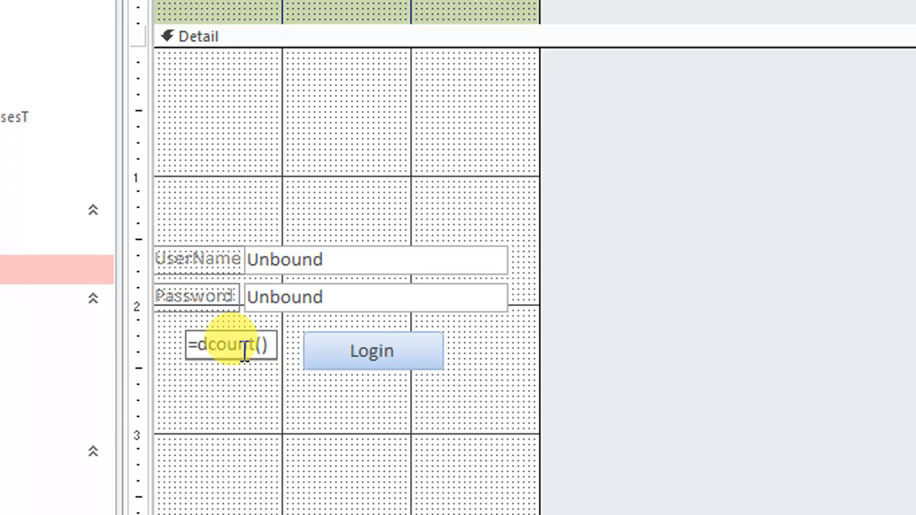
pyautogui.write('""')
pyautogui.write('username')
pyautogui.press('Right')
pyautogui.press('Right')
pyautogui.press('Right')
pyautogui.press('BackSpace')
pyautogui.press('BackSpace')
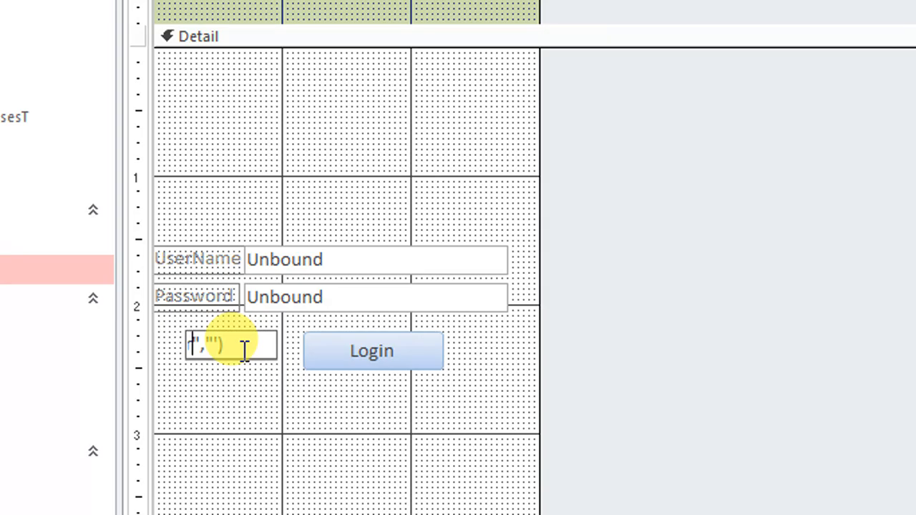
pyautogui.write('ID')
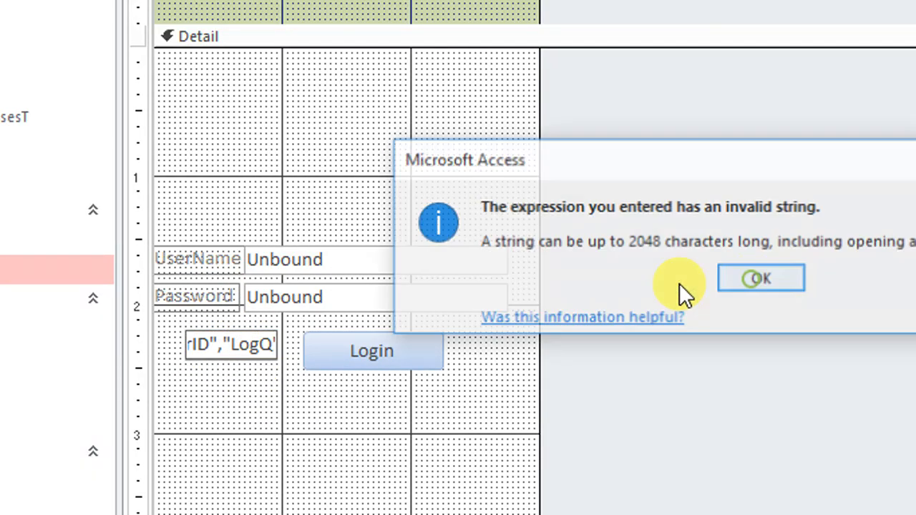
# - Dismiss the repeated invalid string errors while trying to commit the DCount expression
pyautogui.click(758, 282)
pyautogui.moveTo(115, 337); pyautogui.dragTo(158, 337)
pyautogui.click(315, 365)
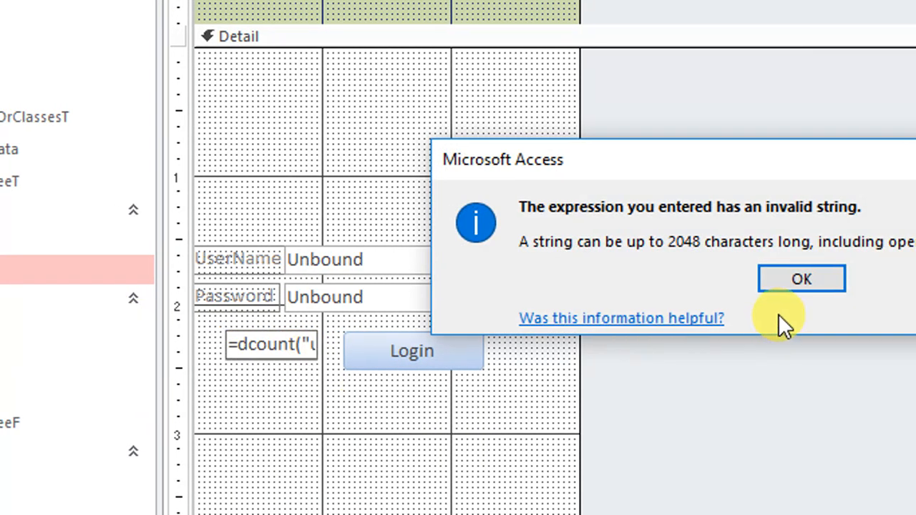
pyautogui.click(762, 286)
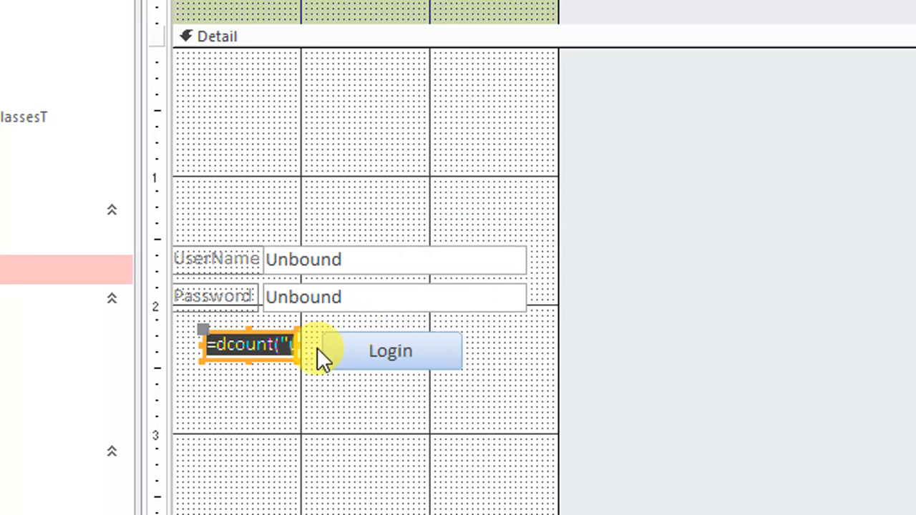
pyautogui.click(298, 352)
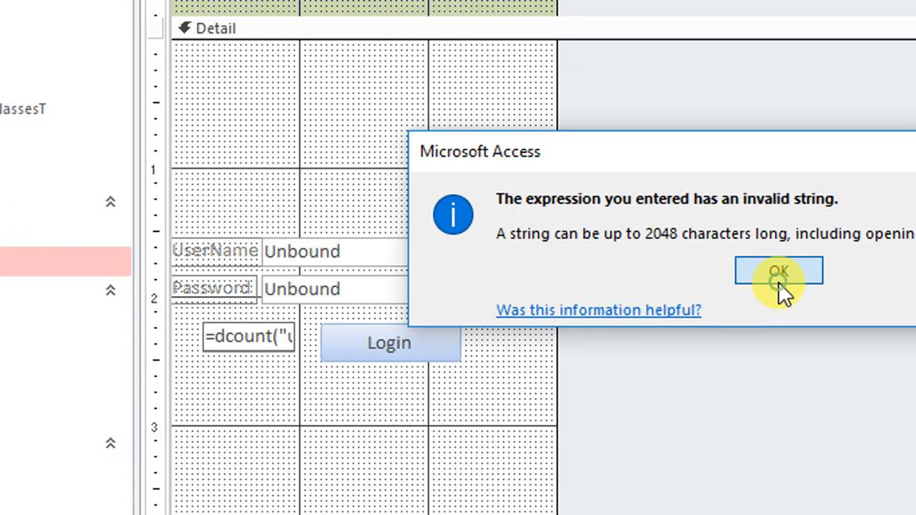
pyautogui.click(778, 281)
pyautogui.click(254, 335)
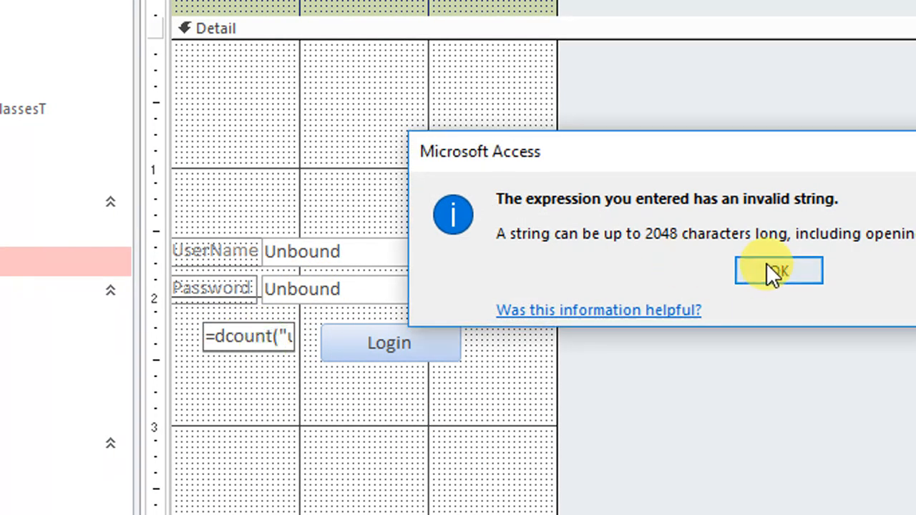
pyautogui.click(767, 266)
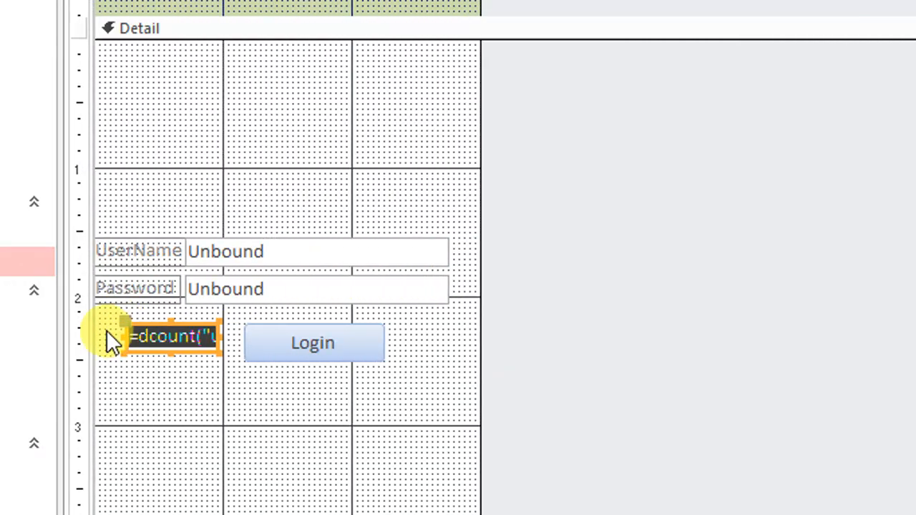
# - Check and commit =DCount("userID","LogQ"), then run LoginF in Form view
pyautogui.click(168, 336)
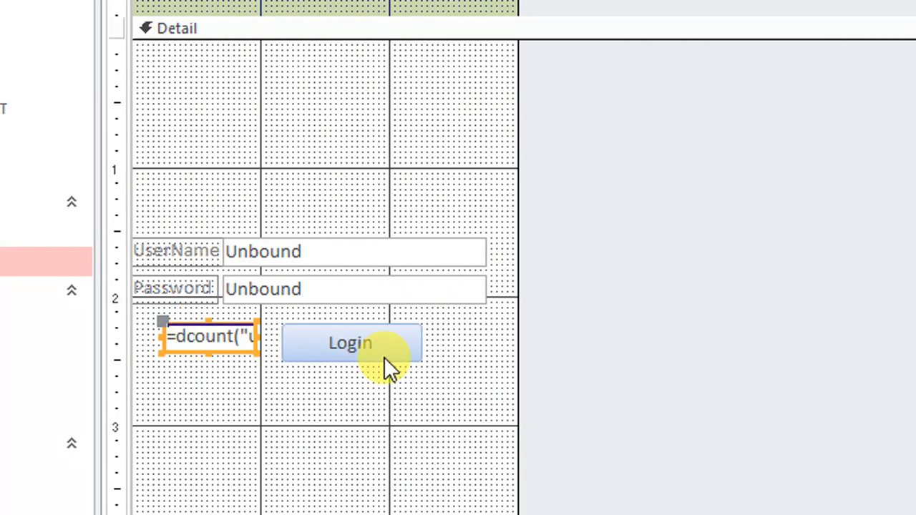
pyautogui.press('Right')
pyautogui.press('Right')
pyautogui.press('Right')
pyautogui.press('Right')
pyautogui.press('Right')
pyautogui.press('Right')
pyautogui.press('Right')
pyautogui.press('Right')
pyautogui.press('Right')
pyautogui.press('Right')
pyautogui.press('Right')
pyautogui.press('Right')
pyautogui.press('Right')
pyautogui.press('Right')
pyautogui.press('Right')
pyautogui.press('Right')
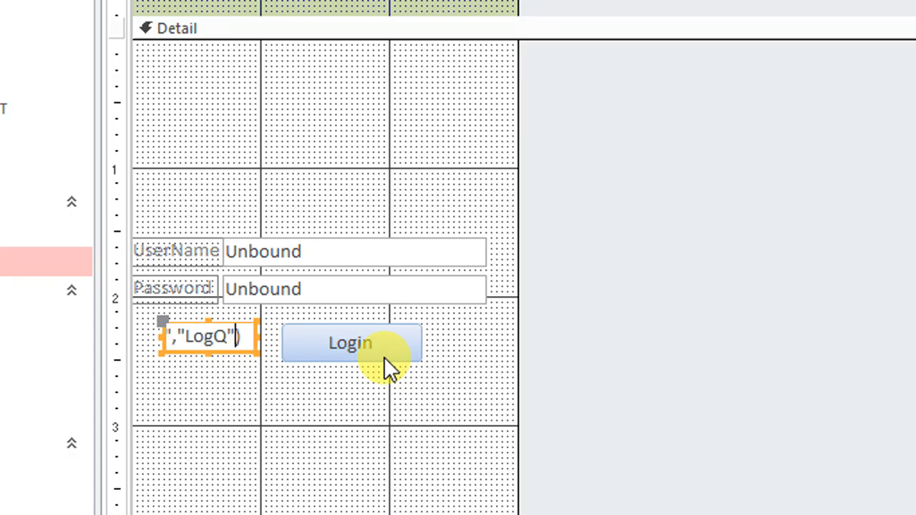
pyautogui.click(287, 439)
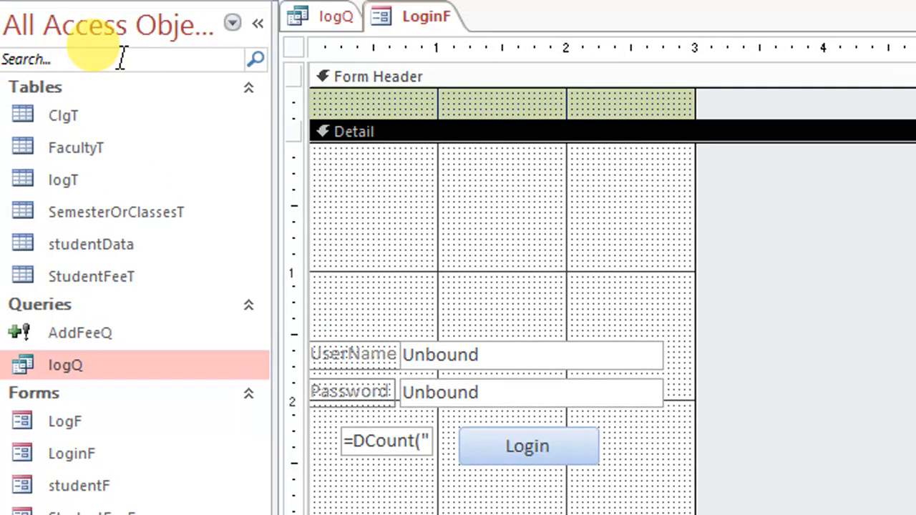
pyautogui.click(30, 100)
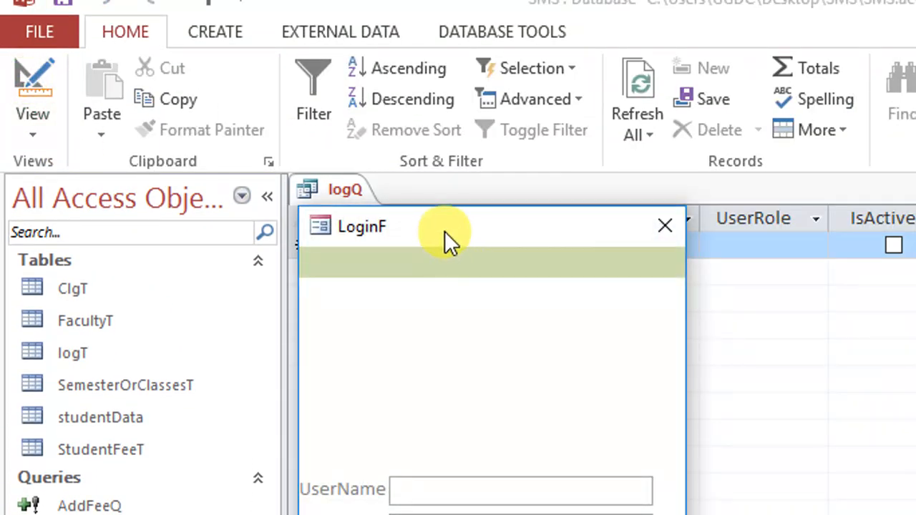
pyautogui.moveTo(444, 230); pyautogui.dragTo(762, 166)
# - Enter 'a' in the UserName field and attempt to log in
pyautogui.click(760, 422)
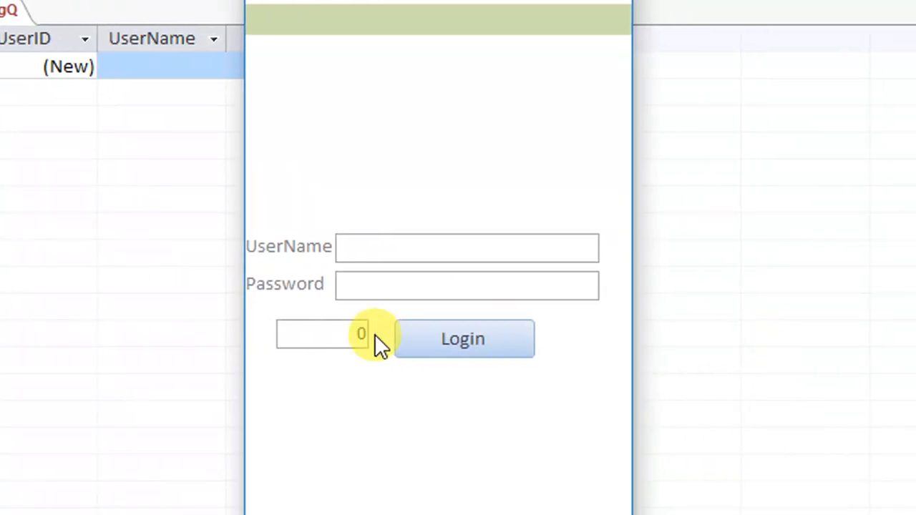
pyautogui.write('admin')
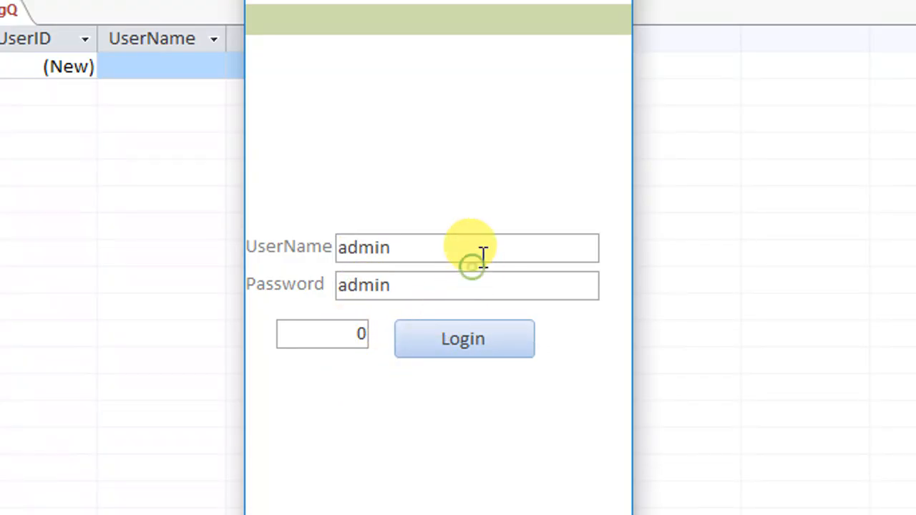
pyautogui.click(523, 343)
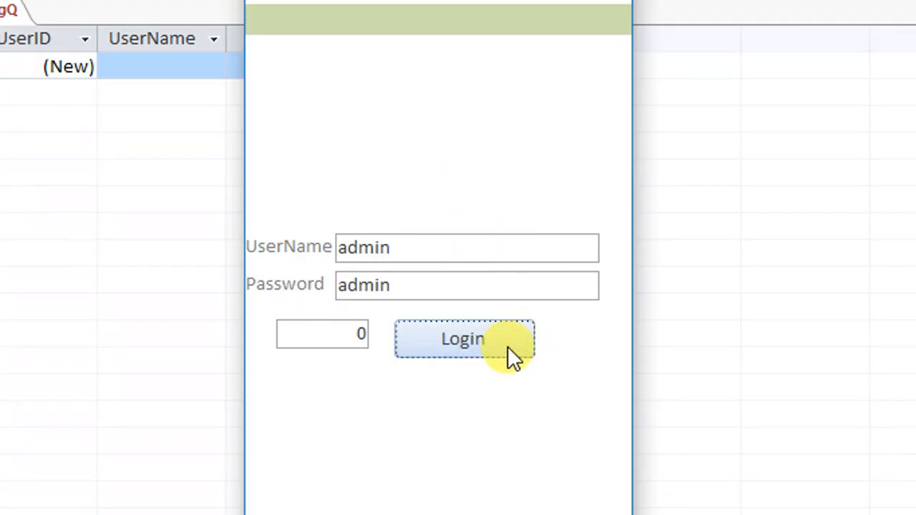
pyautogui.click(508, 346)
# - Refresh All so logQ returns the Admin record, then retry the login
pyautogui.moveTo(425, 91); pyautogui.dragTo(442, 214)
pyautogui.click(383, 382)
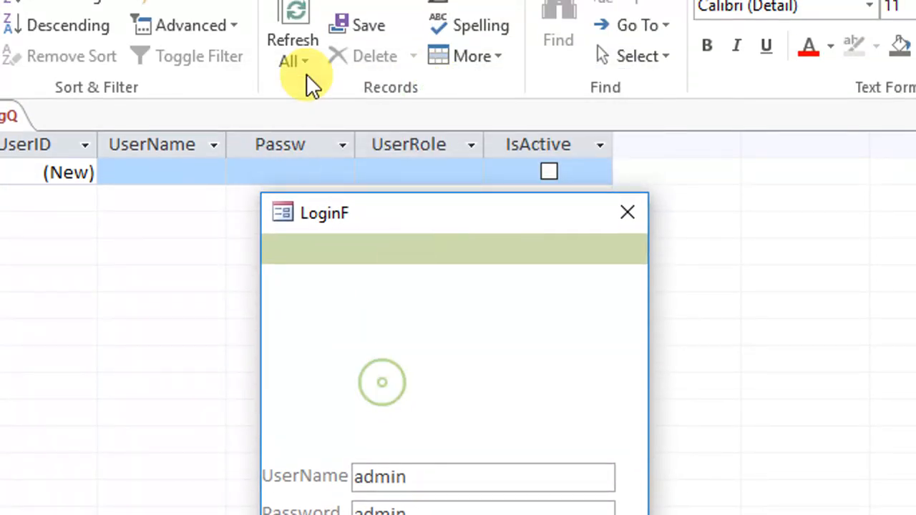
pyautogui.click(307, 71)
pyautogui.click(310, 84)
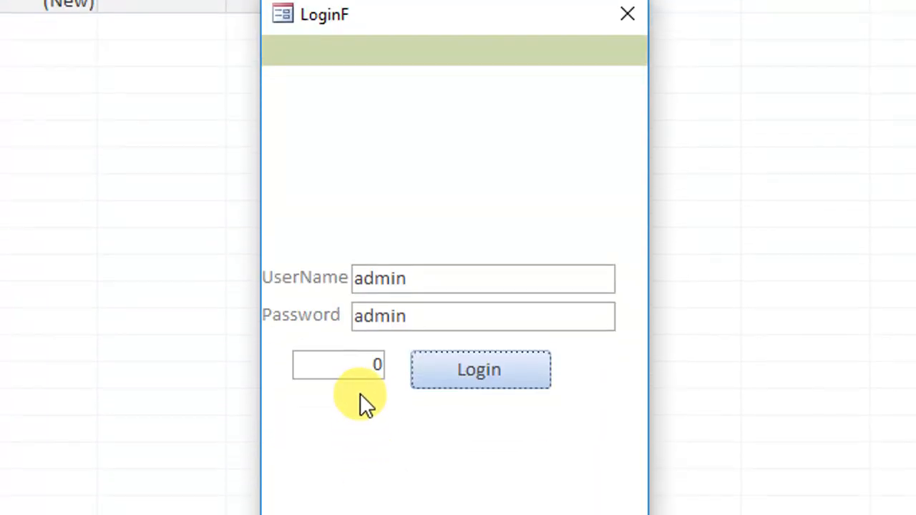
pyautogui.click(377, 398)
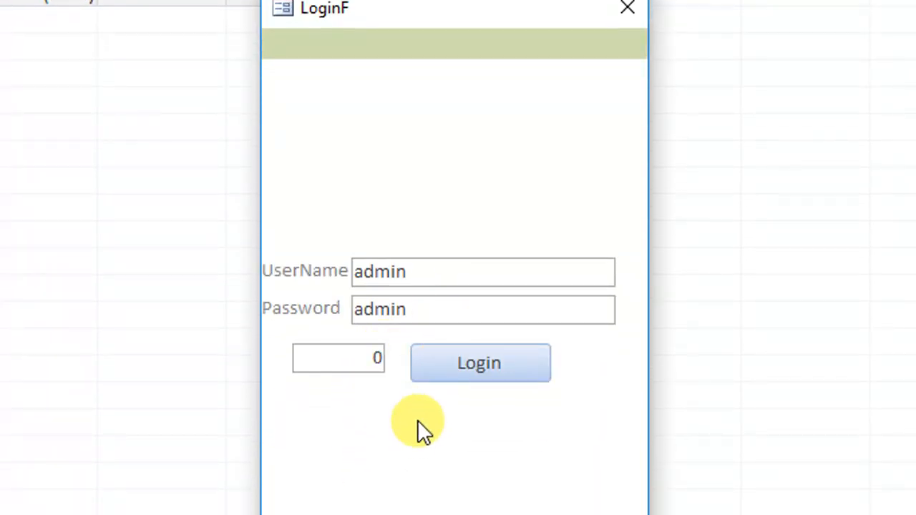
pyautogui.click(454, 373)
# - Confirm the DCount box on LoginF now shows 1
pyautogui.click(488, 272)
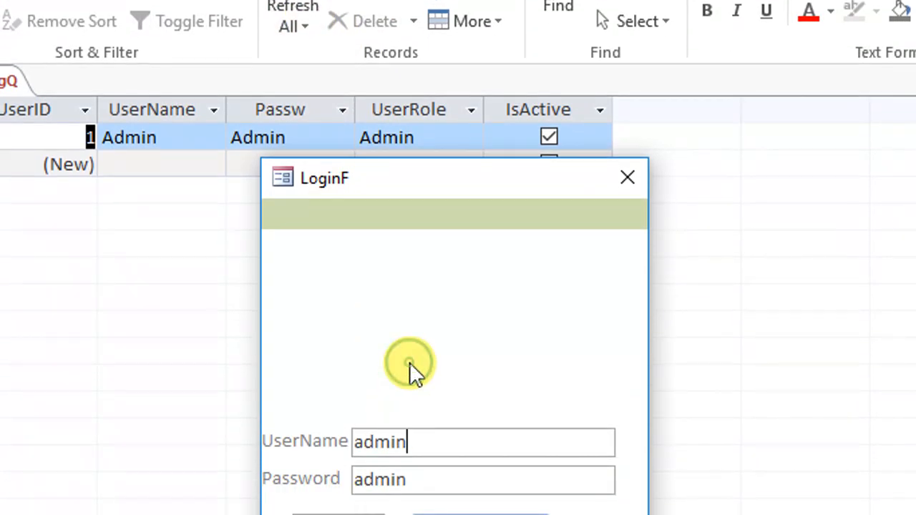
pyautogui.click(486, 264)
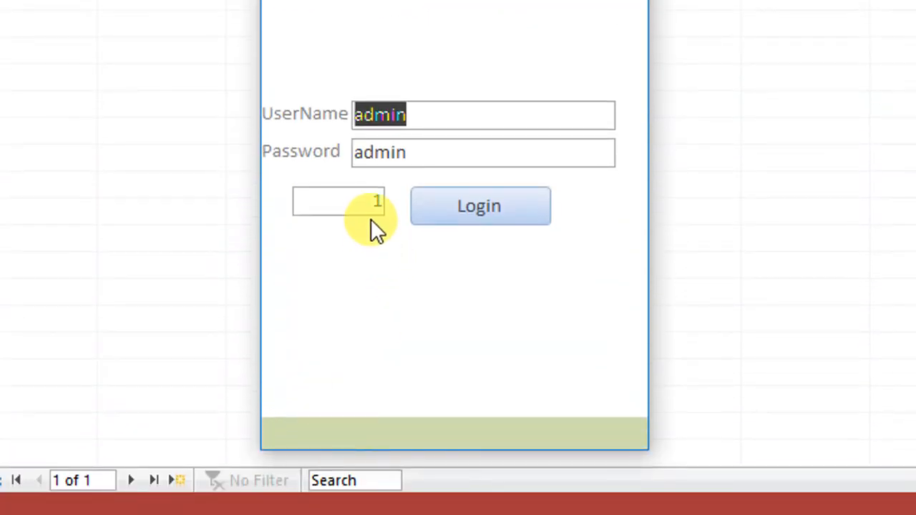
pyautogui.click(373, 203)
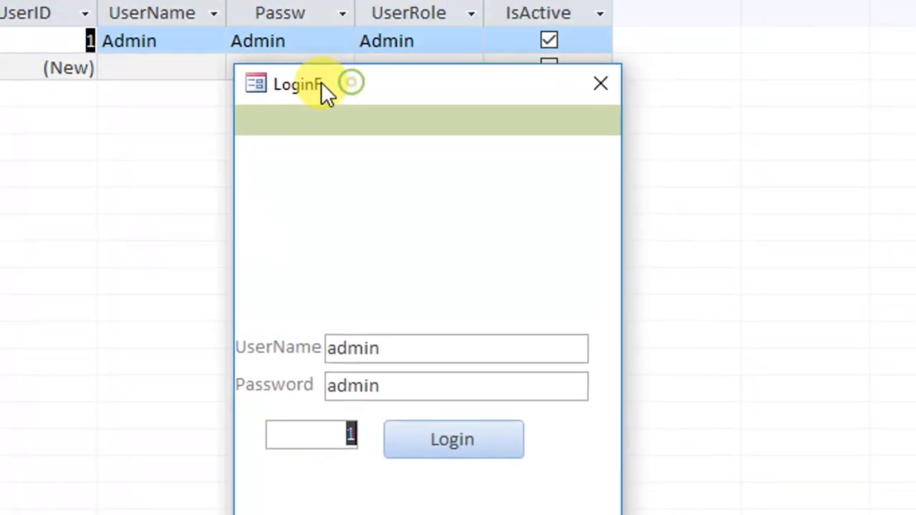
pyautogui.moveTo(320, 82); pyautogui.dragTo(298, 31)
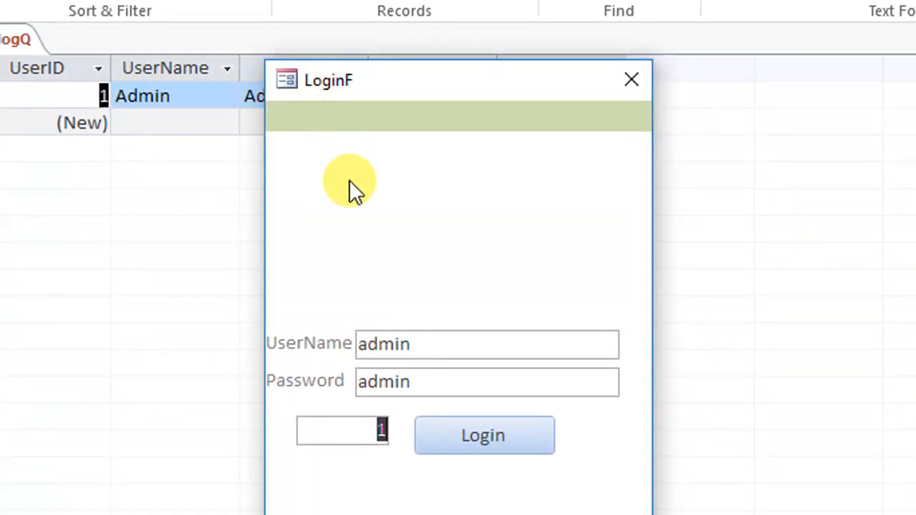
pyautogui.click(339, 440)
# - In LoginF design view, open the Login button's On Click event in the Code Builder
pyautogui.rightClick(369, 318)
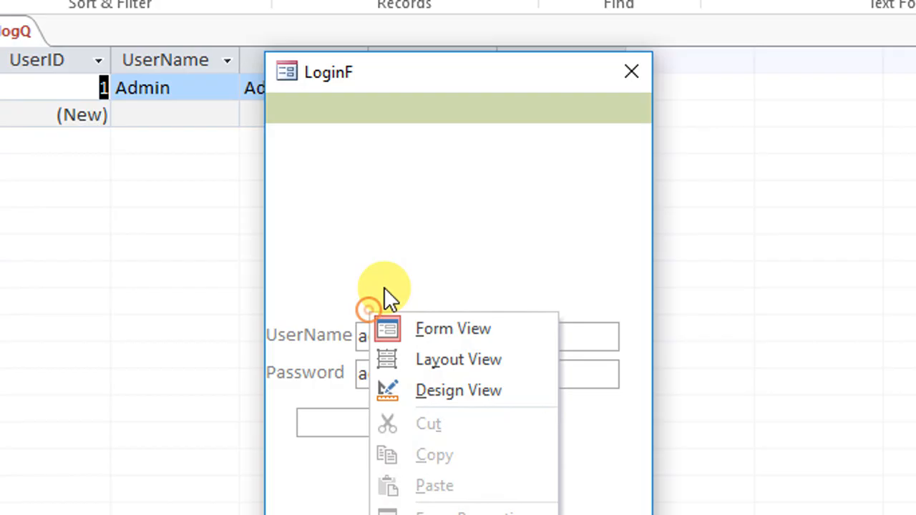
pyautogui.click(458, 390)
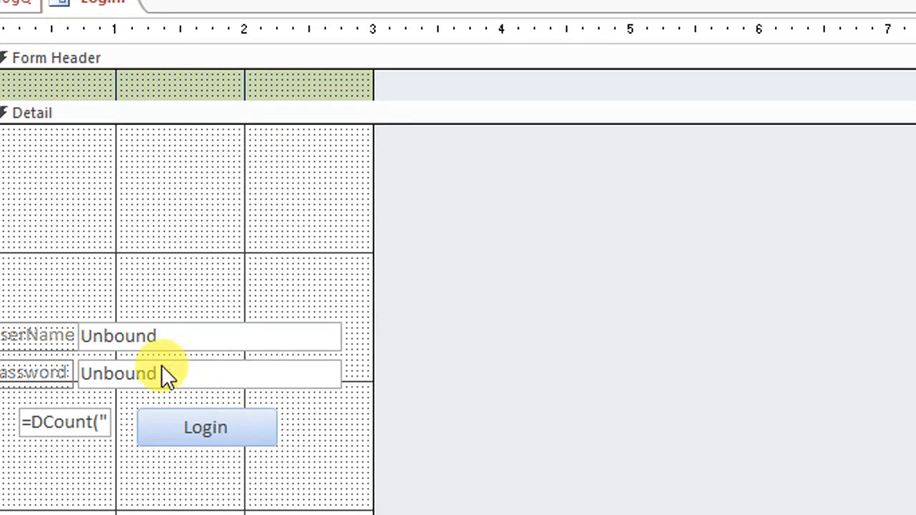
pyautogui.doubleClick(240, 426)
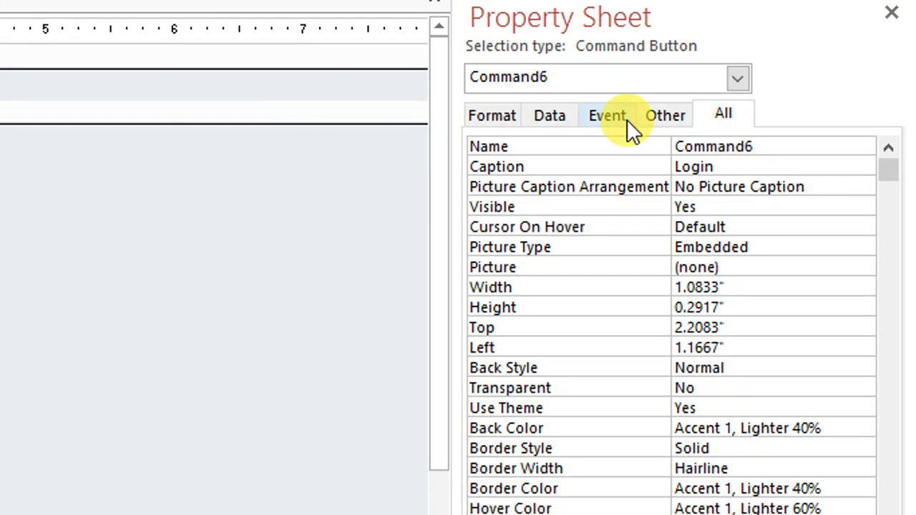
pyautogui.click(607, 115)
pyautogui.click(886, 147)
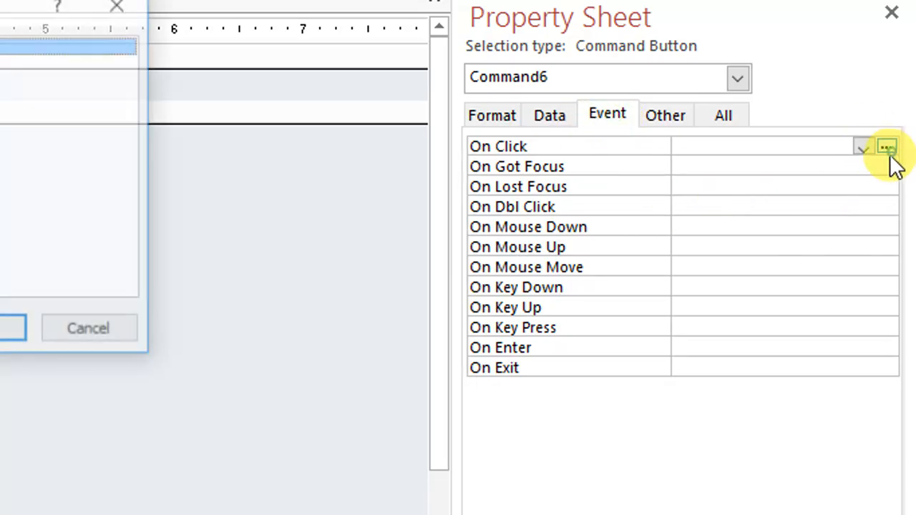
pyautogui.doubleClick(178, 83)
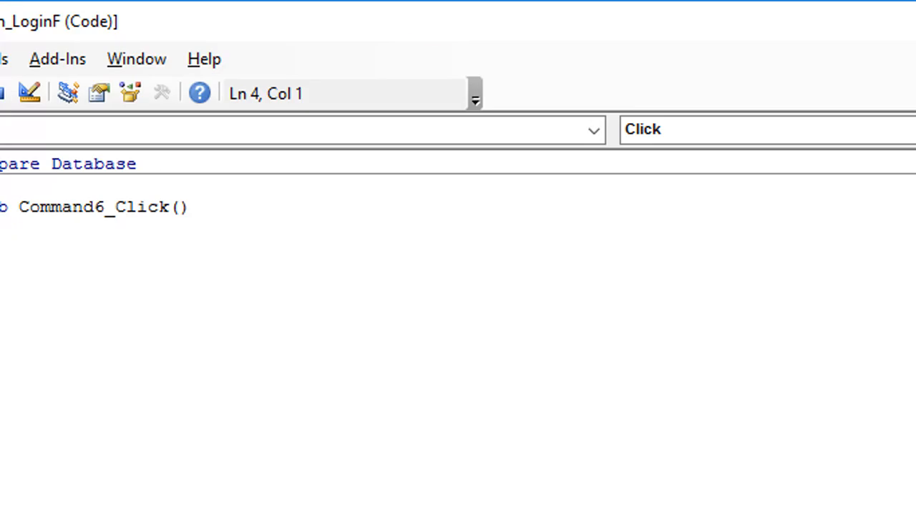
# - Write Me.Refresh as the first line of the Command6_Click procedure
pyautogui.write('docmd.o')
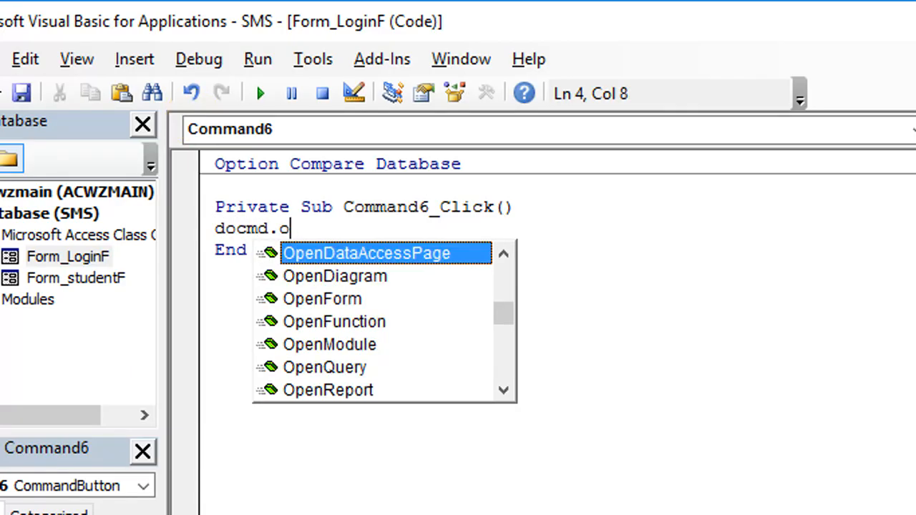
pyautogui.press('BackSpace')
pyautogui.press('BackSpace')
pyautogui.press('BackSpace')
pyautogui.press('BackSpace')
pyautogui.press('BackSpace')
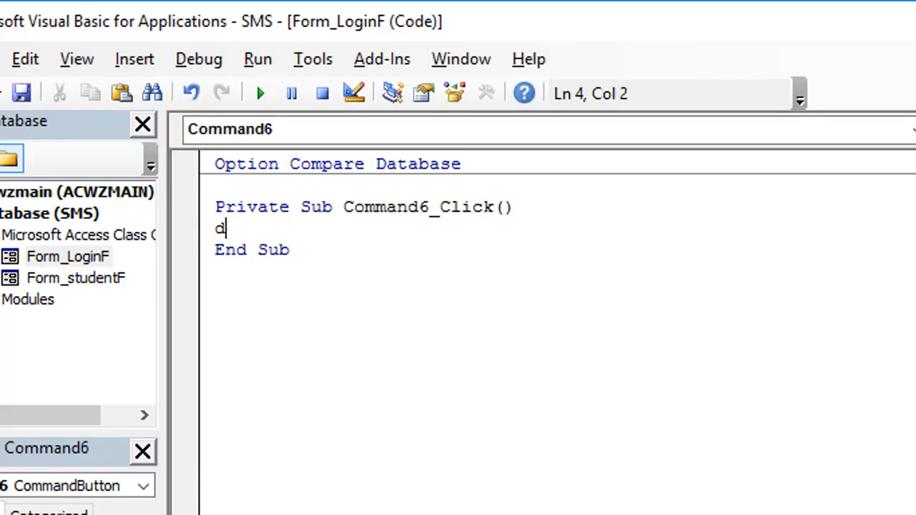
pyautogui.write('me.ref')
pyautogui.press('Return')
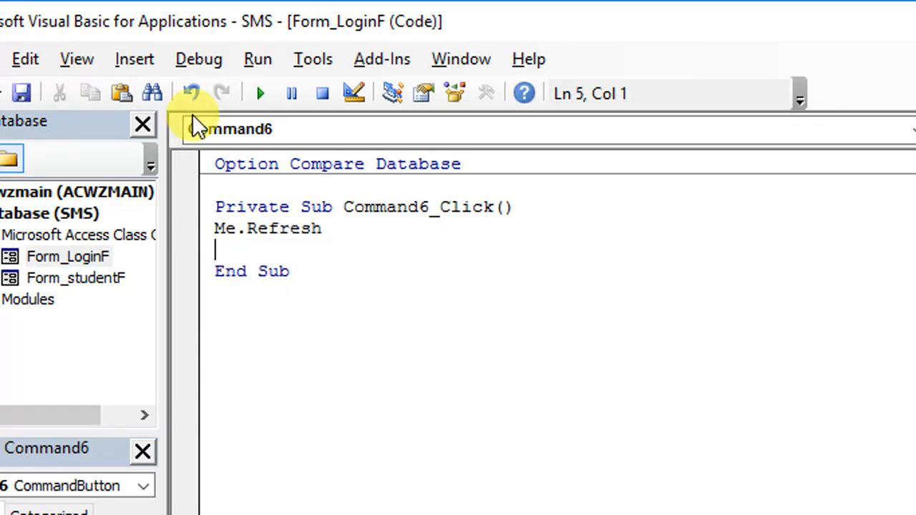
pyautogui.press('Return')
pyautogui.press('BackSpace')
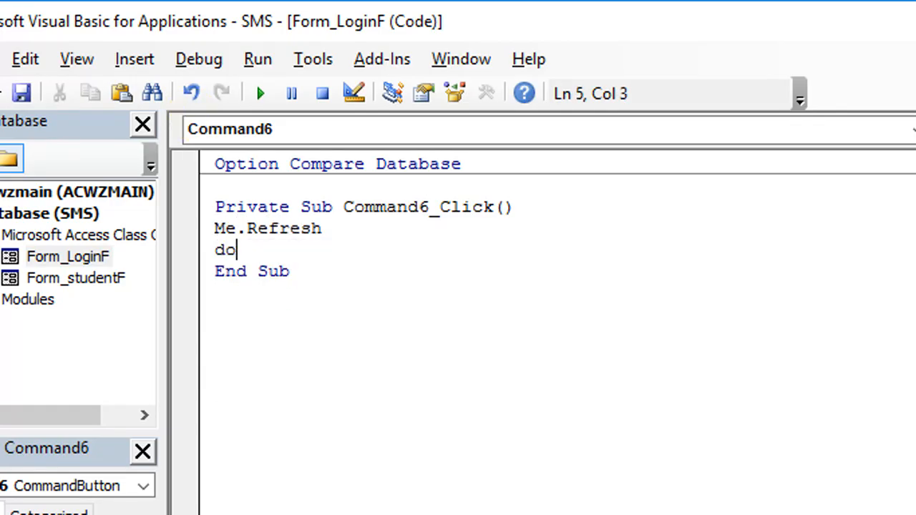
# - Begin a DoCmd.OpenQuery line below Me.Refresh
pyautogui.write('docmd.o')
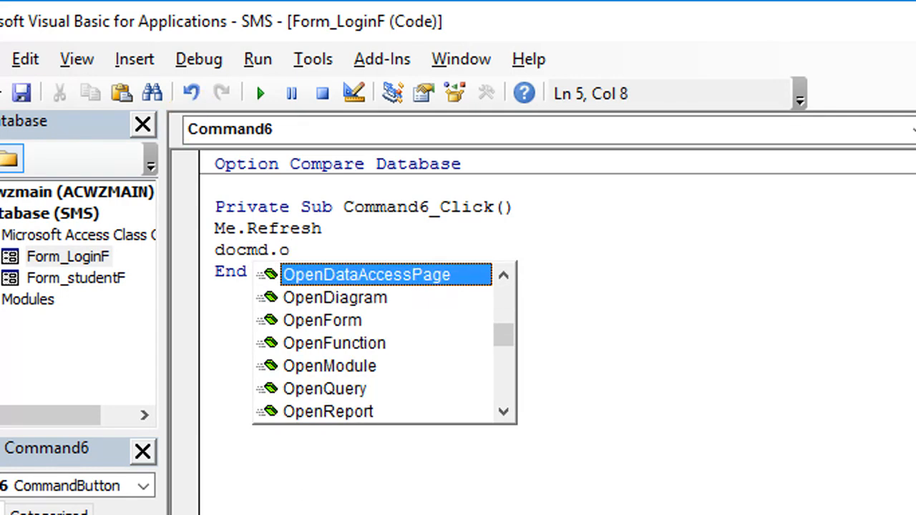
pyautogui.write('pe')
pyautogui.press('BackSpace')
pyautogui.write('enq')
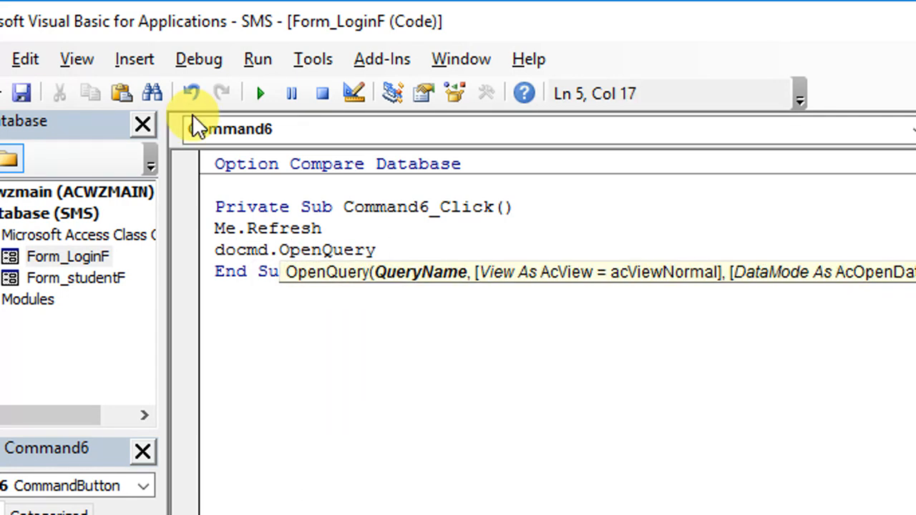
pyautogui.press('BackSpace')
pyautogui.press('BackSpace')
pyautogui.press('BackSpace')
pyautogui.press('BackSpace')
pyautogui.press('BackSpace')
pyautogui.press('BackSpace')
pyautogui.press('BackSpace')
pyautogui.press('BackSpace')
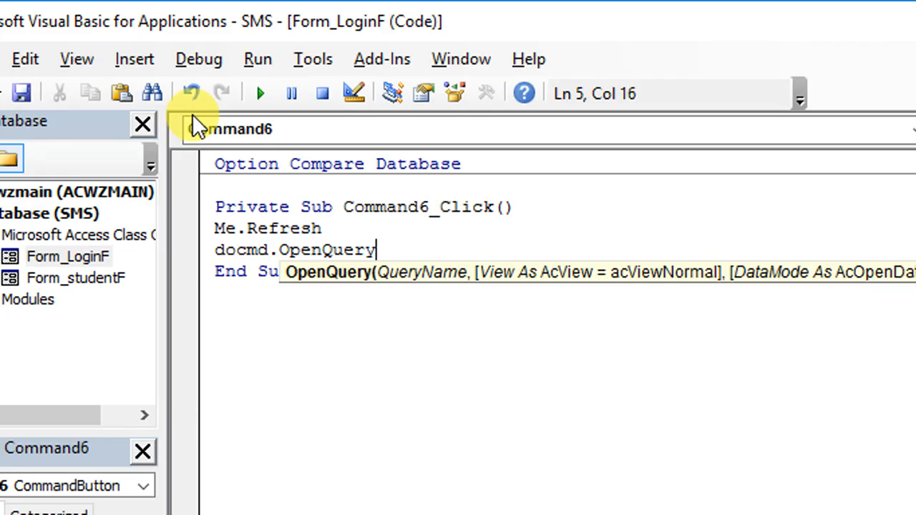
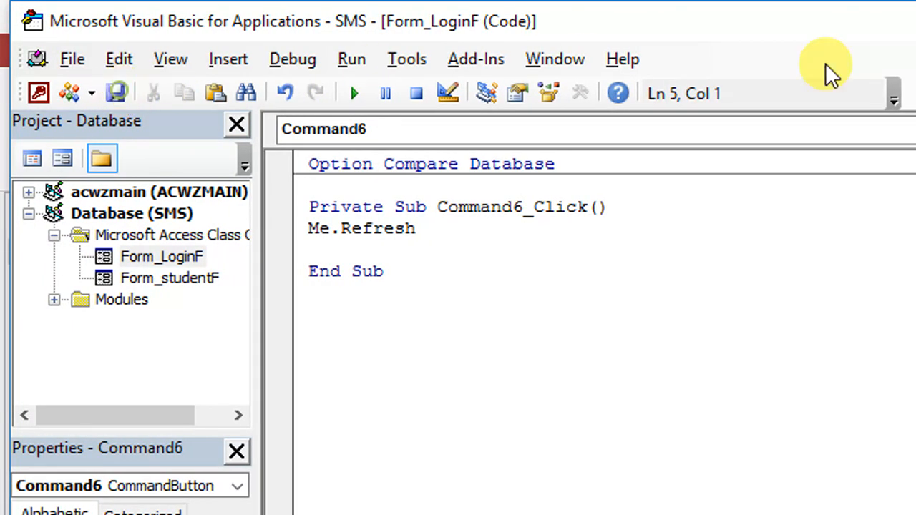
# - Minimize the VBA editor to get back to LoginF in Design view
pyautogui.click(735, 30)
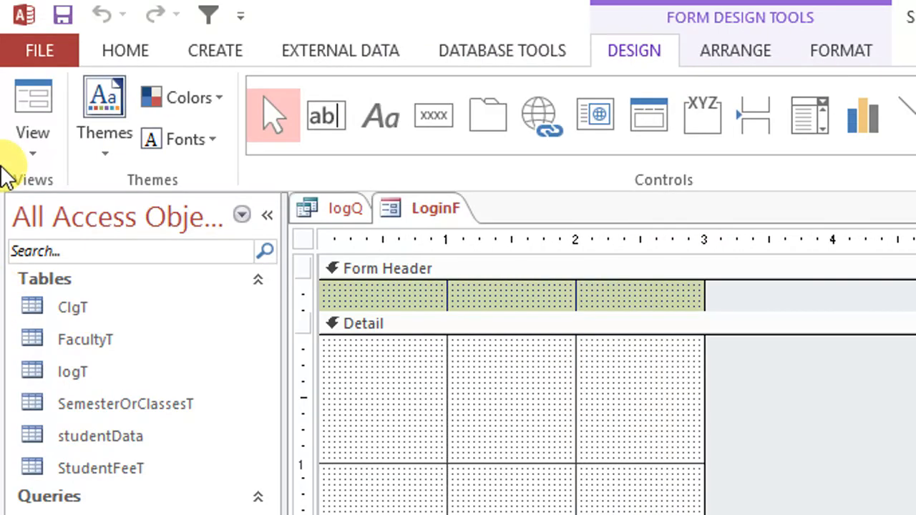
# - Run LoginF in Form View, enter the Admin user's credentials, press Login, and Refresh All
pyautogui.click(31, 91)
pyautogui.moveTo(401, 234); pyautogui.dragTo(695, 201)
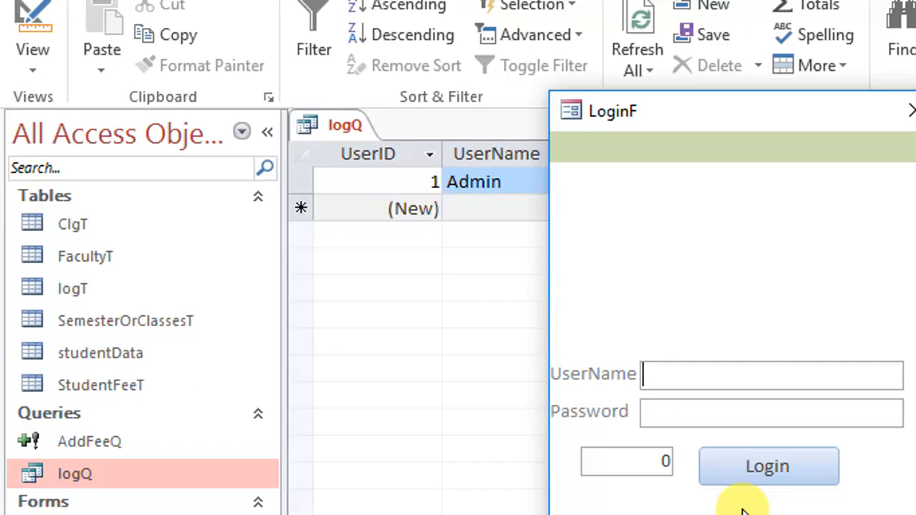
pyautogui.write('admin')
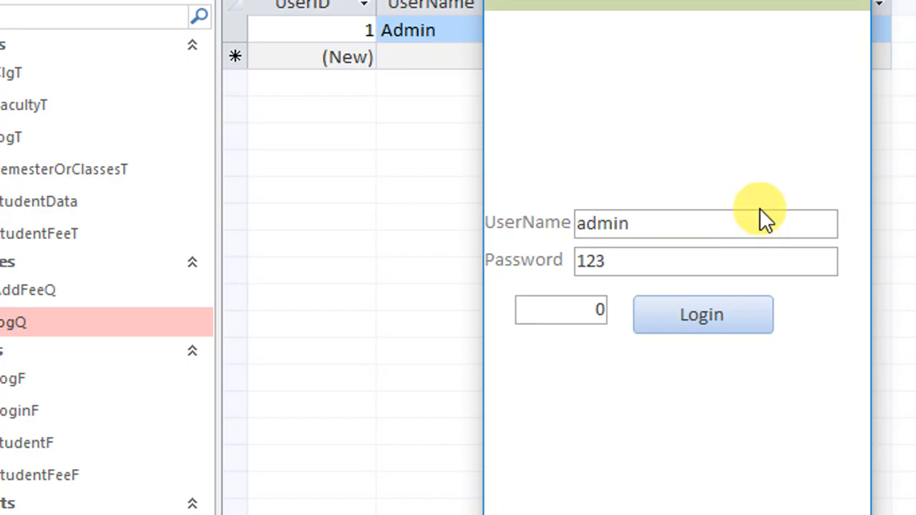
pyautogui.click(752, 331)
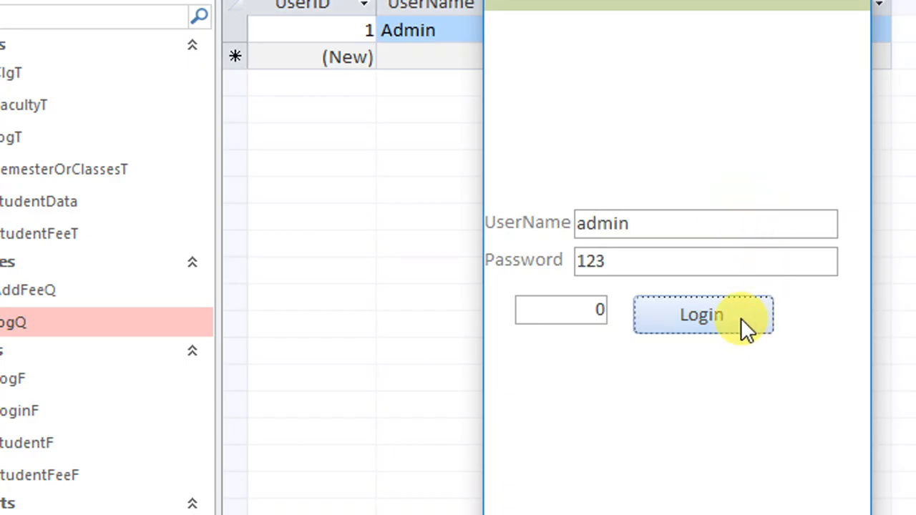
pyautogui.click(741, 317)
pyautogui.doubleClick(587, 315)
pyautogui.click(714, 313)
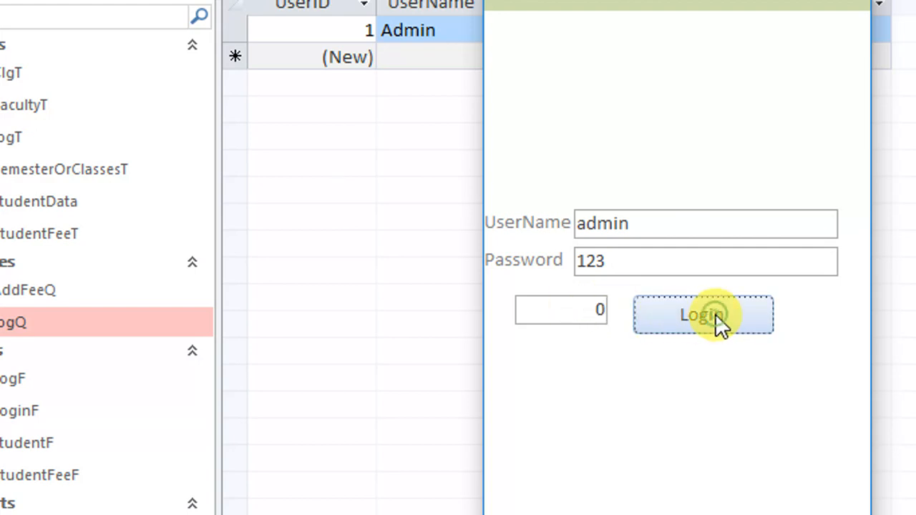
pyautogui.moveTo(661, 54); pyautogui.dragTo(685, 151)
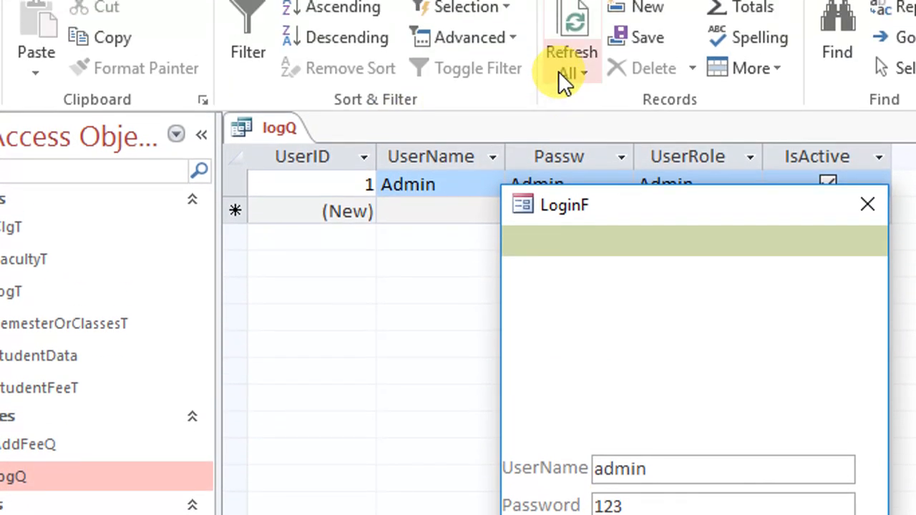
pyautogui.click(562, 73)
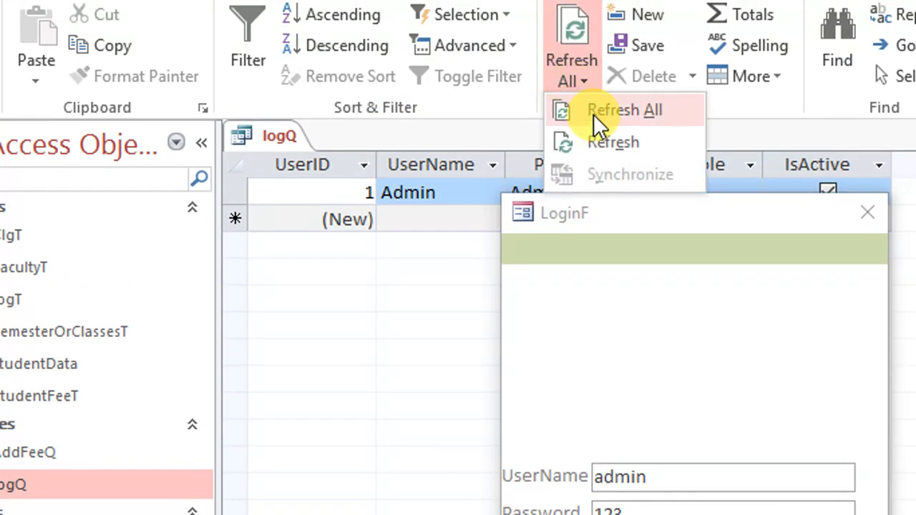
pyautogui.click(572, 104)
pyautogui.moveTo(591, 201); pyautogui.dragTo(494, 220)
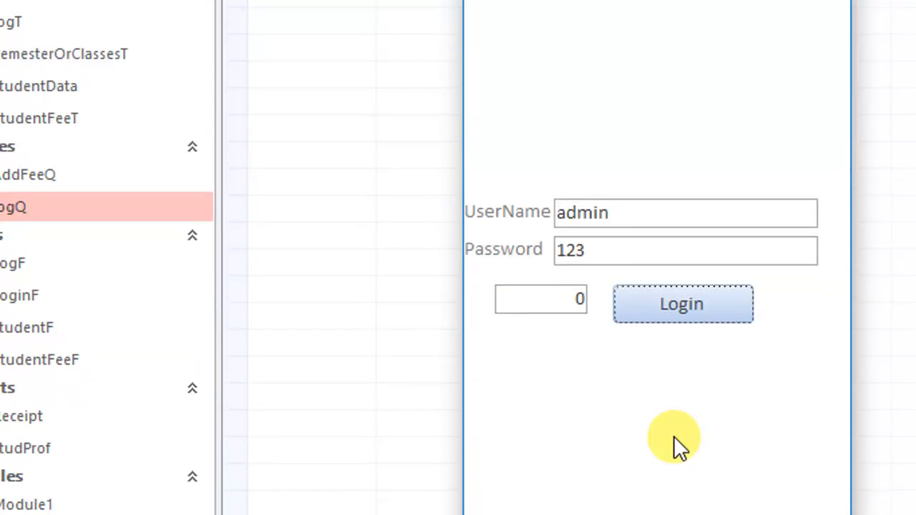
# - Correct the password entry, log in again and Refresh All so the counter reads 1
pyautogui.click(684, 300)
pyautogui.click(618, 254)
pyautogui.press('BackSpace')
pyautogui.press('BackSpace')
pyautogui.press('BackSpace')
pyautogui.write('admin')
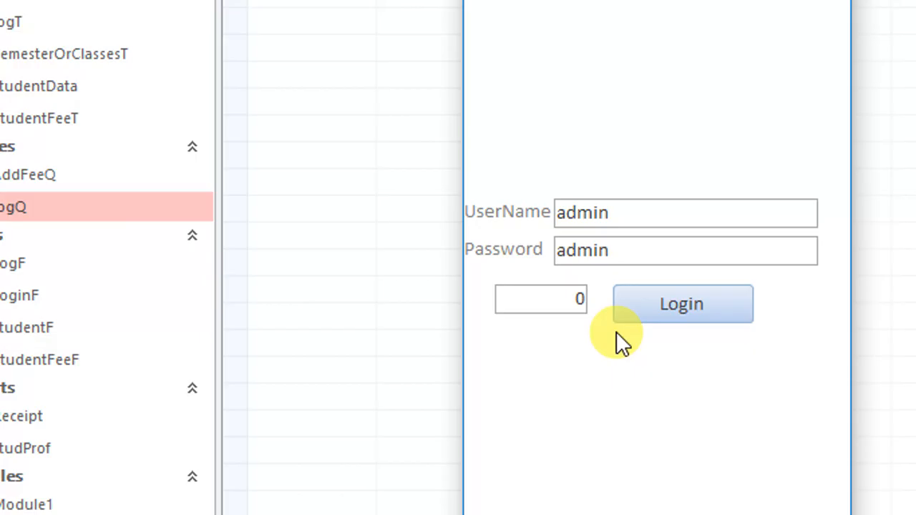
pyautogui.click(671, 313)
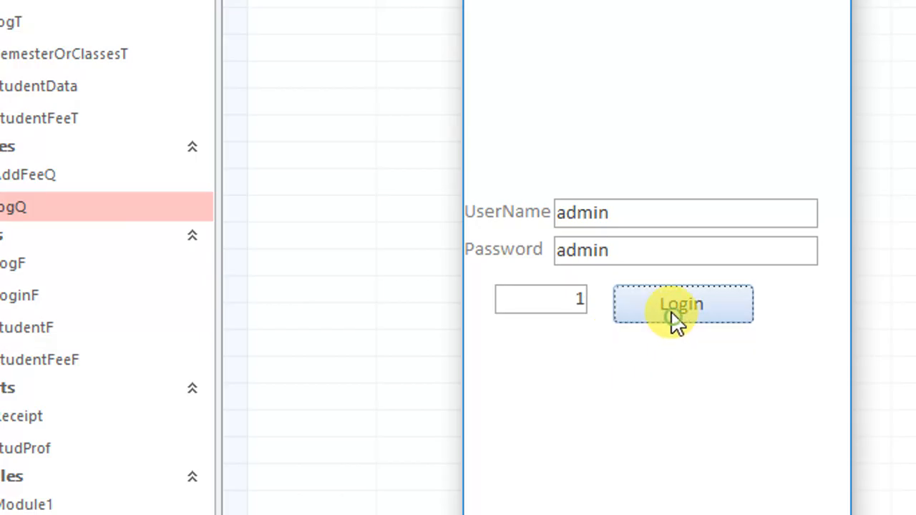
pyautogui.click(698, 309)
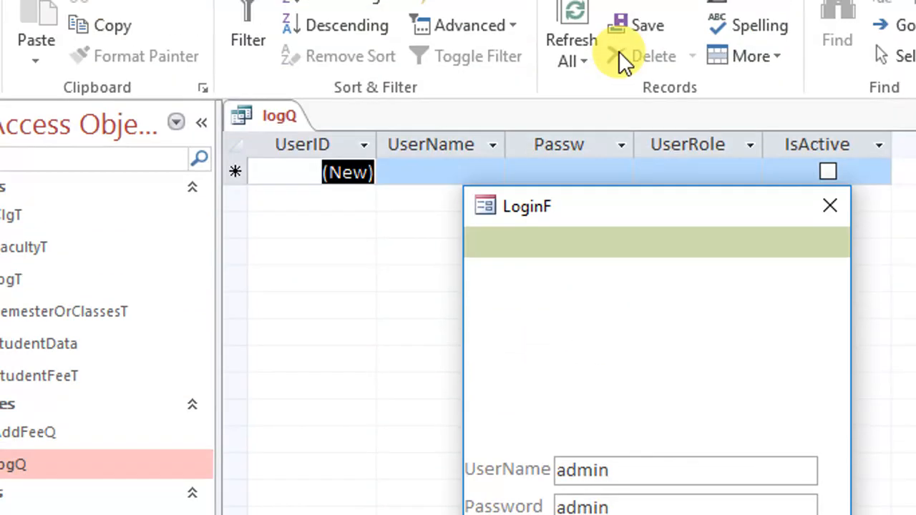
pyautogui.click(571, 0)
pyautogui.click(614, 0)
pyautogui.moveTo(626, 254); pyautogui.dragTo(632, 285)
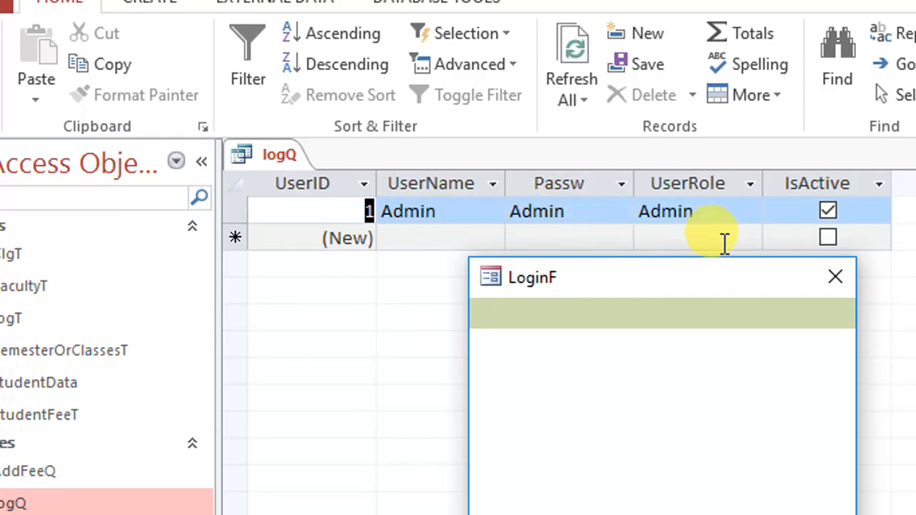
pyautogui.moveTo(673, 281); pyautogui.dragTo(713, 274)
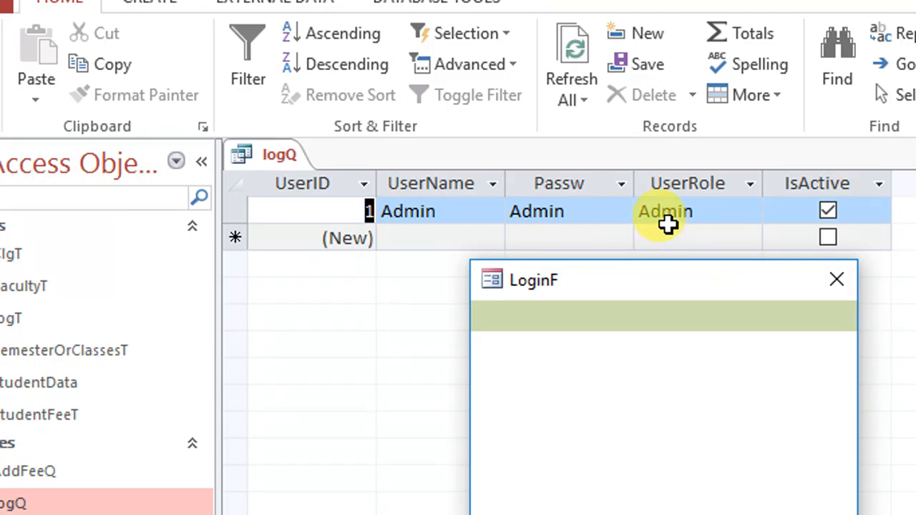
pyautogui.moveTo(723, 283); pyautogui.dragTo(737, 280)
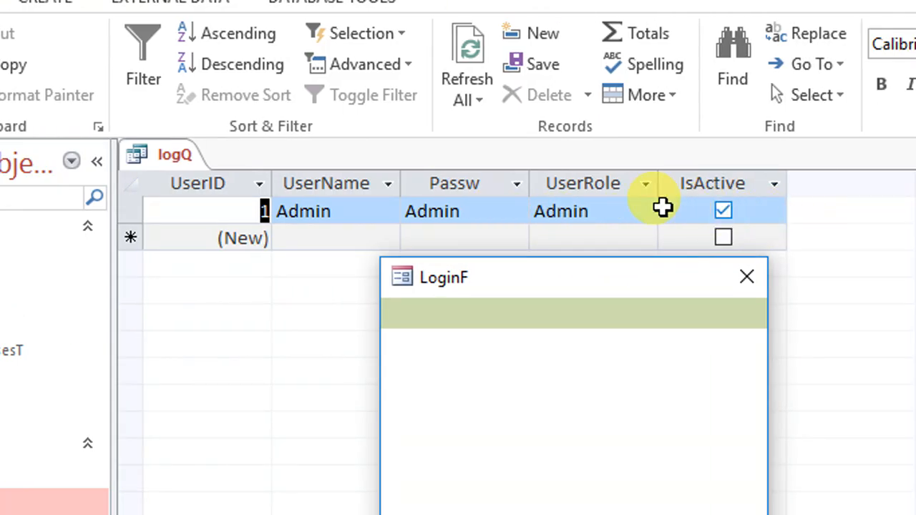
# - Clear the Admin user's IsActive box, Refresh All, and log in again to get 0
pyautogui.click(724, 211)
pyautogui.click(599, 514)
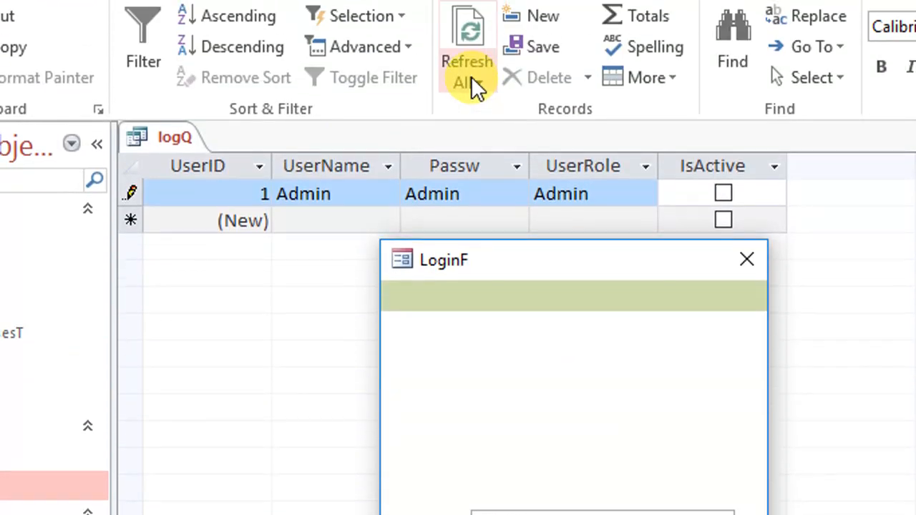
pyautogui.click(469, 79)
pyautogui.click(501, 112)
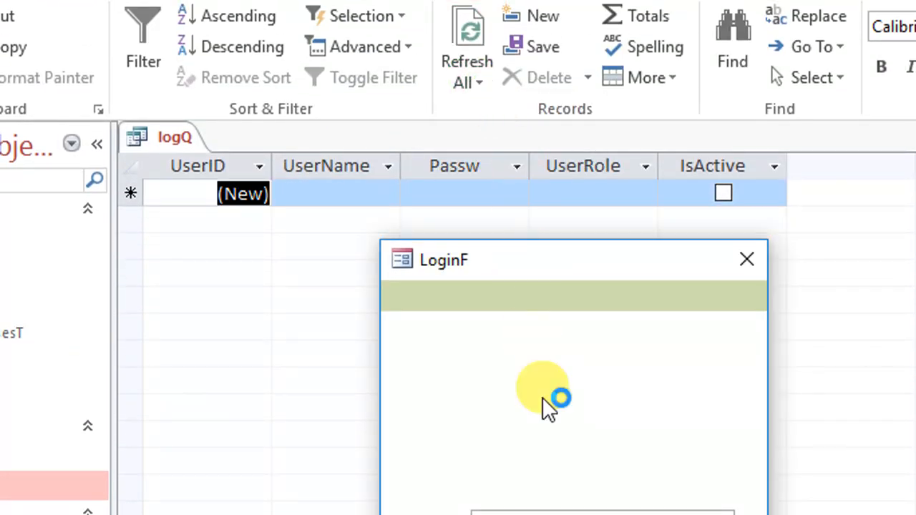
pyautogui.click(606, 435)
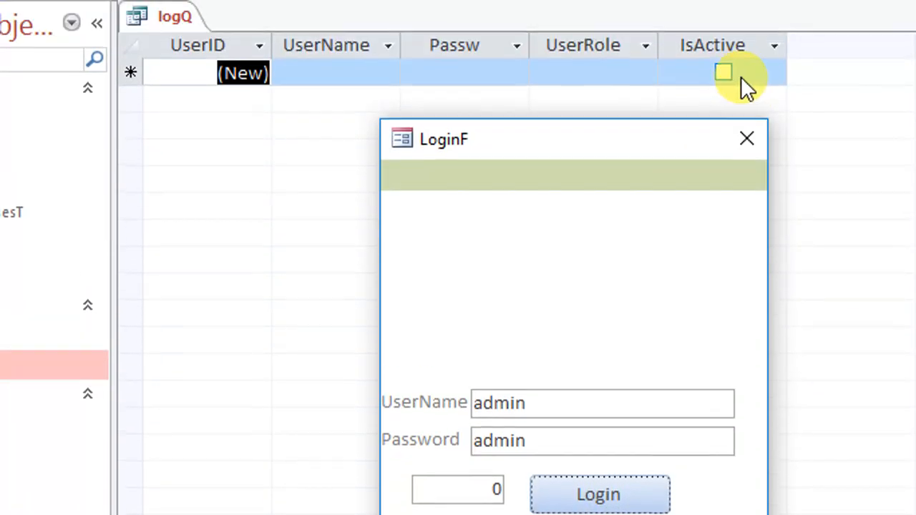
pyautogui.moveTo(625, 129); pyautogui.dragTo(632, 103)
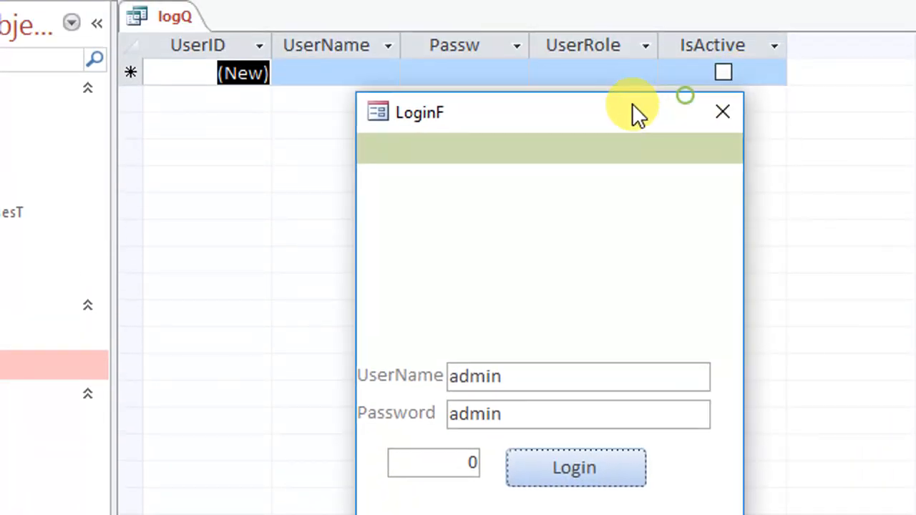
pyautogui.rightClick(185, 16)
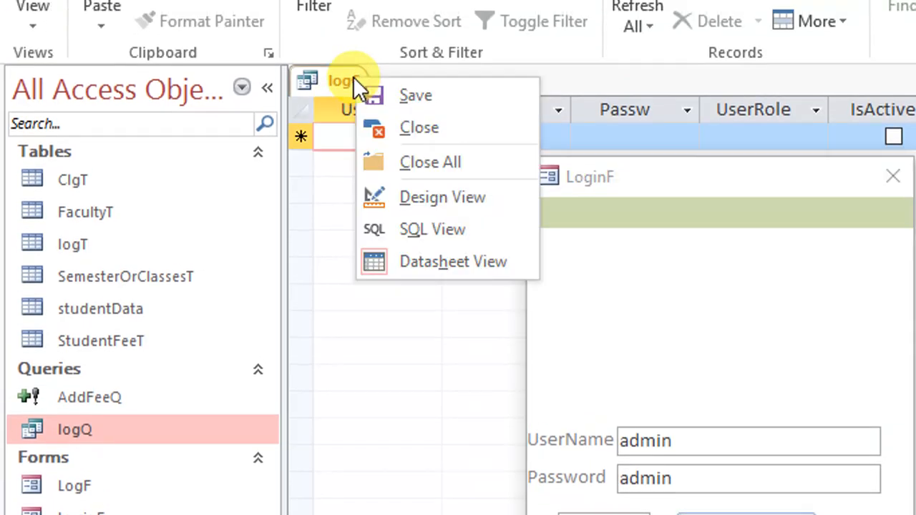
# - Close the logQ datasheet and retry the login, reopening and closing logQ once more
pyautogui.rightClick(362, 80)
pyautogui.click(411, 127)
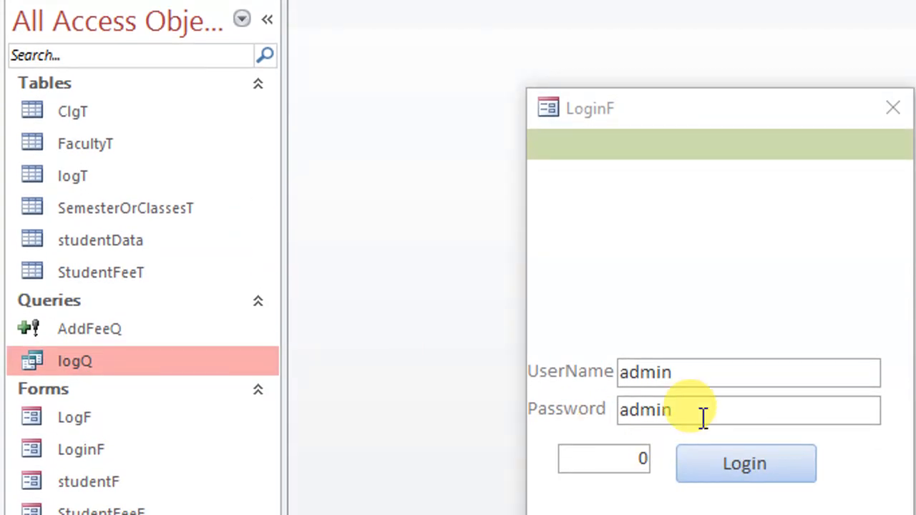
pyautogui.click(756, 466)
pyautogui.click(737, 459)
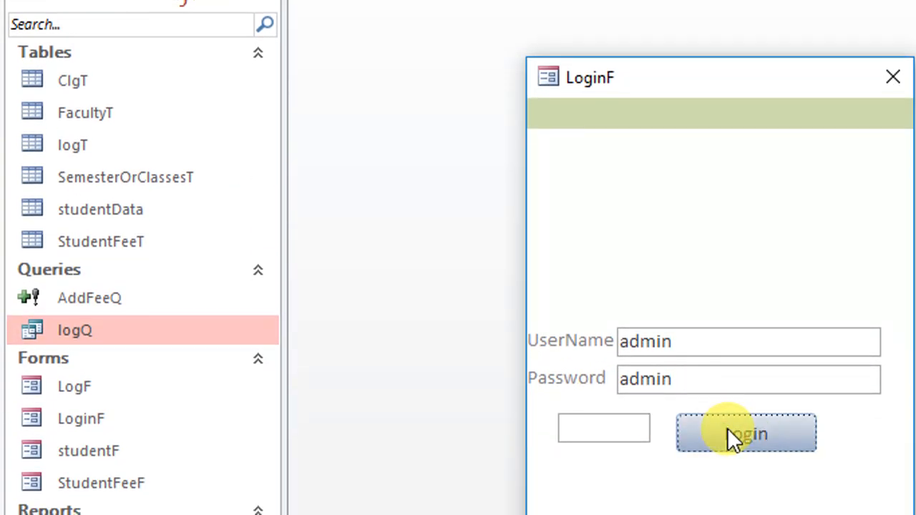
pyautogui.click(727, 433)
pyautogui.click(725, 426)
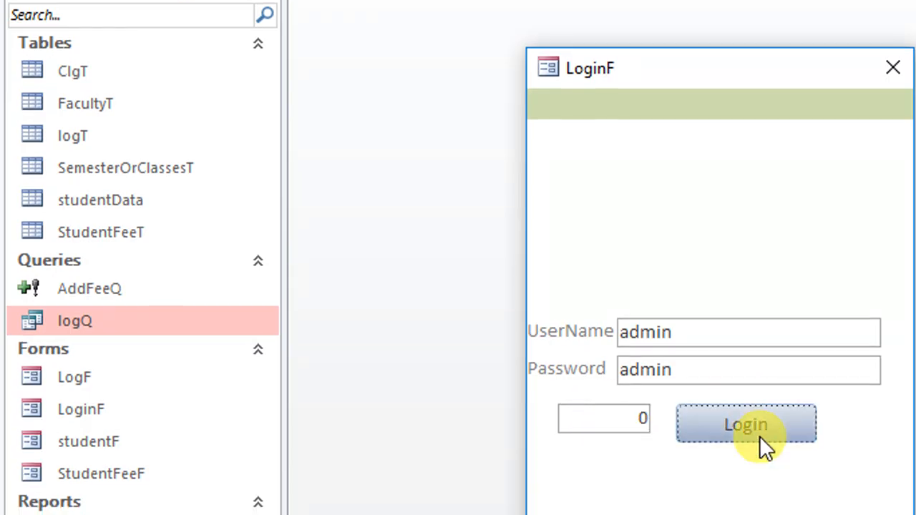
pyautogui.click(761, 436)
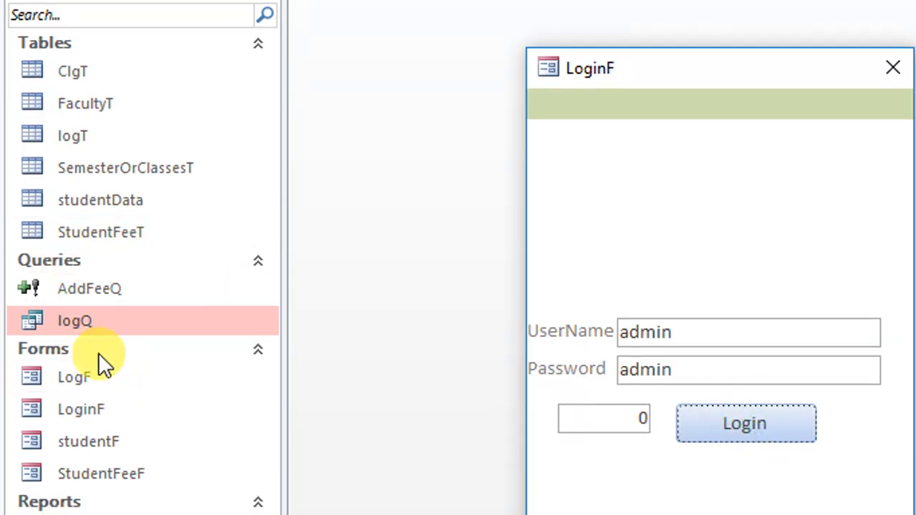
pyautogui.doubleClick(80, 323)
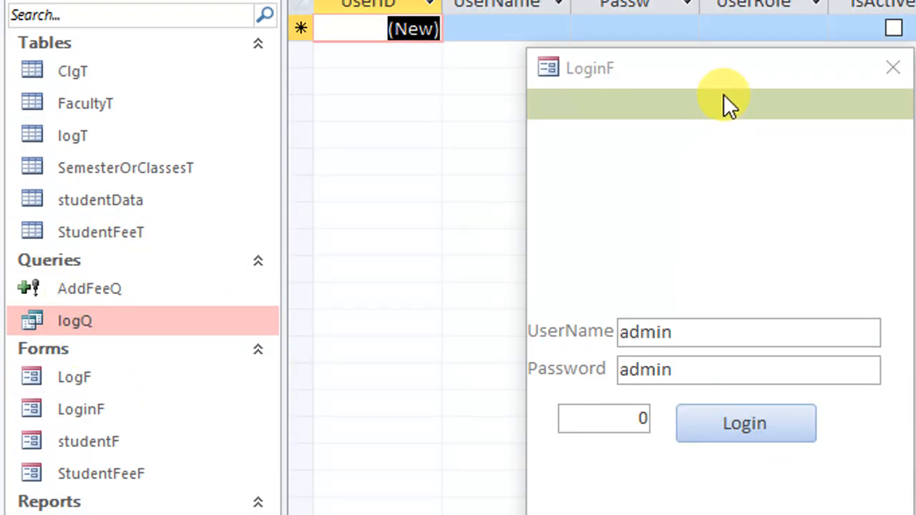
pyautogui.rightClick(332, 0)
pyautogui.click(393, 30)
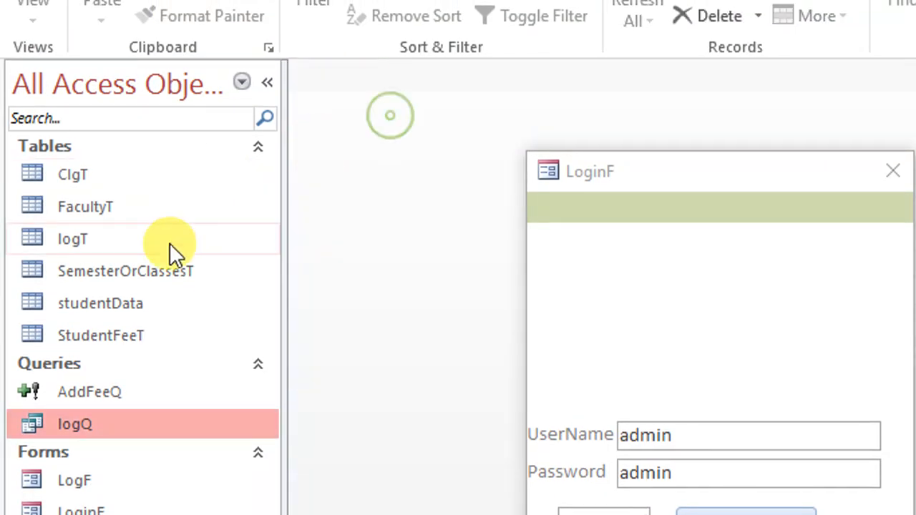
# - Open logT, re-tick the Admin user's IsActive, and log in with the Admin credentials
pyautogui.doubleClick(97, 237)
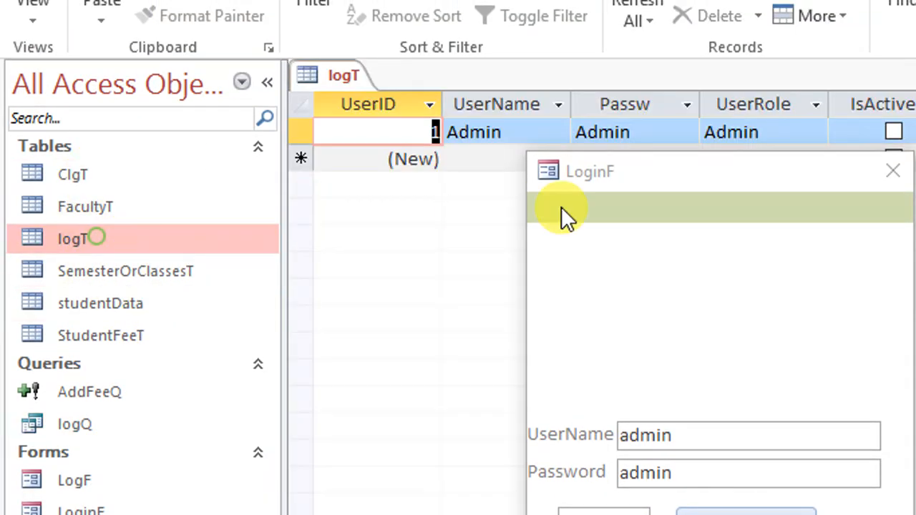
pyautogui.moveTo(652, 184); pyautogui.dragTo(665, 227)
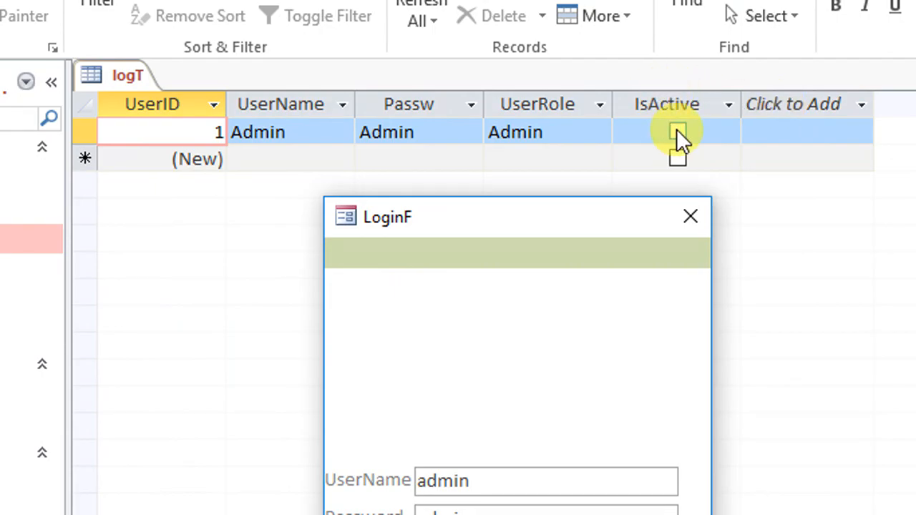
pyautogui.click(678, 133)
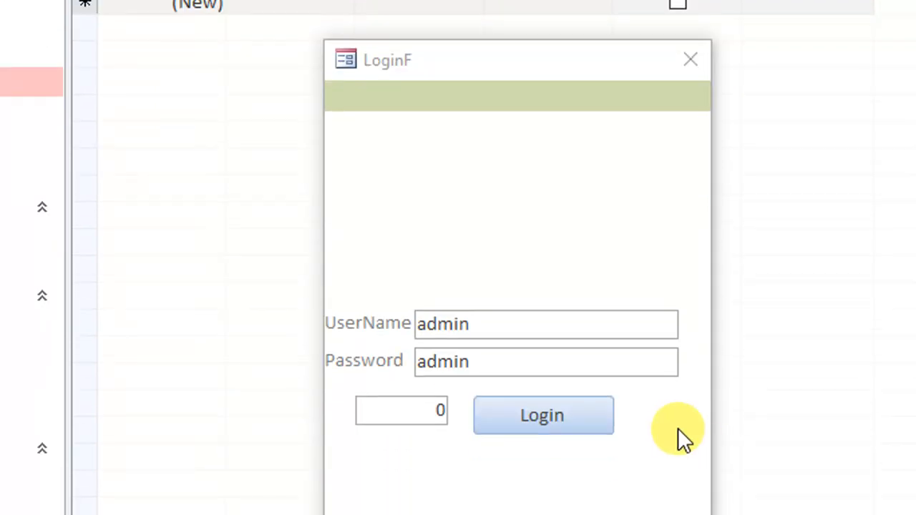
pyautogui.click(585, 420)
pyautogui.click(574, 420)
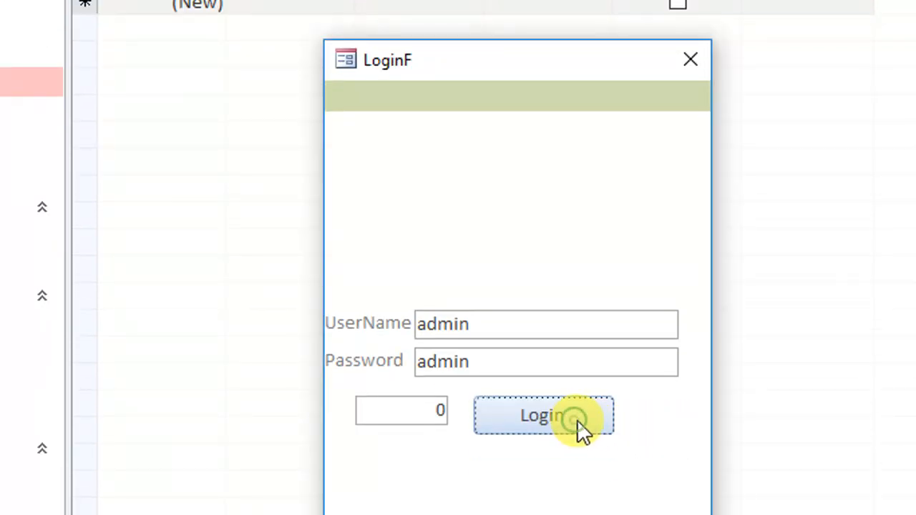
pyautogui.click(568, 331)
pyautogui.click(577, 366)
pyautogui.click(574, 415)
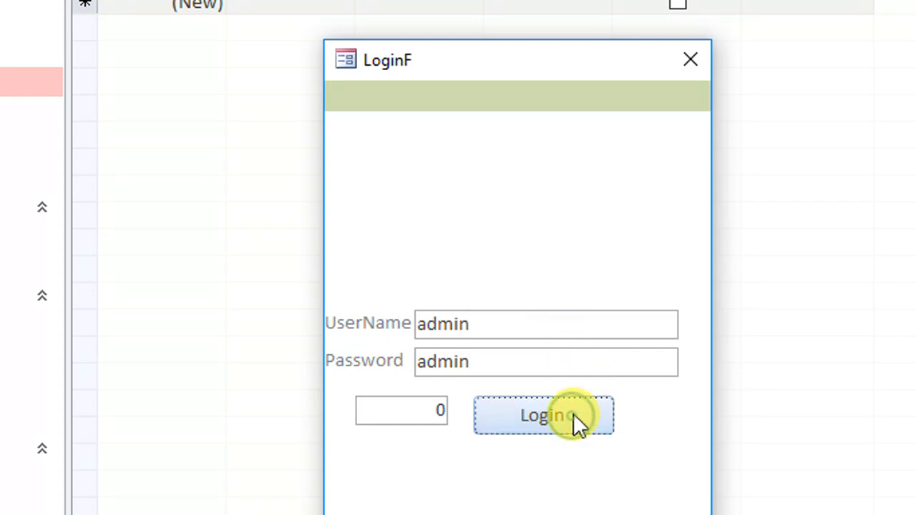
pyautogui.click(573, 414)
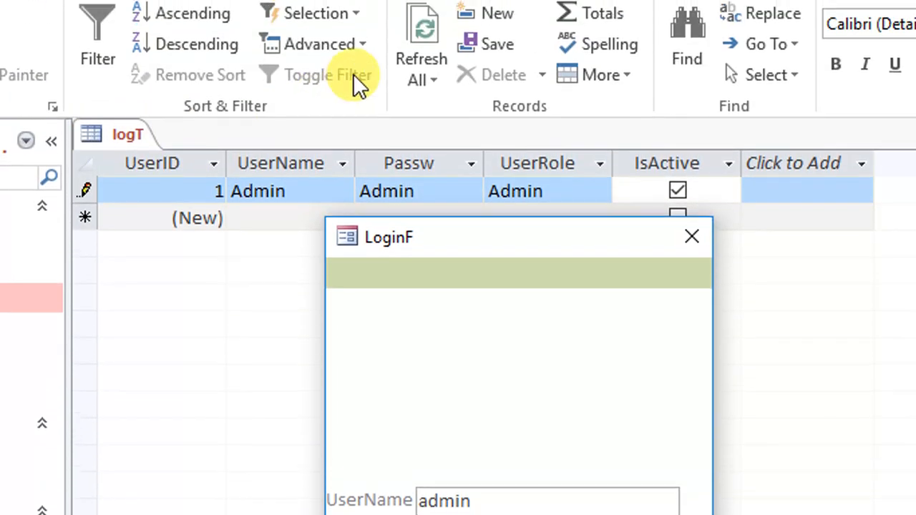
# - Refresh All and log in again to confirm the counter reads 1, then reopen LoginF in Design view
pyautogui.click(432, 80)
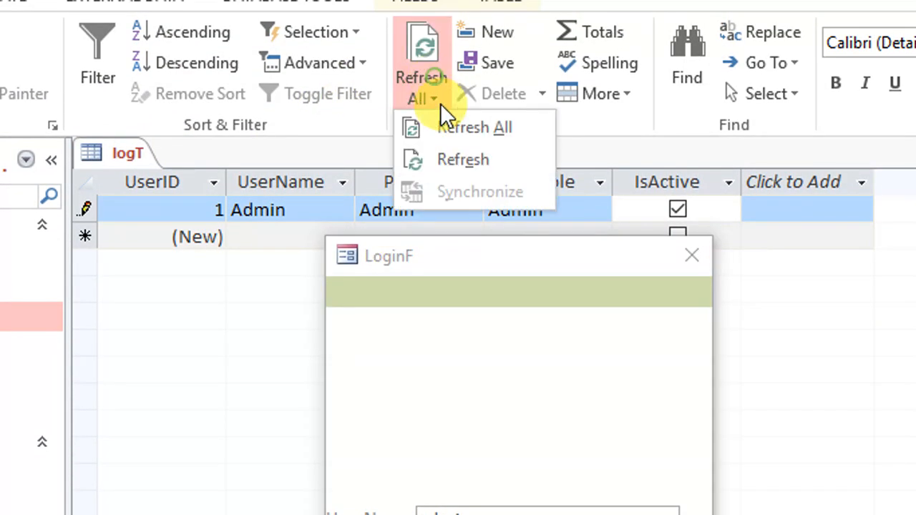
pyautogui.click(436, 136)
pyautogui.click(562, 399)
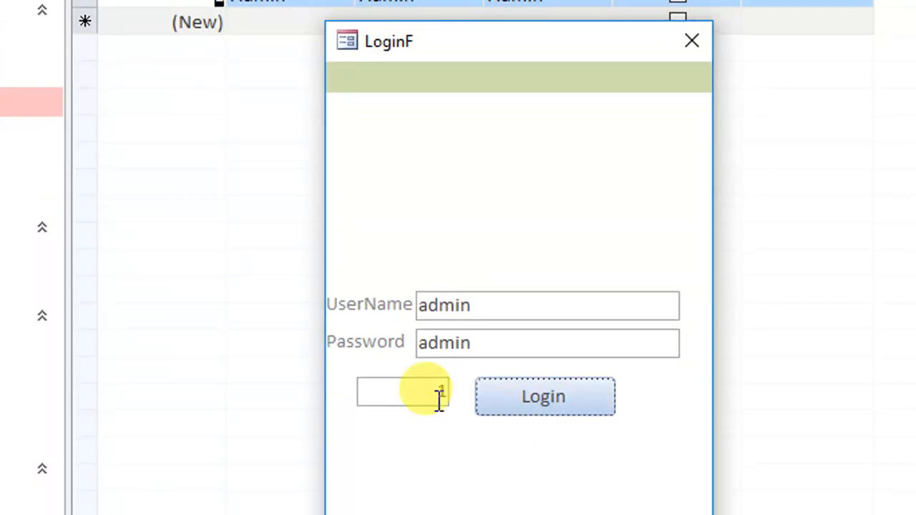
pyautogui.click(403, 392)
pyautogui.click(551, 408)
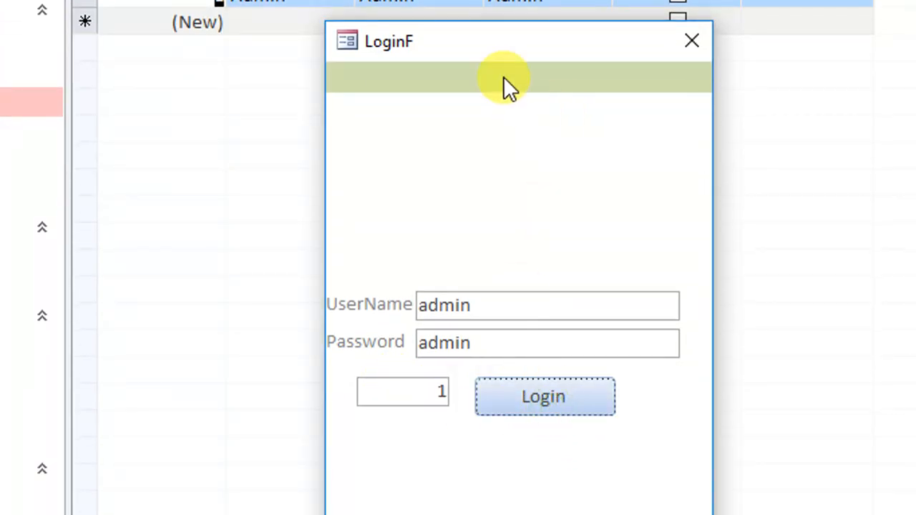
pyautogui.click(497, 93)
pyautogui.click(691, 295)
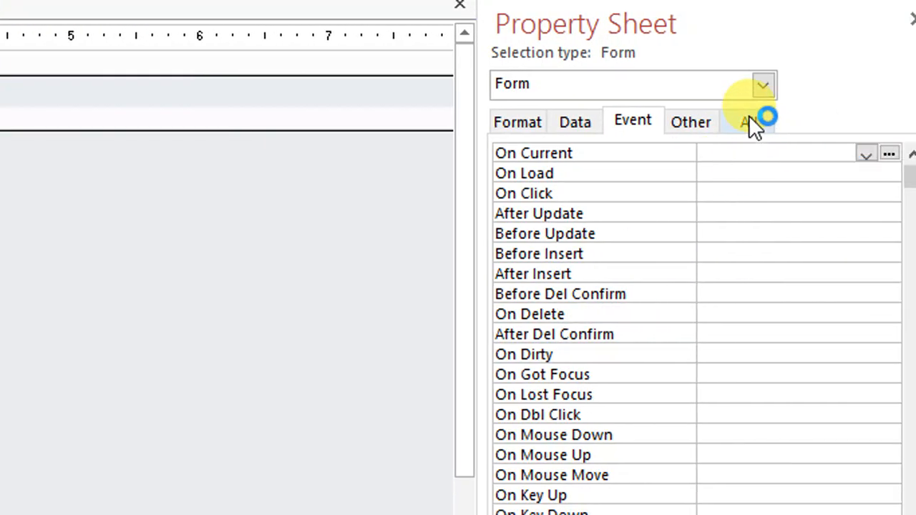
# - Set the LoginF form's Modal property to Yes
pyautogui.click(750, 122)
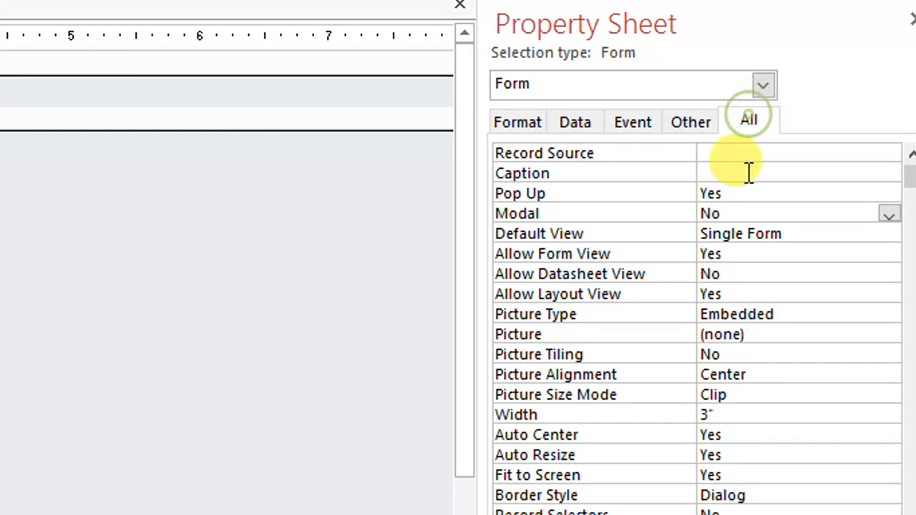
pyautogui.click(740, 212)
pyautogui.doubleClick(744, 213)
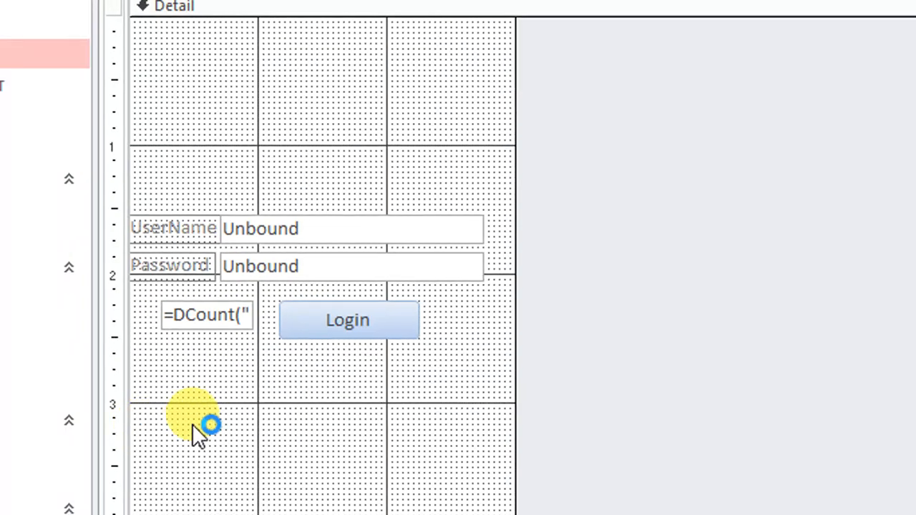
# - Add DoCmd.Close acForm, "LoginF" to the Login button's On Click code
pyautogui.click(389, 334)
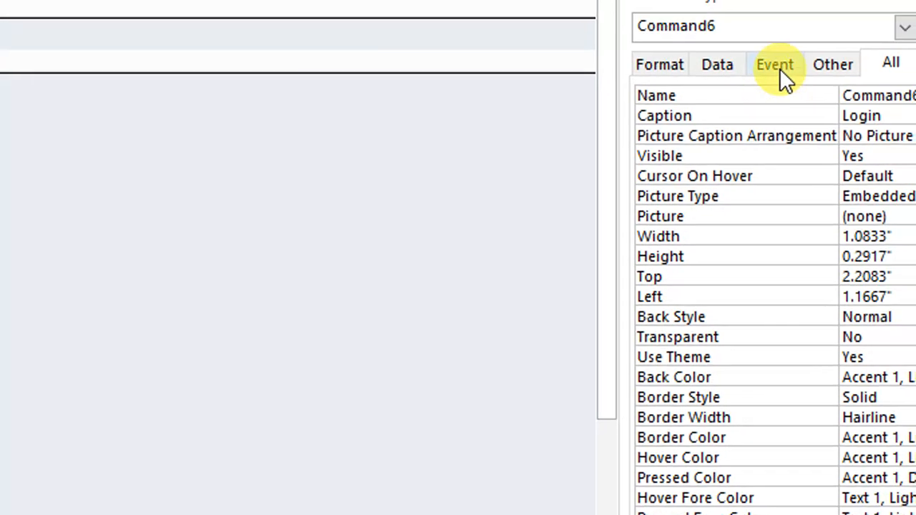
pyautogui.click(779, 68)
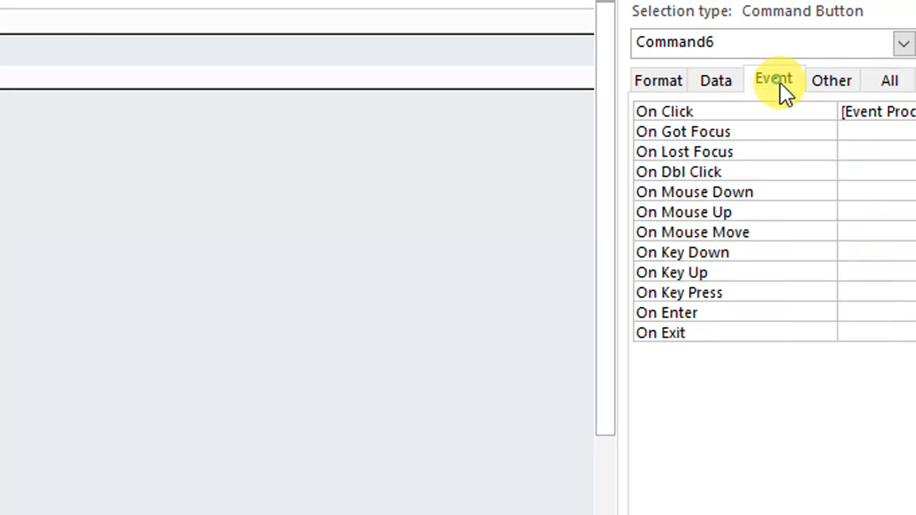
pyautogui.click(887, 112)
pyautogui.click(141, 163)
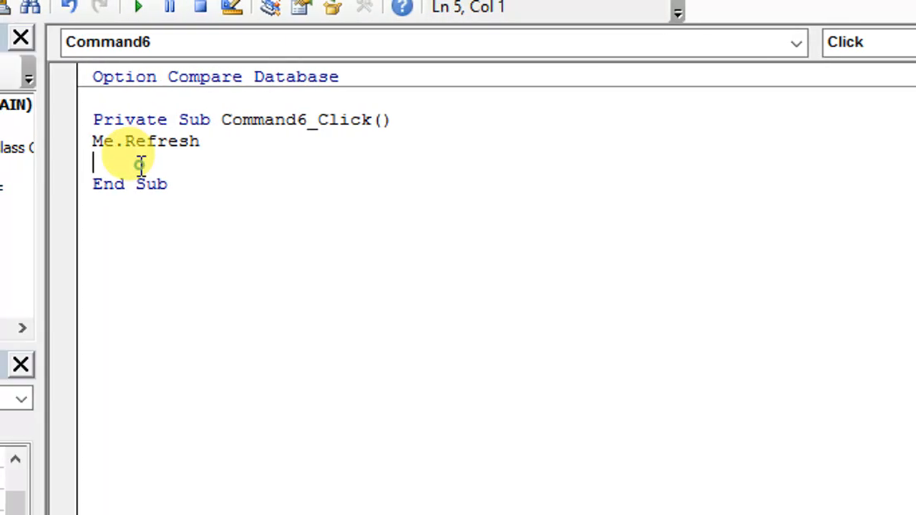
pyautogui.write('do')
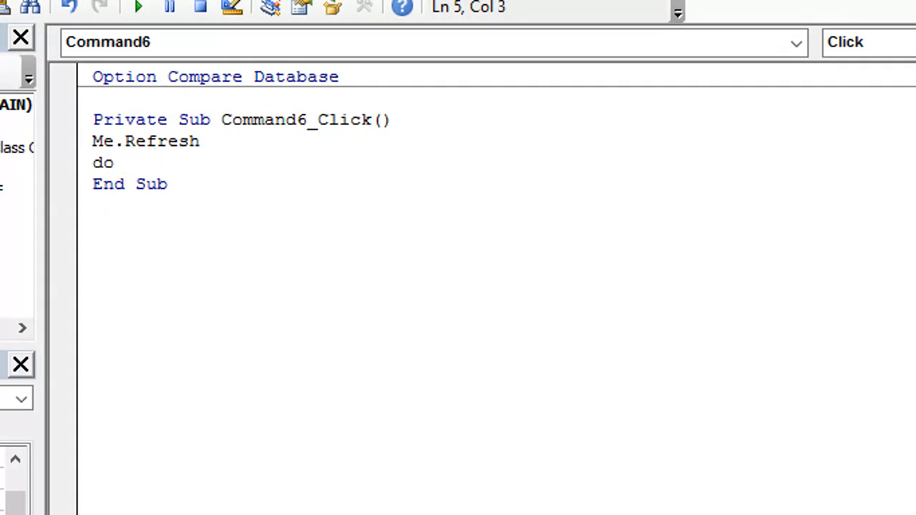
pyautogui.write('cmd.close')
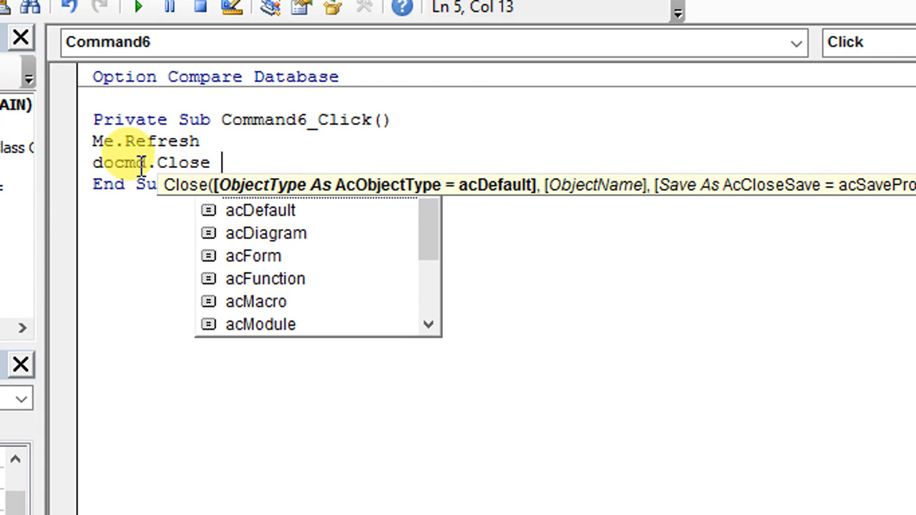
pyautogui.doubleClick(243, 256)
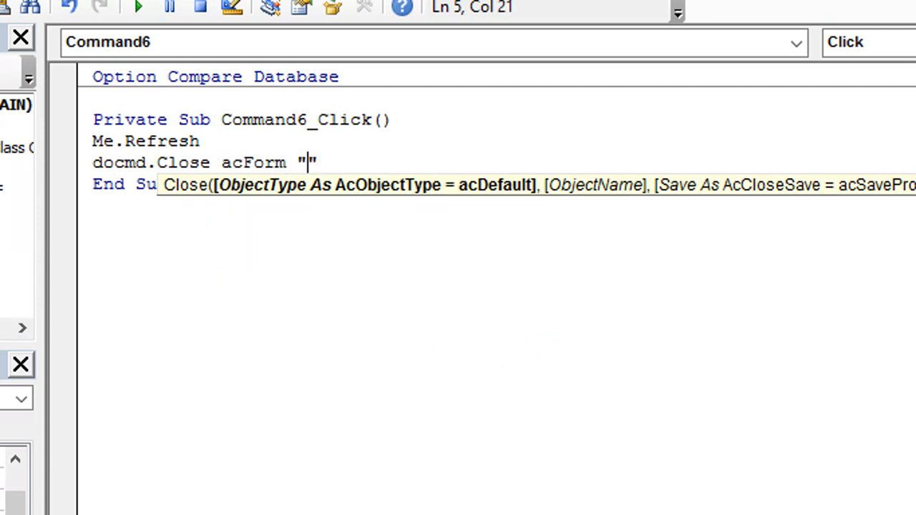
pyautogui.write('"Logi')
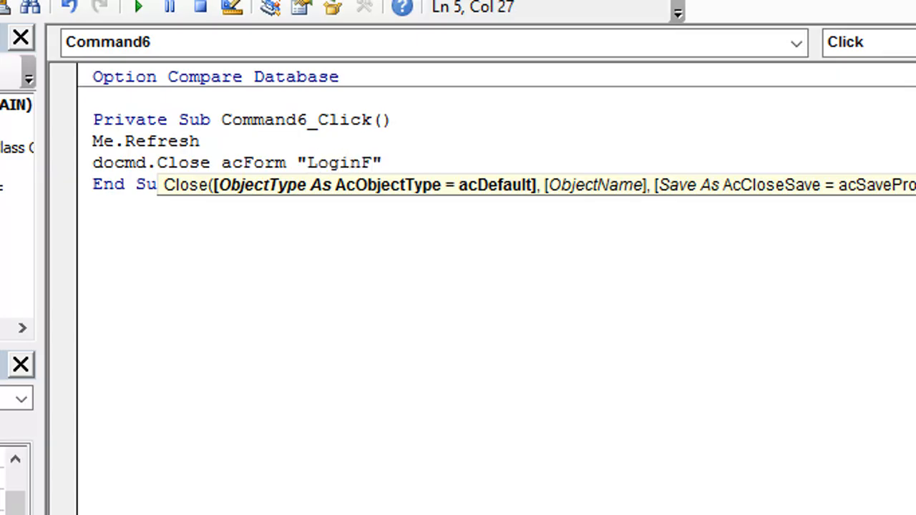
pyautogui.write('nF')
pyautogui.click(573, 455)
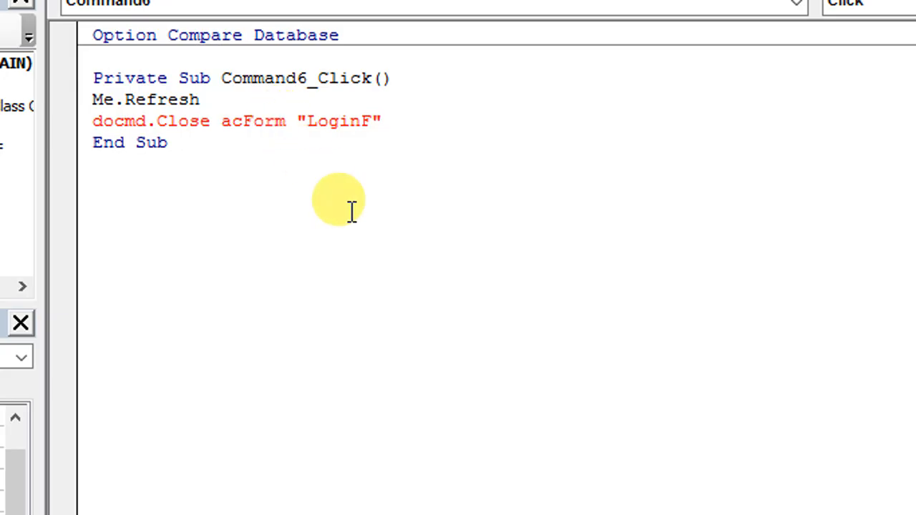
pyautogui.write(',')
pyautogui.click(421, 245)
# - Start a DoCmd.OpenForm line below the Close statement
pyautogui.click(418, 126)
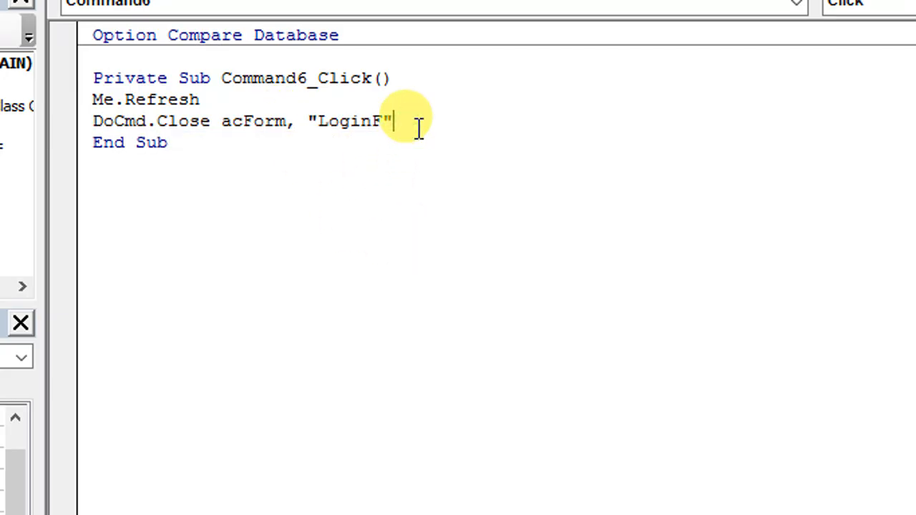
pyautogui.press('Return')
pyautogui.write('docmd.o')
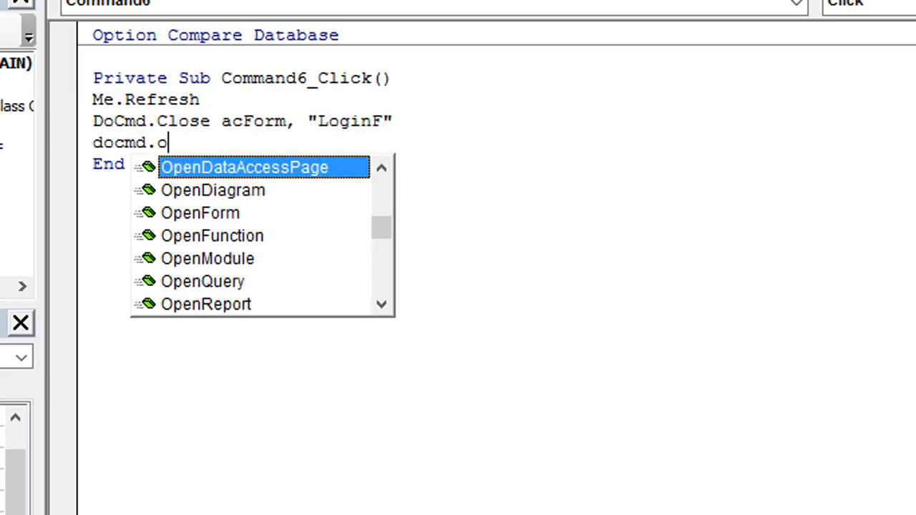
pyautogui.write('penForm ')
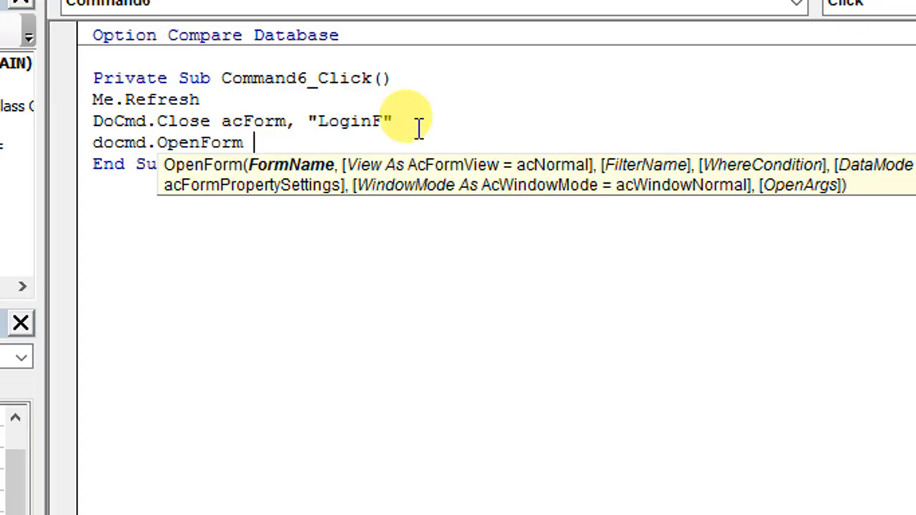
pyautogui.write('""')
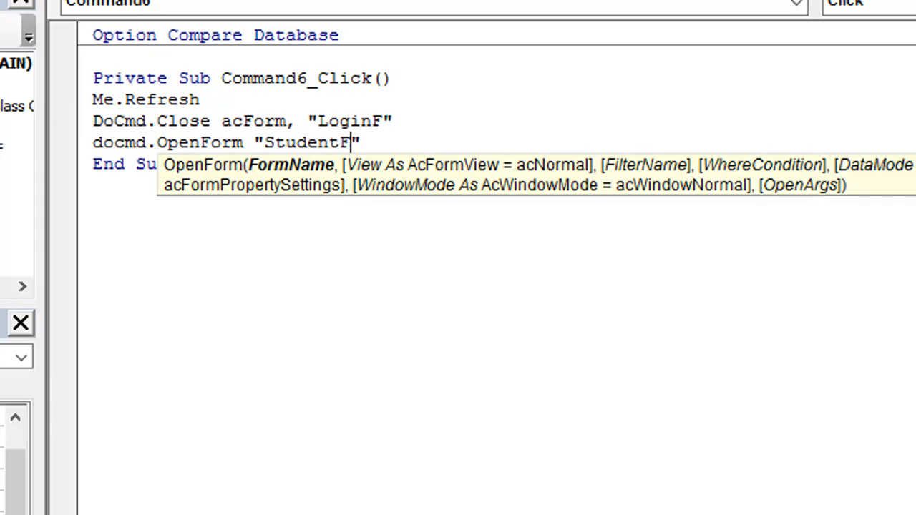
pyautogui.moveTo(219, 488)
# - Save the LoginF design and run it in Form View to try it
pyautogui.click(137, 386)
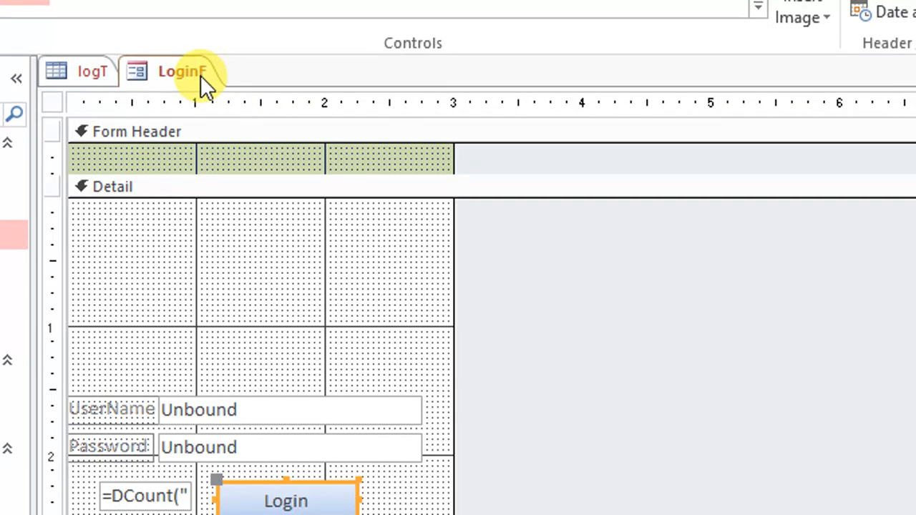
pyautogui.rightClick(200, 77)
pyautogui.click(239, 89)
pyautogui.click(35, 77)
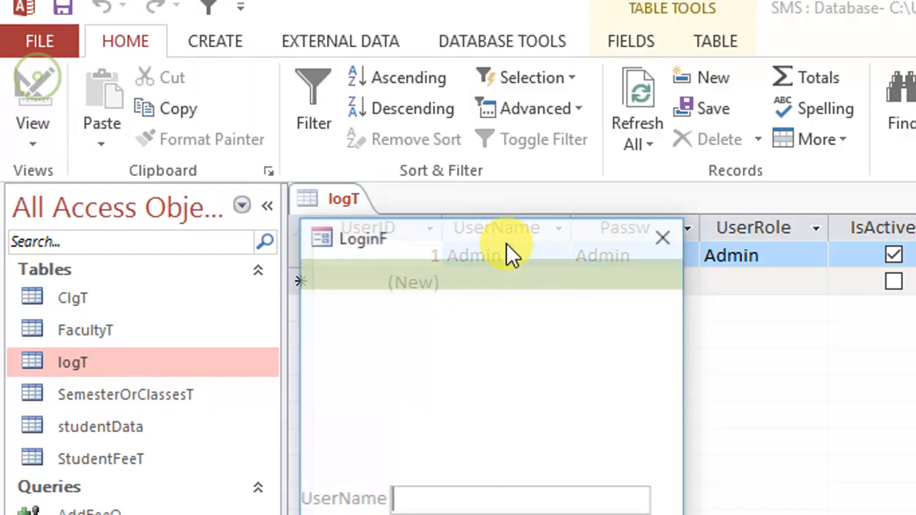
pyautogui.moveTo(542, 236); pyautogui.dragTo(782, 224)
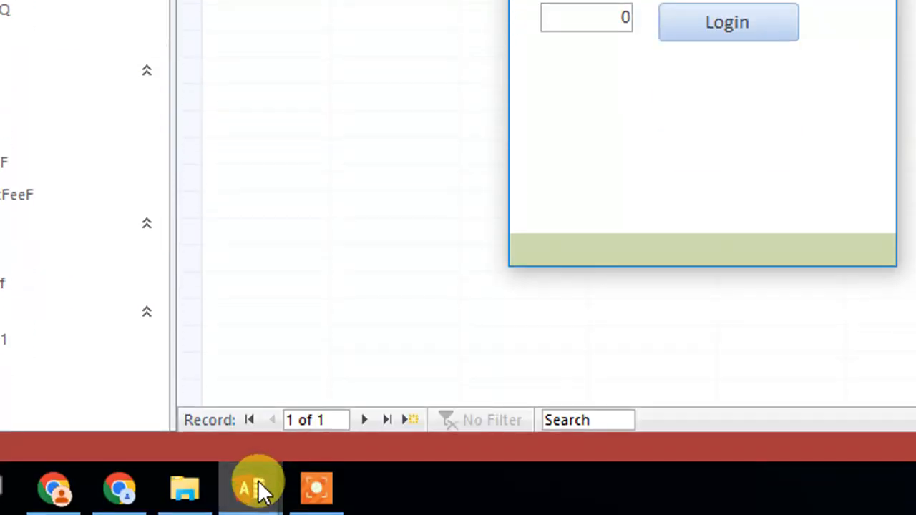
pyautogui.moveTo(254, 490)
pyautogui.click(449, 392)
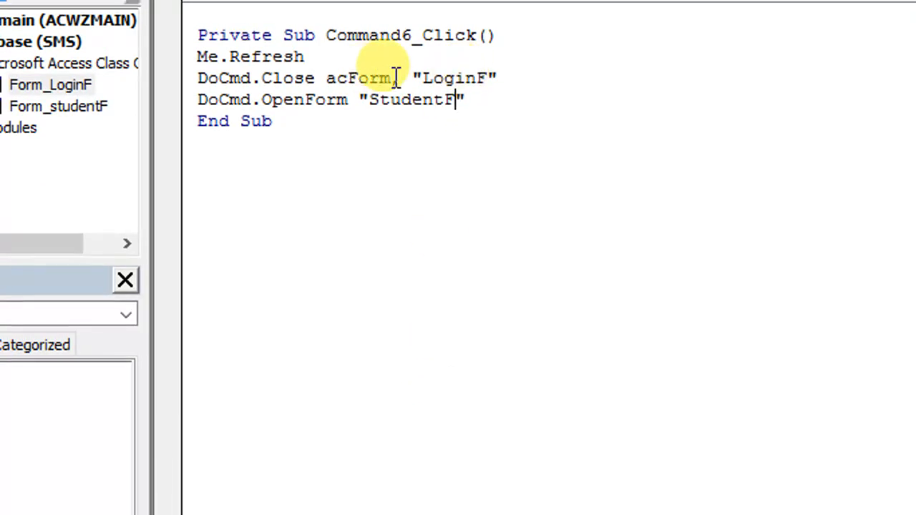
# - Begin an If Me. line directly after Me.Refresh
pyautogui.click(348, 74)
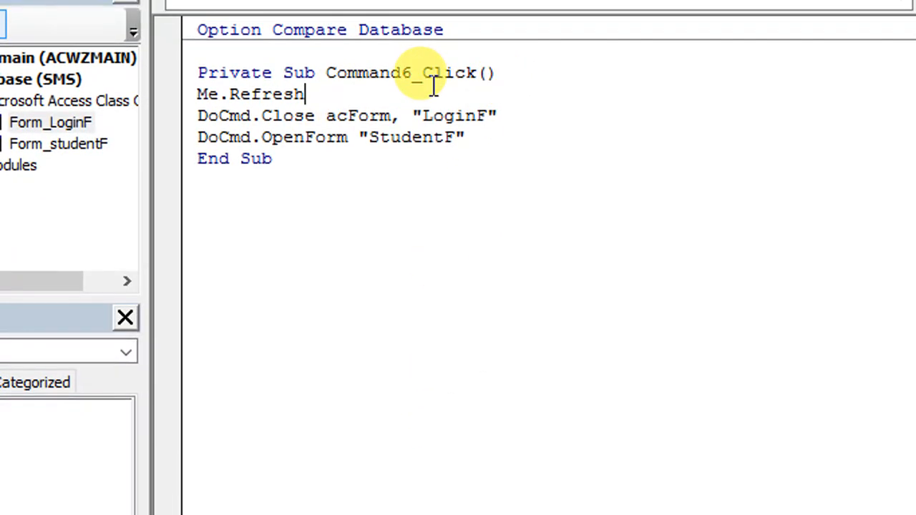
pyautogui.press('Return')
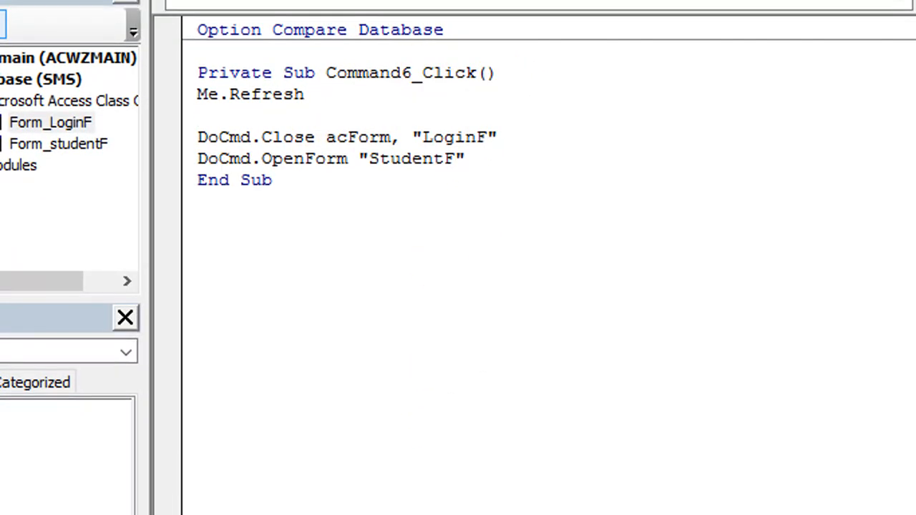
pyautogui.write('if me.')
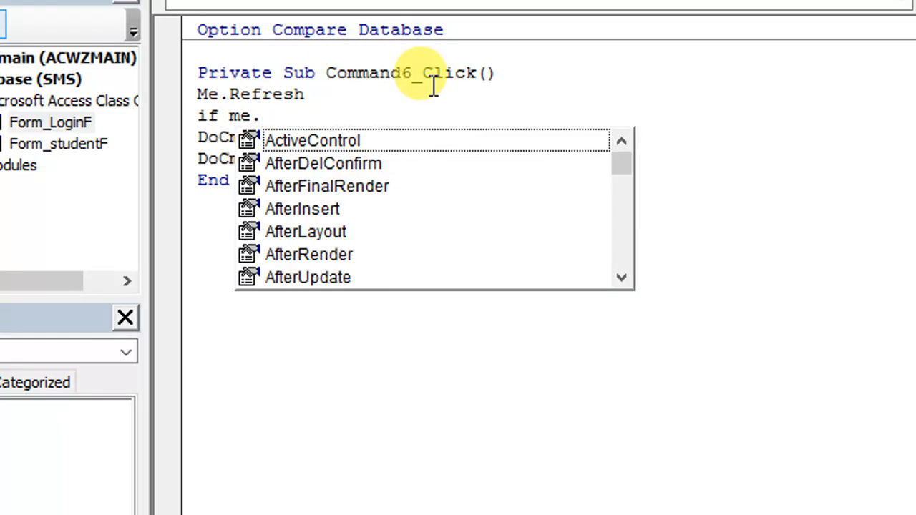
pyautogui.moveTo(296, 494)
# - Switch LoginF to Design view and find the =DCount counter box's name, Text7
pyautogui.click(255, 389)
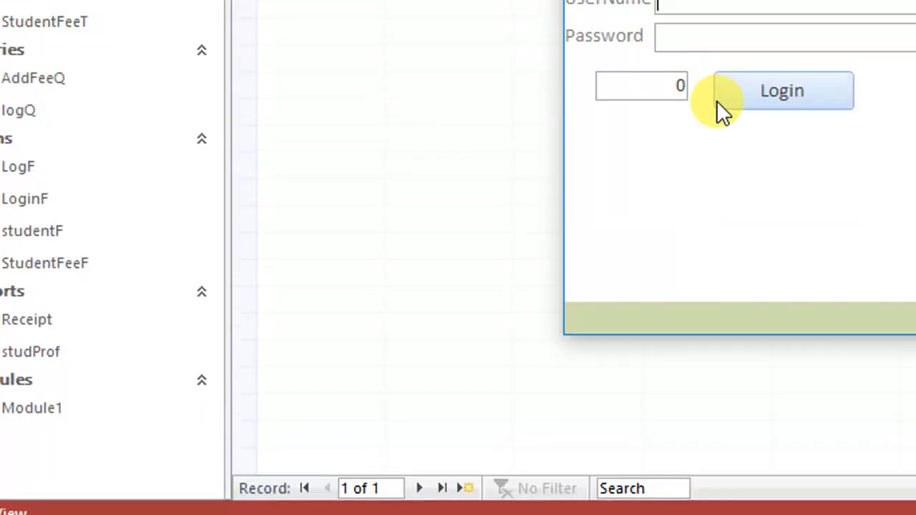
pyautogui.rightClick(711, 166)
pyautogui.click(803, 250)
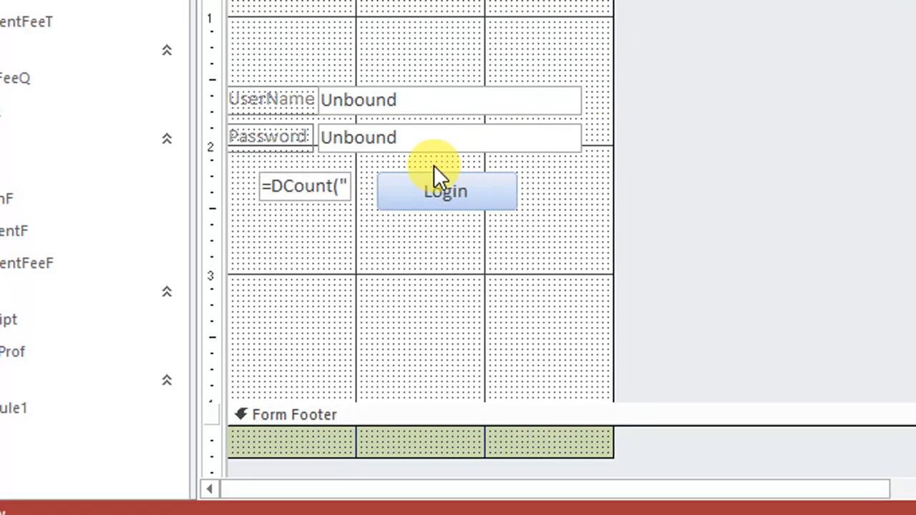
pyautogui.click(307, 186)
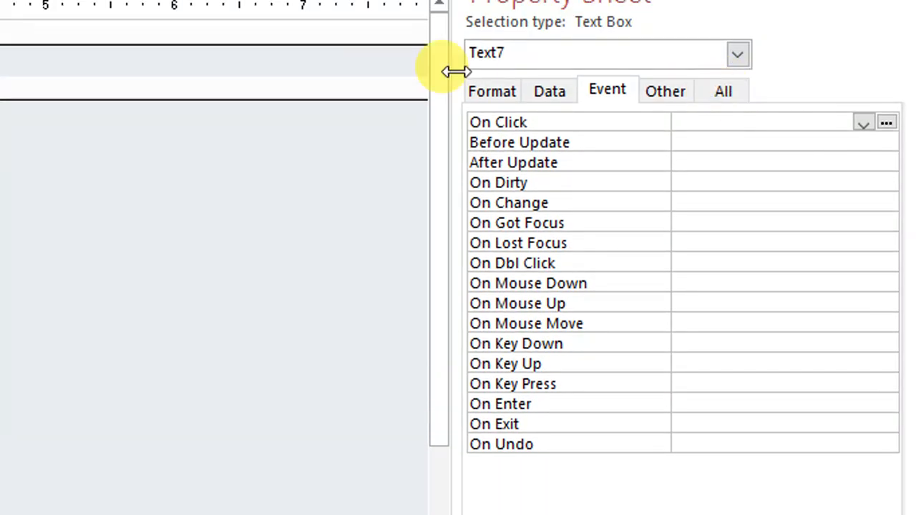
pyautogui.click(742, 120)
pyautogui.doubleClick(726, 154)
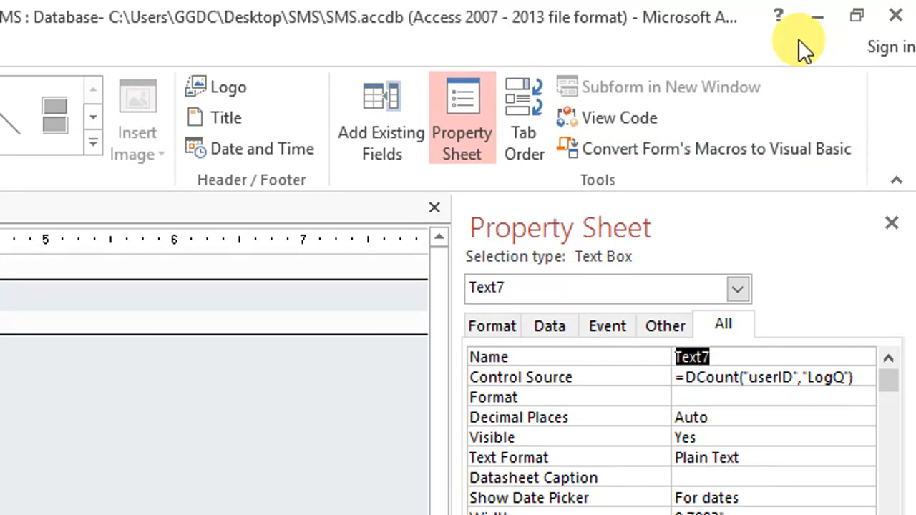
pyautogui.click(813, 16)
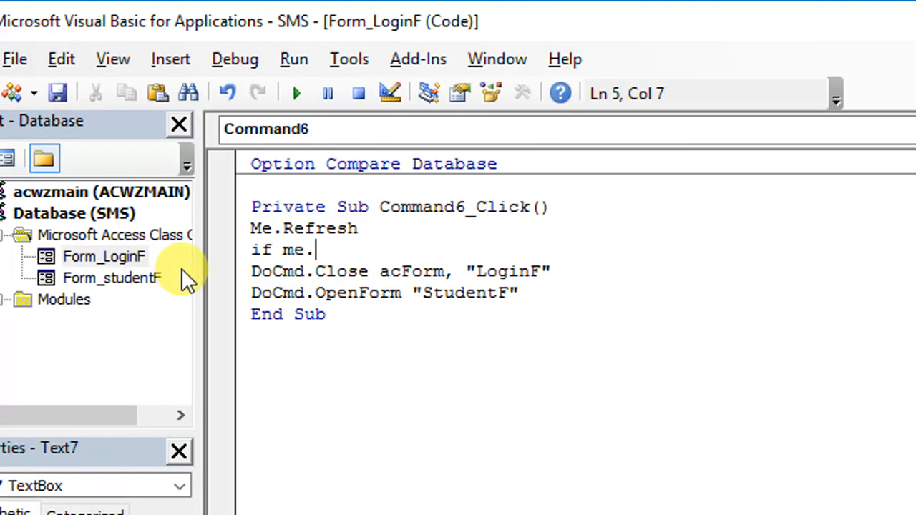
# - Complete the condition as If Me.Text7 > 0 Then
pyautogui.write('text7')
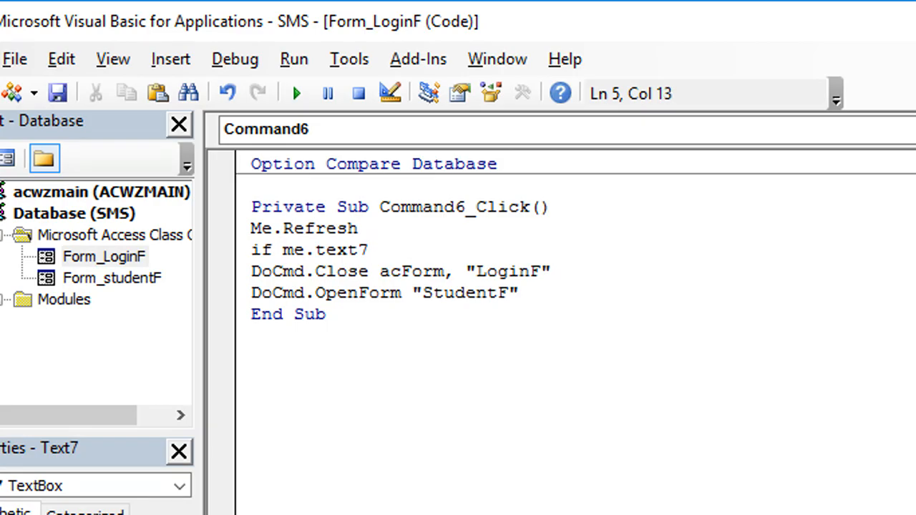
pyautogui.write('then')
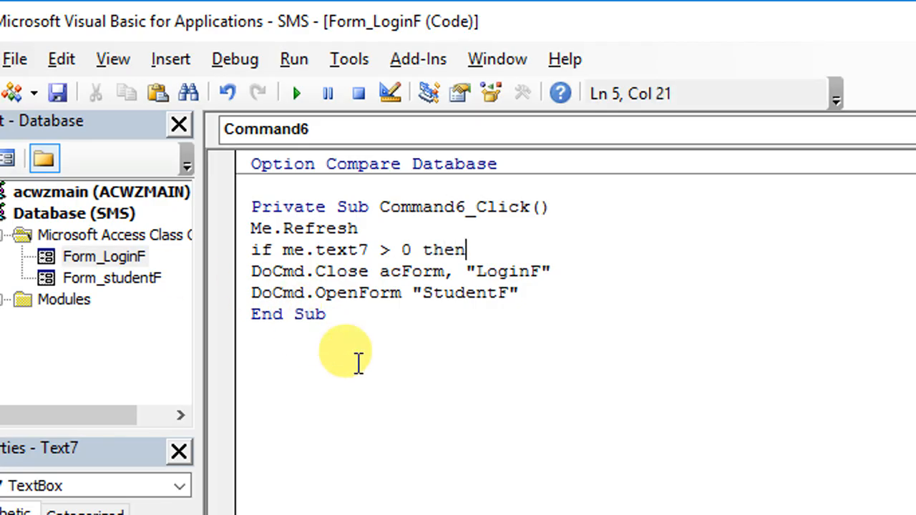
pyautogui.click(420, 369)
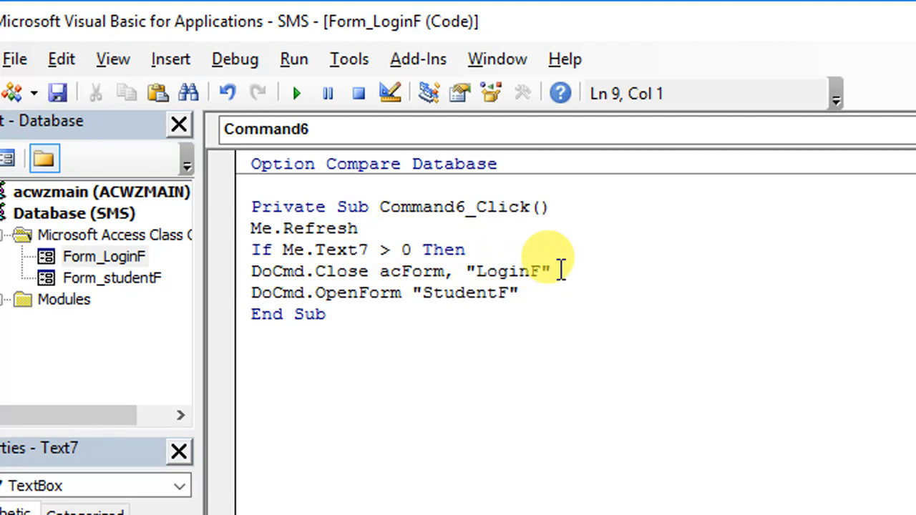
# - Add MsgBox "Login Successfull!" on a new line after DoCmd.OpenForm
pyautogui.click(527, 295)
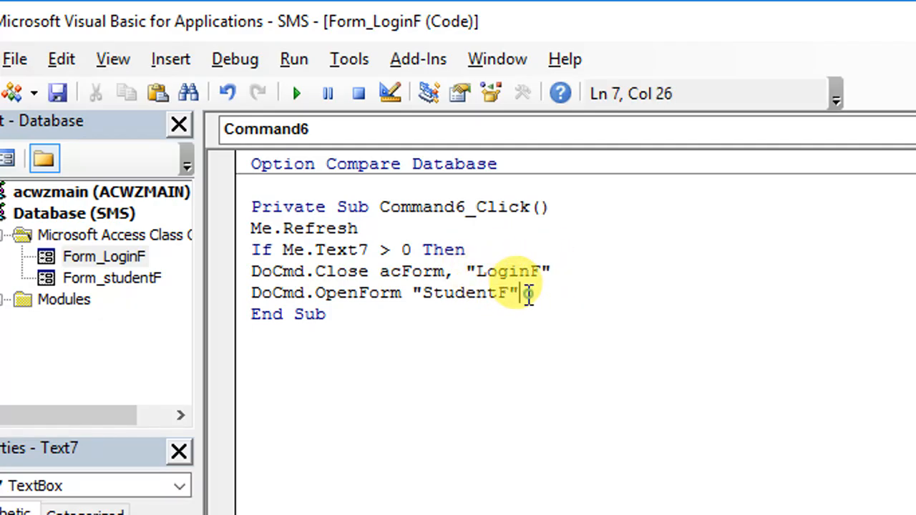
pyautogui.press('Return')
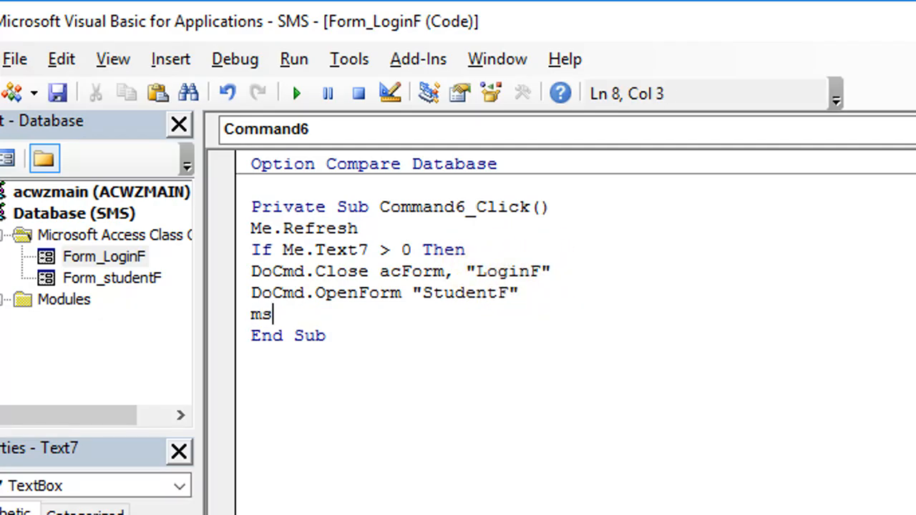
pyautogui.write('msgbox')
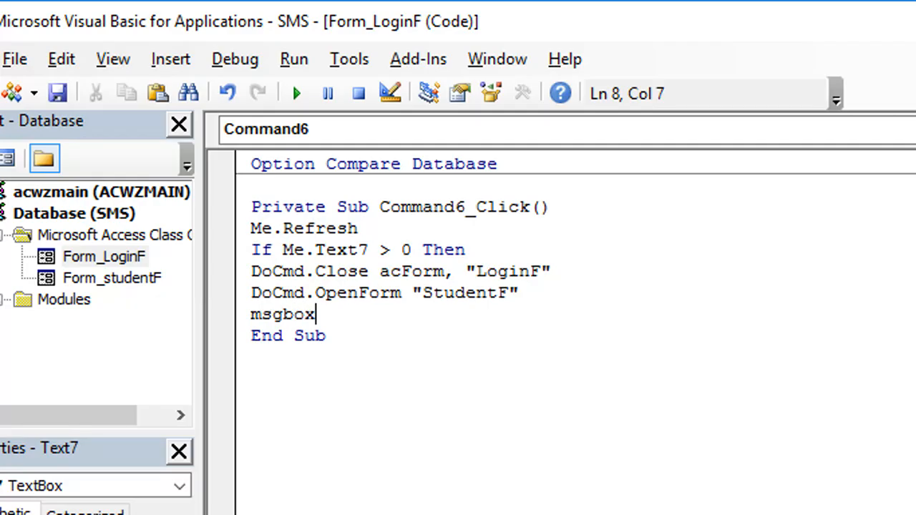
pyautogui.write(' ""Login')
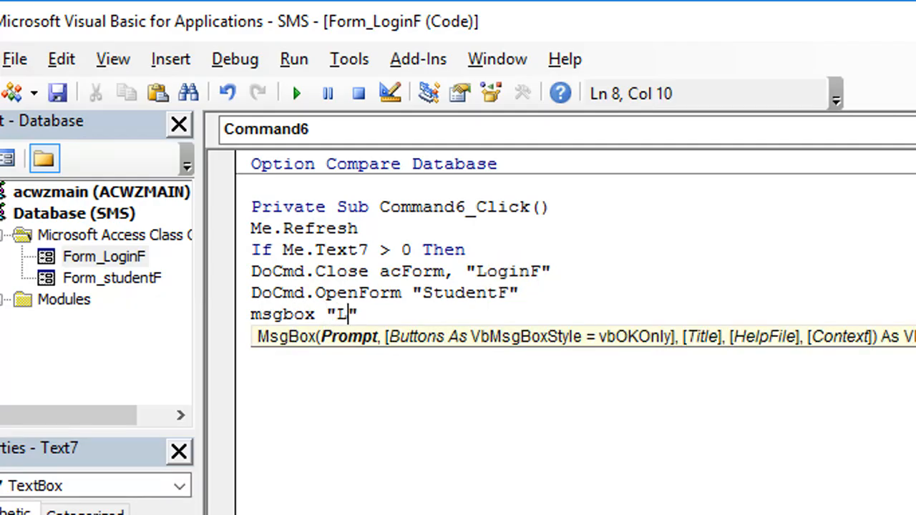
pyautogui.write(' Succes')
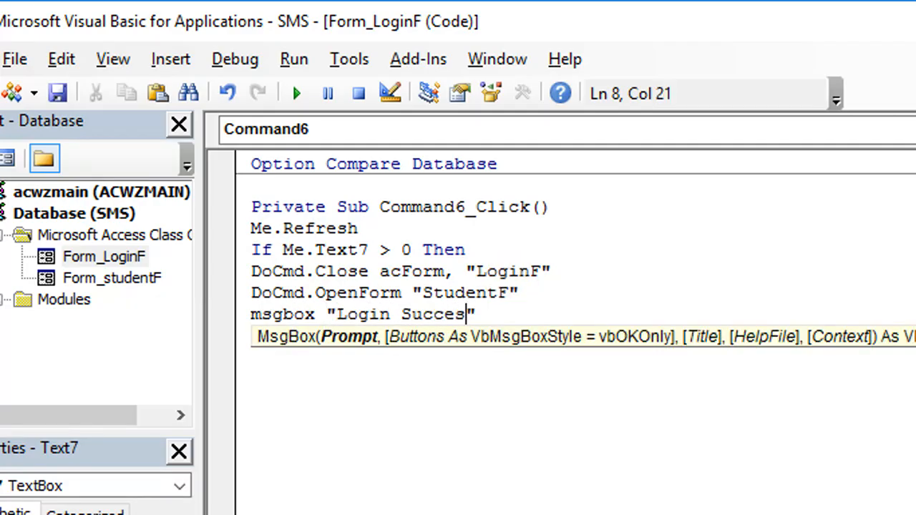
pyautogui.write('f')
pyautogui.press('BackSpace')
pyautogui.write('sf')
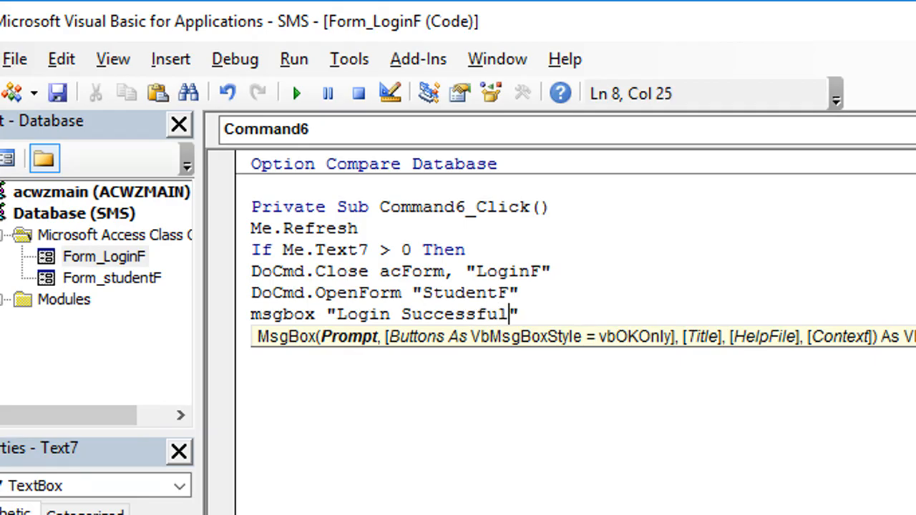
pyautogui.write('ull!"')
pyautogui.press('Return')
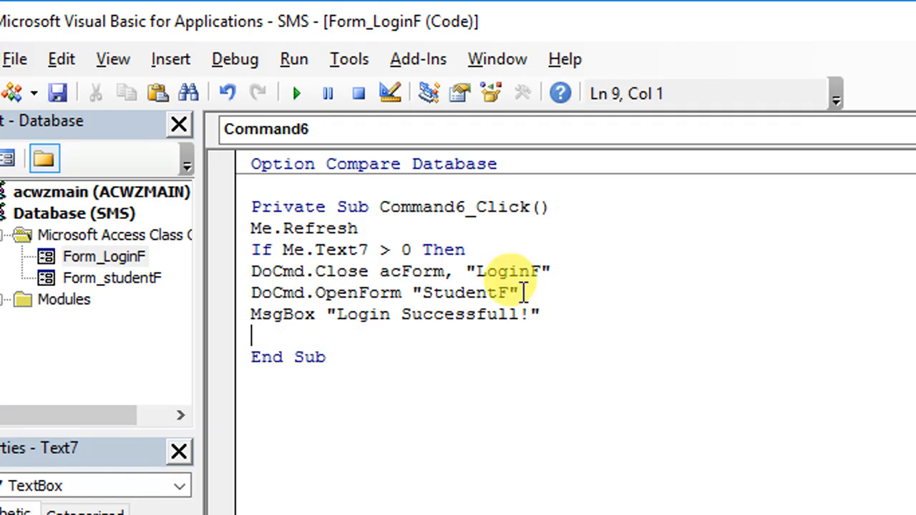
# - Add an Else line with MsgBox "Login Fail! Check your credintials or Contact Admin"
pyautogui.write('else')
pyautogui.press('Return')
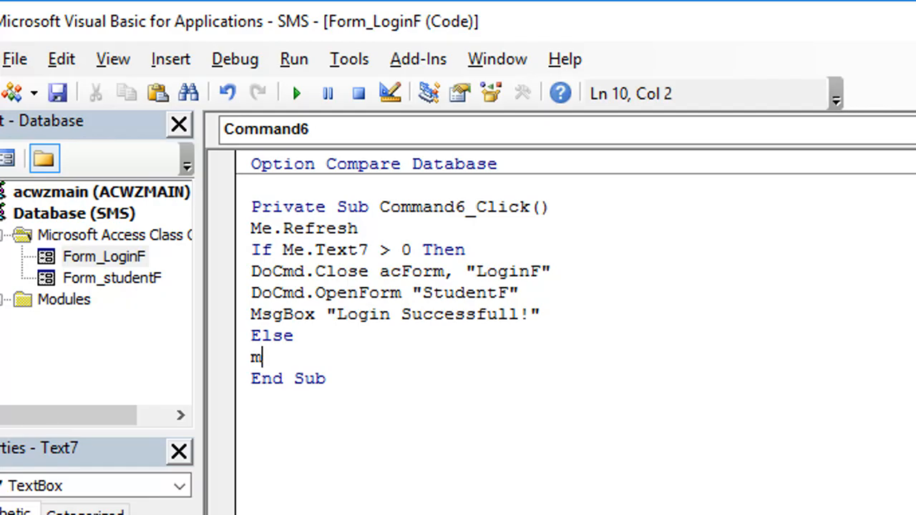
pyautogui.write('msgbox ""')
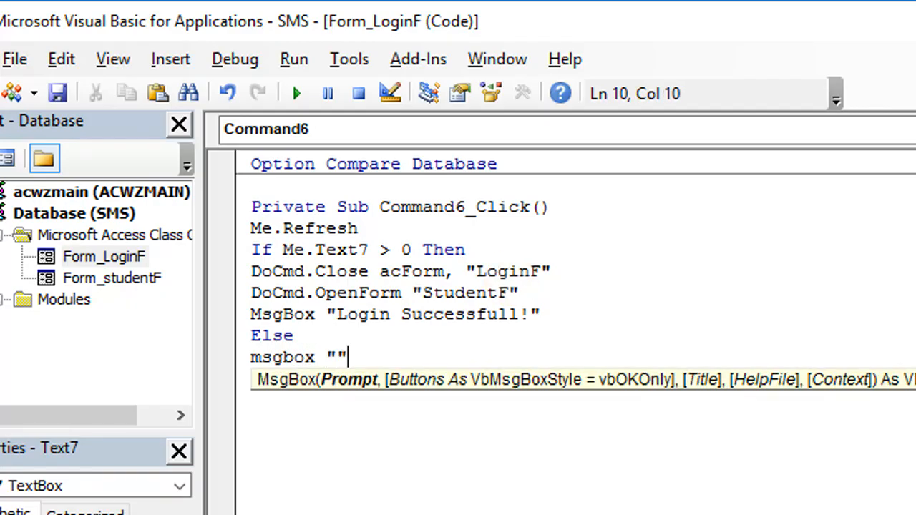
pyautogui.write('LoginF')
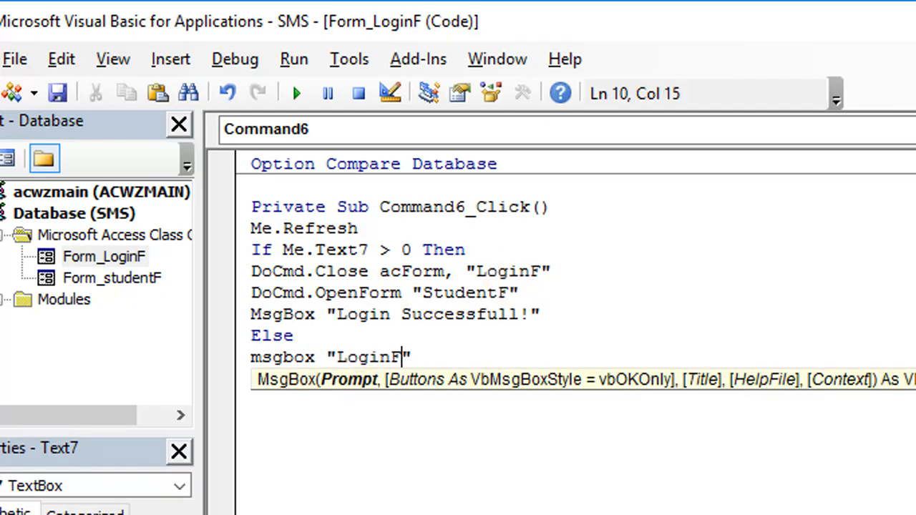
pyautogui.write('ail')
pyautogui.press('Left')
pyautogui.write('Ch')
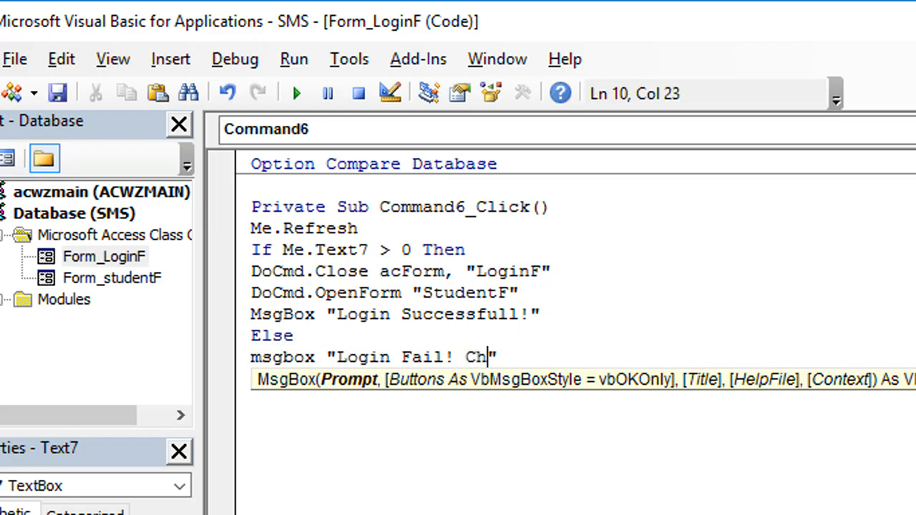
pyautogui.write('eck your credi')
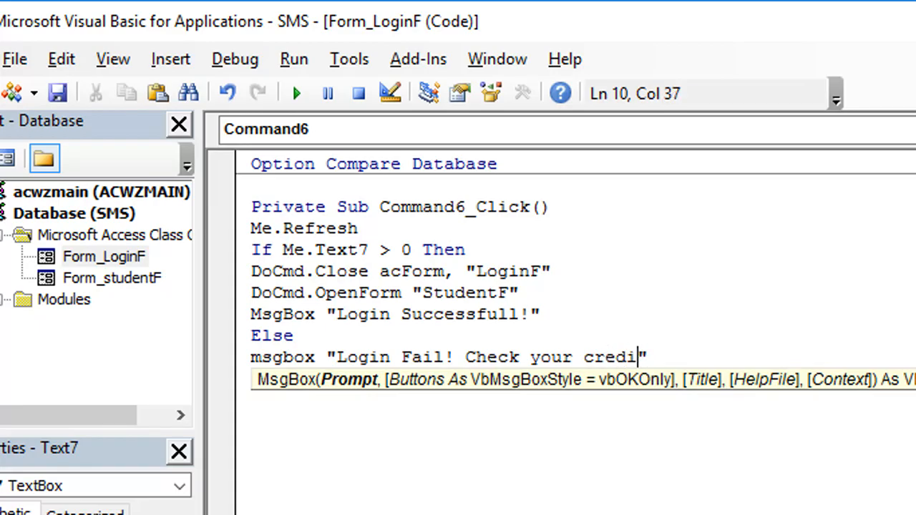
pyautogui.write('nte')
pyautogui.press('BackSpace')
pyautogui.write('ials')
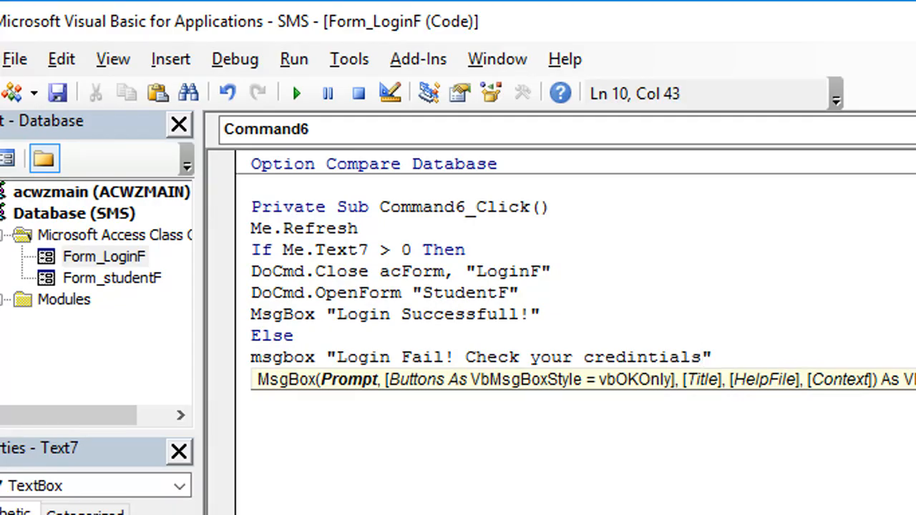
pyautogui.write(' or Contact Admi')
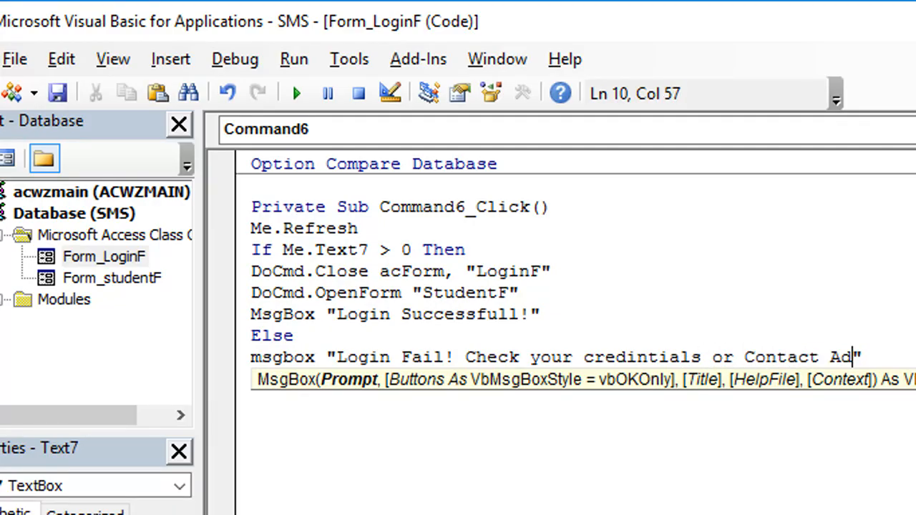
pyautogui.write('n')
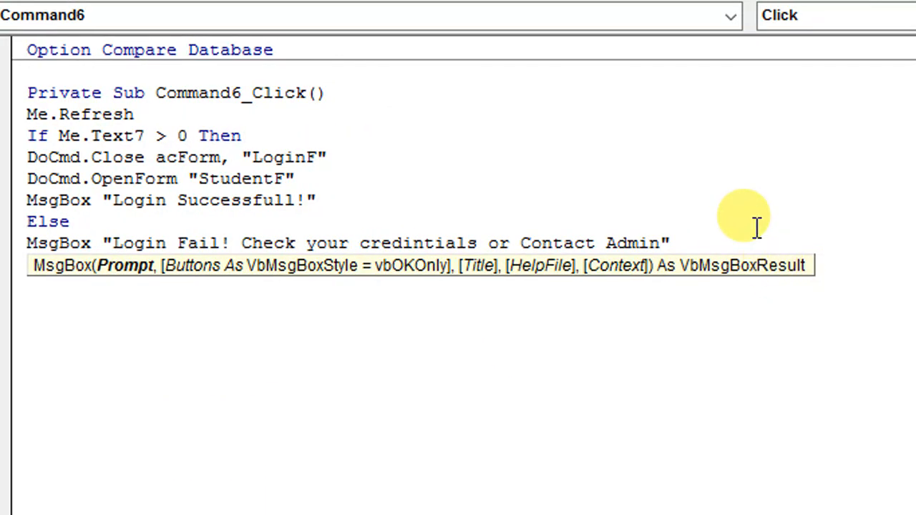
pyautogui.click(754, 227)
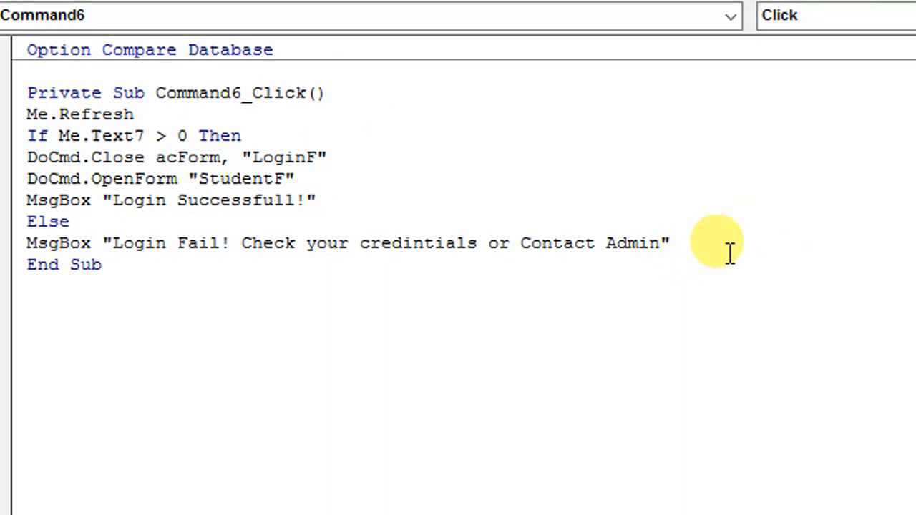
pyautogui.click(730, 241)
# - Close the block with End If before End Sub
pyautogui.press('Return')
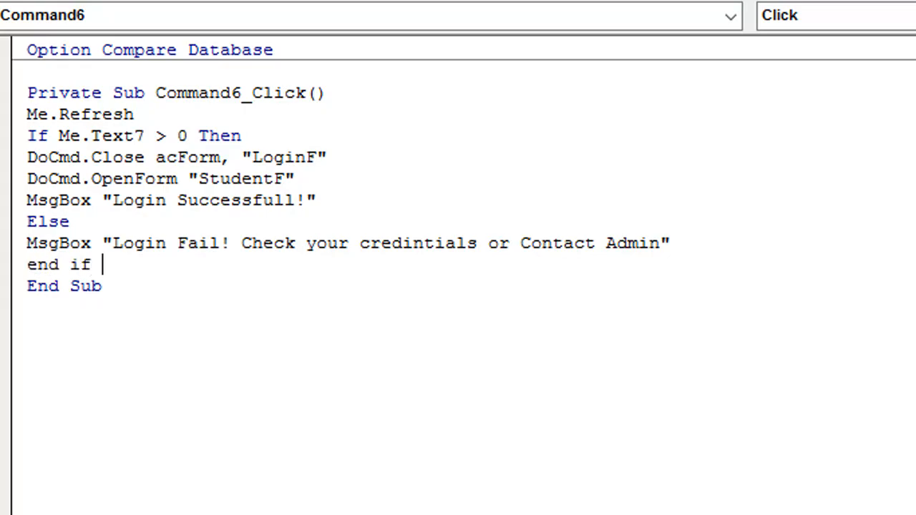
pyautogui.write('end if')
pyautogui.press('Return')
pyautogui.press('BackSpace')
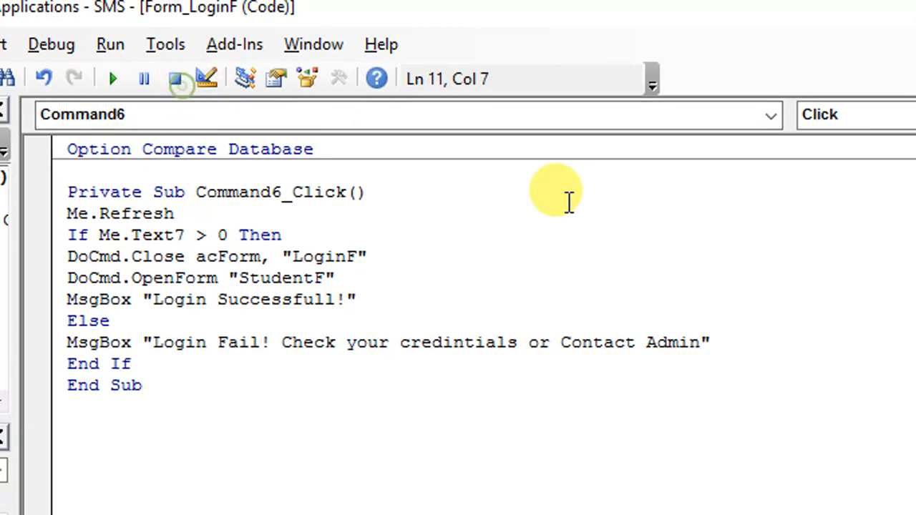
pyautogui.click(734, 25)
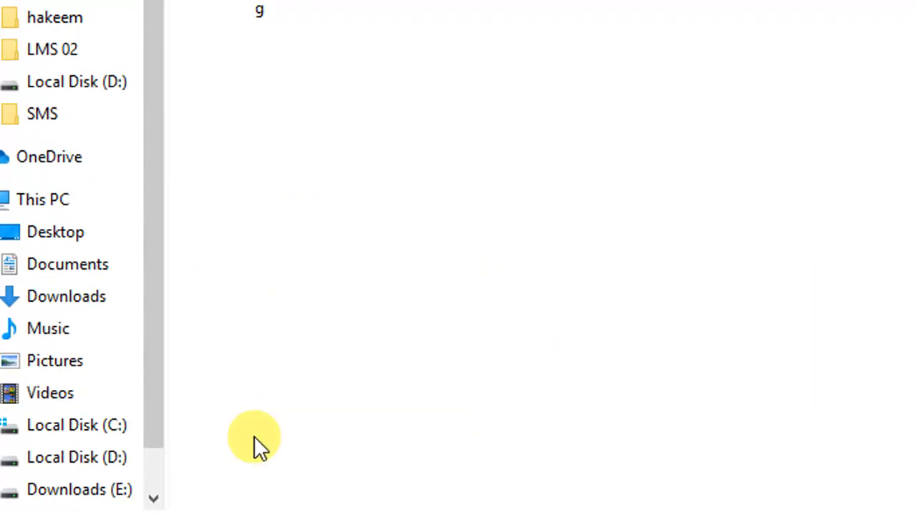
pyautogui.moveTo(324, 495)
pyautogui.click(147, 327)
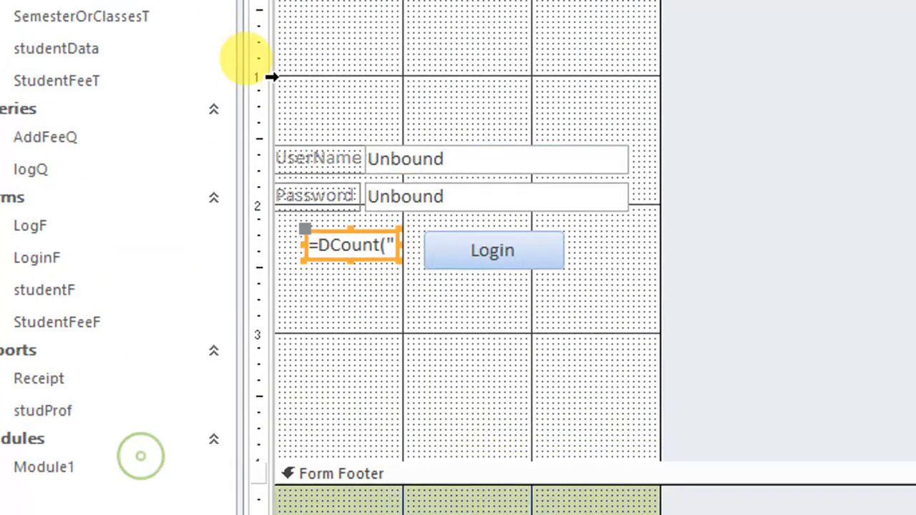
pyautogui.rightClick(377, 117)
pyautogui.click(422, 138)
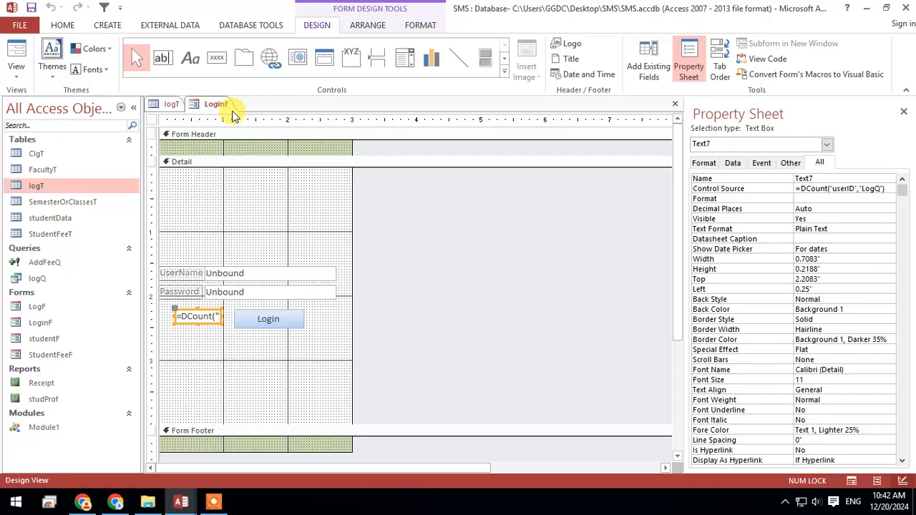
pyautogui.click(1, 29)
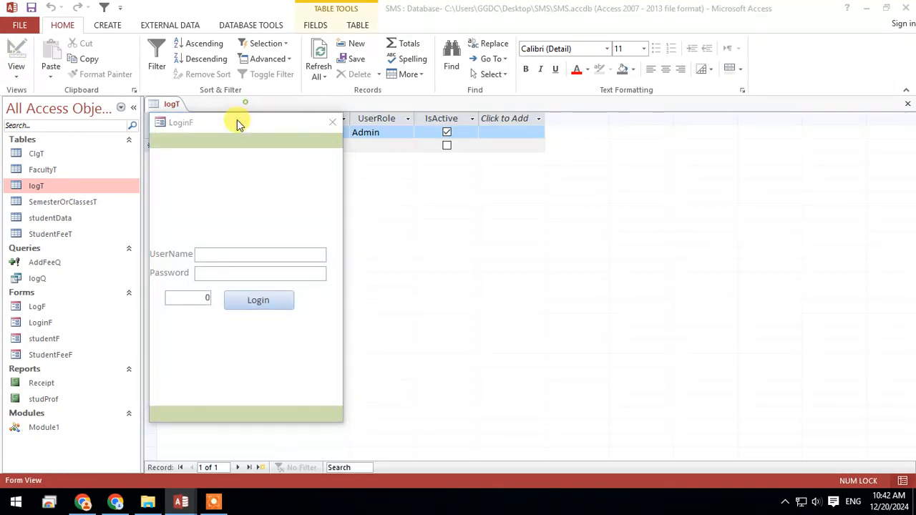
pyautogui.moveTo(236, 122); pyautogui.dragTo(458, 116)
pyautogui.click(787, 274)
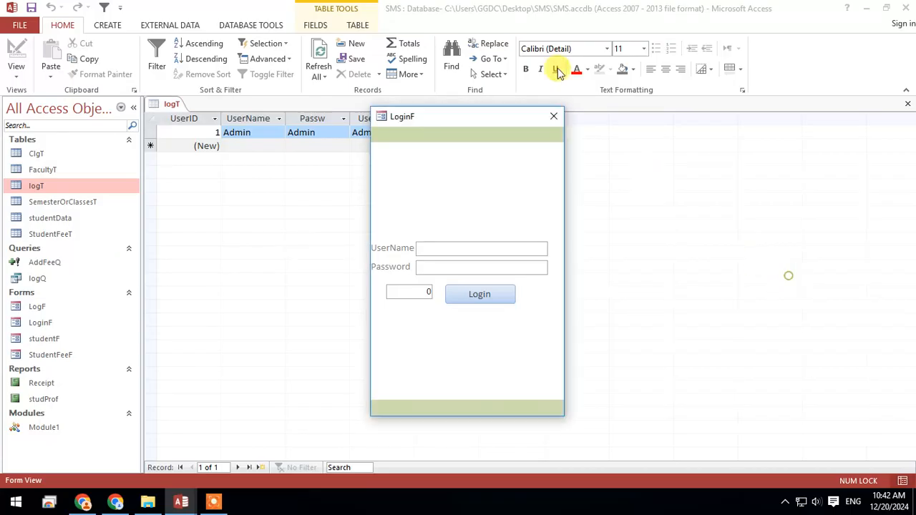
pyautogui.click(744, 315)
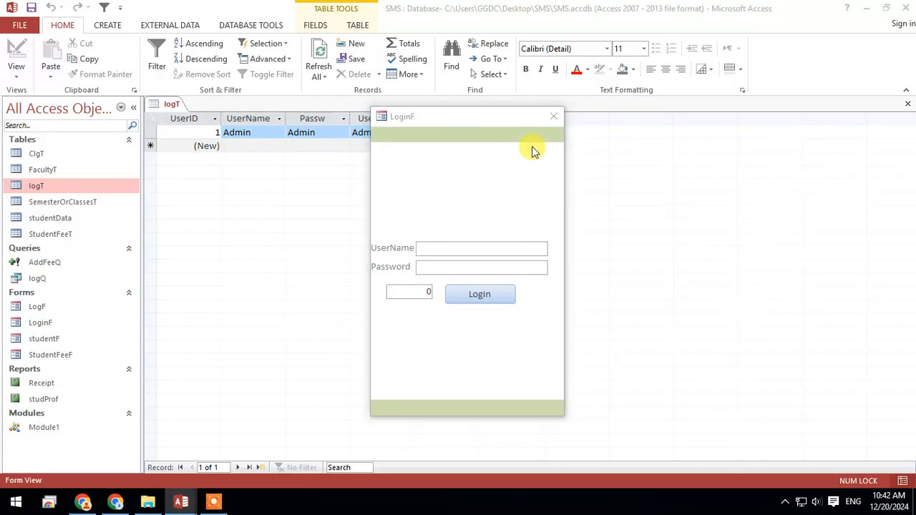
pyautogui.click(554, 116)
pyautogui.rightClick(160, 100)
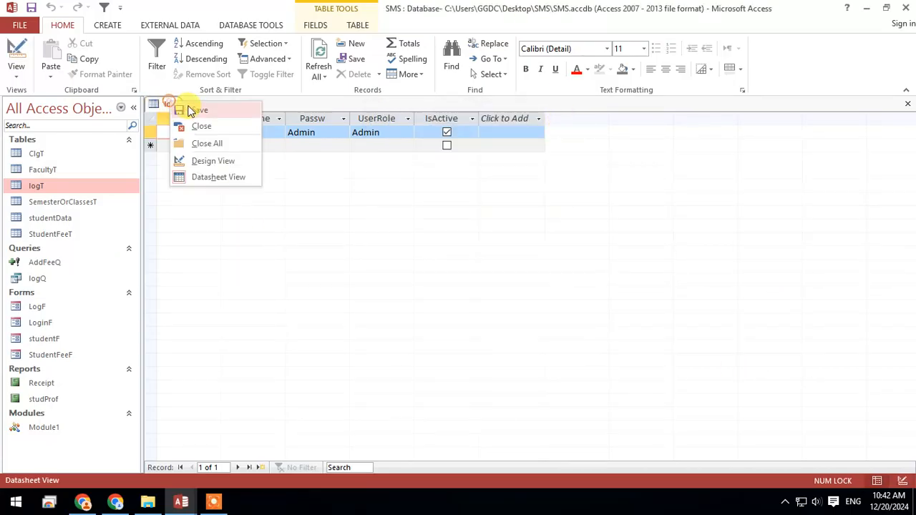
pyautogui.click(202, 125)
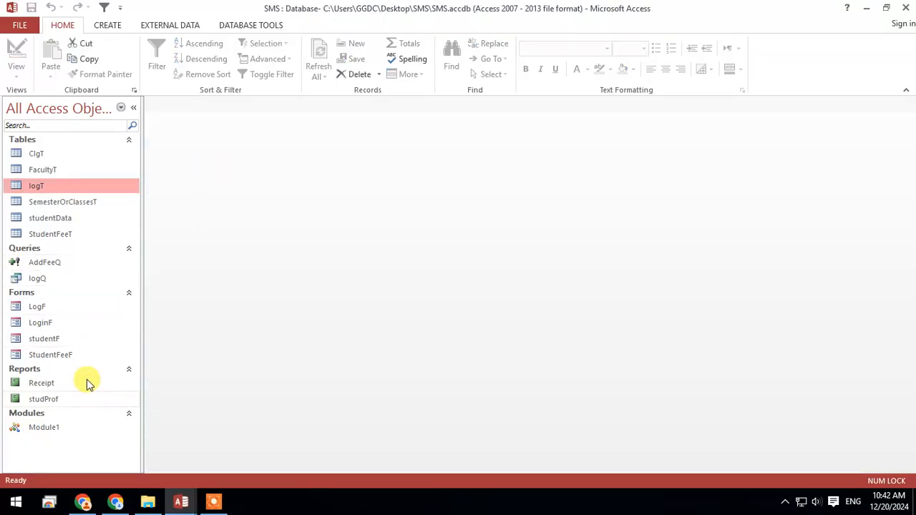
# - Open the LoginF form in Design view
pyautogui.click(42, 324)
pyautogui.rightClick(43, 324)
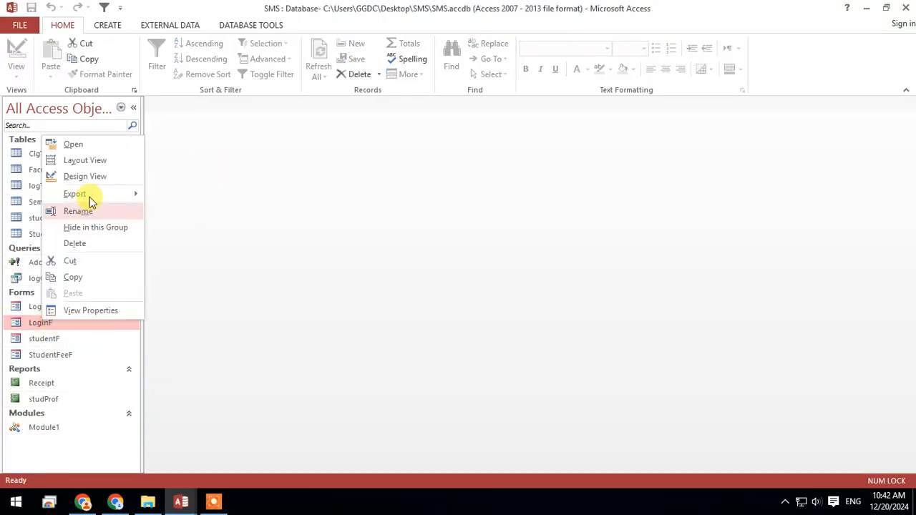
pyautogui.click(117, 175)
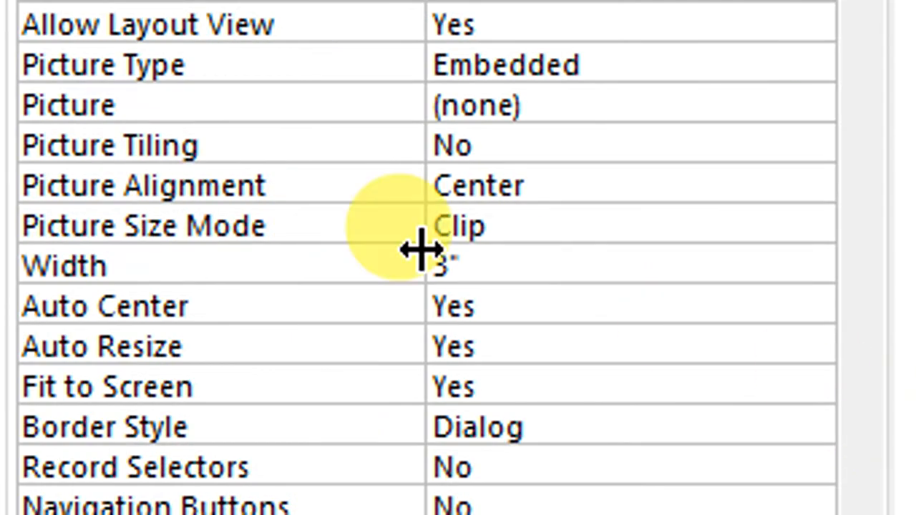
# - Set the form's Close Button and Control Box properties to No
pyautogui.scroll(-2, 408, 241)
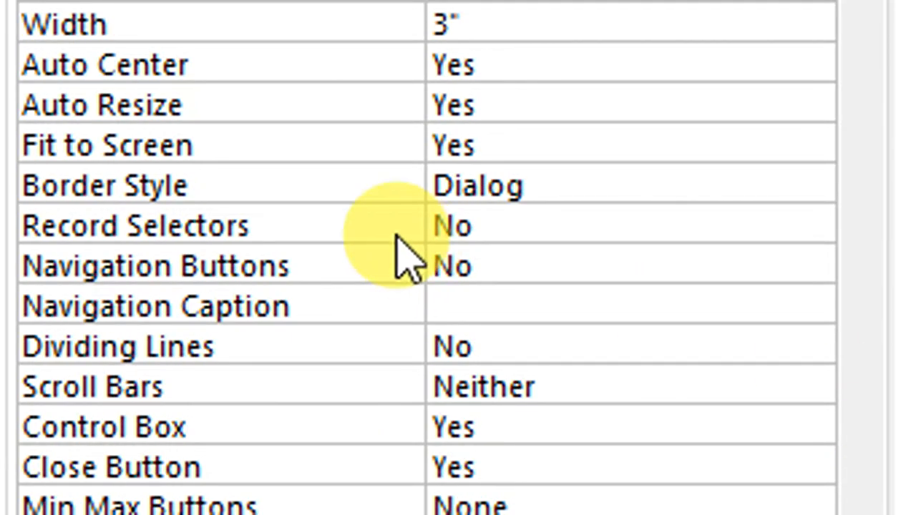
pyautogui.scroll(2, 401, 239)
pyautogui.scroll(-3, 374, 210)
pyautogui.scroll(-1, 387, 232)
pyautogui.scroll(1, 386, 233)
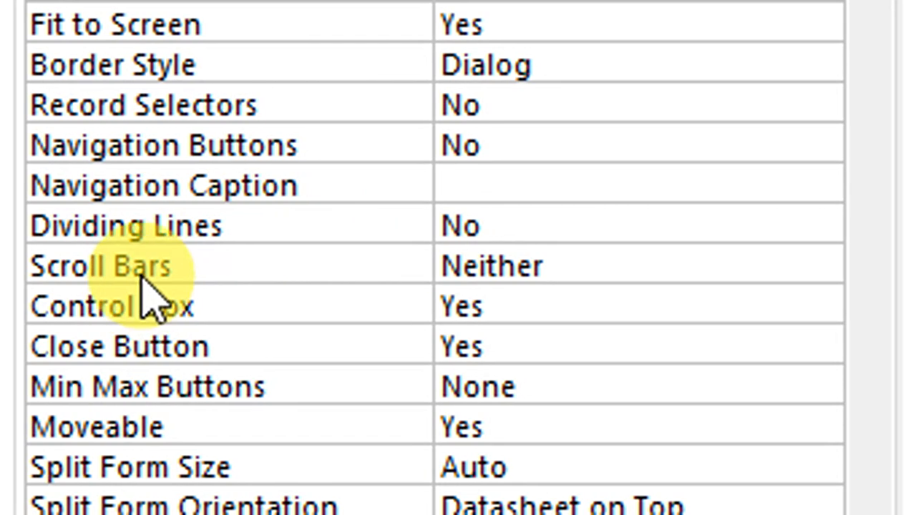
pyautogui.click(461, 346)
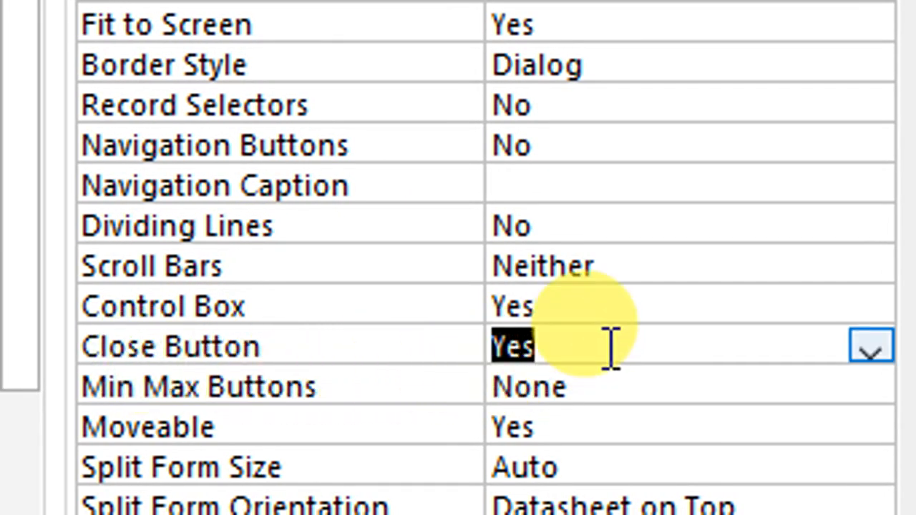
pyautogui.click(608, 348)
pyautogui.doubleClick(608, 347)
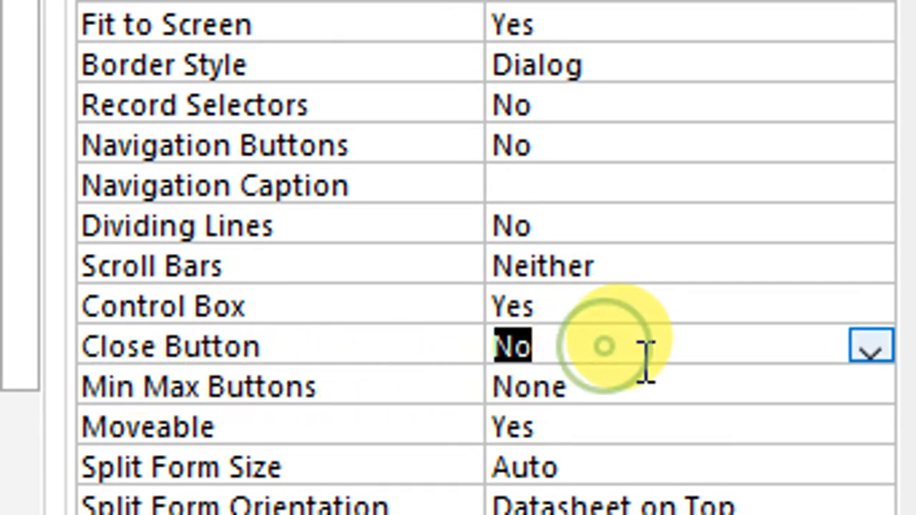
pyautogui.doubleClick(547, 309)
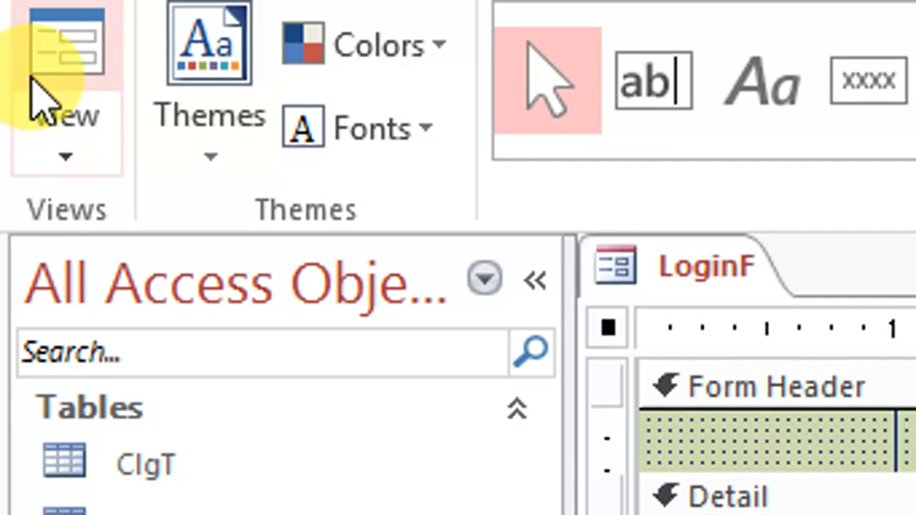
# - Switch LoginF to Form View and move its window to the right
pyautogui.click(32, 82)
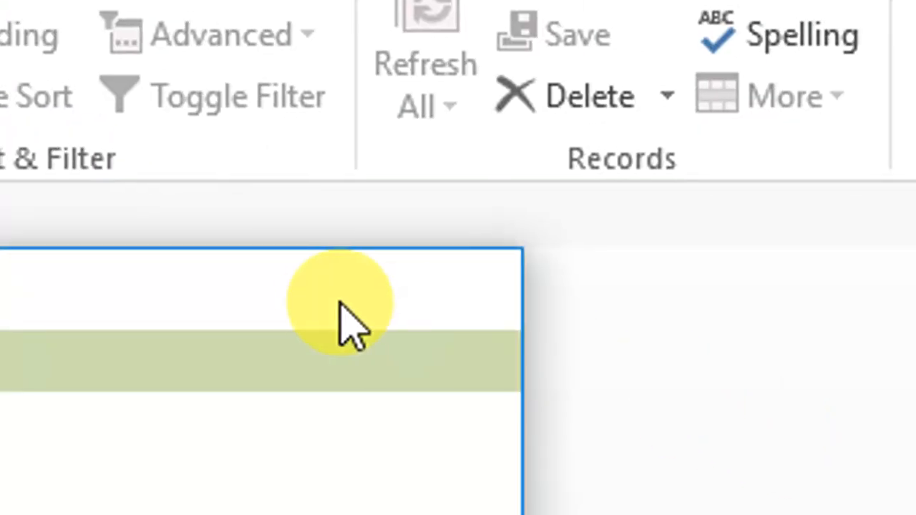
pyautogui.moveTo(339, 300); pyautogui.dragTo(777, 299)
pyautogui.click(759, 221)
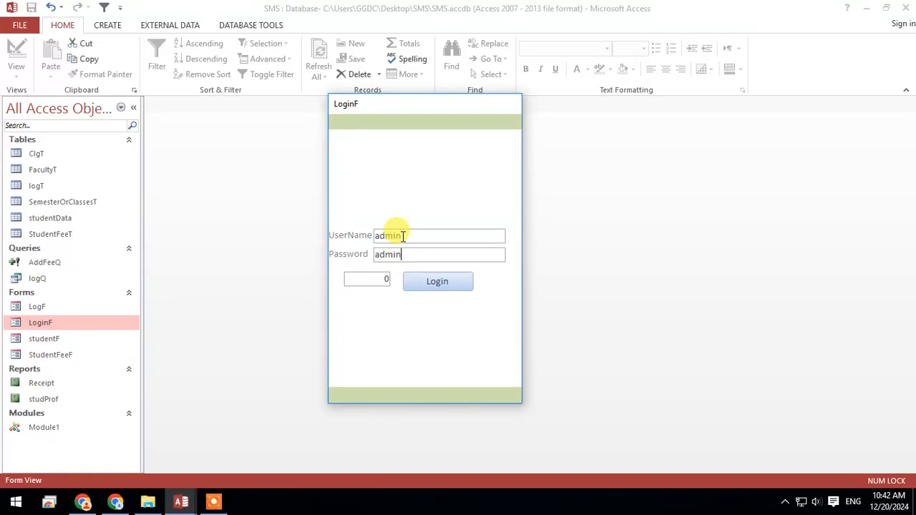
# - Log in with valid credentials, save the design, dismiss Login Successfull!, and close StudentF
pyautogui.click(466, 285)
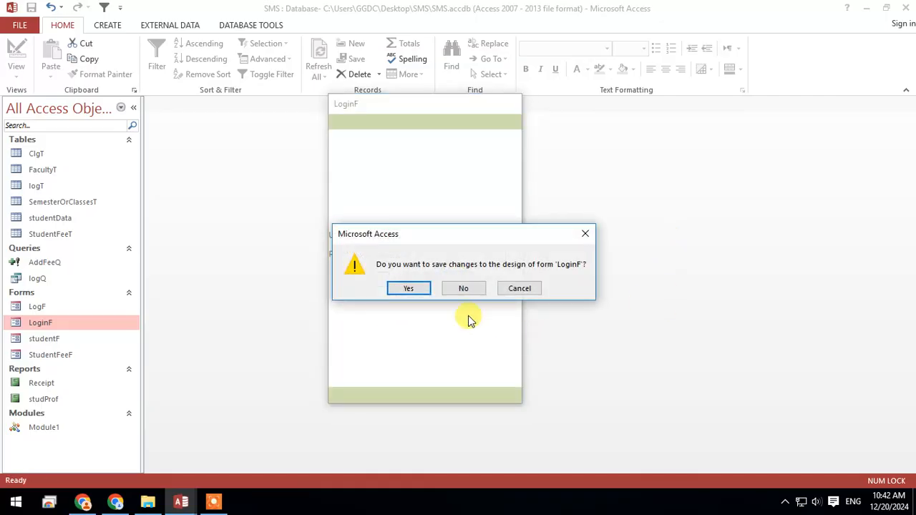
pyautogui.click(410, 290)
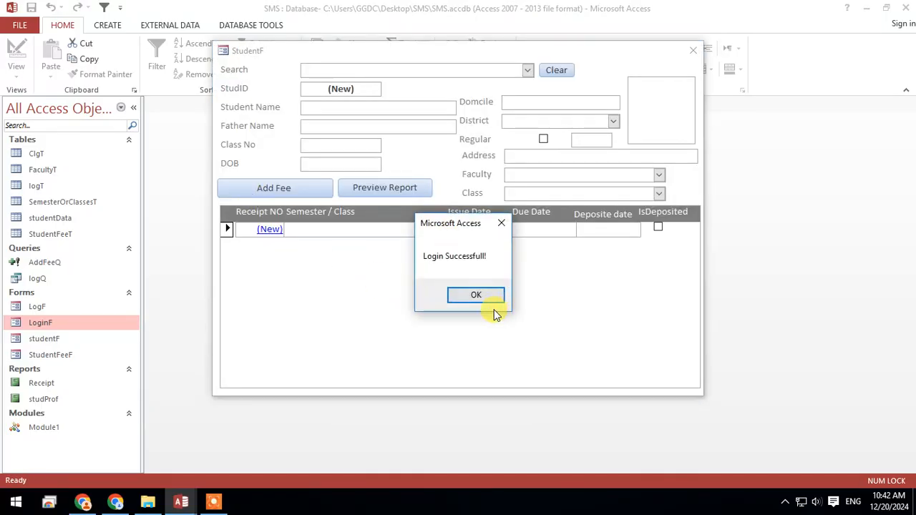
pyautogui.click(484, 299)
pyautogui.moveTo(446, 58); pyautogui.dragTo(397, 100)
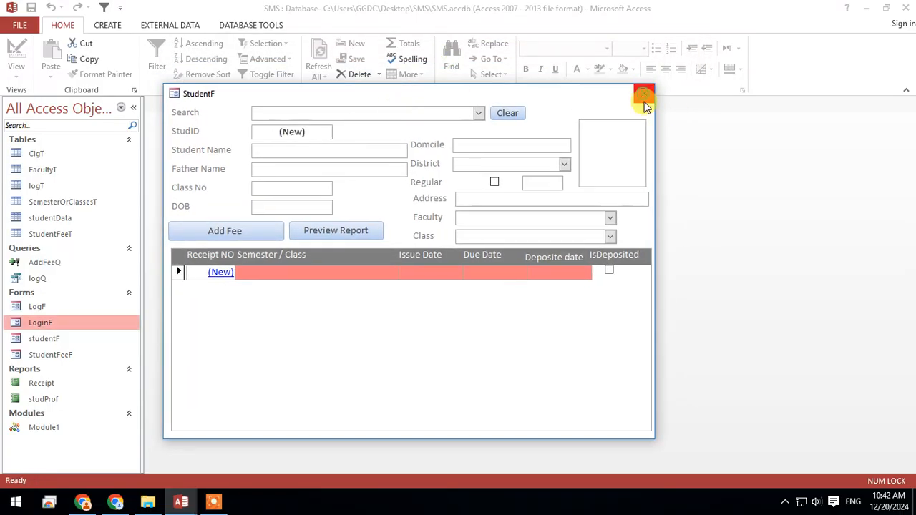
pyautogui.click(644, 94)
# - Reopen LoginF, try a wrong password, and dismiss the Login Fail! message
pyautogui.doubleClick(54, 325)
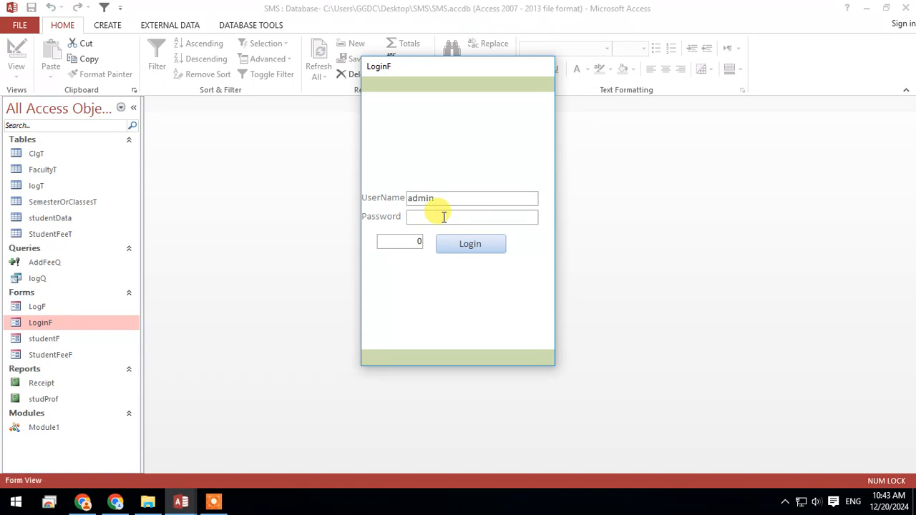
pyautogui.click(465, 247)
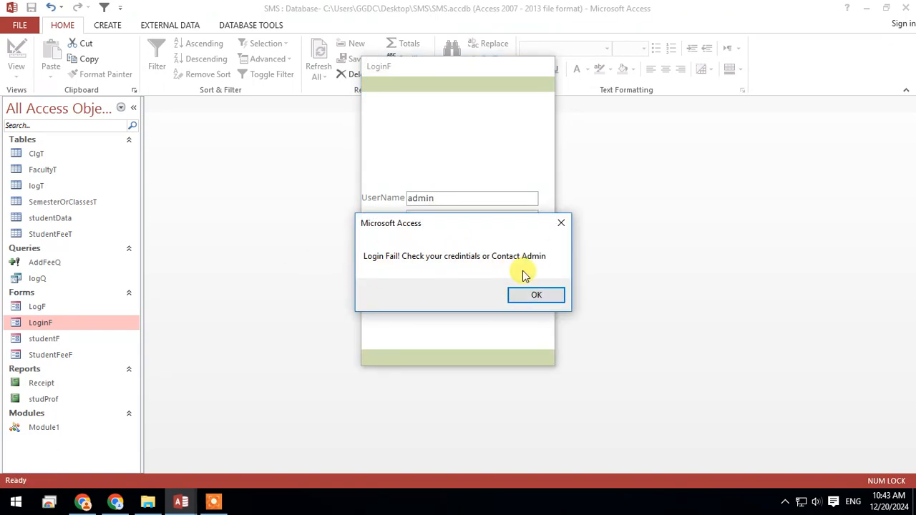
pyautogui.click(542, 295)
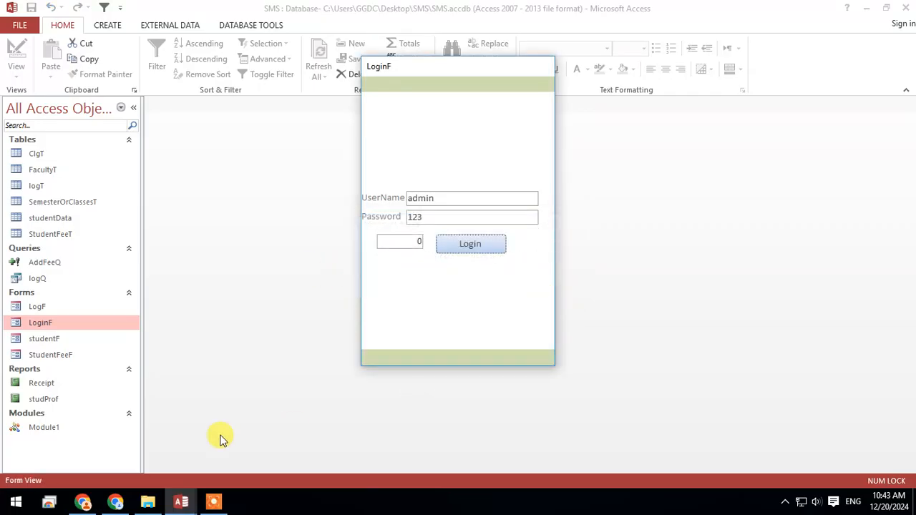
pyautogui.click(214, 502)
# - Add vbCritical to the Login Fail MsgBox and close the If block with End If
pyautogui.moveTo(238, 489)
pyautogui.click(246, 469)
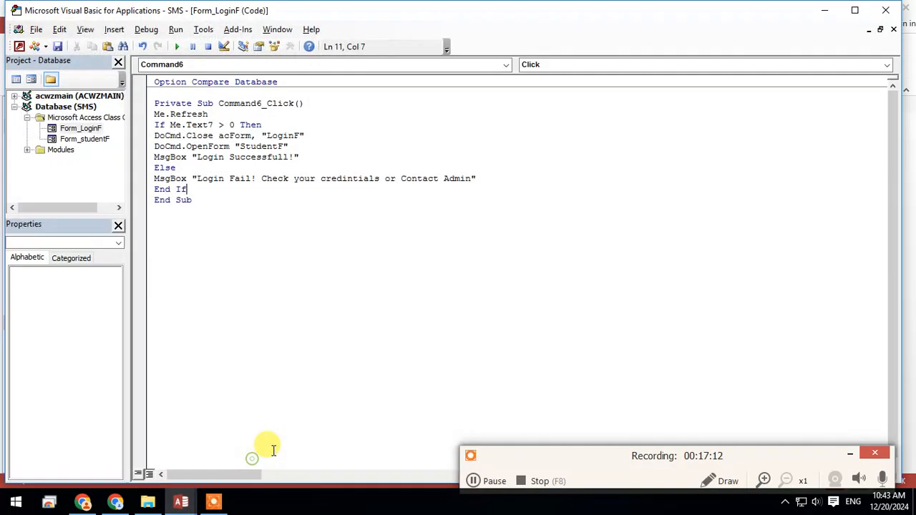
pyautogui.write(', vbin')
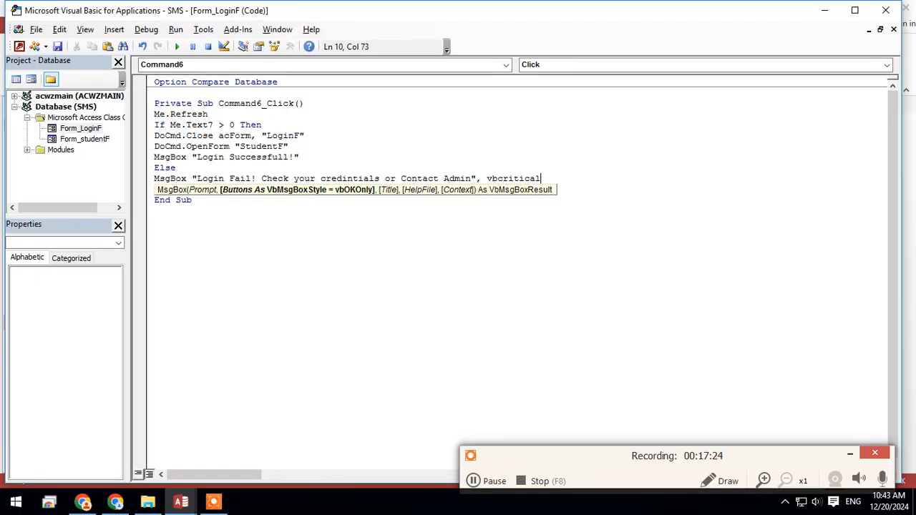
pyautogui.press('Return')
pyautogui.write('End If')
pyautogui.click(450, 286)
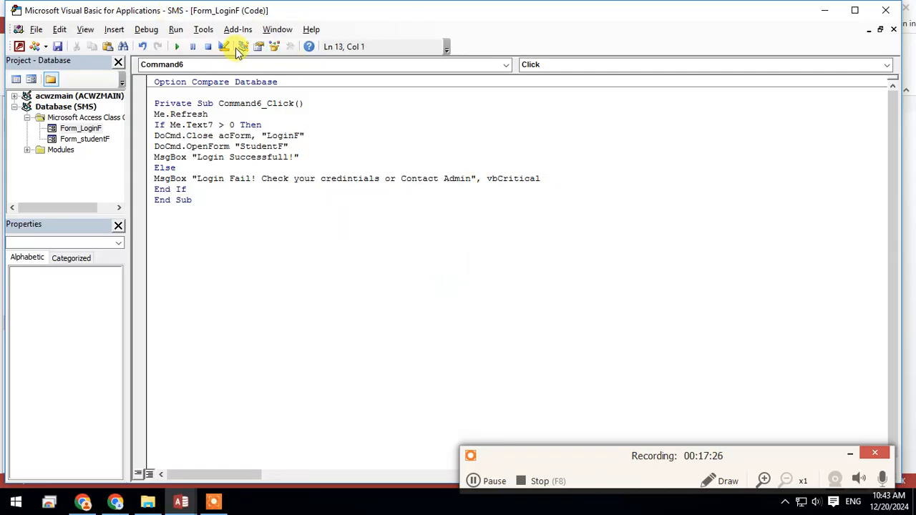
# - Retry the failed login in Access; Login Fail! now shows an error icon
pyautogui.click(827, 11)
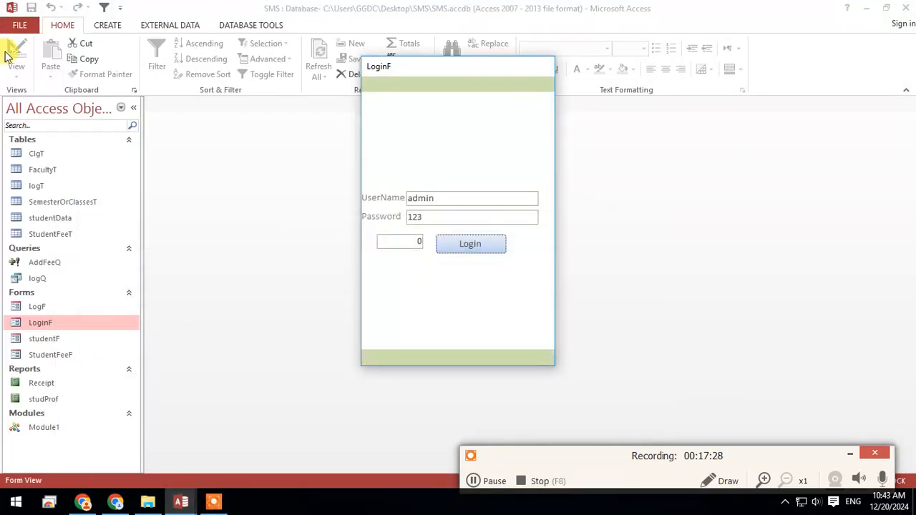
pyautogui.rightClick(465, 72)
pyautogui.rightClick(476, 71)
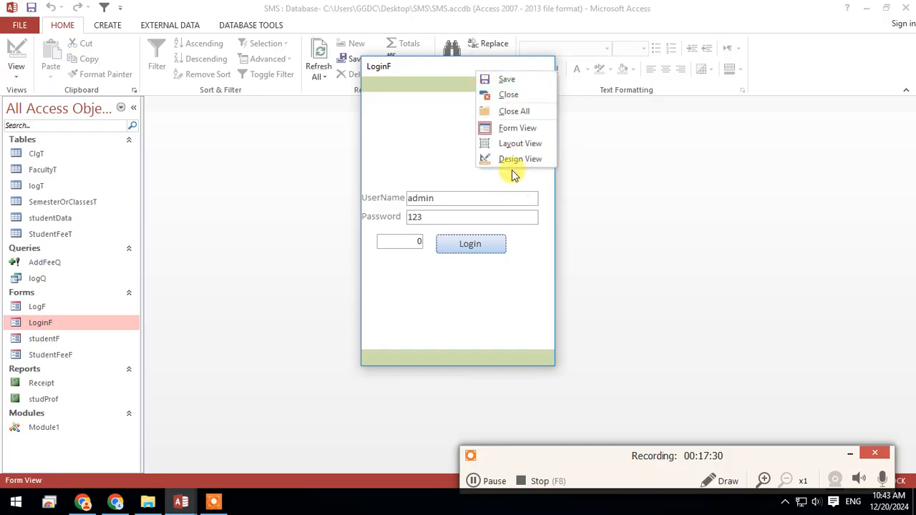
pyautogui.click(469, 243)
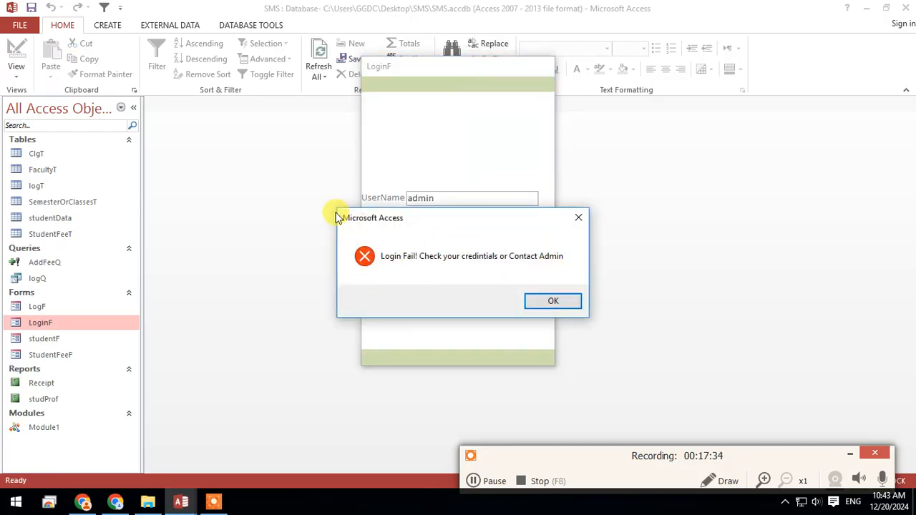
pyautogui.click(552, 301)
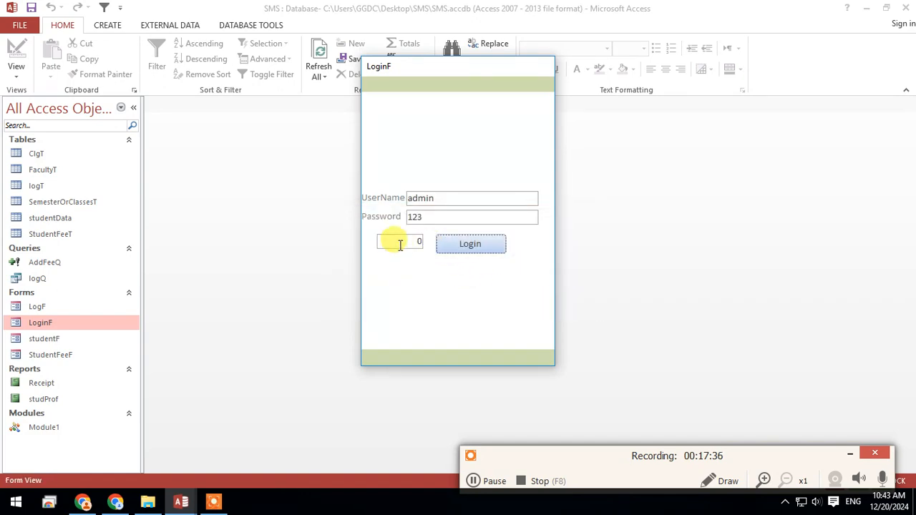
pyautogui.rightClick(437, 286)
# - Put LoginF in Design view without the property sheet and open logQ in Design view
pyautogui.click(510, 324)
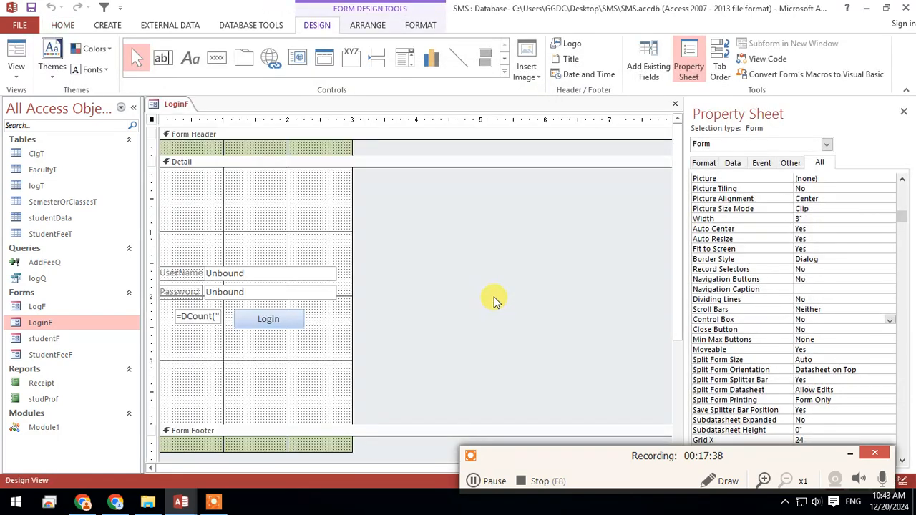
pyautogui.click(903, 112)
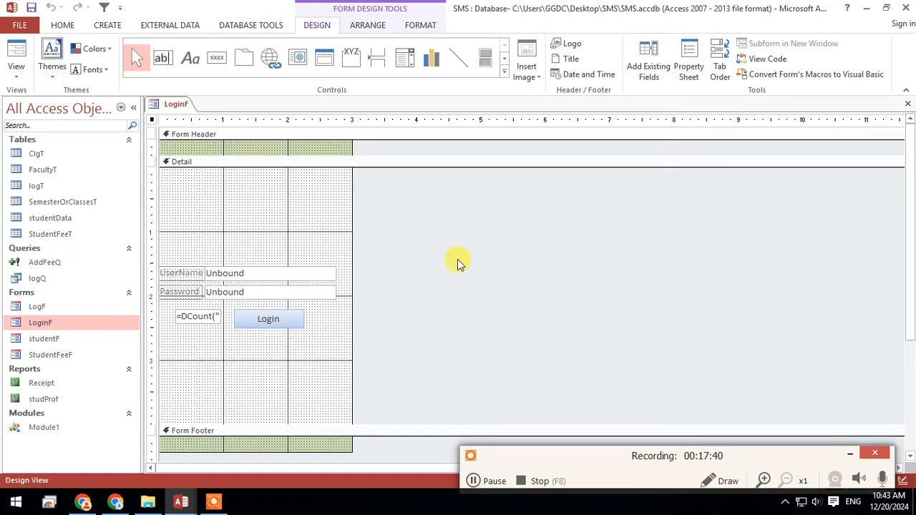
pyautogui.rightClick(36, 278)
pyautogui.click(107, 303)
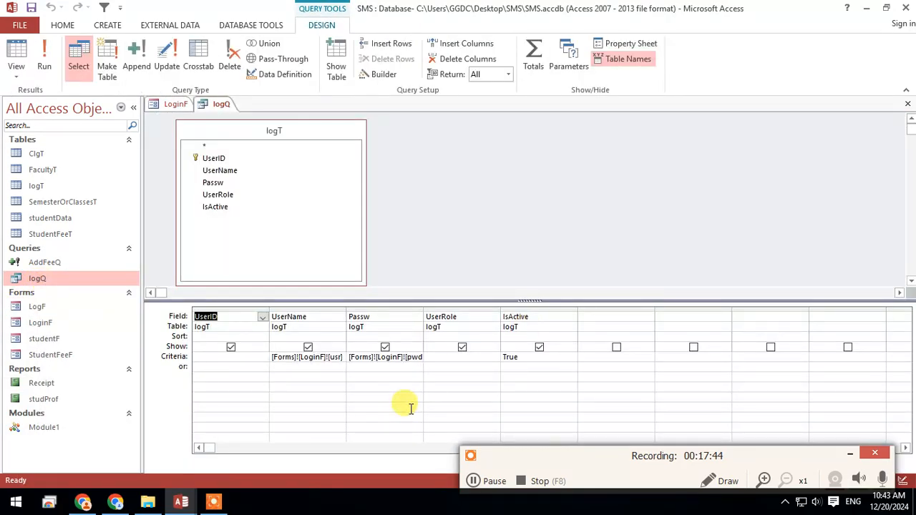
# - Inspect logQ's Passw and IsActive criteria, then close the query
pyautogui.moveTo(425, 308); pyautogui.dragTo(483, 307)
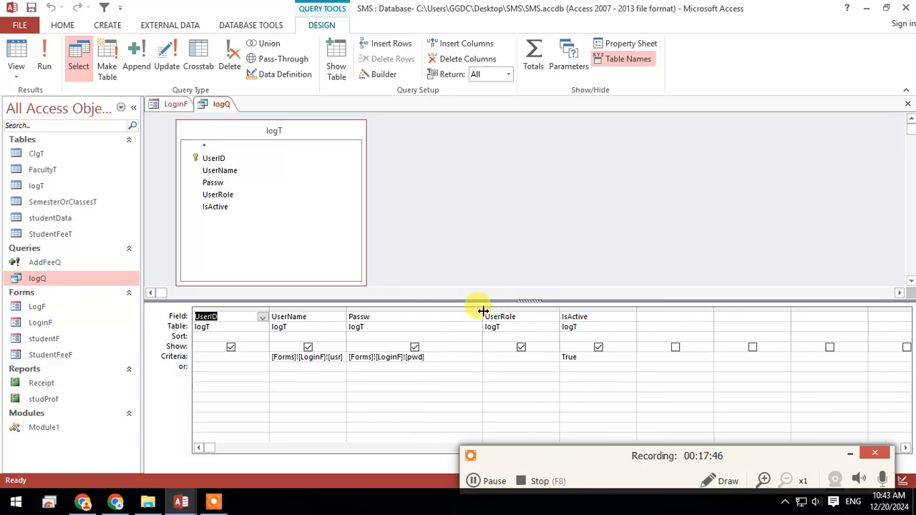
pyautogui.doubleClick(587, 356)
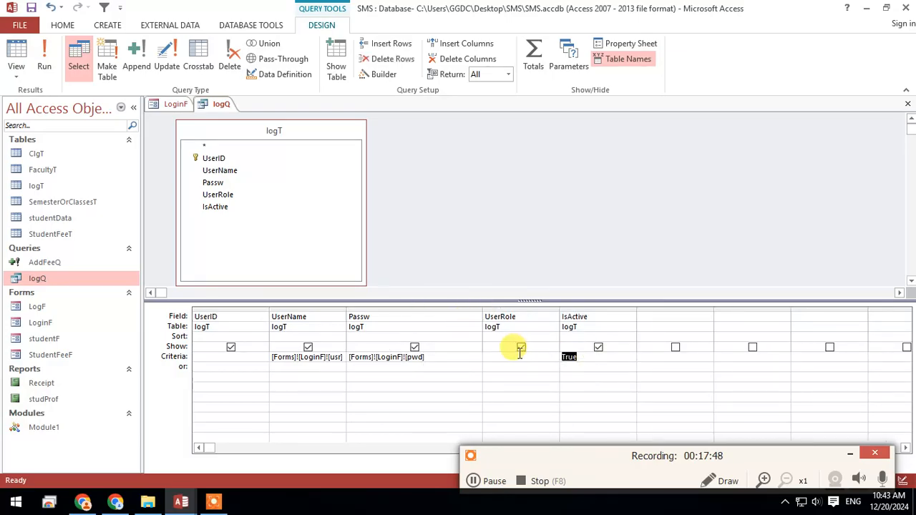
pyautogui.rightClick(228, 93)
pyautogui.rightClick(209, 105)
pyautogui.click(239, 129)
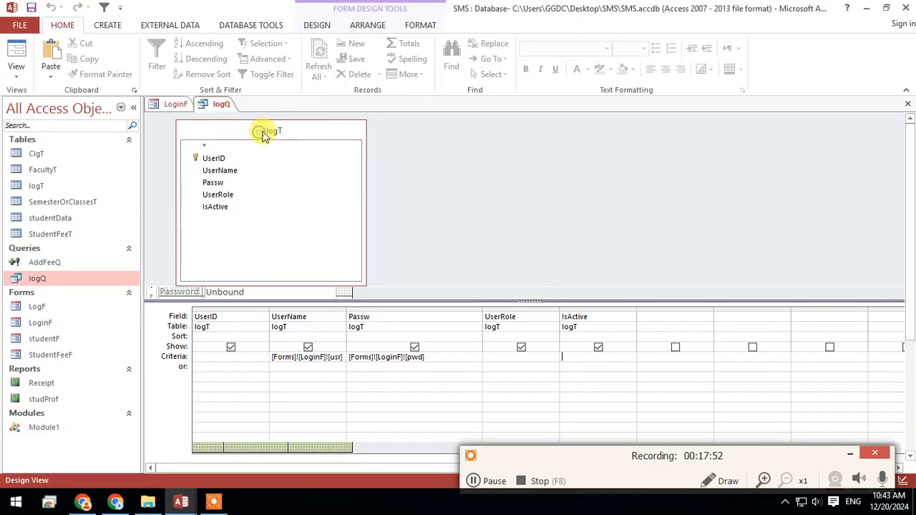
# - Reposition the DCount counter box lower on the LoginF form
pyautogui.click(183, 315)
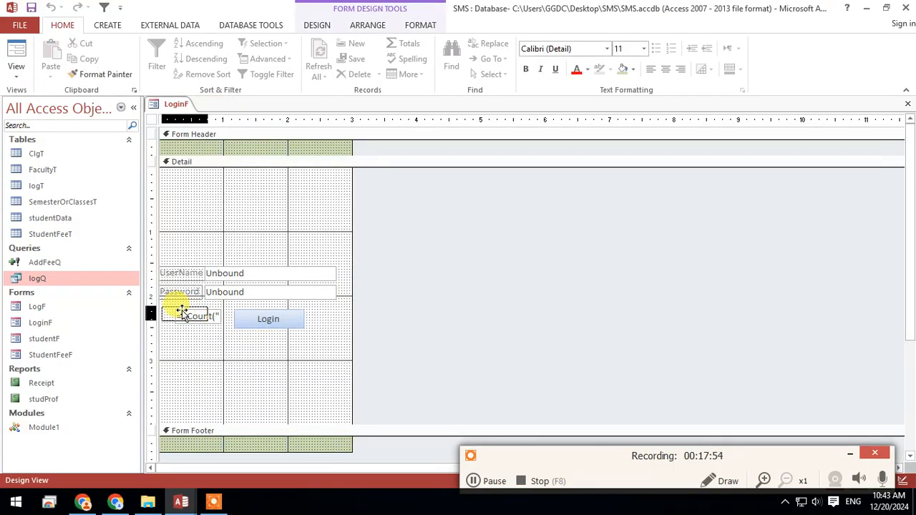
pyautogui.moveTo(179, 308); pyautogui.dragTo(166, 306)
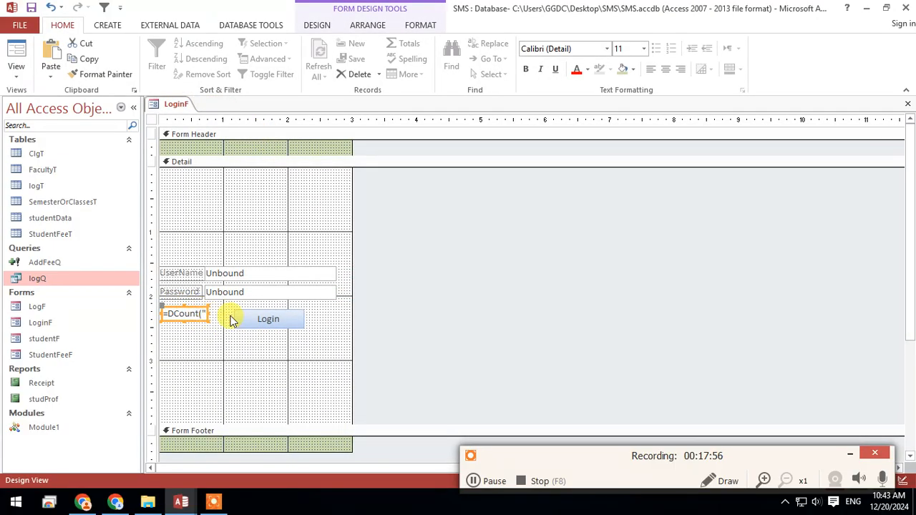
pyautogui.click(242, 354)
pyautogui.moveTo(186, 324); pyautogui.dragTo(321, 356)
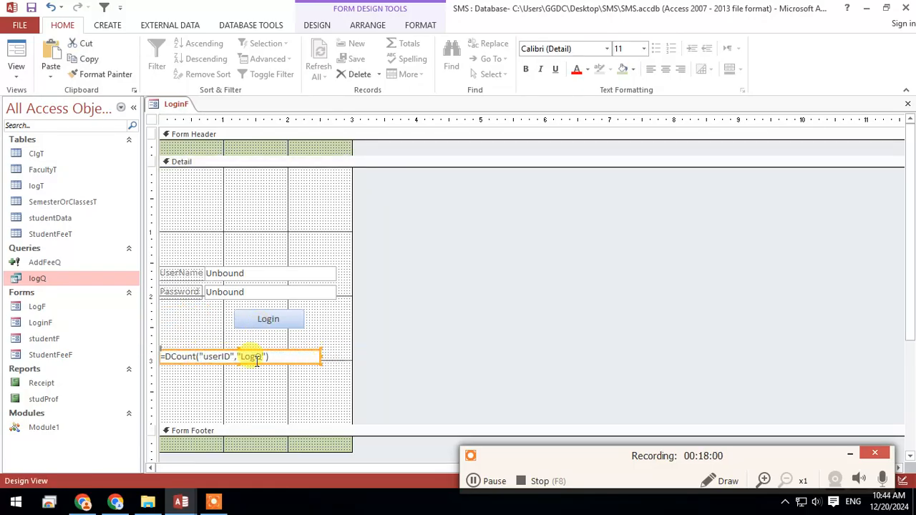
# - Check the studentData and logT table fields before editing the DCount expression
pyautogui.click(264, 356)
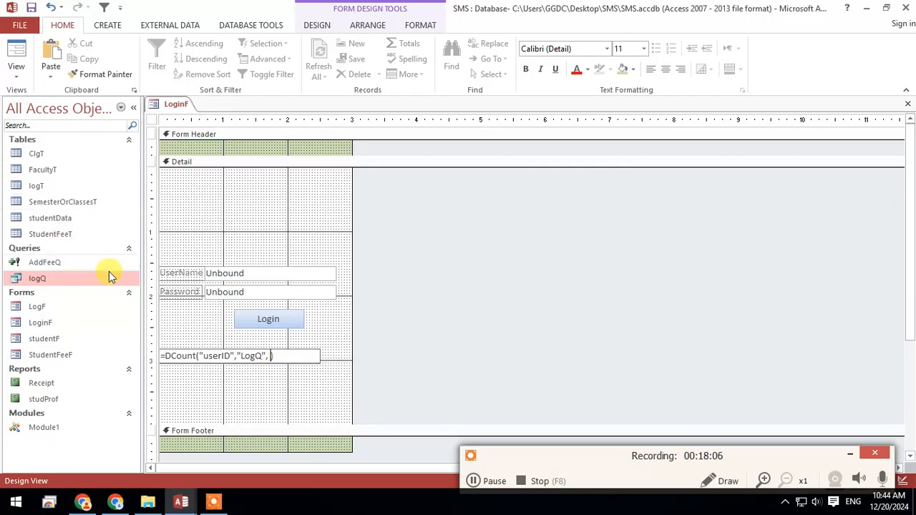
pyautogui.doubleClick(54, 217)
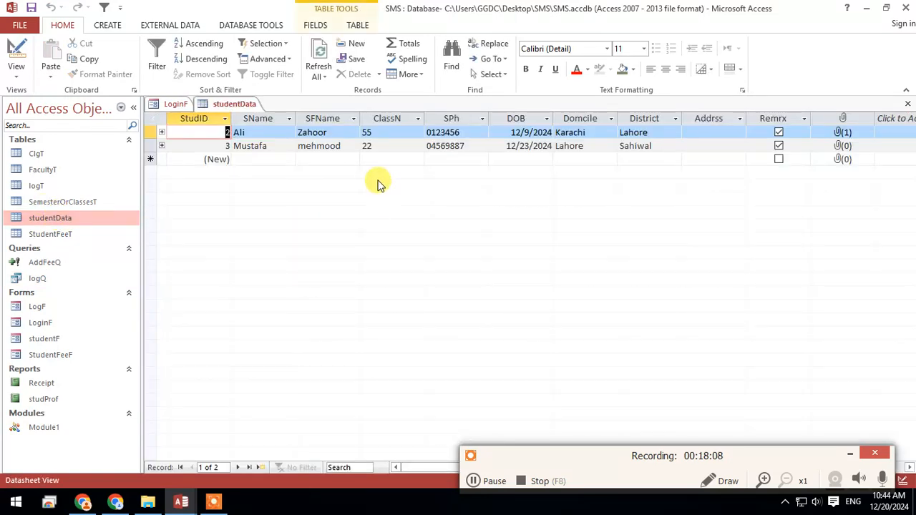
pyautogui.rightClick(219, 109)
pyautogui.click(255, 120)
pyautogui.doubleClick(36, 185)
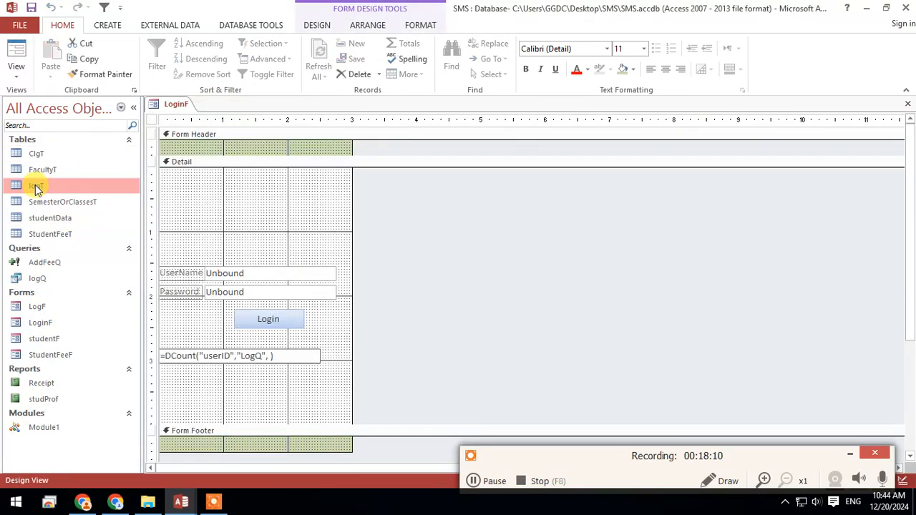
pyautogui.click(173, 104)
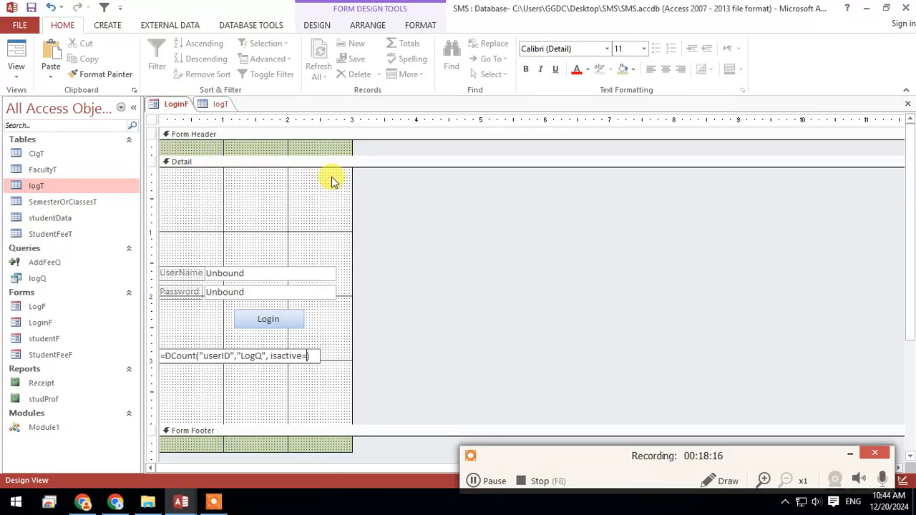
# - Add True after isactive= in the DCount expression; the form preview shows #Name?
pyautogui.write('true')
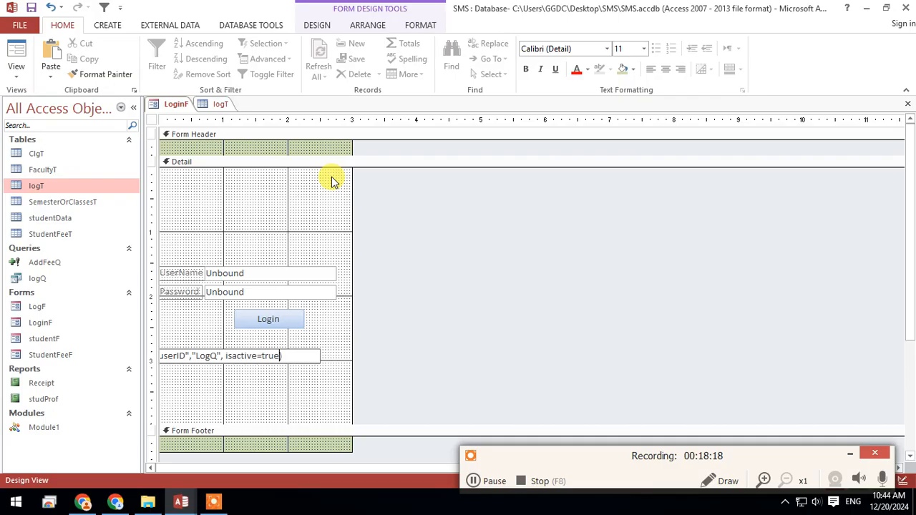
pyautogui.click(309, 421)
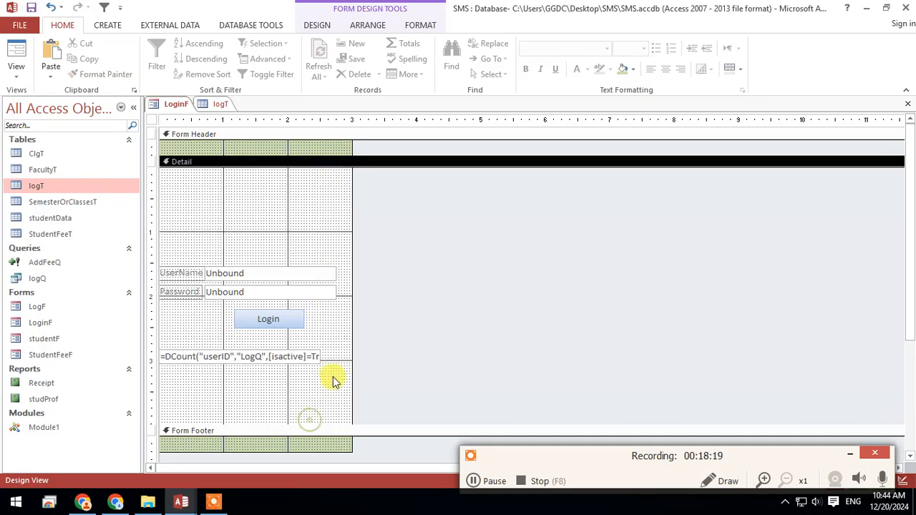
pyautogui.doubleClick(271, 356)
pyautogui.click(275, 356)
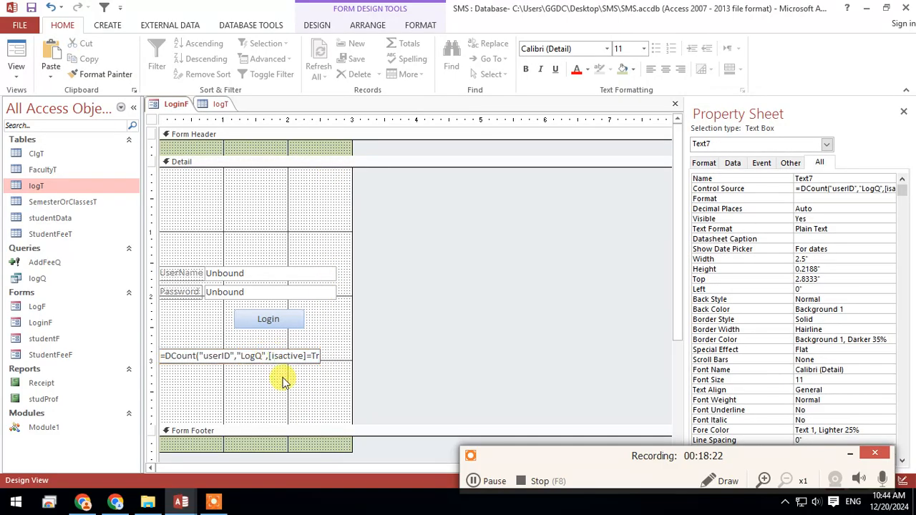
pyautogui.click(312, 385)
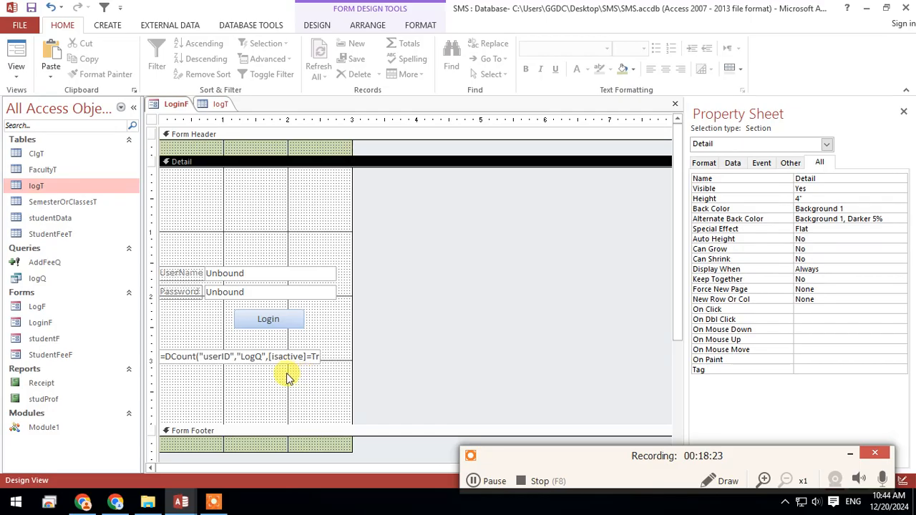
pyautogui.click(17, 55)
pyautogui.rightClick(268, 210)
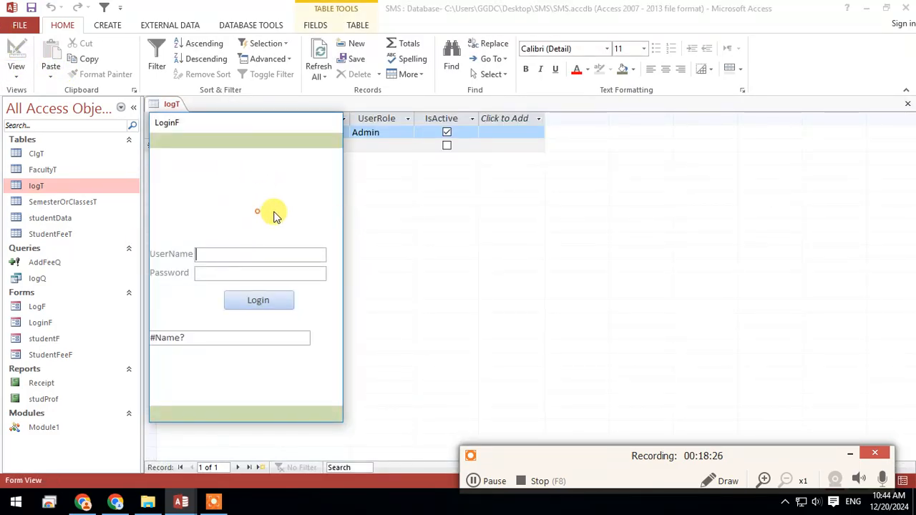
# - Rewrite the counter's DCount criterion as "isactive=" & True in Design view
pyautogui.click(320, 250)
pyautogui.click(273, 355)
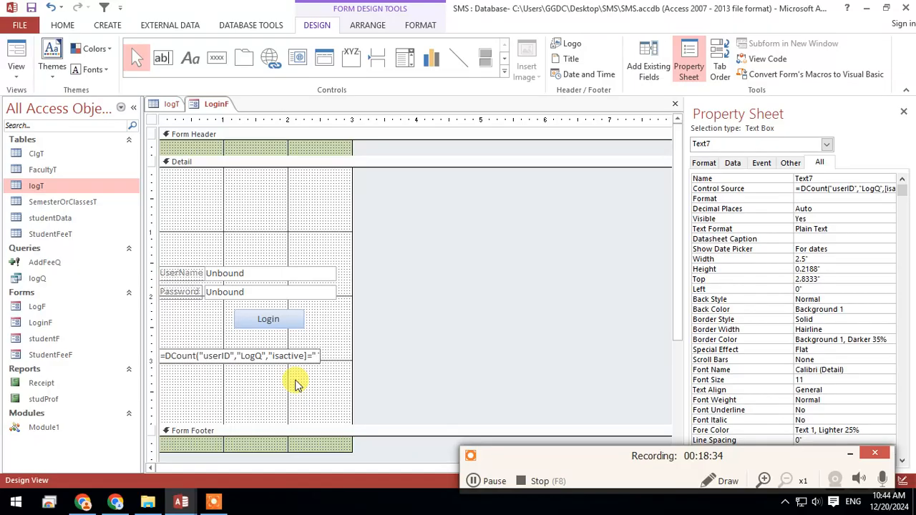
pyautogui.write('& True')
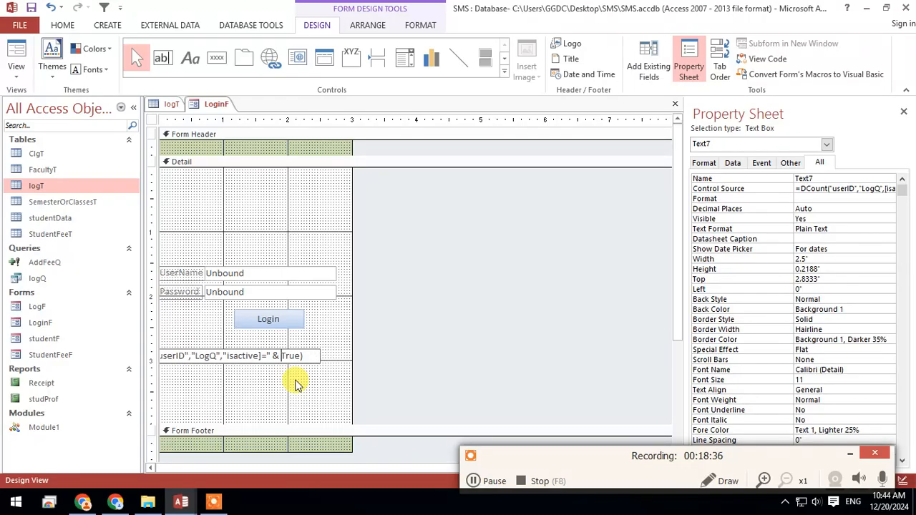
pyautogui.click(289, 398)
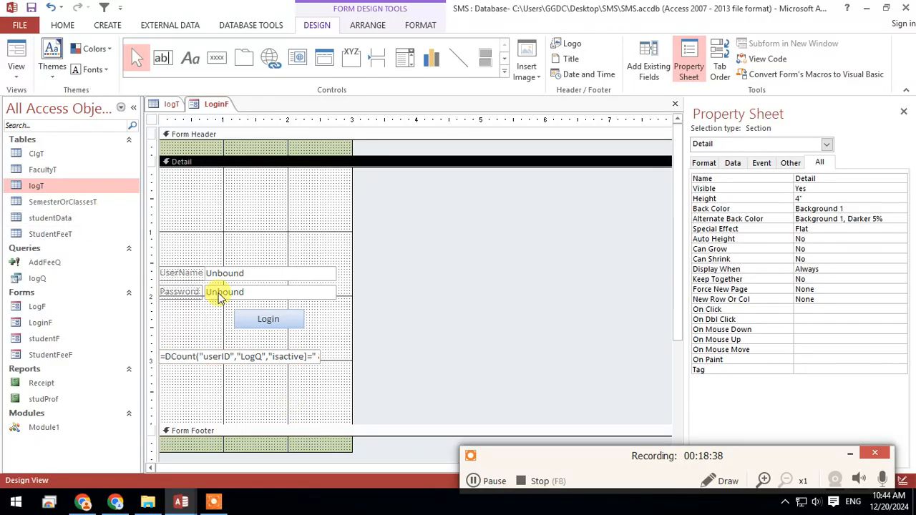
pyautogui.click(307, 358)
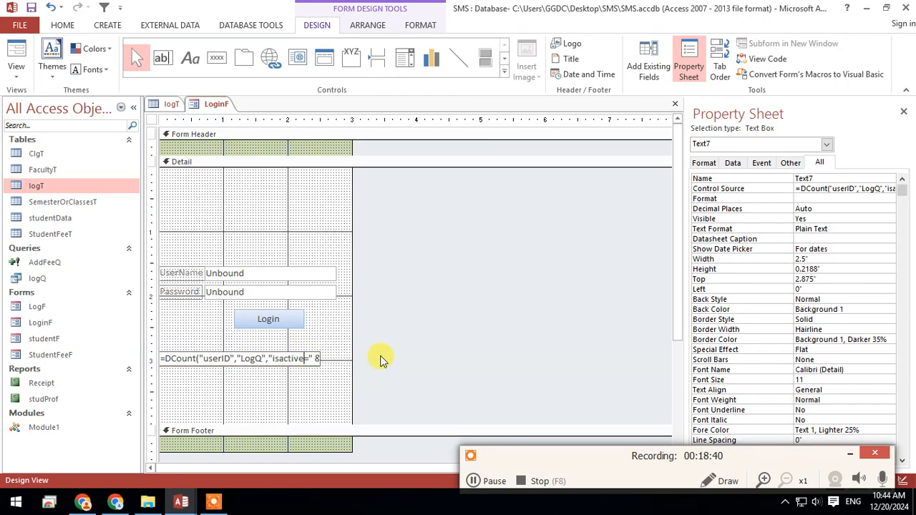
pyautogui.press('Right')
pyautogui.press('Right')
pyautogui.press('Right')
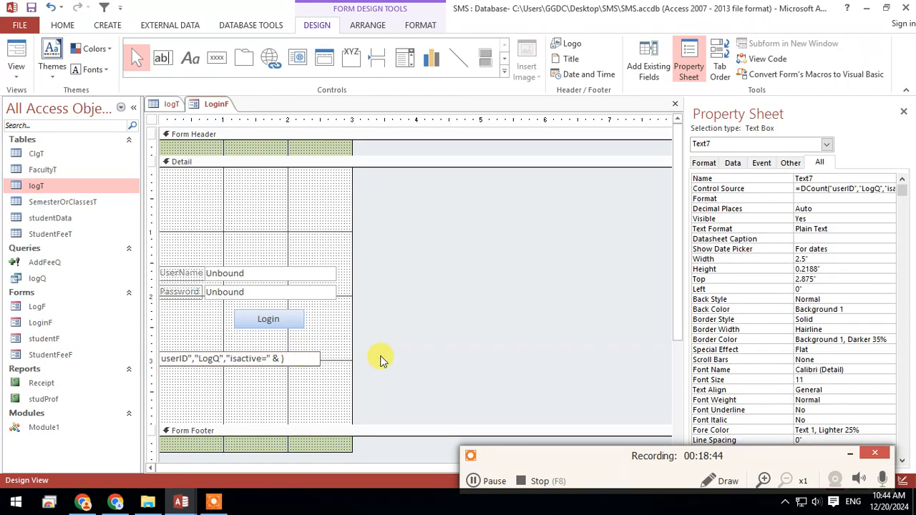
pyautogui.click(349, 372)
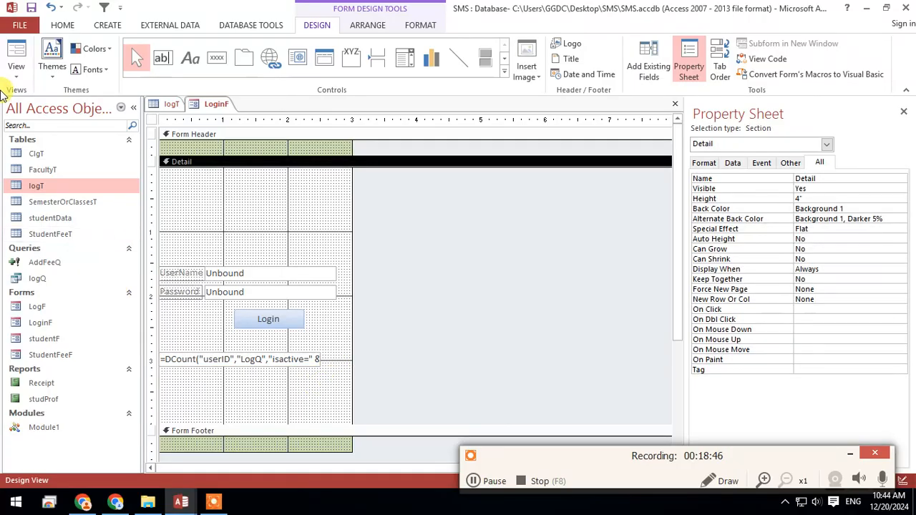
# - Run LoginF, log in successfully, and save the form's design changes
pyautogui.click(17, 53)
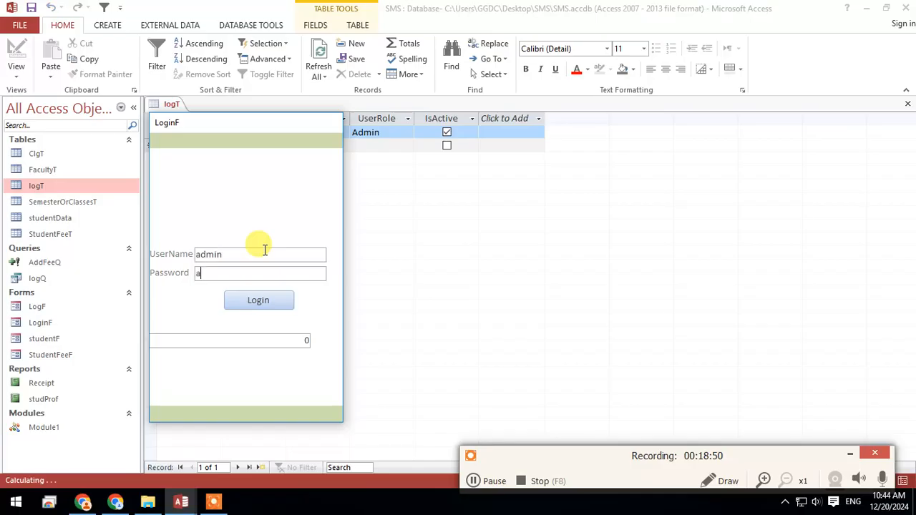
pyautogui.click(259, 301)
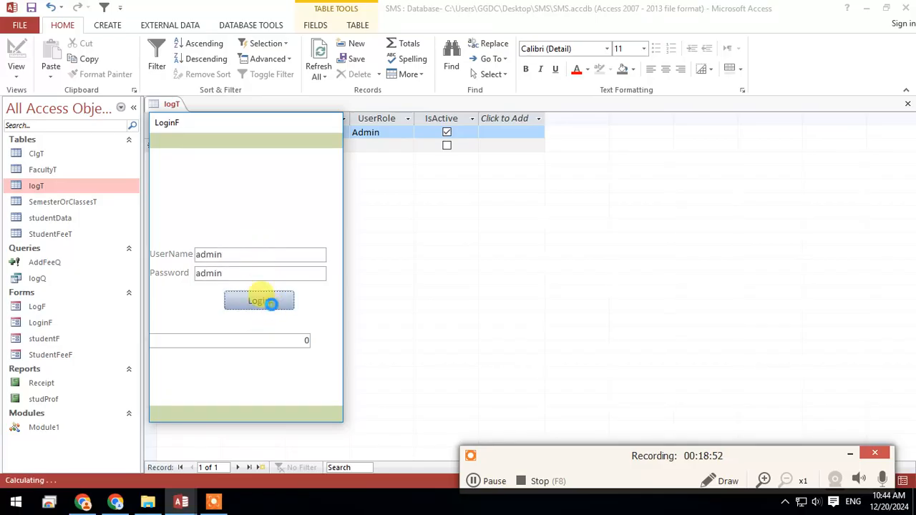
pyautogui.click(408, 288)
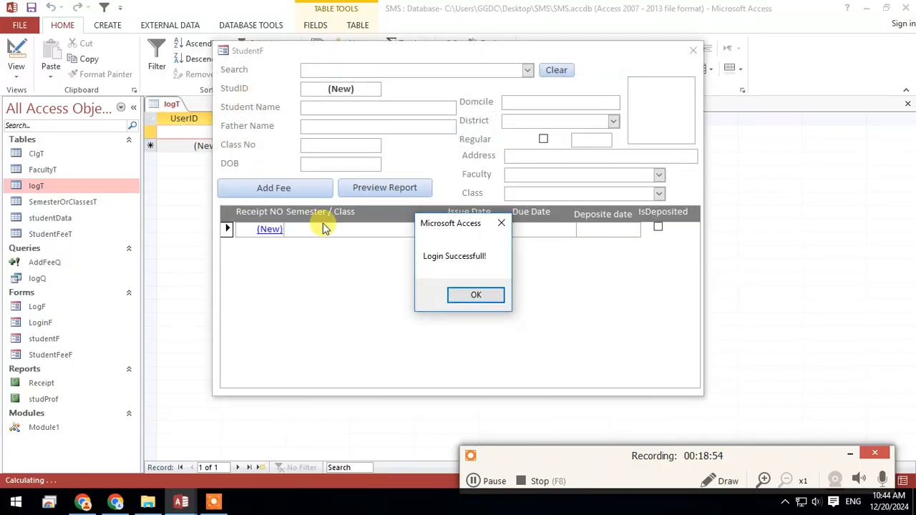
pyautogui.click(475, 293)
# - Close StudentF, clear Admin's IsActive box in logT, and refresh all
pyautogui.click(693, 50)
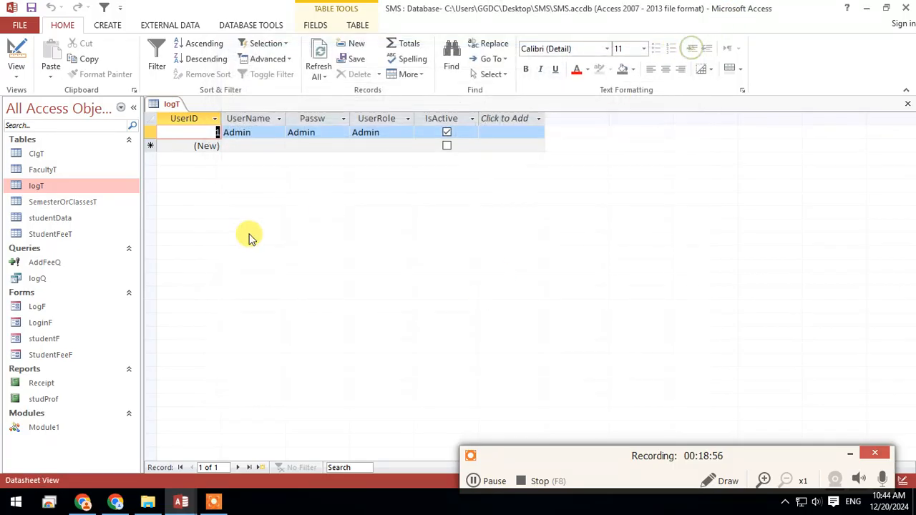
pyautogui.click(446, 133)
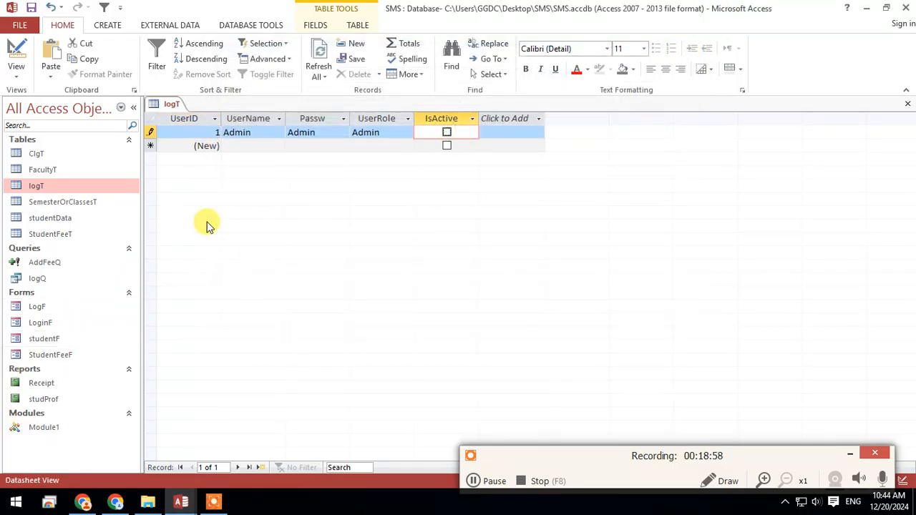
pyautogui.click(320, 45)
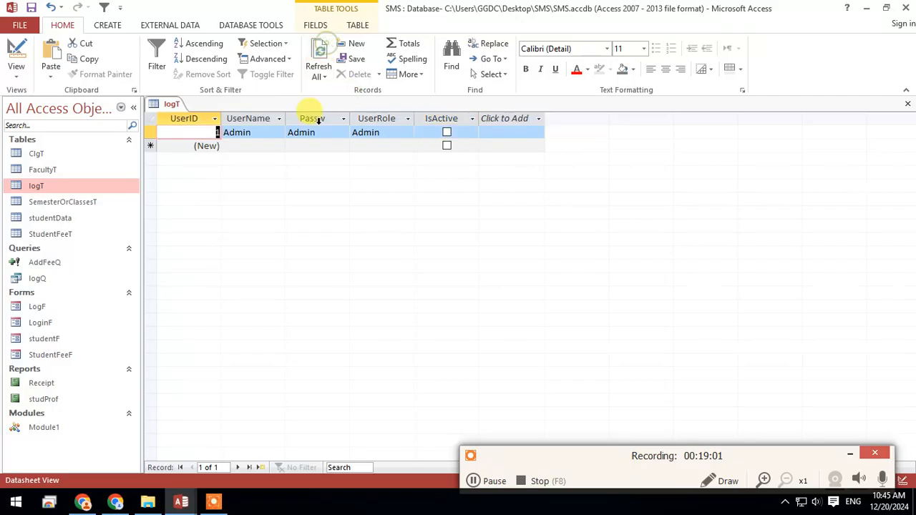
# - Open LoginF and try logging in as inactive Admin, dismissing the Login Fail! message
pyautogui.click(59, 323)
pyautogui.doubleClick(59, 323)
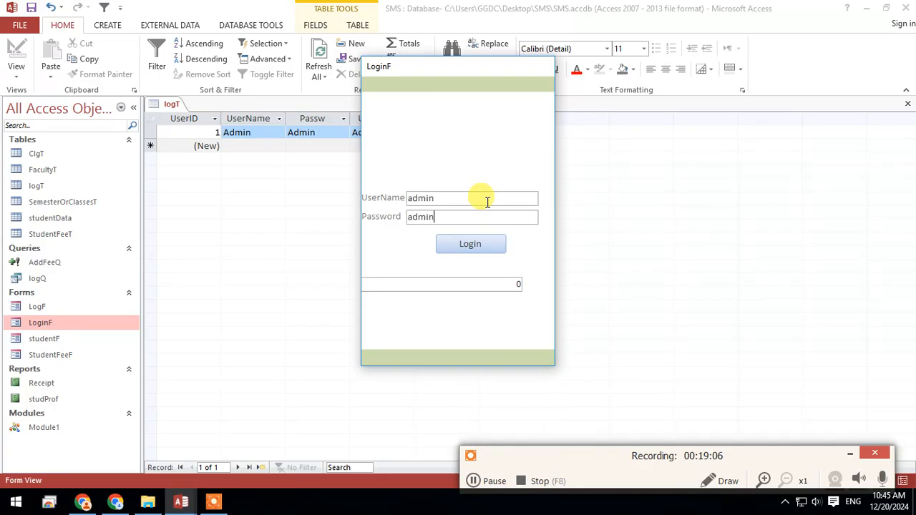
pyautogui.click(472, 243)
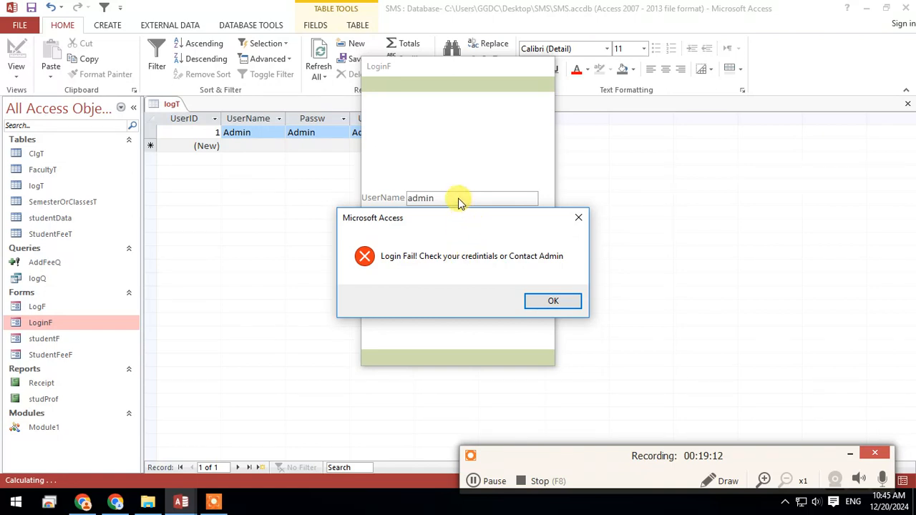
pyautogui.press('Return')
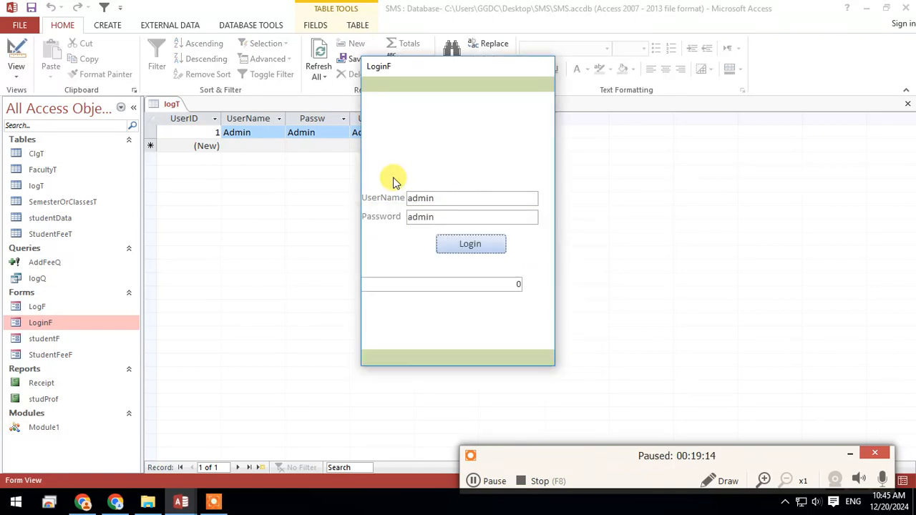
pyautogui.moveTo(428, 67); pyautogui.dragTo(365, 102)
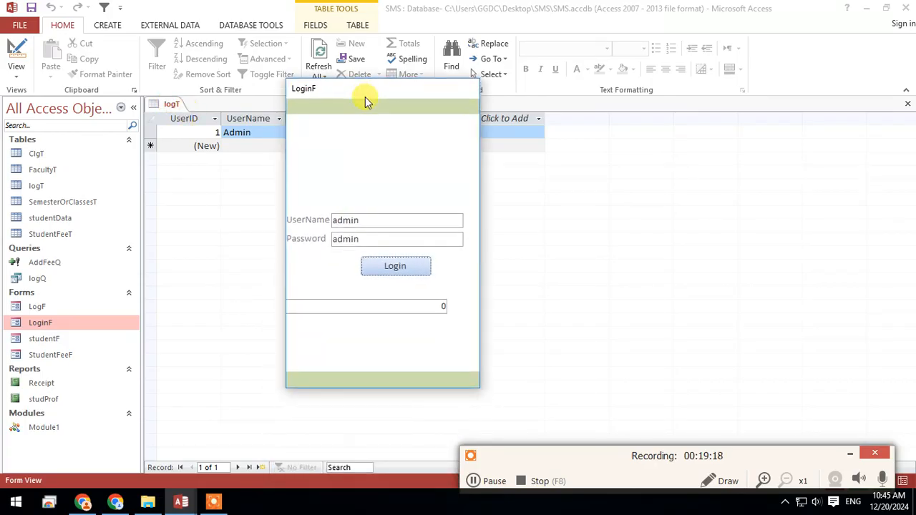
pyautogui.rightClick(372, 325)
# - Widen the DCount box and change its criterion to "isactive=" & -1
pyautogui.click(401, 368)
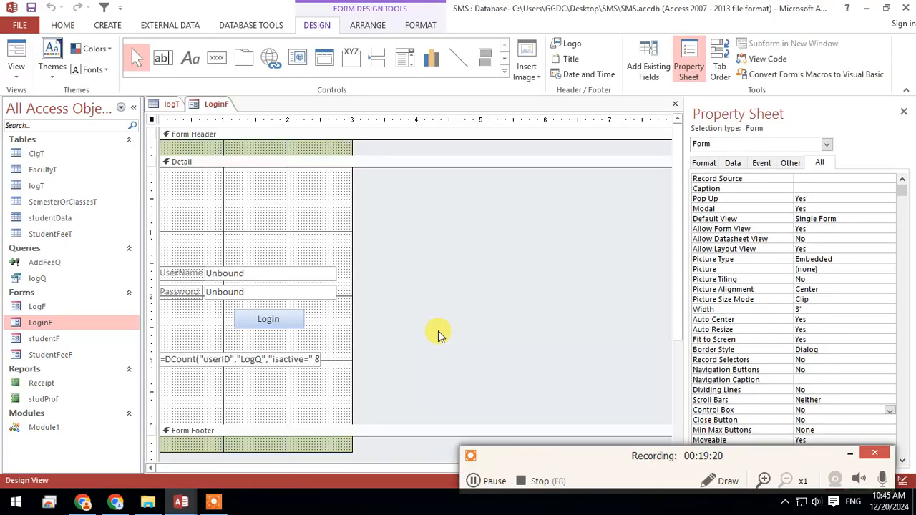
pyautogui.click(297, 388)
pyautogui.click(307, 360)
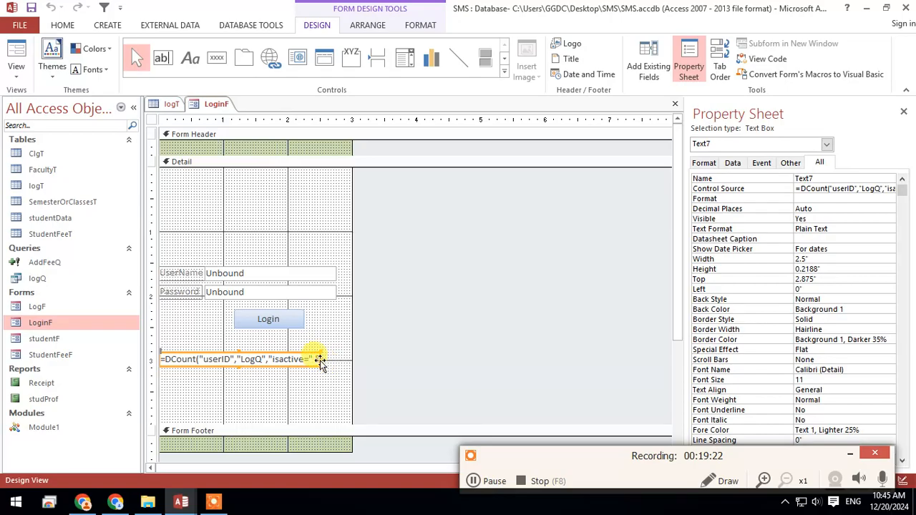
pyautogui.moveTo(319, 359); pyautogui.dragTo(342, 359)
pyautogui.moveTo(352, 322); pyautogui.dragTo(480, 319)
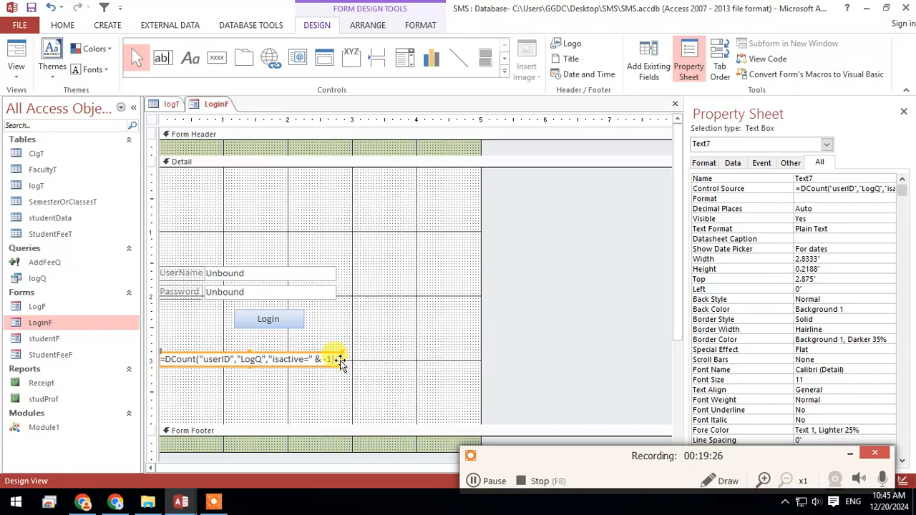
pyautogui.moveTo(342, 359); pyautogui.dragTo(455, 359)
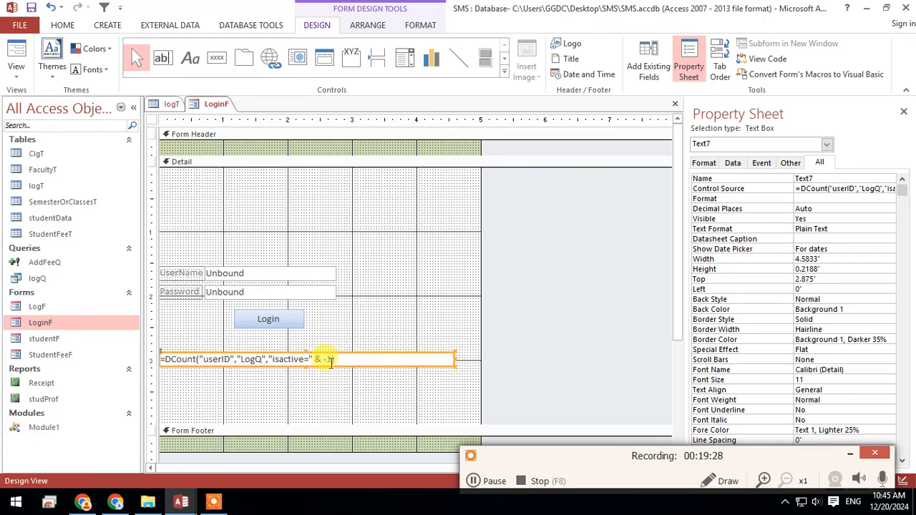
pyautogui.click(331, 359)
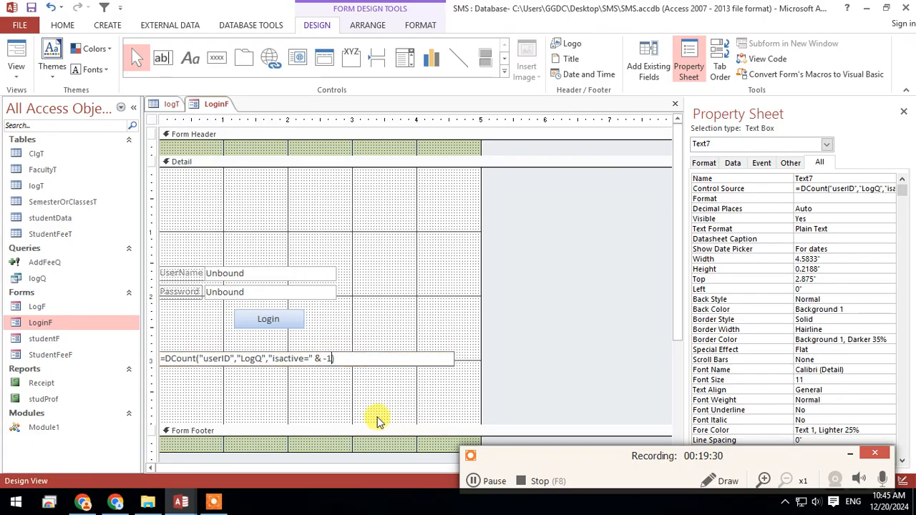
pyautogui.click(415, 398)
pyautogui.click(438, 357)
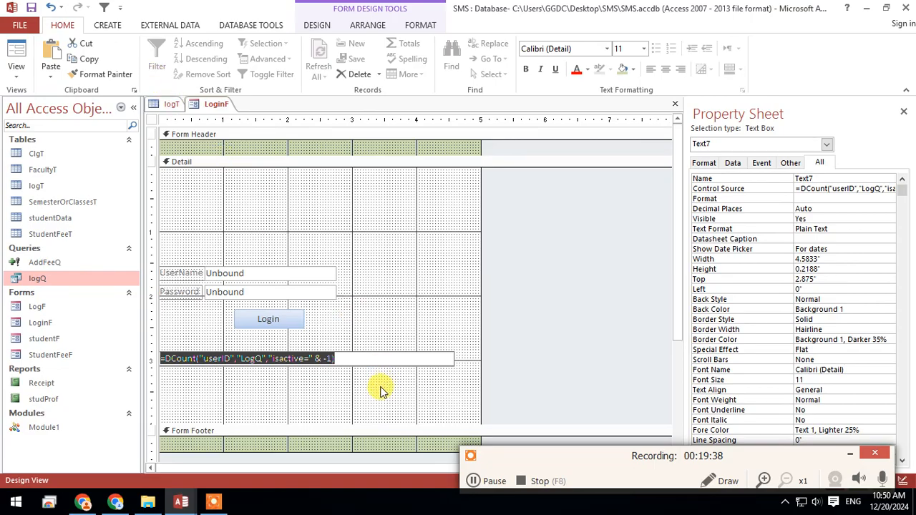
pyautogui.click(379, 390)
# - Shrink the DCount box beside the Login button and narrow the form
pyautogui.click(426, 353)
pyautogui.moveTo(455, 360); pyautogui.dragTo(181, 315)
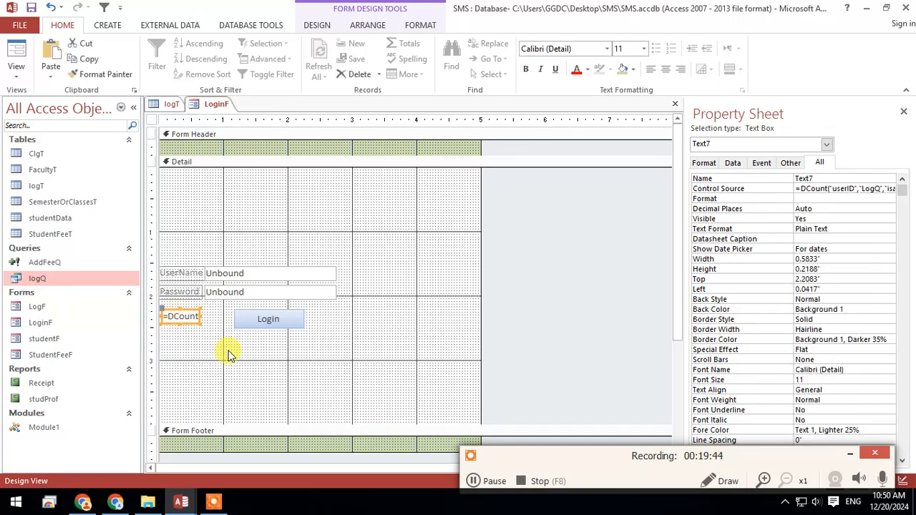
pyautogui.click(229, 354)
pyautogui.moveTo(479, 285); pyautogui.dragTo(348, 271)
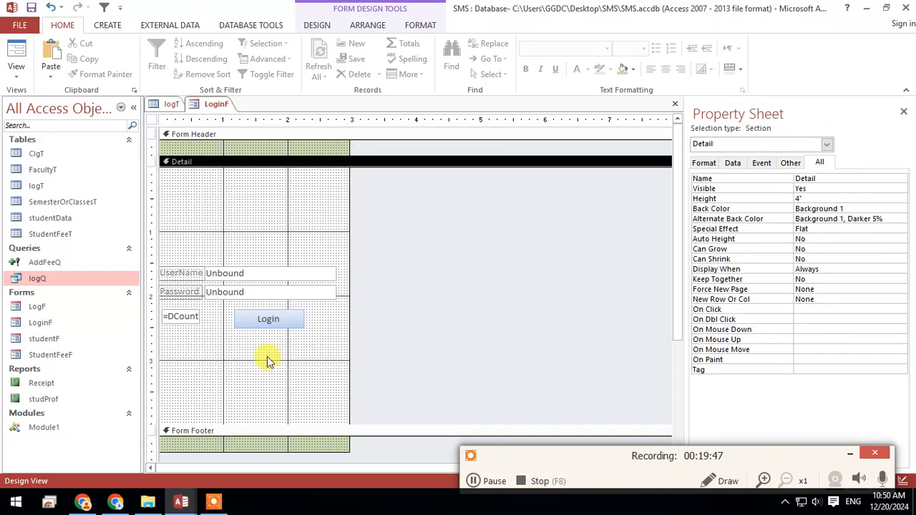
# - Preview LoginF, whose counter shows 0, then return to Design view
pyautogui.click(16, 51)
pyautogui.moveTo(242, 132); pyautogui.dragTo(419, 143)
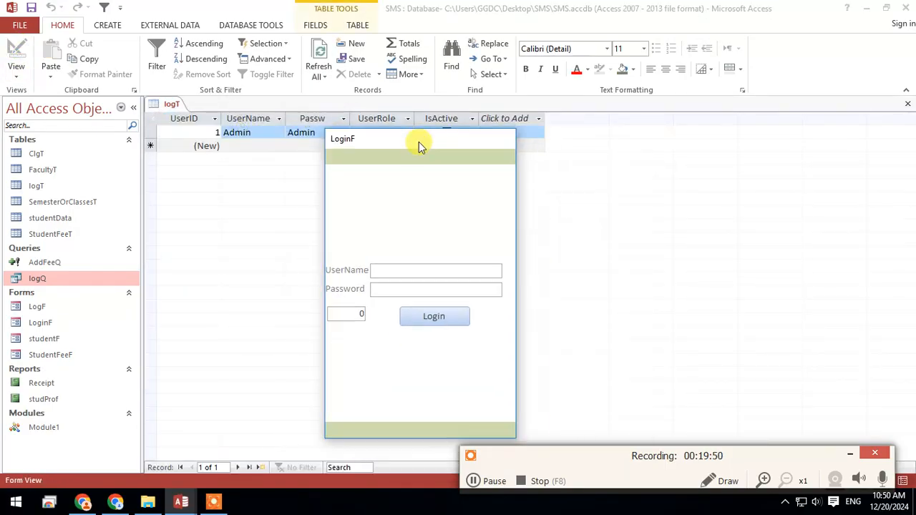
pyautogui.click(180, 108)
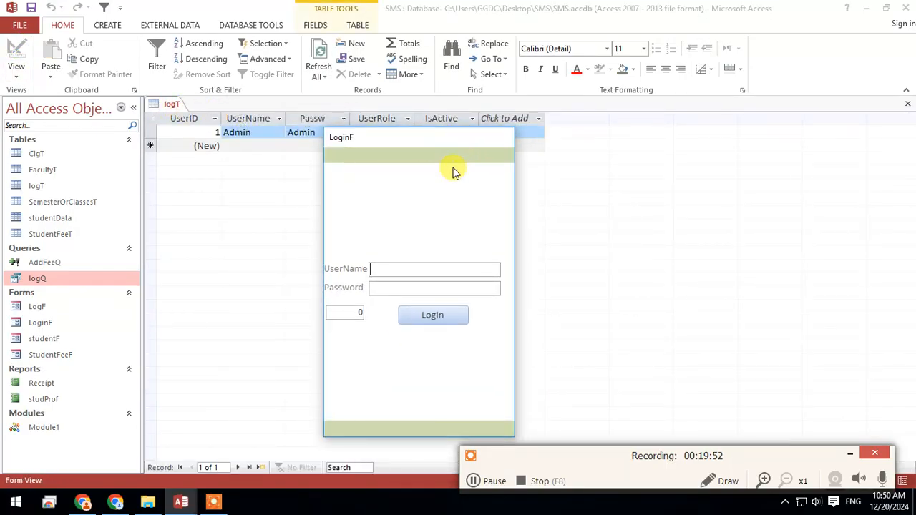
pyautogui.rightClick(424, 199)
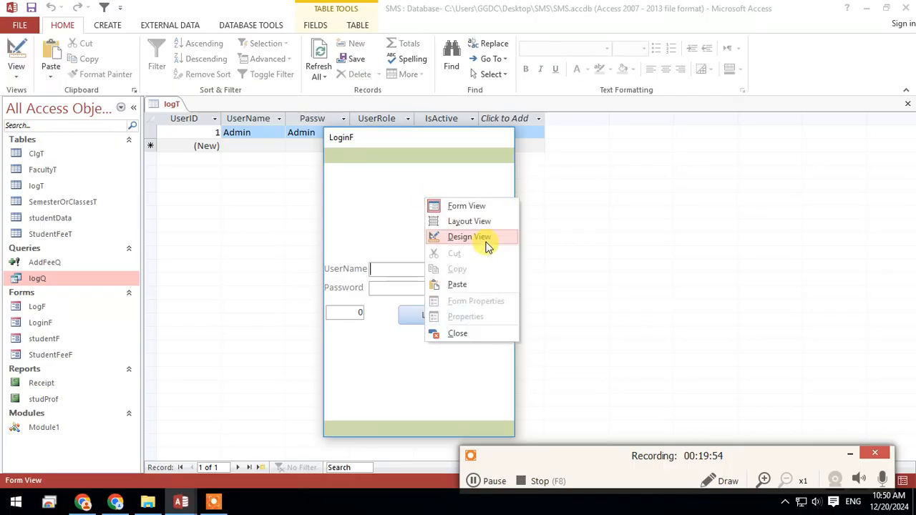
pyautogui.click(486, 243)
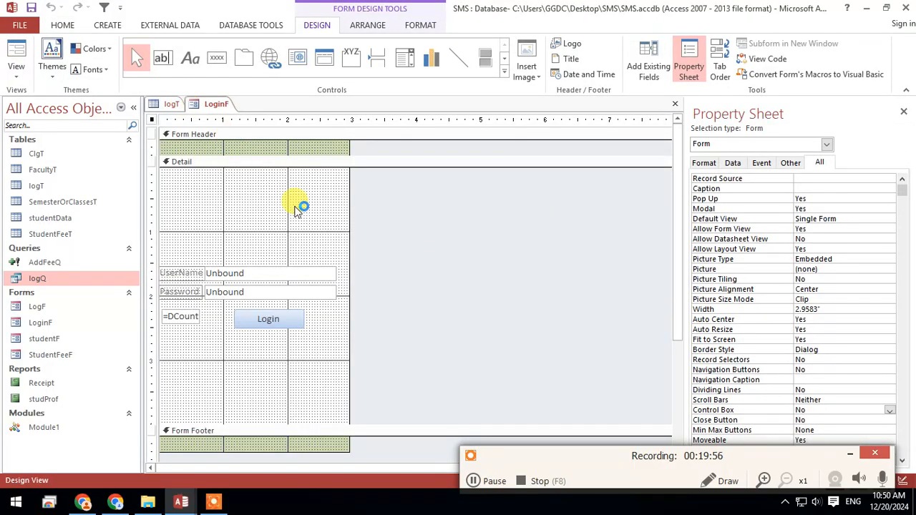
# - Convert the UserName text box into a combo box
pyautogui.rightClick(321, 274)
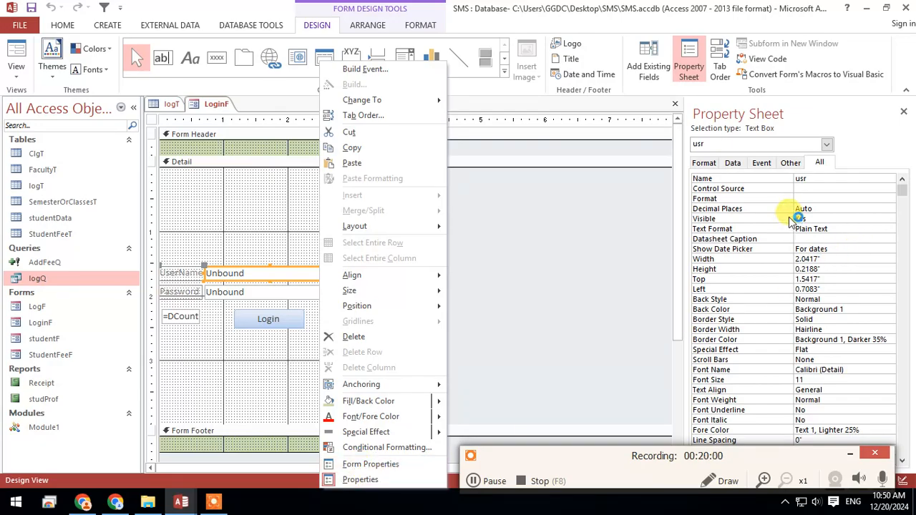
pyautogui.click(816, 189)
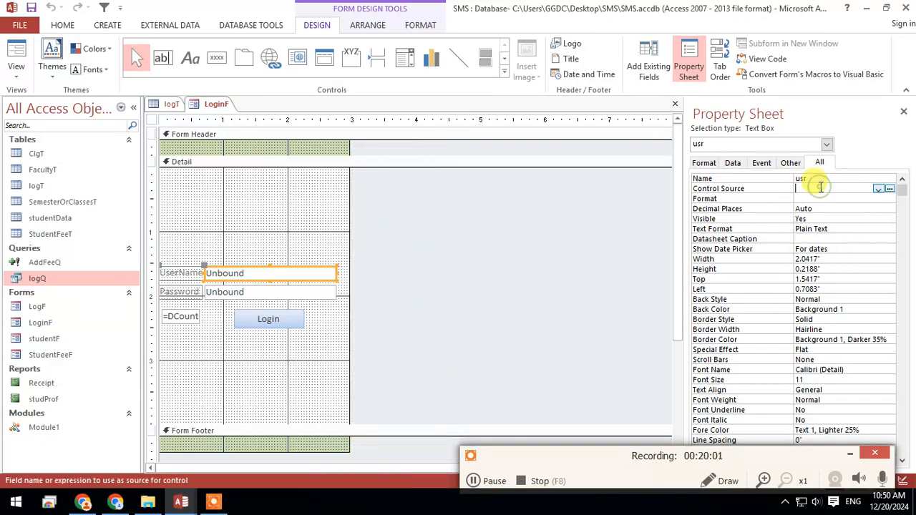
pyautogui.rightClick(284, 275)
pyautogui.click(382, 100)
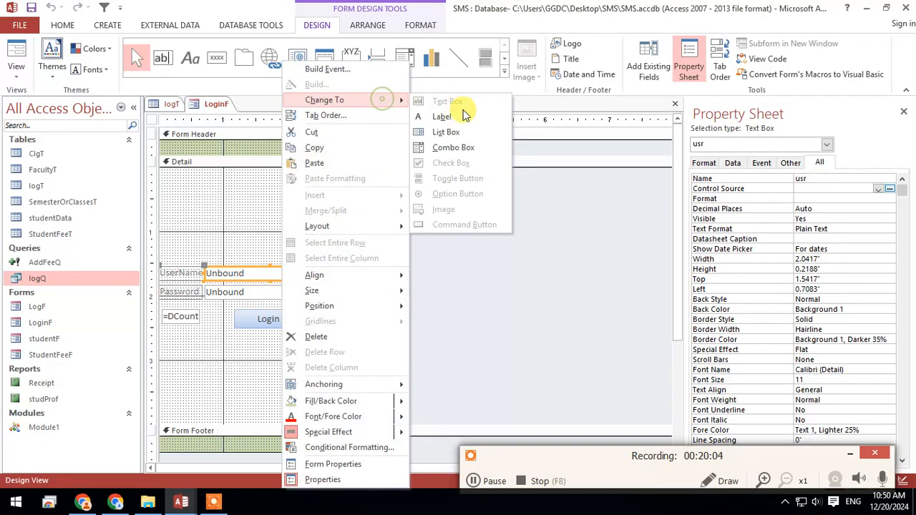
pyautogui.click(468, 147)
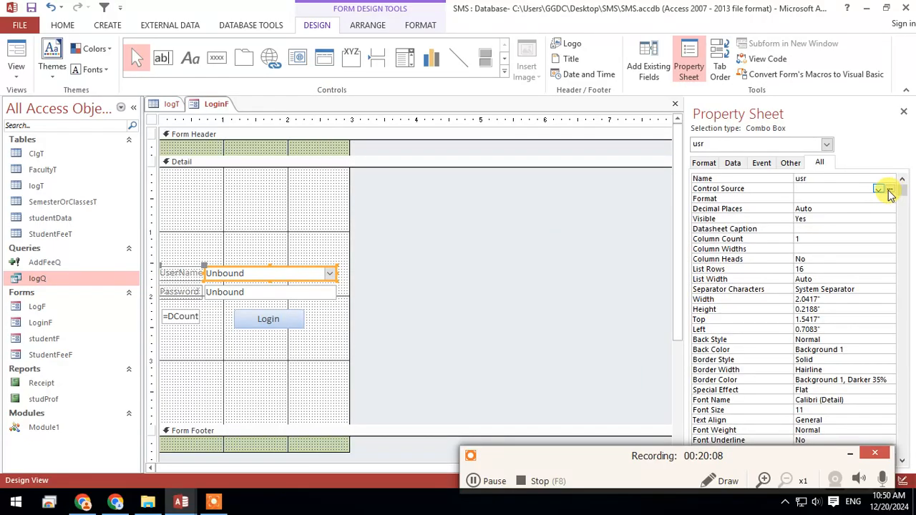
# - Start a Row Source query for the combo box using the logT table
pyautogui.click(731, 164)
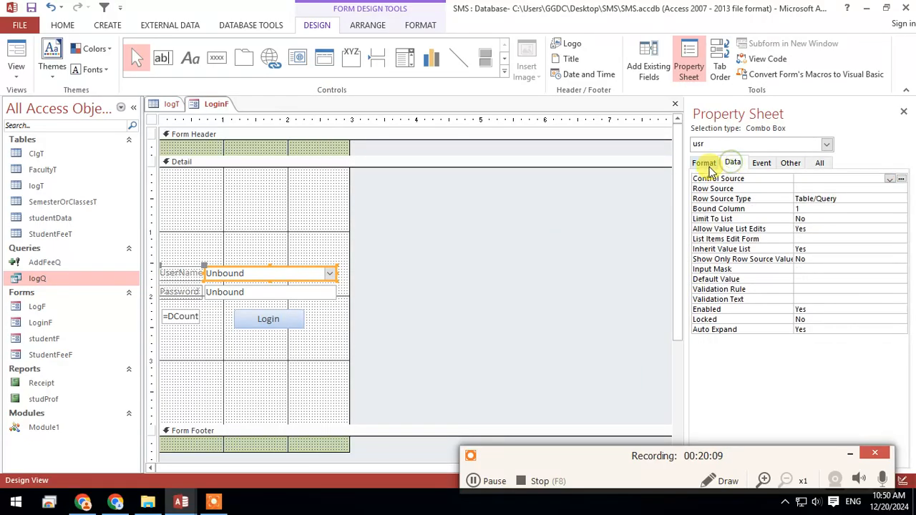
pyautogui.click(818, 198)
pyautogui.click(855, 188)
pyautogui.click(889, 189)
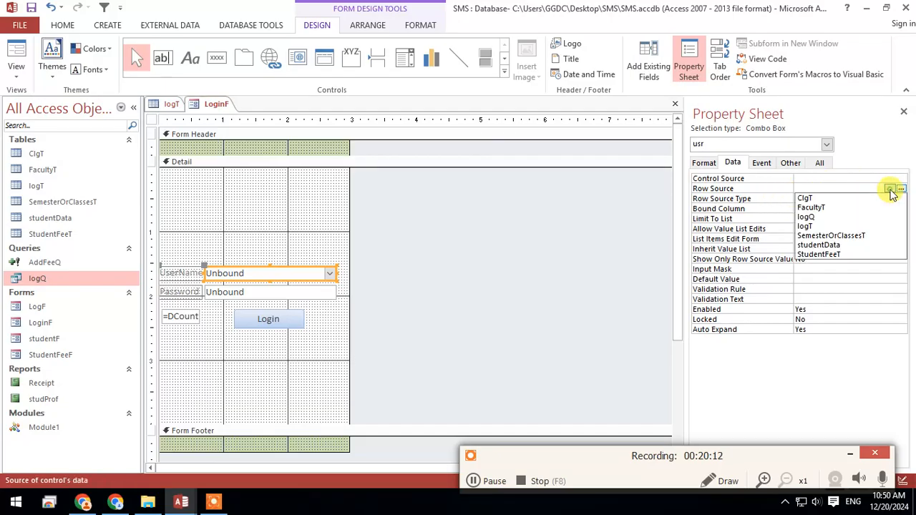
pyautogui.click(901, 189)
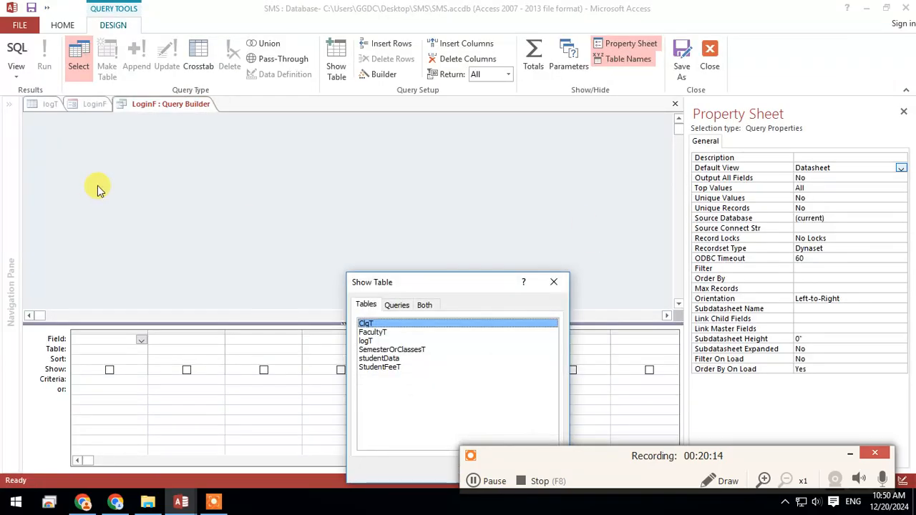
pyautogui.doubleClick(366, 342)
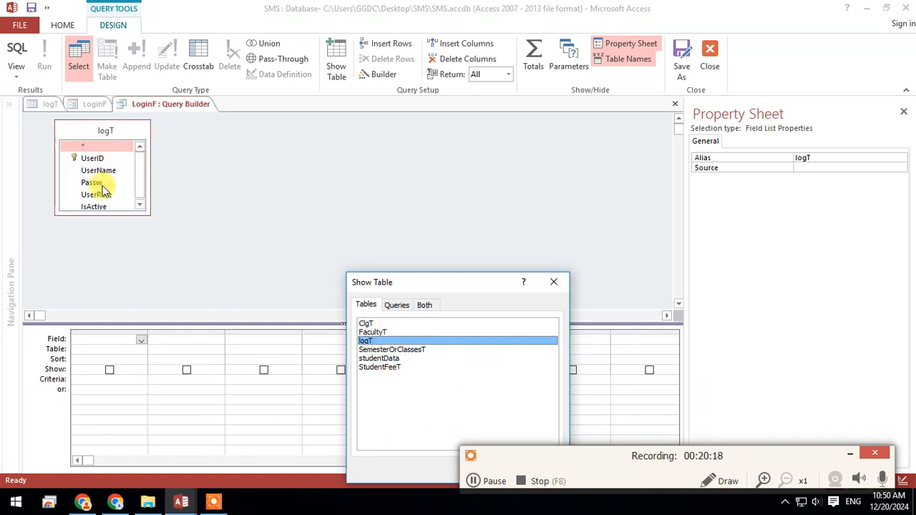
pyautogui.click(555, 282)
# - Set logT's UserName field as the row source and view LoginF as a form
pyautogui.moveTo(88, 175); pyautogui.dragTo(104, 332)
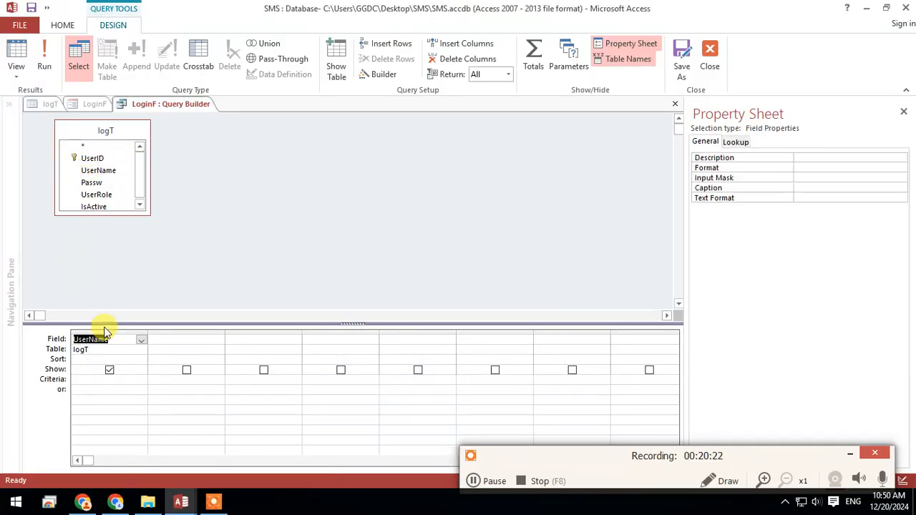
pyautogui.rightClick(187, 105)
pyautogui.click(188, 92)
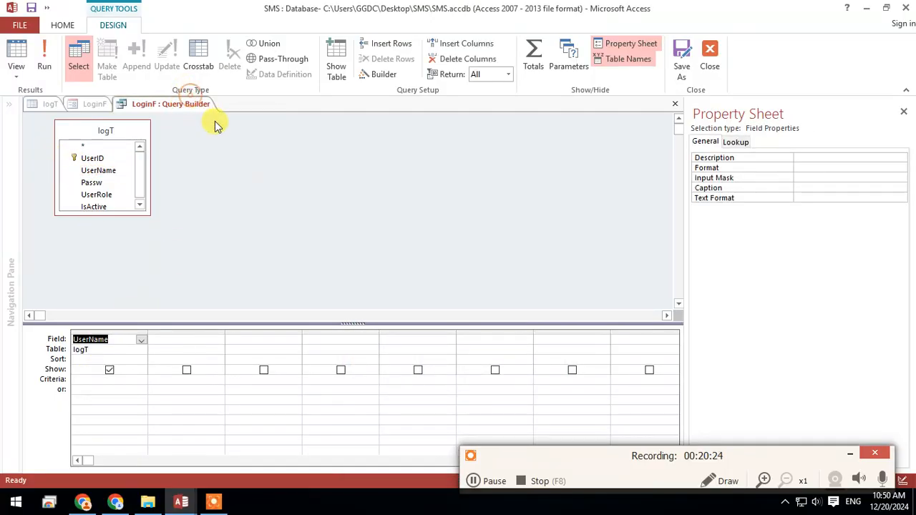
pyautogui.rightClick(207, 106)
pyautogui.click(240, 138)
pyautogui.click(16, 54)
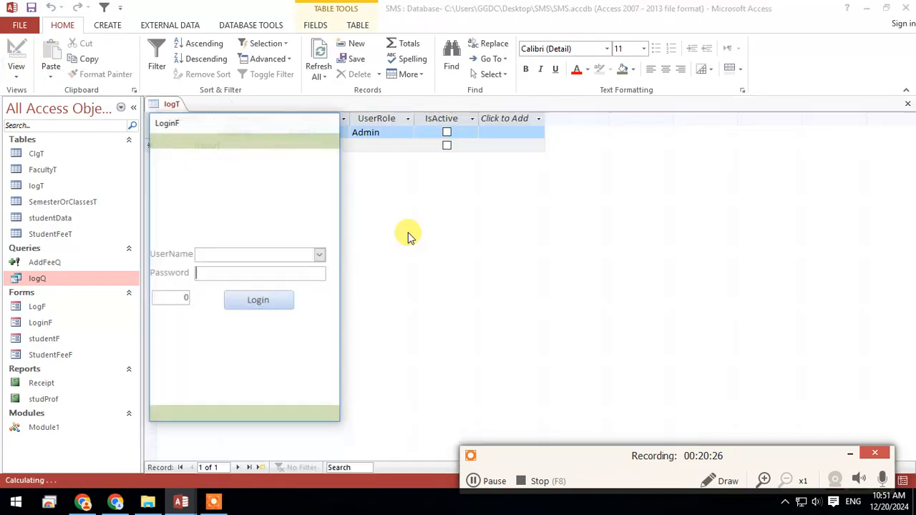
# - Choose Admin from the UserName dropdown and attempt a login, which fails
pyautogui.click(320, 254)
pyautogui.click(290, 266)
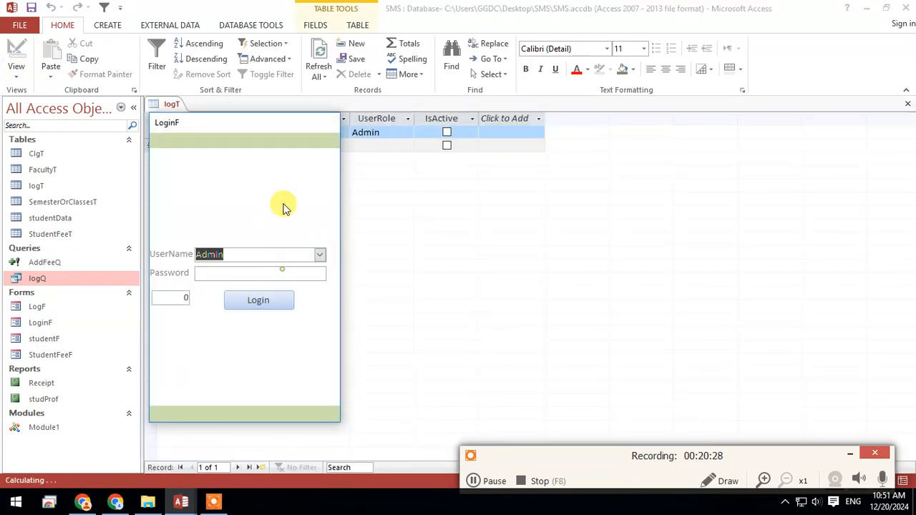
pyautogui.moveTo(261, 124); pyautogui.dragTo(489, 128)
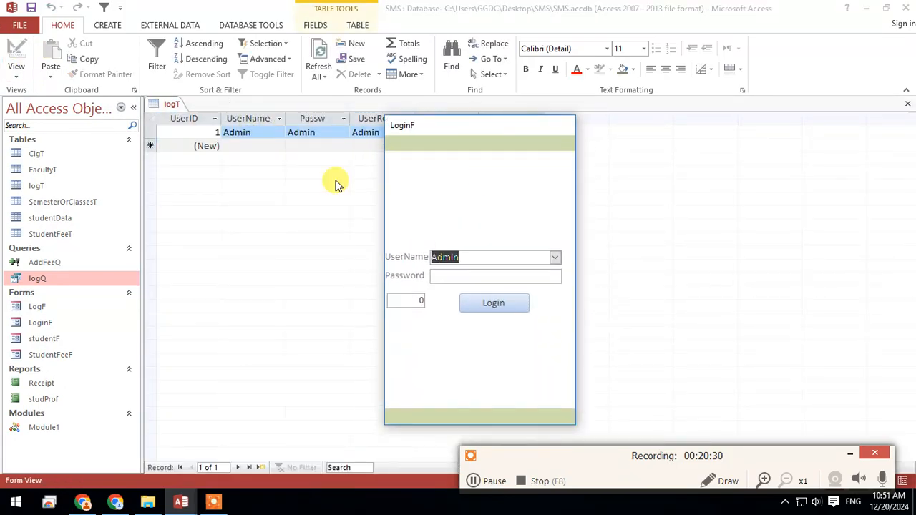
pyautogui.click(252, 140)
pyautogui.click(518, 215)
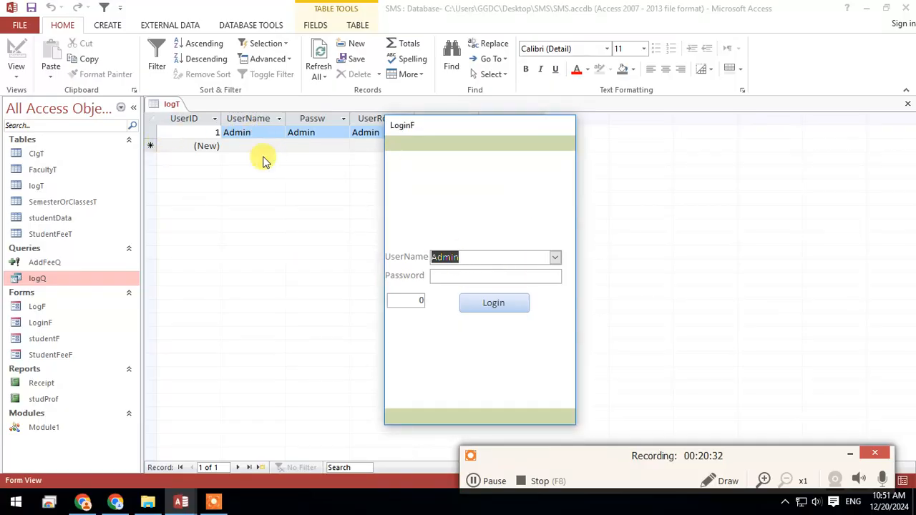
pyautogui.click(555, 262)
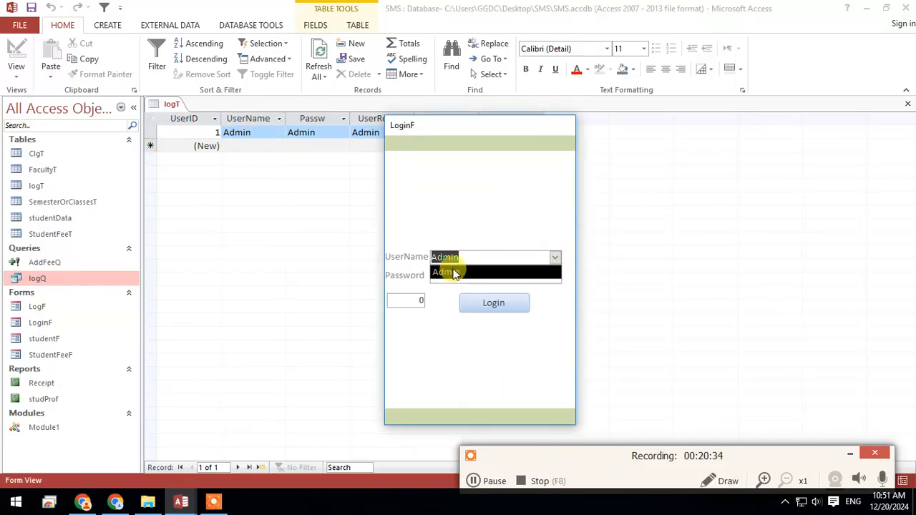
pyautogui.click(452, 271)
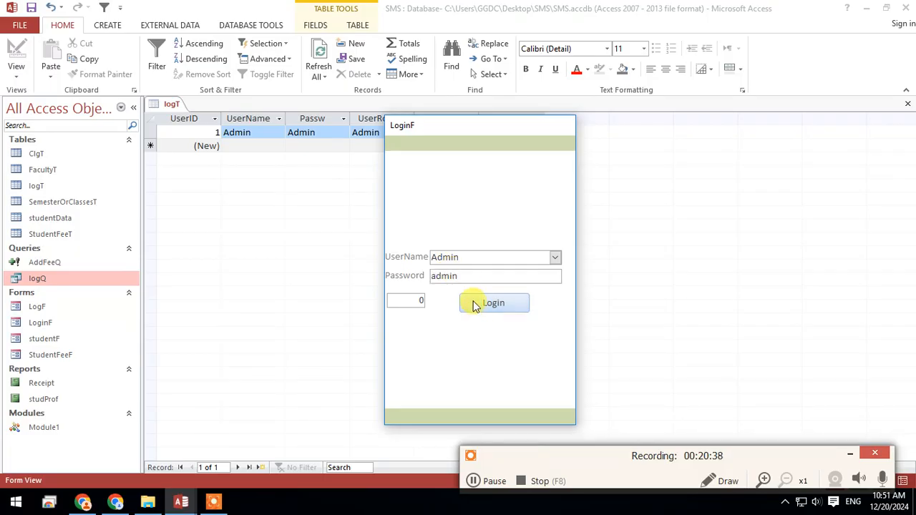
pyautogui.click(475, 304)
pyautogui.click(576, 303)
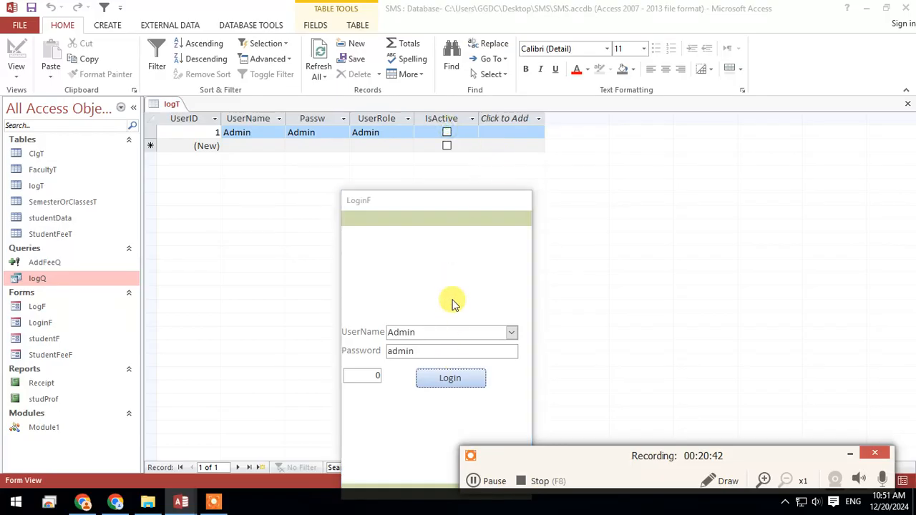
# - Close LoginF, saving its design changes
pyautogui.rightClick(456, 297)
pyautogui.click(481, 430)
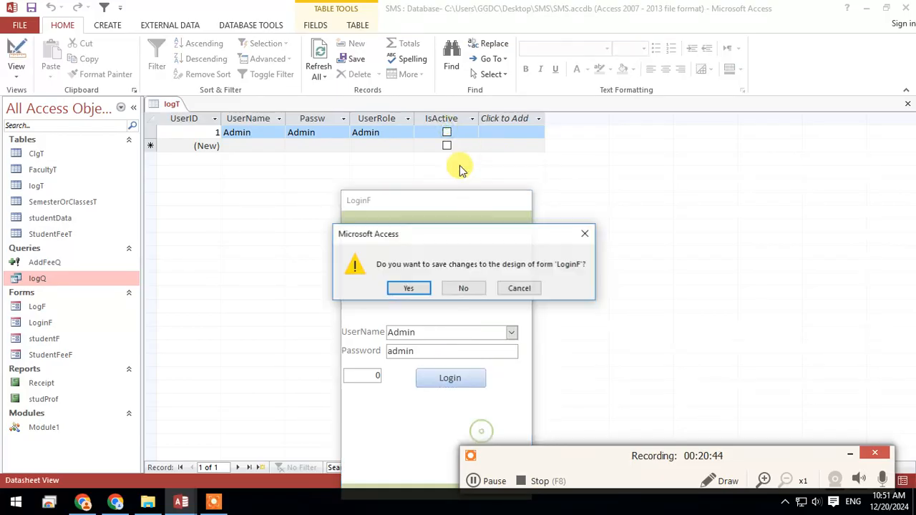
pyautogui.click(416, 288)
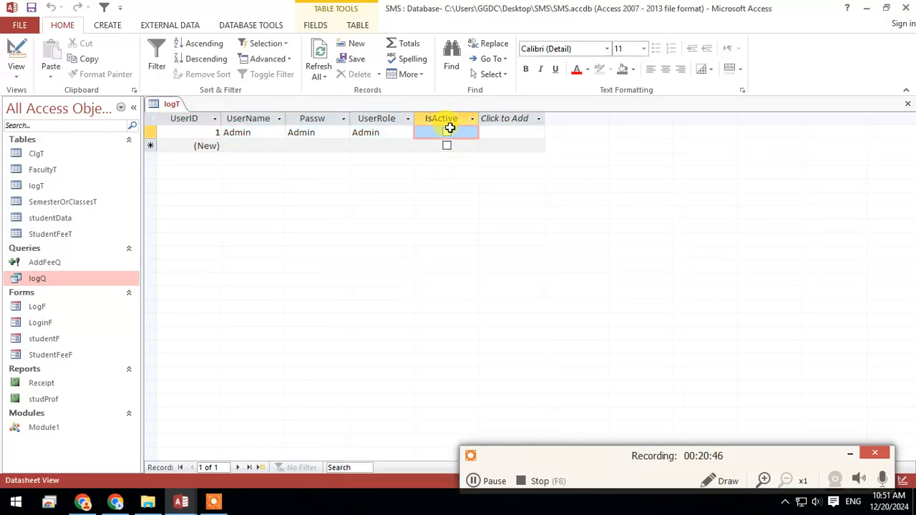
# - Reactivate Admin in logT, then try logging in as Admin with the password
pyautogui.click(447, 132)
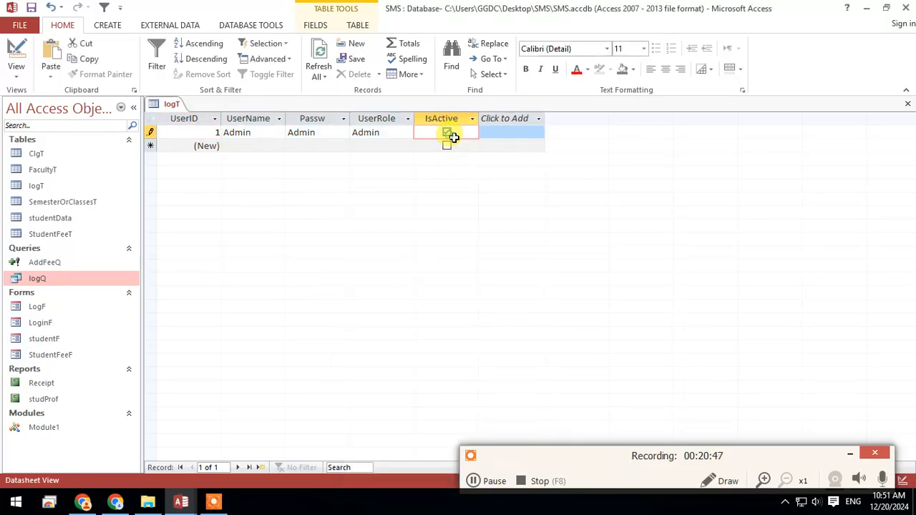
pyautogui.doubleClick(57, 326)
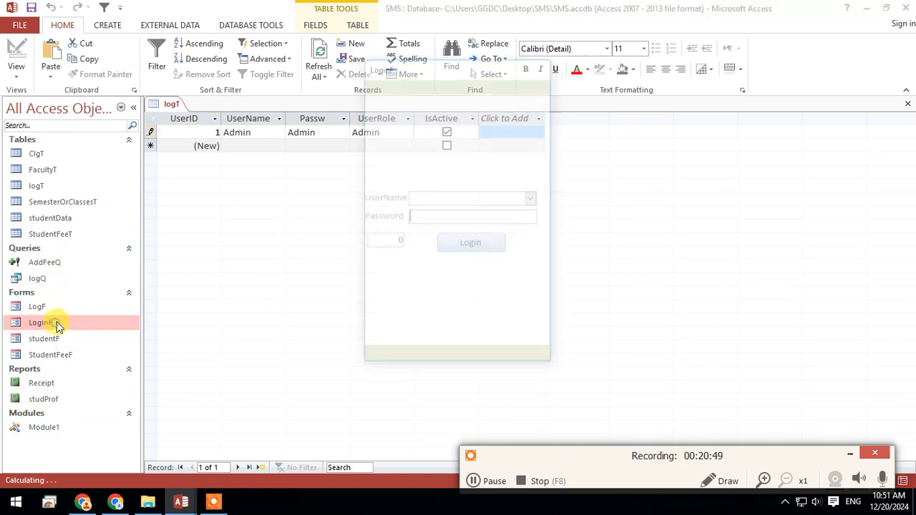
pyautogui.click(533, 198)
pyautogui.click(495, 215)
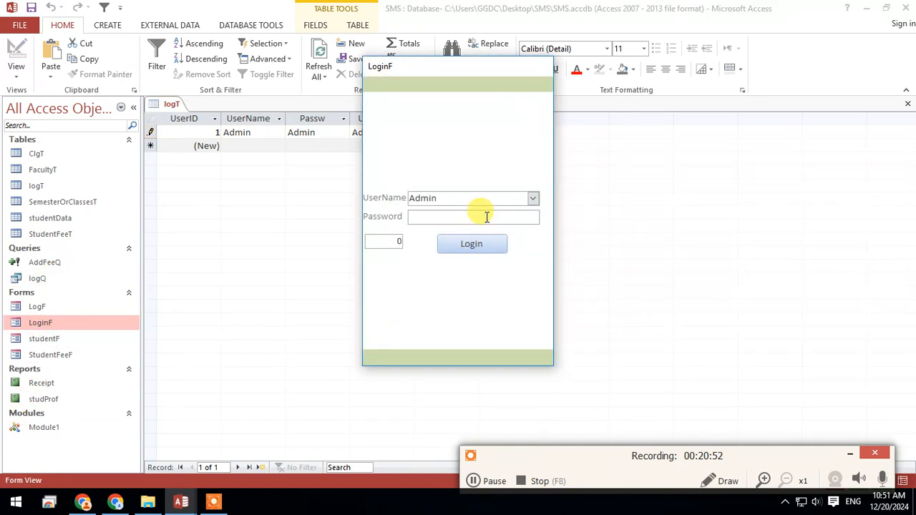
pyautogui.click(486, 217)
pyautogui.write('admin')
pyautogui.click(476, 244)
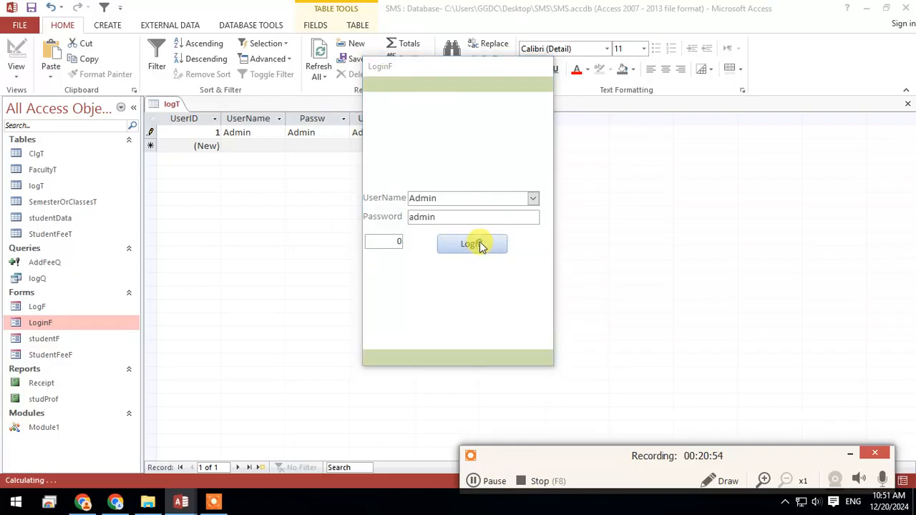
pyautogui.click(552, 301)
# - Close the login form and refresh all database data
pyautogui.moveTo(465, 83); pyautogui.dragTo(426, 229)
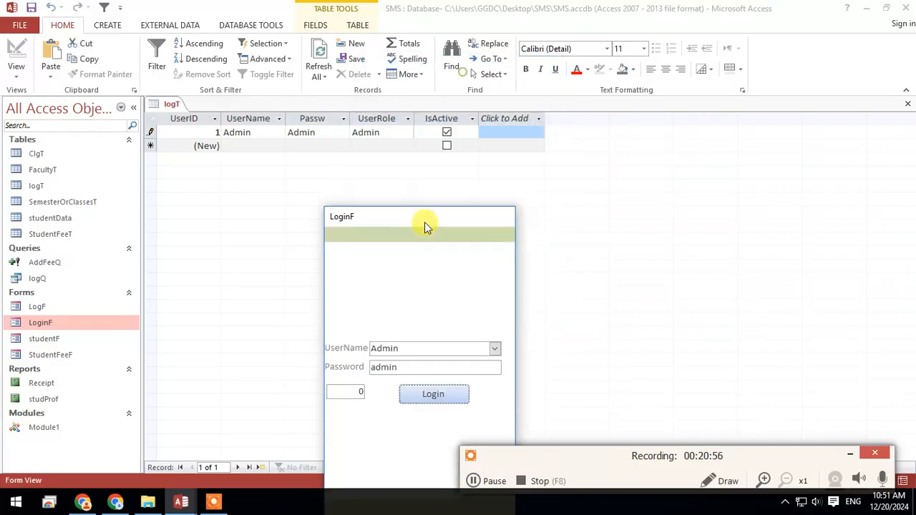
pyautogui.click(322, 66)
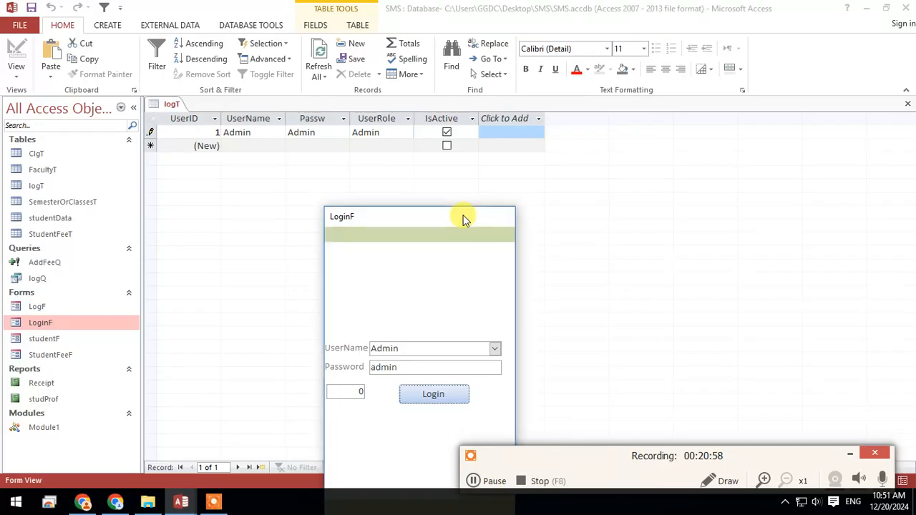
pyautogui.rightClick(462, 220)
pyautogui.click(533, 237)
pyautogui.click(320, 74)
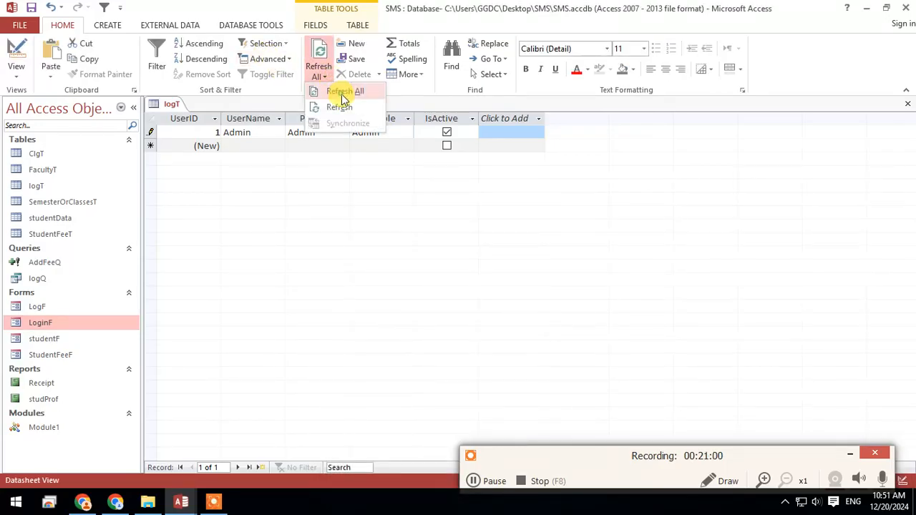
pyautogui.click(342, 93)
# - Reopen LoginF and log in as Admin successfully, opening StudentF
pyautogui.doubleClick(40, 322)
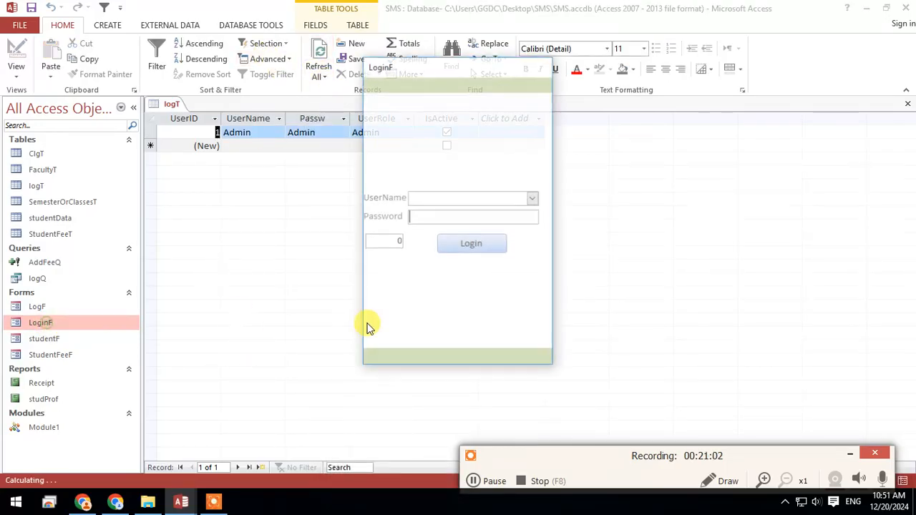
pyautogui.click(534, 198)
pyautogui.click(487, 212)
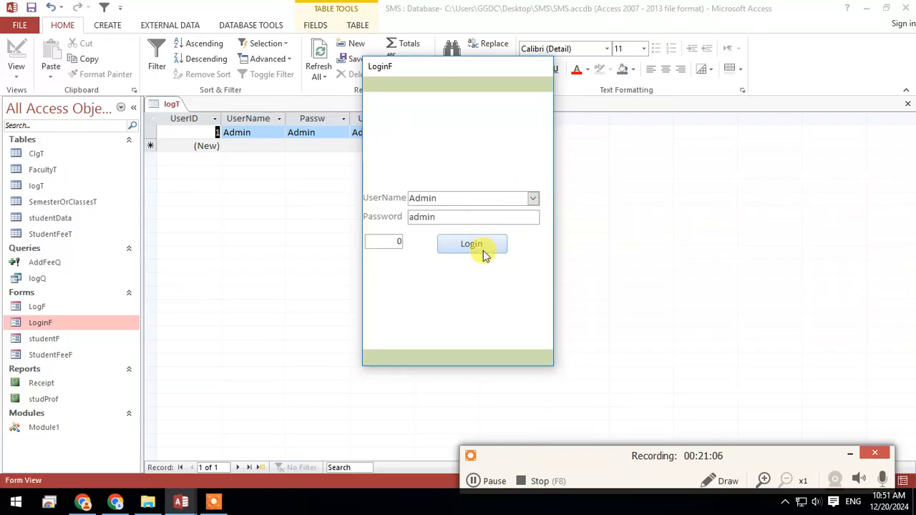
pyautogui.click(481, 247)
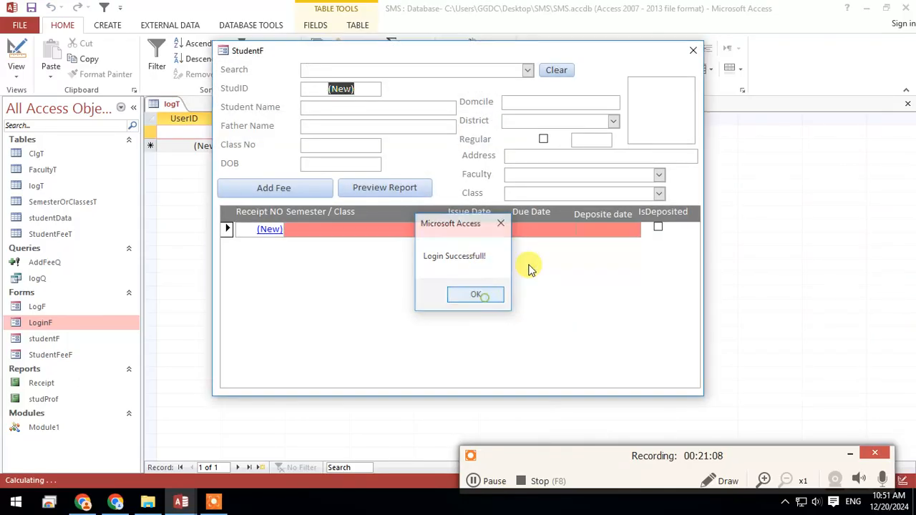
pyautogui.click(476, 294)
pyautogui.moveTo(505, 51); pyautogui.dragTo(491, 107)
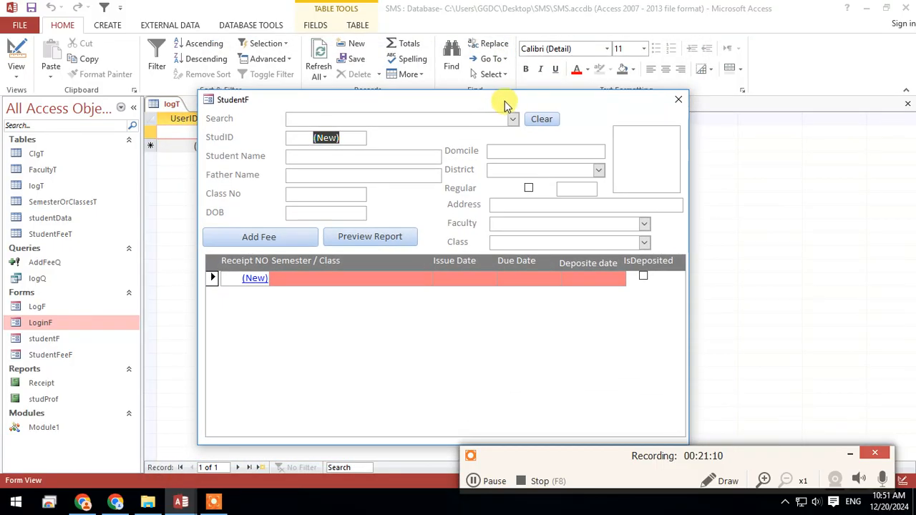
# - Close StudentF and the logT datasheet, then open LoginF in Design View
pyautogui.click(676, 101)
pyautogui.rightClick(164, 105)
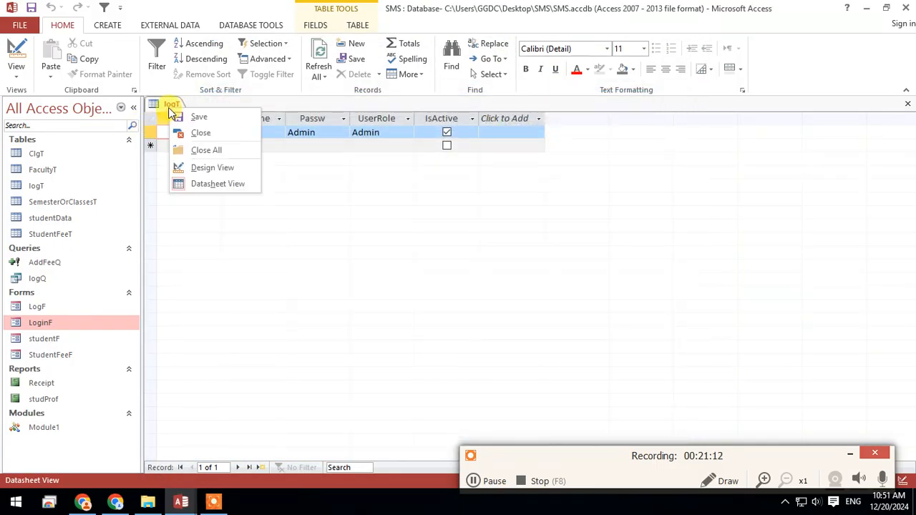
pyautogui.click(187, 131)
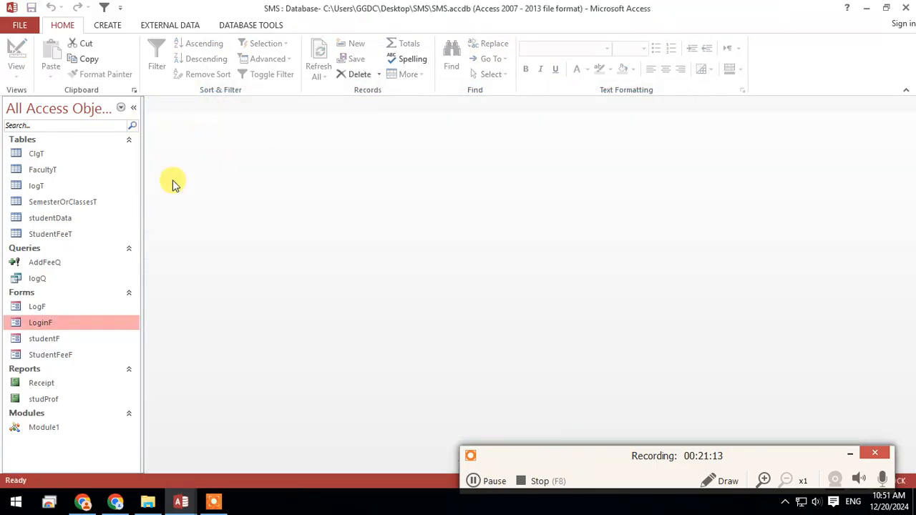
pyautogui.rightClick(89, 329)
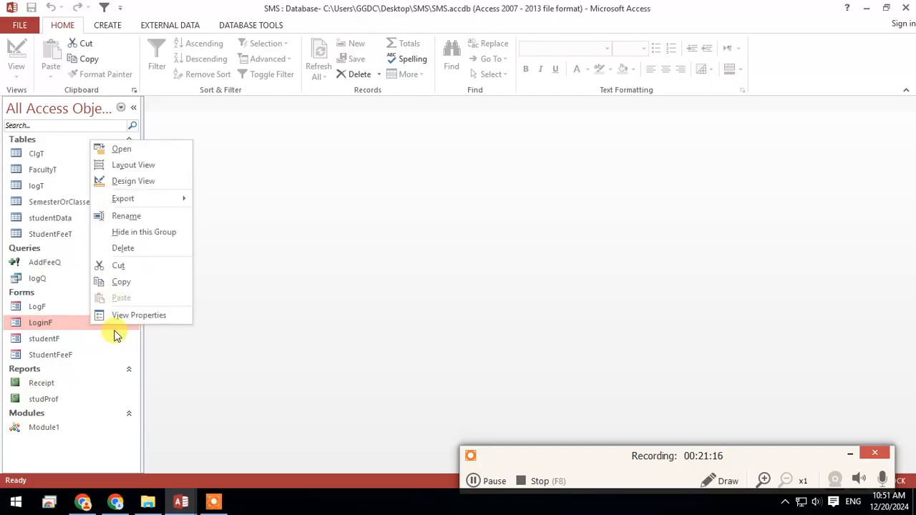
pyautogui.click(143, 186)
# - Show all properties of the pwd text box and clear a partly typed Format value
pyautogui.click(319, 297)
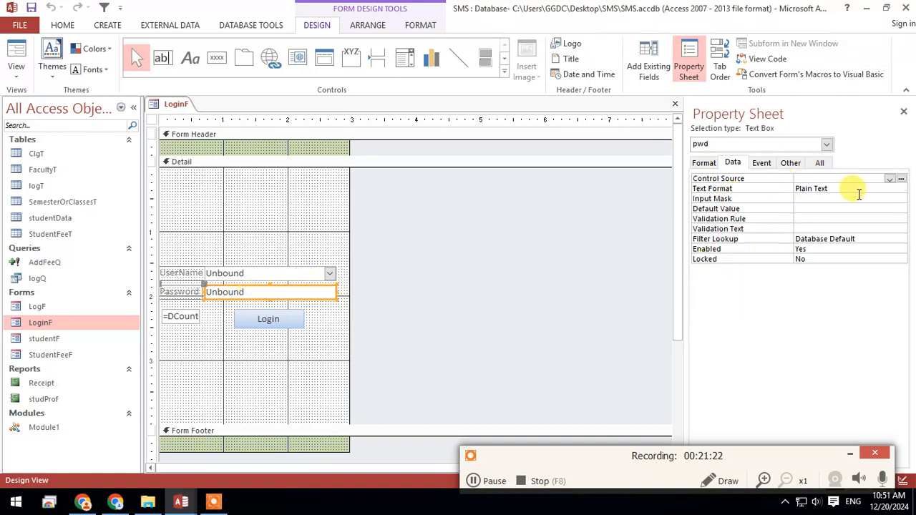
pyautogui.click(819, 164)
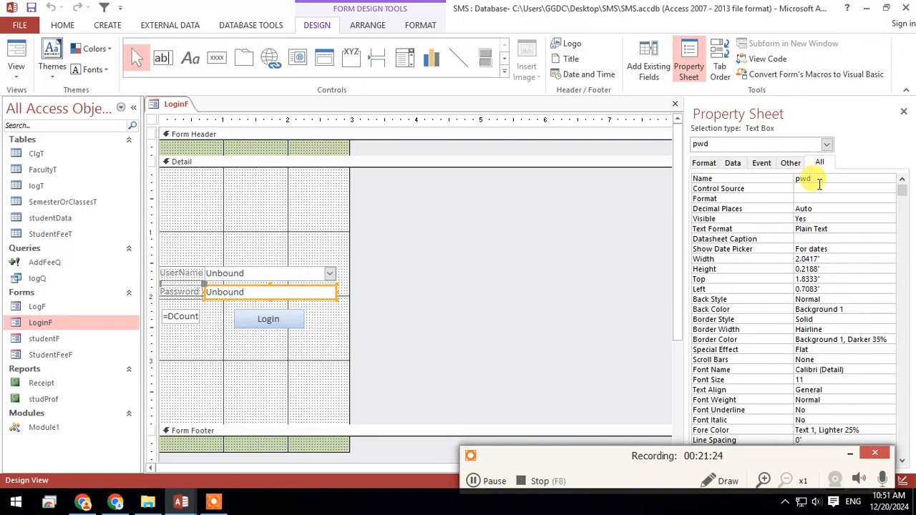
pyautogui.click(818, 199)
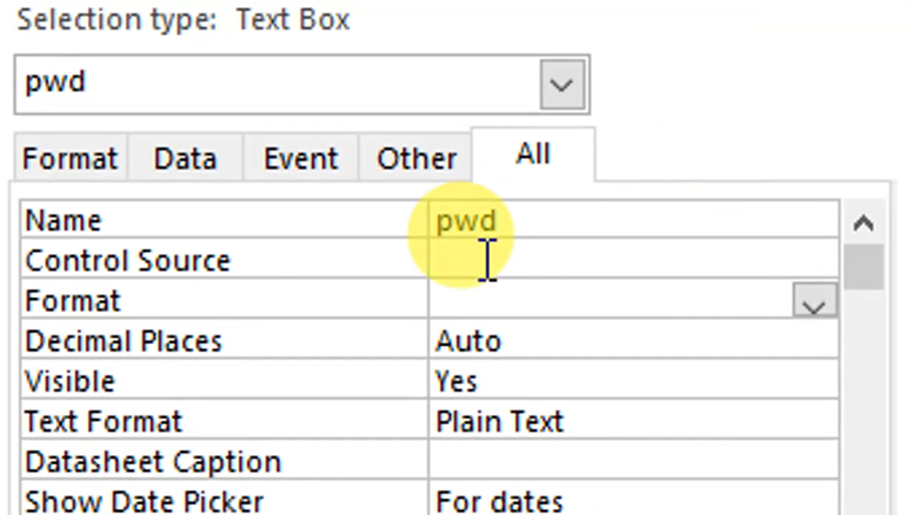
pyautogui.click(814, 304)
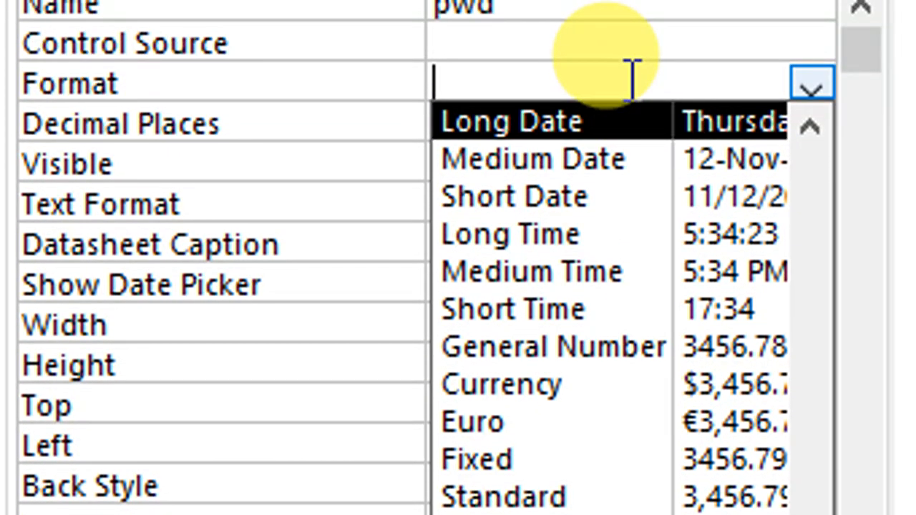
pyautogui.write('pass')
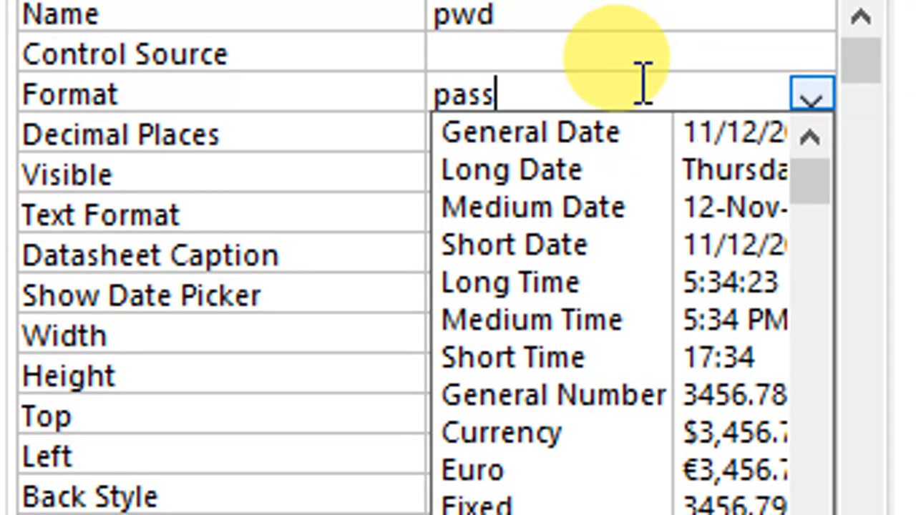
pyautogui.moveTo(599, 85); pyautogui.dragTo(421, 104)
pyautogui.press('BackSpace')
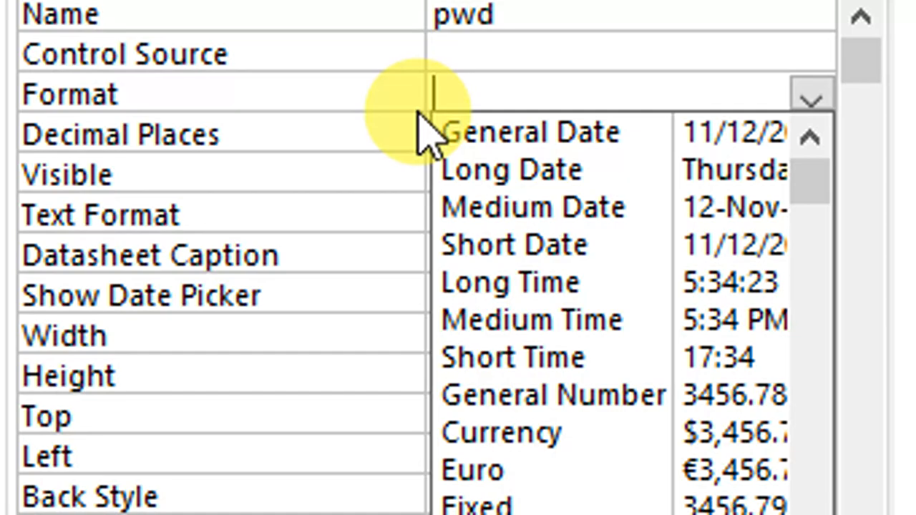
# - Browse pwd's Format options list, leaving Format empty, then check the Control Source choices
pyautogui.click(327, 122)
pyautogui.click(494, 98)
pyautogui.click(811, 97)
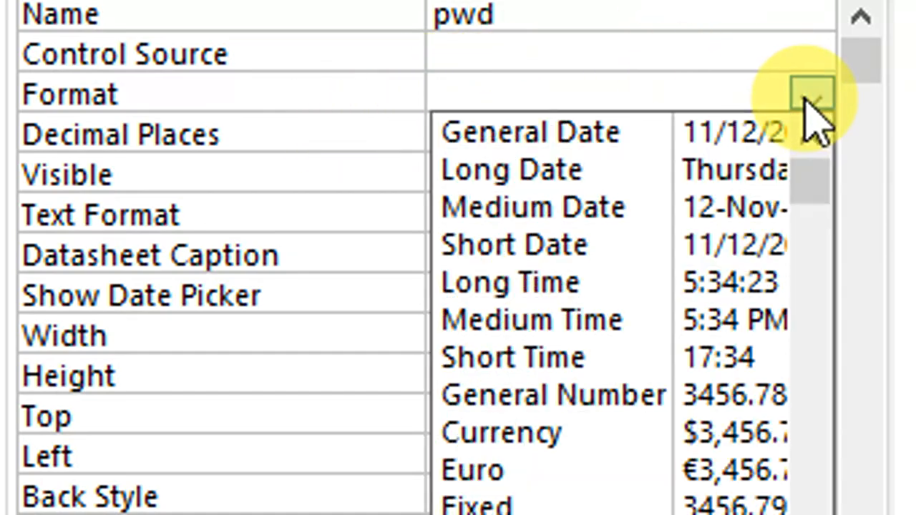
pyautogui.moveTo(805, 181); pyautogui.dragTo(822, 379)
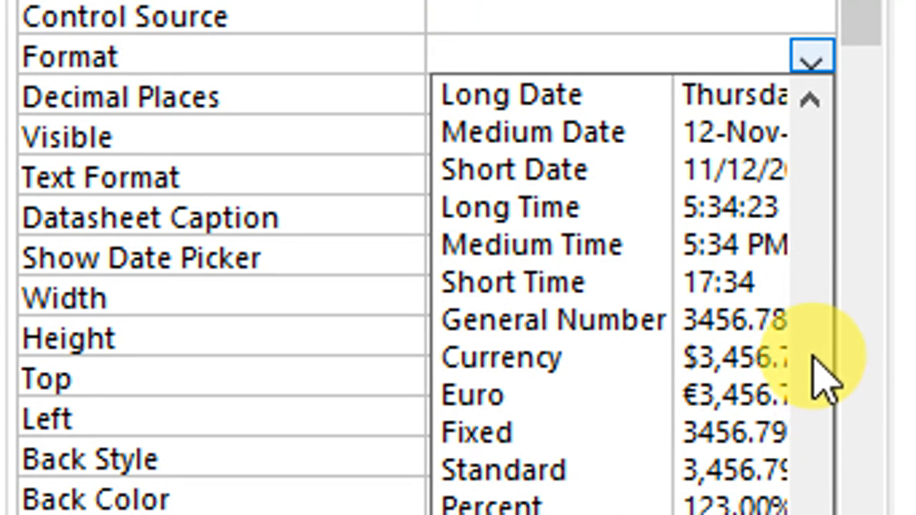
pyautogui.click(813, 353)
pyautogui.click(813, 295)
pyautogui.click(814, 290)
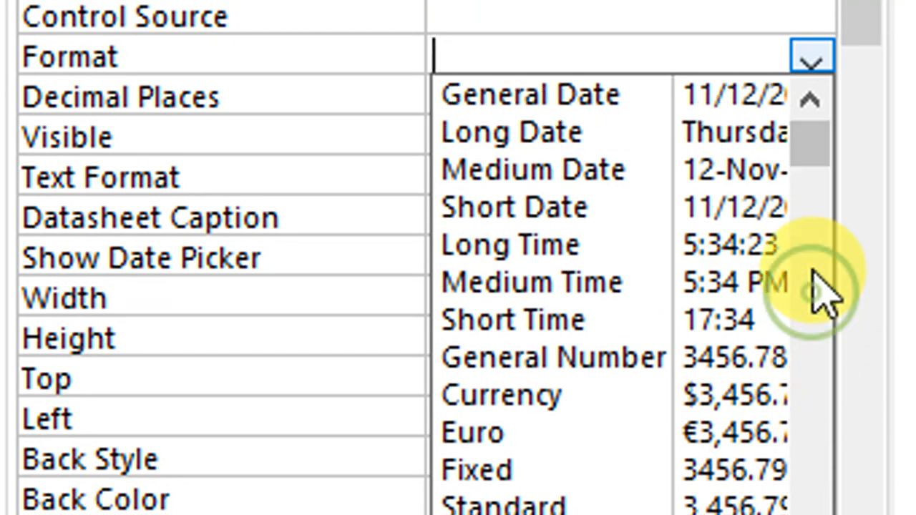
pyautogui.click(815, 285)
pyautogui.click(803, 172)
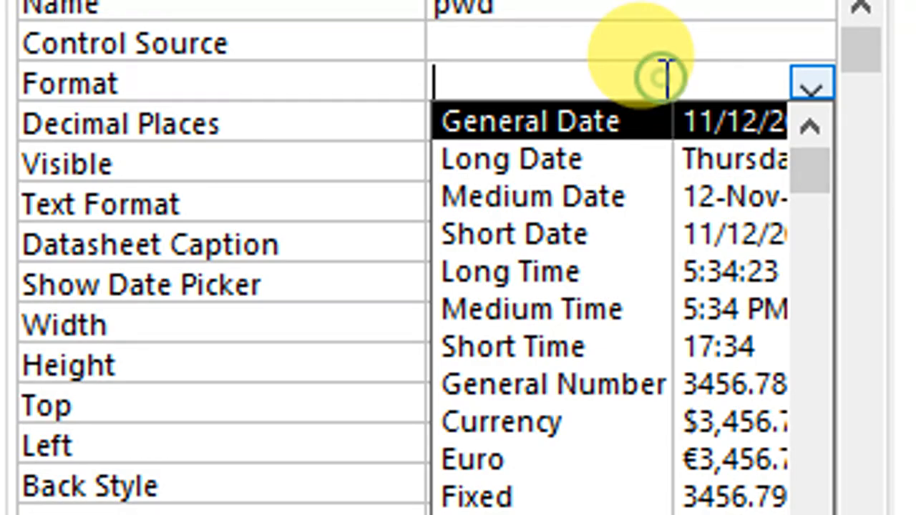
pyautogui.click(585, 14)
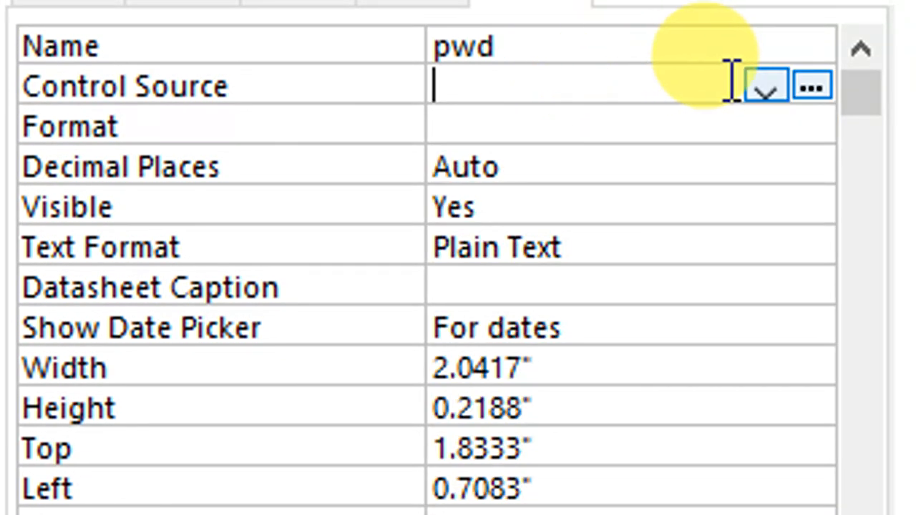
pyautogui.click(769, 89)
pyautogui.click(768, 89)
pyautogui.click(659, 127)
pyautogui.rightClick(659, 127)
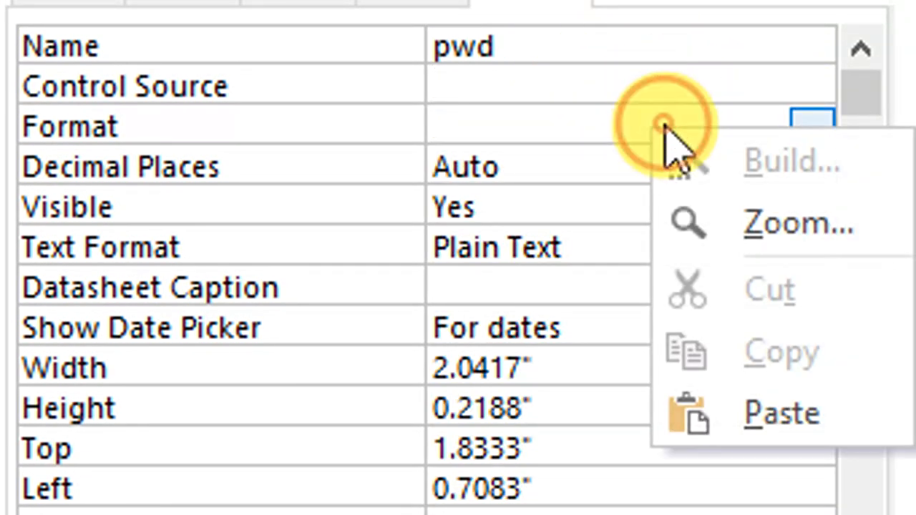
pyautogui.press('Escape')
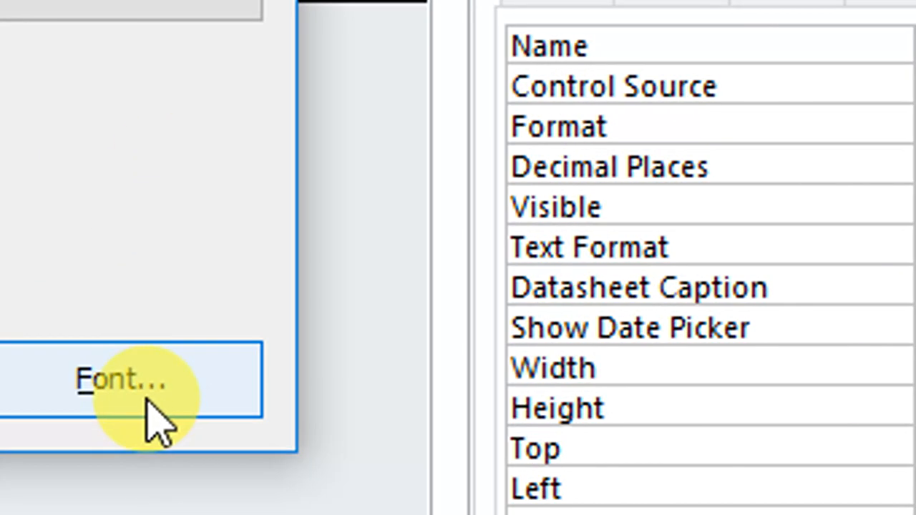
pyautogui.click(161, 397)
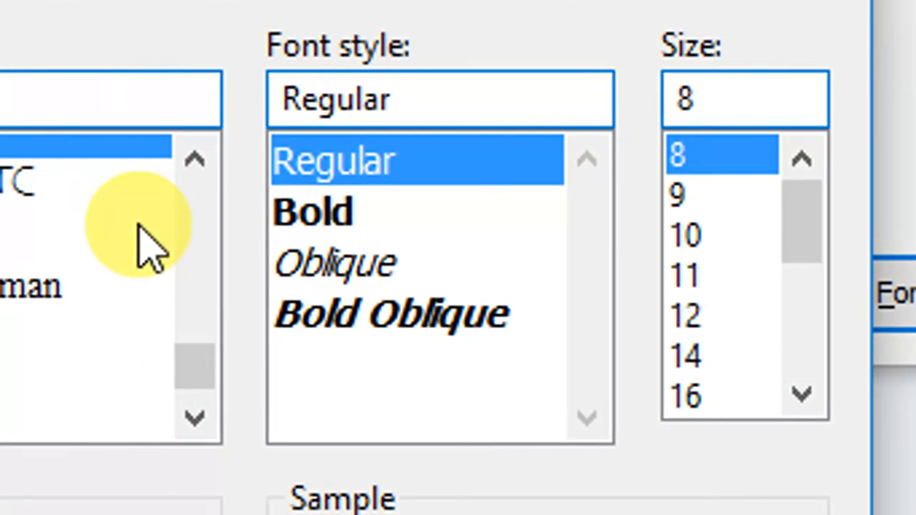
pyautogui.scroll(10, 198, 286)
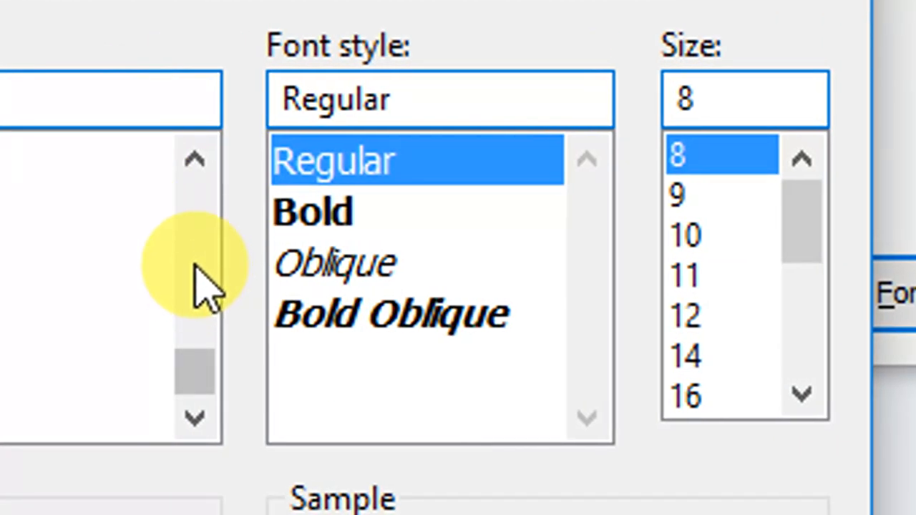
pyautogui.scroll(15, 205, 296)
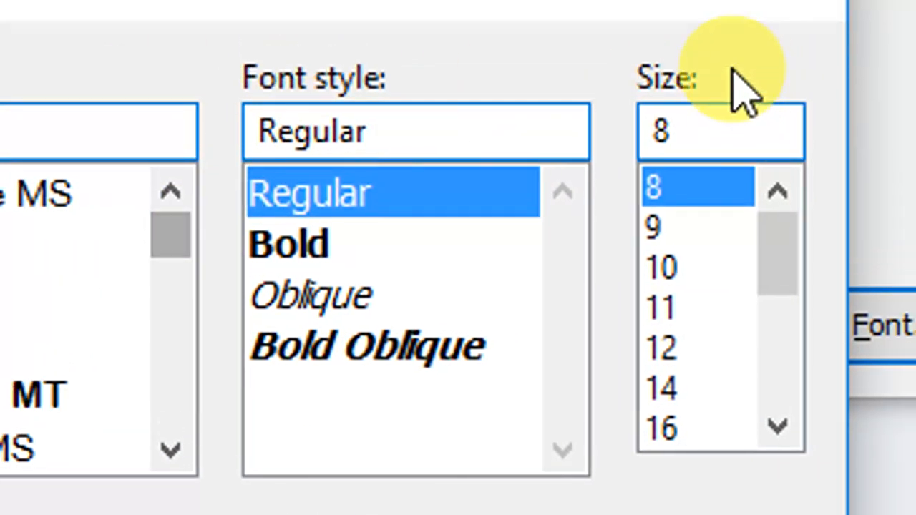
pyautogui.click(859, 0)
pyautogui.click(805, 79)
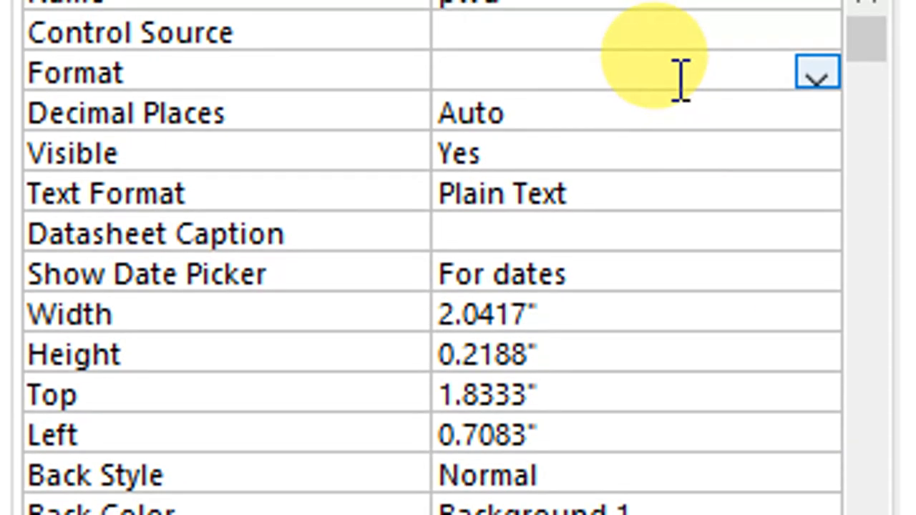
pyautogui.click(813, 81)
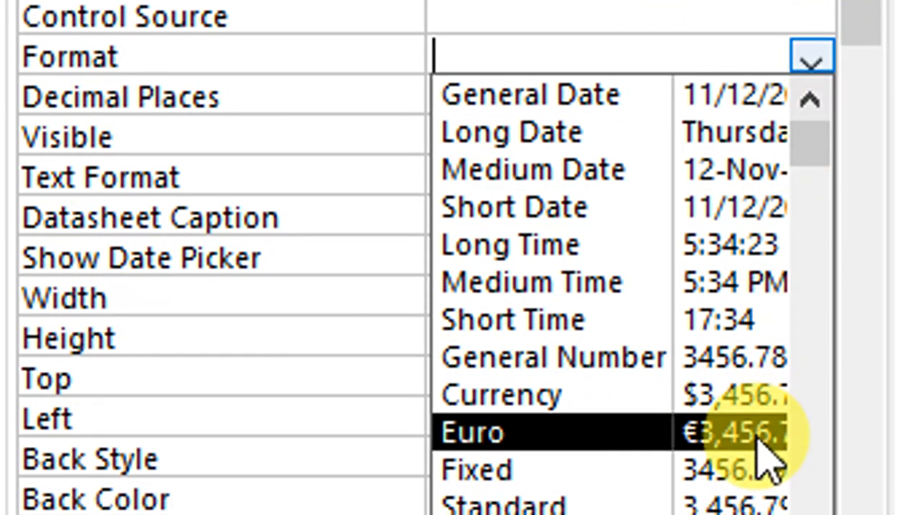
pyautogui.scroll(-1, 762, 440)
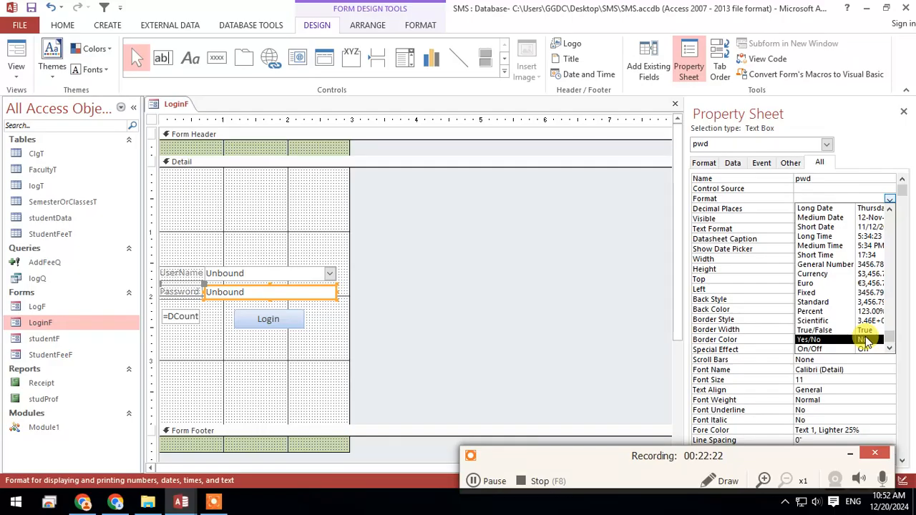
pyautogui.click(579, 466)
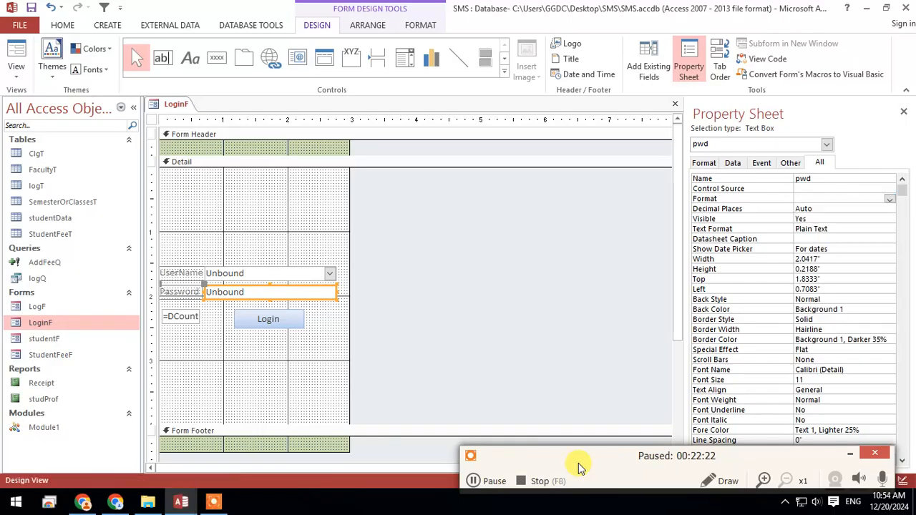
# - Choose Code Builder for LoginF's form-level On Load event
pyautogui.click(153, 106)
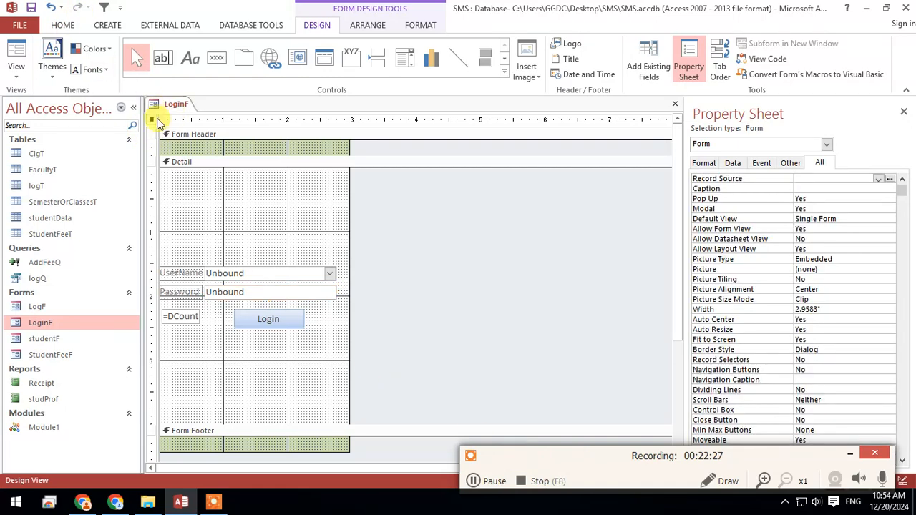
pyautogui.click(763, 163)
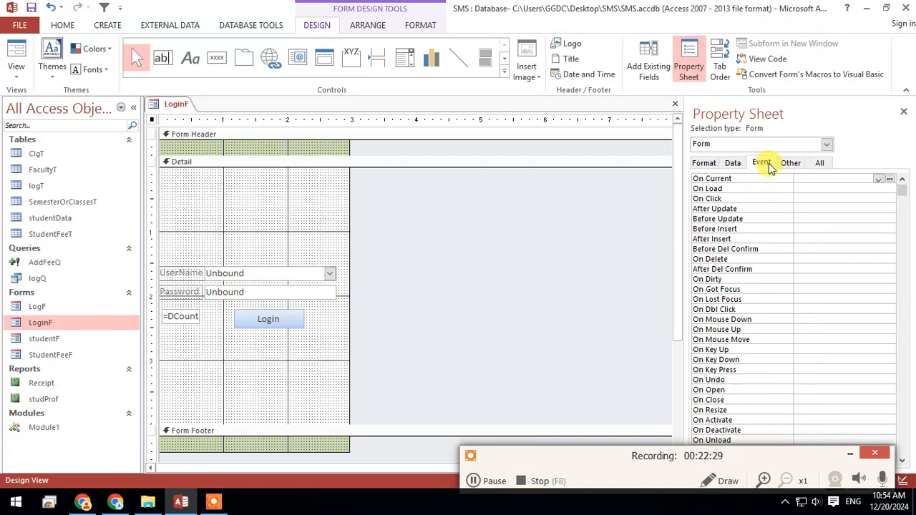
pyautogui.click(834, 188)
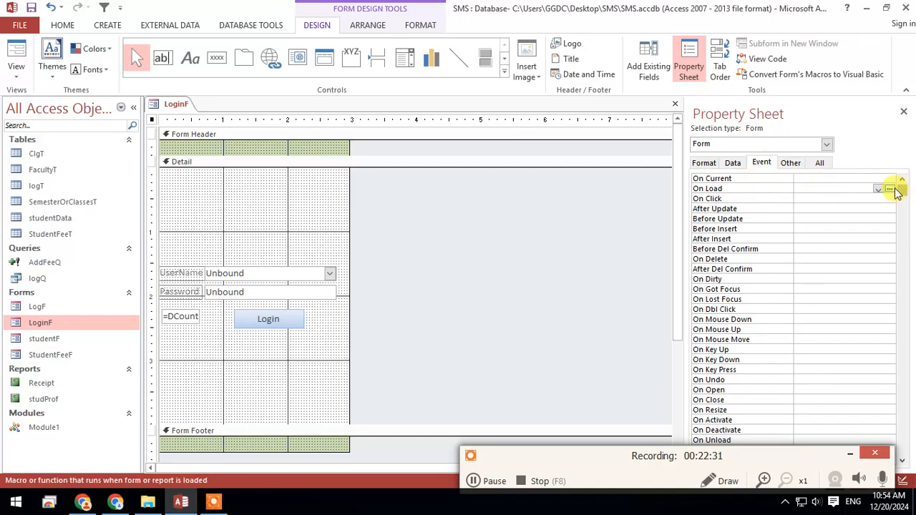
pyautogui.click(889, 188)
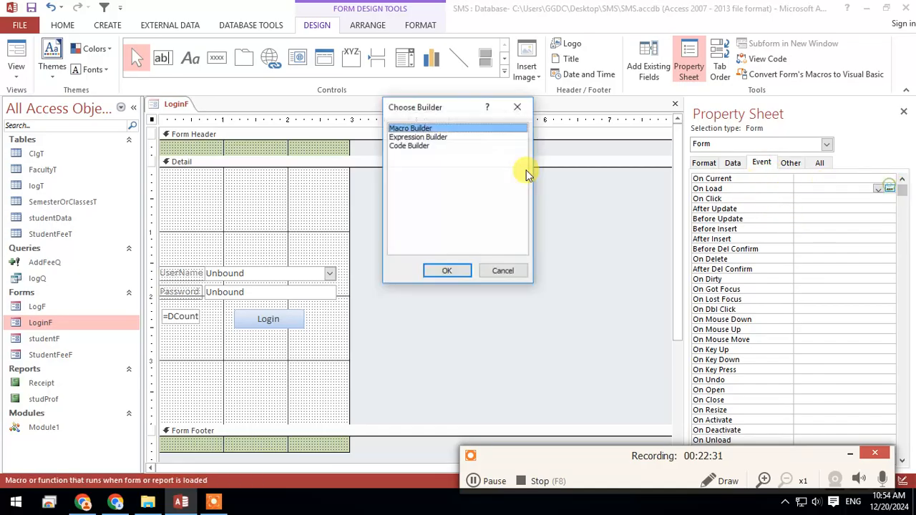
pyautogui.doubleClick(418, 146)
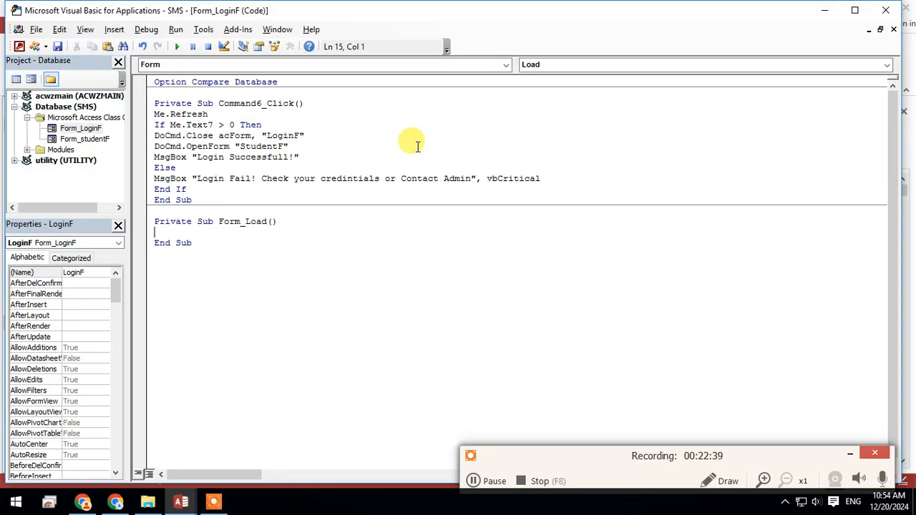
# - Write Me.pwd.PasswordChar = "*" in LoginF's Form_Load procedure
pyautogui.write('me.')
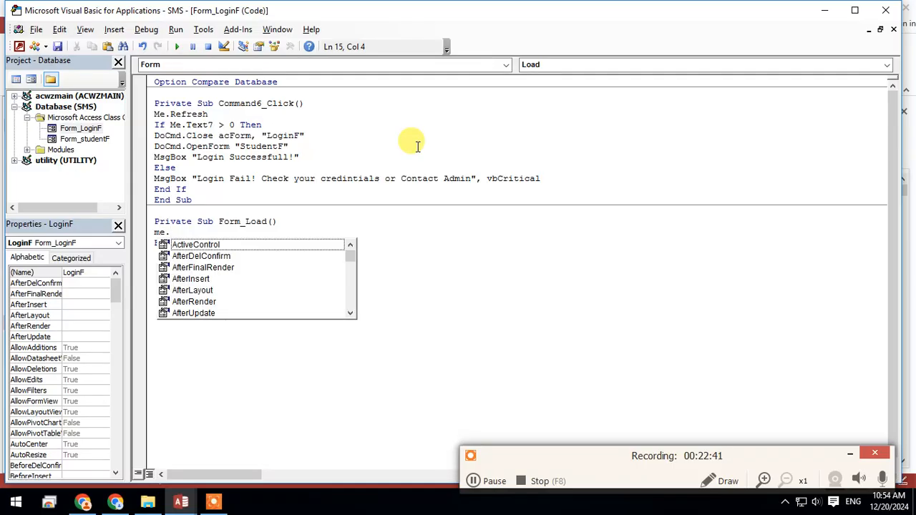
pyautogui.write('pwd ')
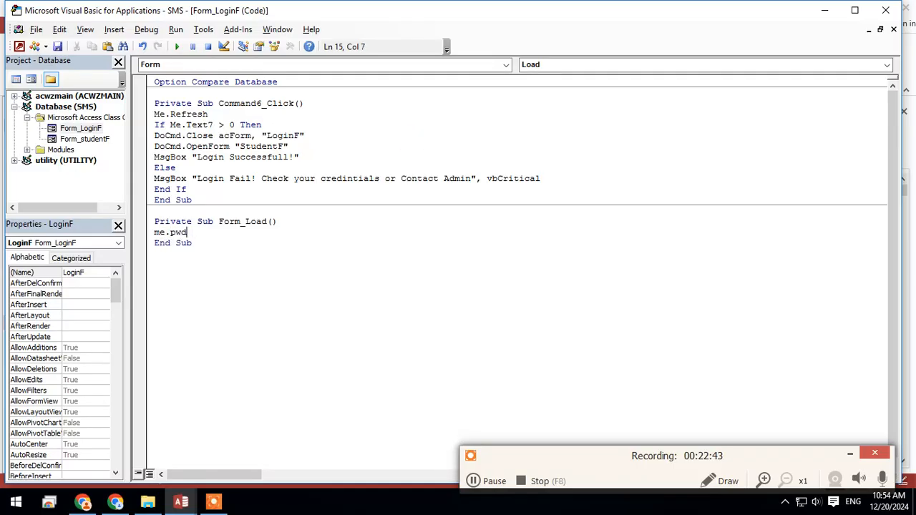
pyautogui.write('.')
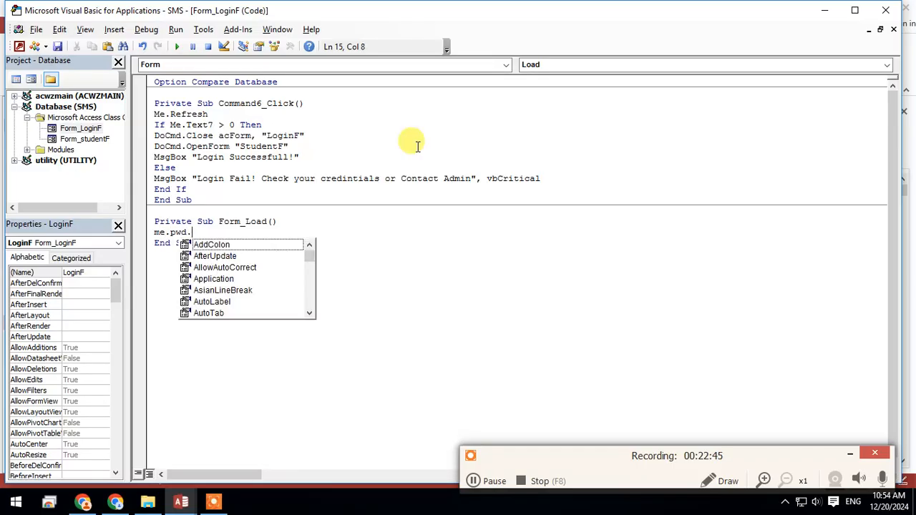
pyautogui.write('cha')
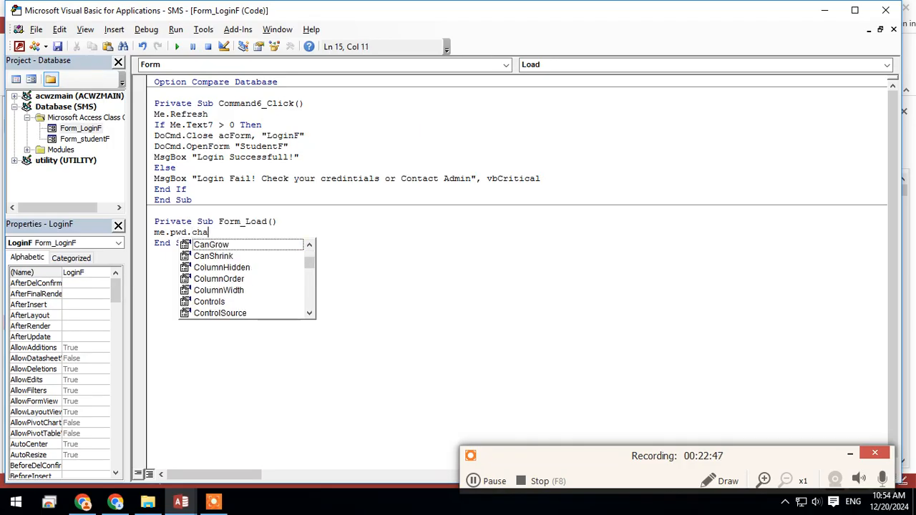
pyautogui.press('BackSpace')
pyautogui.press('BackSpace')
pyautogui.press('BackSpace')
pyautogui.write('p')
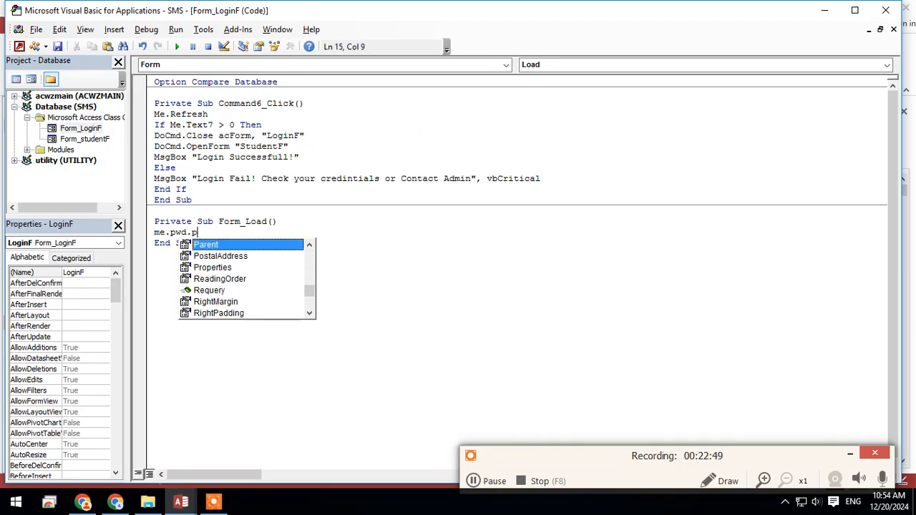
pyautogui.write('as')
pyautogui.press('BackSpace')
pyautogui.press('BackSpace')
pyautogui.press('BackSpace')
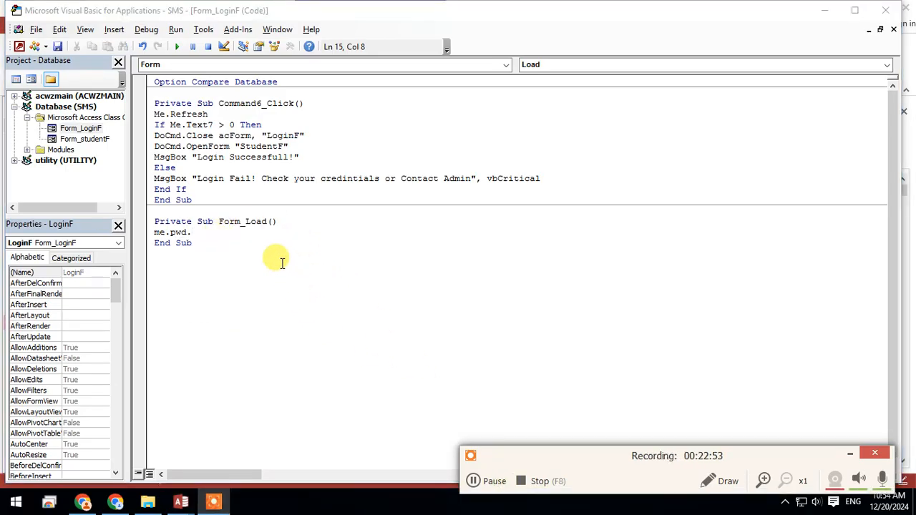
pyautogui.click(222, 234)
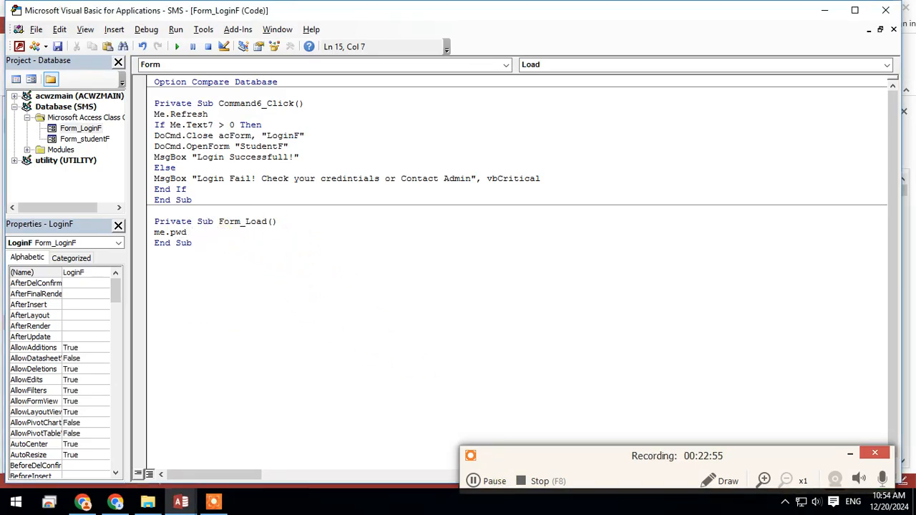
pyautogui.write('.passw')
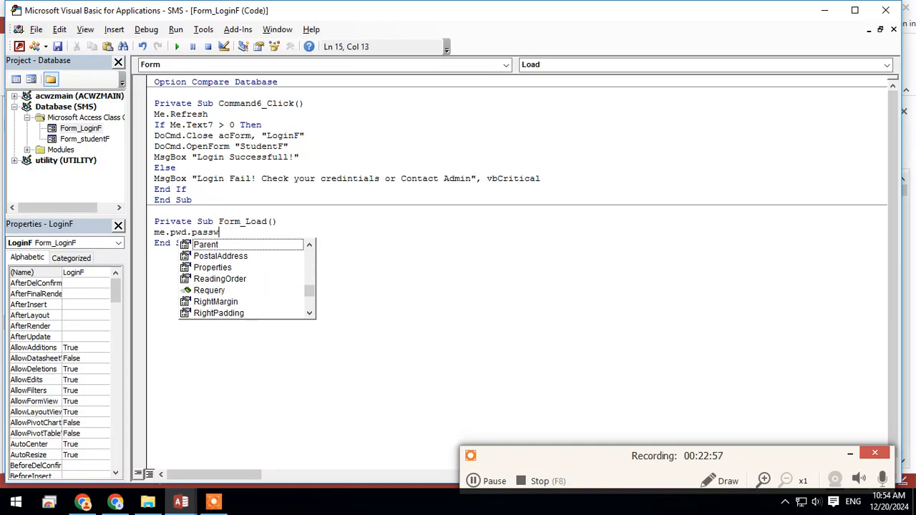
pyautogui.write('ordchar = "*')
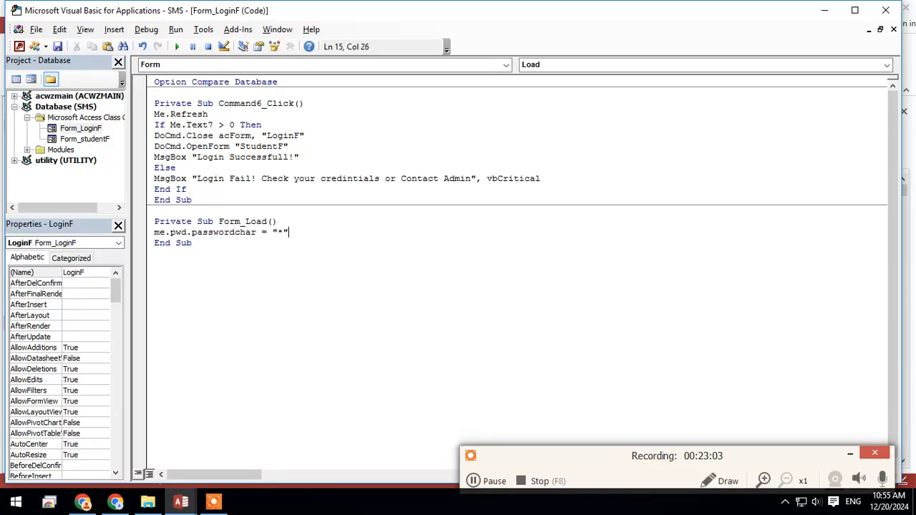
pyautogui.click(268, 293)
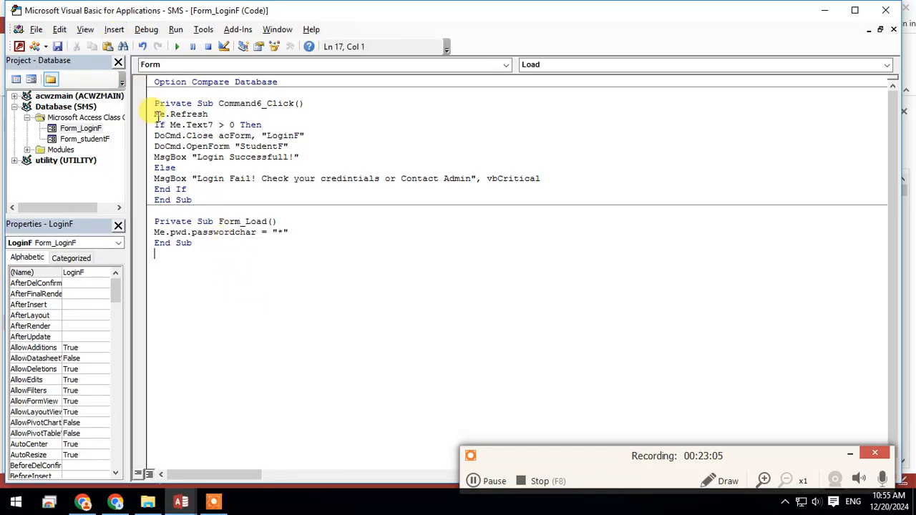
# - Try running the Form_Load code, then close the VBA editor and test the form
pyautogui.click(177, 49)
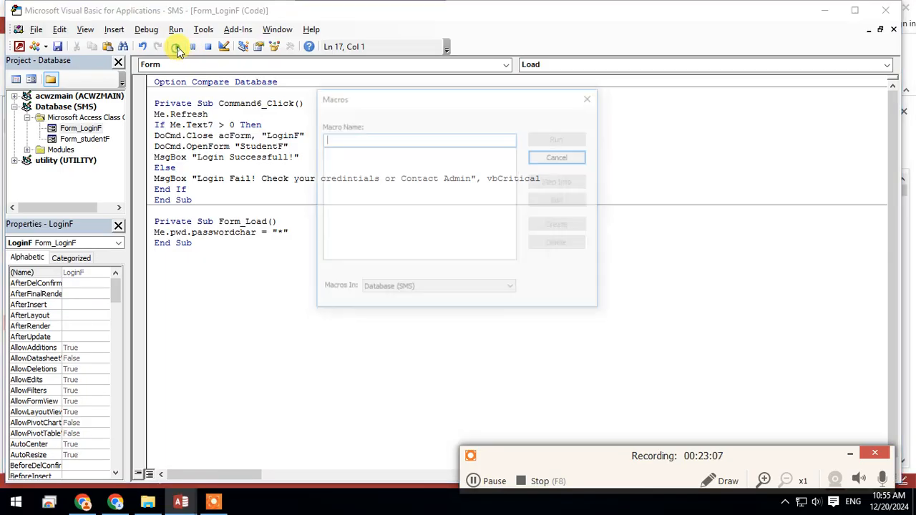
pyautogui.click(560, 158)
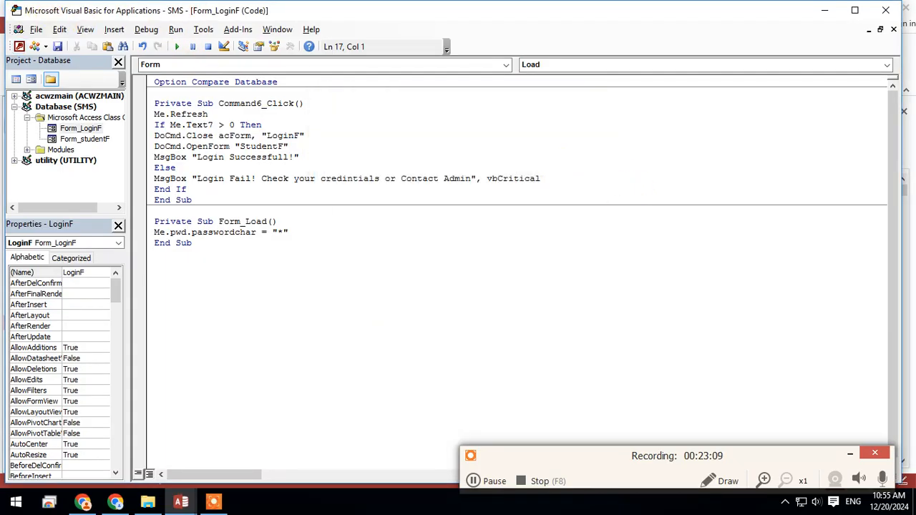
pyautogui.rightClick(203, 10)
pyautogui.click(290, 96)
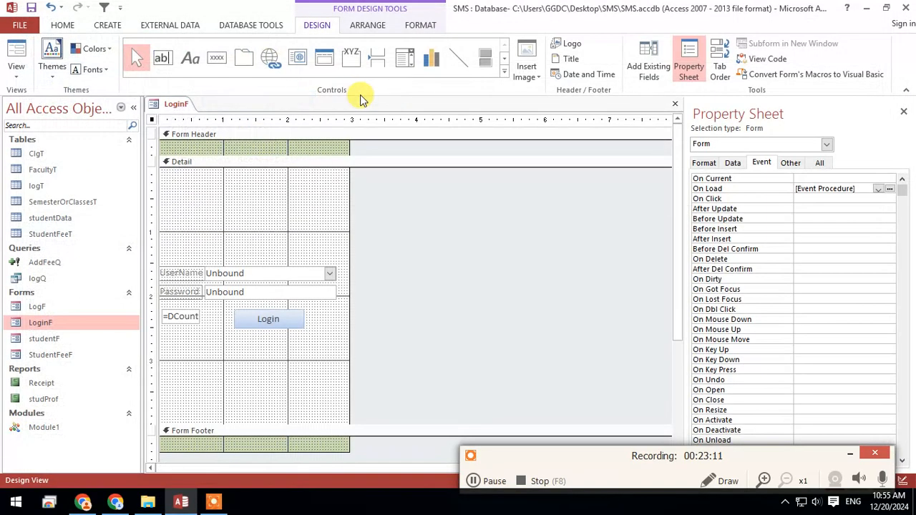
pyautogui.click(16, 52)
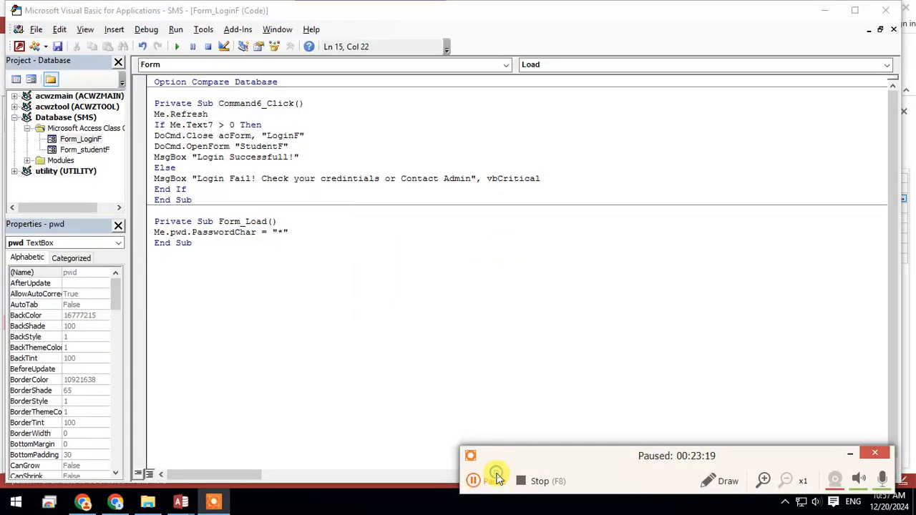
# - Delete the Form_Load procedure and launch the Input Mask wizard for pwd
pyautogui.click(493, 476)
pyautogui.moveTo(243, 255); pyautogui.dragTo(141, 213)
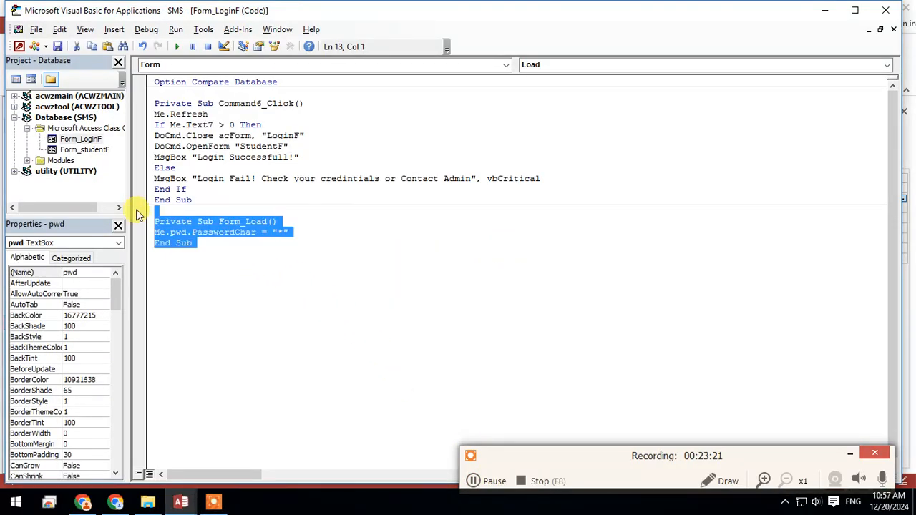
pyautogui.press('Delete')
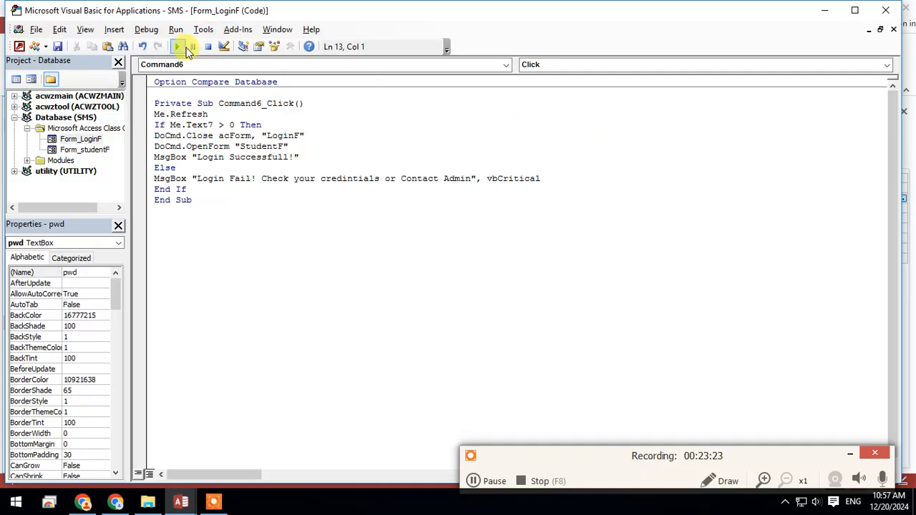
pyautogui.click(885, 10)
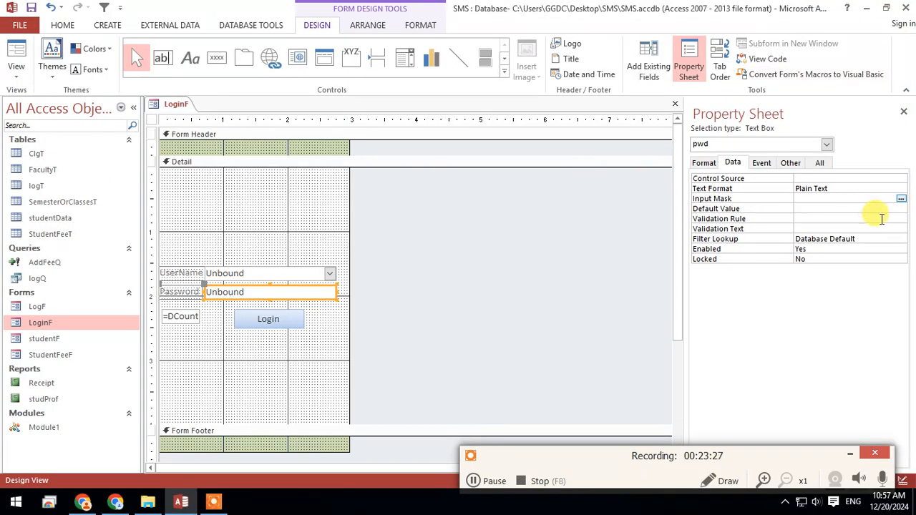
pyautogui.click(901, 199)
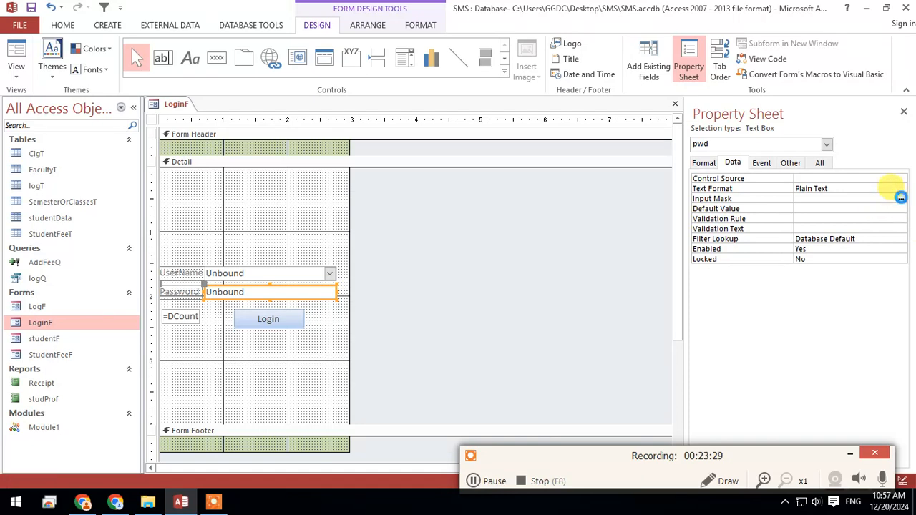
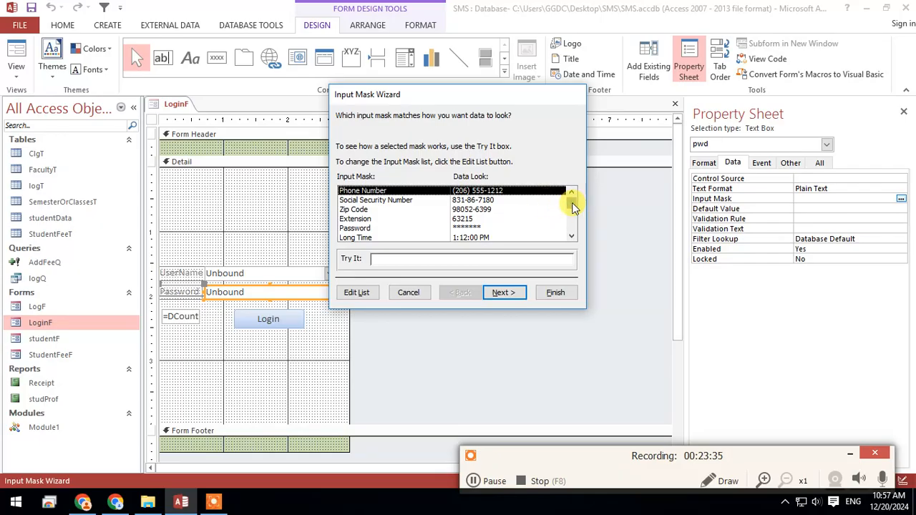
# - Apply the Password input mask to pwd and switch LoginF to Form View
pyautogui.click(369, 227)
pyautogui.scroll(-2, 533, 236)
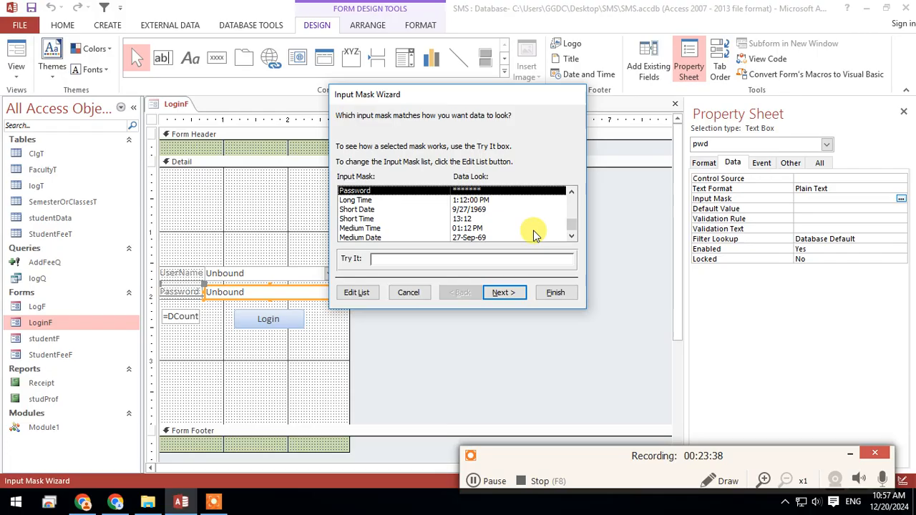
pyautogui.click(512, 292)
pyautogui.click(559, 293)
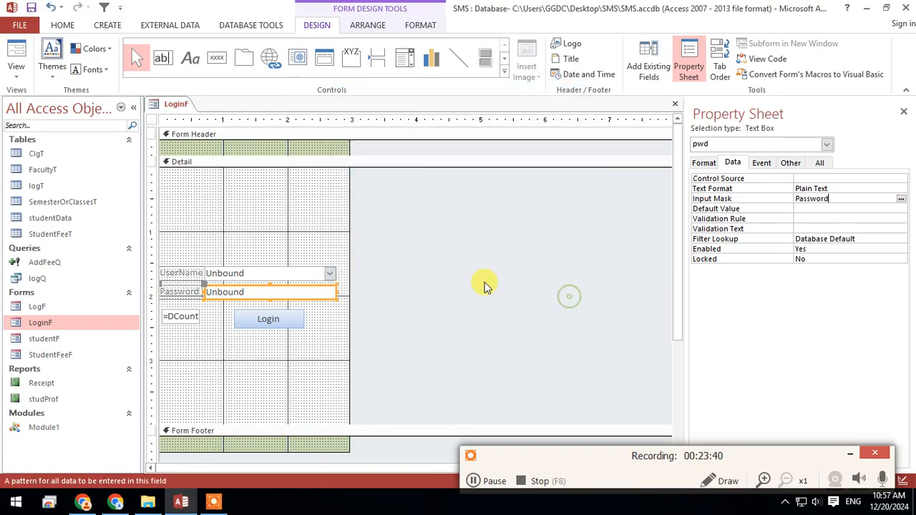
pyautogui.click(16, 58)
# - Log in with a chosen user and masked password, save LoginF, then close StudentF
pyautogui.moveTo(265, 128); pyautogui.dragTo(394, 115)
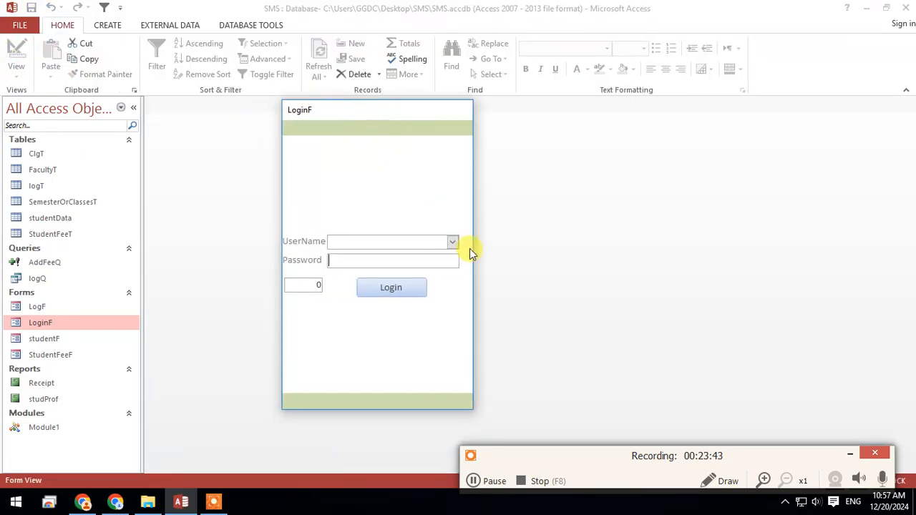
pyautogui.click(452, 241)
pyautogui.click(405, 257)
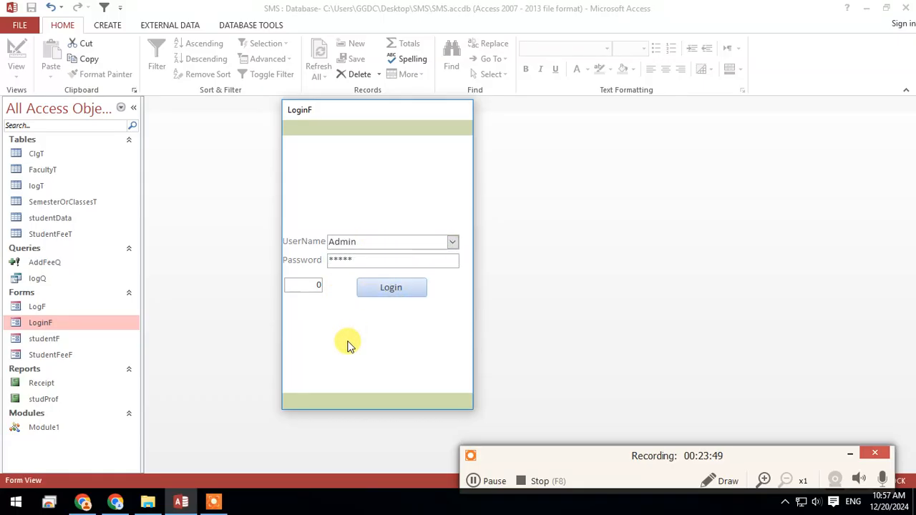
pyautogui.click(415, 289)
pyautogui.click(407, 286)
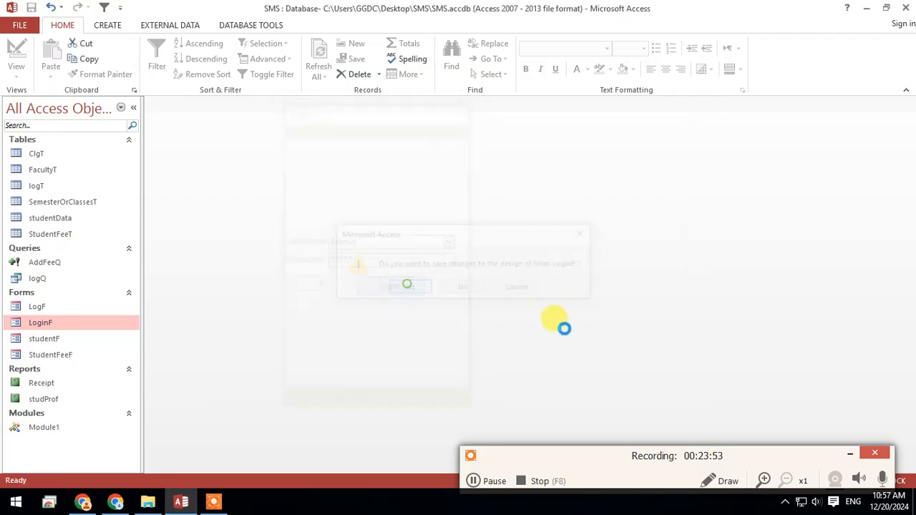
pyautogui.click(476, 296)
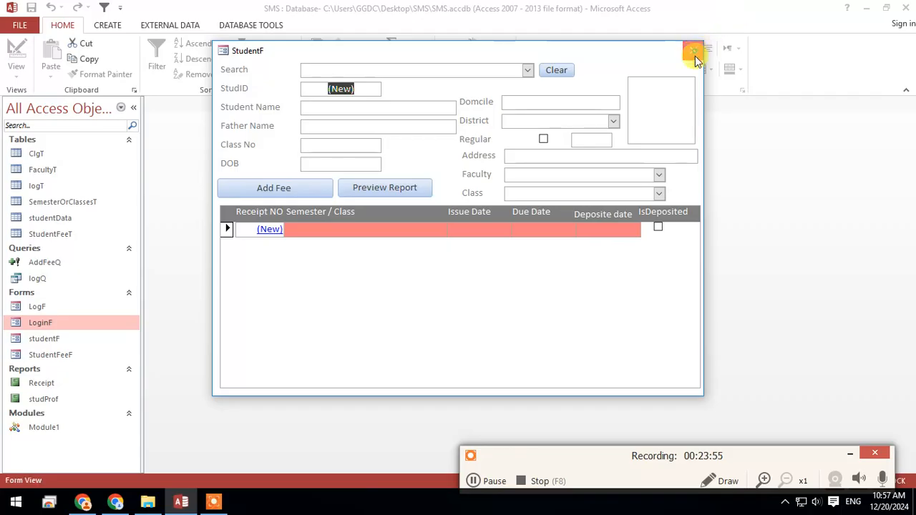
pyautogui.click(693, 51)
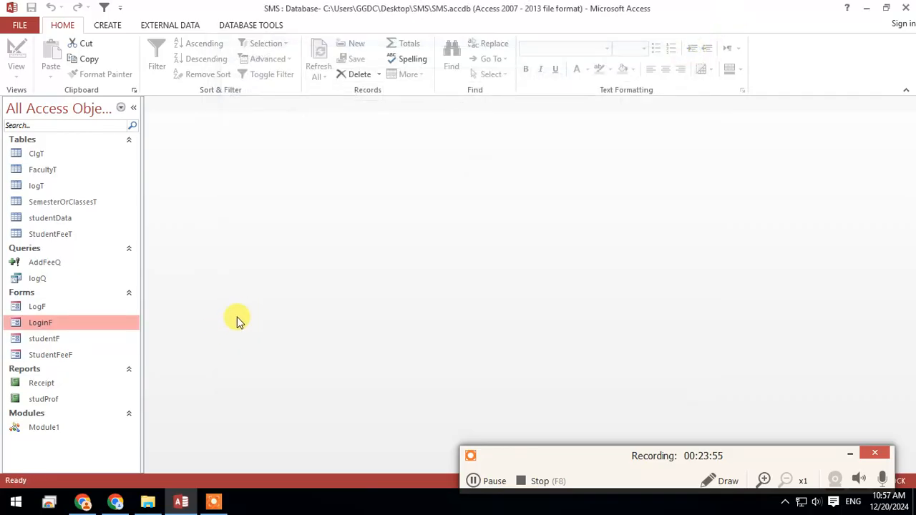
pyautogui.rightClick(63, 321)
# - Open LoginF in Design View and inspect the Detail section and =DCount text box
pyautogui.click(108, 177)
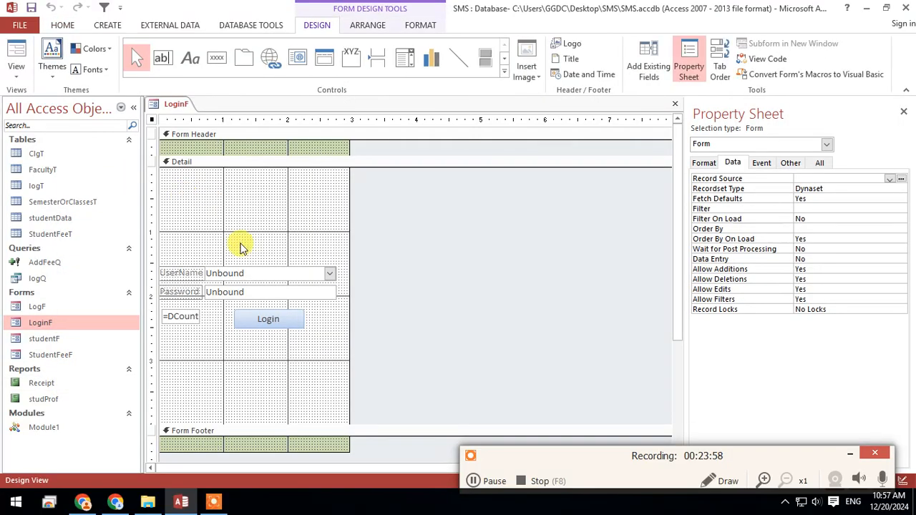
pyautogui.click(269, 368)
pyautogui.click(189, 320)
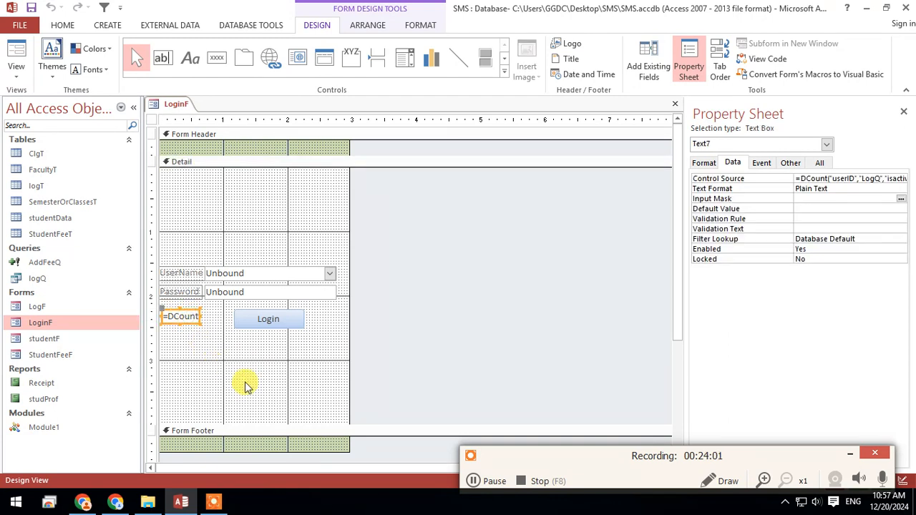
pyautogui.click(245, 390)
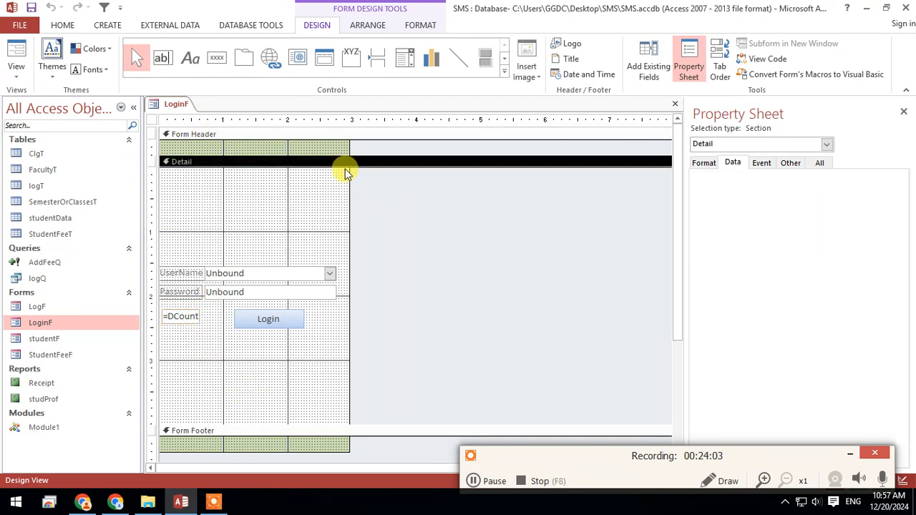
pyautogui.hotkey('ctrl', 'r')
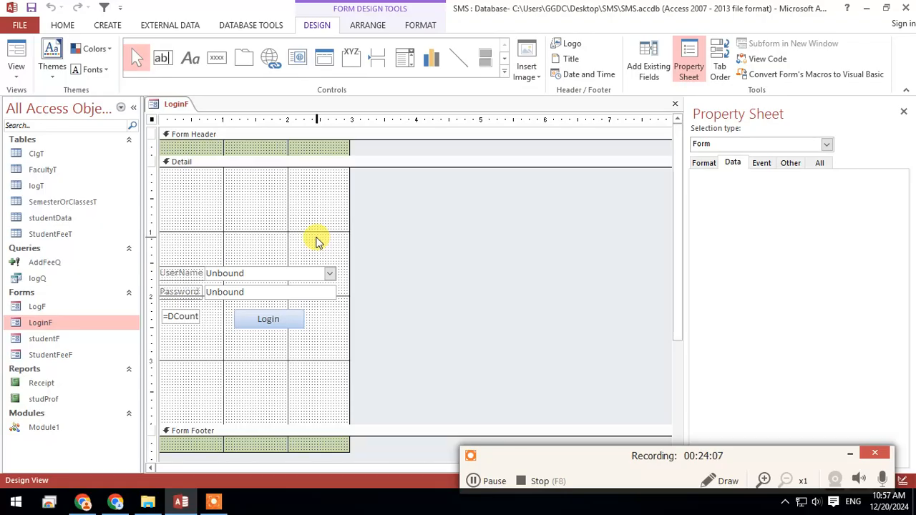
pyautogui.click(312, 209)
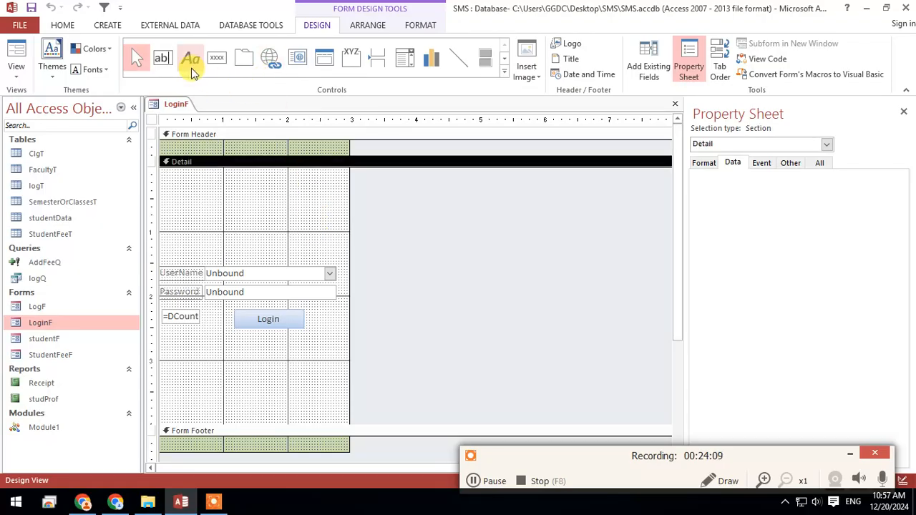
# - Draw two unbound text boxes and a command button below Login, cancelling the button wizard
pyautogui.click(164, 59)
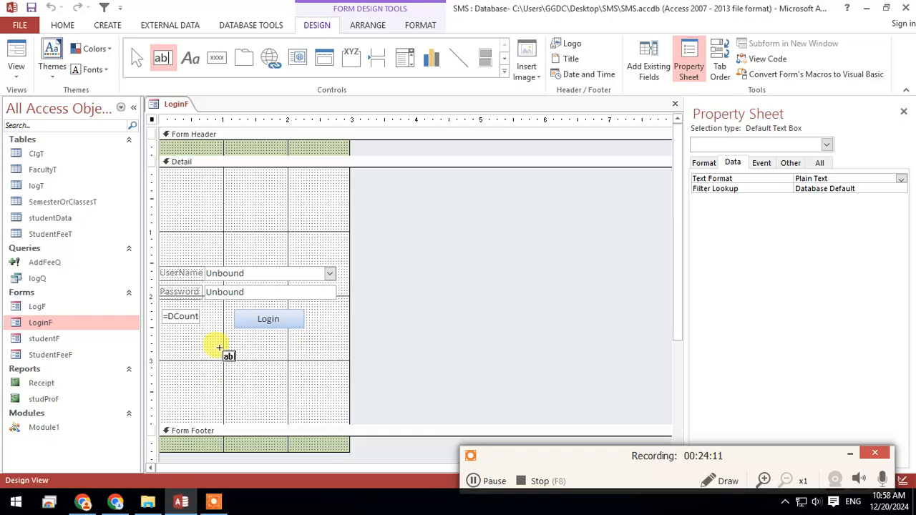
pyautogui.moveTo(224, 349); pyautogui.dragTo(323, 363)
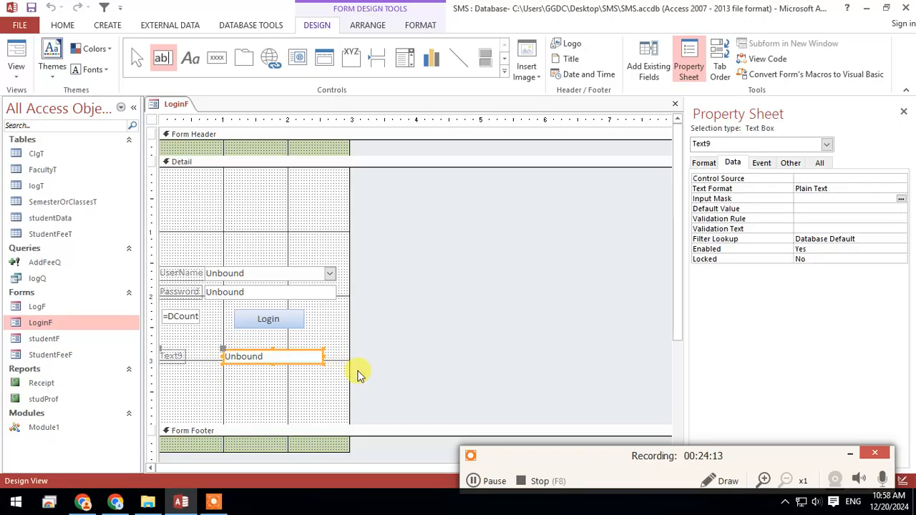
pyautogui.click(163, 60)
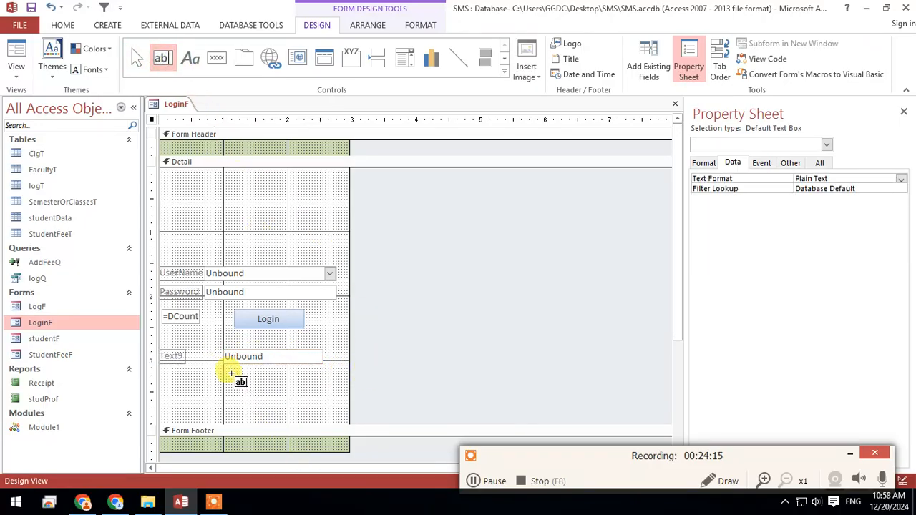
pyautogui.moveTo(224, 369); pyautogui.dragTo(322, 383)
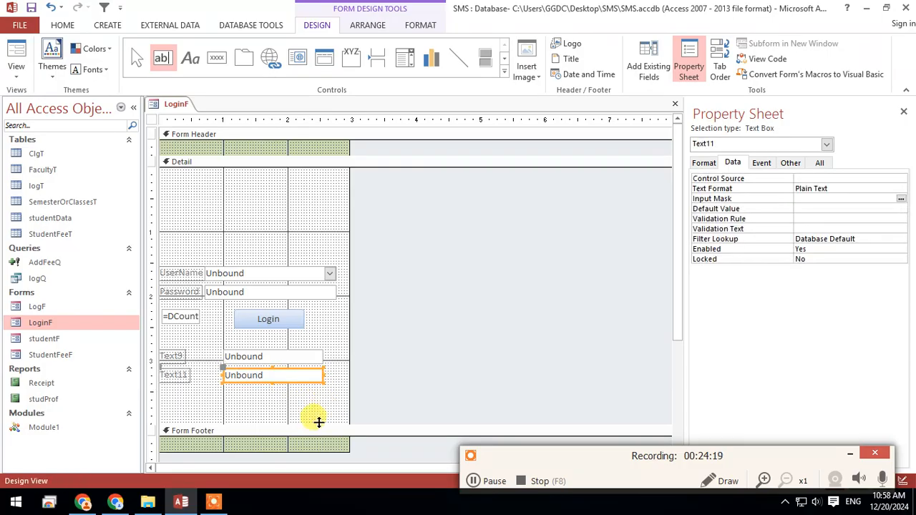
pyautogui.click(299, 415)
pyautogui.click(217, 57)
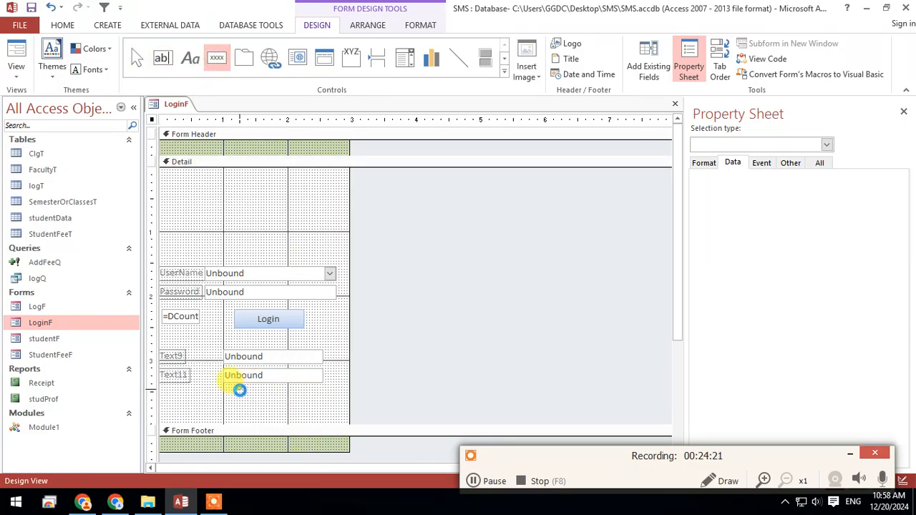
pyautogui.click(240, 390)
pyautogui.click(412, 286)
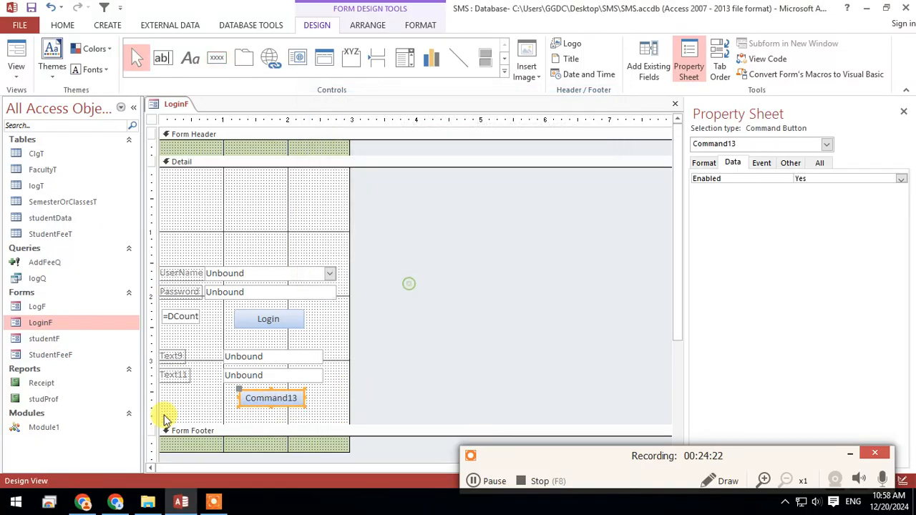
pyautogui.click(171, 353)
pyautogui.moveTo(171, 352); pyautogui.dragTo(276, 349)
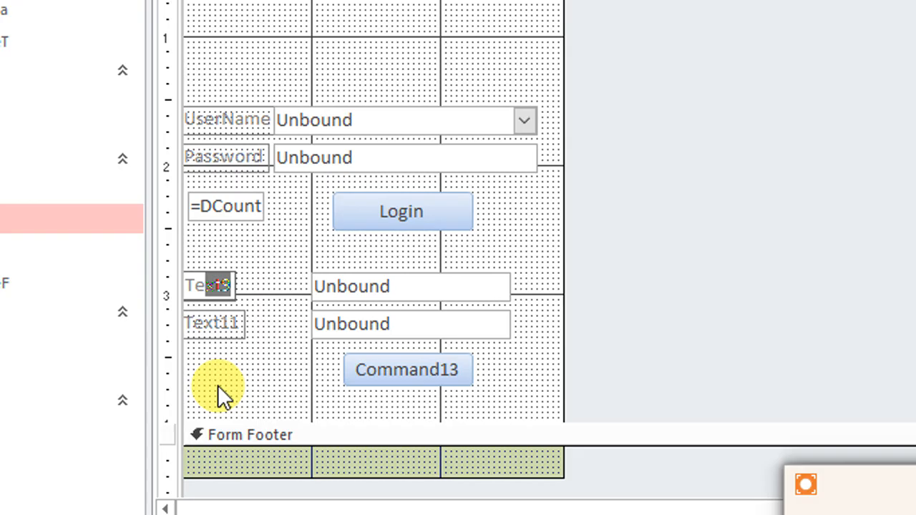
# - Relabel the new text boxes 'New pwd:' and 'Confirm'
pyautogui.press('BackSpace')
pyautogui.press('BackSpace')
pyautogui.press('BackSpace')
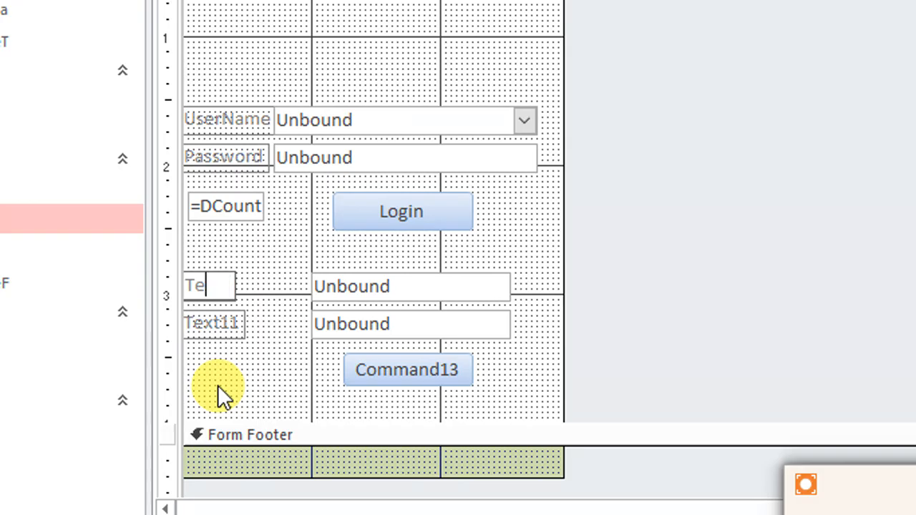
pyautogui.write('Pa')
pyautogui.press('BackSpace')
pyautogui.press('BackSpace')
pyautogui.write('New ')
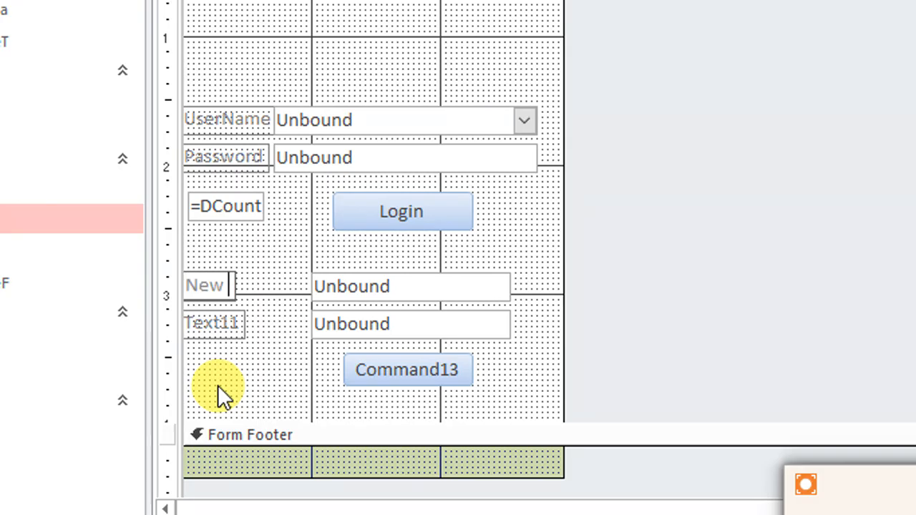
pyautogui.write('pwd:')
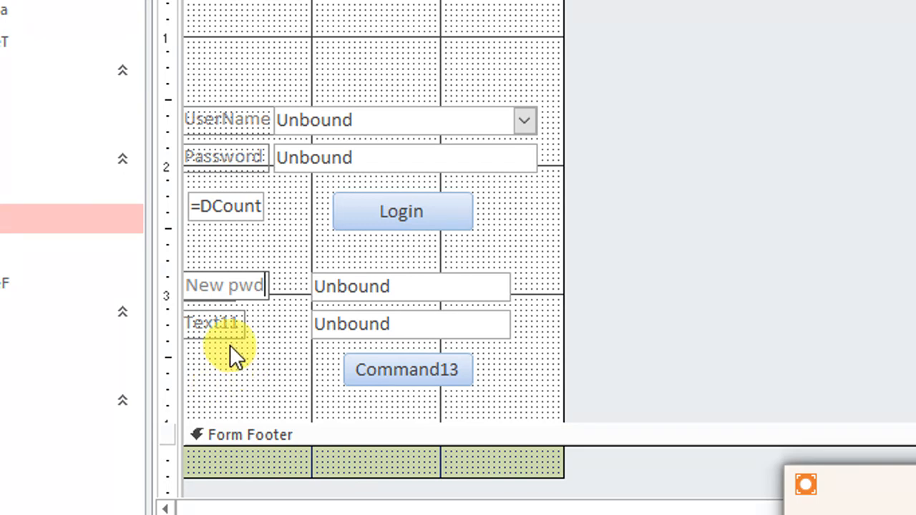
pyautogui.click(232, 320)
pyautogui.doubleClick(232, 321)
pyautogui.press('BackSpace')
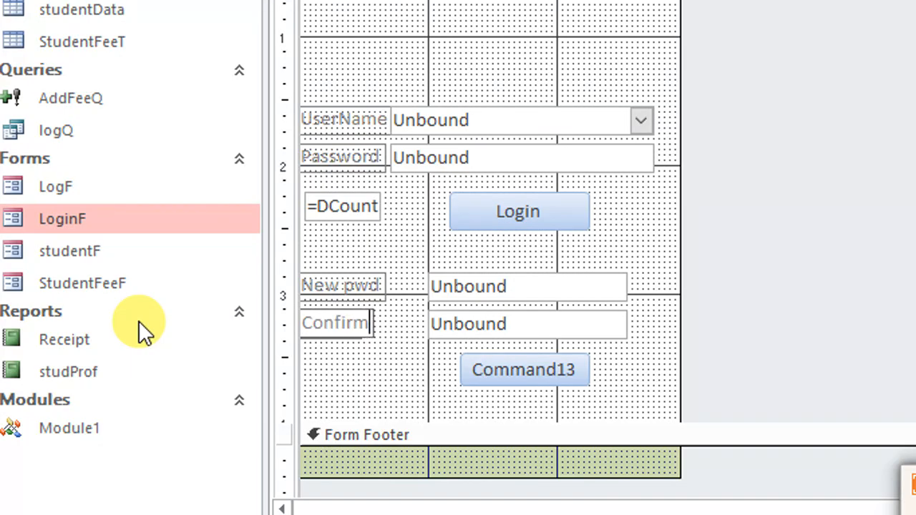
pyautogui.click(317, 351)
# - Name the new text boxes np and cnp in the Property Sheet and save LoginF
pyautogui.click(494, 286)
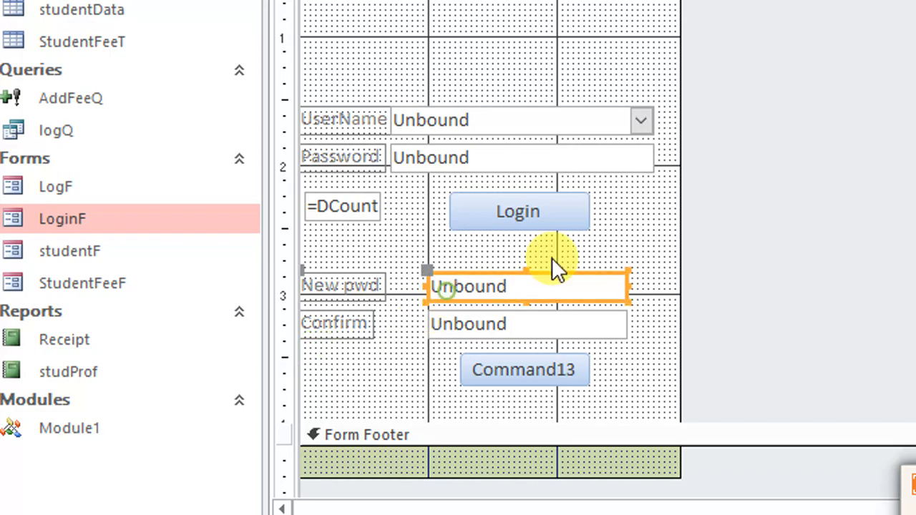
pyautogui.click(797, 57)
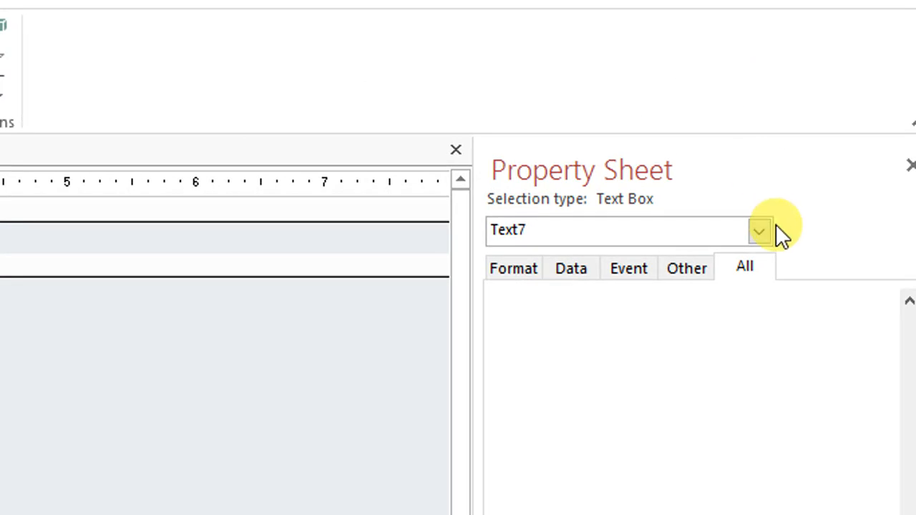
pyautogui.scroll(9, 772, 371)
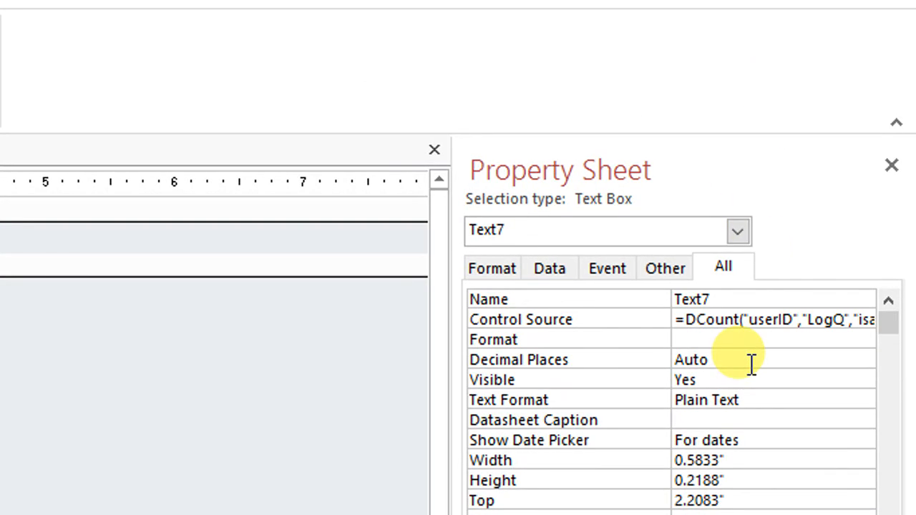
pyautogui.doubleClick(746, 301)
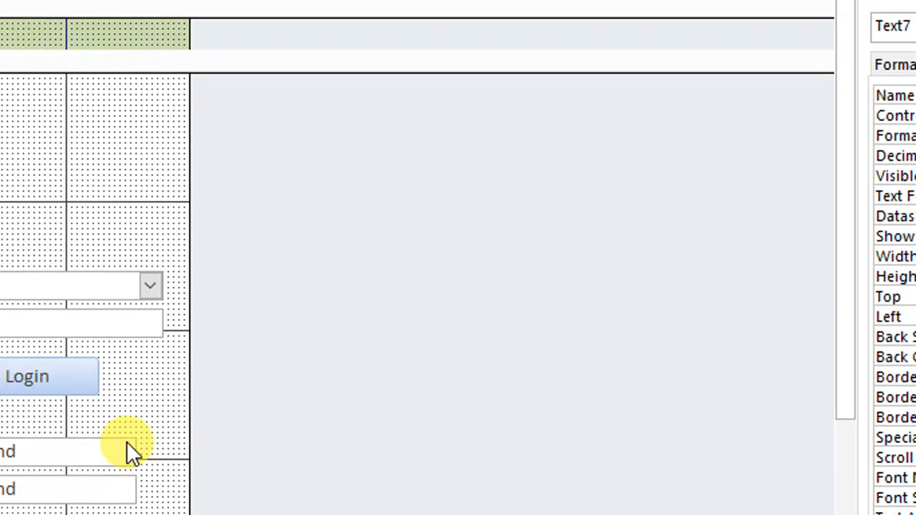
pyautogui.click(127, 445)
pyautogui.doubleClick(781, 87)
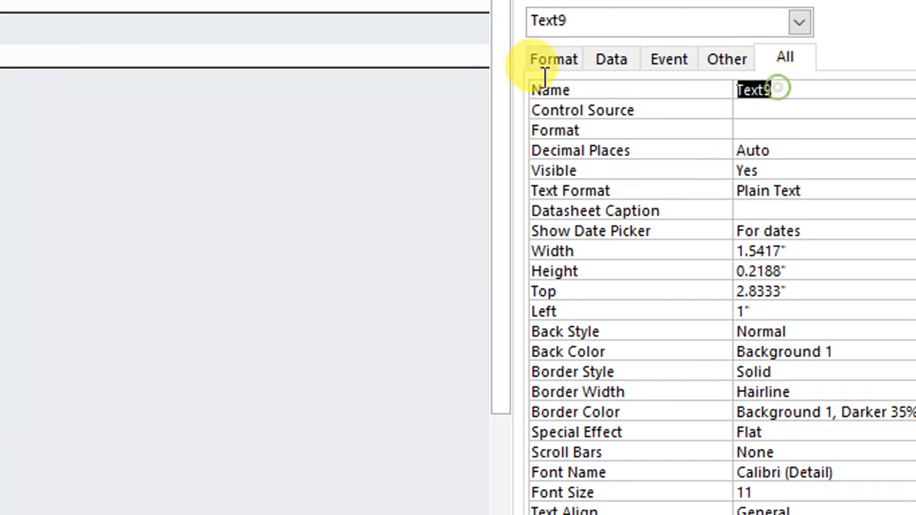
pyautogui.write('n')
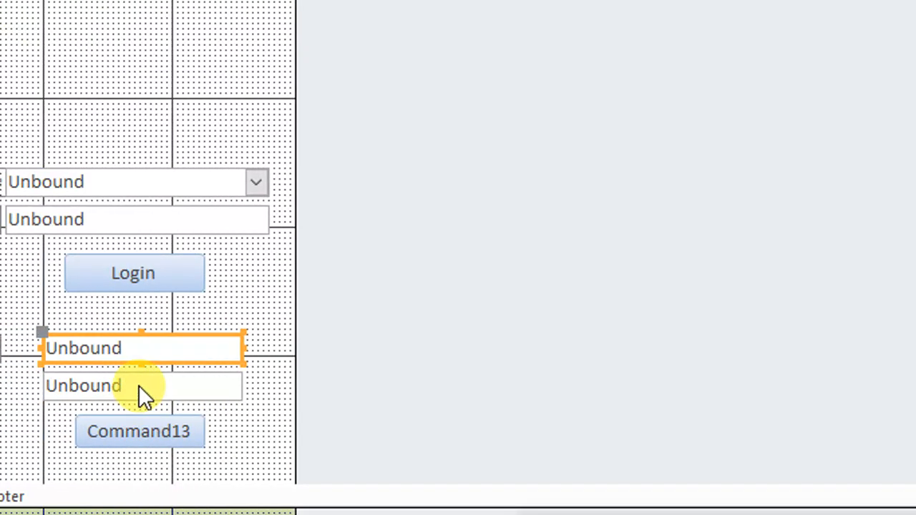
pyautogui.click(139, 390)
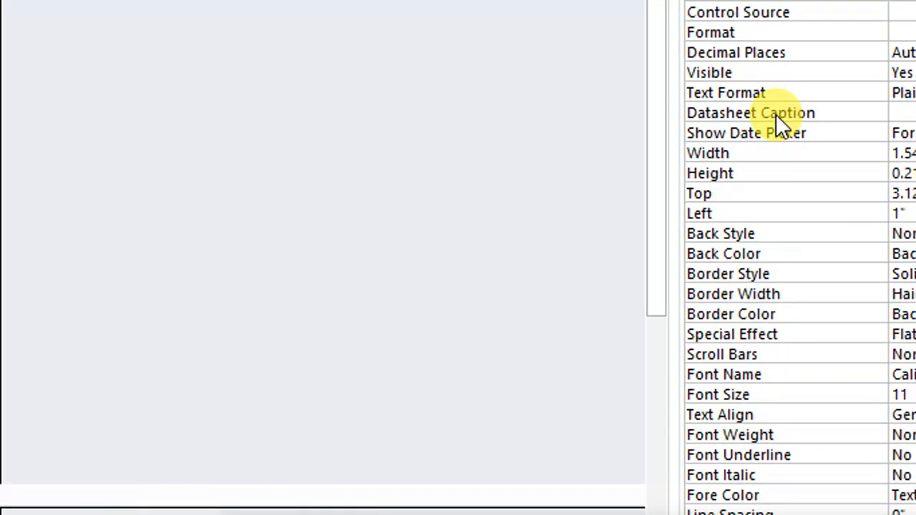
pyautogui.click(521, 38)
pyautogui.write('cnp')
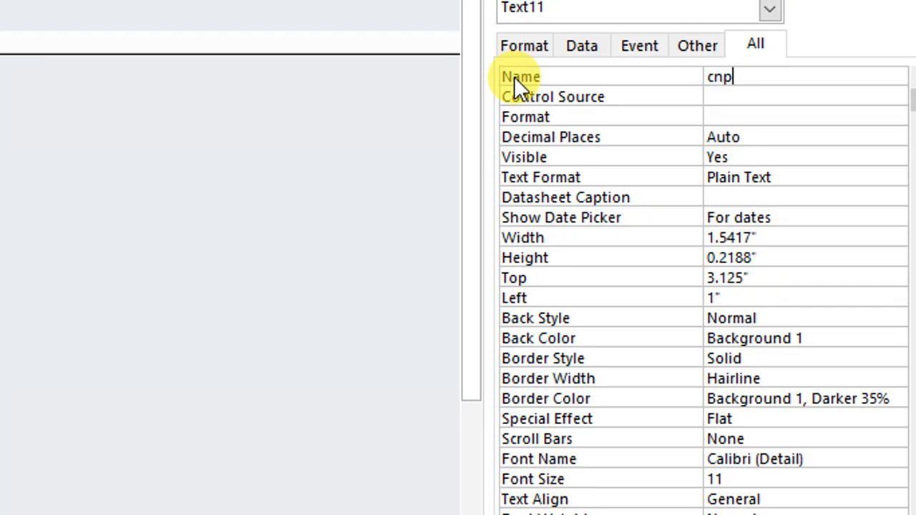
pyautogui.click(816, 177)
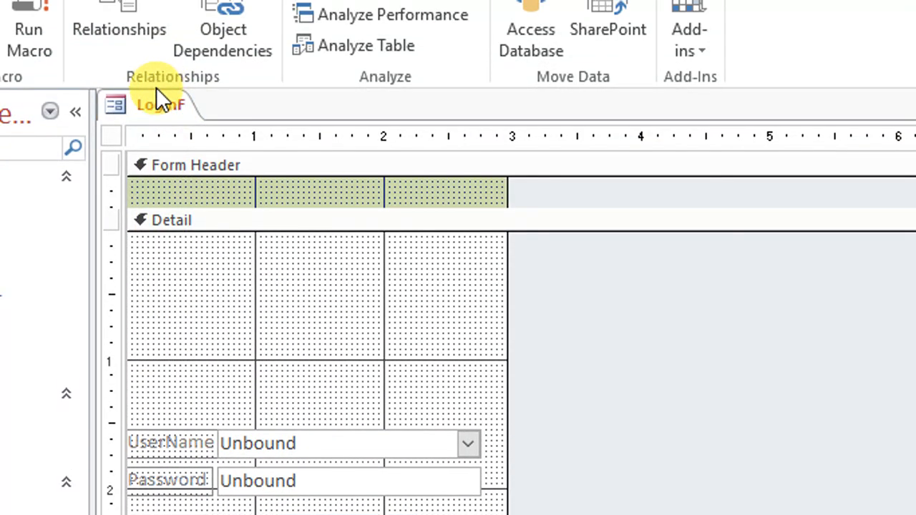
pyautogui.rightClick(159, 92)
pyautogui.click(170, 101)
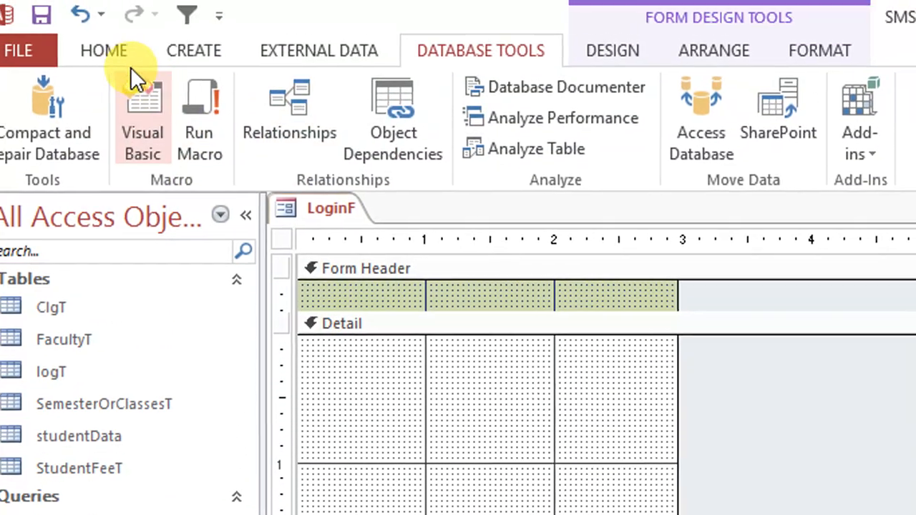
# - Create a query design on logT with UserName and Passw in the grid
pyautogui.click(128, 57)
pyautogui.click(215, 56)
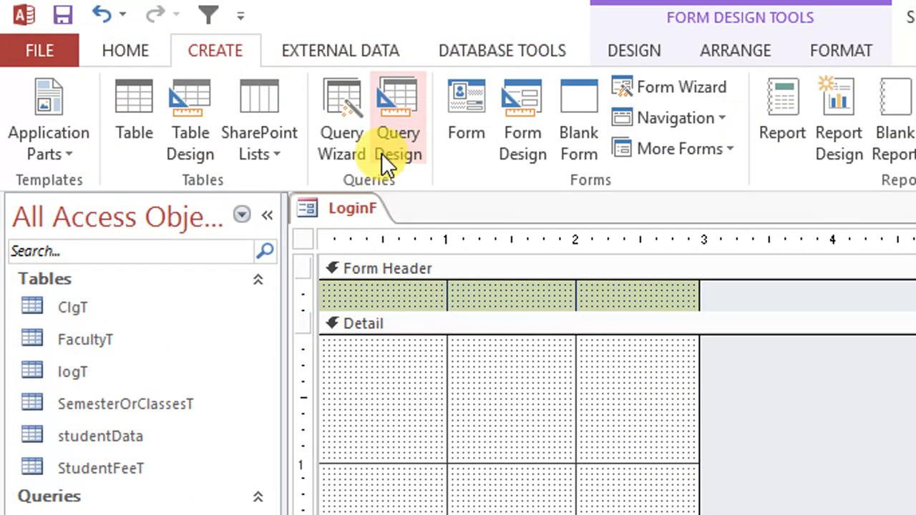
pyautogui.click(394, 151)
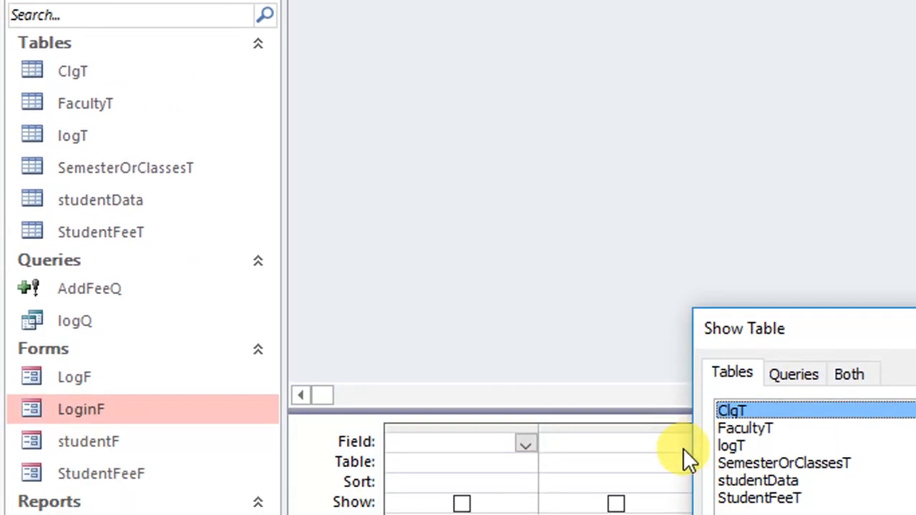
pyautogui.doubleClick(725, 429)
pyautogui.click(739, 311)
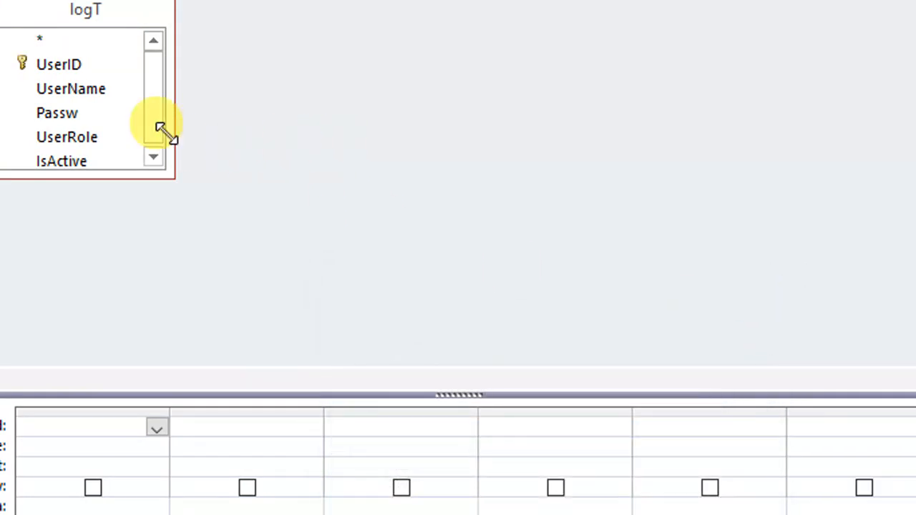
pyautogui.click(83, 113)
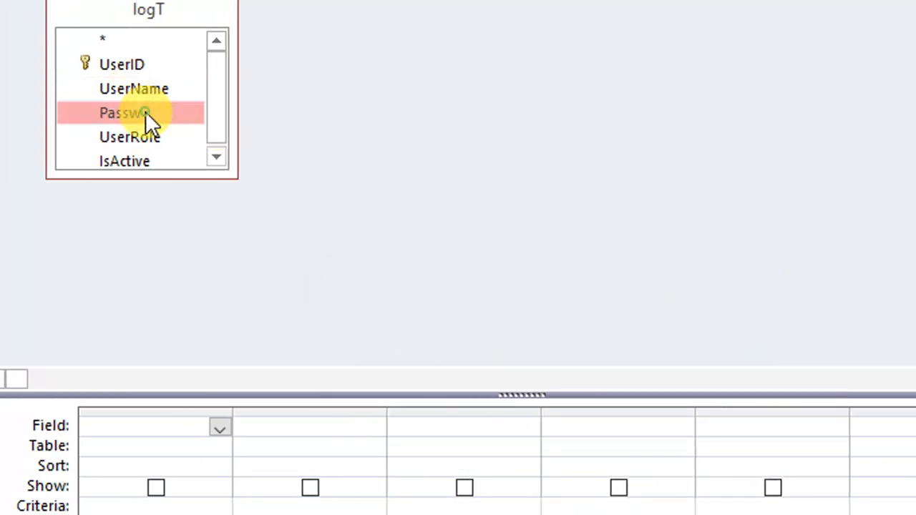
pyautogui.doubleClick(145, 113)
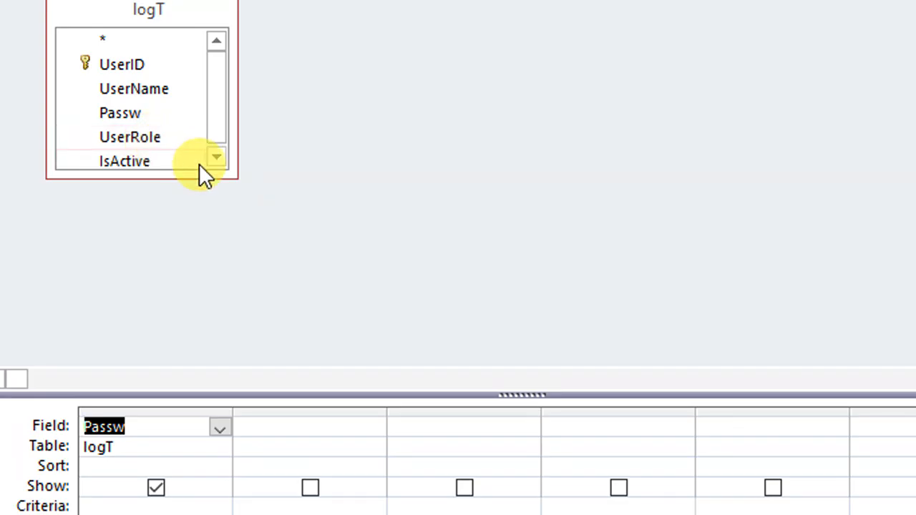
pyautogui.moveTo(213, 178); pyautogui.dragTo(478, 324)
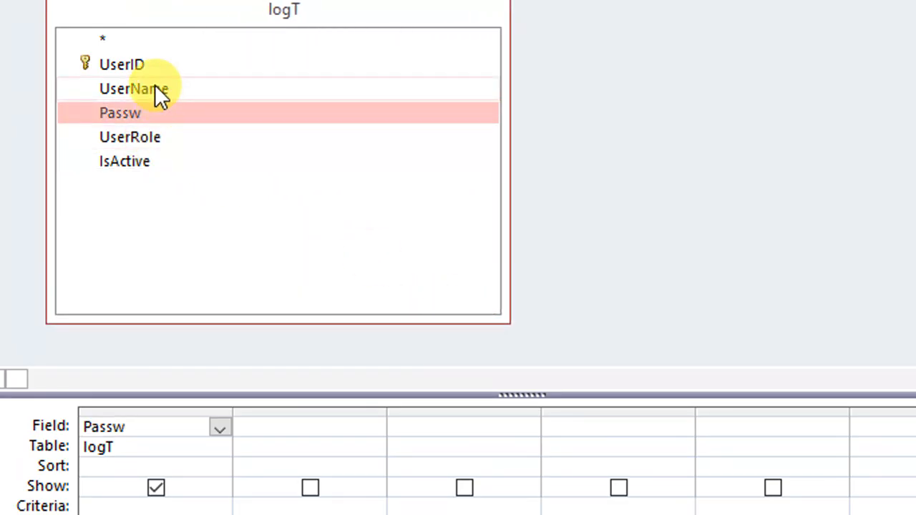
pyautogui.moveTo(158, 89); pyautogui.dragTo(122, 344)
pyautogui.moveTo(190, 344); pyautogui.dragTo(176, 427)
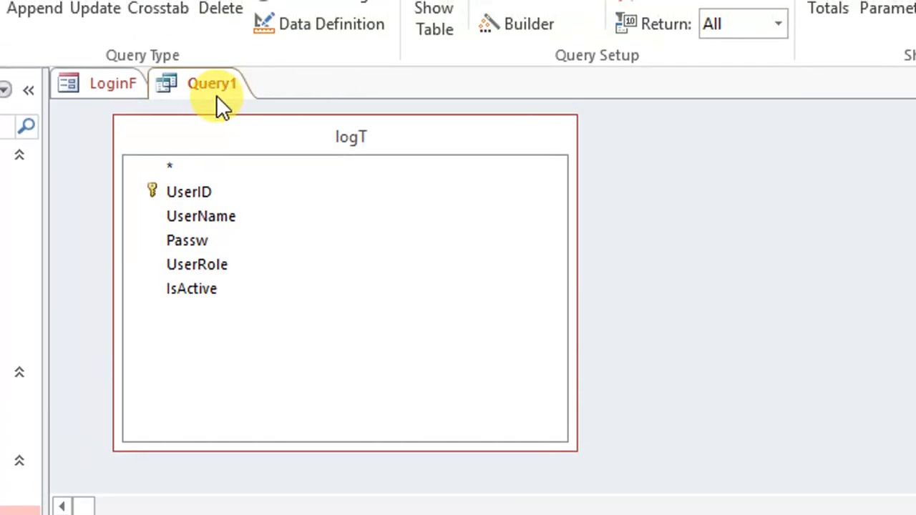
# - Make it an update query with UserName criteria [Forms]![LoginF]![usr]
pyautogui.rightClick(209, 96)
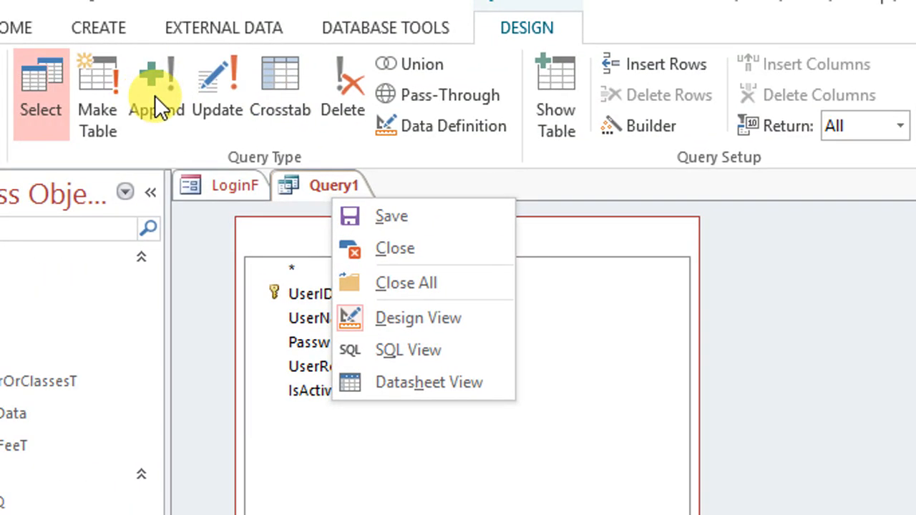
pyautogui.click(227, 102)
pyautogui.click(230, 102)
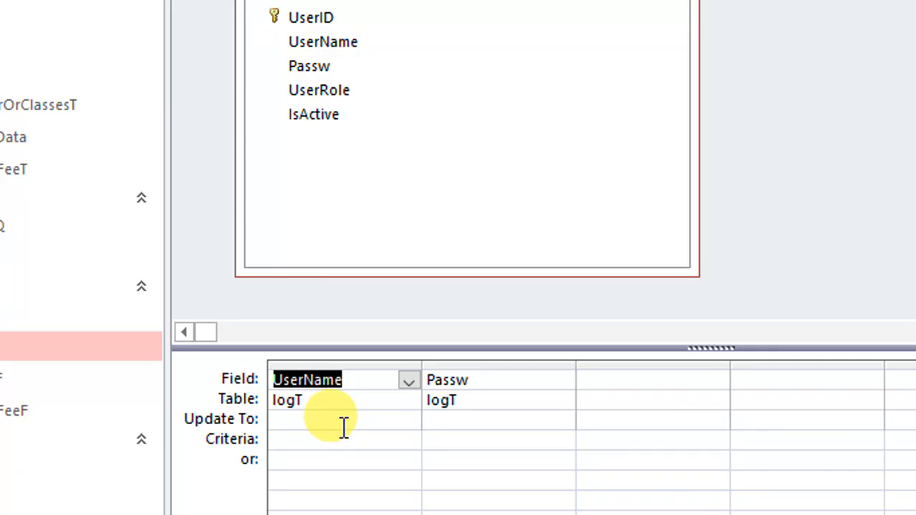
pyautogui.click(340, 437)
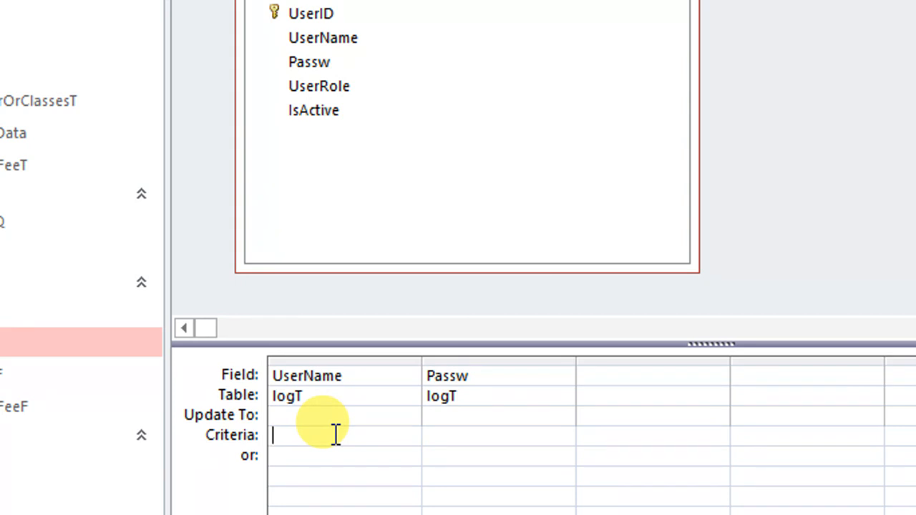
pyautogui.write('forms')
pyautogui.press('Tab')
pyautogui.press('Down')
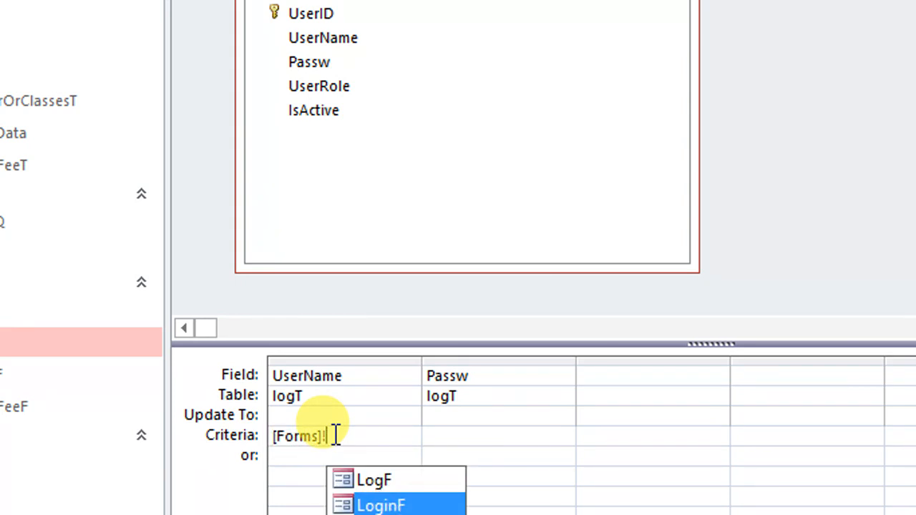
pyautogui.press('Tab')
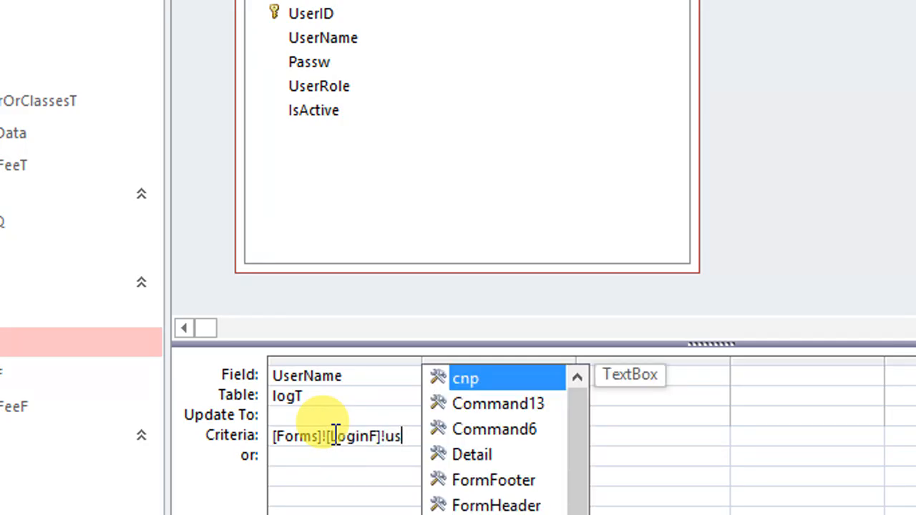
pyautogui.write('us')
pyautogui.press('Tab')
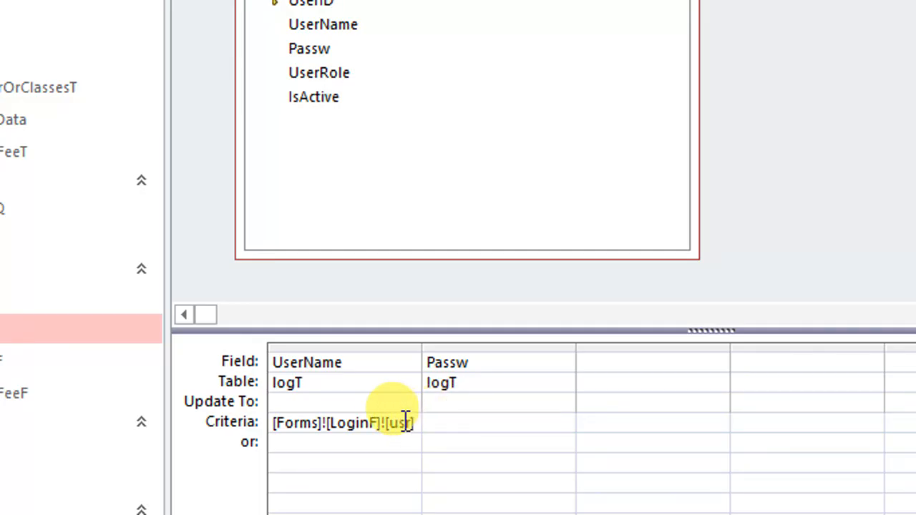
# - Set the Passw criteria to [Forms]![LoginF]![pwd]
pyautogui.write('forms')
pyautogui.press('Tab')
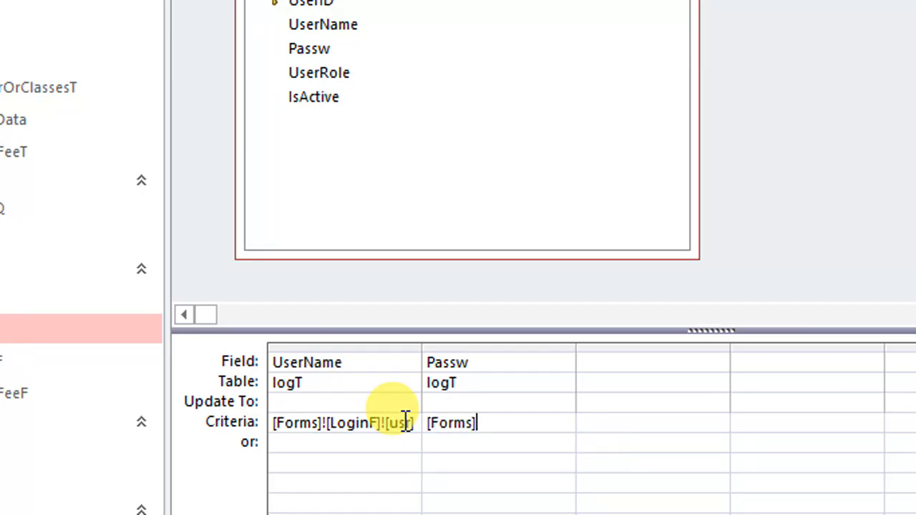
pyautogui.write('!')
pyautogui.press('Down')
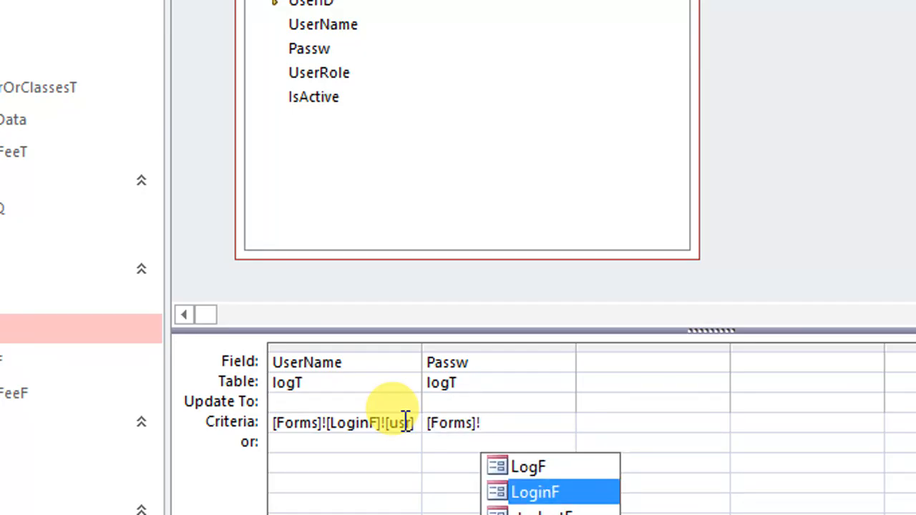
pyautogui.press('Tab')
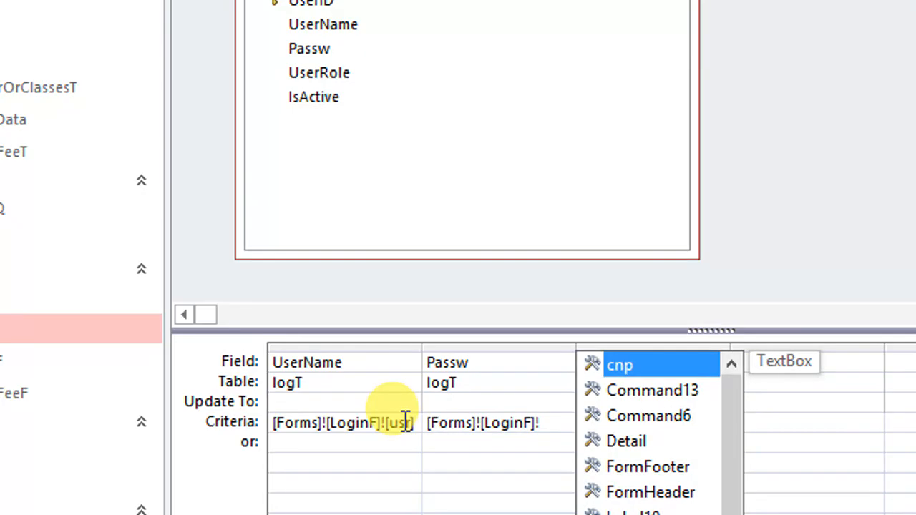
pyautogui.write('pwd')
pyautogui.press('Tab')
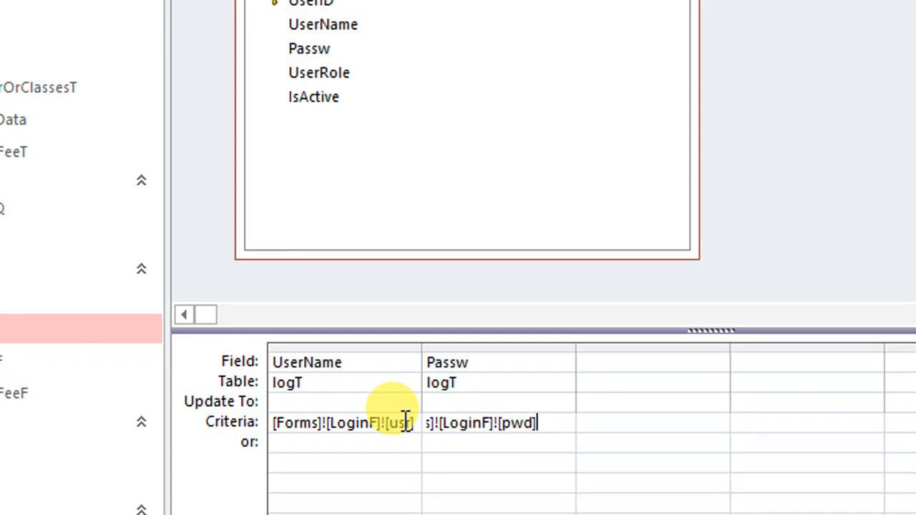
# - Set Passw's Update To value to [Forms]![LoginF]![cnp]
pyautogui.click(501, 402)
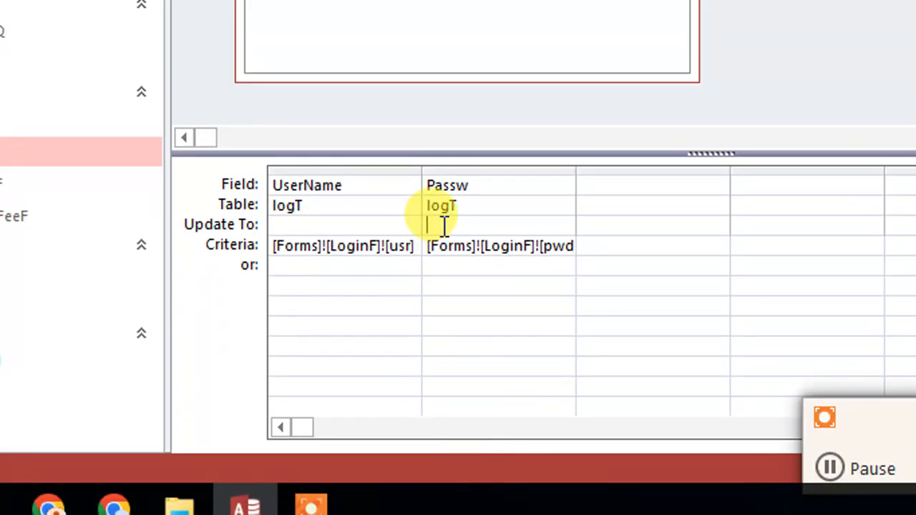
pyautogui.write('form')
pyautogui.press('Tab')
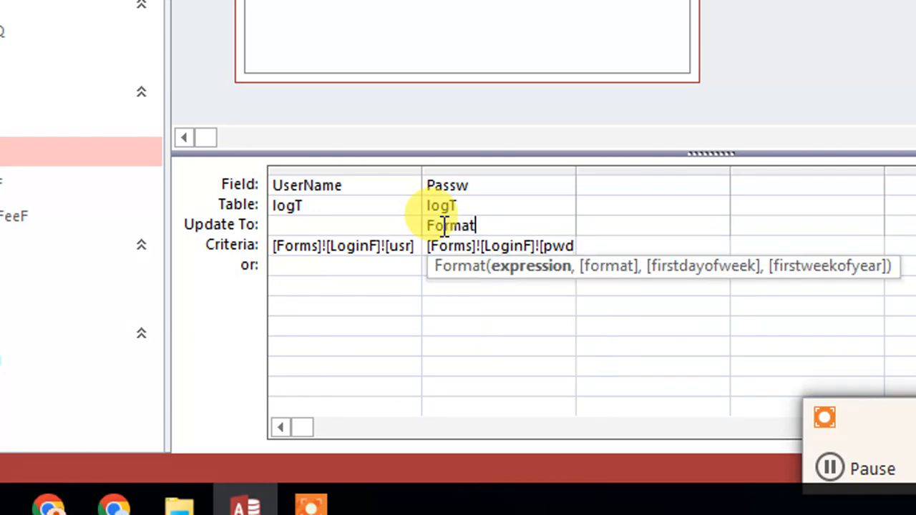
pyautogui.press('BackSpace')
pyautogui.press('BackSpace')
pyautogui.press('BackSpace')
pyautogui.press('BackSpace')
pyautogui.press('BackSpace')
pyautogui.write('orm')
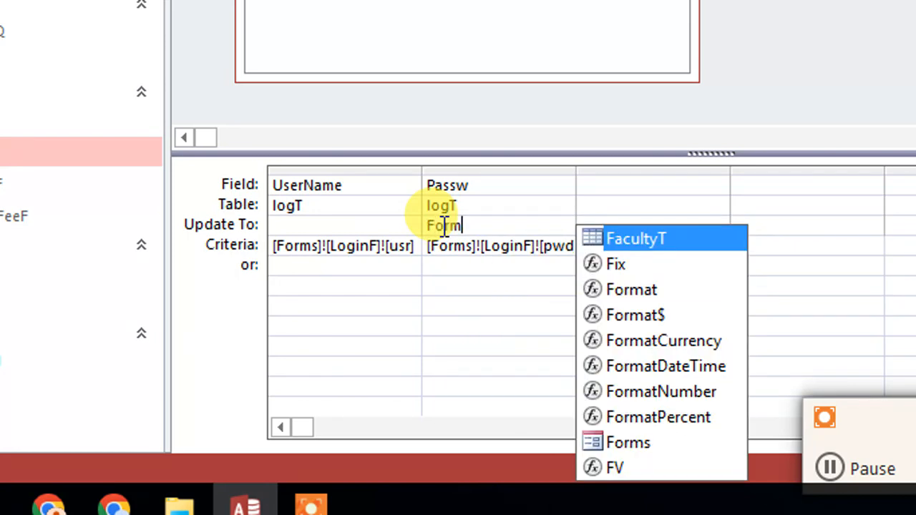
pyautogui.write('s')
pyautogui.press('Tab')
pyautogui.write('!')
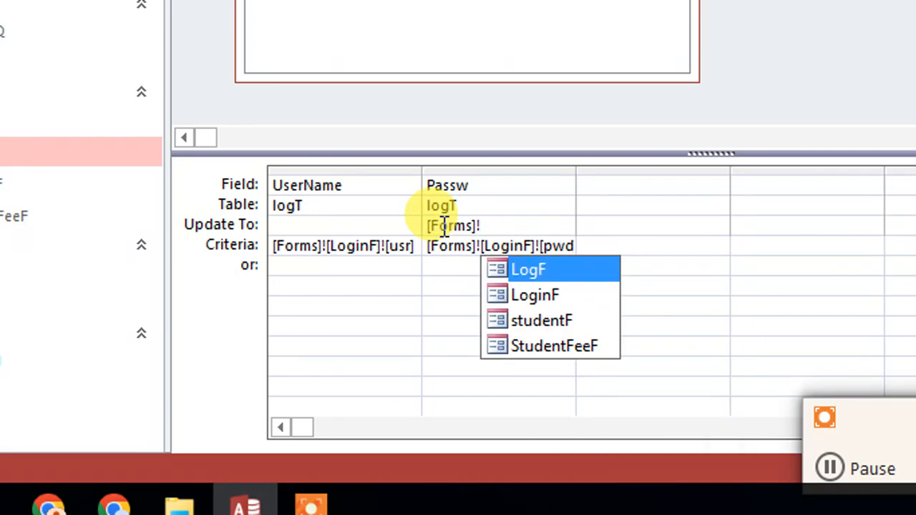
pyautogui.press('Down')
pyautogui.press('Tab')
pyautogui.write('![')
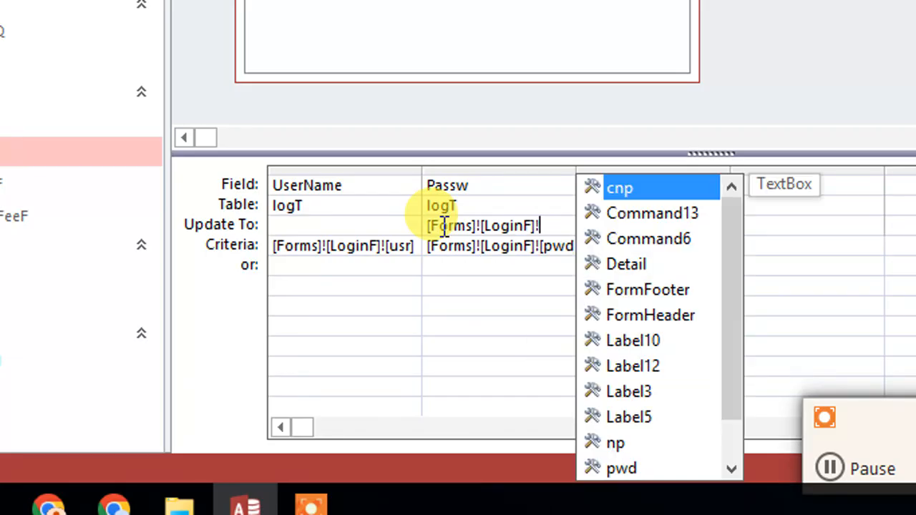
pyautogui.write('np')
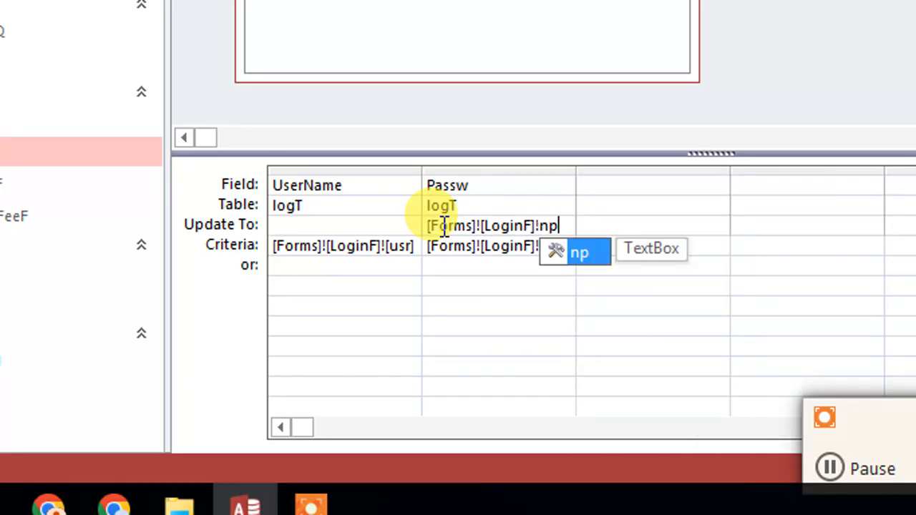
pyautogui.press('Tab')
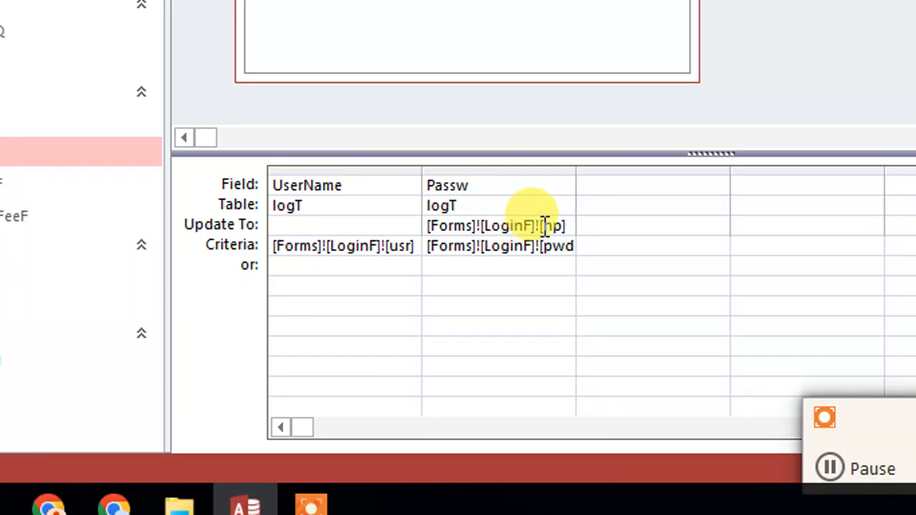
pyautogui.write('c')
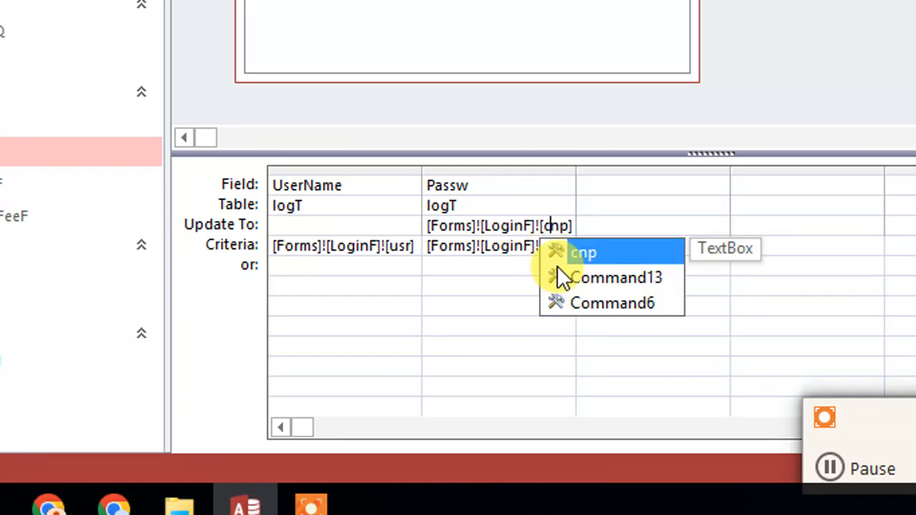
pyautogui.click(679, 222)
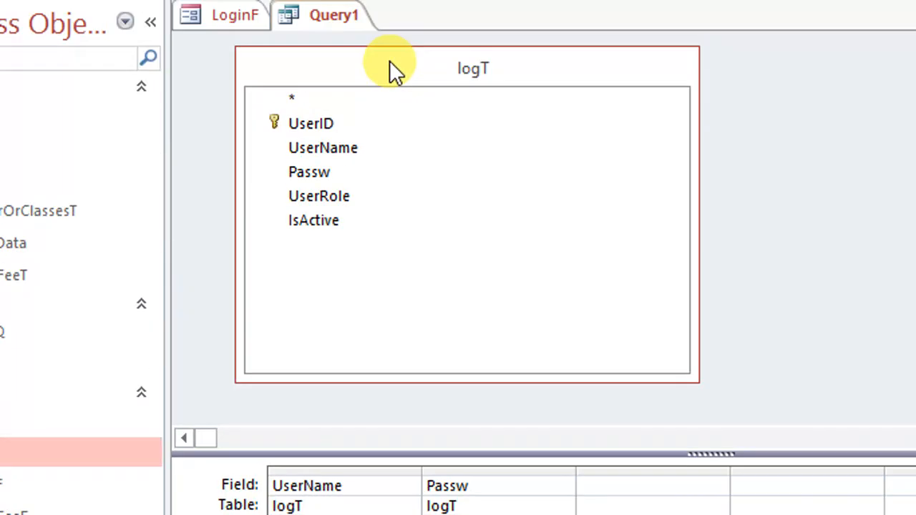
pyautogui.rightClick(337, 17)
# - Save the update query under the name ChangePwQ
pyautogui.click(362, 30)
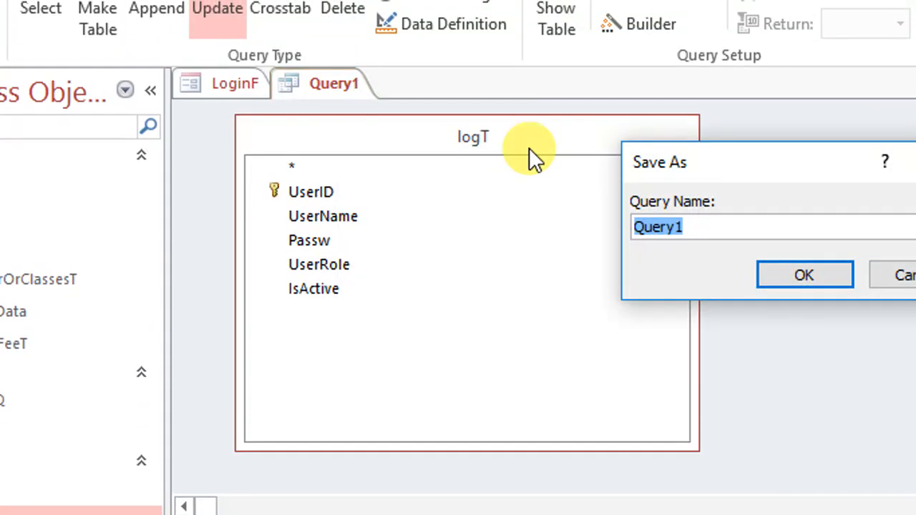
pyautogui.write('ChangePwQ')
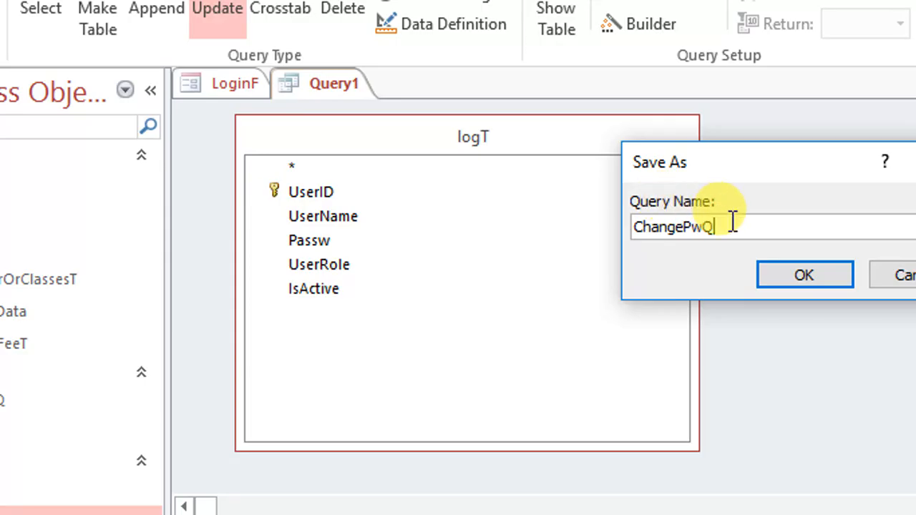
pyautogui.moveTo(728, 223); pyautogui.dragTo(627, 223)
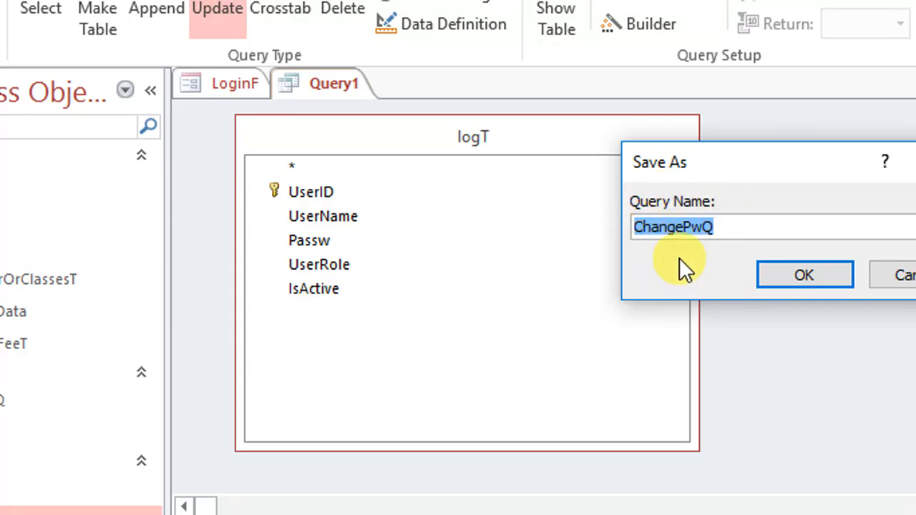
pyautogui.click(762, 276)
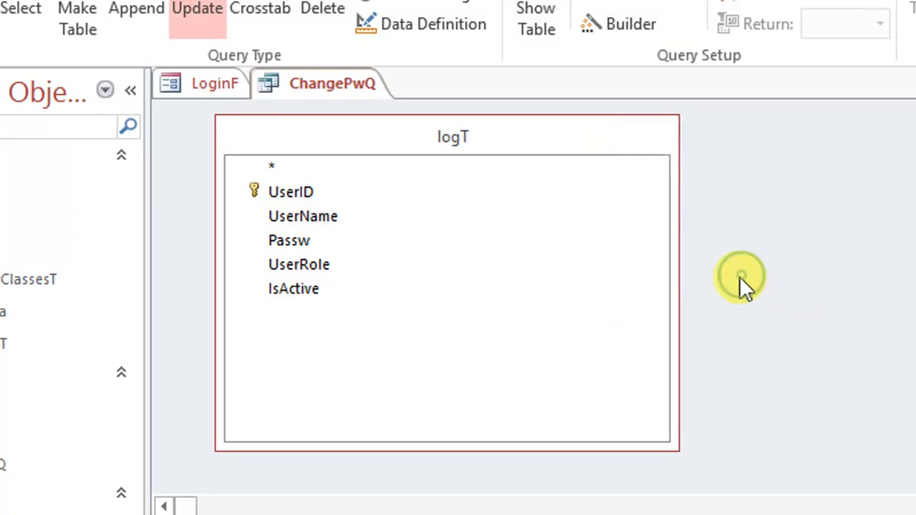
pyautogui.rightClick(329, 81)
pyautogui.rightClick(363, 80)
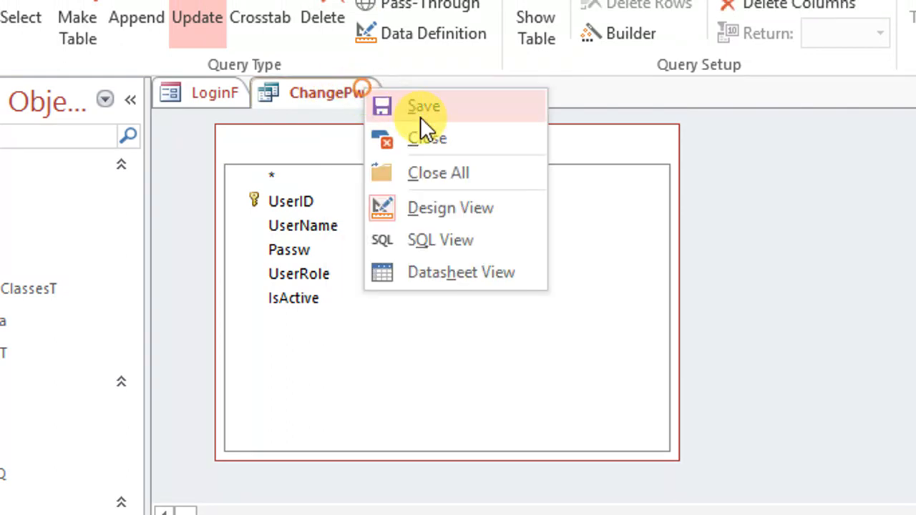
pyautogui.click(506, 113)
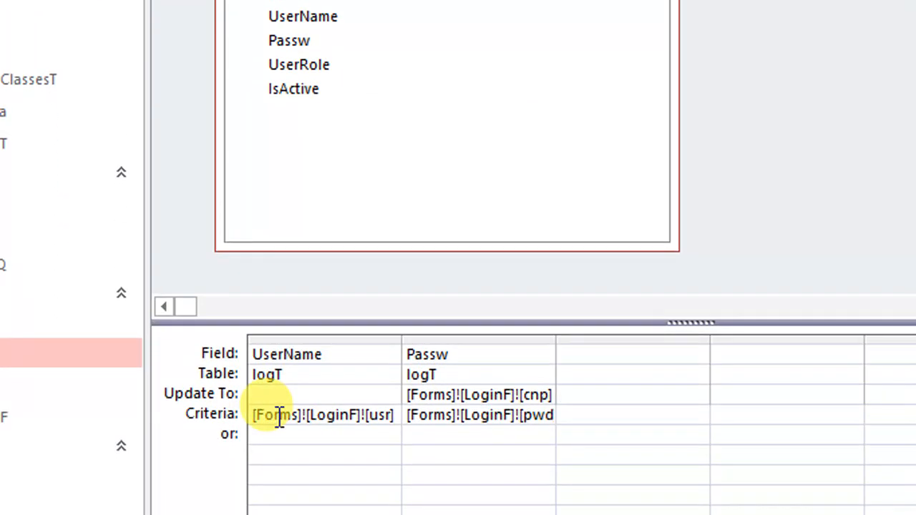
# - Review the usr/pwd criteria and cnp Update To expressions, saving ChangePwQ again
pyautogui.moveTo(253, 415); pyautogui.dragTo(551, 414)
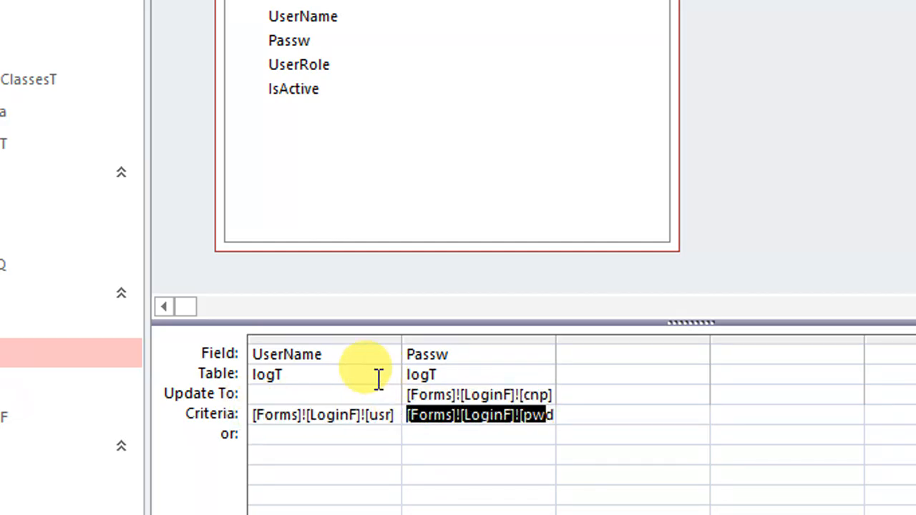
pyautogui.click(337, 358)
pyautogui.click(492, 349)
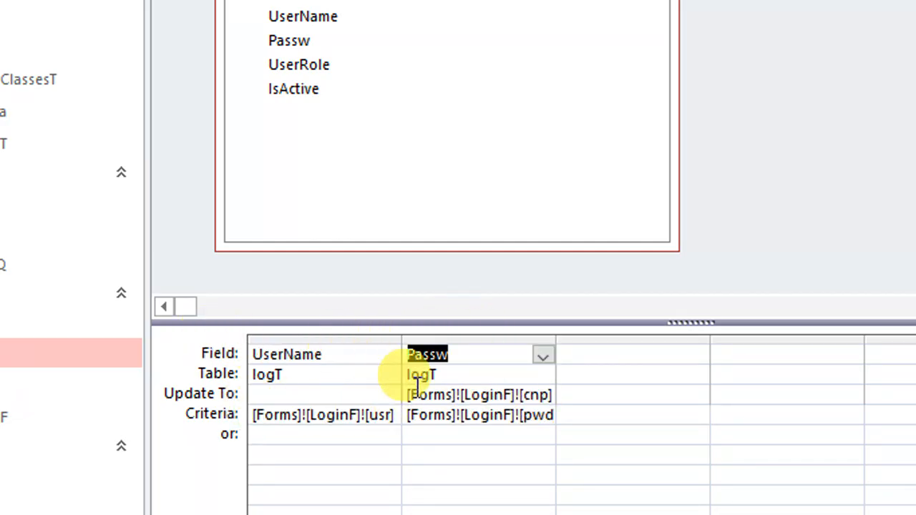
pyautogui.moveTo(466, 394); pyautogui.dragTo(576, 394)
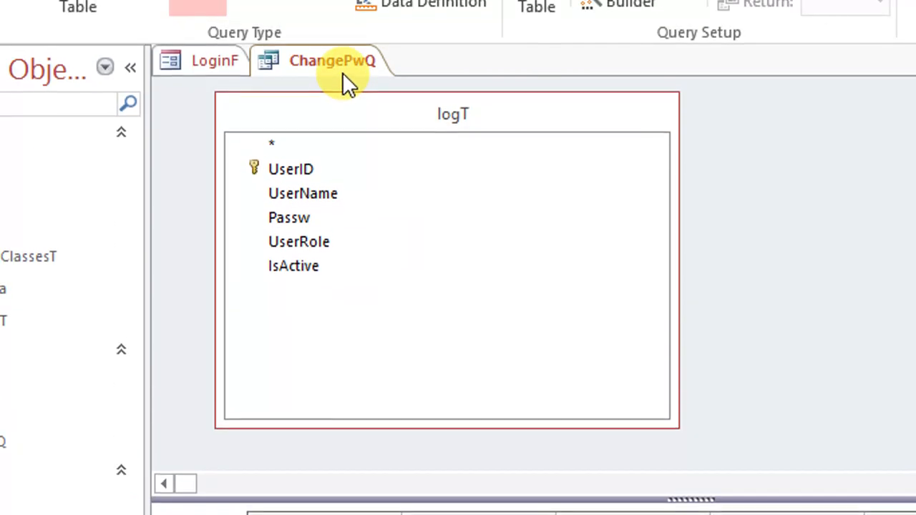
pyautogui.rightClick(349, 80)
pyautogui.click(372, 96)
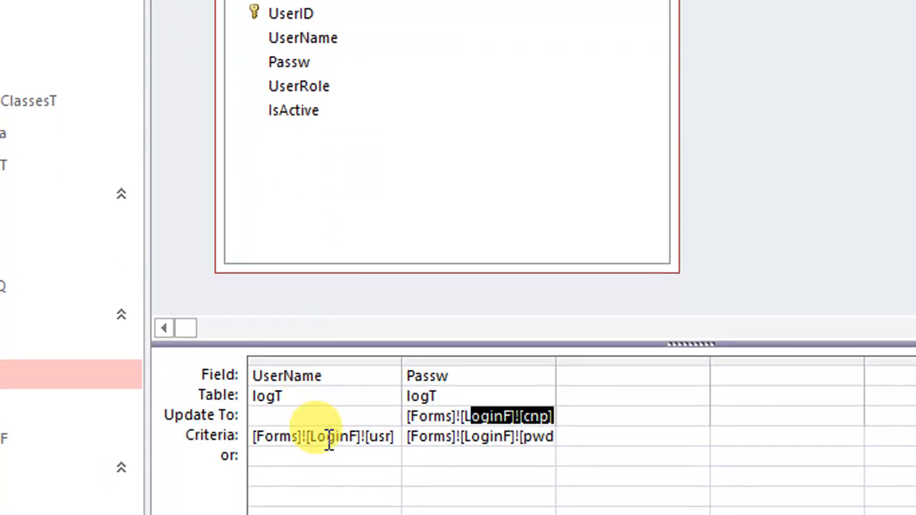
pyautogui.moveTo(292, 436); pyautogui.dragTo(494, 436)
pyautogui.rightClick(314, 92)
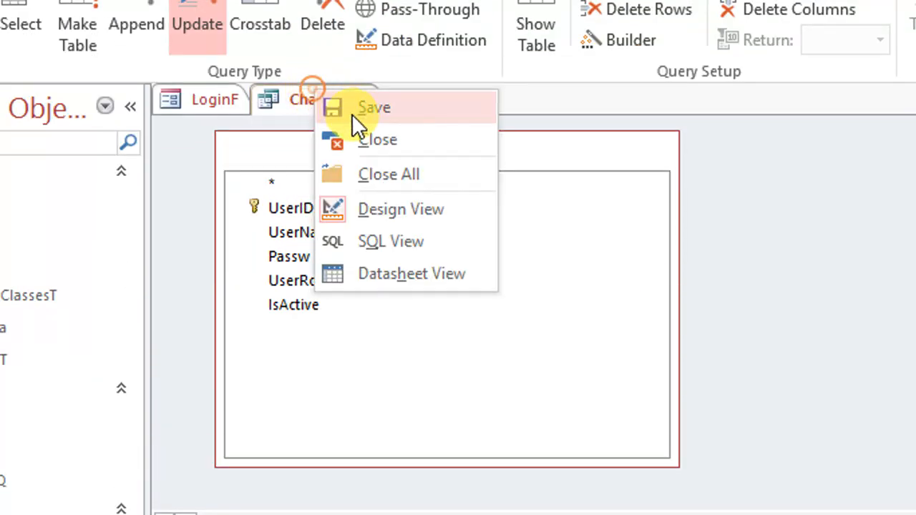
# - Close ChangePwQ and caption the Command13 button 'Update Pwd'
pyautogui.click(365, 140)
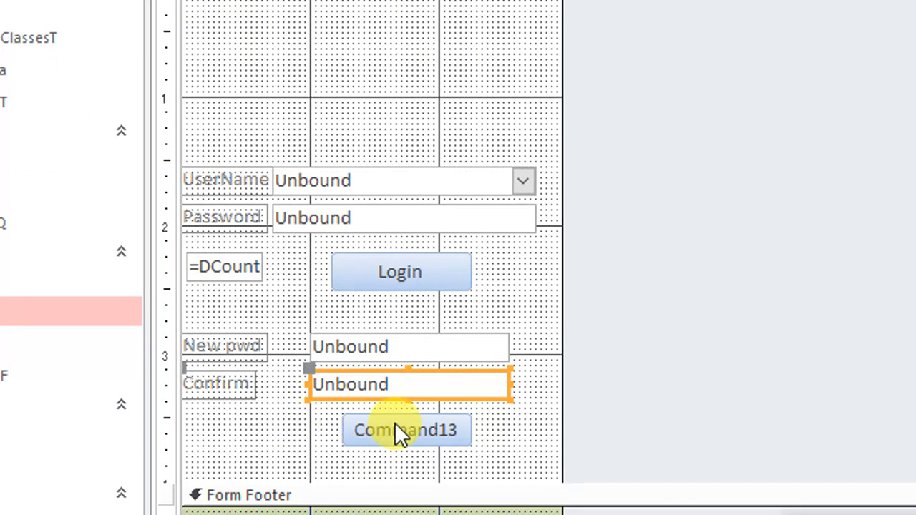
pyautogui.click(399, 433)
pyautogui.press('F2')
pyautogui.write('Co')
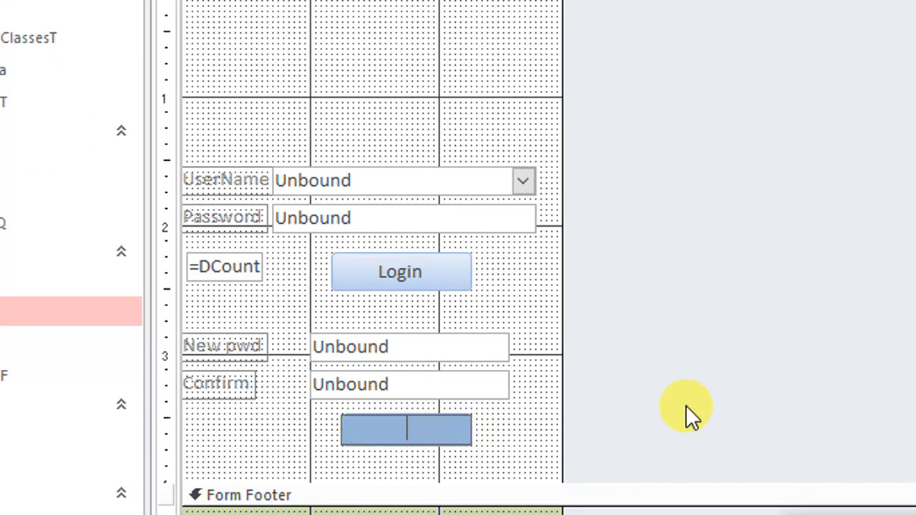
pyautogui.write('pdate Pwd')
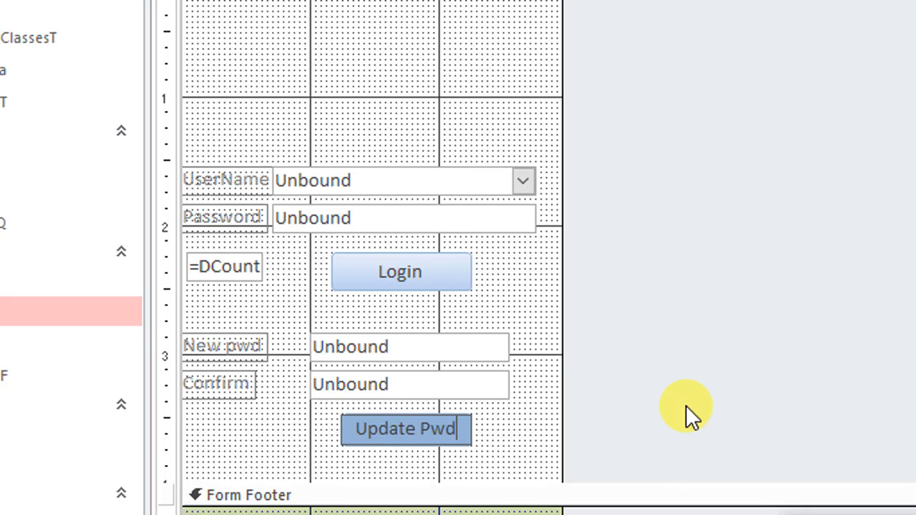
pyautogui.click(528, 432)
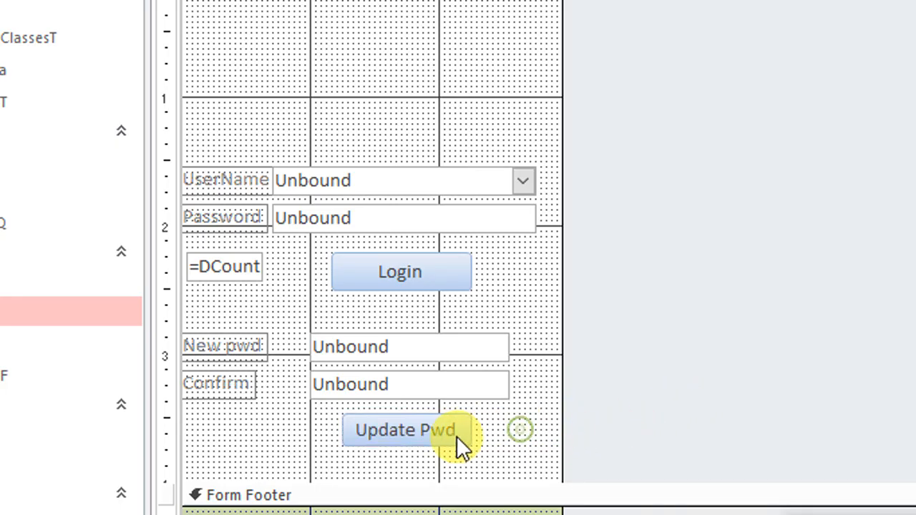
# - Show the Update Pwd button's event properties and start its On Click handler
pyautogui.click(458, 433)
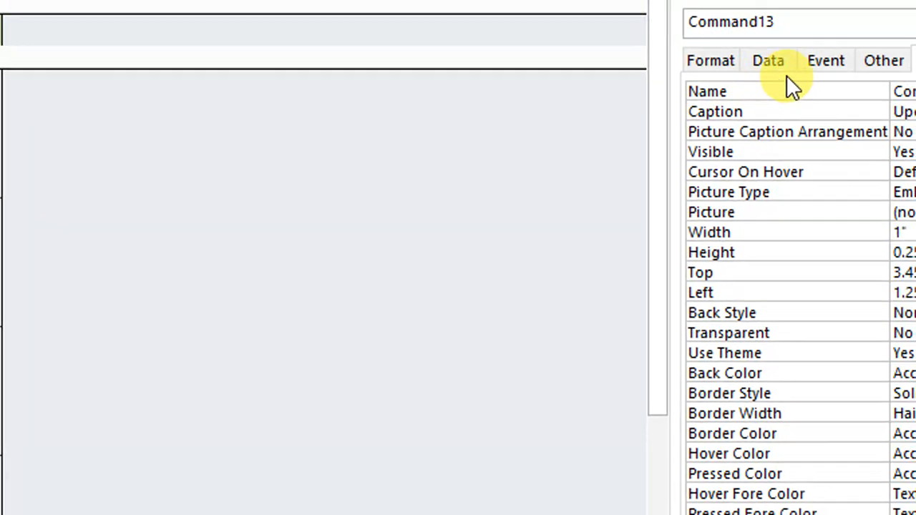
pyautogui.click(816, 64)
pyautogui.click(914, 104)
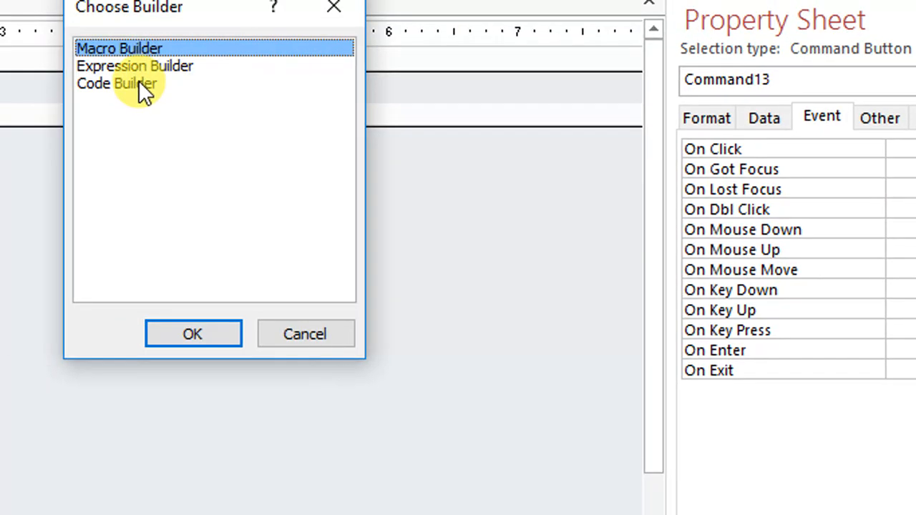
# - Use Code Builder to add DoCmd.OpenQuery "ChangePwQ" to Command13_Click
pyautogui.doubleClick(69, 57)
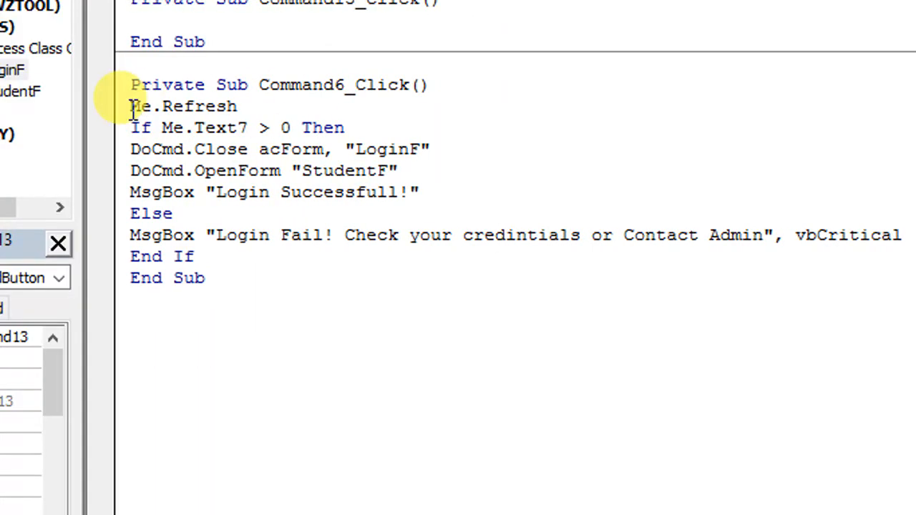
pyautogui.write('docmd.open')
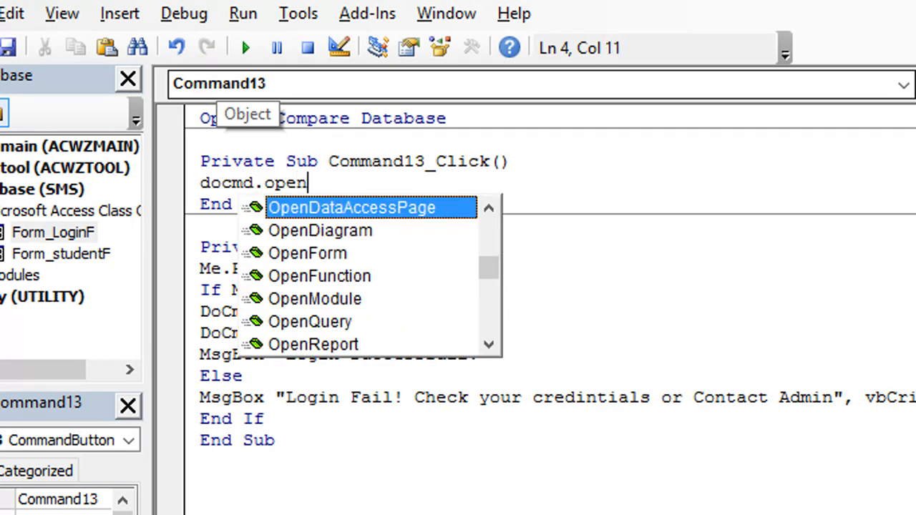
pyautogui.write('query "')
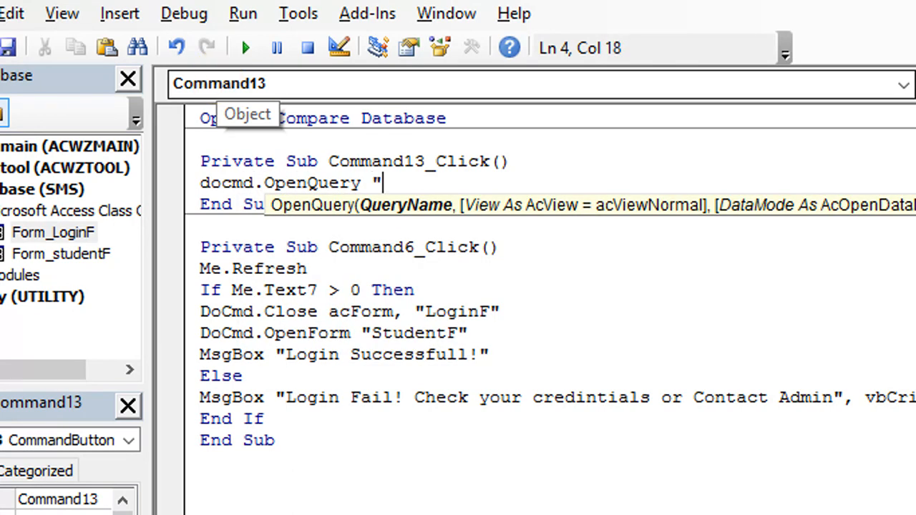
pyautogui.write('ChangePwQ"')
pyautogui.press('Return')
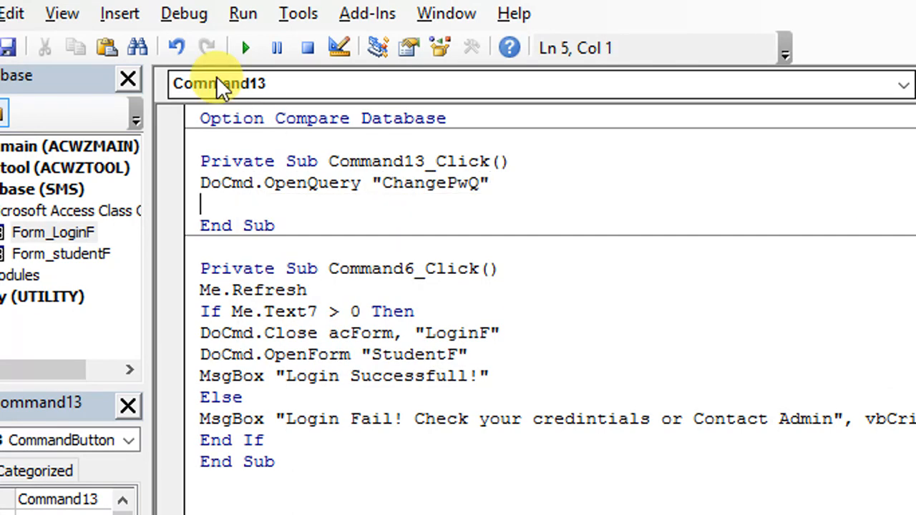
# - Add MsgBox "Password Changed Successfully", vbInformation and insert a blank line at the procedure's top
pyautogui.write('msgbox')
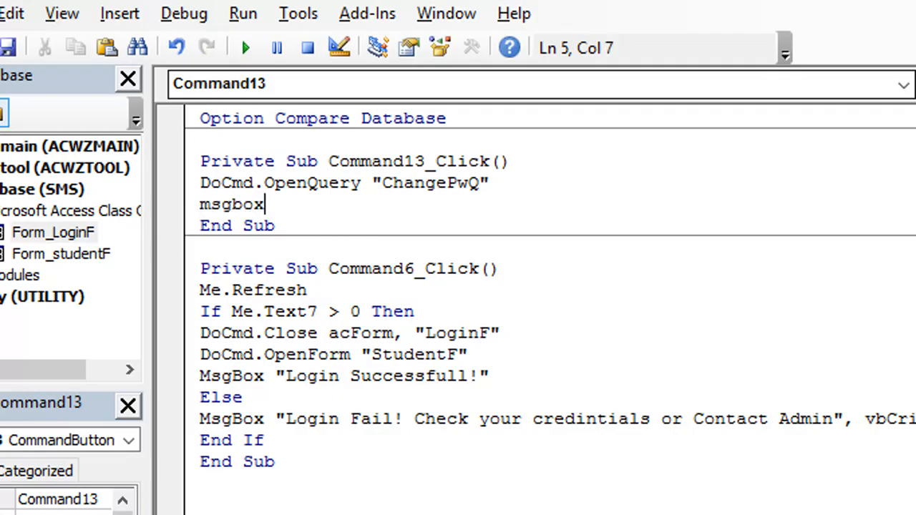
pyautogui.write(' ""')
pyautogui.press('Left')
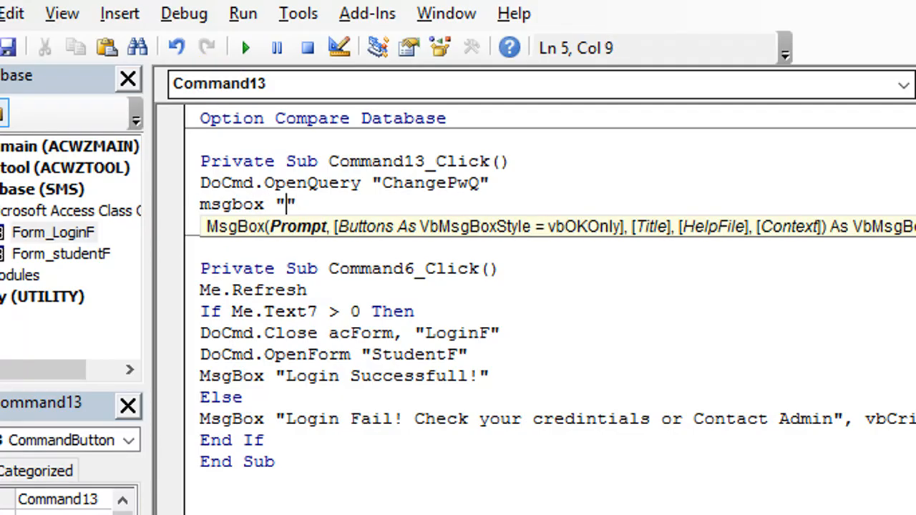
pyautogui.write('Password ')
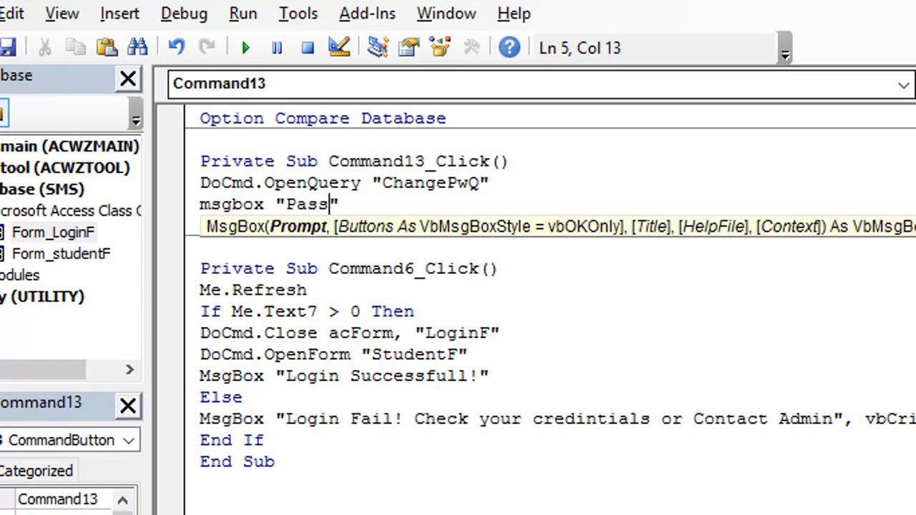
pyautogui.write('Chan')
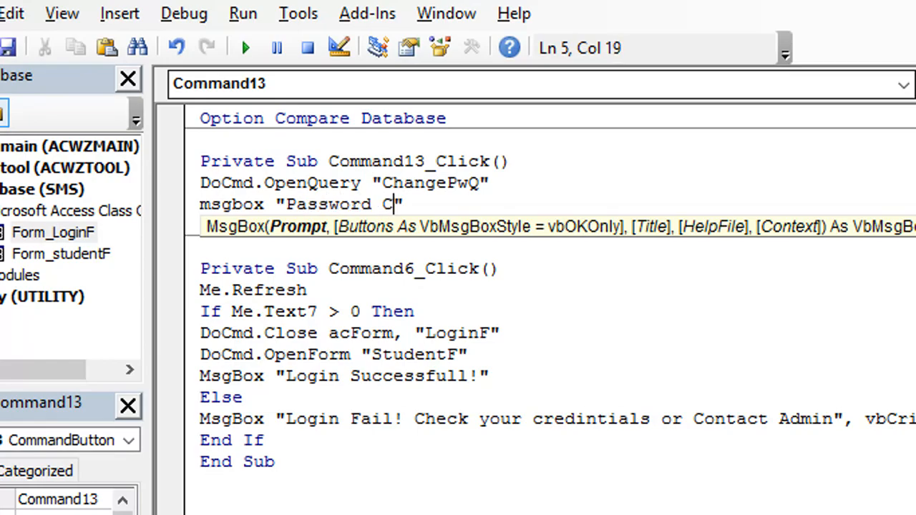
pyautogui.write('ged Suc')
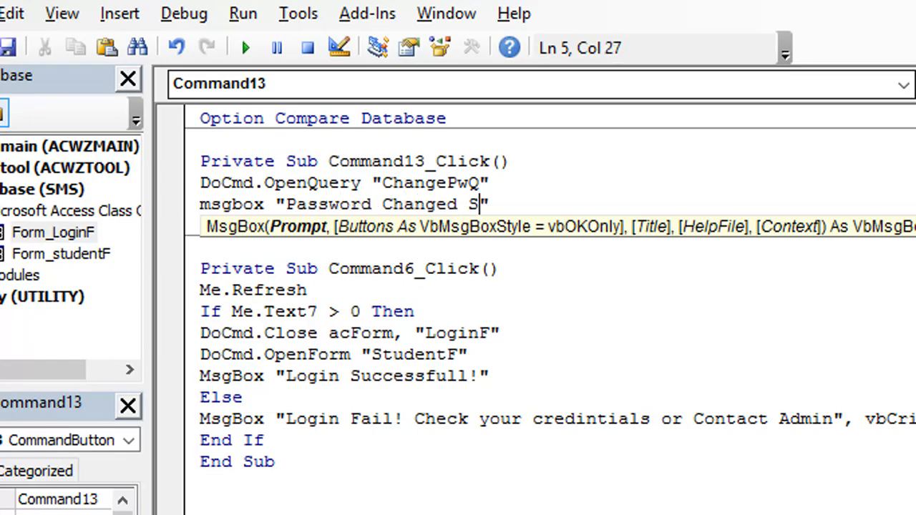
pyautogui.write('cessfully!')
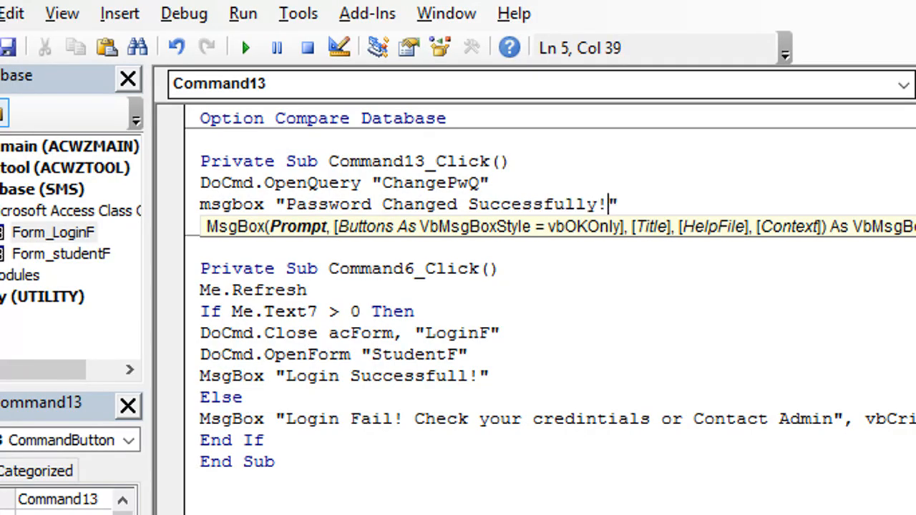
pyautogui.press('End')
pyautogui.write('vb,')
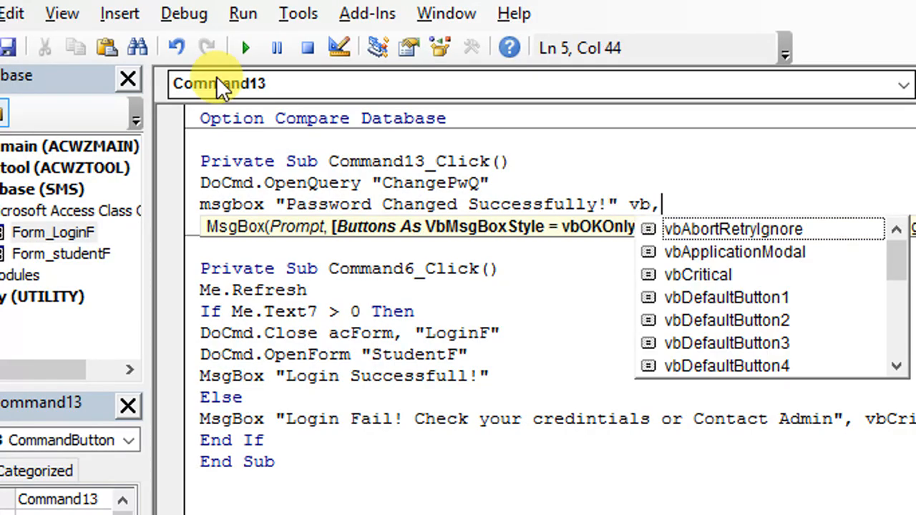
pyautogui.press('BackSpace')
pyautogui.press('BackSpace')
pyautogui.press('BackSpace')
pyautogui.press('BackSpace')
pyautogui.write(',vbi')
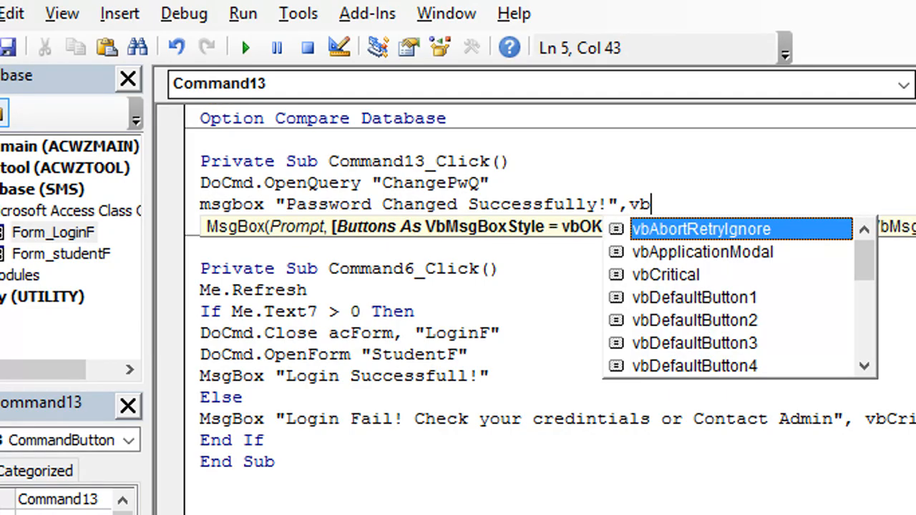
pyautogui.write('nformation')
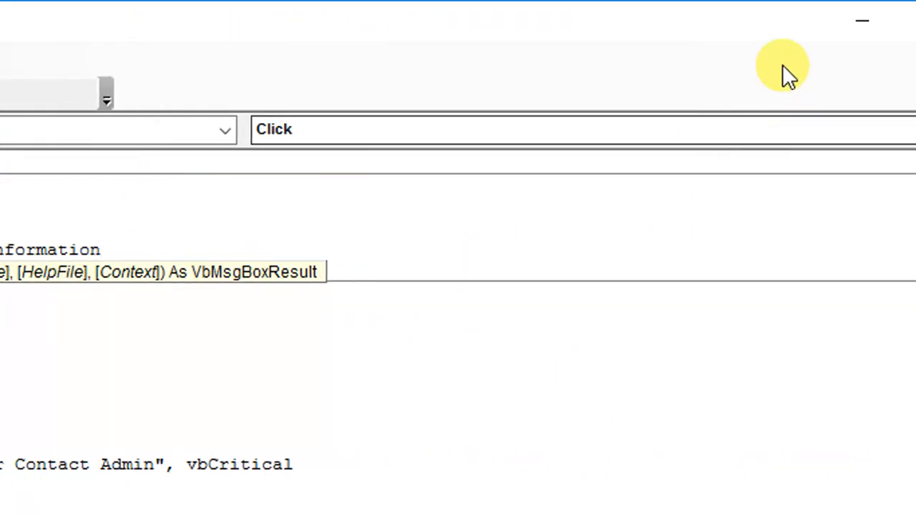
pyautogui.click(145, 207)
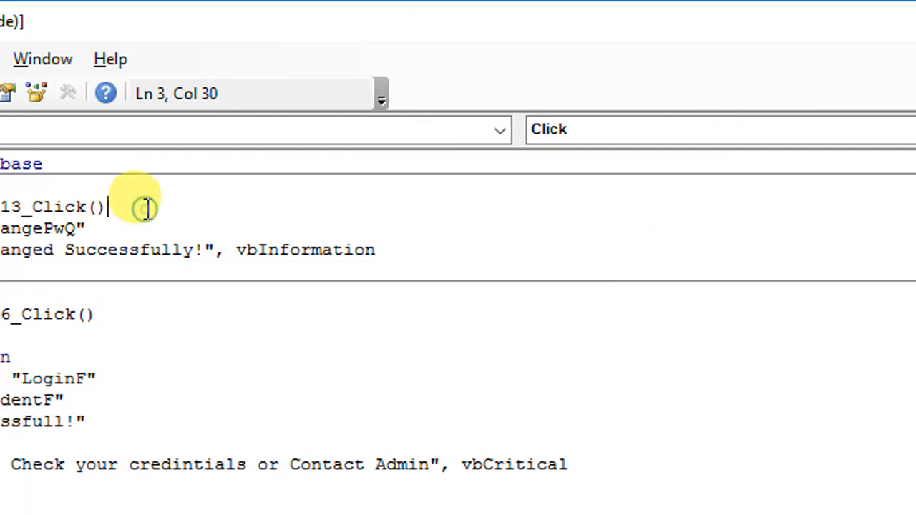
pyautogui.press('Return')
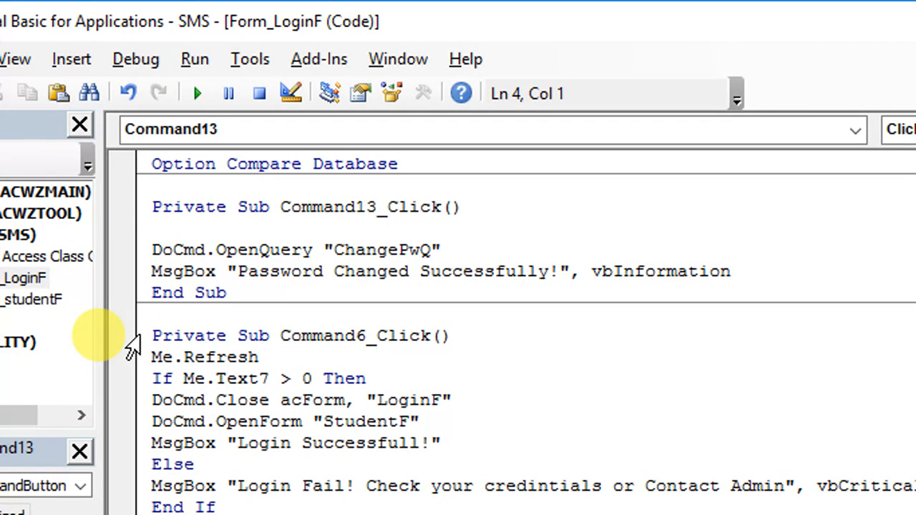
# - Copy Me.Refresh and If Me.Text7 > 0 Then from Command6_Click into Command13_Click, adding a line below
pyautogui.write('if ')
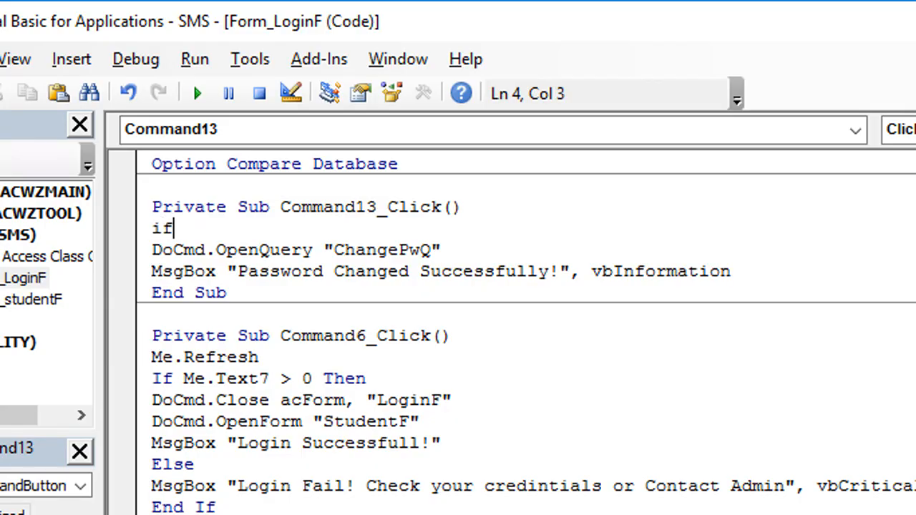
pyautogui.write('me.')
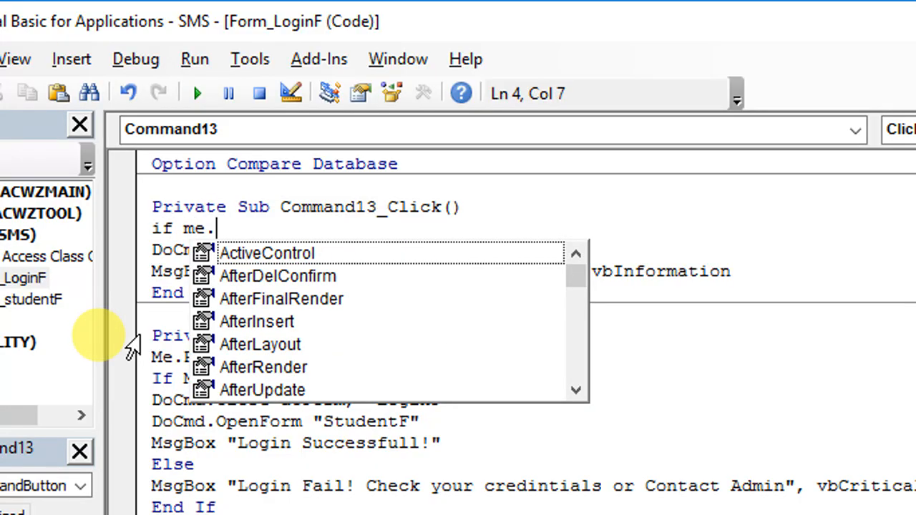
pyautogui.press('Escape')
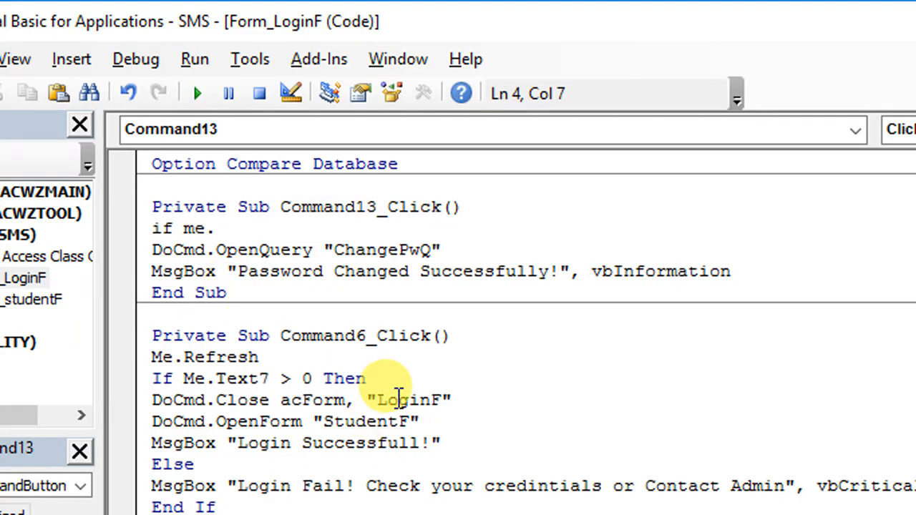
pyautogui.click(342, 386)
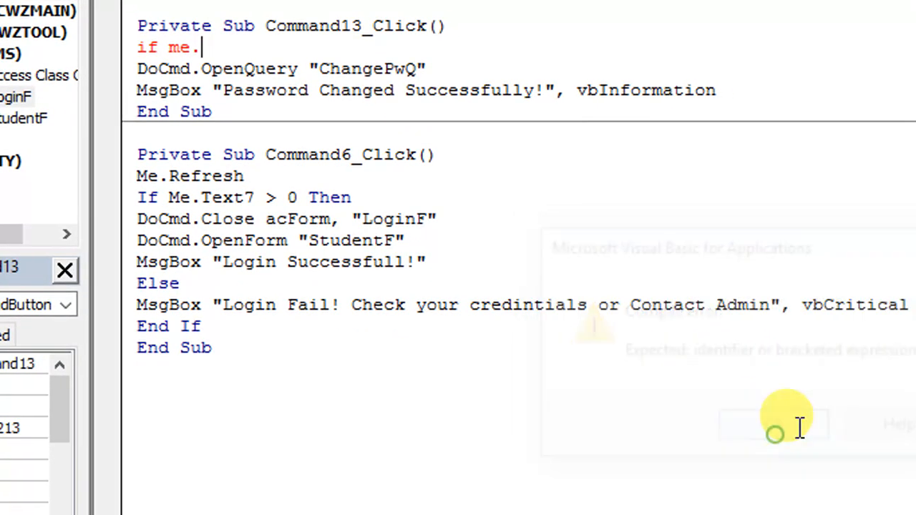
pyautogui.click(805, 514)
pyautogui.moveTo(332, 198); pyautogui.dragTo(143, 197)
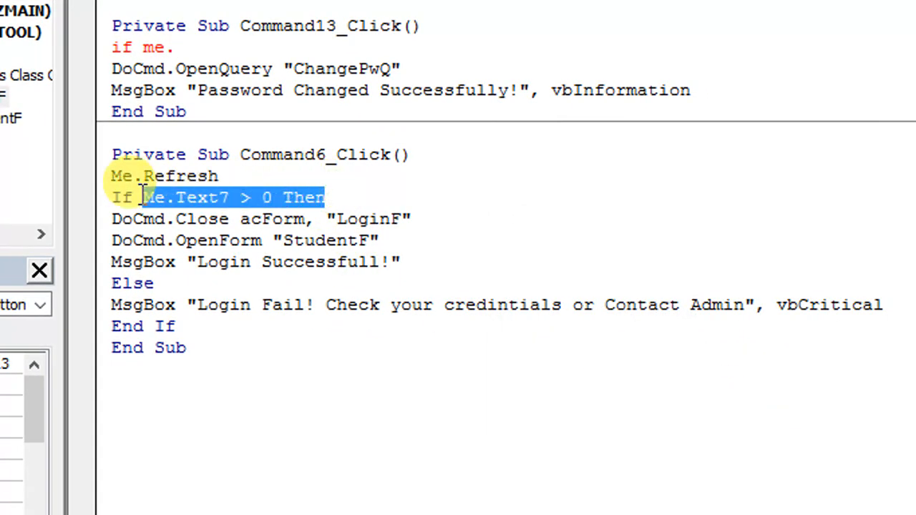
pyautogui.moveTo(347, 198); pyautogui.dragTo(107, 177)
pyautogui.hotkey('ctrl', 'c')
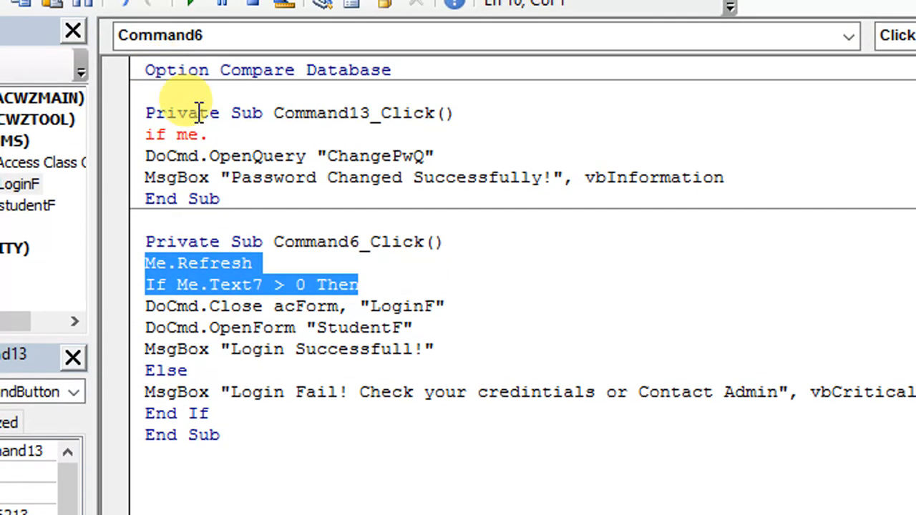
pyautogui.moveTo(216, 46); pyautogui.dragTo(151, 48)
pyautogui.hotkey('ctrl', 'v')
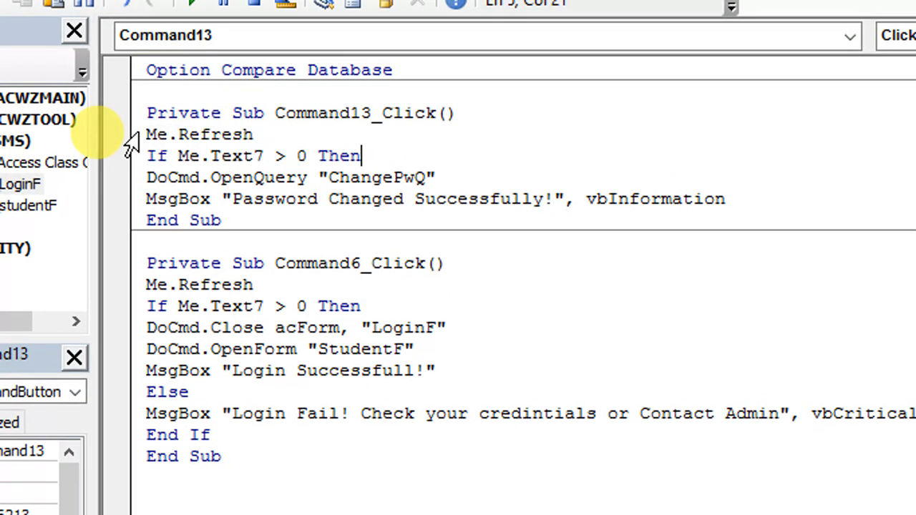
pyautogui.doubleClick(301, 154)
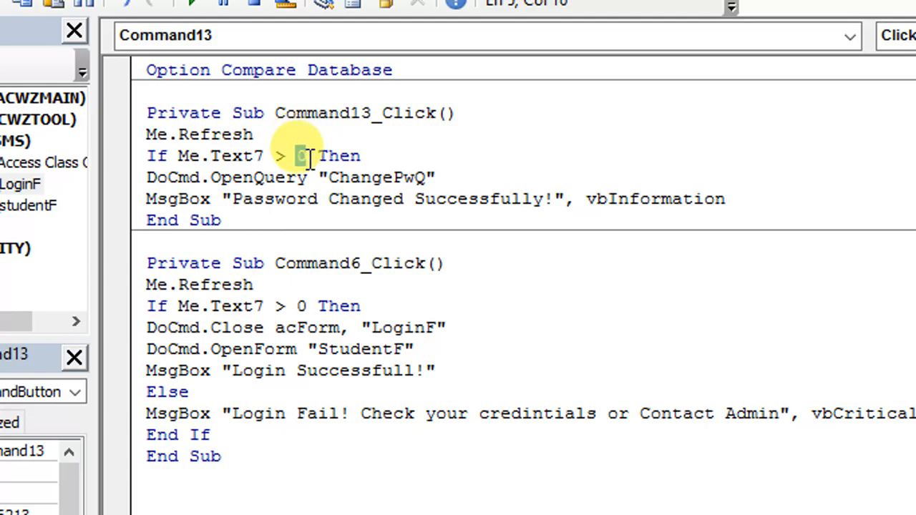
pyautogui.click(390, 155)
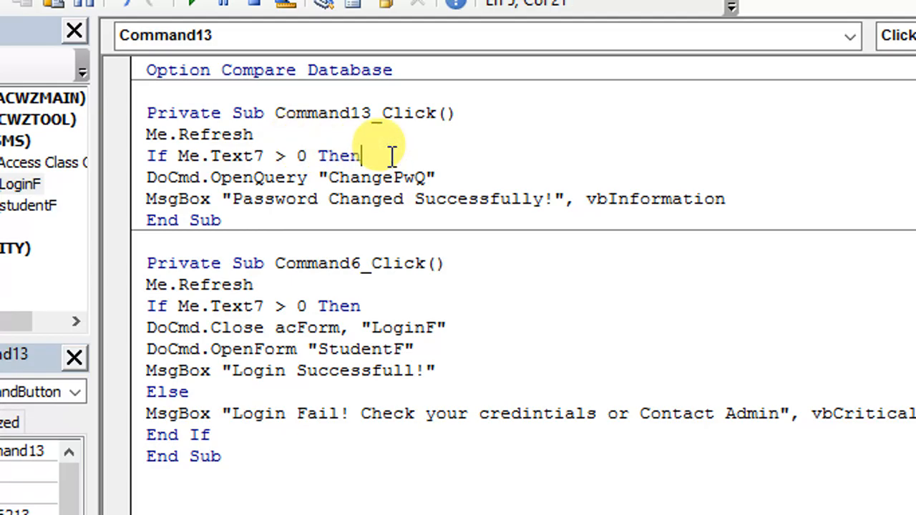
pyautogui.press('Return')
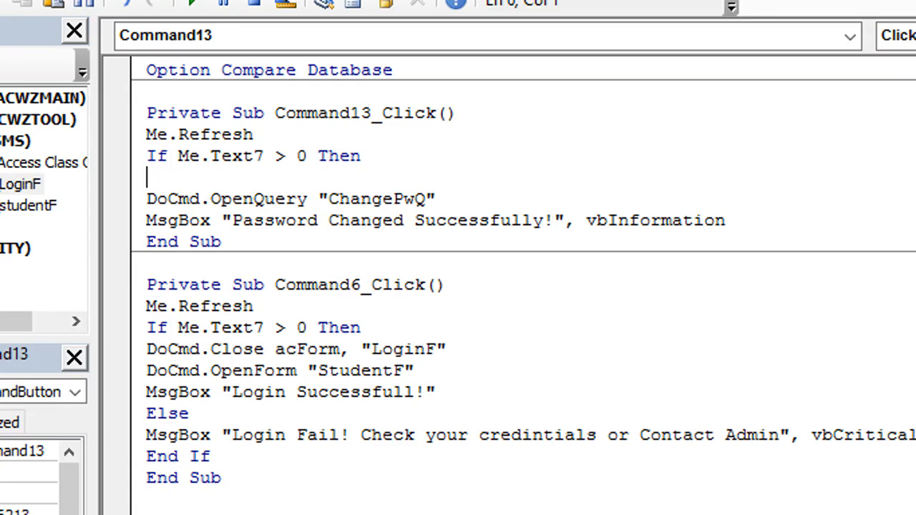
# - Add the line ElseIf Me.np = Me.cnp Then, supplying the missing Then
pyautogui.write('else if ')
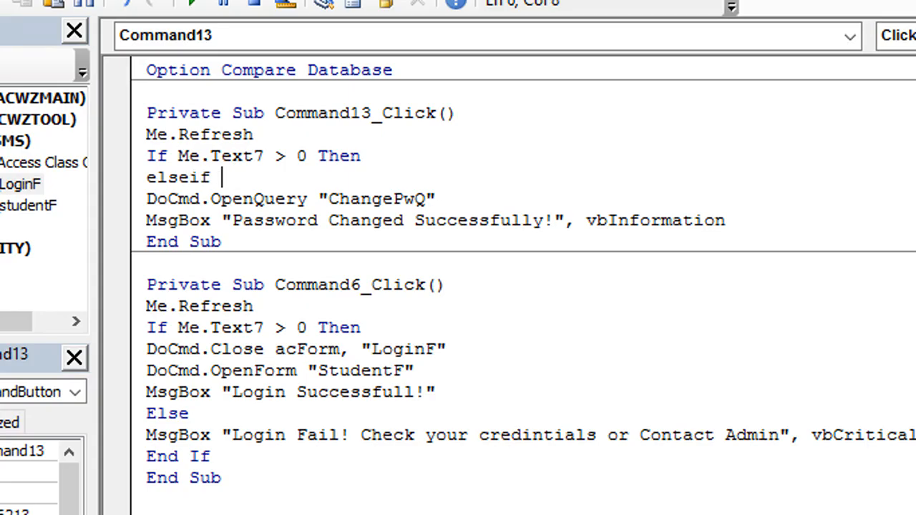
pyautogui.write('me.np')
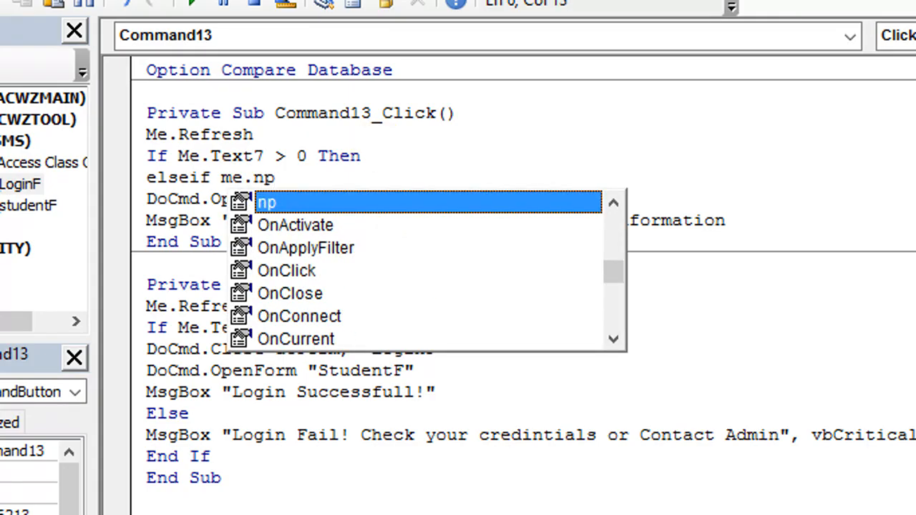
pyautogui.write(' = me.')
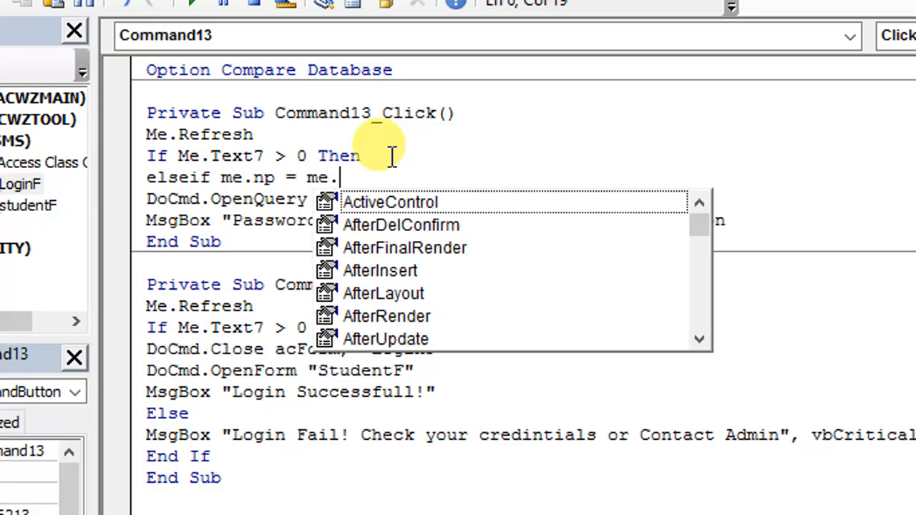
pyautogui.write('cnp')
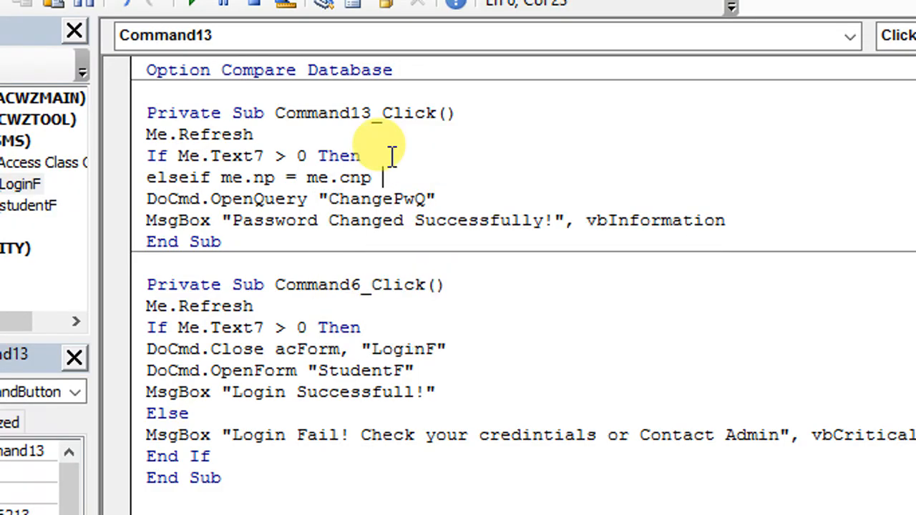
pyautogui.click(742, 221)
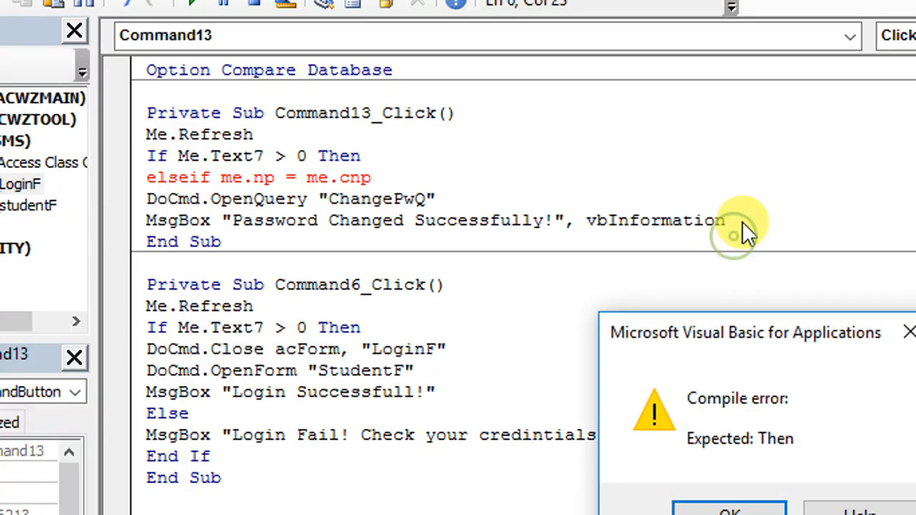
pyautogui.click(730, 404)
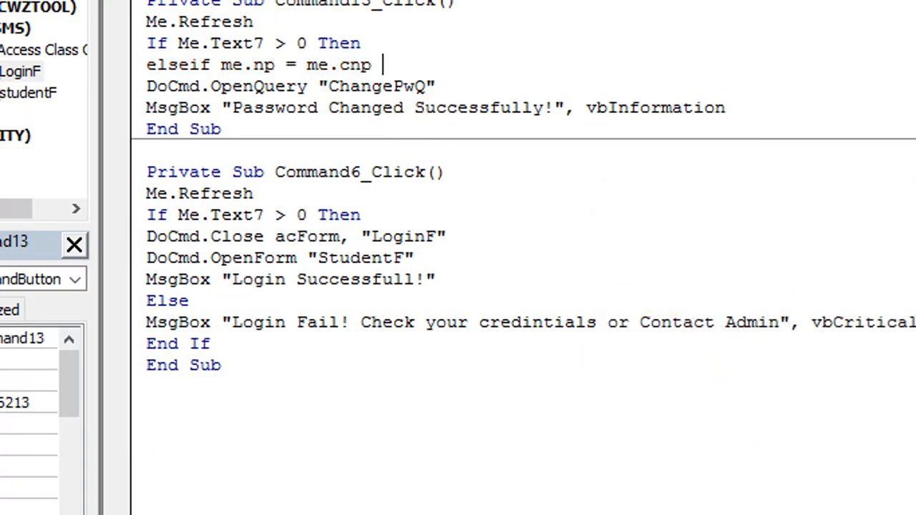
pyautogui.write('then')
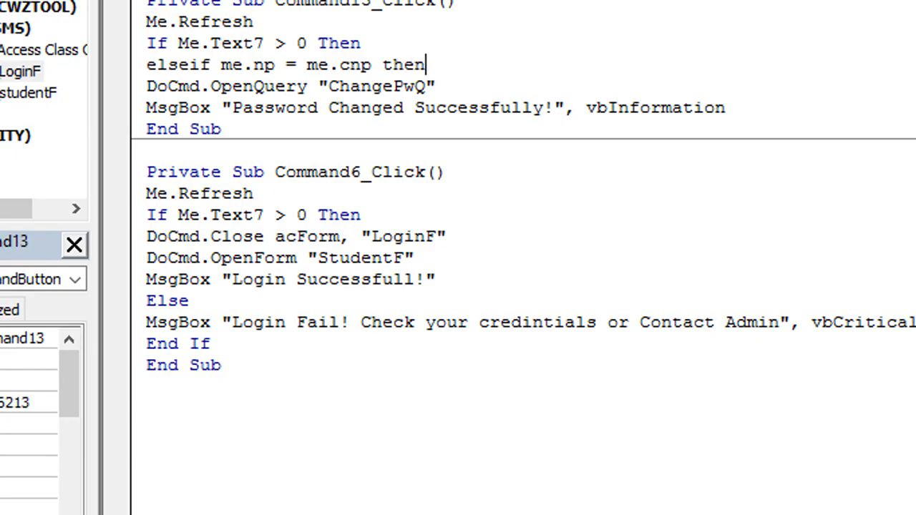
# - Close the block with End If after the success message line
pyautogui.click(758, 111)
pyautogui.press('Return')
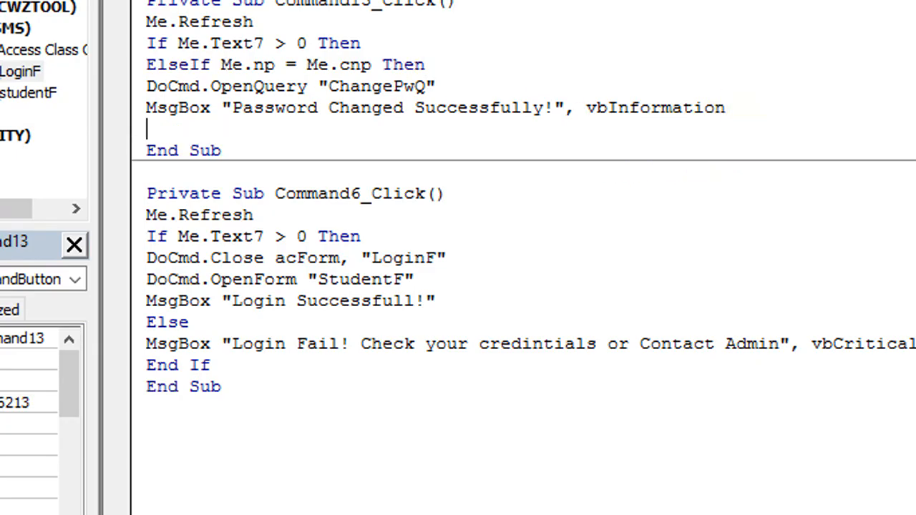
pyautogui.write('docmd.')
pyautogui.press('BackSpace')
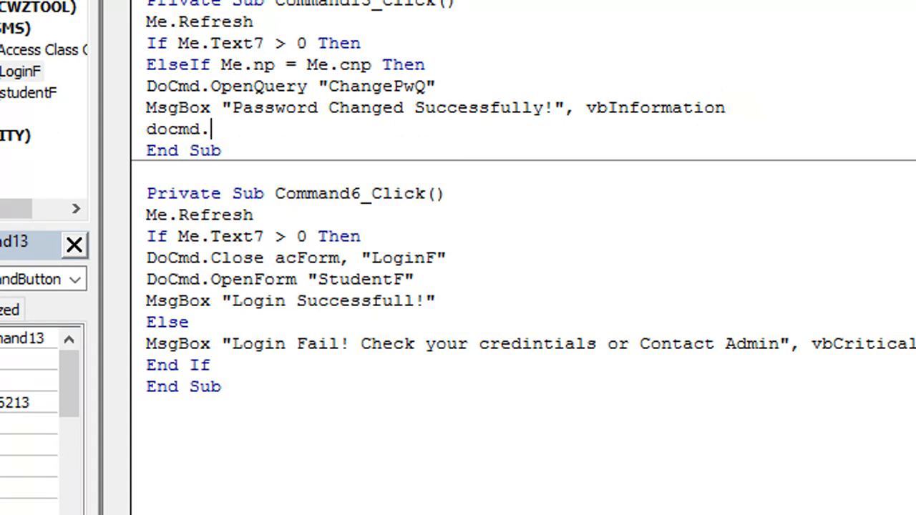
pyautogui.press('BackSpace')
pyautogui.press('BackSpace')
pyautogui.press('BackSpace')
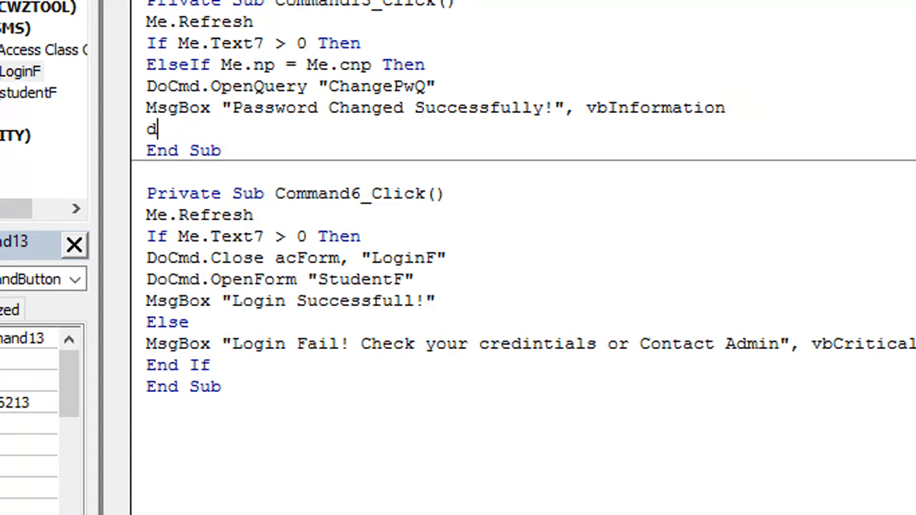
pyautogui.write('end if')
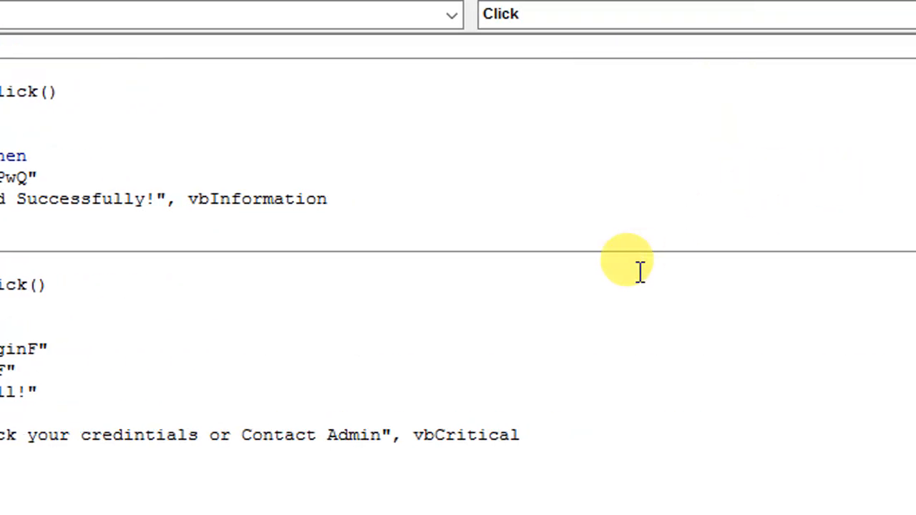
pyautogui.click(788, 267)
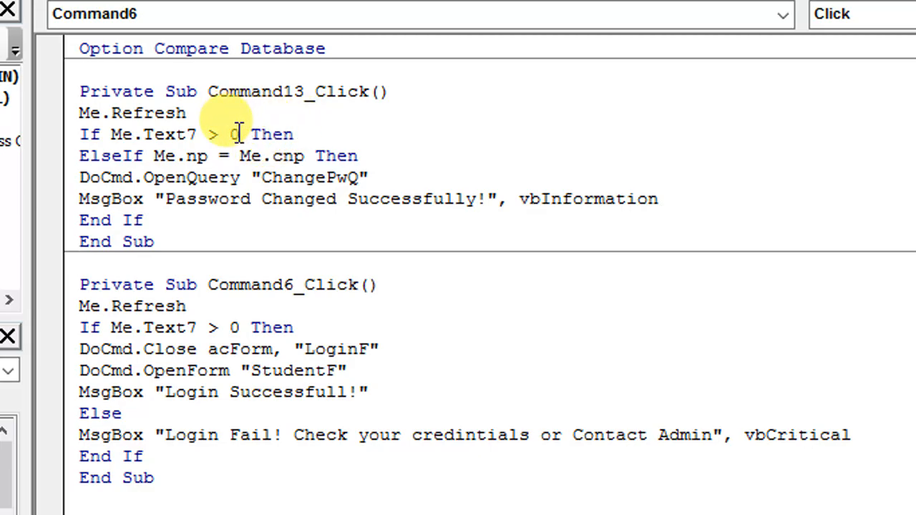
# - Change the check to If Me.Text7 = 0 and add MsgBox "Record Not Found Please Confirm Credintials"
pyautogui.moveTo(221, 134); pyautogui.dragTo(209, 134)
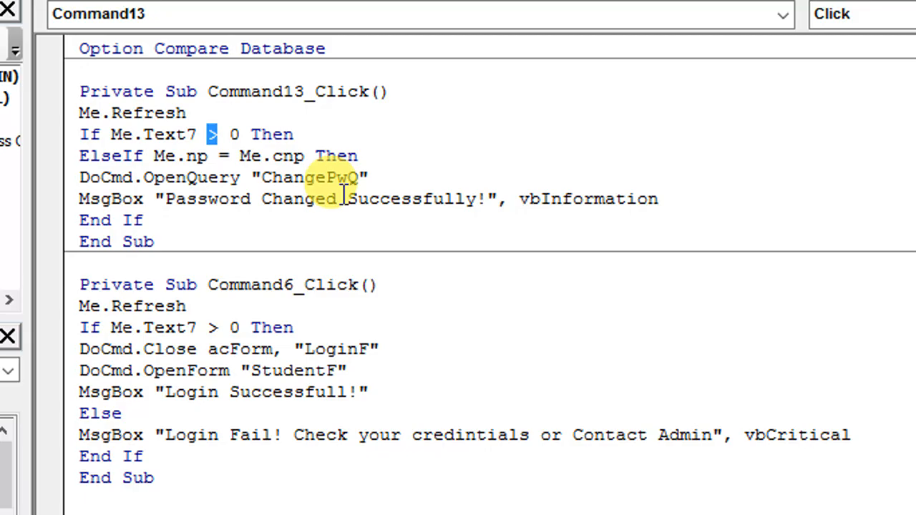
pyautogui.write('=')
pyautogui.click(331, 133)
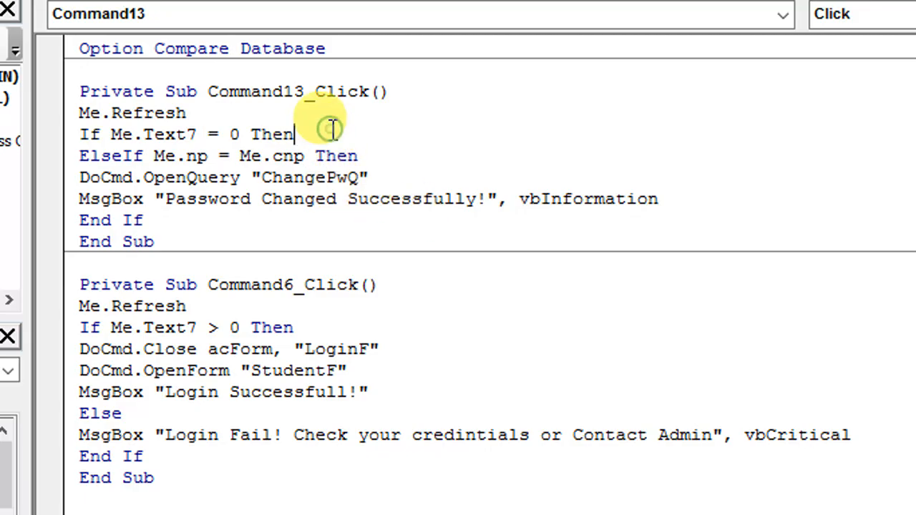
pyautogui.press('Return')
pyautogui.write('msgbox')
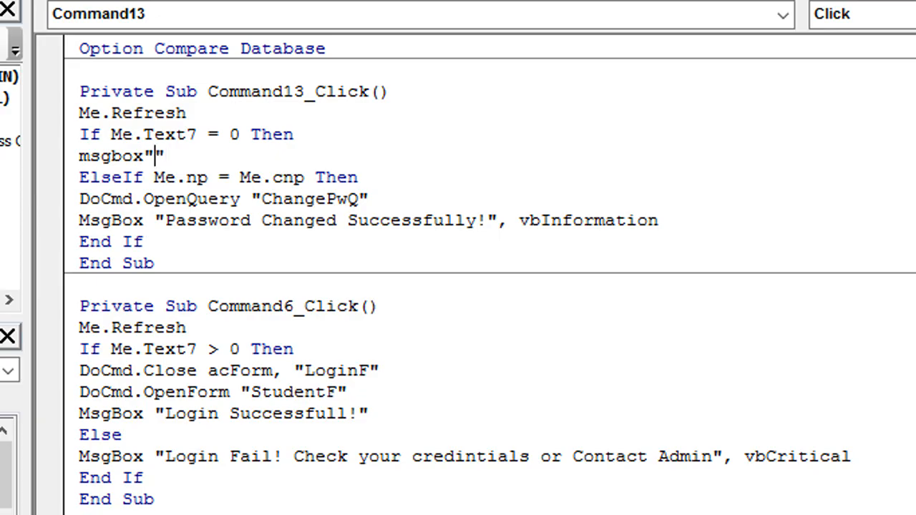
pyautogui.write('"Record Not')
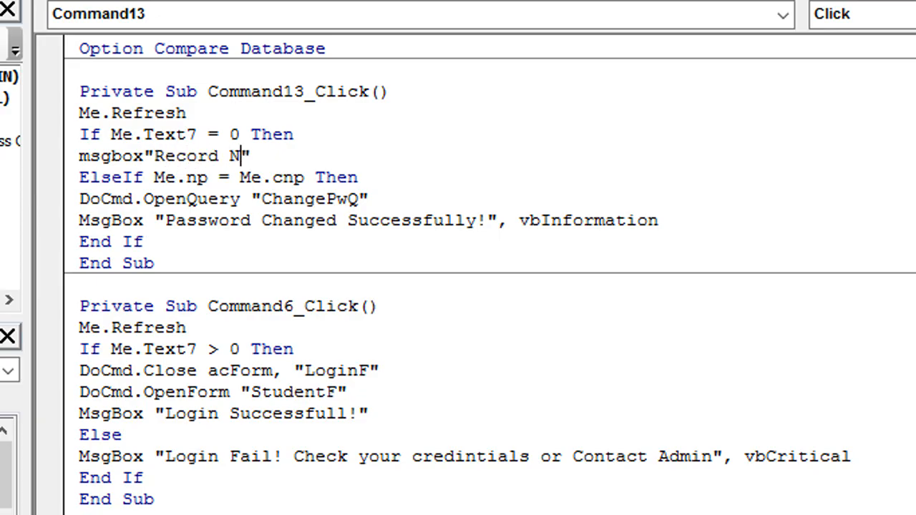
pyautogui.write(' Found')
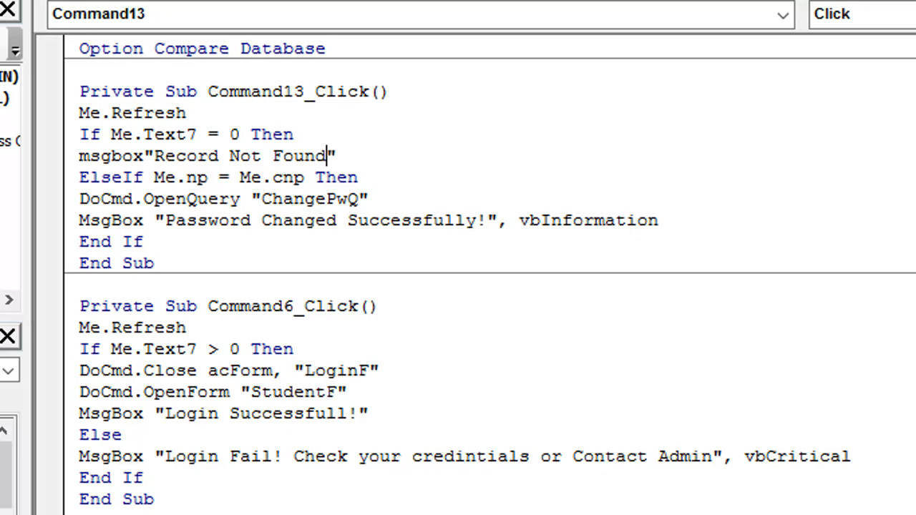
pyautogui.write(' Please')
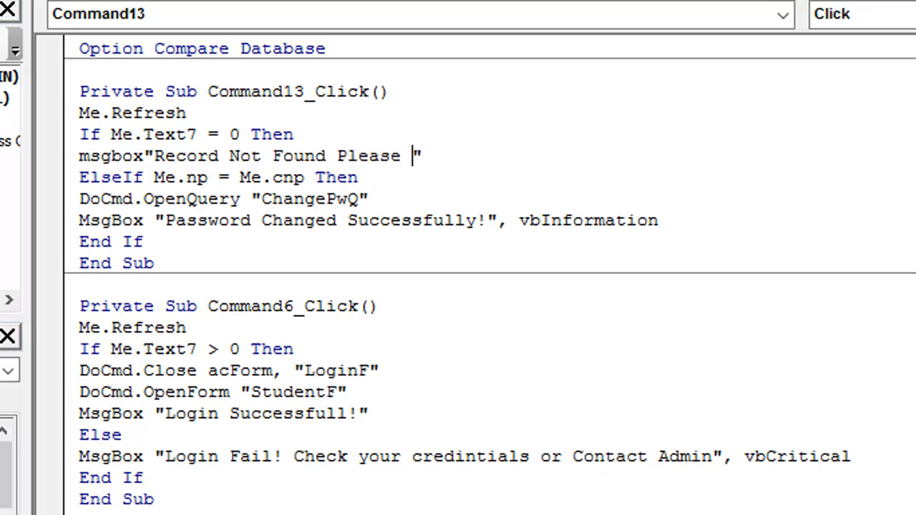
pyautogui.write(' Confirm ')
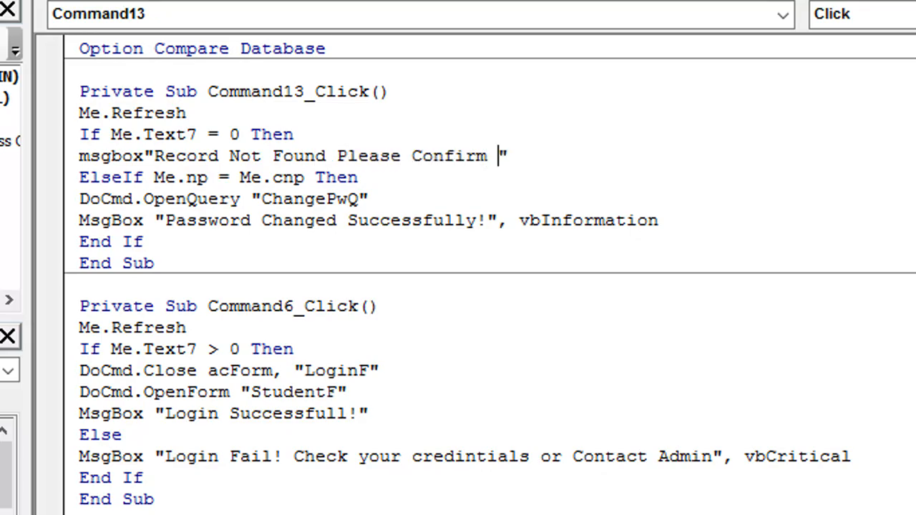
pyautogui.write('Credintials')
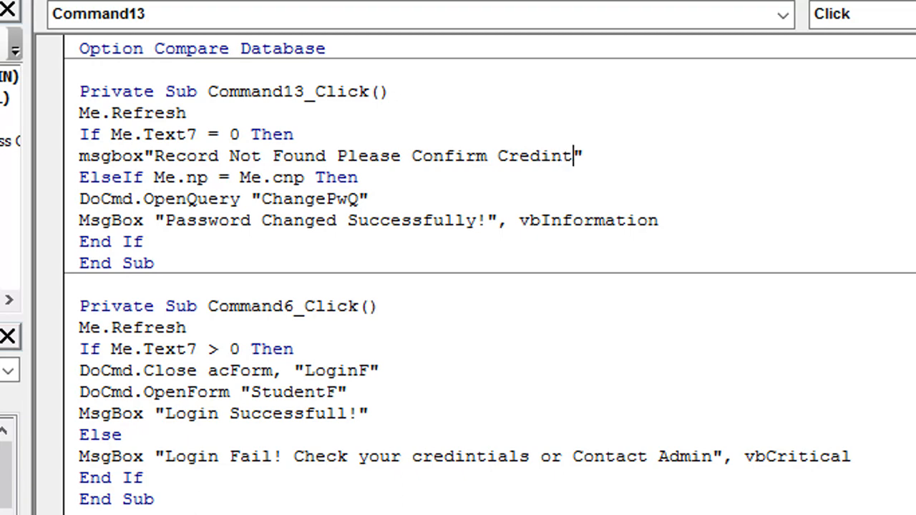
pyautogui.press('Return')
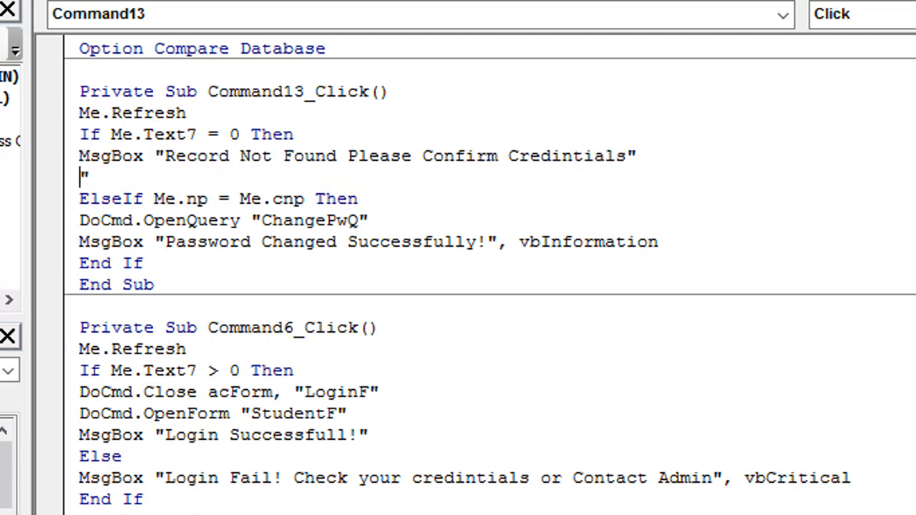
# - Fix the Record Not Found message line, removing the stray quote and adding vbInformation
pyautogui.click(726, 136)
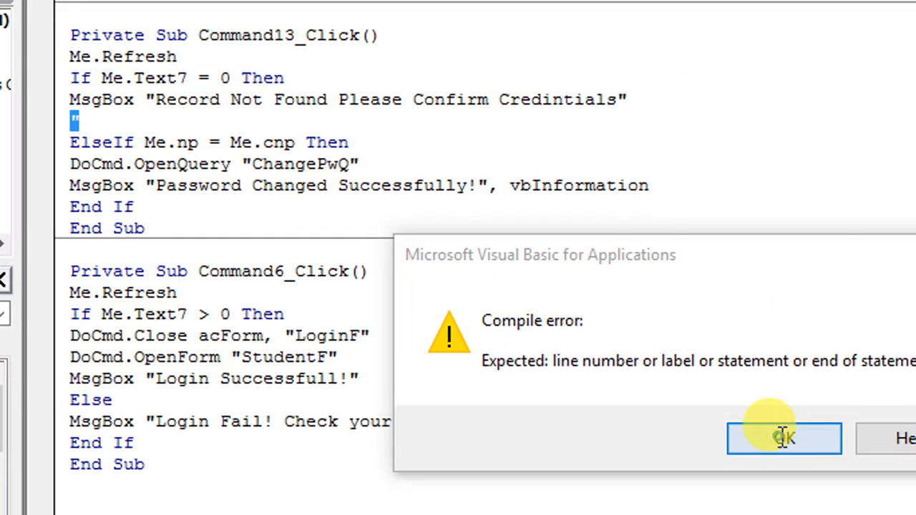
pyautogui.click(785, 438)
pyautogui.press('BackSpace')
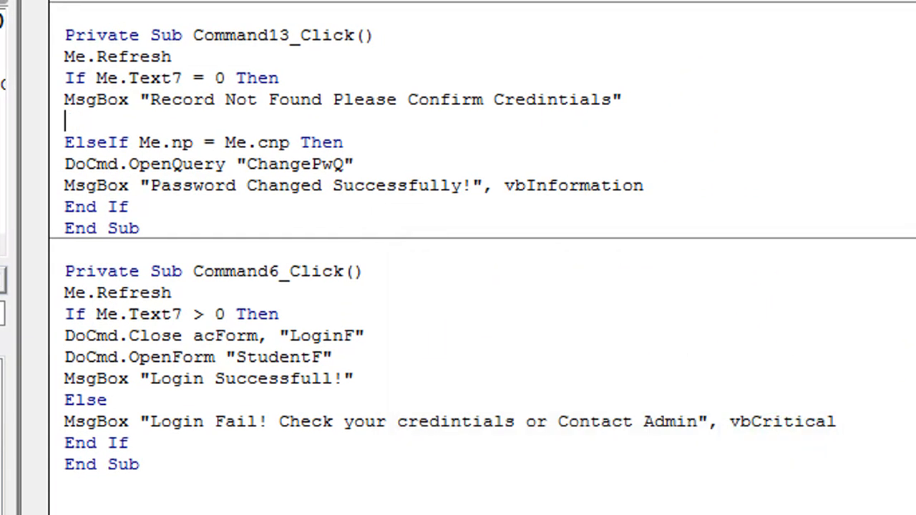
pyautogui.press('BackSpace')
pyautogui.write('m,')
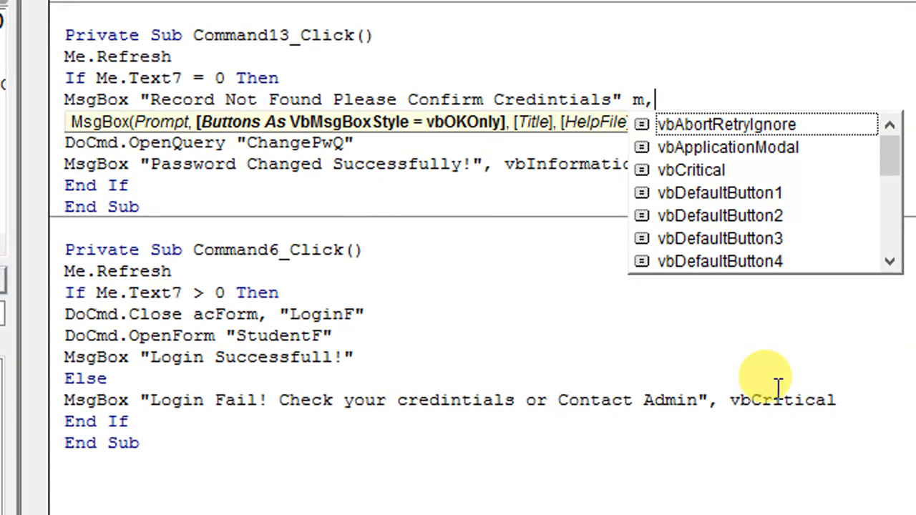
pyautogui.press('BackSpace')
pyautogui.press('BackSpace')
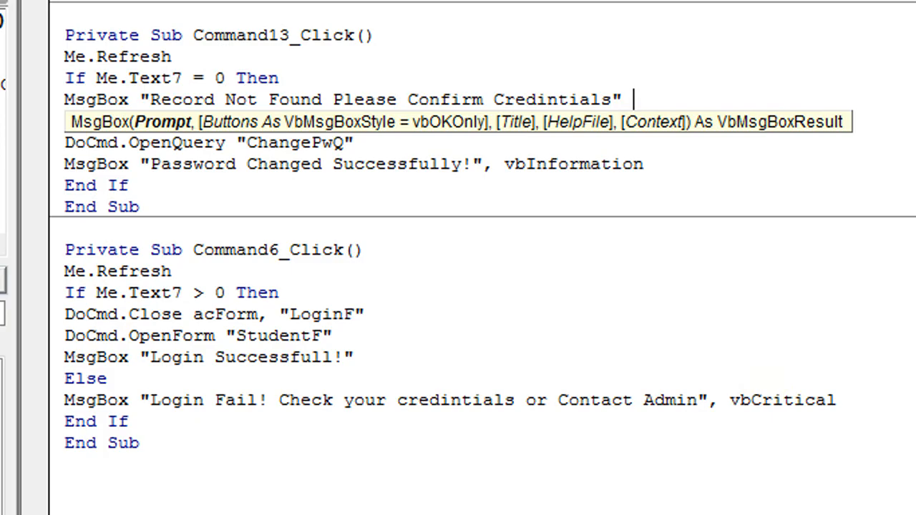
pyautogui.write(',vbInformation')
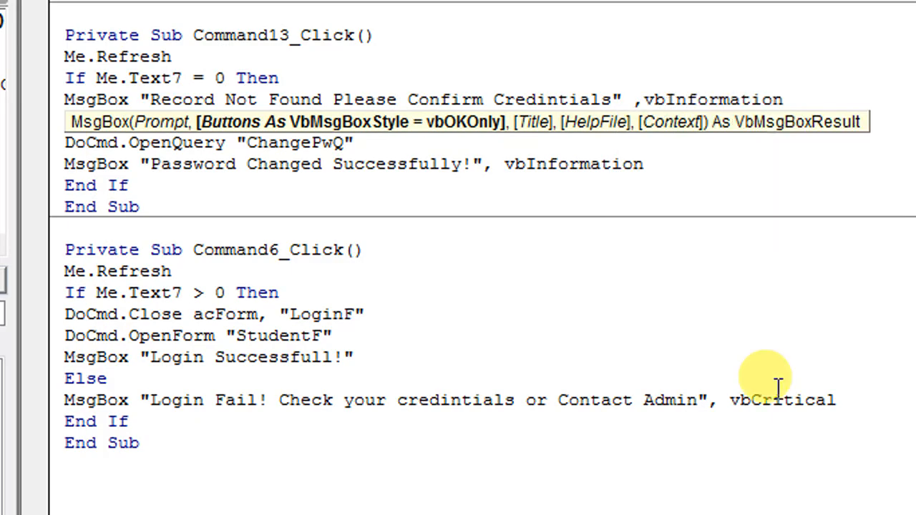
pyautogui.click(681, 358)
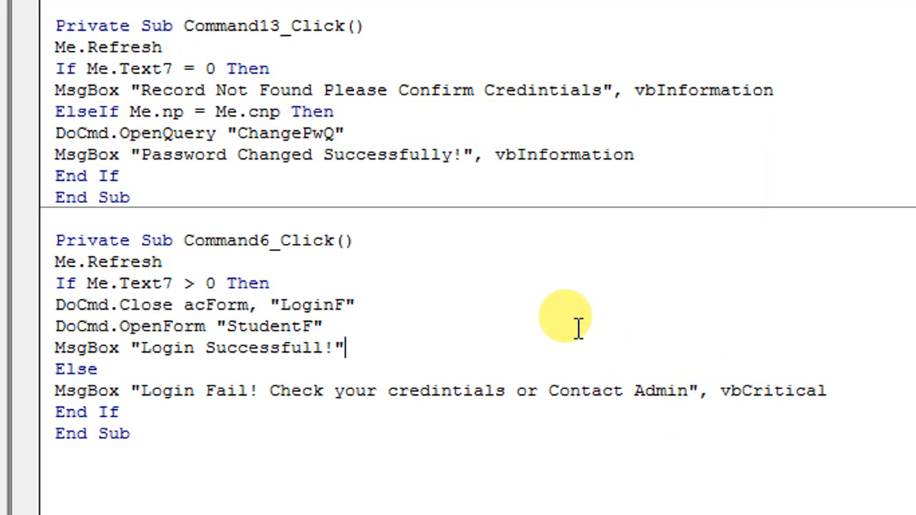
# - Turn ElseIf into Else and remove the stray Then from that line
pyautogui.click(110, 111)
pyautogui.press('BackSpace')
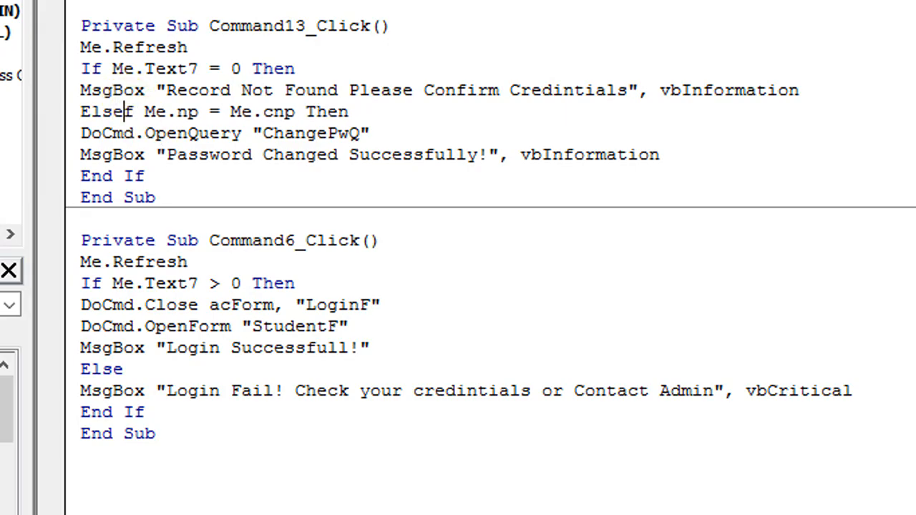
pyautogui.press('Delete')
pyautogui.click(453, 245)
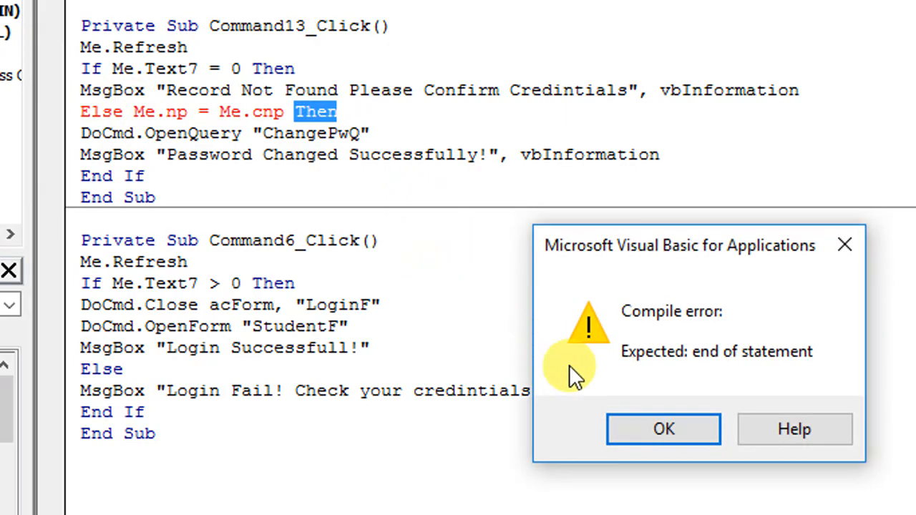
pyautogui.click(646, 425)
pyautogui.press('Delete')
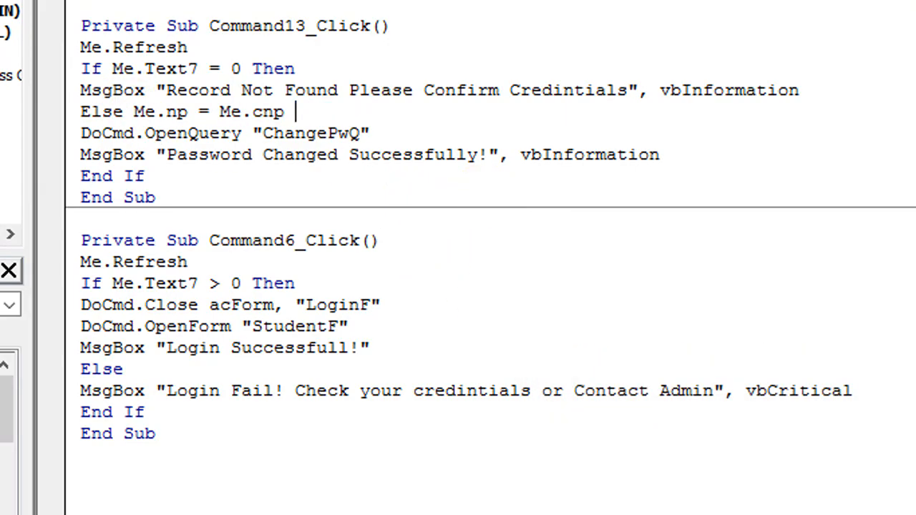
pyautogui.click(481, 226)
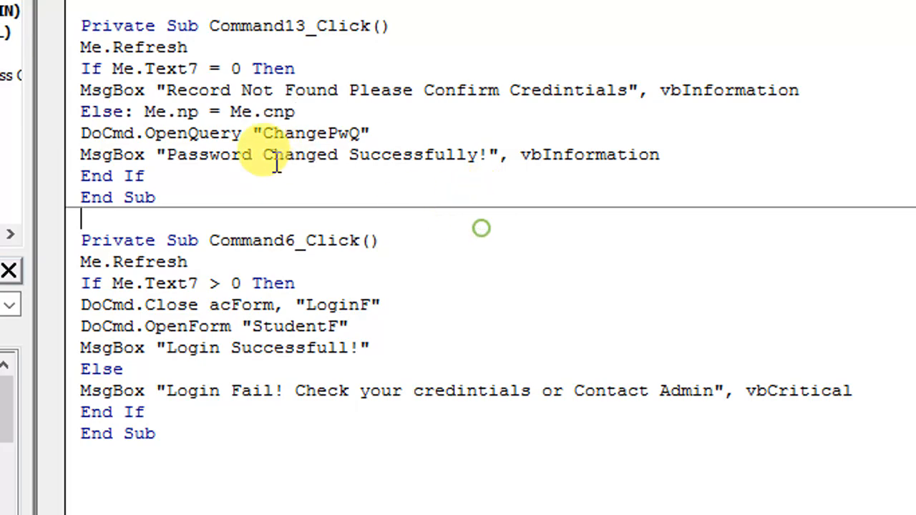
# - Replace Else with End If followed by a separate If Me.np = Me.cnp Then line
pyautogui.moveTo(136, 112); pyautogui.dragTo(66, 113)
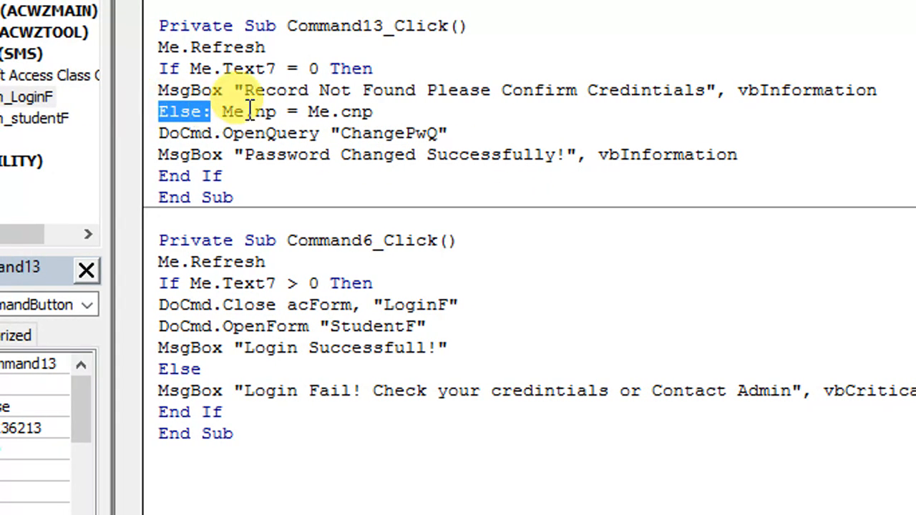
pyautogui.write('if')
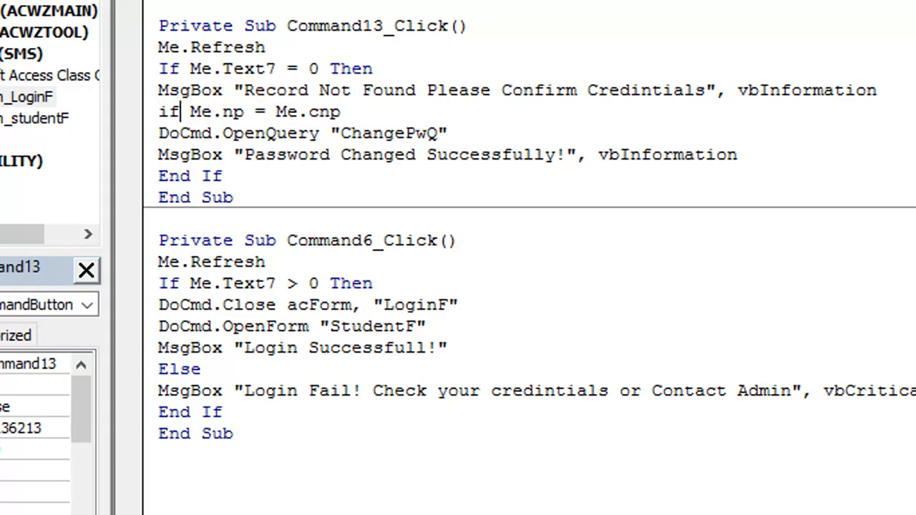
pyautogui.press('Home')
pyautogui.press('Return')
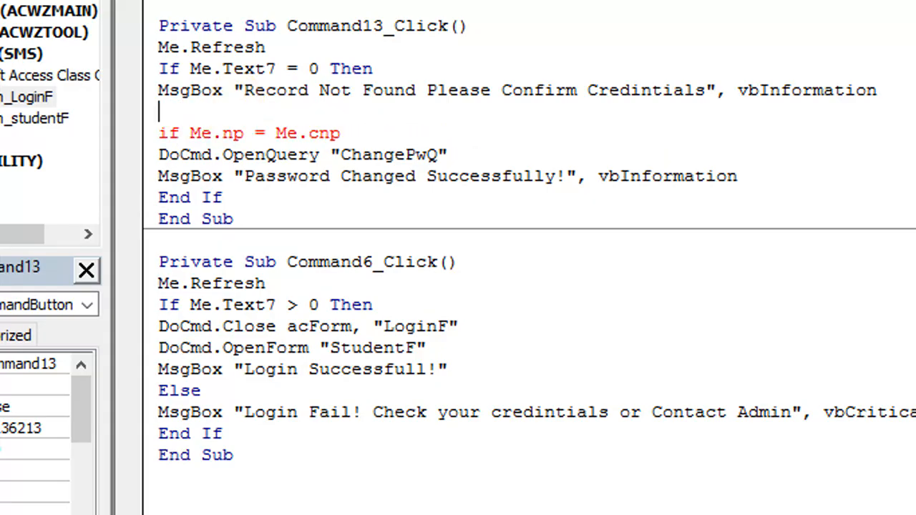
pyautogui.write('end if')
pyautogui.click(623, 305)
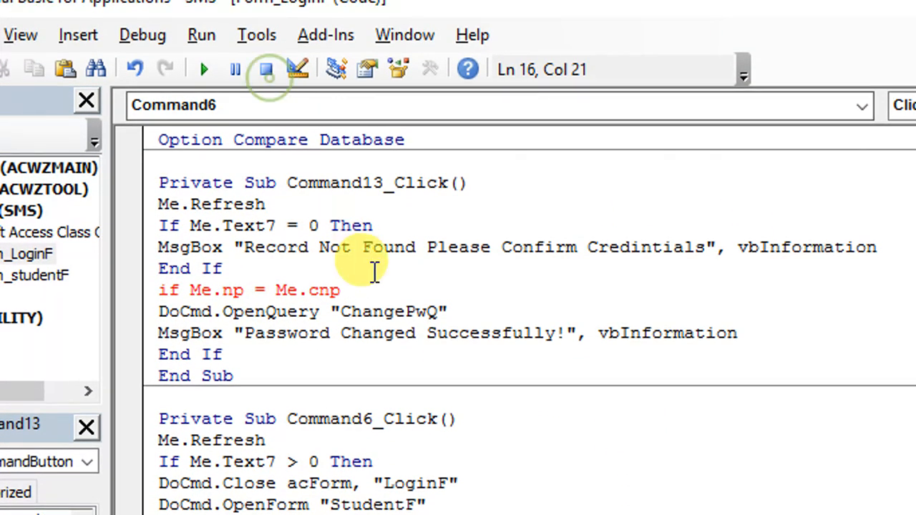
pyautogui.click(375, 132)
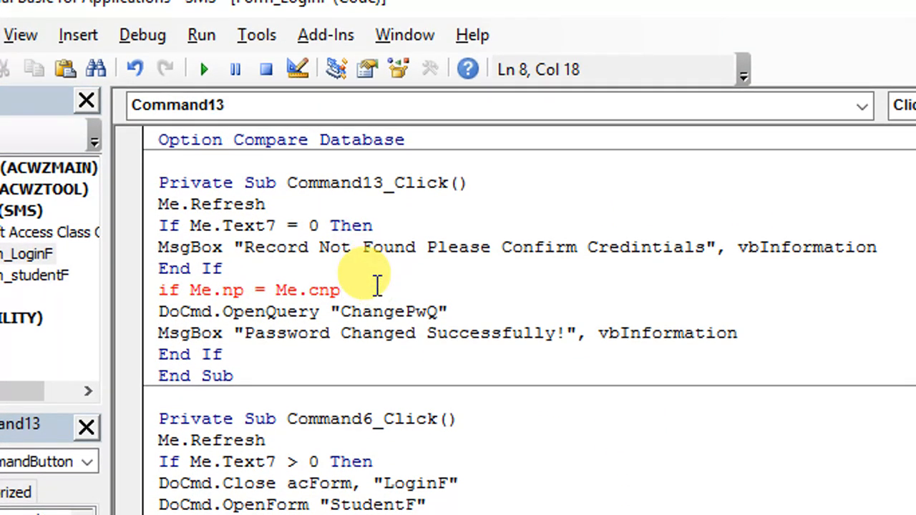
pyautogui.write('then')
pyautogui.click(694, 420)
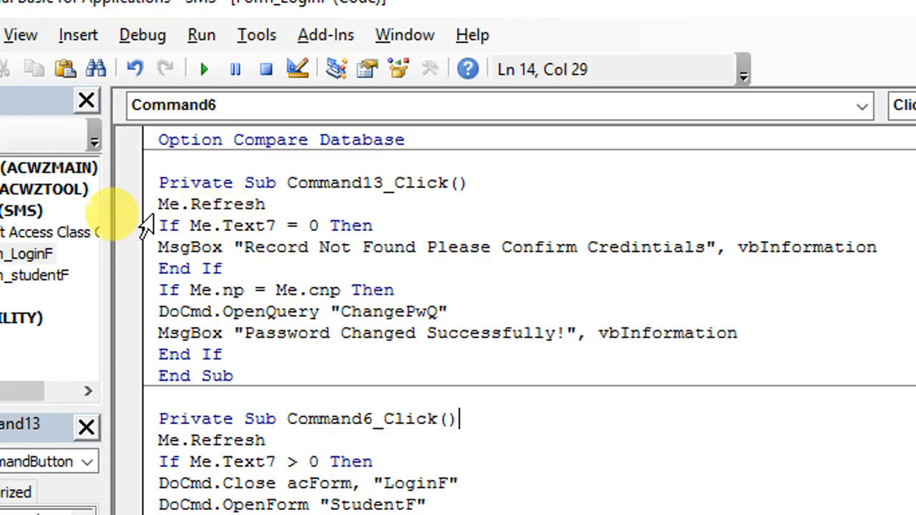
# - Highlight Me.Refresh, the record-not-found If block and the password-match block to review the code
pyautogui.click(159, 204)
pyautogui.moveTo(159, 205); pyautogui.dragTo(267, 205)
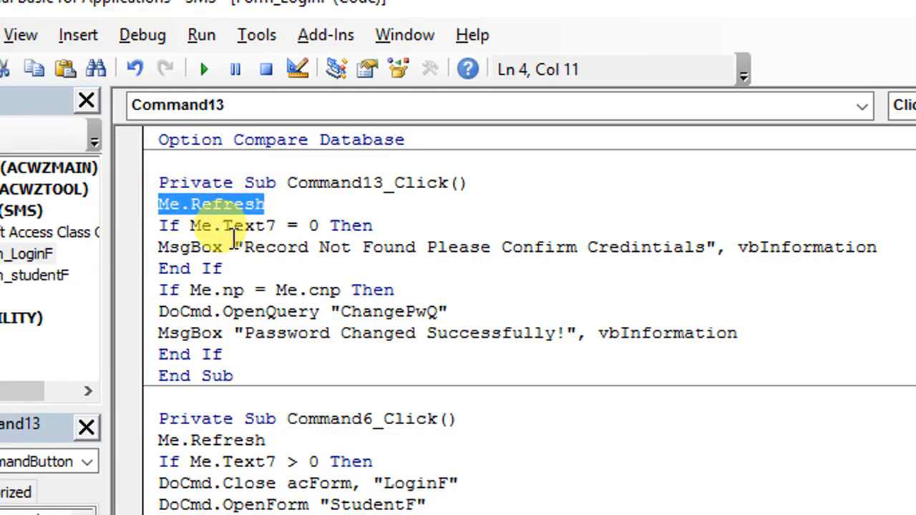
pyautogui.moveTo(158, 227); pyautogui.dragTo(379, 226)
pyautogui.click(383, 226)
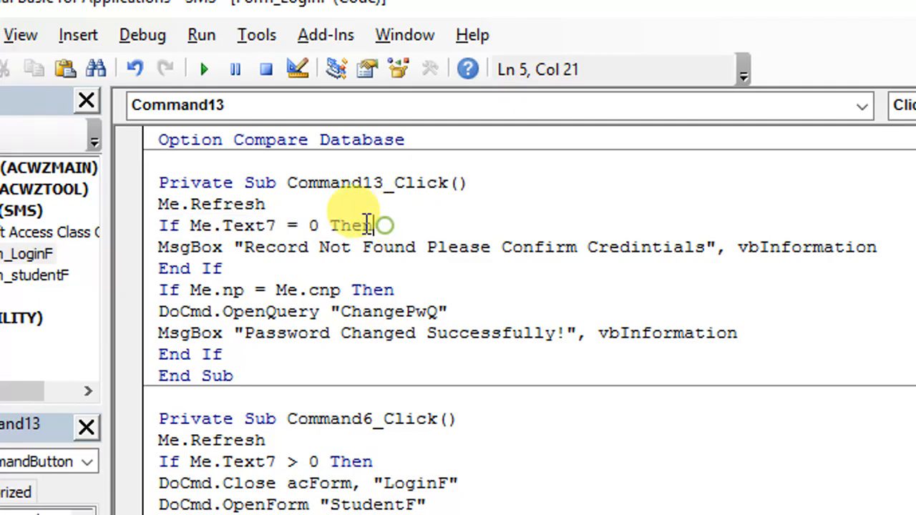
pyautogui.click(313, 225)
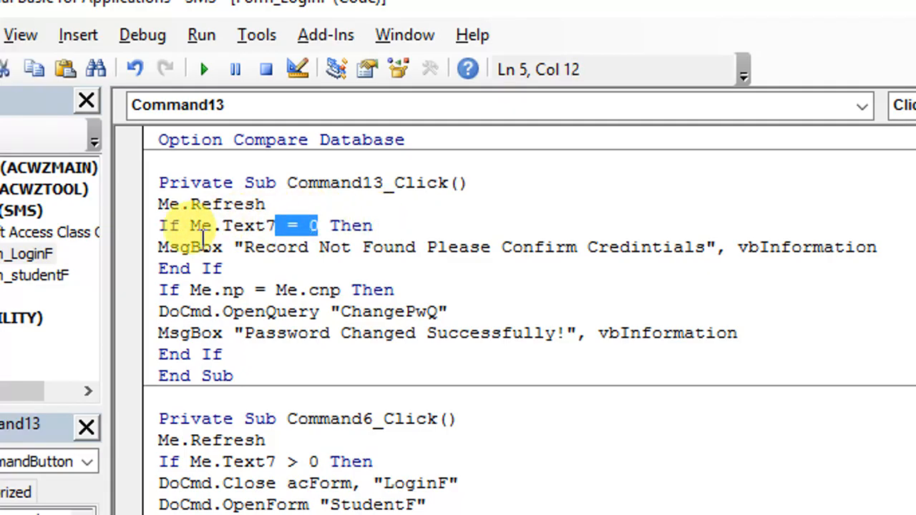
pyautogui.moveTo(169, 247); pyautogui.dragTo(892, 259)
pyautogui.moveTo(167, 247); pyautogui.dragTo(212, 247)
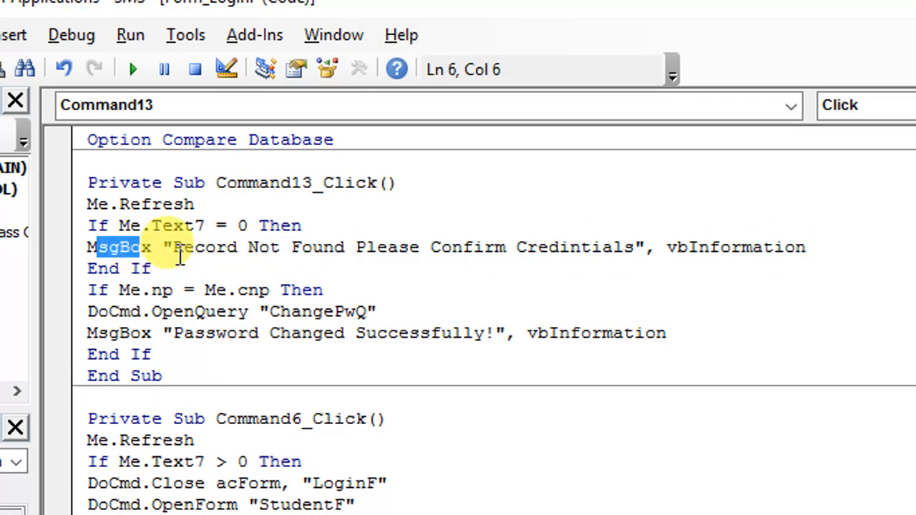
pyautogui.click(184, 249)
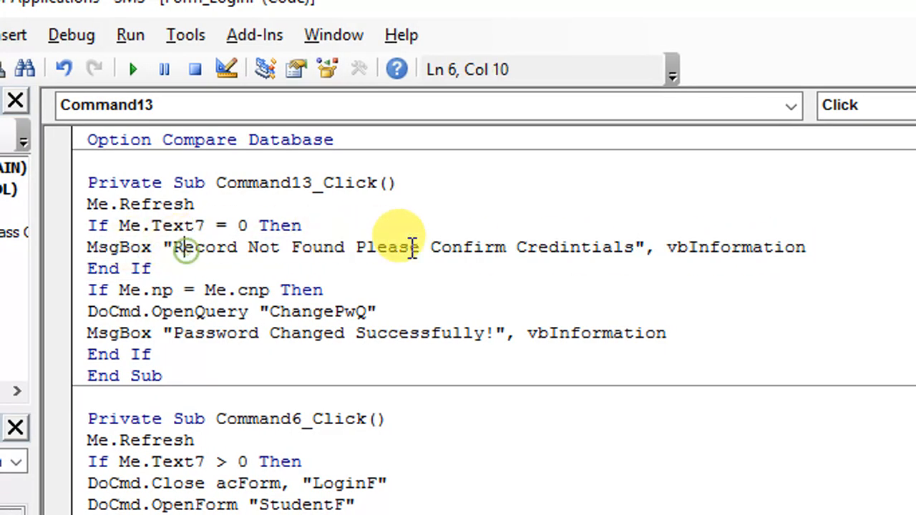
pyautogui.moveTo(161, 266); pyautogui.dragTo(123, 226)
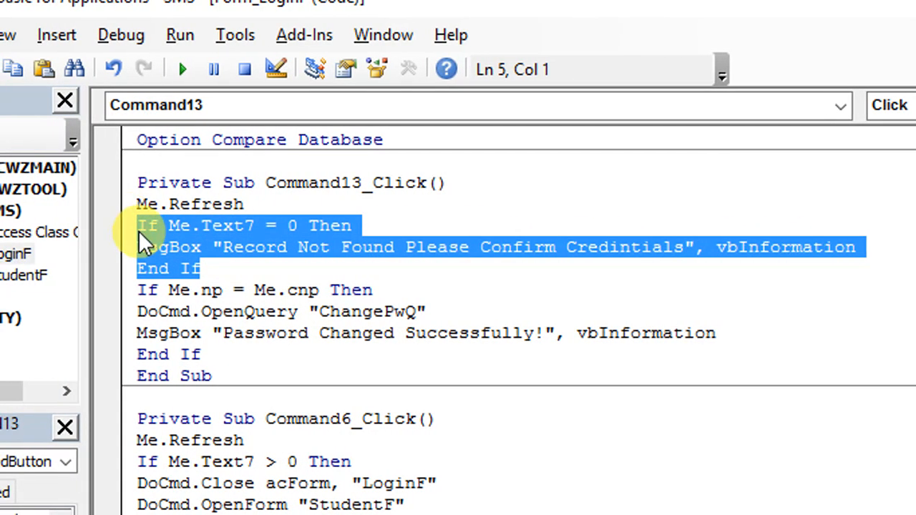
pyautogui.click(154, 246)
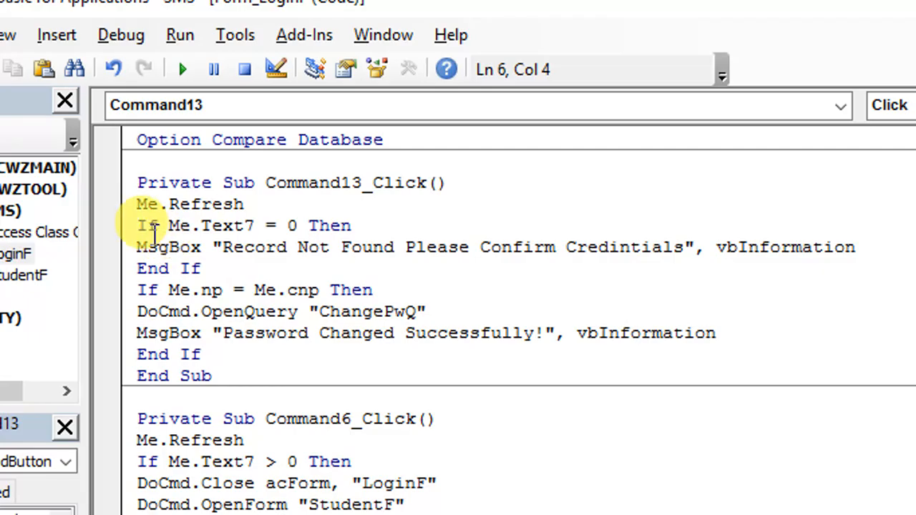
pyautogui.moveTo(138, 226); pyautogui.dragTo(299, 264)
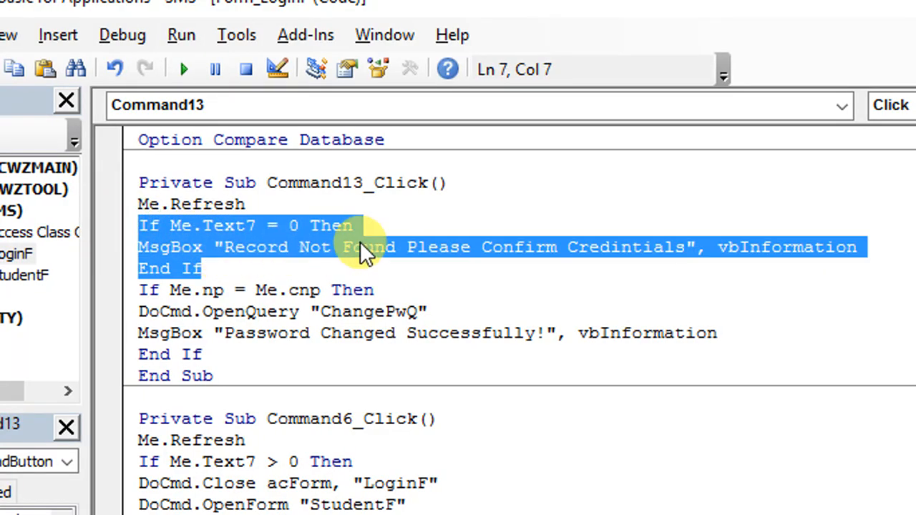
pyautogui.click(315, 266)
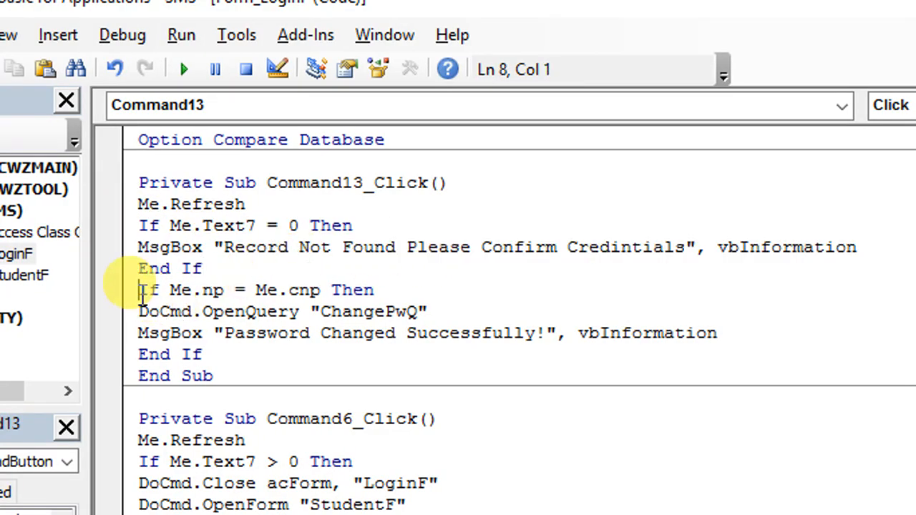
pyautogui.moveTo(138, 290); pyautogui.dragTo(386, 288)
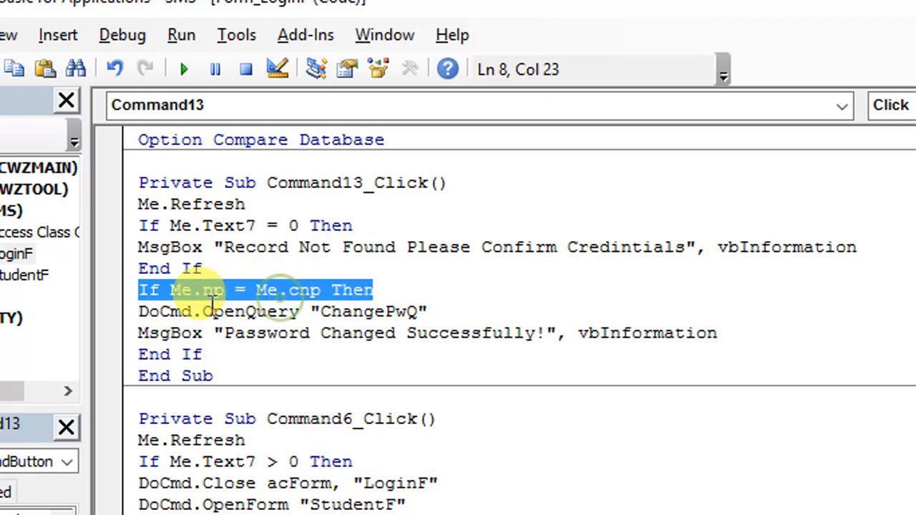
pyautogui.click(192, 311)
pyautogui.moveTo(138, 311); pyautogui.dragTo(720, 322)
pyautogui.click(722, 333)
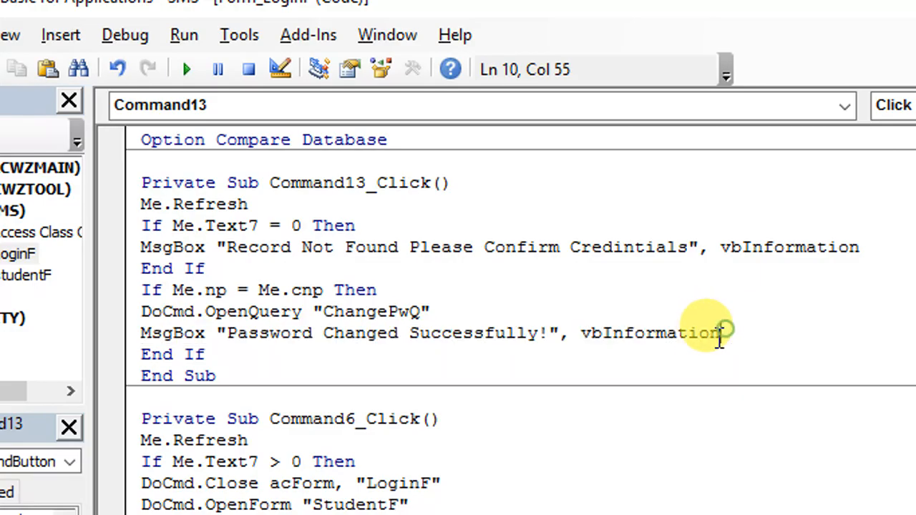
# - Add Else with MsgBox "new password in both boxes should be same" and save the module
pyautogui.press('Return')
pyautogui.write('el')
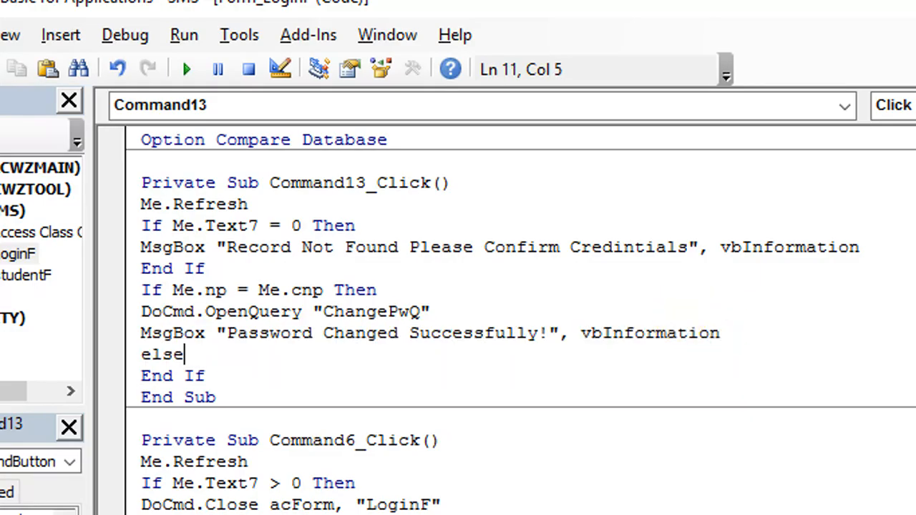
pyautogui.write('se')
pyautogui.press('Return')
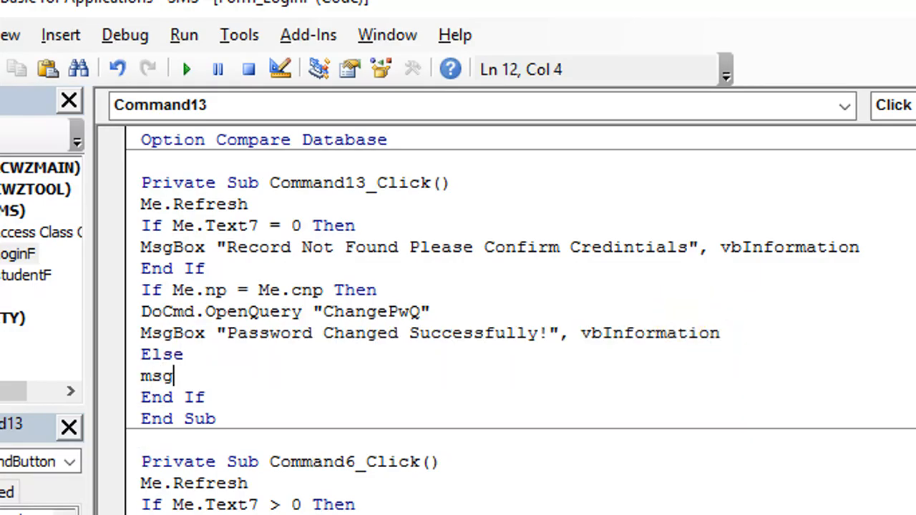
pyautogui.write('msgbox ""')
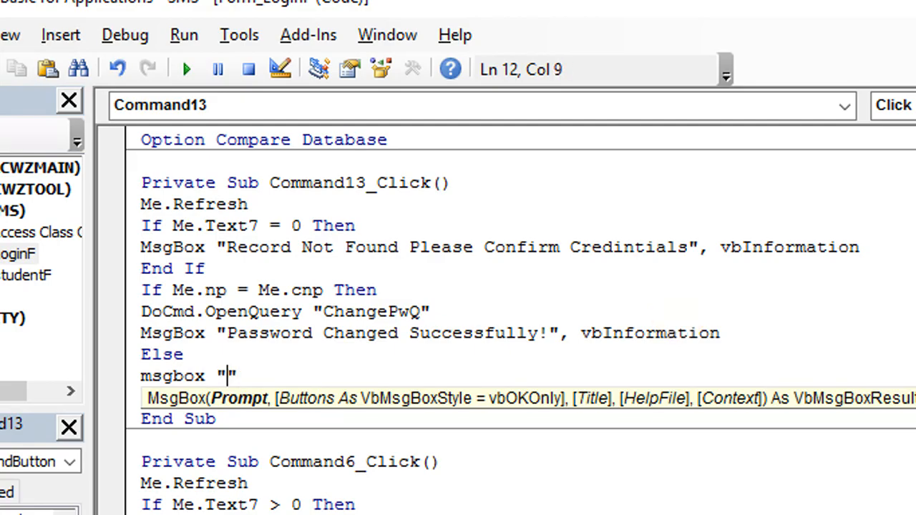
pyautogui.write('New  pa')
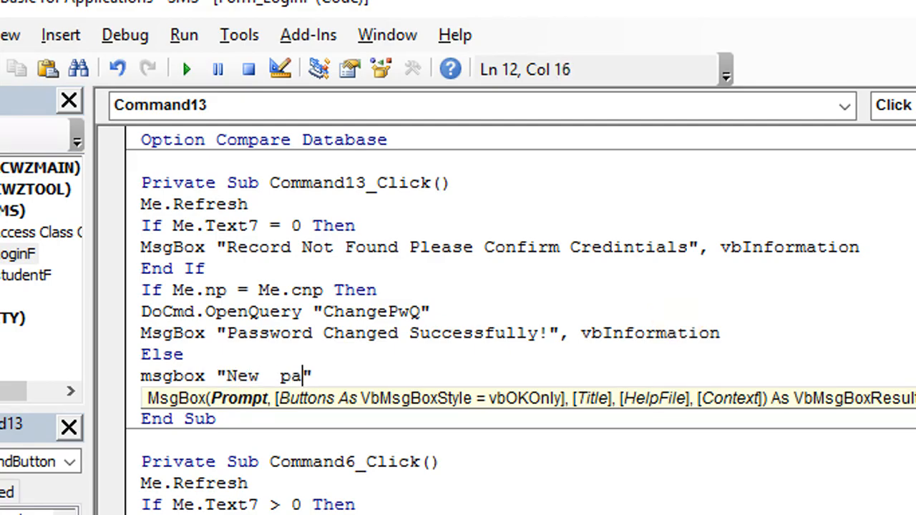
pyautogui.write('sswor')
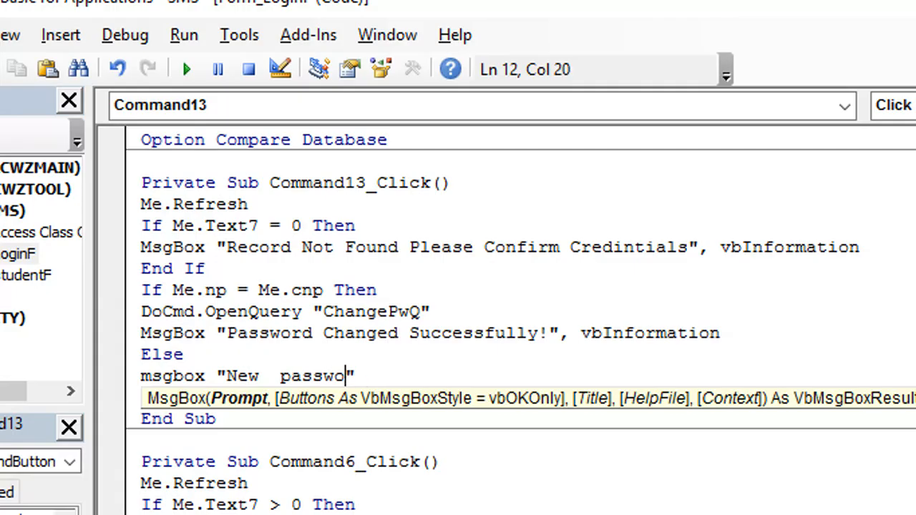
pyautogui.press('BackSpace')
pyautogui.press('BackSpace')
pyautogui.press('BackSpace')
pyautogui.press('BackSpace')
pyautogui.press('BackSpace')
pyautogui.press('BackSpace')
pyautogui.press('BackSpace')
pyautogui.press('BackSpace')
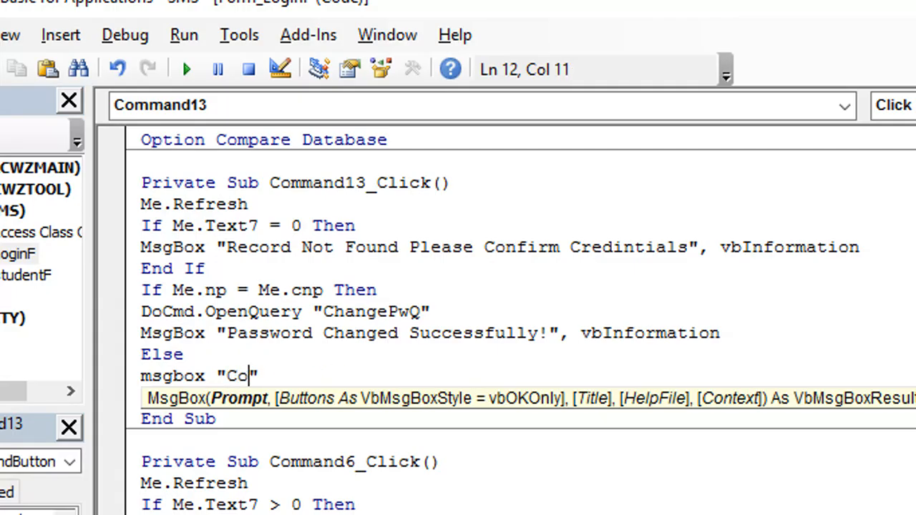
pyautogui.write('rm Ne')
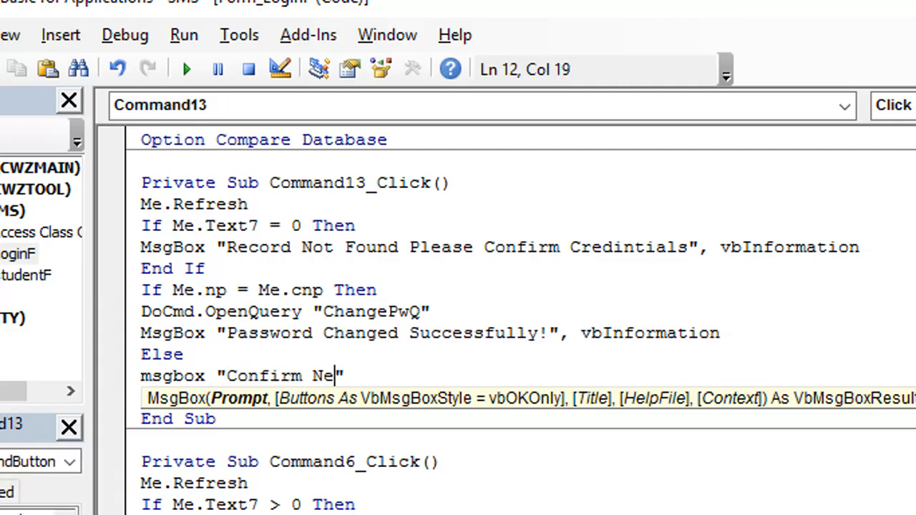
pyautogui.press('BackSpace')
pyautogui.press('BackSpace')
pyautogui.press('BackSpace')
pyautogui.press('BackSpace')
pyautogui.press('BackSpace')
pyautogui.press('BackSpace')
pyautogui.press('BackSpace')
pyautogui.press('BackSpace')
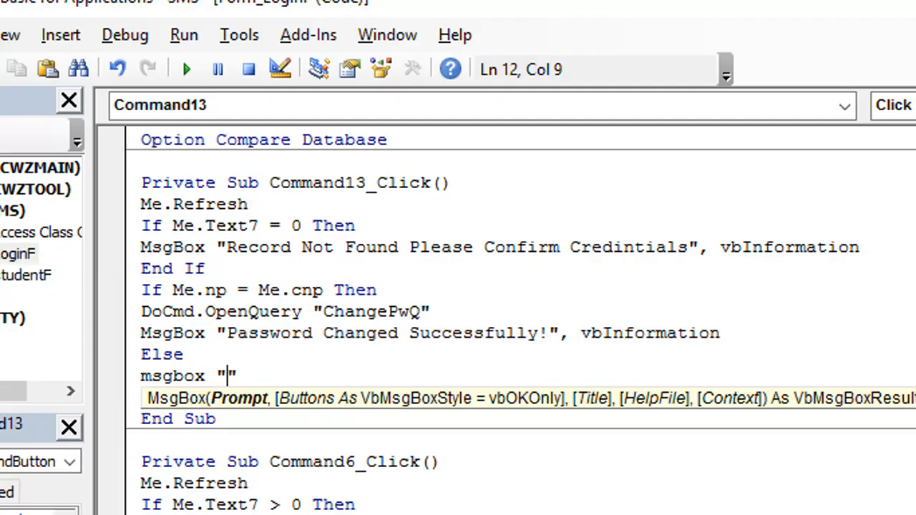
pyautogui.write('gain')
pyautogui.write('new')
pyautogui.write(' passwo')
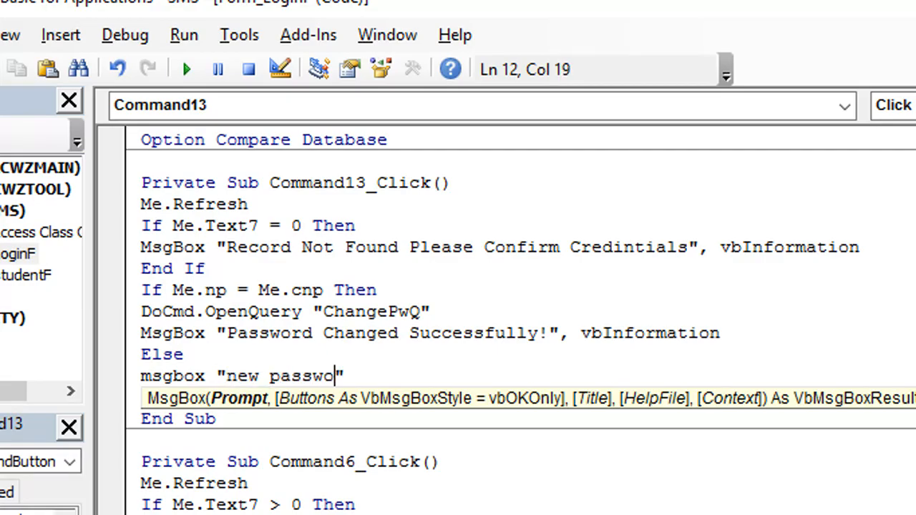
pyautogui.write('rd ')
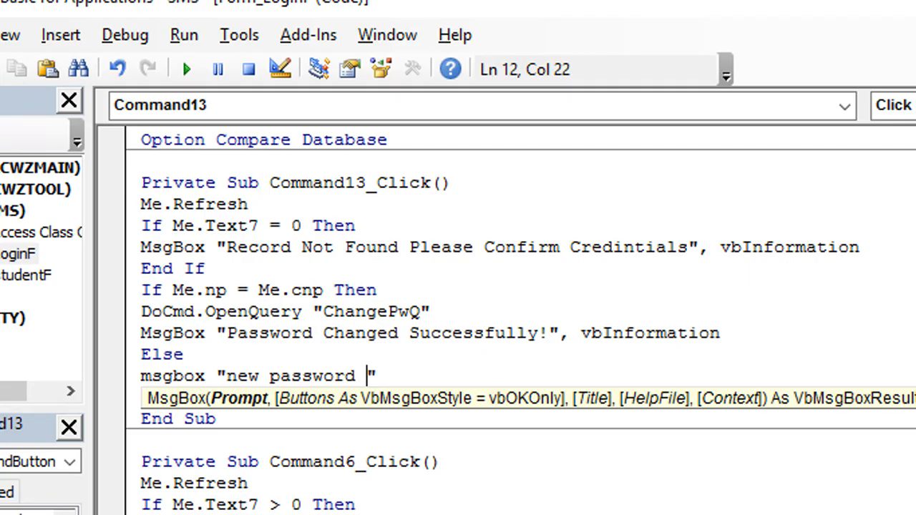
pyautogui.write('in both b')
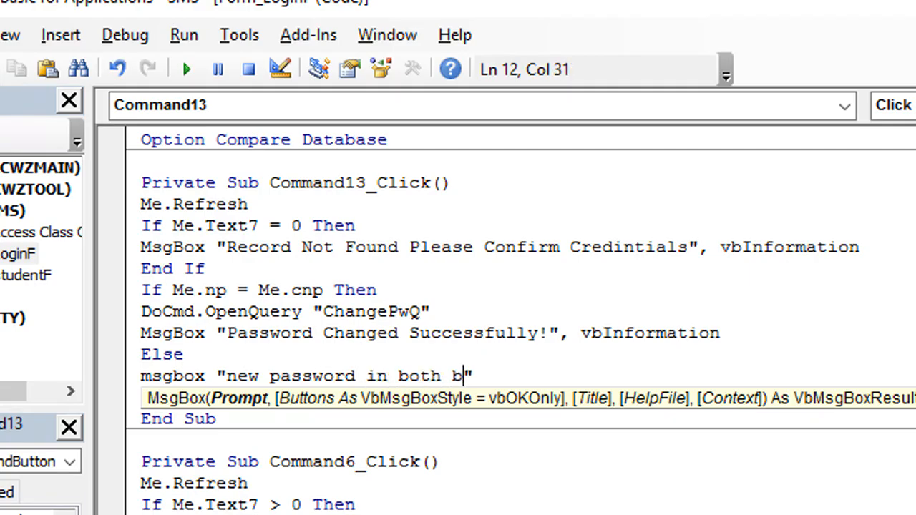
pyautogui.write('oxes should')
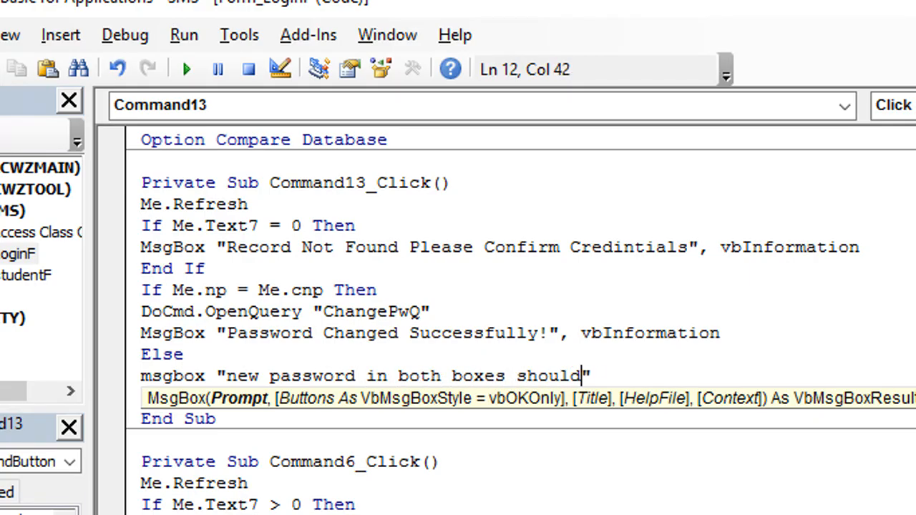
pyautogui.write(' be same')
pyautogui.hotkey('ctrl', 's')
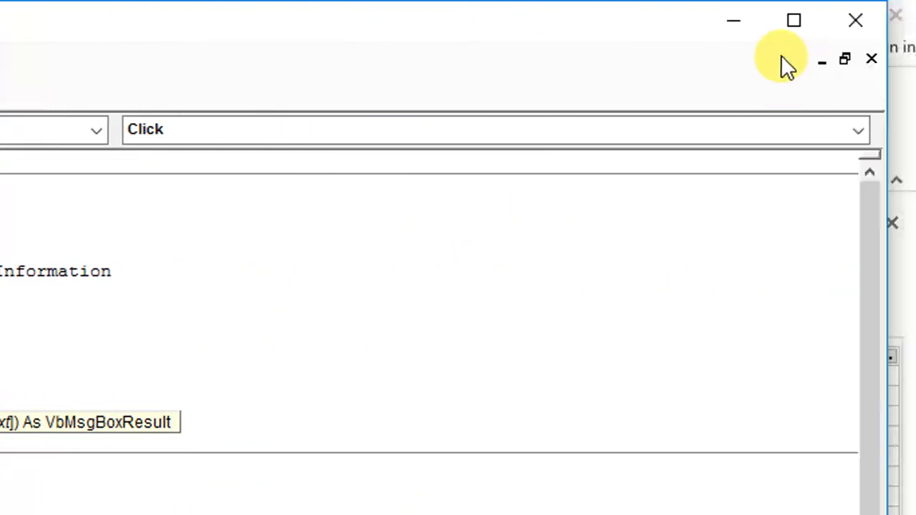
# - Run LoginF in Form View, pick Admin, and try Update Pwd before logging in
pyautogui.click(732, 18)
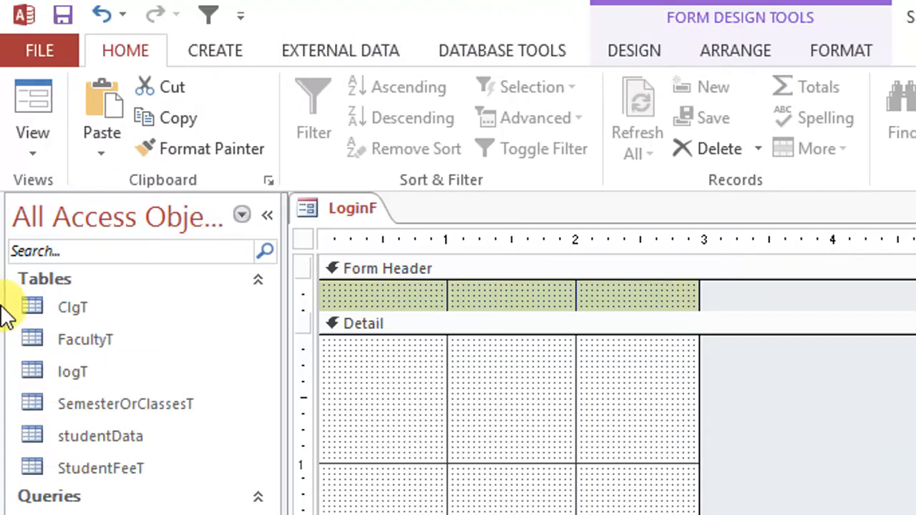
pyautogui.click(44, 109)
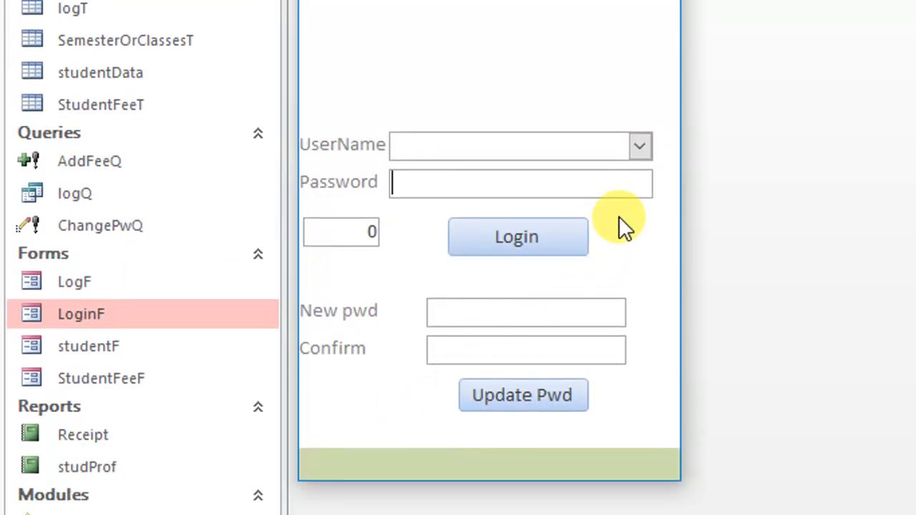
pyautogui.click(637, 147)
pyautogui.click(548, 174)
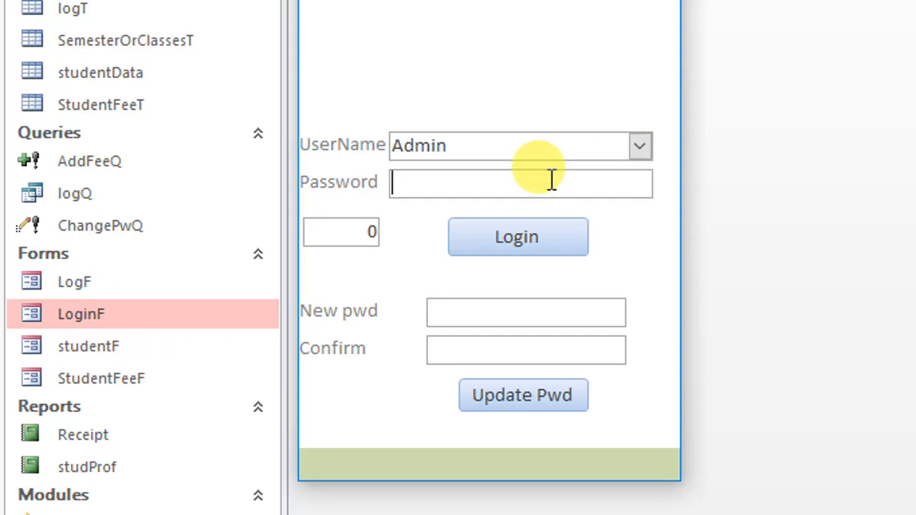
pyautogui.click(548, 399)
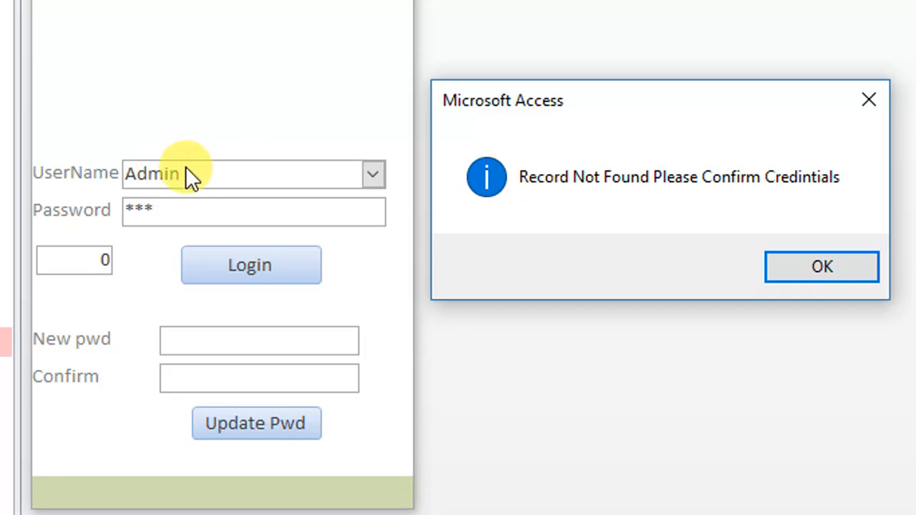
pyautogui.click(826, 269)
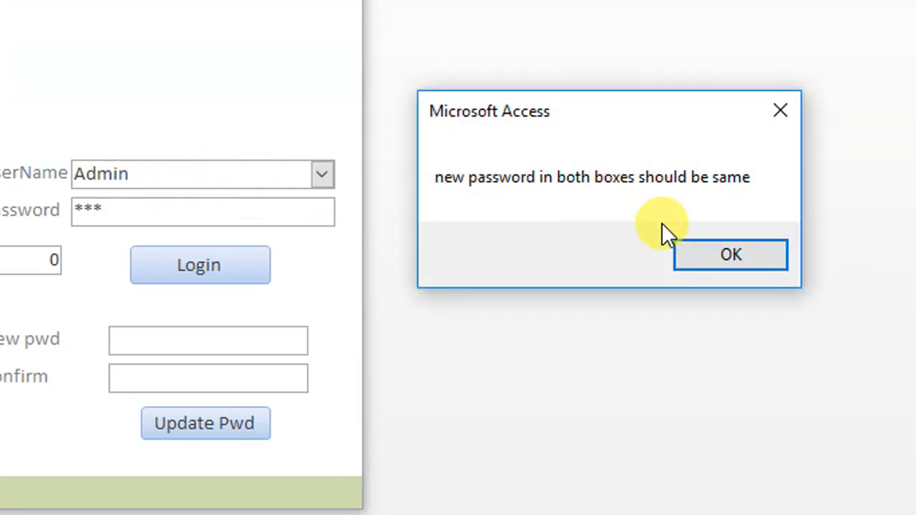
pyautogui.click(716, 247)
# - Replace the password entry and log in, dismissing the password mismatch message
pyautogui.click(259, 208)
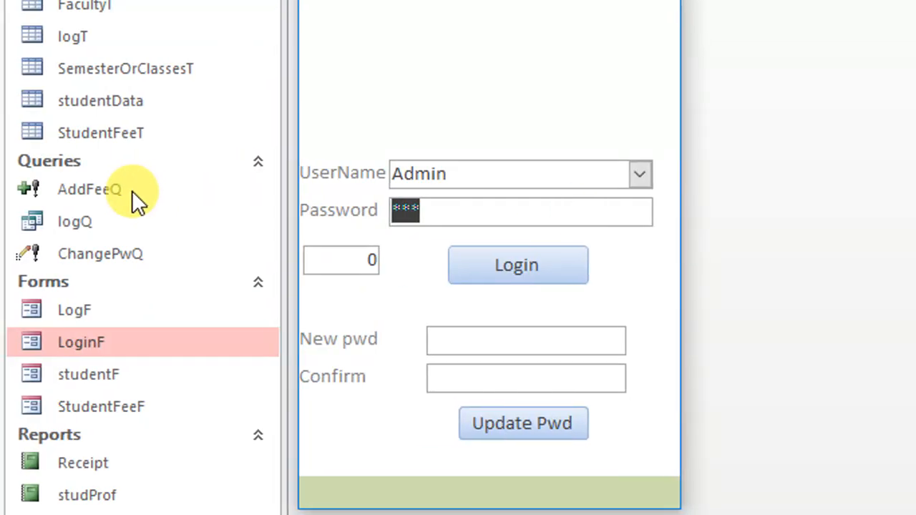
pyautogui.write('123')
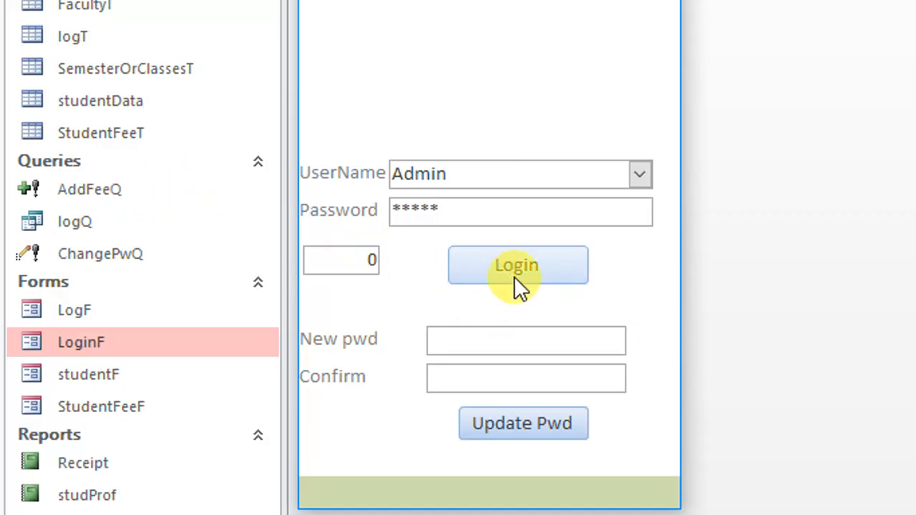
pyautogui.click(529, 422)
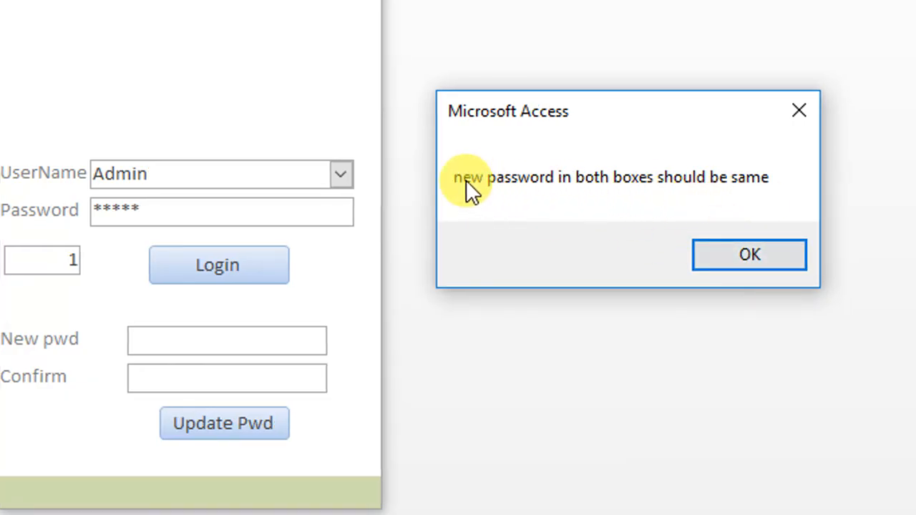
pyautogui.click(746, 259)
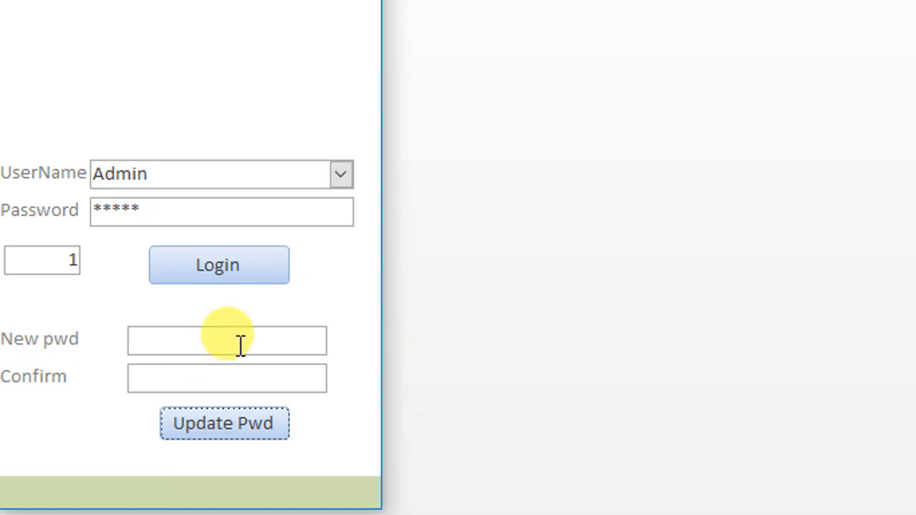
# - Enter a new password and run Update Pwd, confirming the update query and the 1-row change
pyautogui.click(240, 345)
pyautogui.write('123')
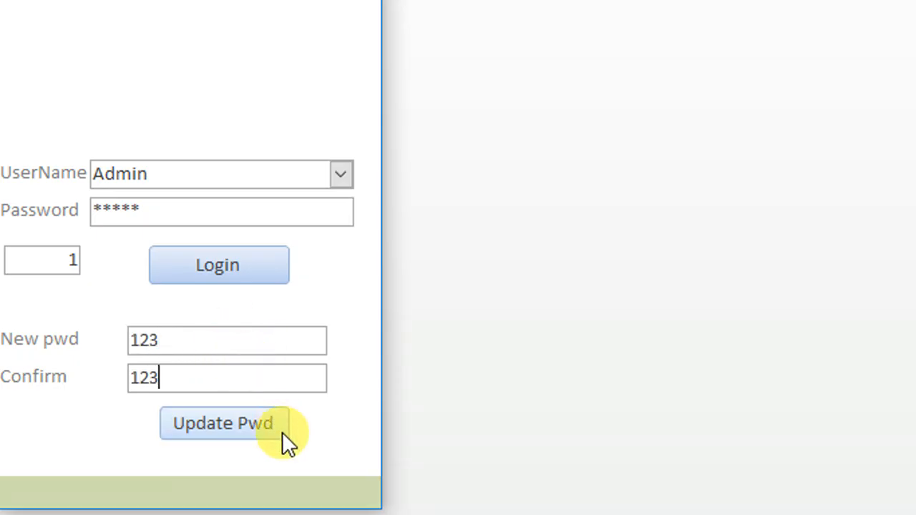
pyautogui.click(280, 426)
pyautogui.click(523, 268)
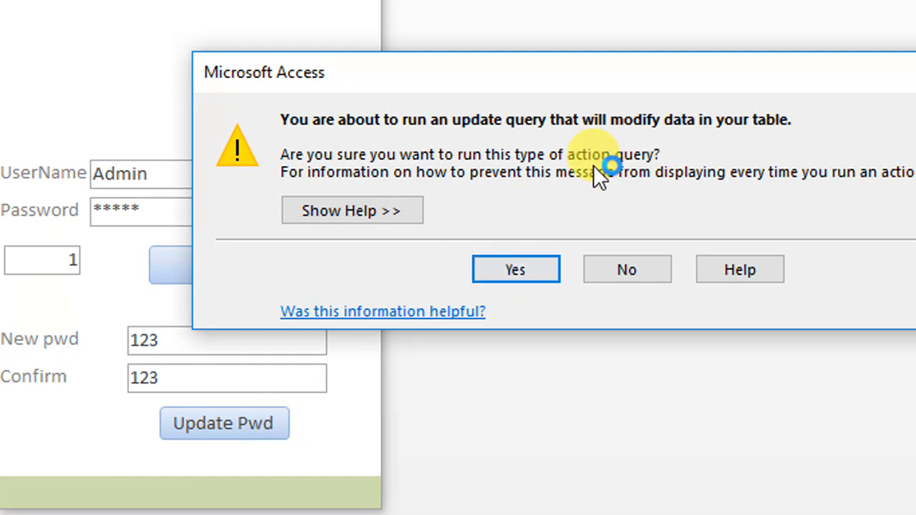
pyautogui.click(518, 267)
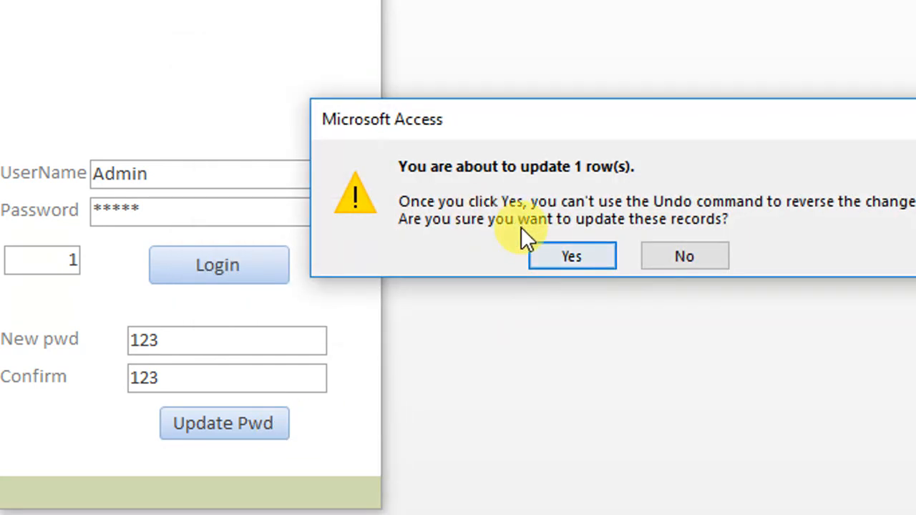
pyautogui.click(573, 256)
pyautogui.click(709, 366)
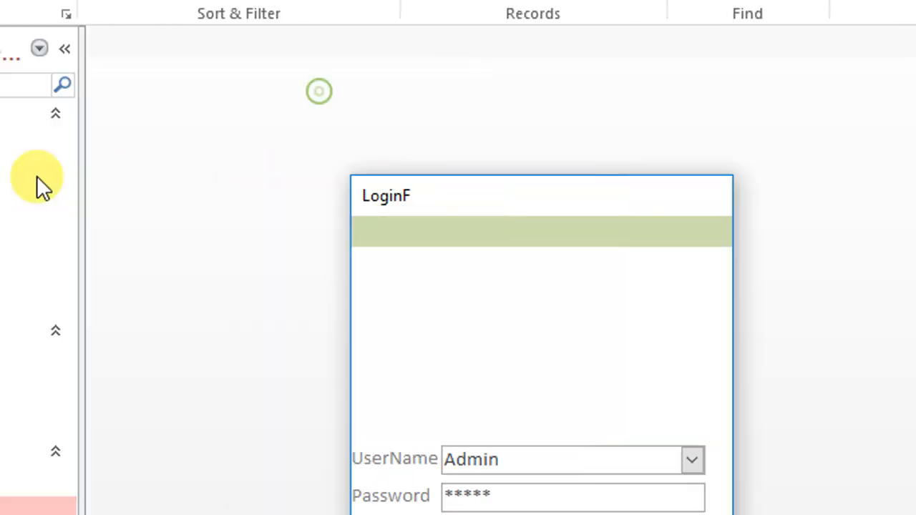
# - Close the LoginF form and open the logT table
pyautogui.rightClick(484, 203)
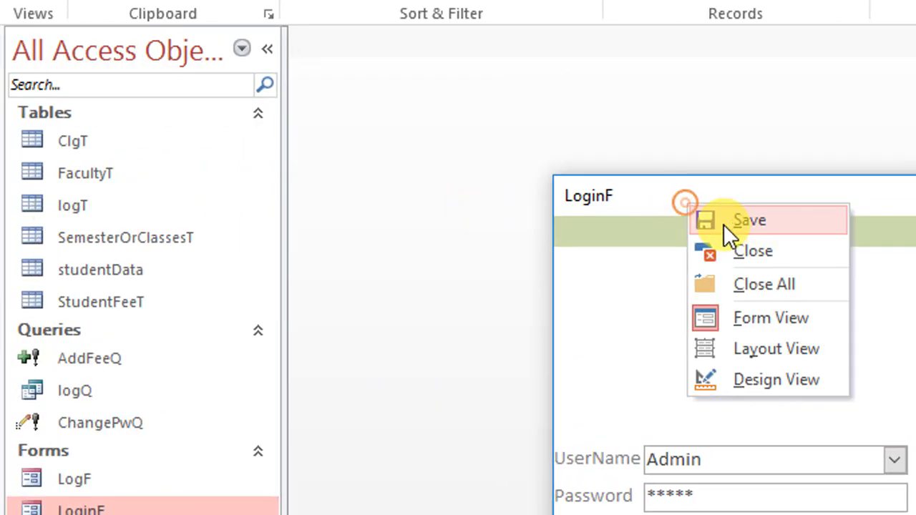
pyautogui.click(730, 252)
pyautogui.doubleClick(113, 207)
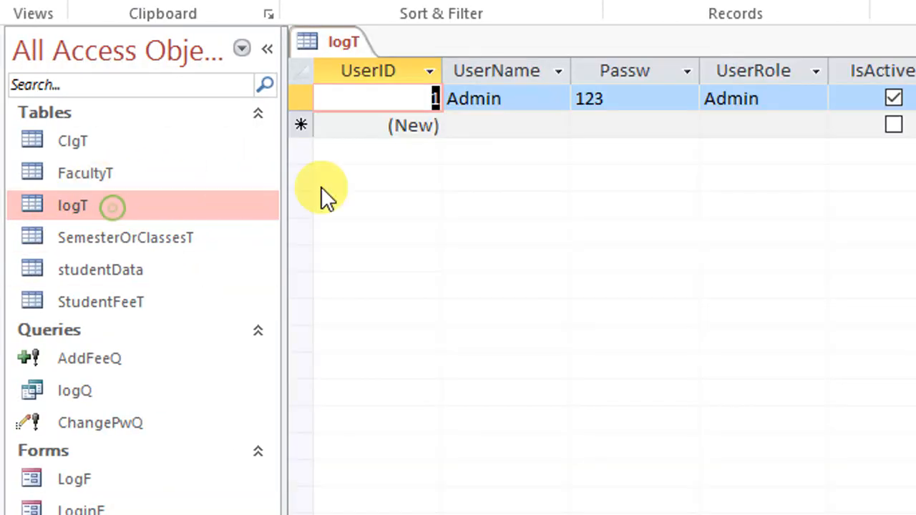
# - Change the password check to If Me.np = Null Or Me.cnp = Null Or Me.np = Me.cnp Then
pyautogui.click(586, 100)
pyautogui.moveTo(358, 493)
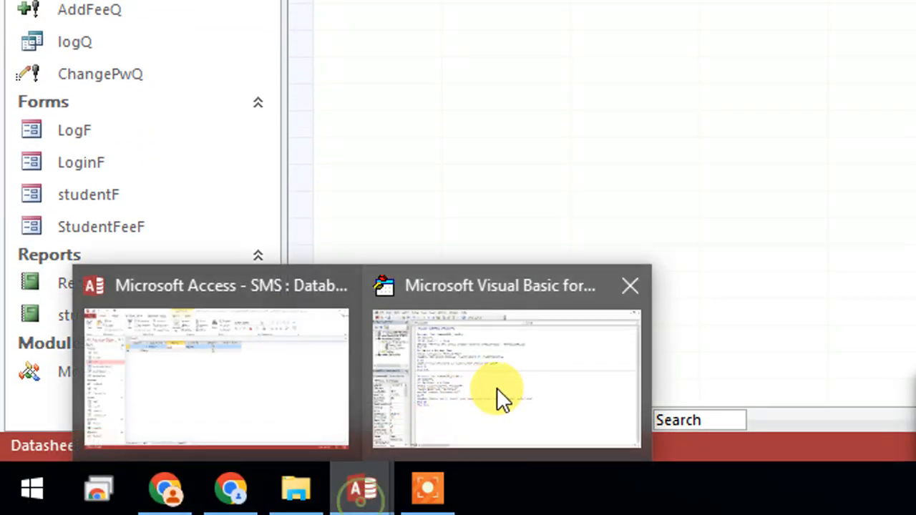
pyautogui.click(503, 401)
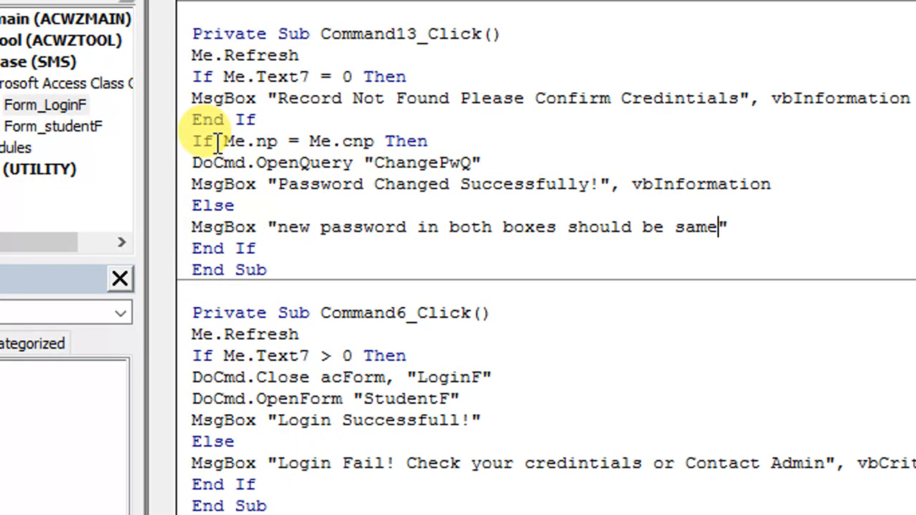
pyautogui.click(215, 141)
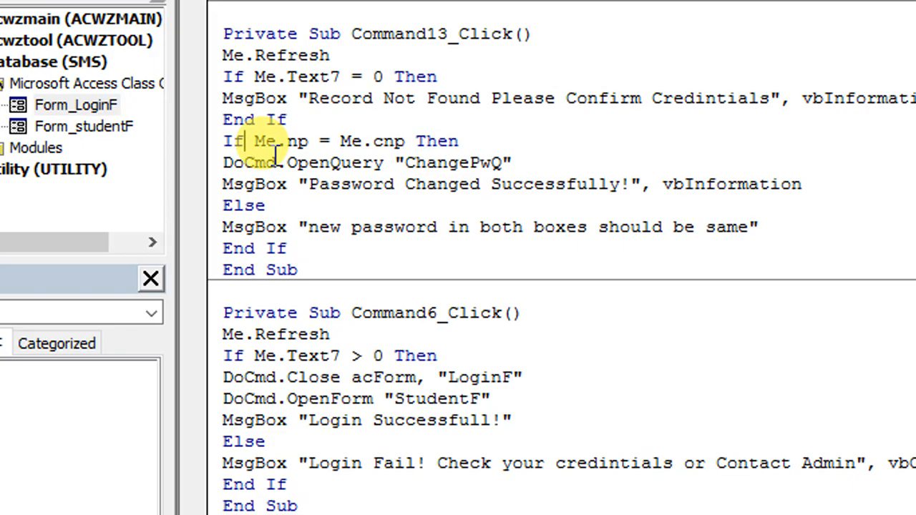
pyautogui.write('me.')
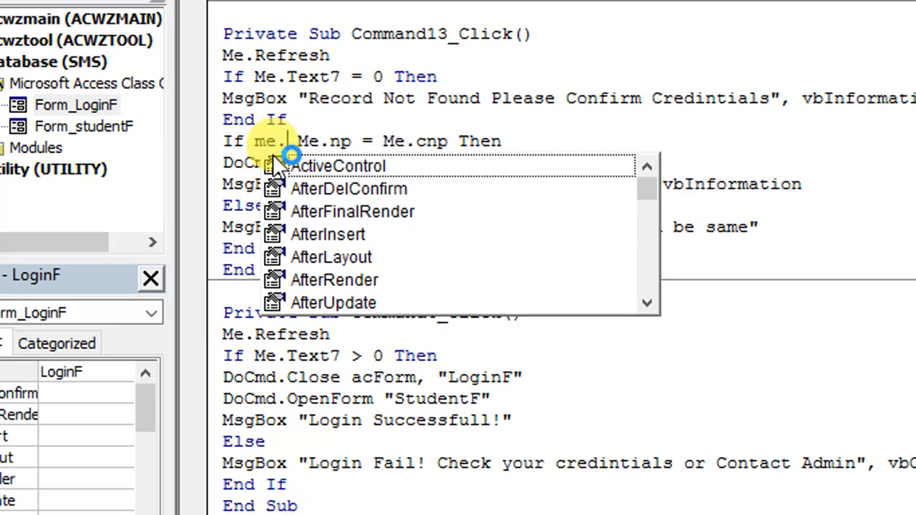
pyautogui.write('np')
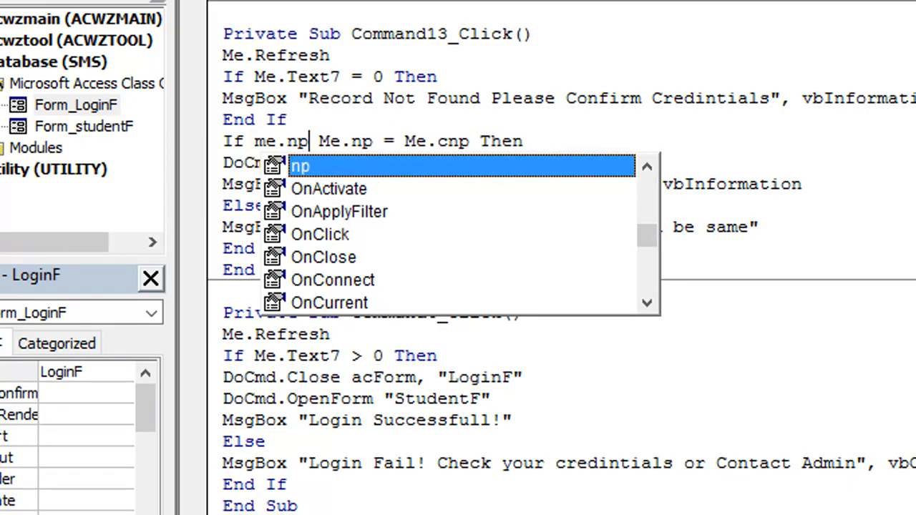
pyautogui.write(' = ')
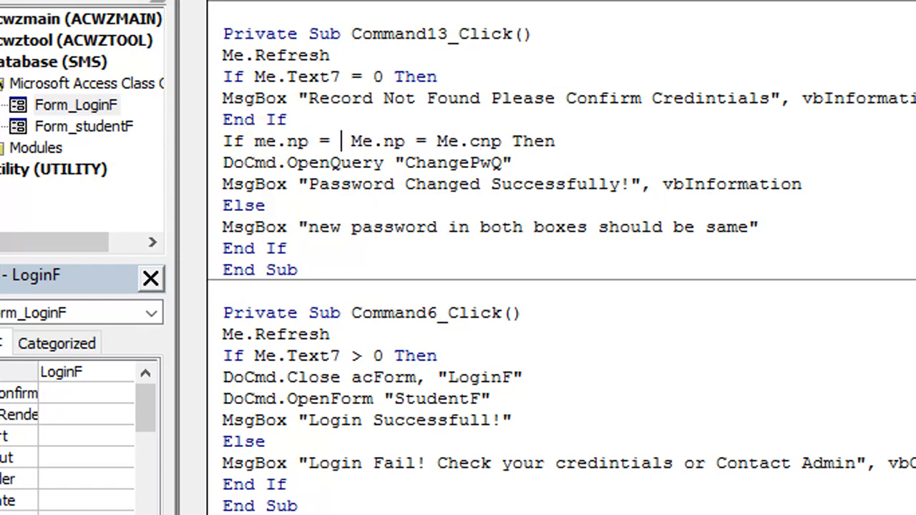
pyautogui.write('null or me')
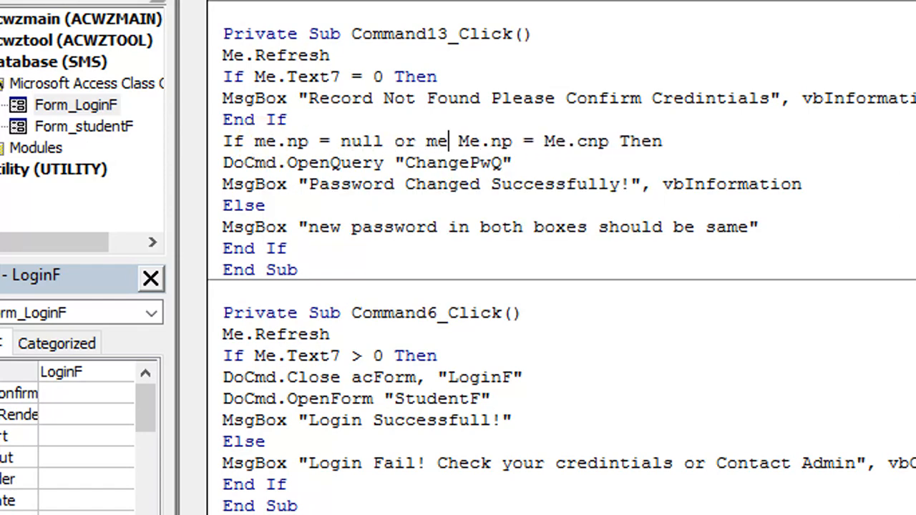
pyautogui.write('.cnp= null or')
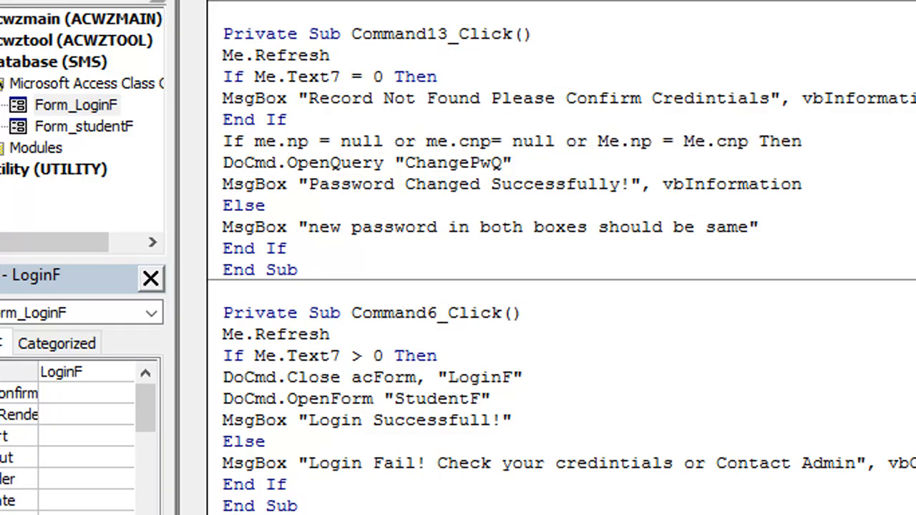
pyautogui.click(694, 161)
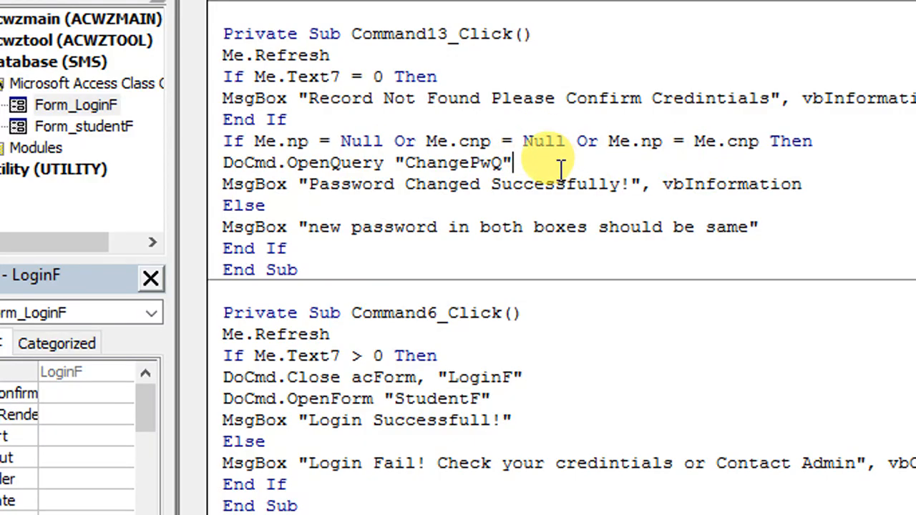
pyautogui.moveTo(254, 141); pyautogui.dragTo(787, 141)
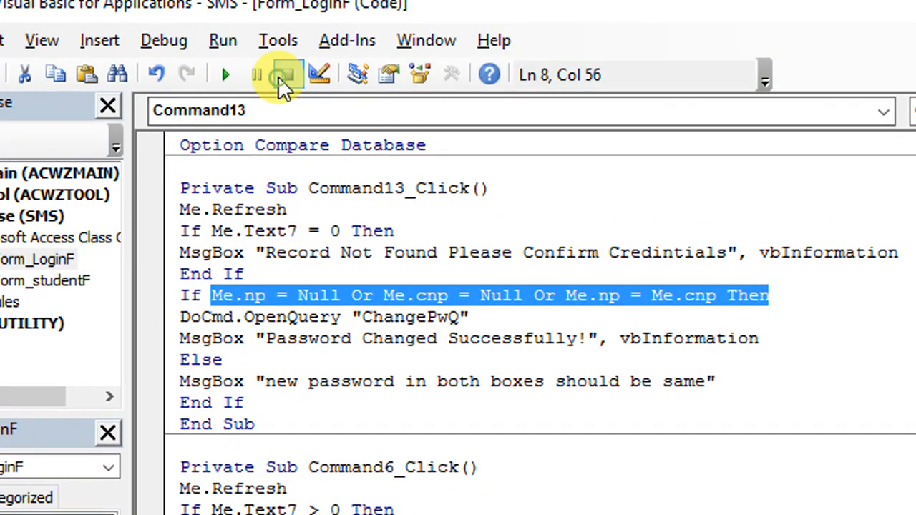
pyautogui.hotkey('alt', 'F11')
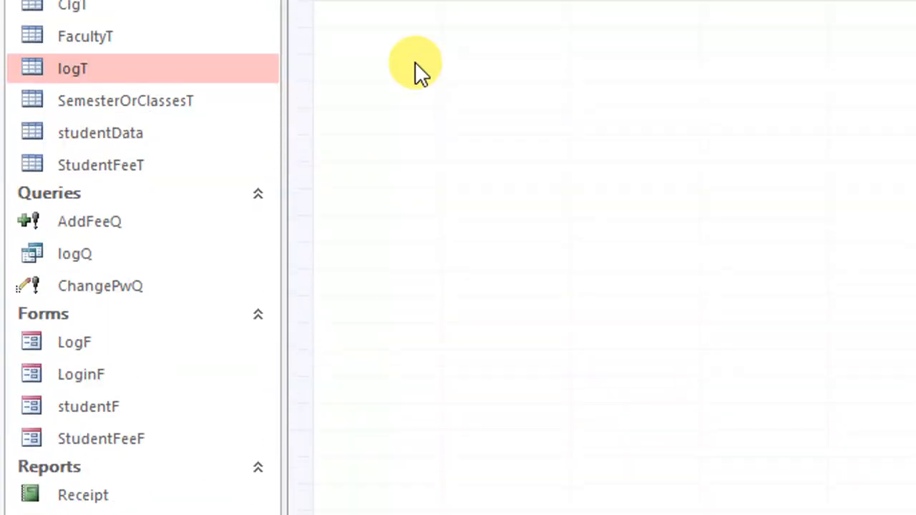
# - Run LoginF as a form and try Update Pwd with all fields empty, dismissing both messages
pyautogui.rightClick(435, 100)
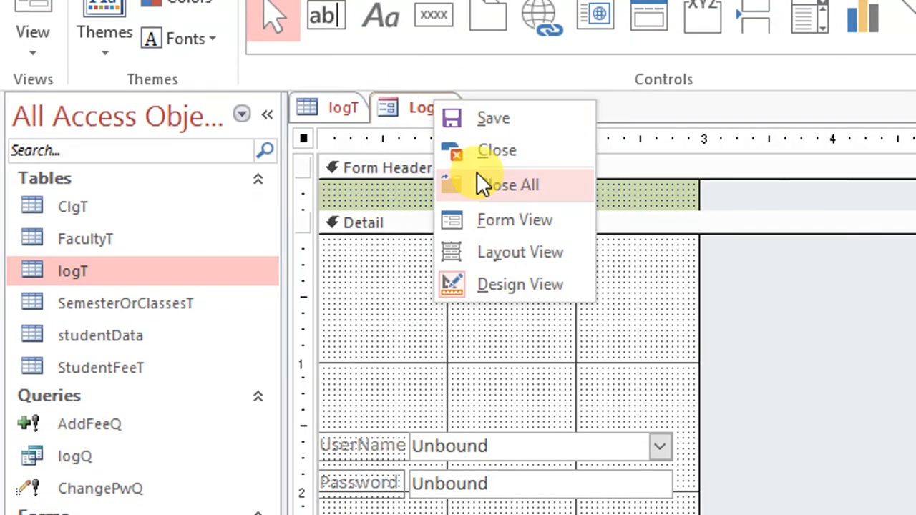
pyautogui.click(535, 217)
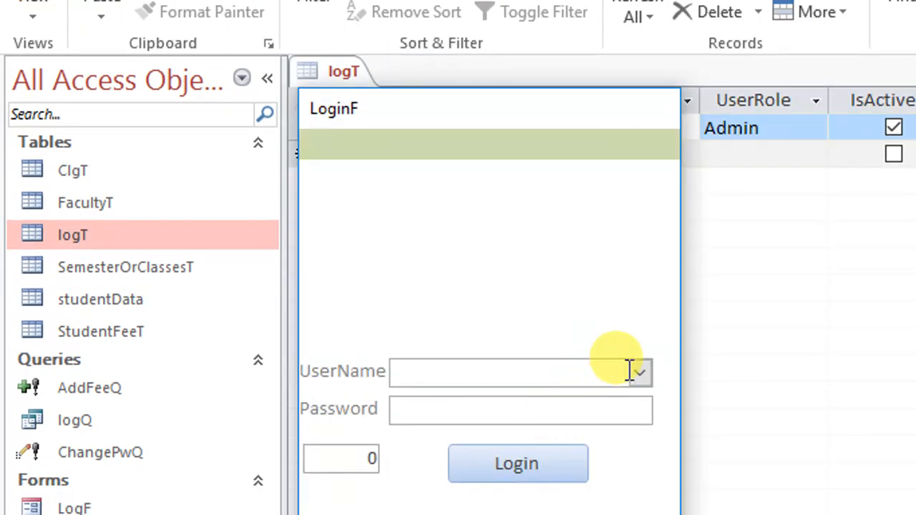
pyautogui.click(641, 373)
pyautogui.click(536, 476)
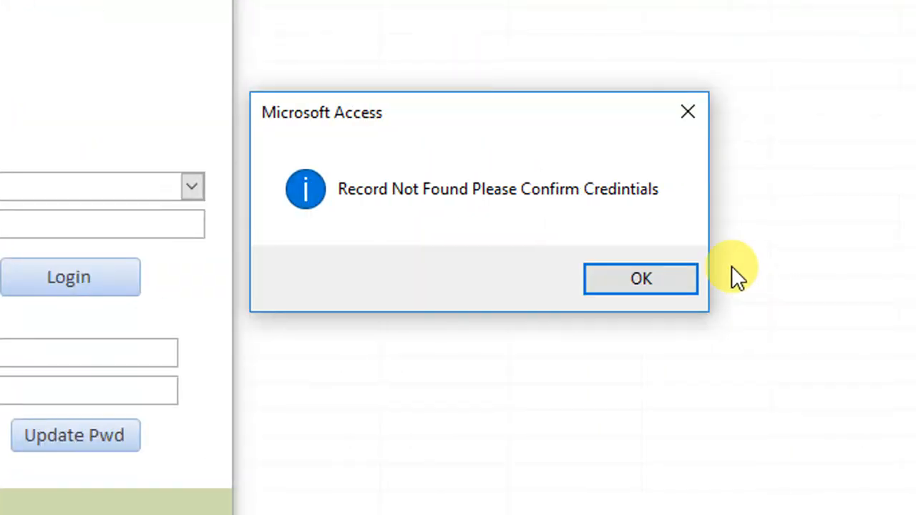
pyautogui.click(641, 278)
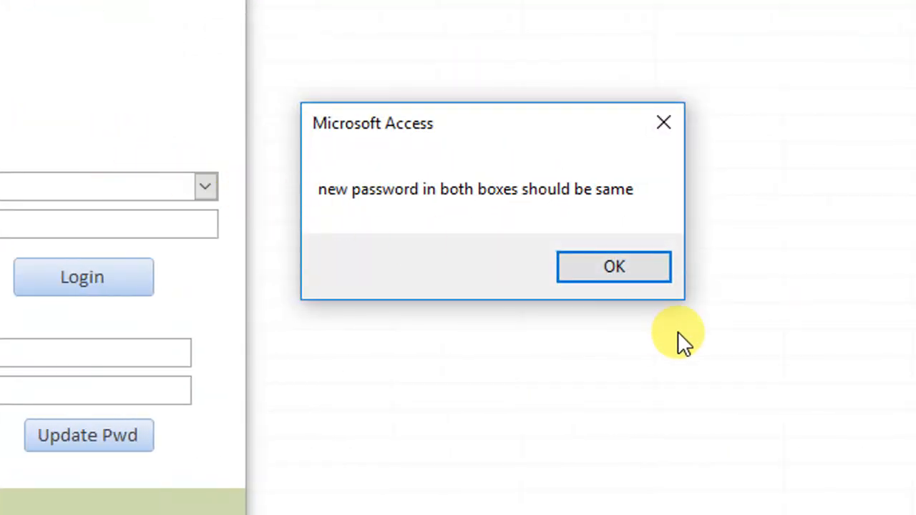
pyautogui.click(617, 282)
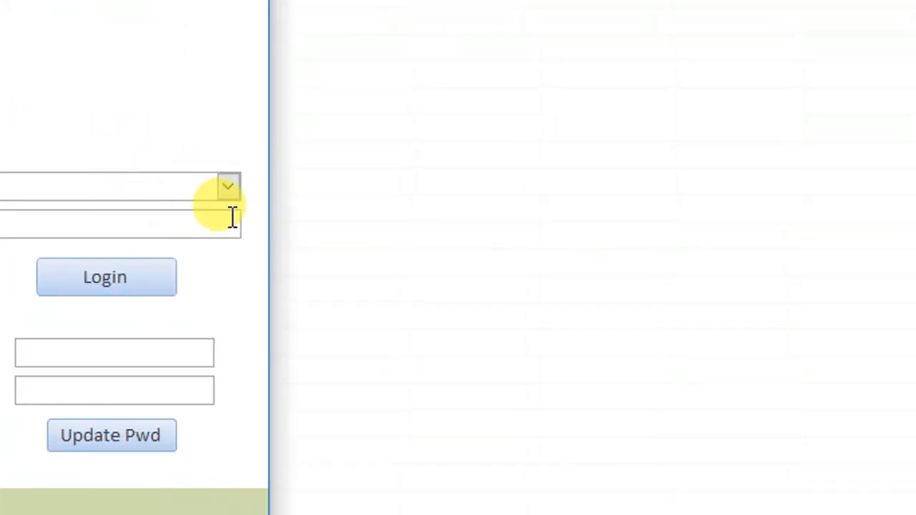
# - Choose Admin, enter a password and try Update Pwd, dismissing the record-not-found message
pyautogui.click(205, 187)
pyautogui.click(145, 215)
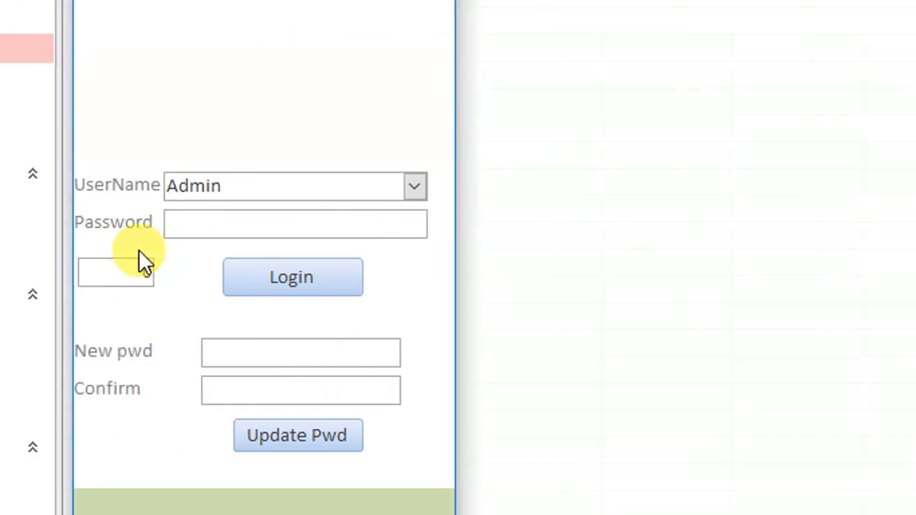
pyautogui.write('*****')
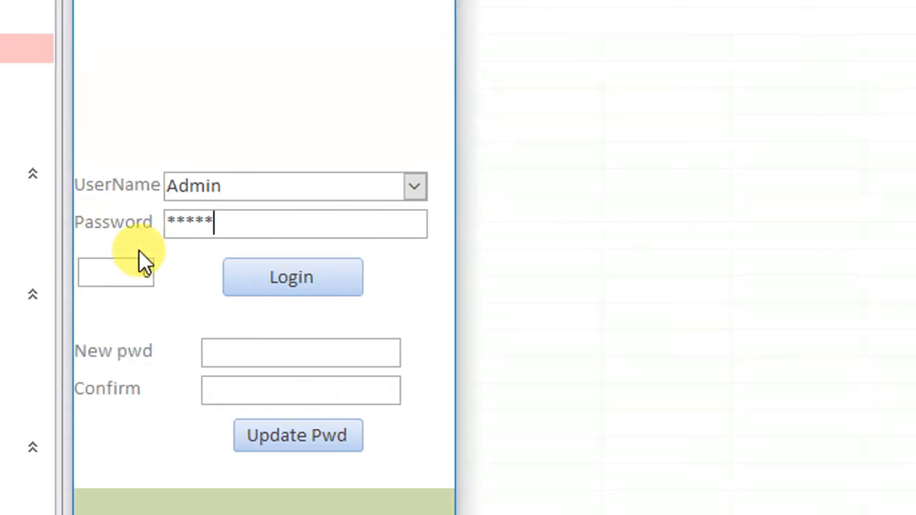
pyautogui.click(320, 441)
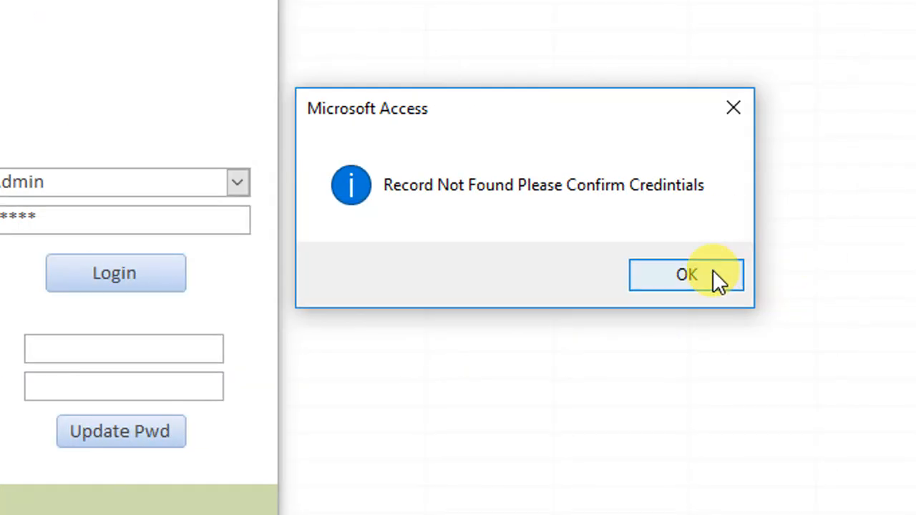
pyautogui.click(686, 275)
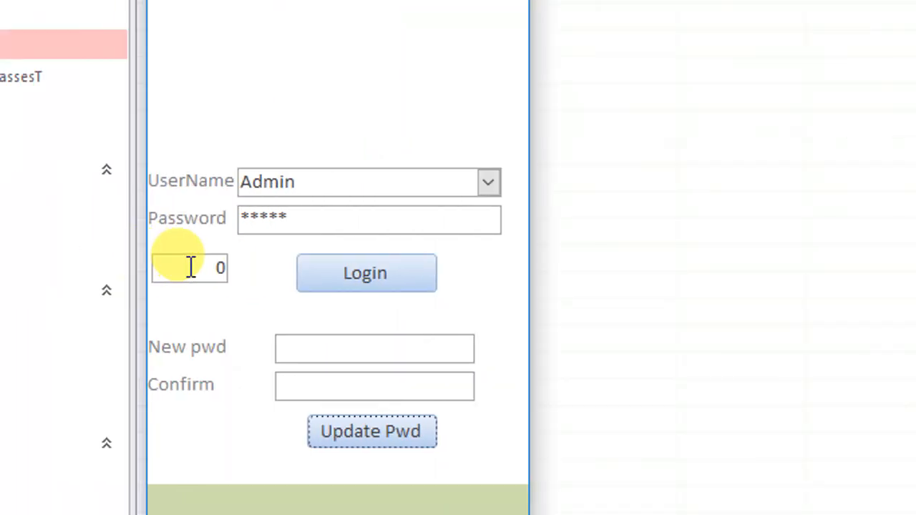
# - Retype the correct password and try Update Pwd with empty new-password boxes
pyautogui.doubleClick(354, 221)
pyautogui.write('***')
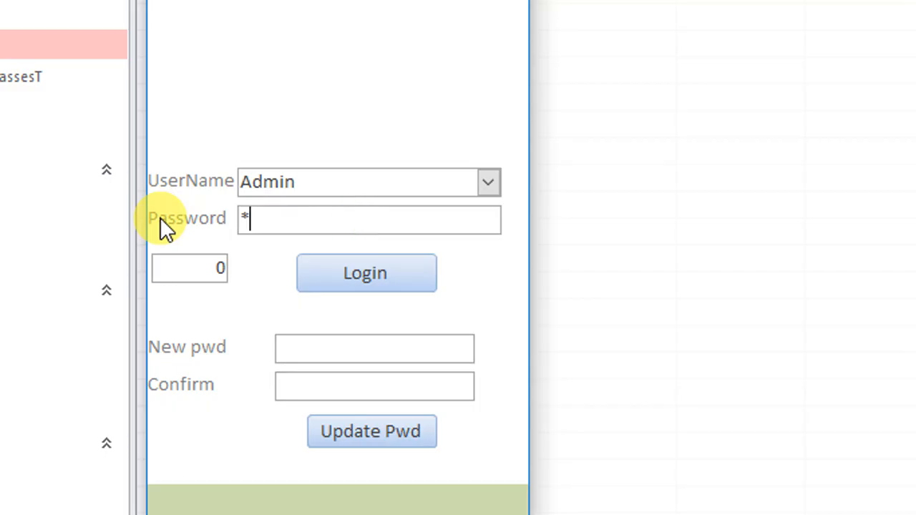
pyautogui.click(425, 429)
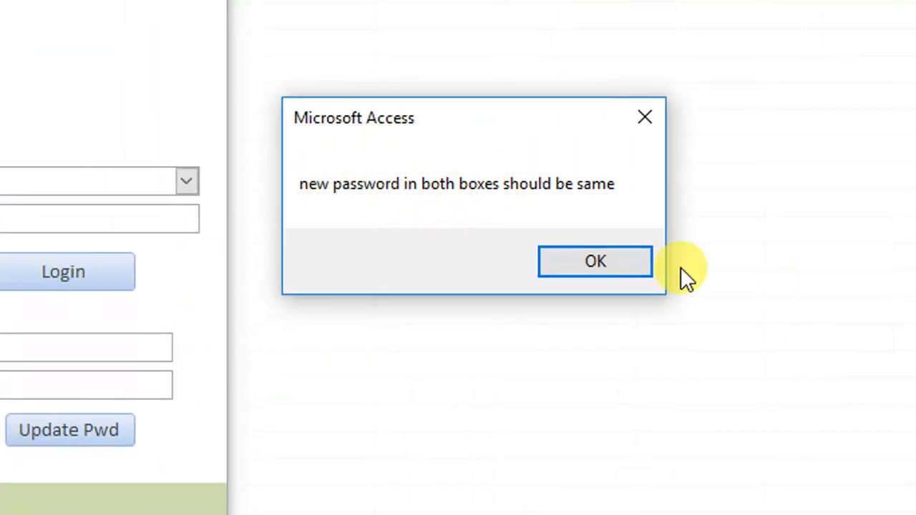
pyautogui.click(618, 265)
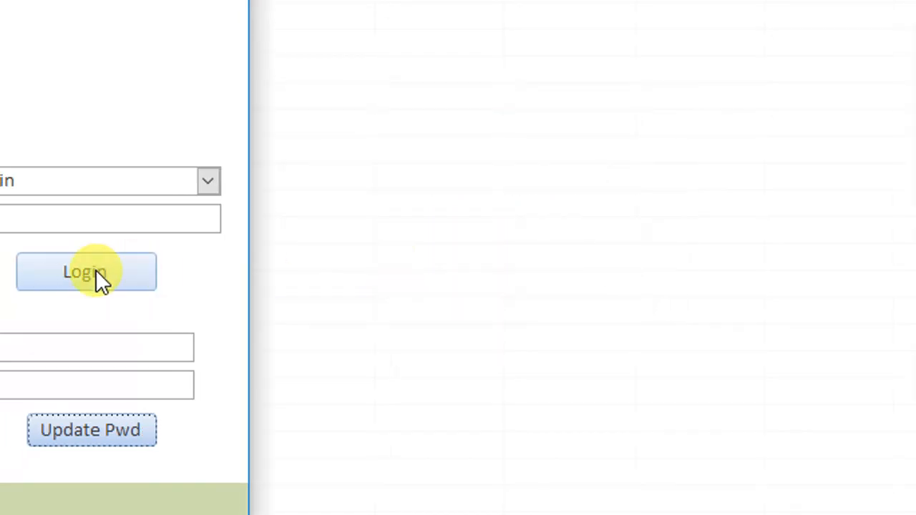
pyautogui.click(44, 350)
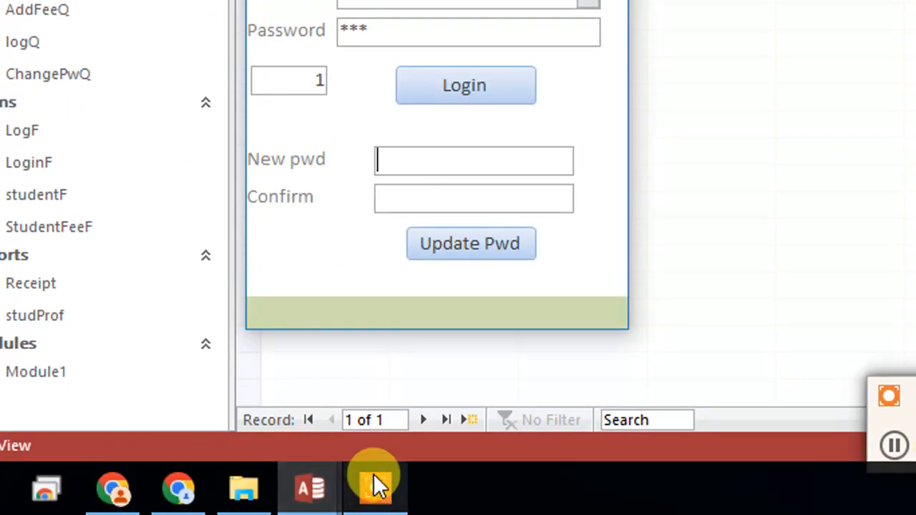
# - Extend the Else message with 'password is empty or' in the VBA code
pyautogui.moveTo(323, 483)
pyautogui.click(475, 382)
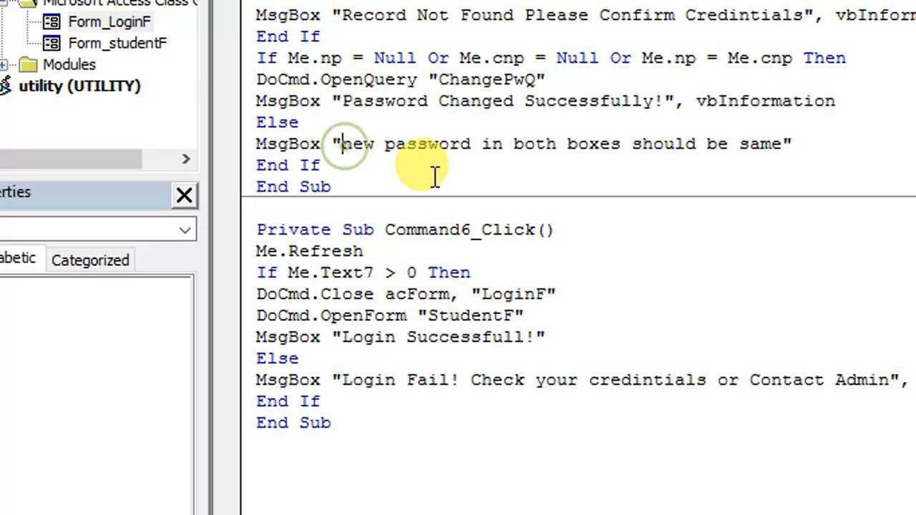
pyautogui.write('password is ')
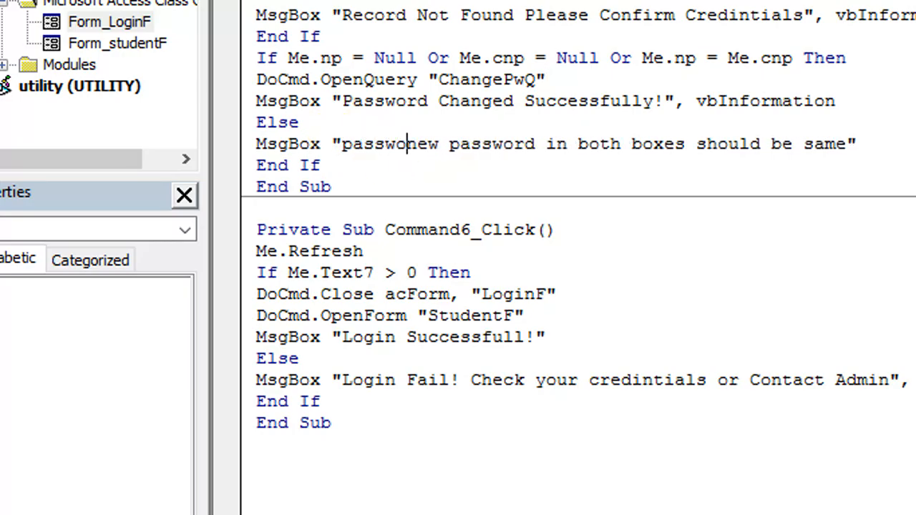
pyautogui.write('empty or')
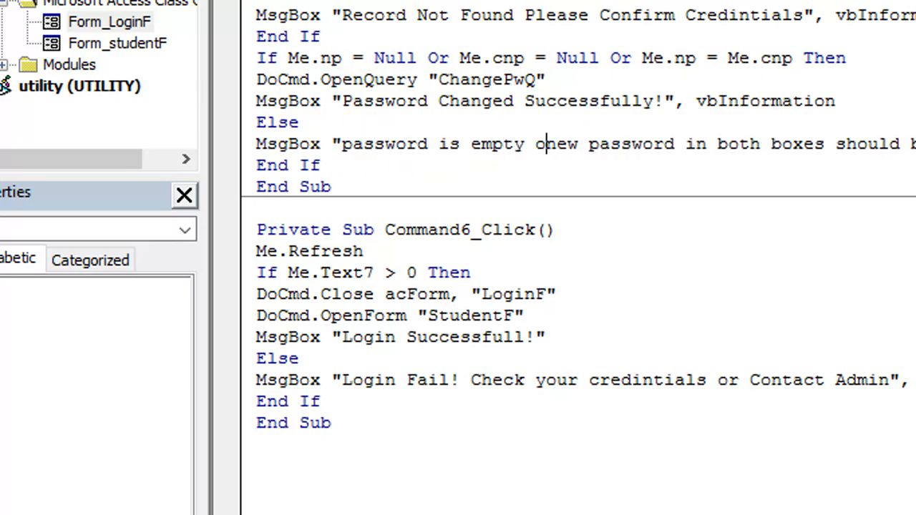
pyautogui.moveTo(594, 274); pyautogui.dragTo(705, 257)
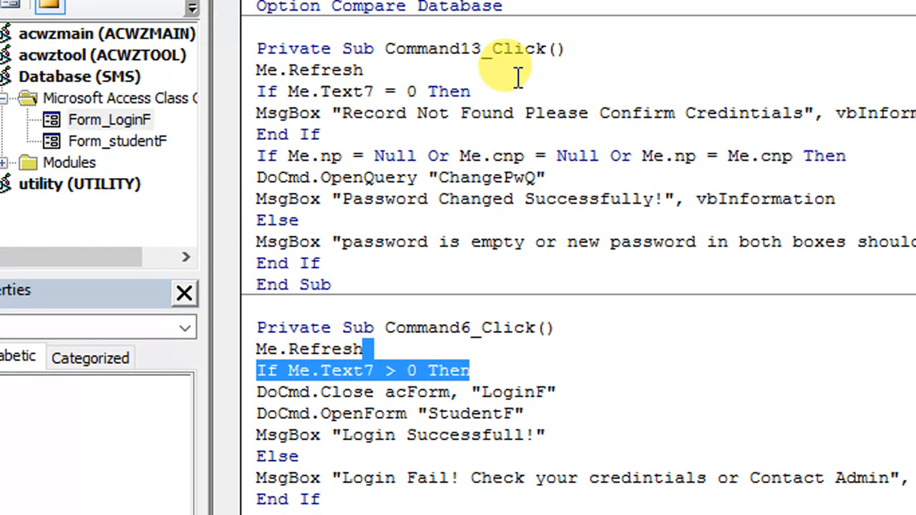
pyautogui.click(543, 80)
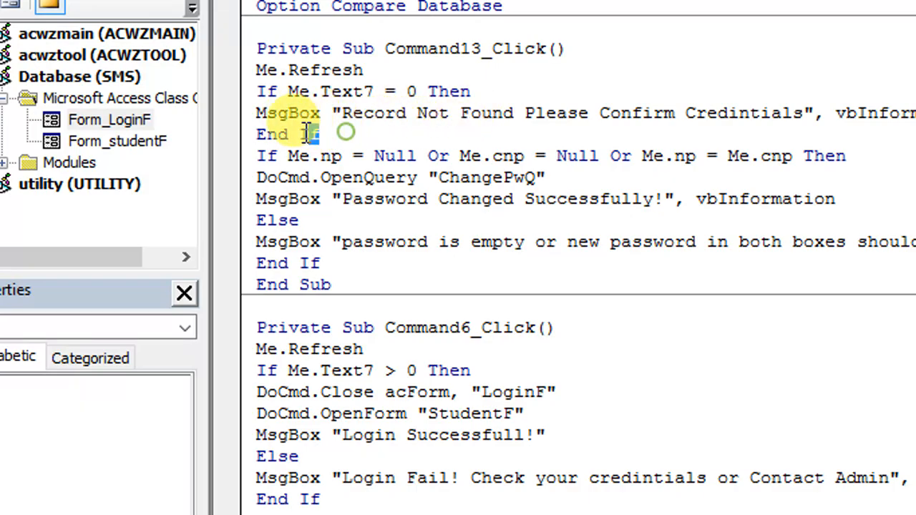
# - Cut the first End If, change the next If to ElseIf, and remove the blank line
pyautogui.moveTo(321, 134); pyautogui.dragTo(259, 133)
pyautogui.rightClick(283, 134)
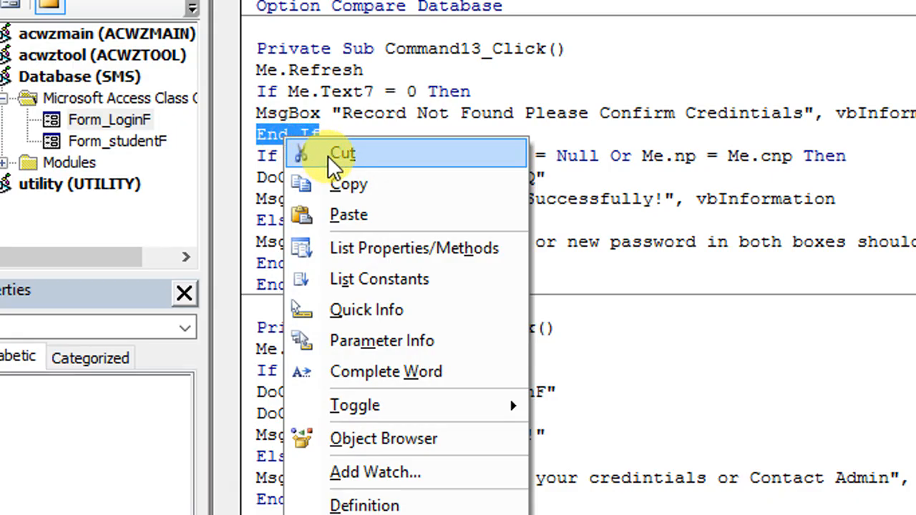
pyautogui.click(331, 157)
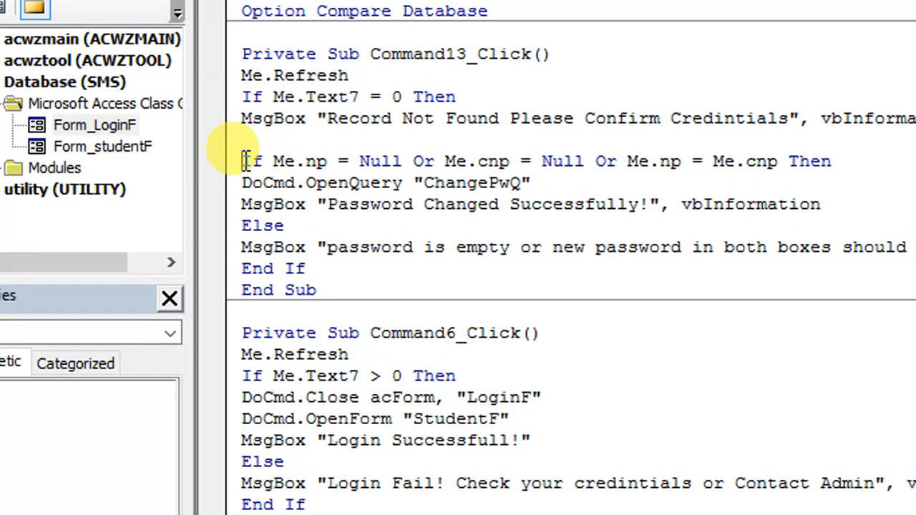
pyautogui.write('else')
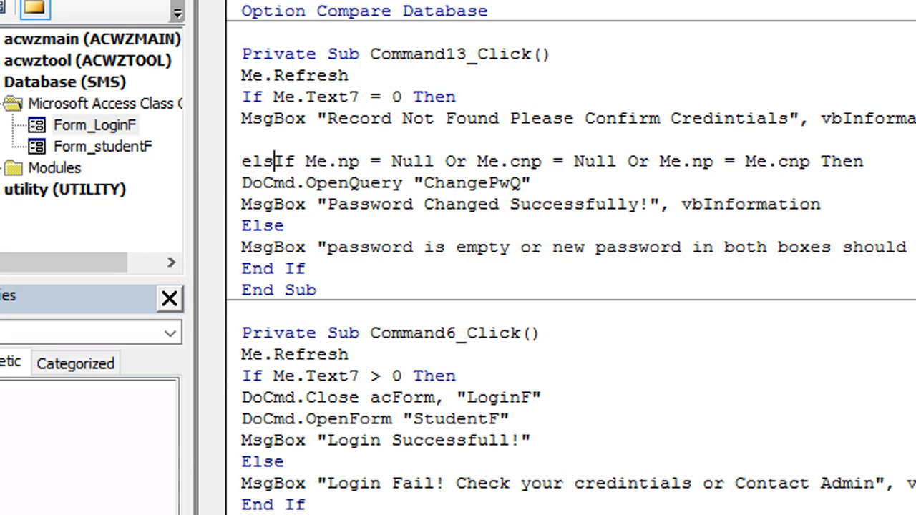
pyautogui.click(528, 303)
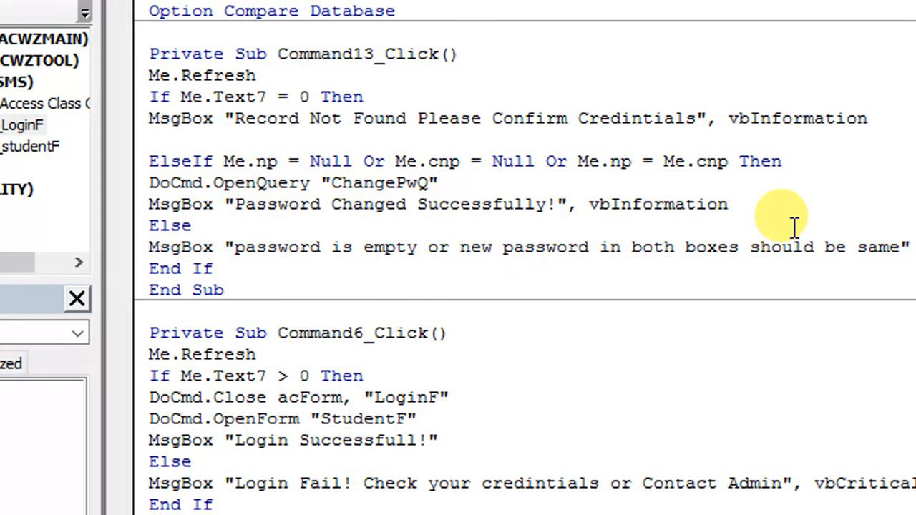
pyautogui.press('Delete')
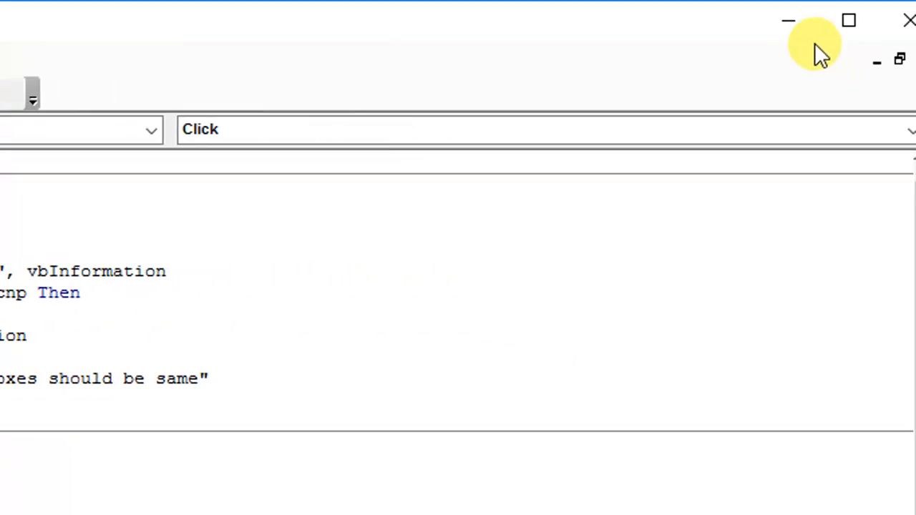
# - Test Update Pwd with empty boxes, a wrong password and the correct password, dismissing each warning
pyautogui.click(787, 20)
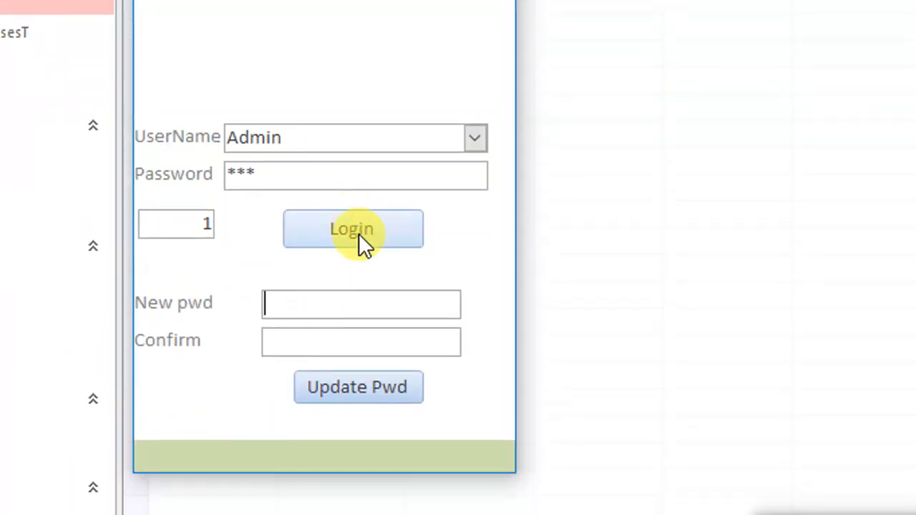
pyautogui.click(366, 395)
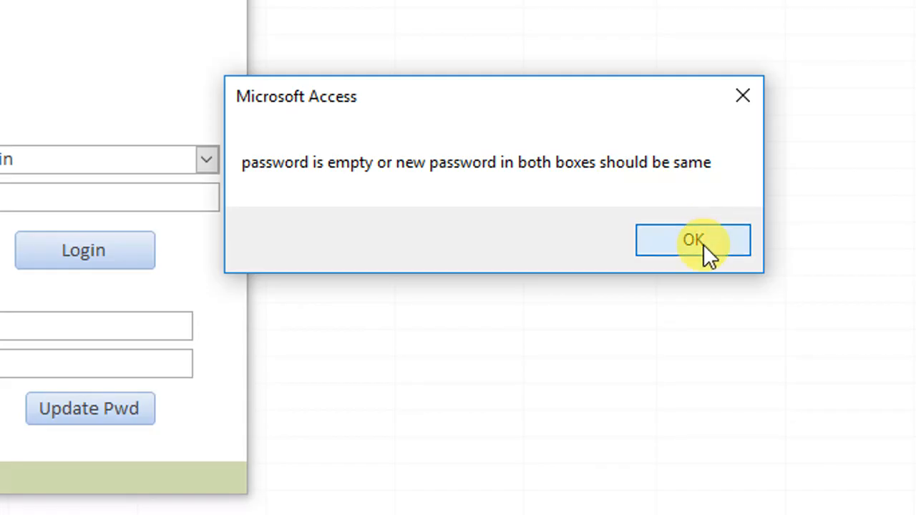
pyautogui.click(703, 244)
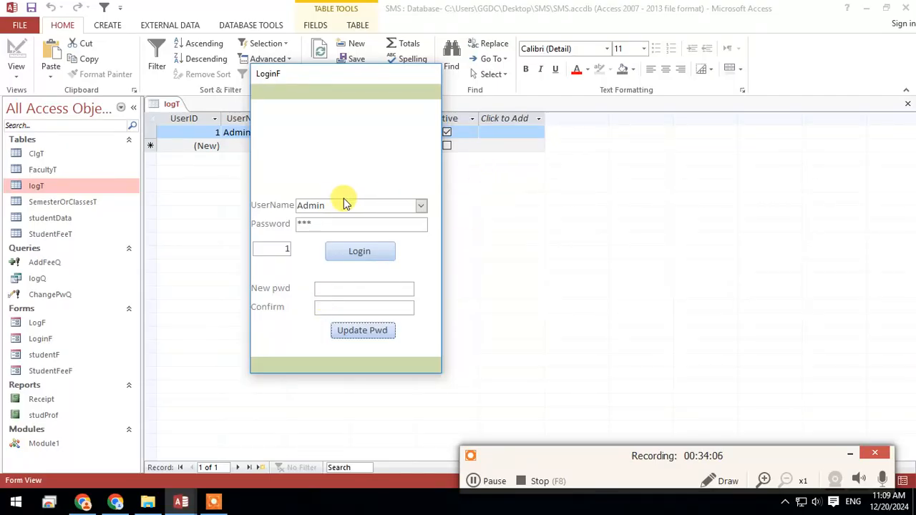
pyautogui.click(374, 268)
pyautogui.moveTo(334, 222); pyautogui.dragTo(64, 206)
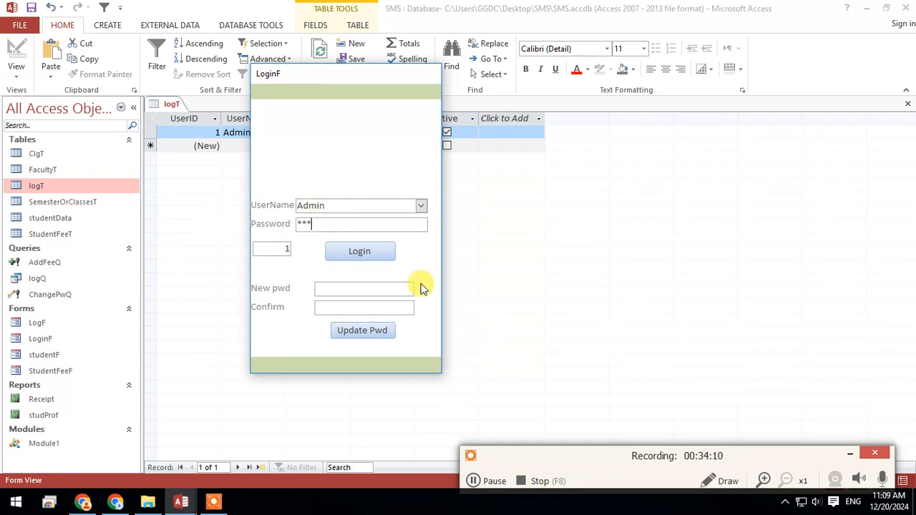
pyautogui.click(375, 336)
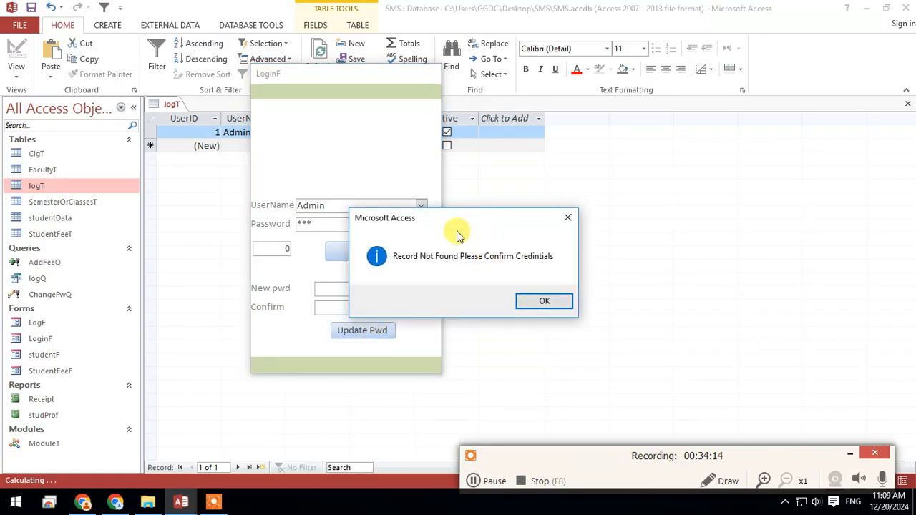
pyautogui.click(547, 301)
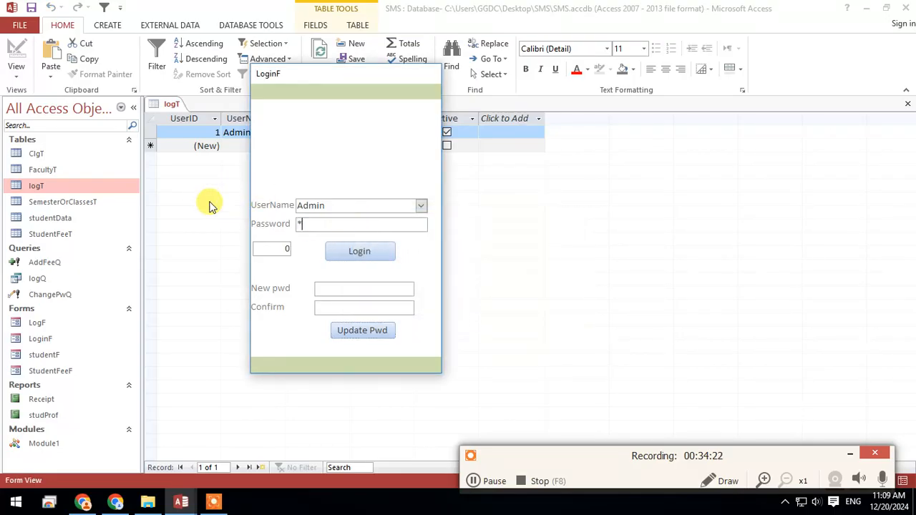
pyautogui.click(367, 335)
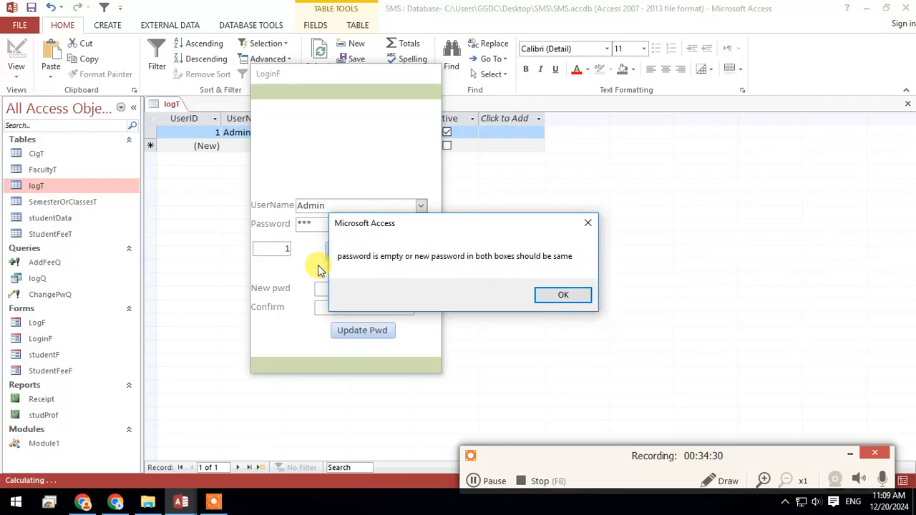
pyautogui.click(560, 295)
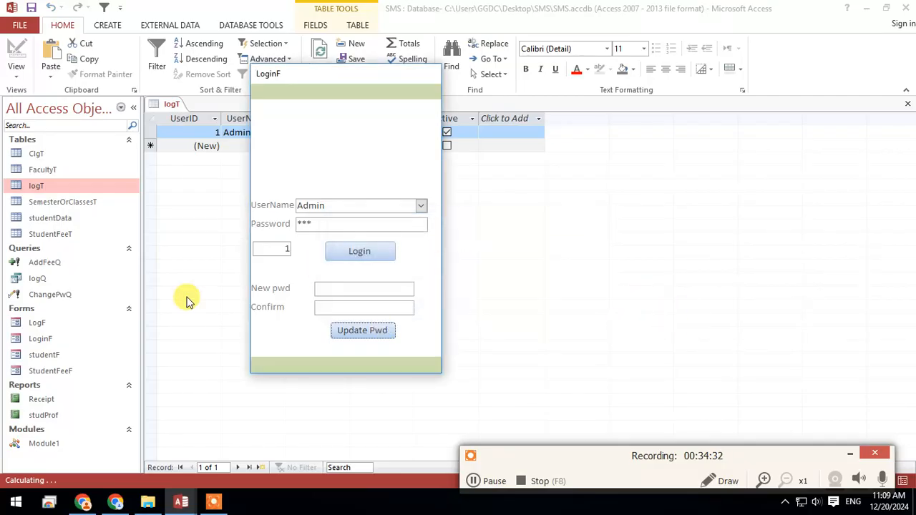
# - Submit matching new passwords, decline the update query, and debug the resulting error
pyautogui.click(379, 290)
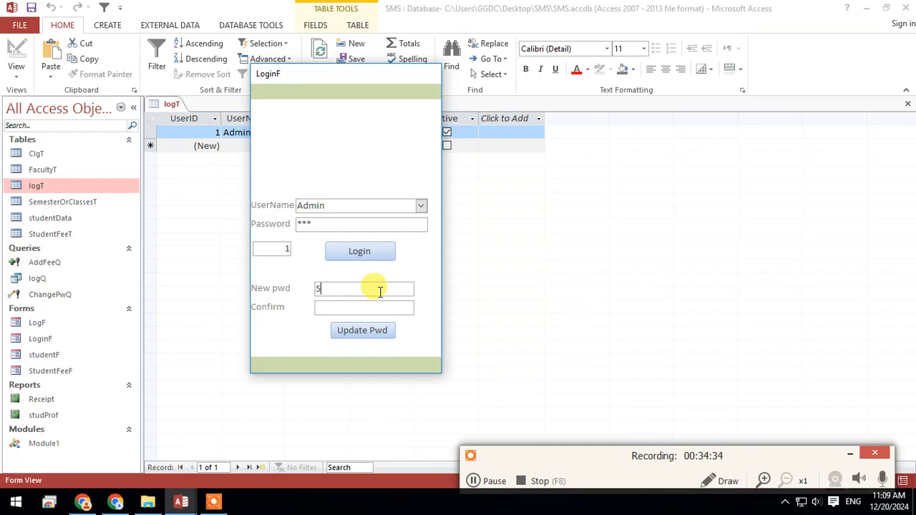
pyautogui.write('555')
pyautogui.click(372, 306)
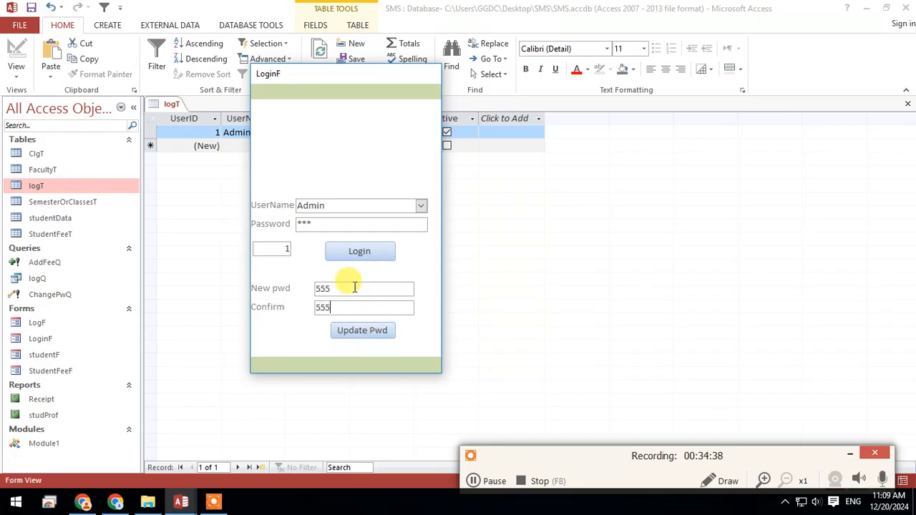
pyautogui.click(367, 335)
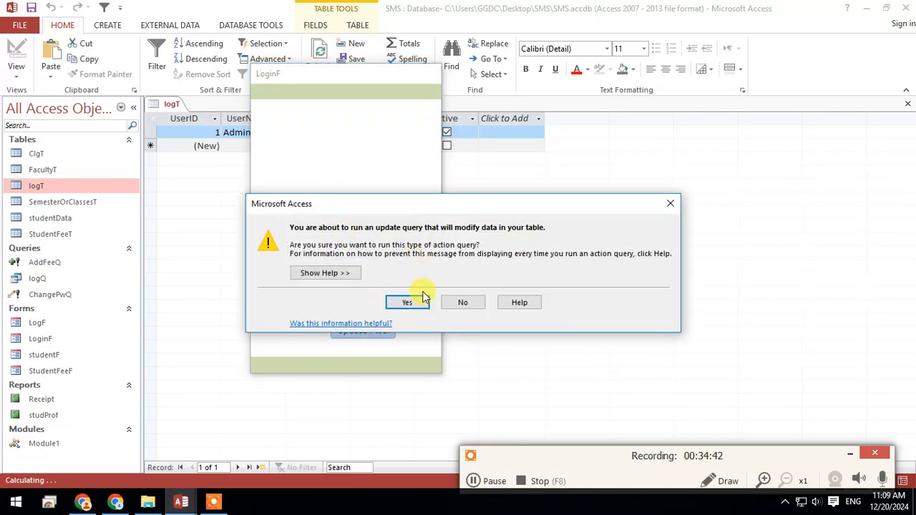
pyautogui.click(467, 305)
pyautogui.click(486, 240)
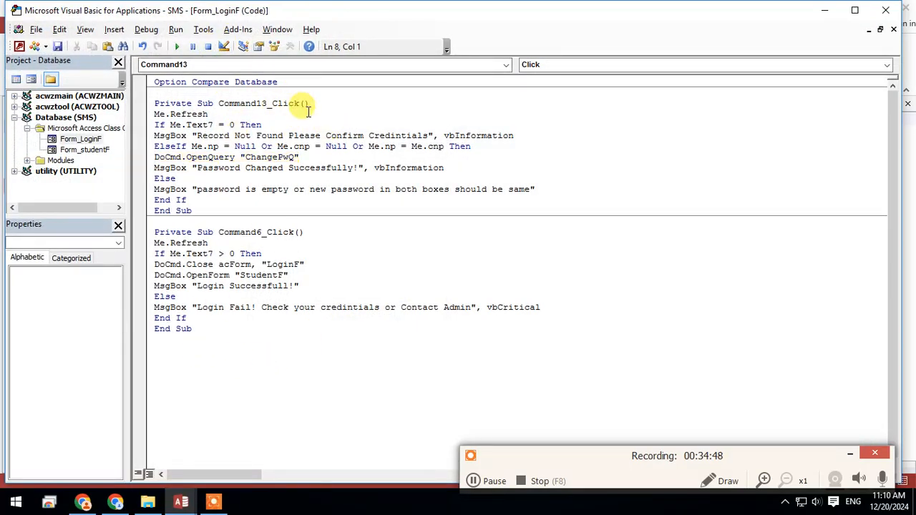
# - Insert DoCmd.SetWarnings False after Me.Refresh, then append 'if' to the final Else
pyautogui.click(229, 113)
pyautogui.press('Return')
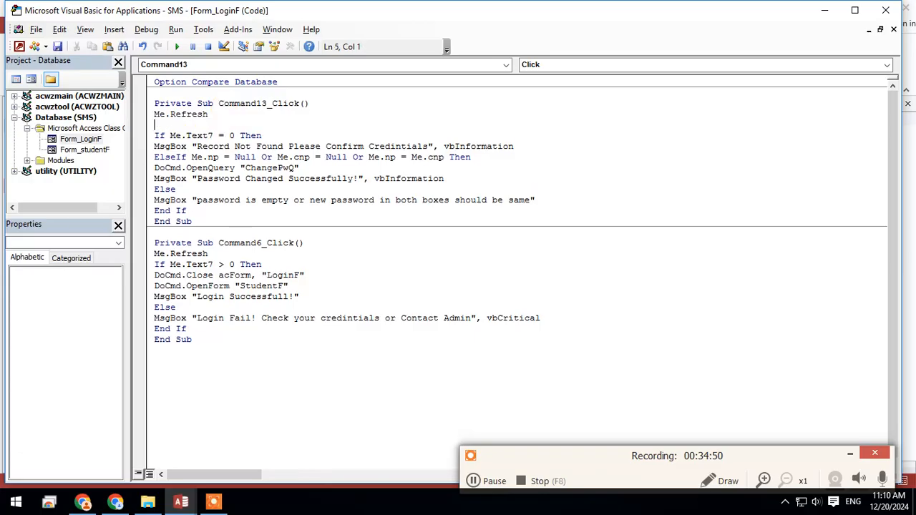
pyautogui.write('docmd.setwarnings ')
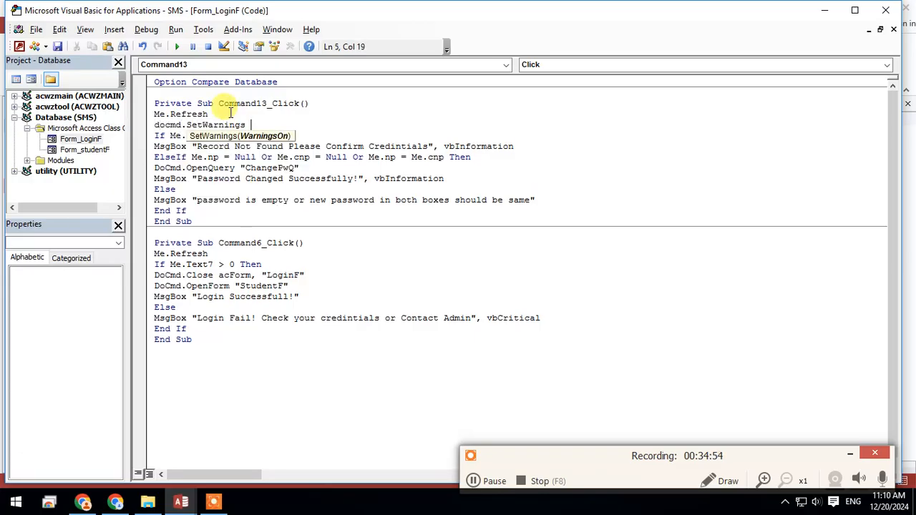
pyautogui.write('false')
pyautogui.click(662, 188)
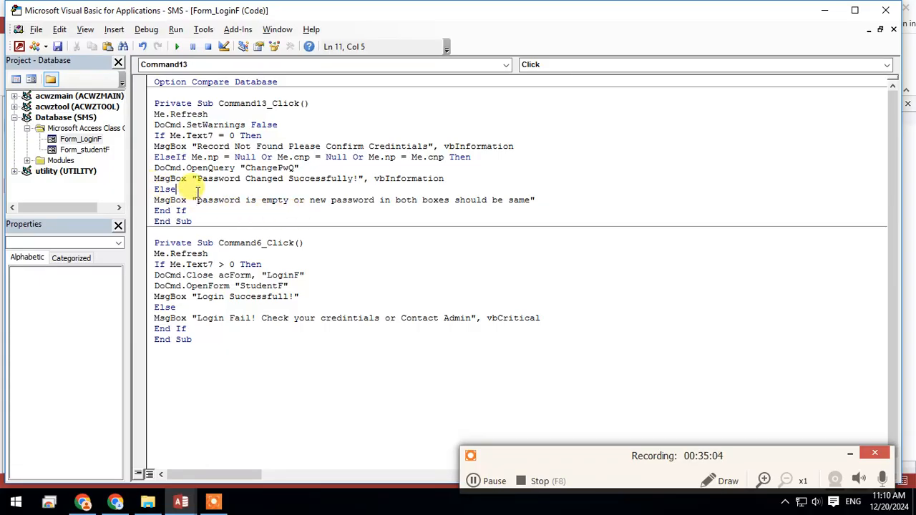
pyautogui.write('if')
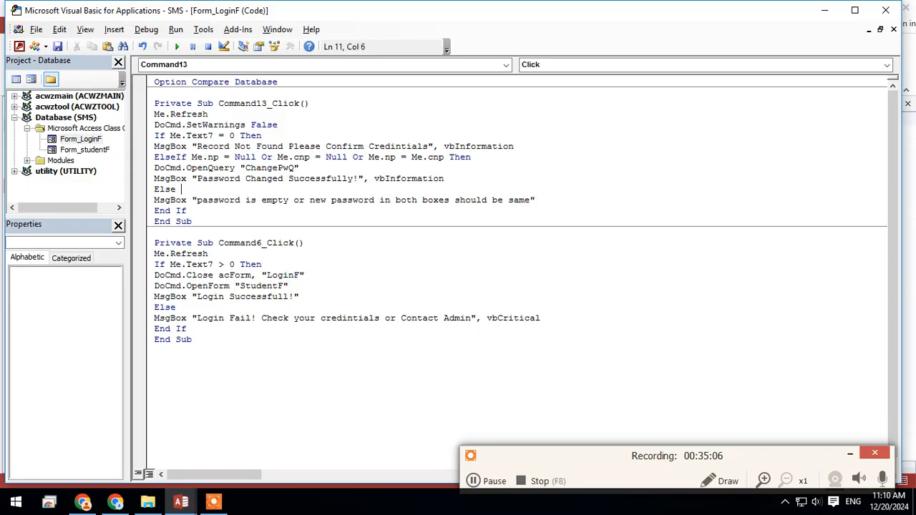
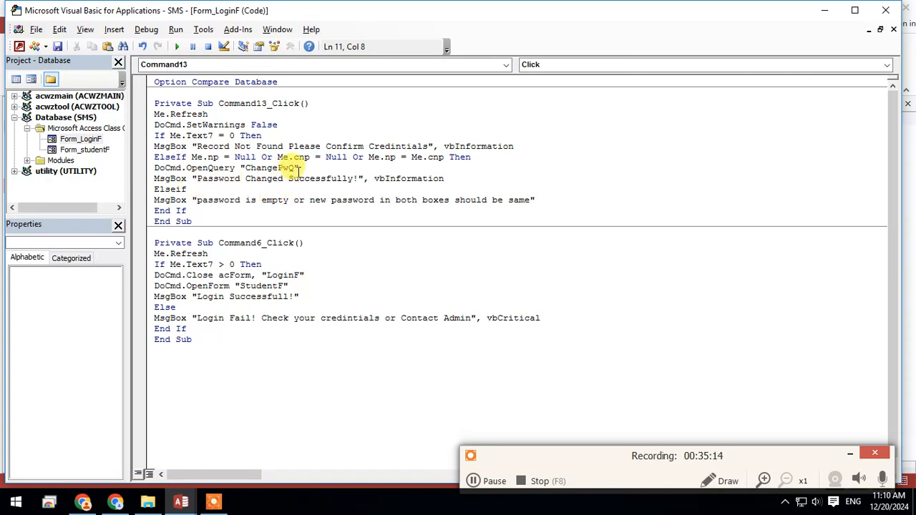
# - Clear the compile error by replacing the faulty Elseif keyword with Else
pyautogui.click(351, 159)
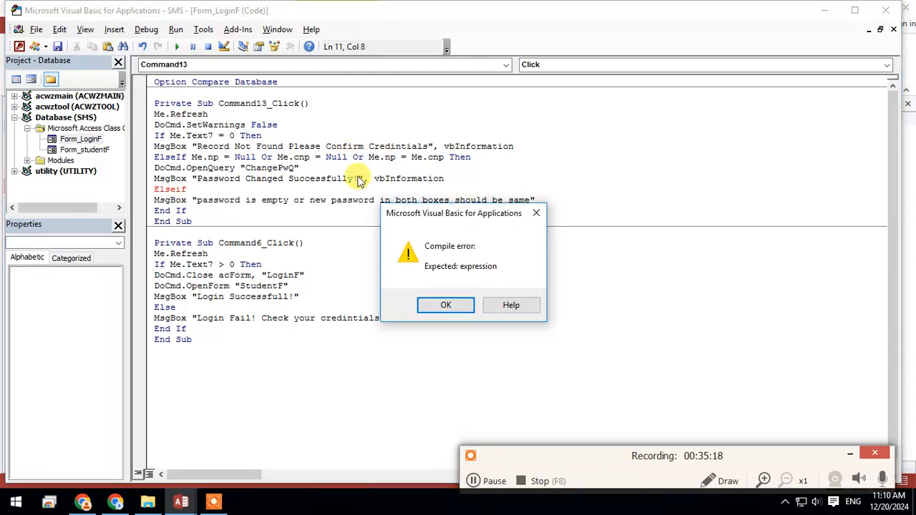
pyautogui.press('Return')
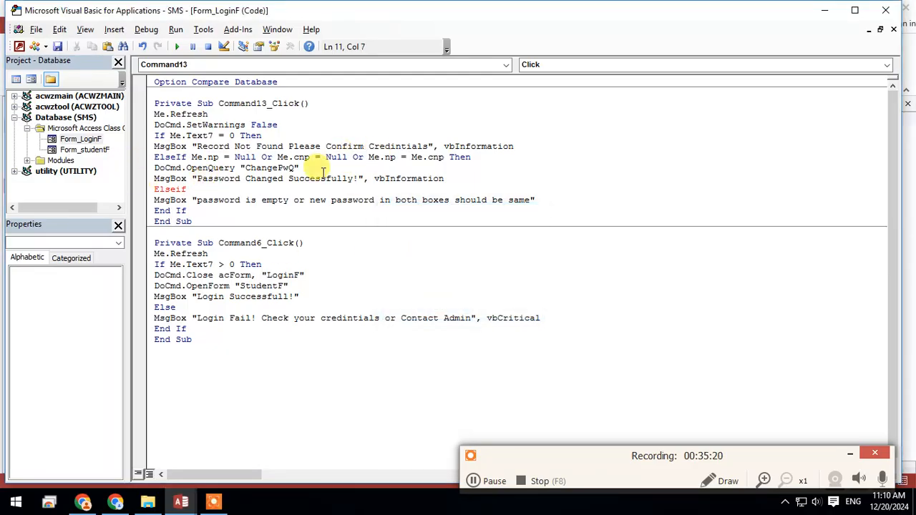
pyautogui.click(352, 157)
pyautogui.moveTo(202, 189); pyautogui.dragTo(123, 187)
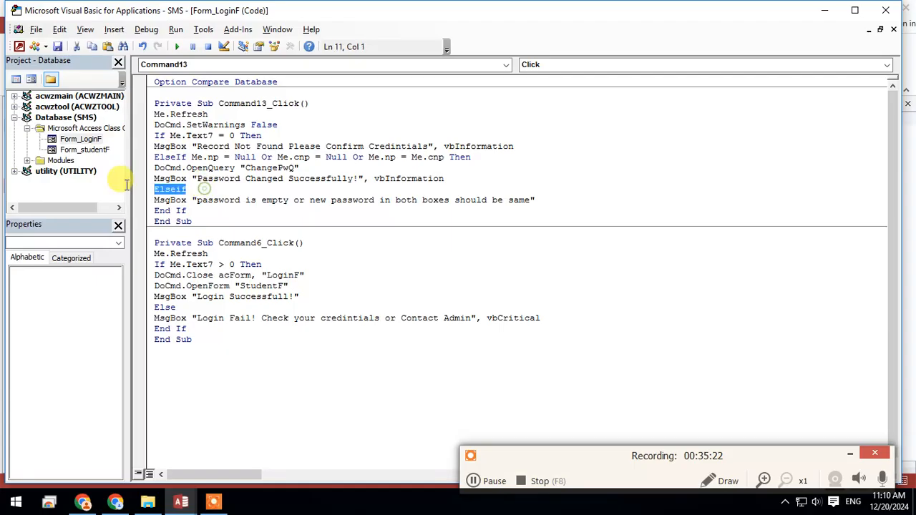
pyautogui.write('Else')
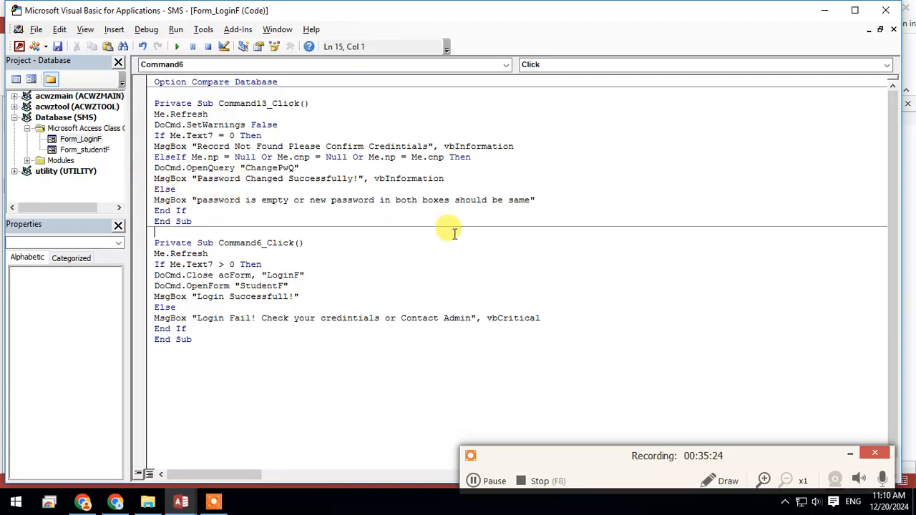
pyautogui.click(448, 232)
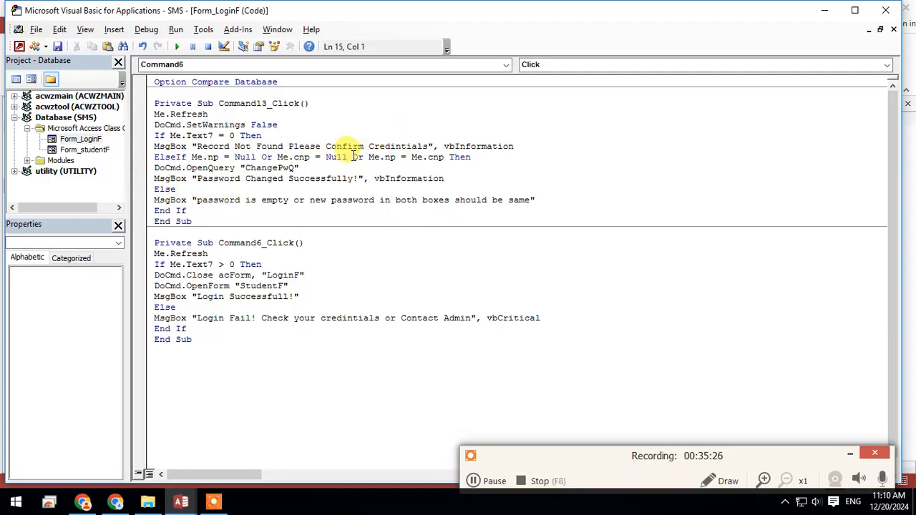
# - Split the Or condition into its own ElseIf block carrying the empty-password message
pyautogui.click(352, 157)
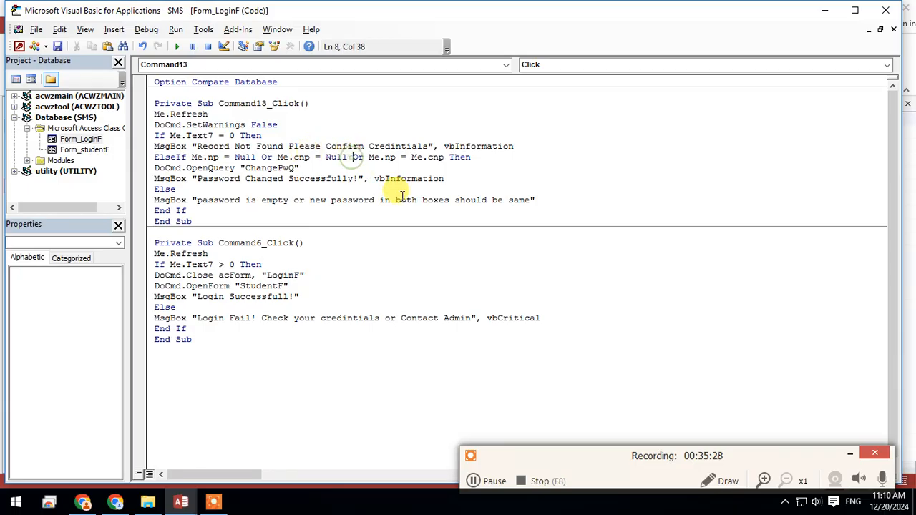
pyautogui.press('Return')
pyautogui.click(484, 305)
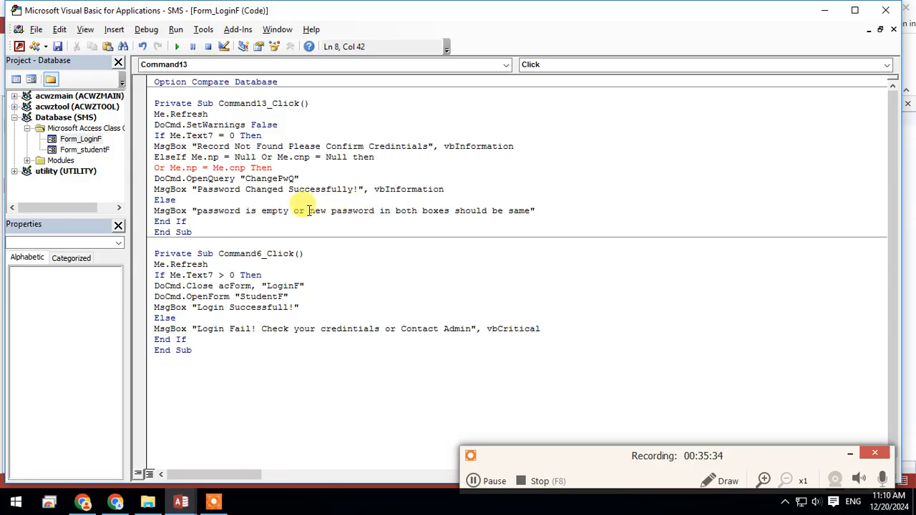
pyautogui.moveTo(286, 210); pyautogui.dragTo(143, 208)
pyautogui.hotkey('ctrl', 'c')
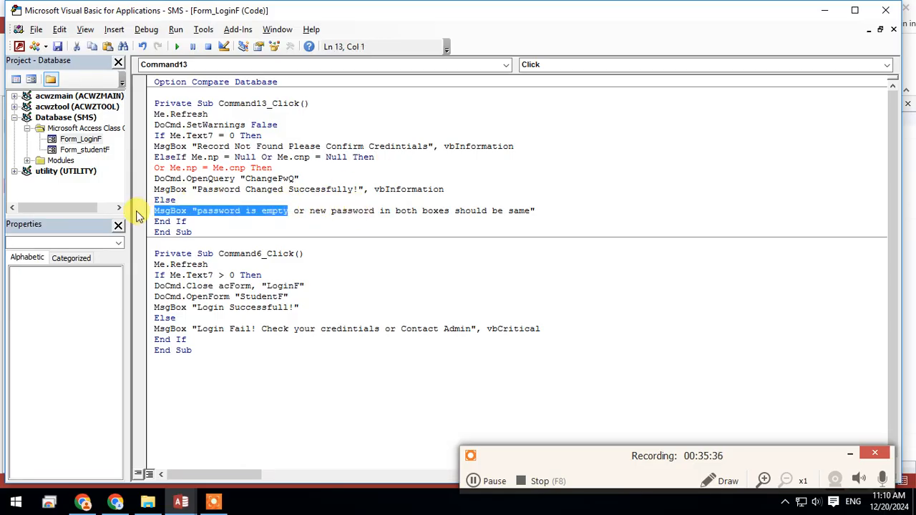
pyautogui.click(400, 159)
pyautogui.press('Return')
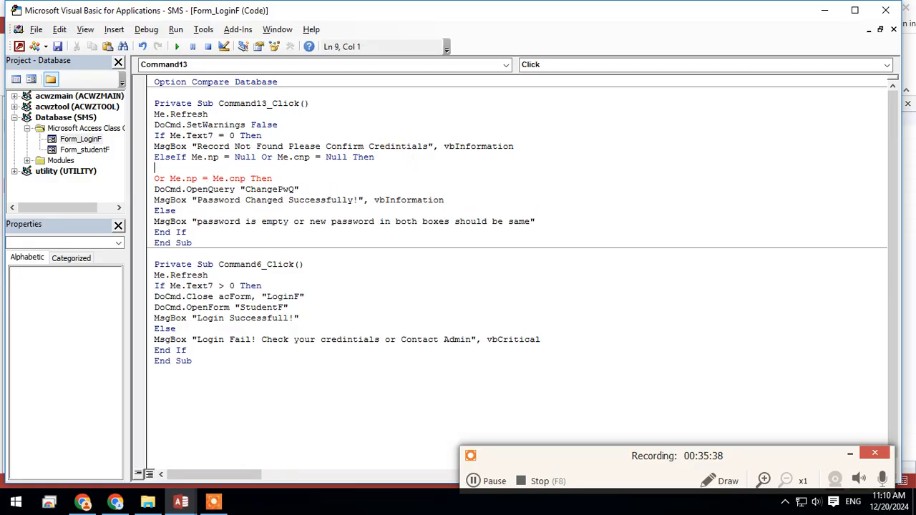
pyautogui.hotkey('ctrl', 'v')
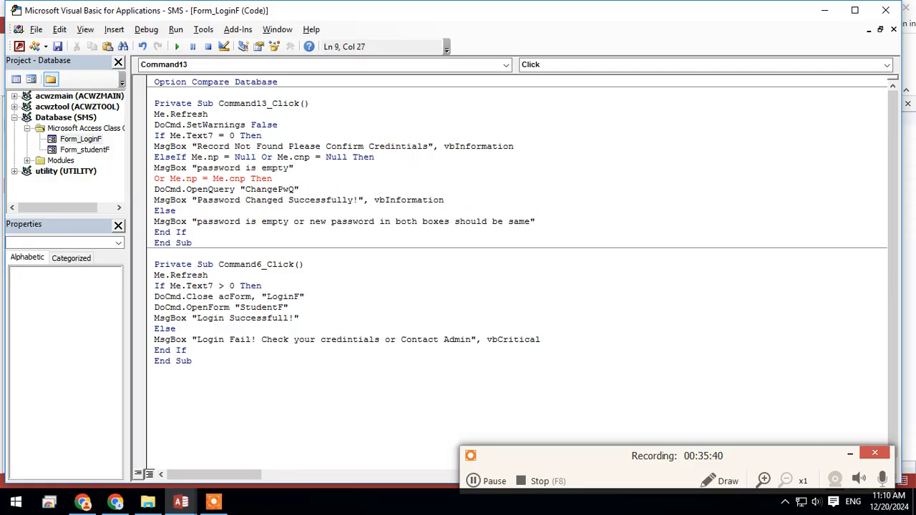
pyautogui.moveTo(170, 179); pyautogui.dragTo(153, 179)
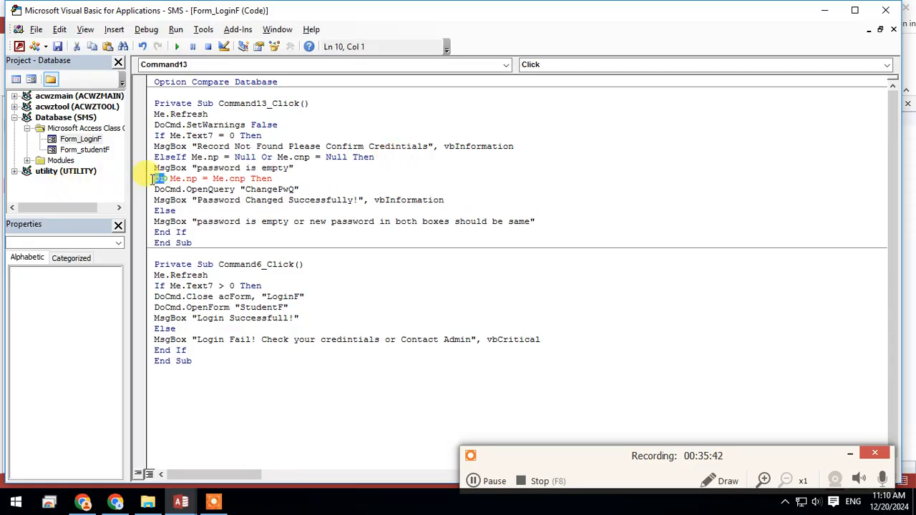
pyautogui.write('elseif')
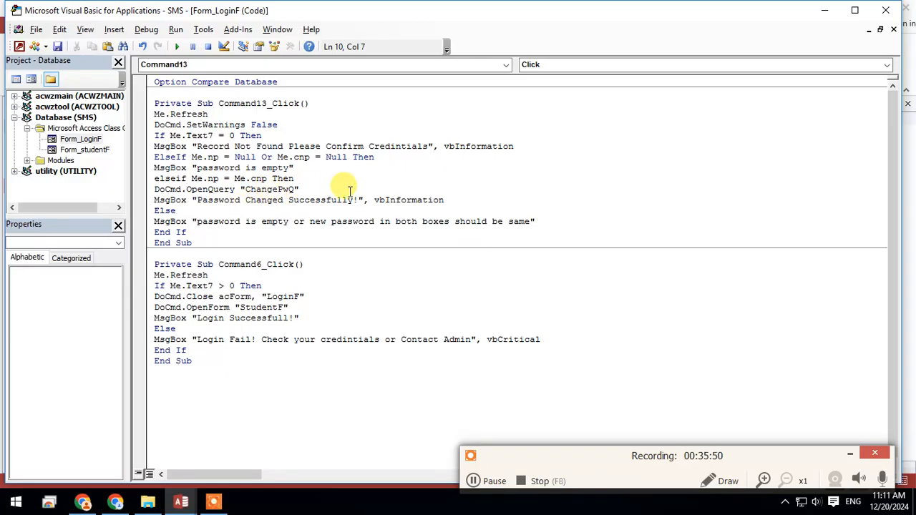
# - Change the mismatch comparison to <> and move ChangePwQ under a new Else, deleting the redundant Else
pyautogui.click(311, 183)
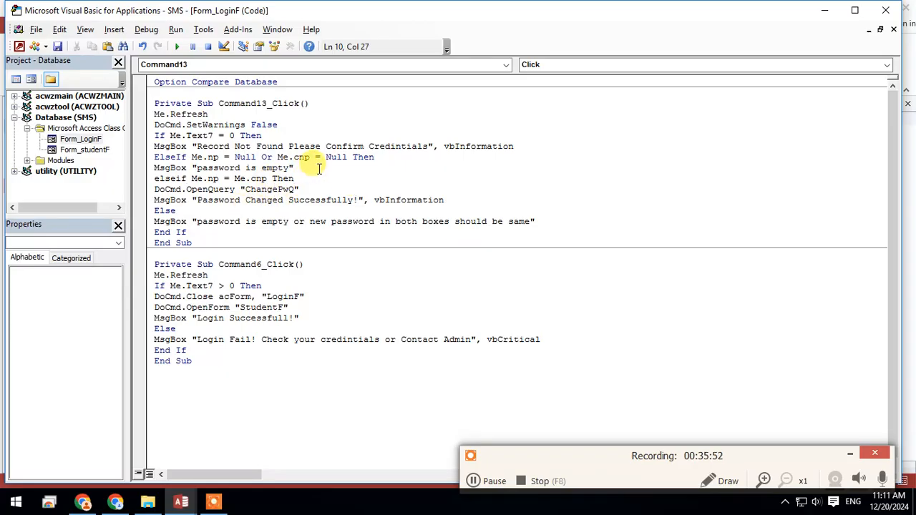
pyautogui.doubleClick(225, 178)
pyautogui.write('<>')
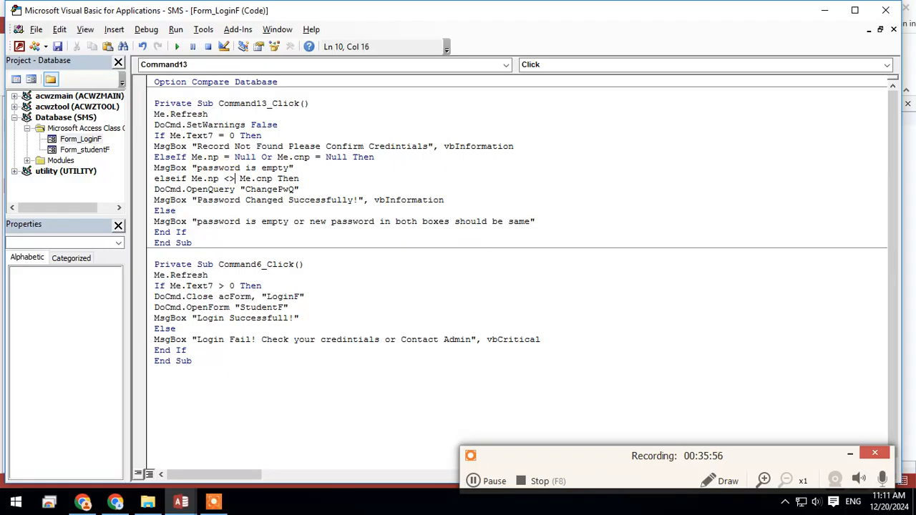
pyautogui.press('Return')
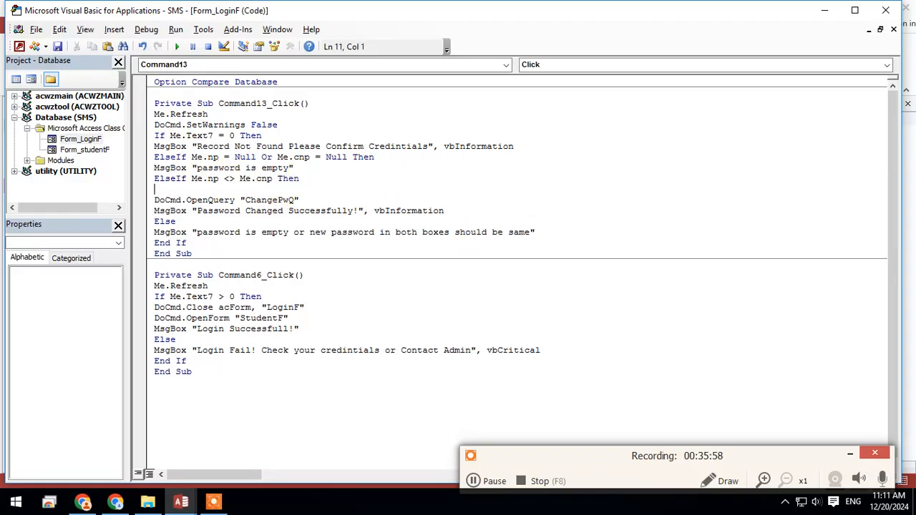
pyautogui.moveTo(536, 232); pyautogui.dragTo(156, 188)
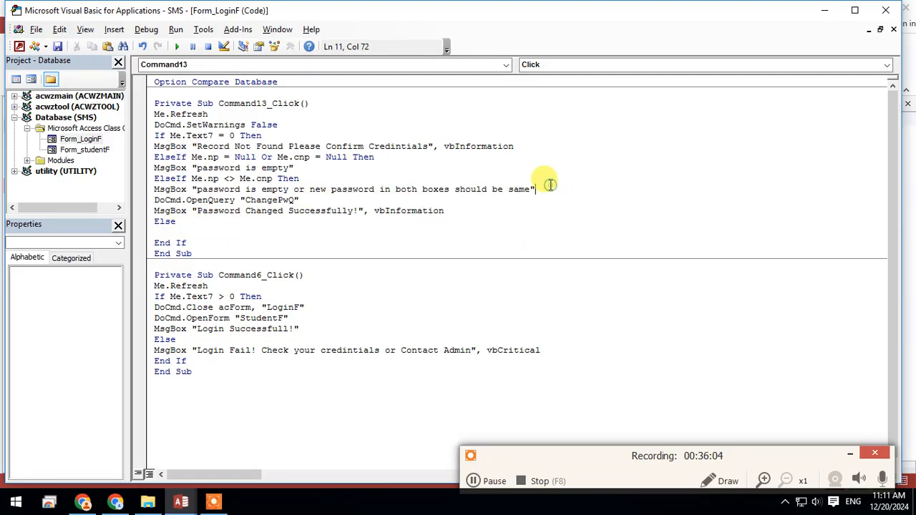
pyautogui.press('Return')
pyautogui.write('else')
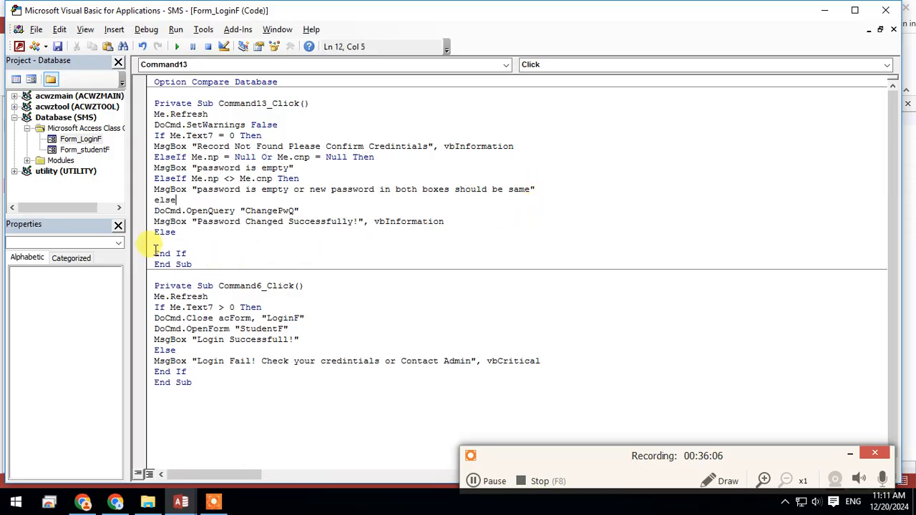
pyautogui.moveTo(182, 232); pyautogui.dragTo(163, 234)
pyautogui.press('BackSpace')
pyautogui.press('BackSpace')
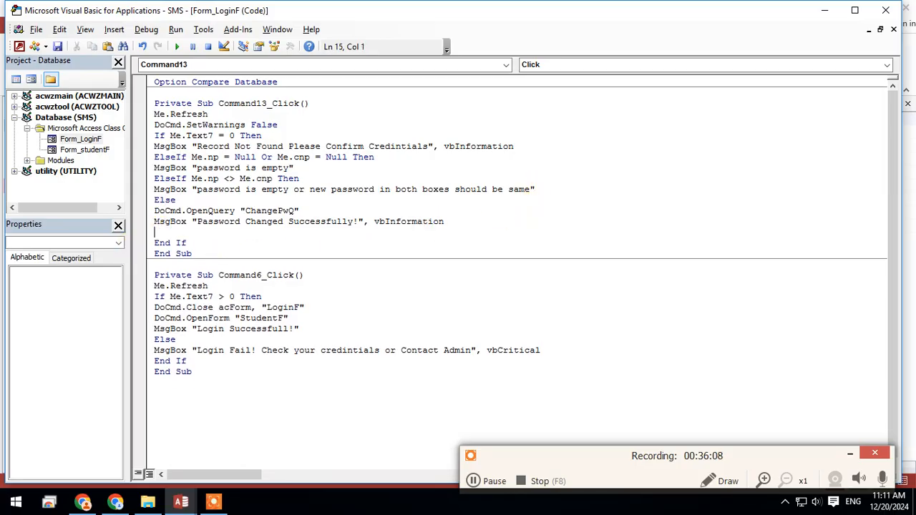
pyautogui.press('Delete')
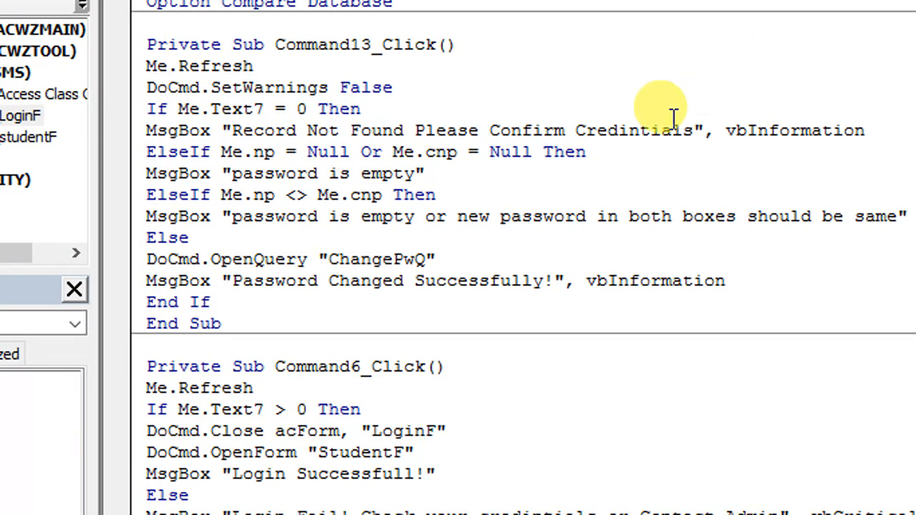
# - Walk through the Me.Refresh, SetWarnings and Text7 = 0 lines and the record-not-found message
pyautogui.moveTo(175, 94); pyautogui.dragTo(286, 93)
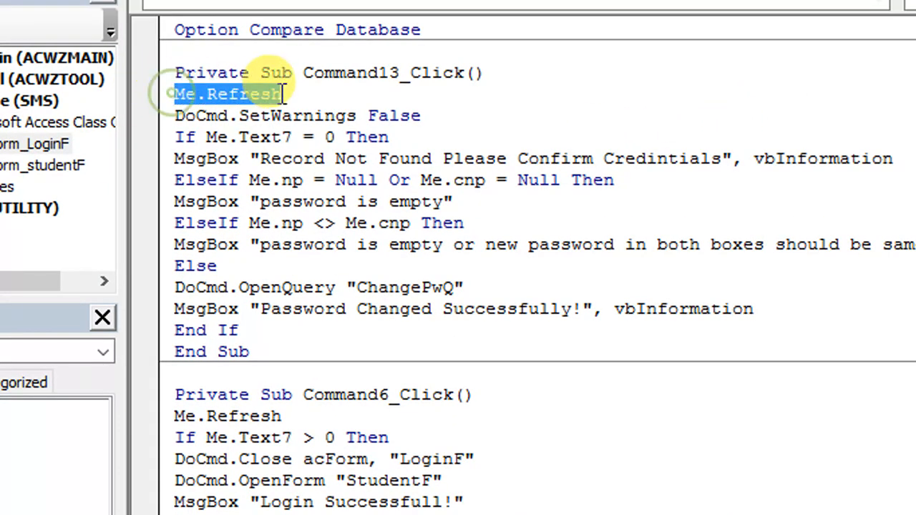
pyautogui.moveTo(175, 116); pyautogui.dragTo(428, 115)
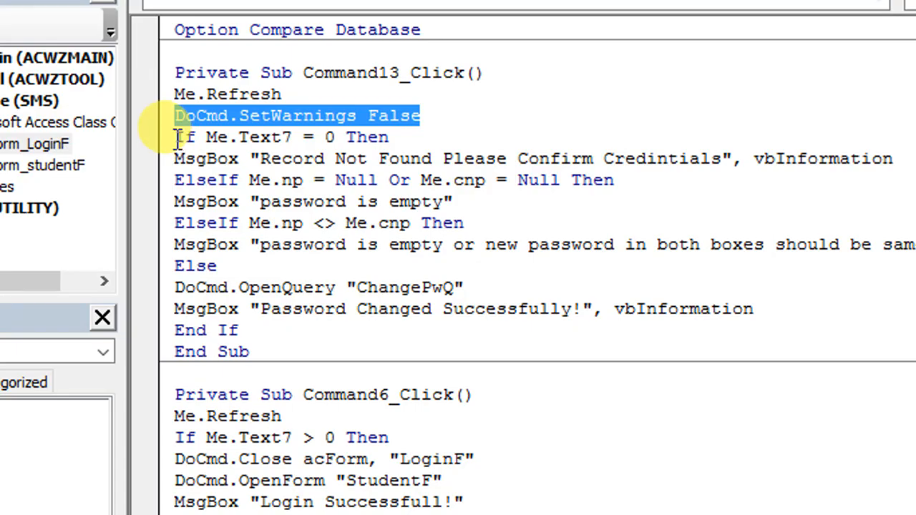
pyautogui.moveTo(178, 137); pyautogui.dragTo(403, 133)
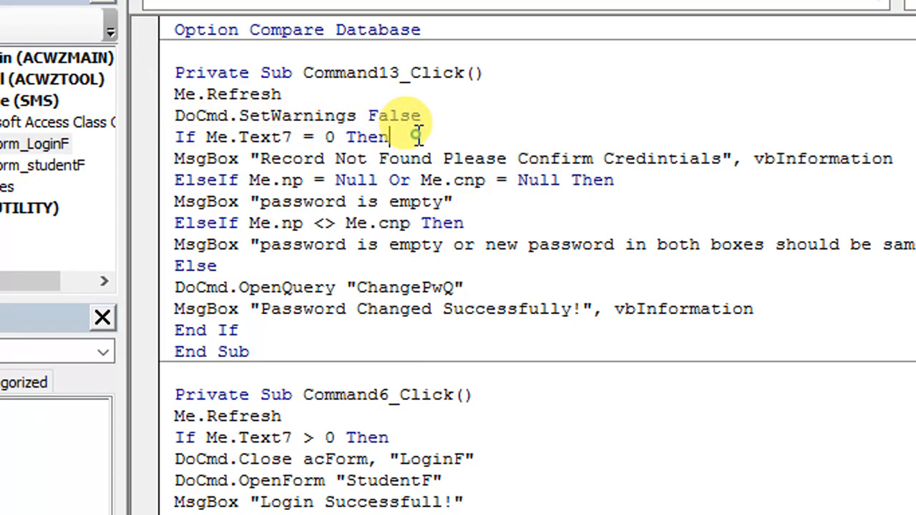
pyautogui.keyDown('shift'); pyautogui.click(175, 97); pyautogui.keyUp('shift')
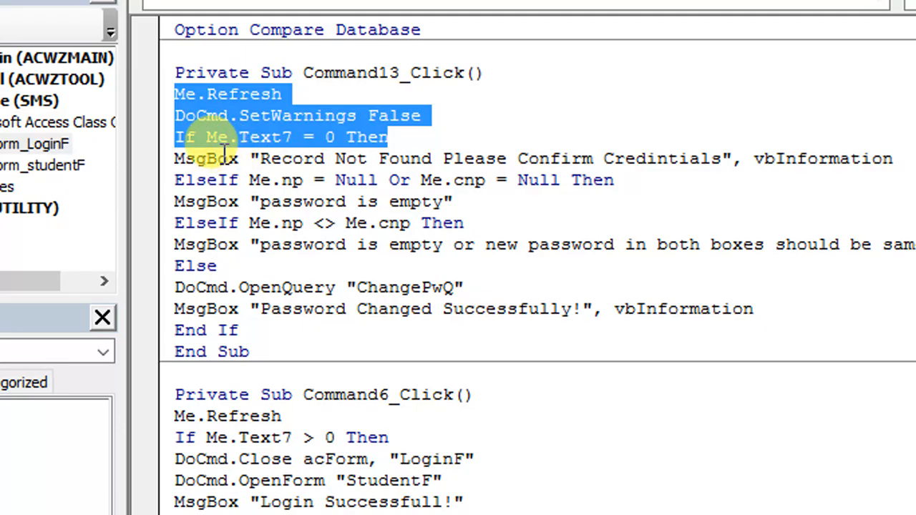
pyautogui.click(331, 137)
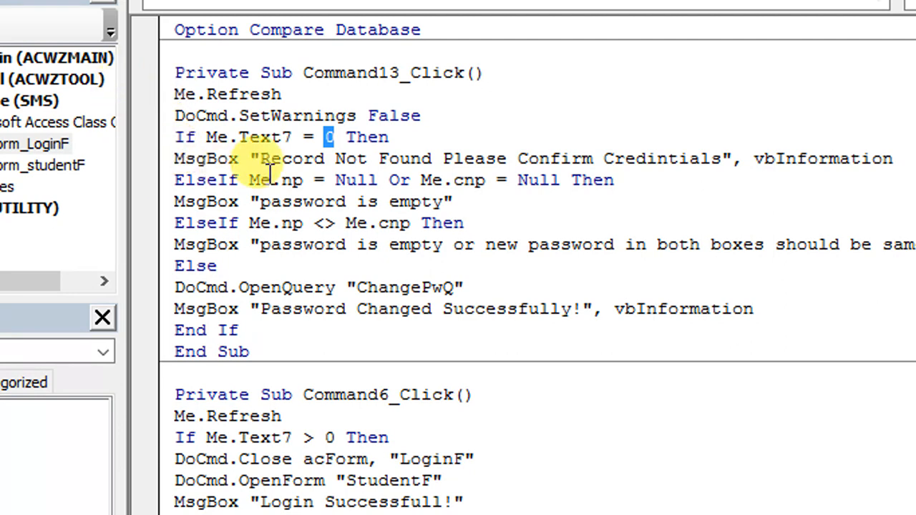
pyautogui.moveTo(337, 158); pyautogui.dragTo(711, 153)
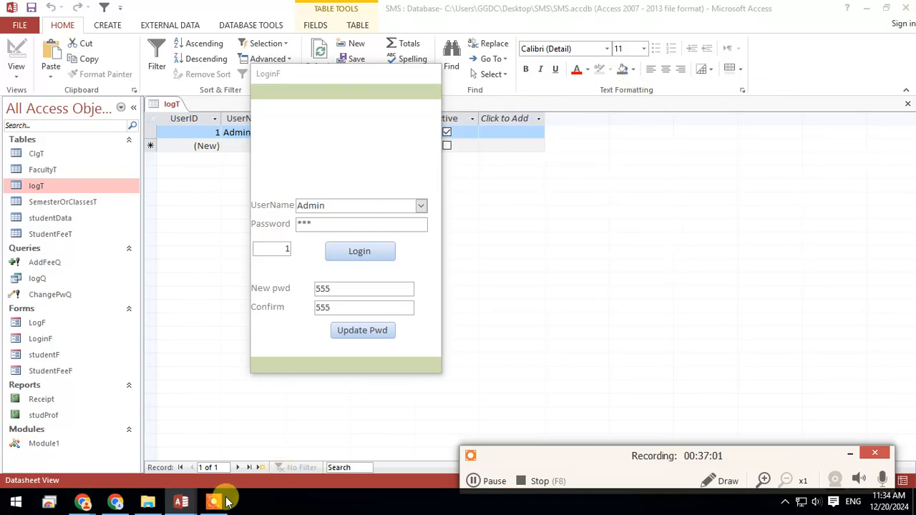
# - Review the cnp field in the empty-password check of the Form_LoginF code
pyautogui.moveTo(181, 501)
pyautogui.click(265, 440)
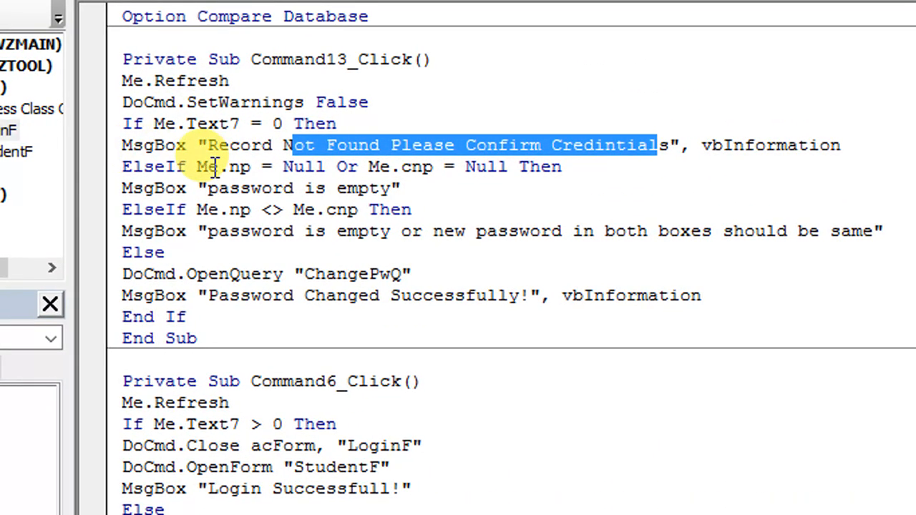
pyautogui.doubleClick(415, 166)
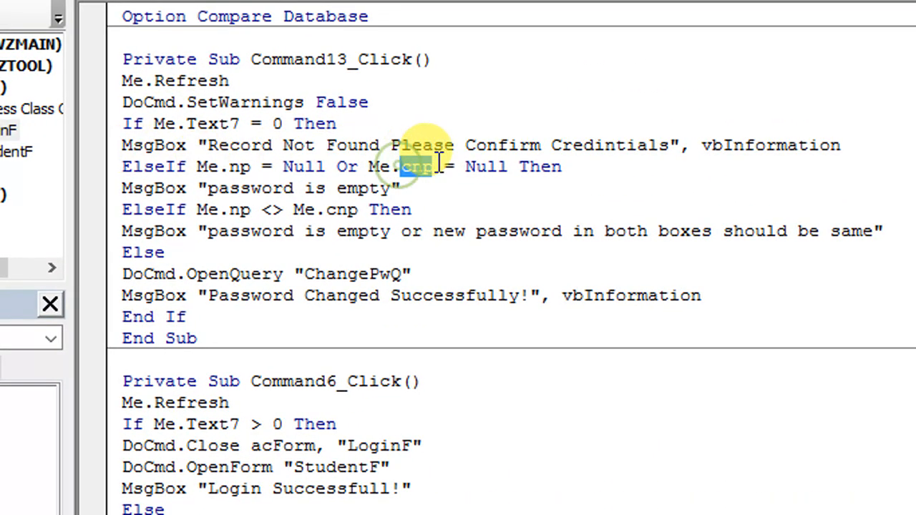
pyautogui.moveTo(440, 165); pyautogui.dragTo(443, 163)
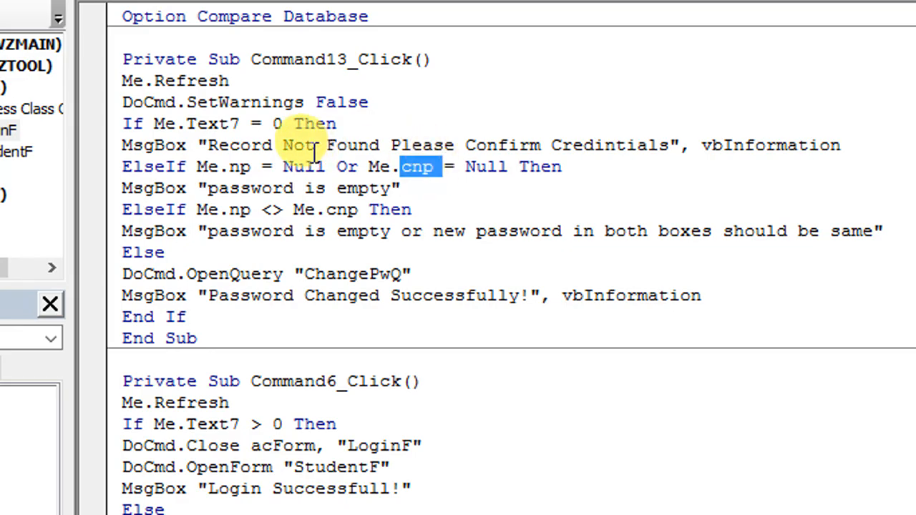
pyautogui.click(450, 186)
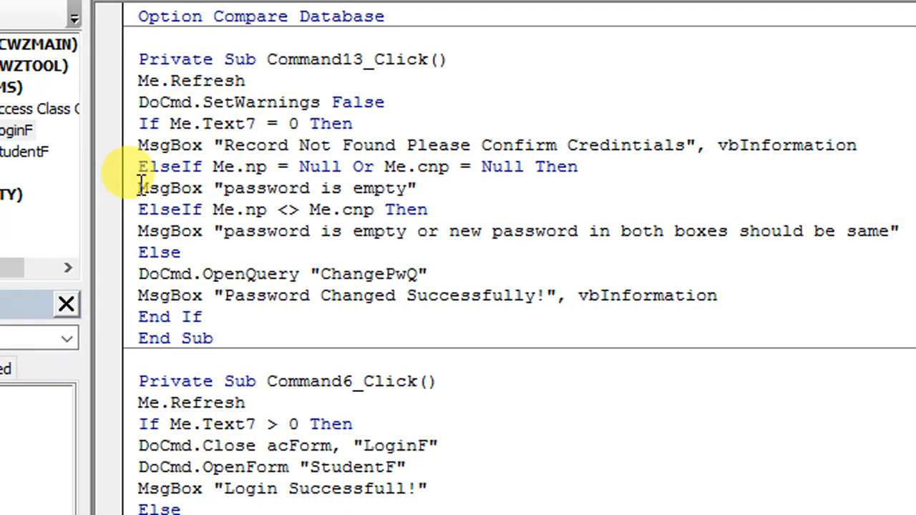
# - Capitalize 'Password' in the empty-password message
pyautogui.doubleClick(140, 187)
pyautogui.click(223, 188)
pyautogui.press('Delete')
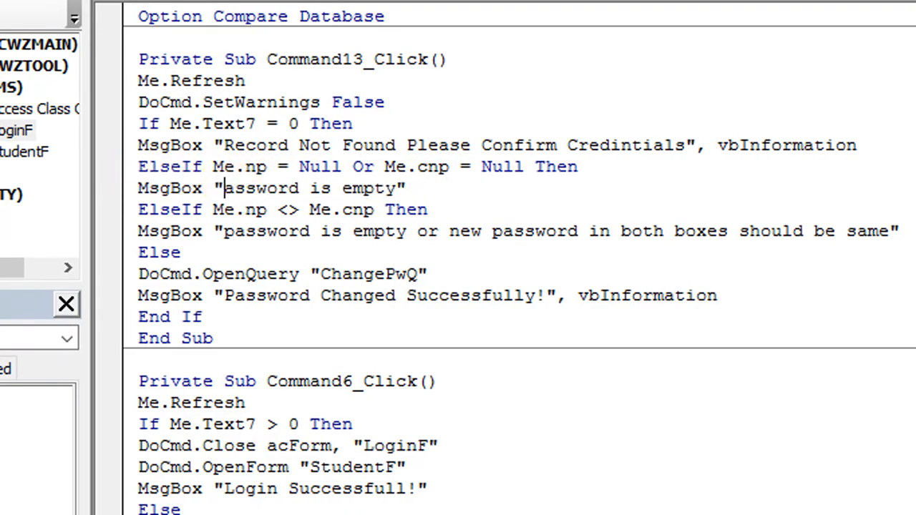
pyautogui.write('P')
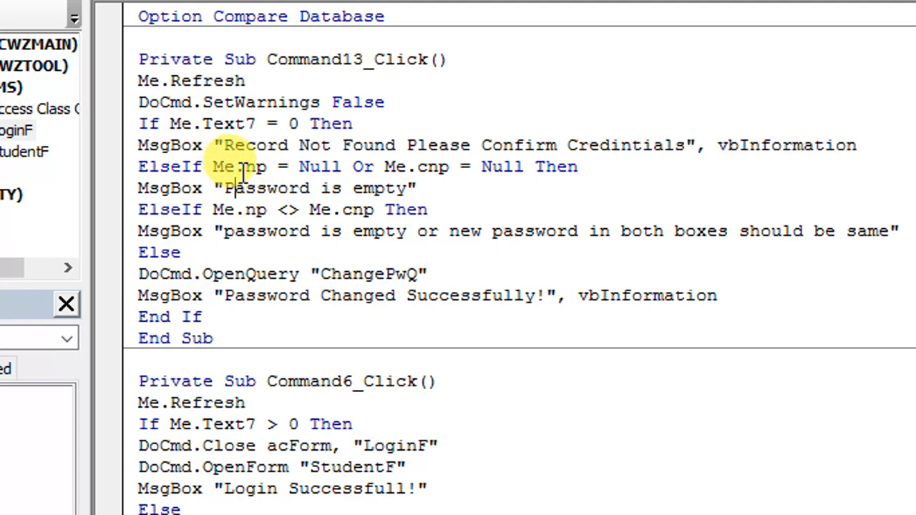
# - Keep the mismatch condition using the <> operator, removing a stray =
pyautogui.moveTo(140, 209); pyautogui.dragTo(377, 209)
pyautogui.click(458, 211)
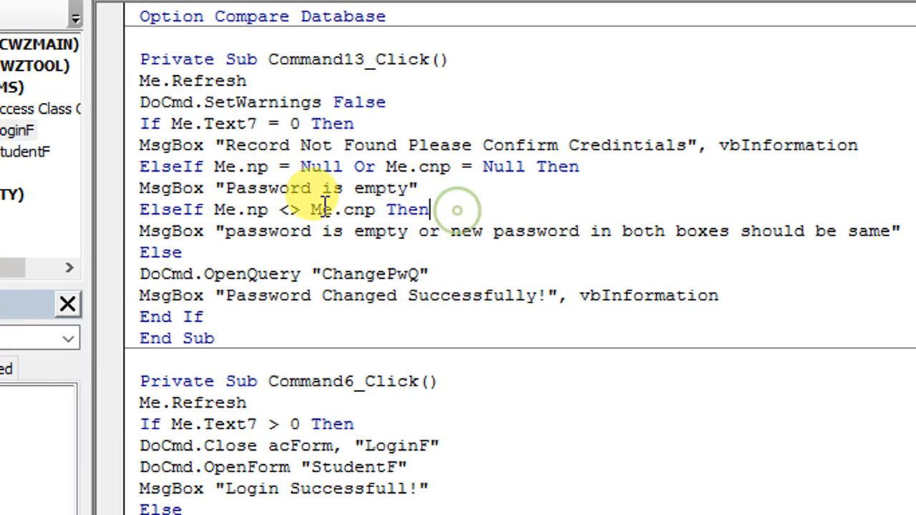
pyautogui.moveTo(280, 209); pyautogui.dragTo(294, 209)
pyautogui.click(280, 209)
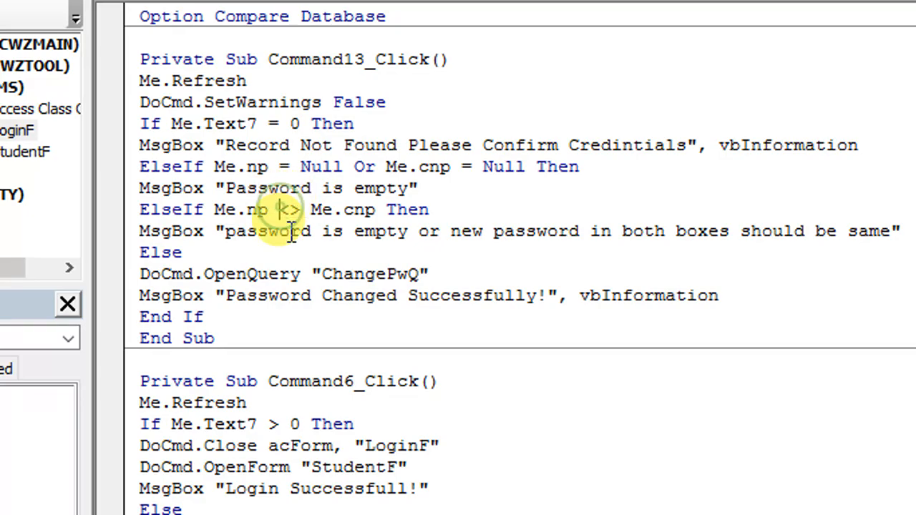
pyautogui.write('=')
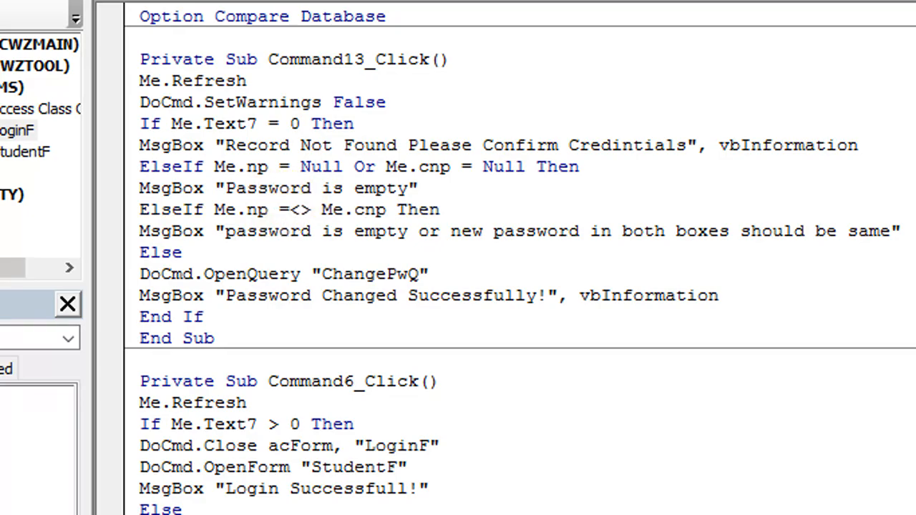
pyautogui.press('BackSpace')
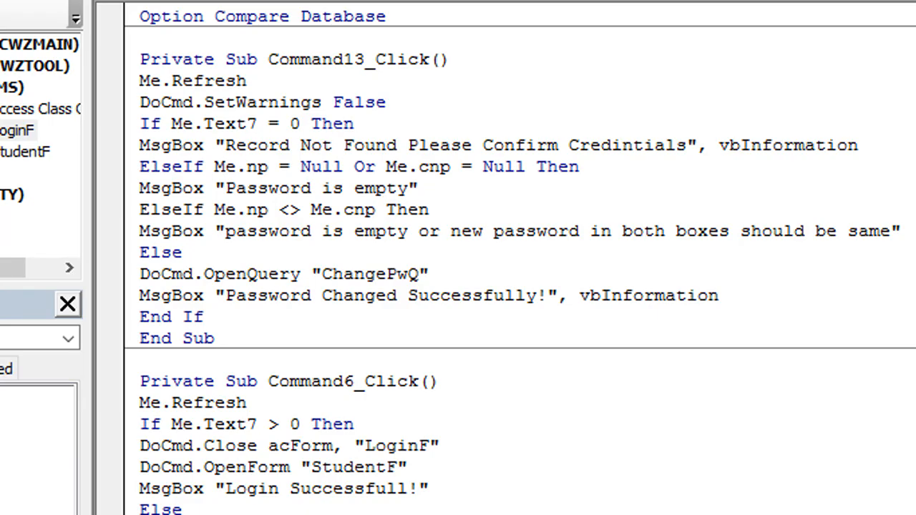
pyautogui.doubleClick(286, 209)
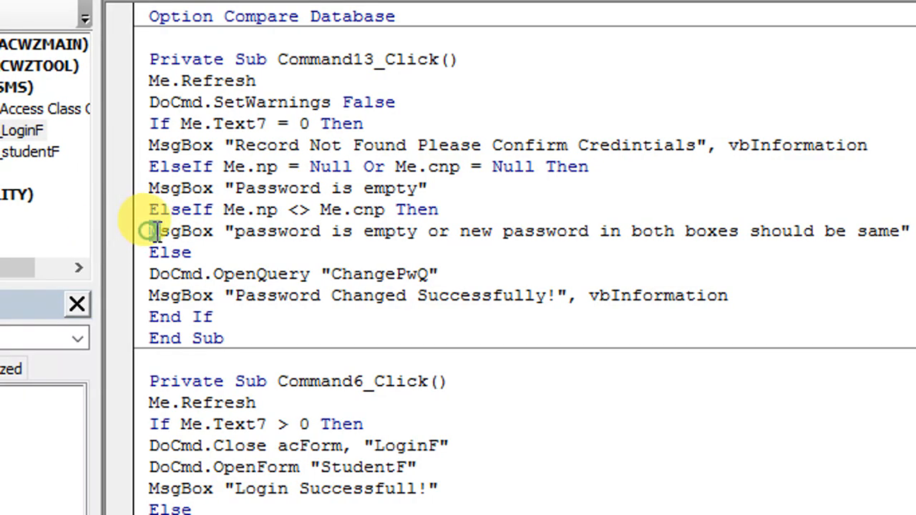
# - Capitalize and shorten the mismatch message to 'Password in both boxes should be same'
pyautogui.moveTo(152, 231); pyautogui.dragTo(256, 231)
pyautogui.click(245, 231)
pyautogui.press('BackSpace')
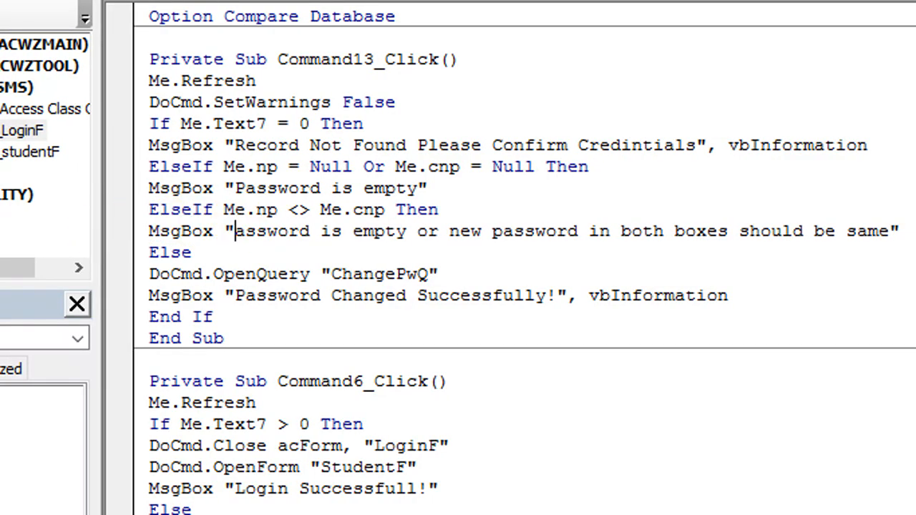
pyautogui.write('P')
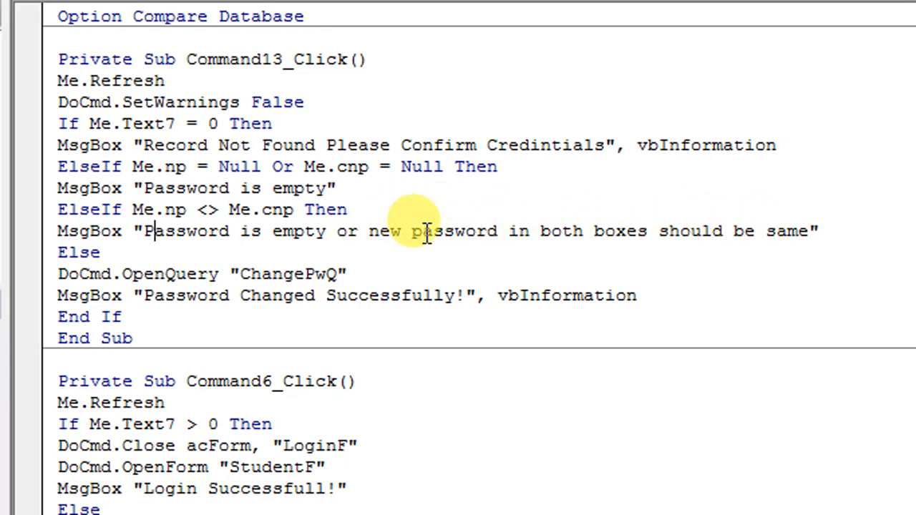
pyautogui.moveTo(530, 233); pyautogui.dragTo(254, 231)
pyautogui.write('n')
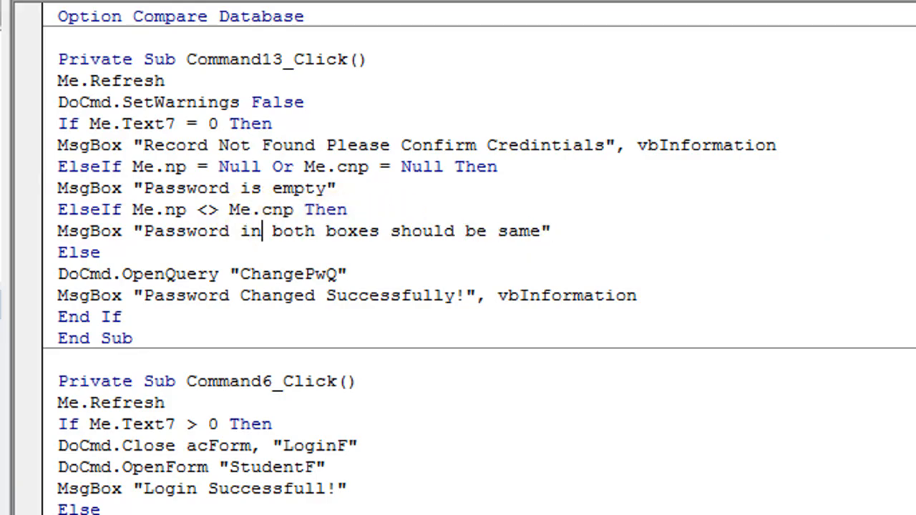
# - Review the ElseIf and Else branches ending in the ChangePwQ query line
pyautogui.click(474, 258)
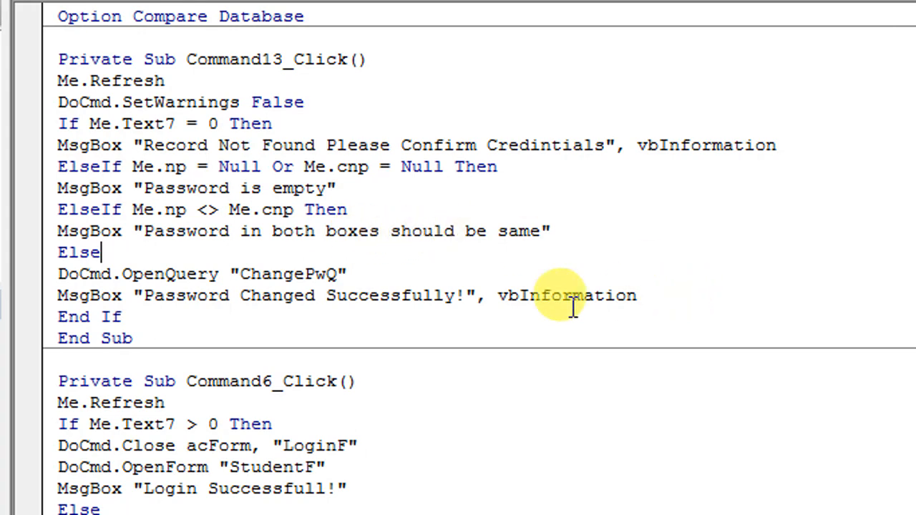
pyautogui.moveTo(150, 254); pyautogui.dragTo(101, 251)
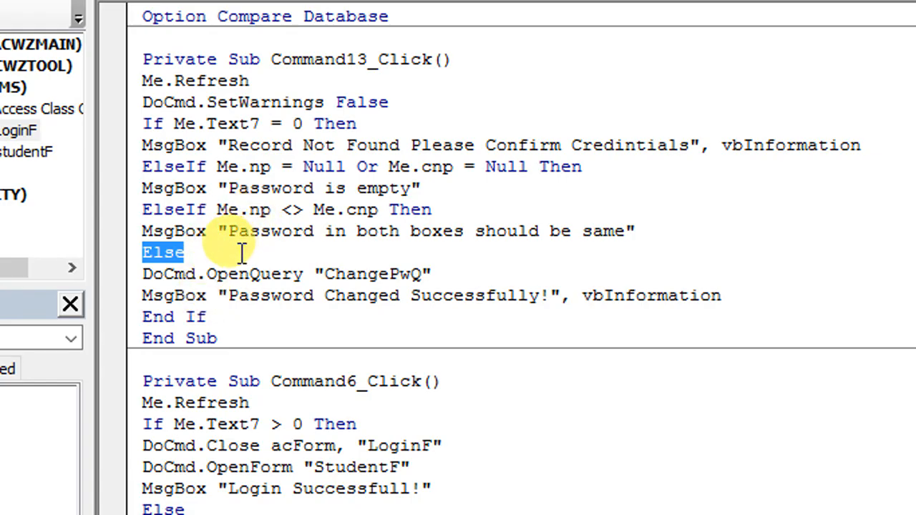
pyautogui.moveTo(208, 209); pyautogui.dragTo(151, 203)
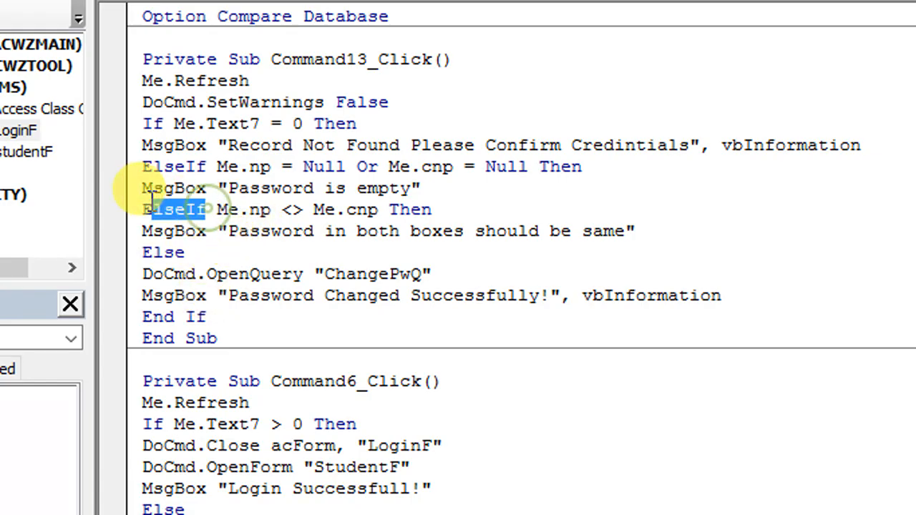
pyautogui.click(179, 166)
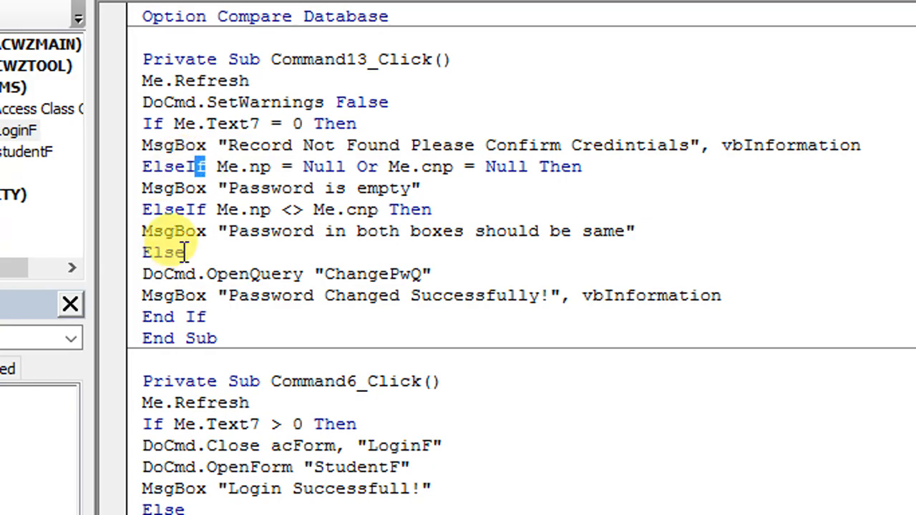
pyautogui.moveTo(190, 252); pyautogui.dragTo(154, 249)
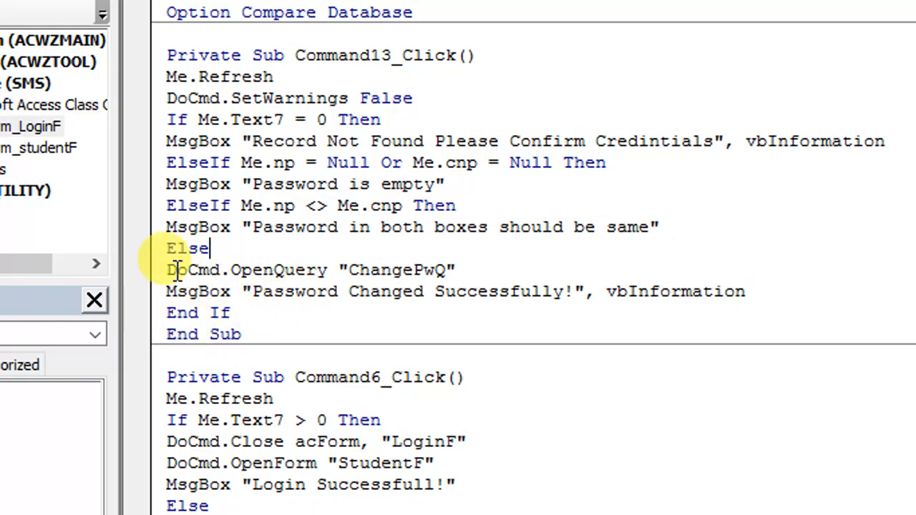
pyautogui.moveTo(166, 269); pyautogui.dragTo(748, 290)
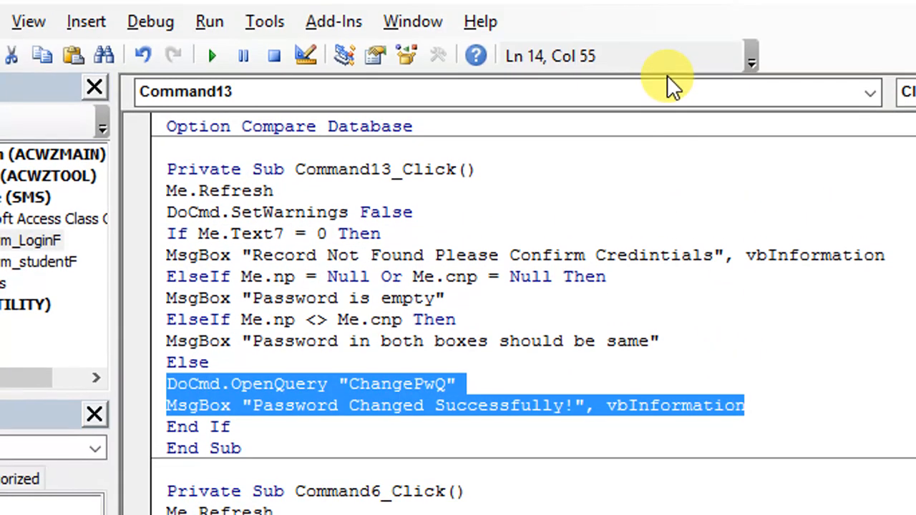
# - Close the Visual Basic editor and return to the LoginF form
pyautogui.rightClick(736, 21)
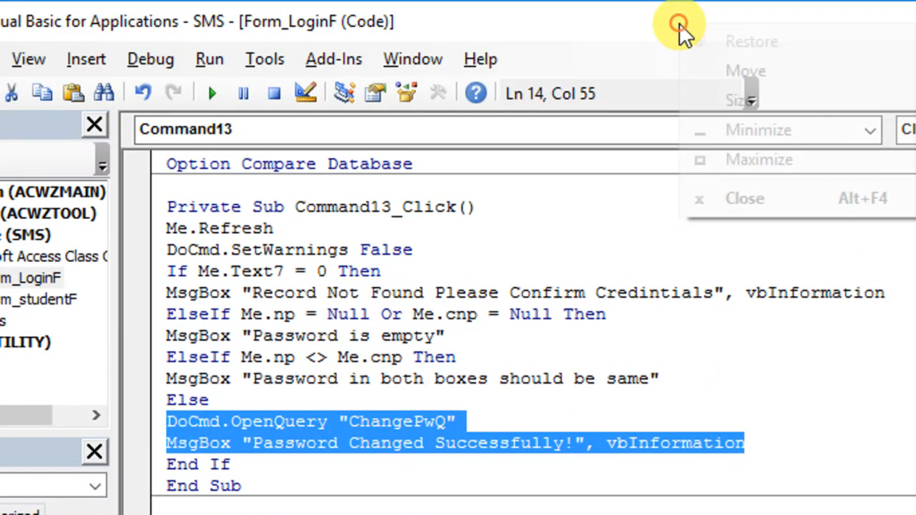
pyautogui.click(779, 198)
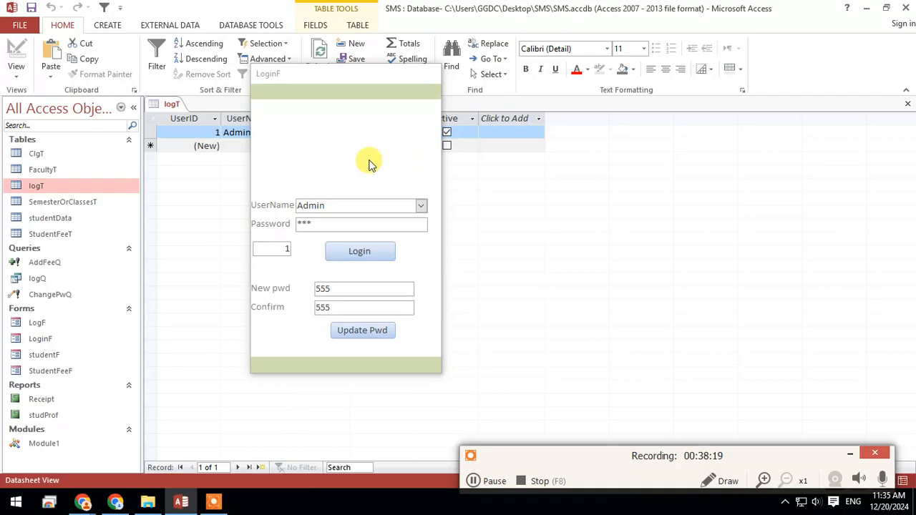
pyautogui.rightClick(368, 163)
# - In Design View, select the Password box and try Format Painter, then cancel
pyautogui.click(417, 200)
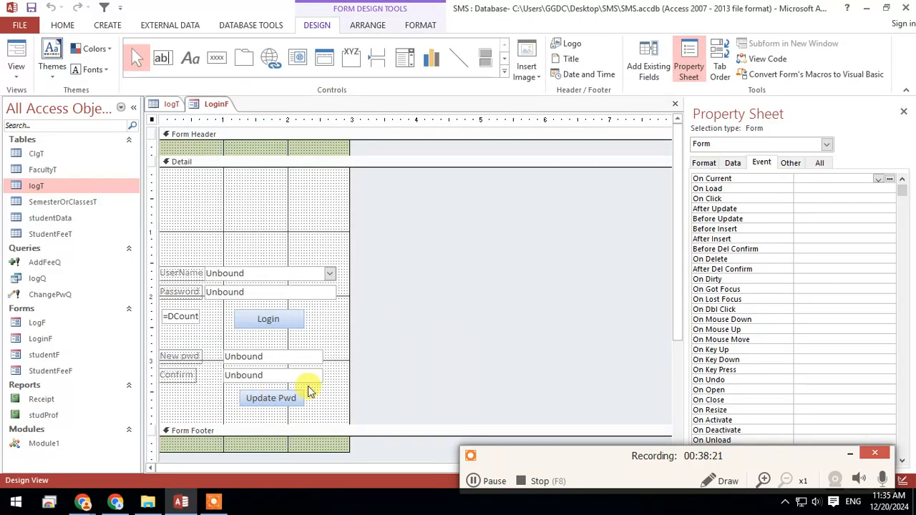
pyautogui.click(290, 361)
pyautogui.keyDown('shift'); pyautogui.click(289, 376); pyautogui.keyUp('shift')
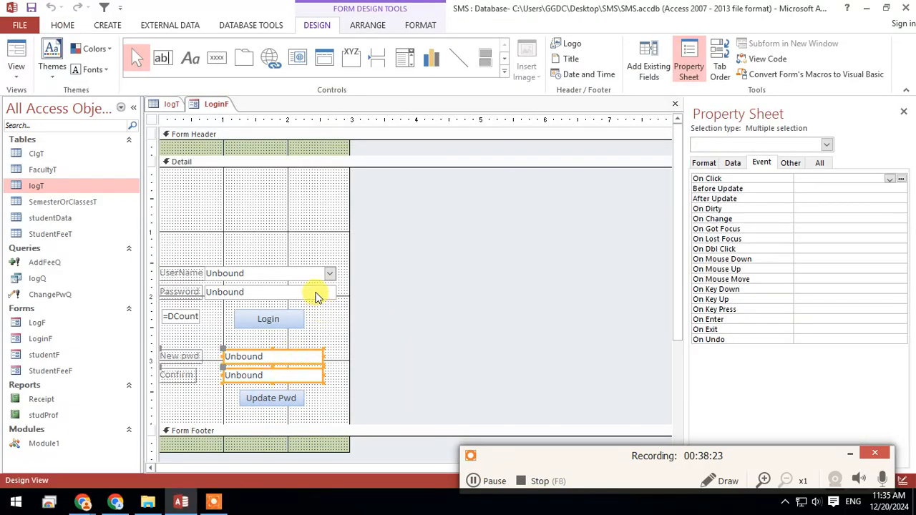
pyautogui.click(317, 295)
pyautogui.click(62, 25)
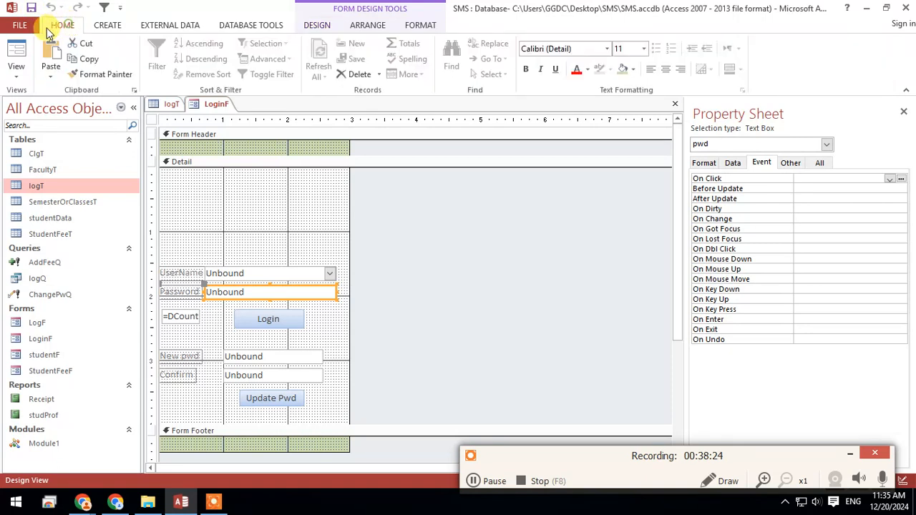
pyautogui.click(122, 76)
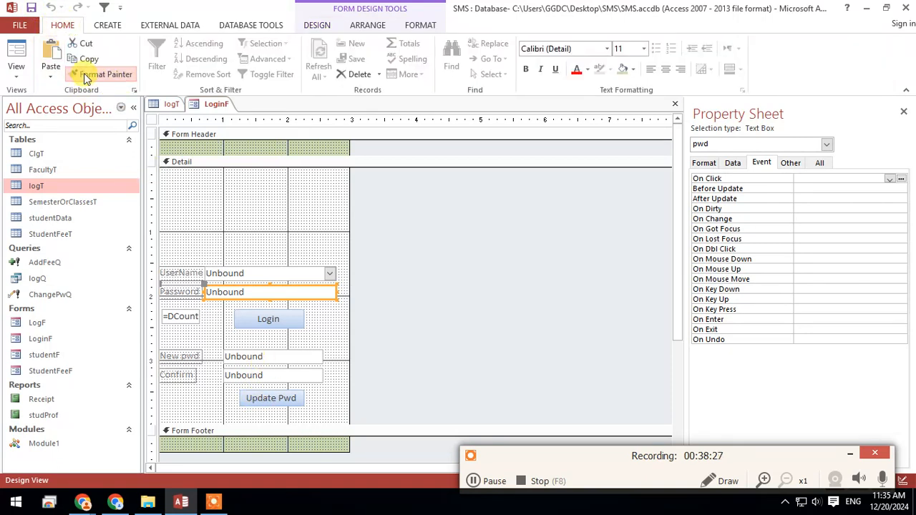
pyautogui.click(85, 76)
# - Copy the Password box's formatting onto the New pwd and Confirm boxes
pyautogui.click(301, 358)
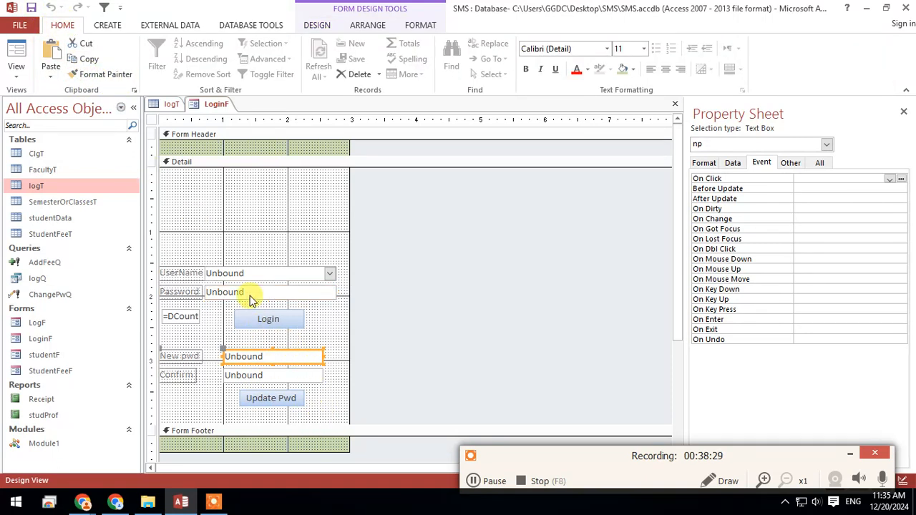
pyautogui.click(244, 291)
pyautogui.click(89, 74)
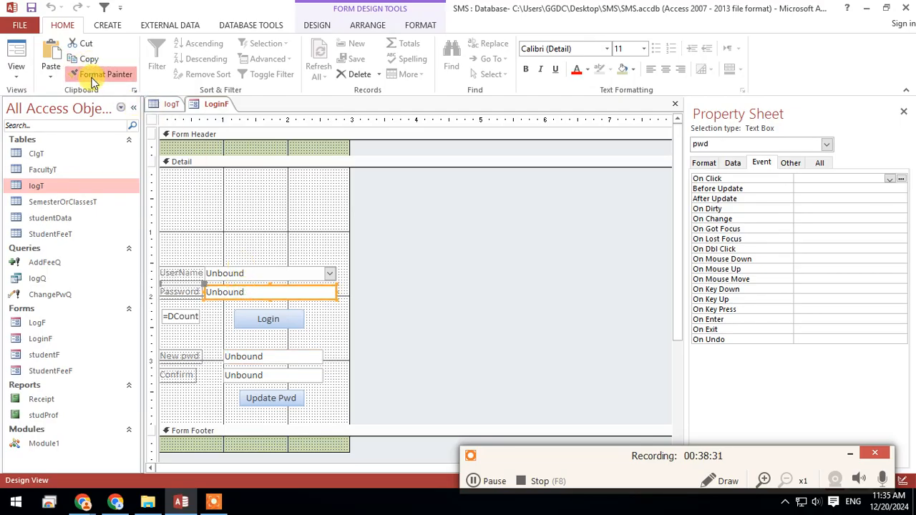
pyautogui.click(270, 356)
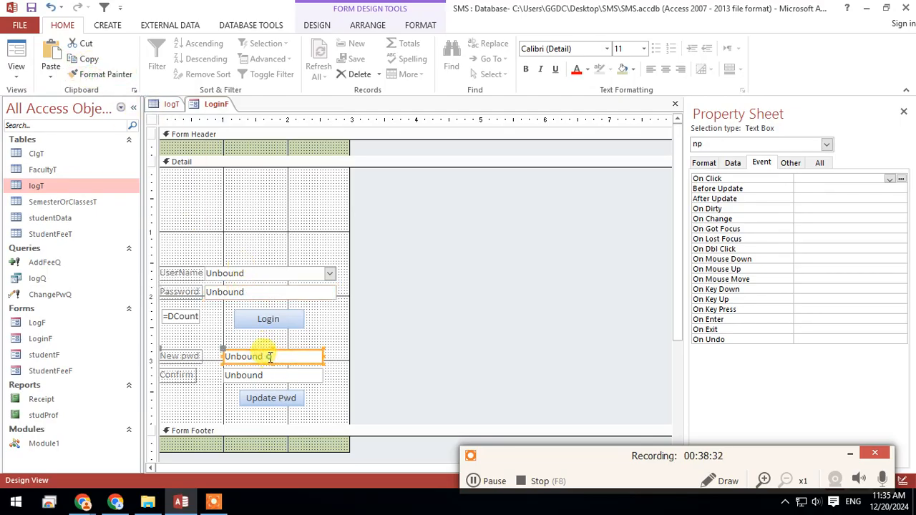
pyautogui.click(238, 293)
pyautogui.click(90, 75)
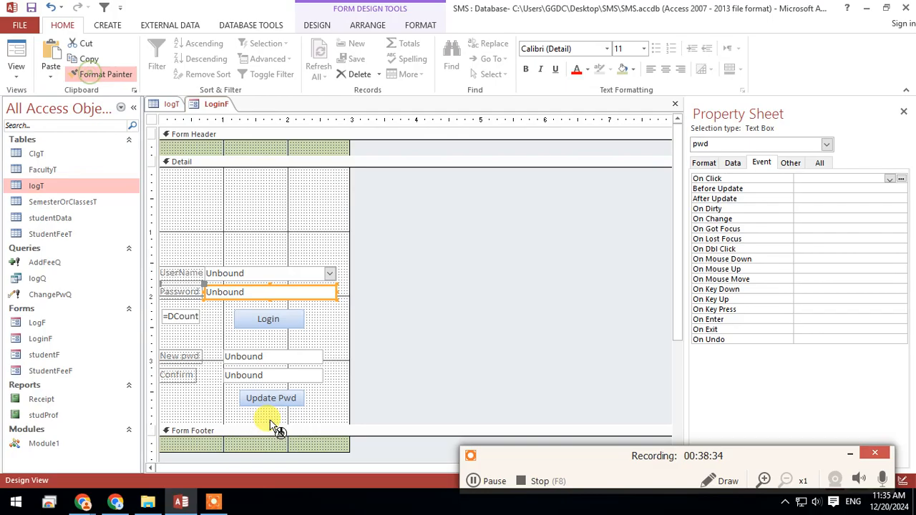
pyautogui.click(276, 380)
pyautogui.click(17, 52)
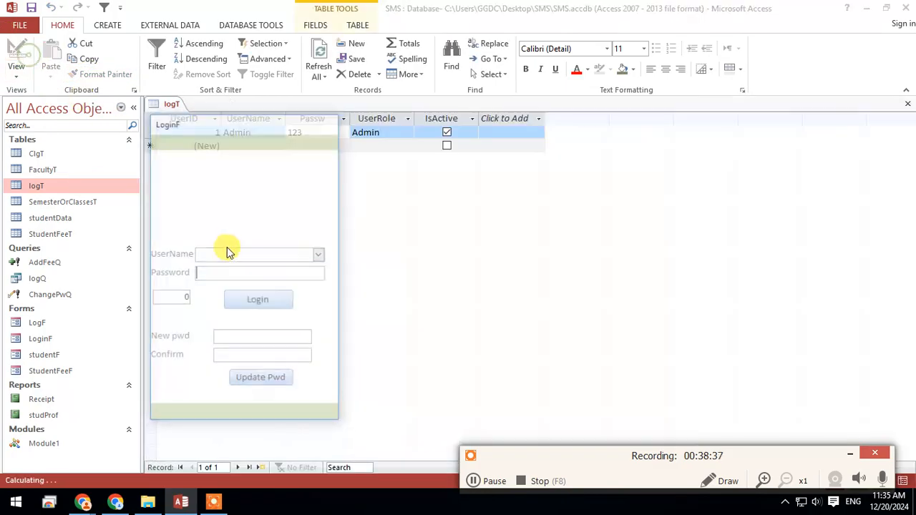
pyautogui.click(275, 341)
pyautogui.write('zzz')
pyautogui.click(247, 356)
# - Type zzz in the Confirm box and return LoginF to Design View
pyautogui.write('zzz')
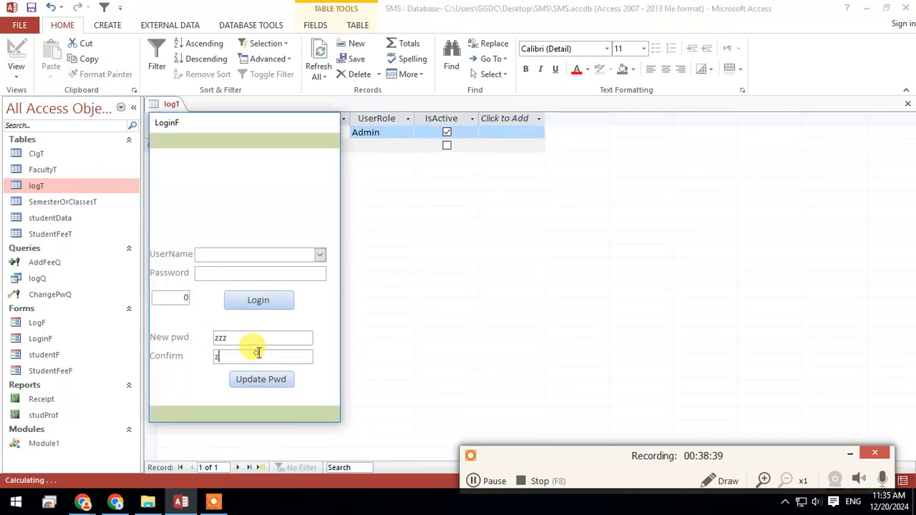
pyautogui.rightClick(308, 304)
pyautogui.click(367, 341)
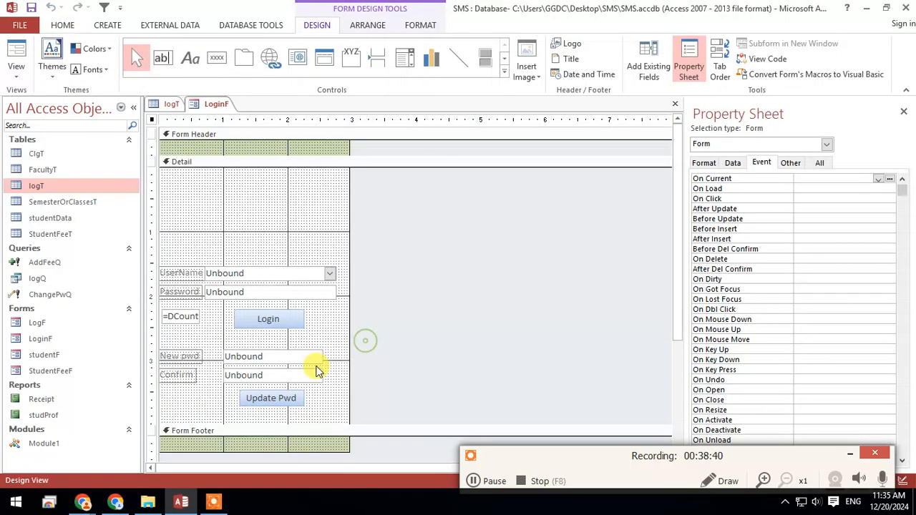
# - Apply the Password input mask to both New pwd and Confirm boxes through the Input Mask Wizard
pyautogui.moveTo(317, 368); pyautogui.dragTo(294, 353)
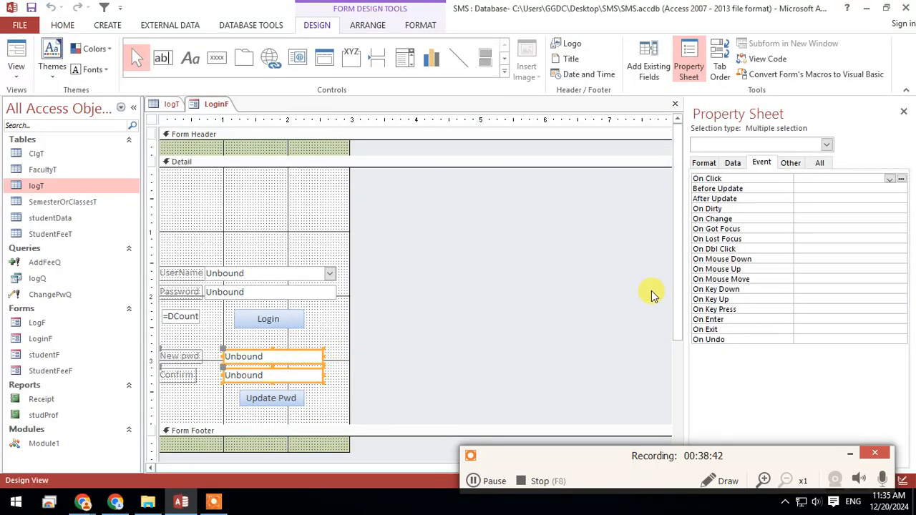
pyautogui.click(823, 162)
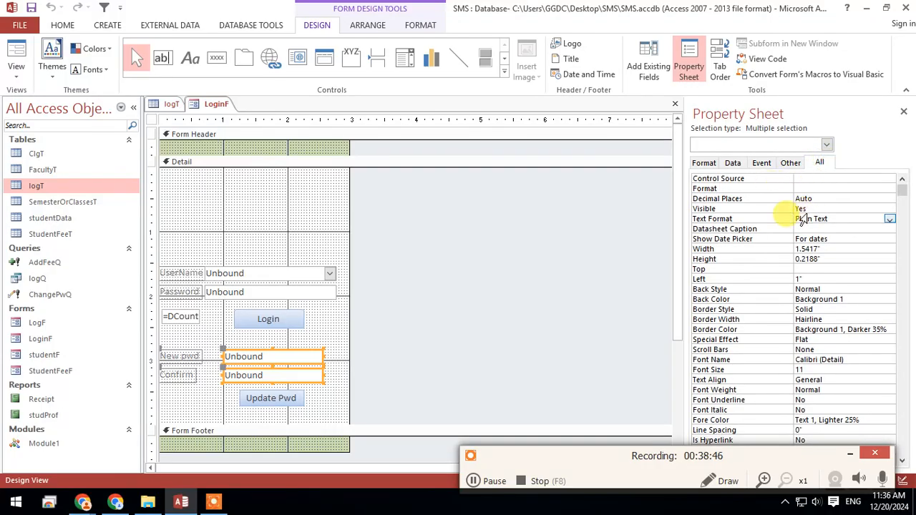
pyautogui.click(704, 162)
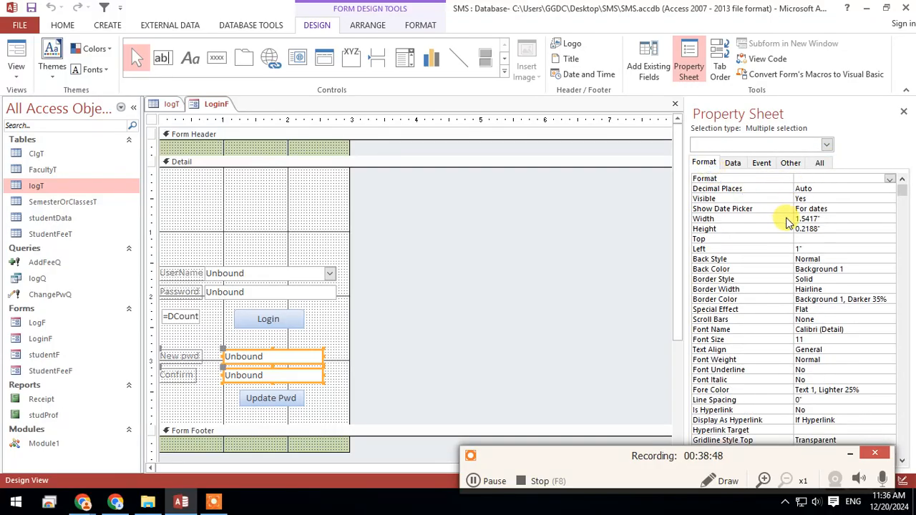
pyautogui.click(734, 163)
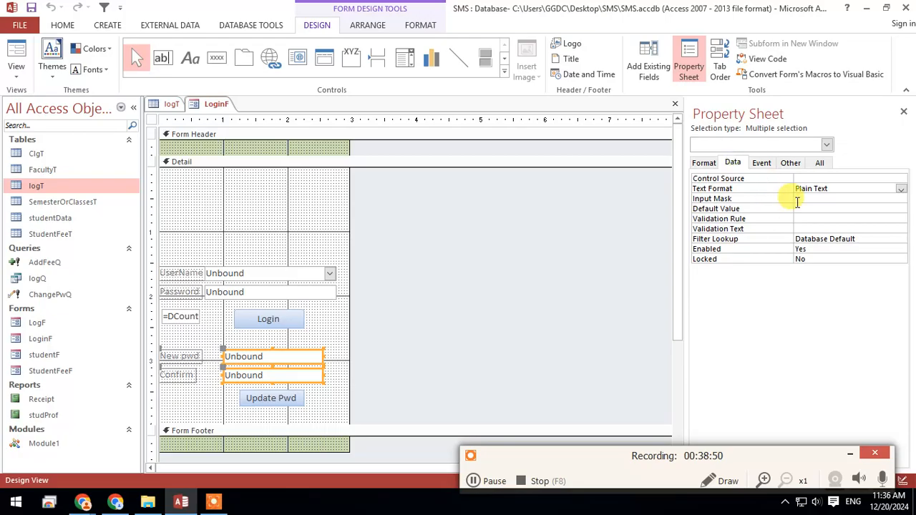
pyautogui.click(830, 199)
pyautogui.click(901, 199)
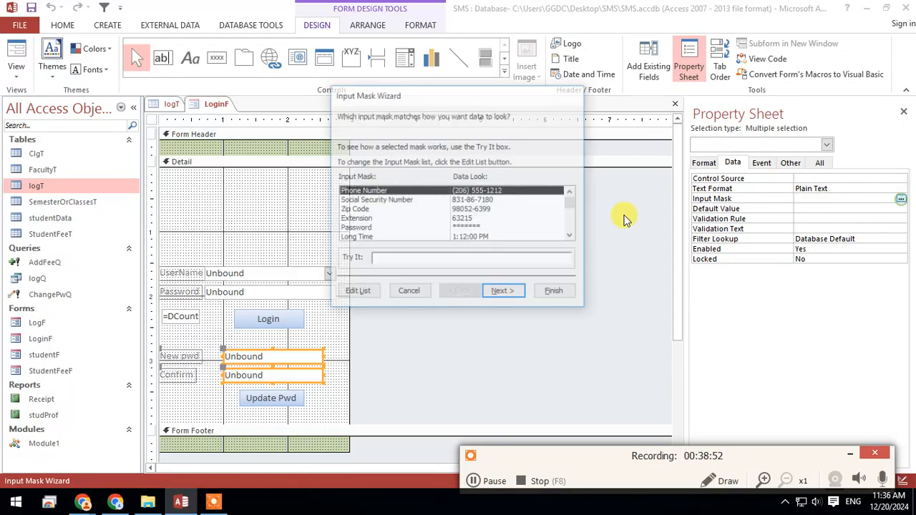
pyautogui.click(475, 230)
pyautogui.click(543, 294)
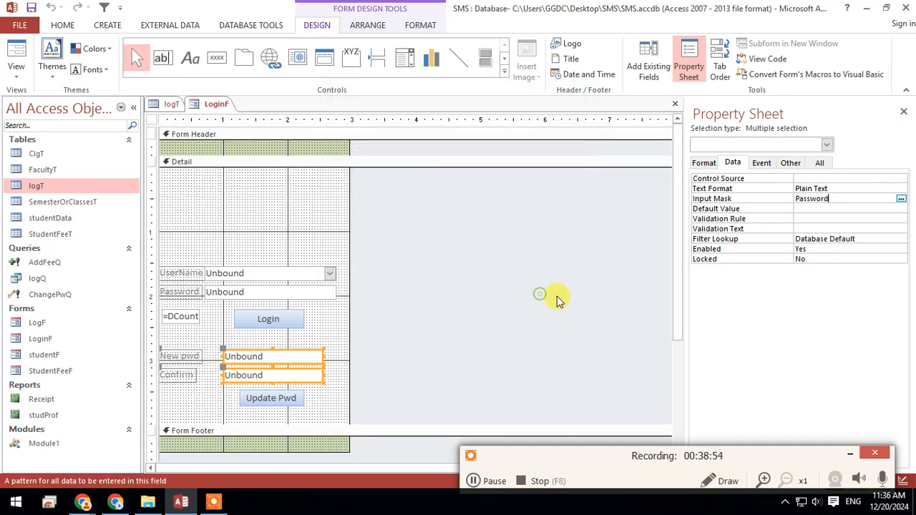
pyautogui.click(10, 71)
# - Try logging in as Admin and dismiss the login failure message
pyautogui.moveTo(276, 139); pyautogui.dragTo(439, 61)
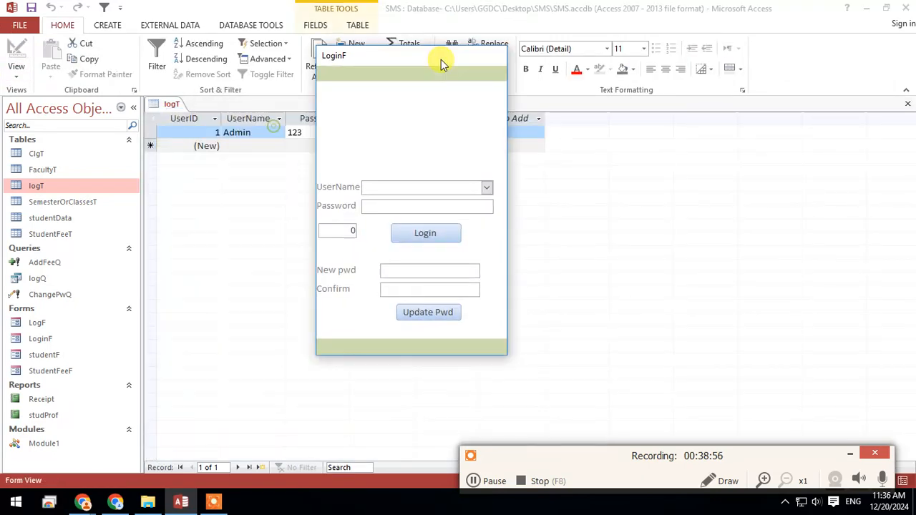
pyautogui.click(486, 187)
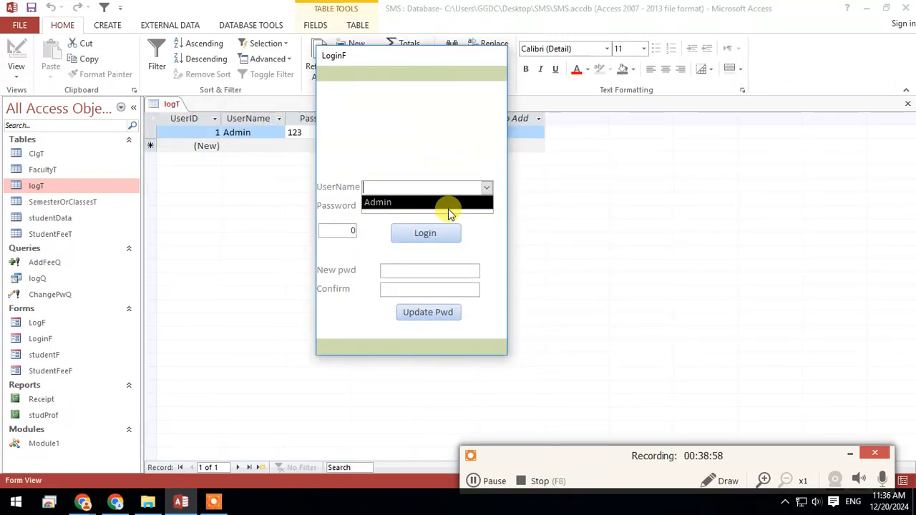
pyautogui.click(449, 203)
pyautogui.click(447, 204)
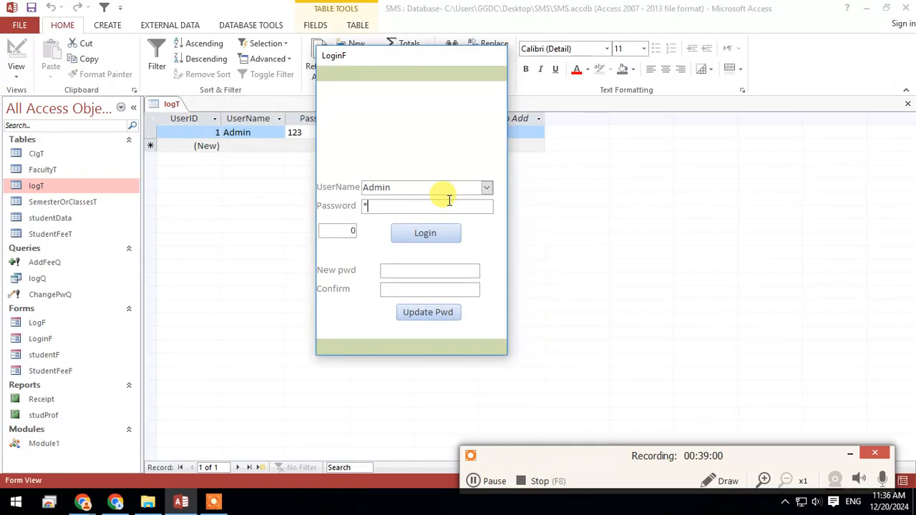
pyautogui.click(442, 244)
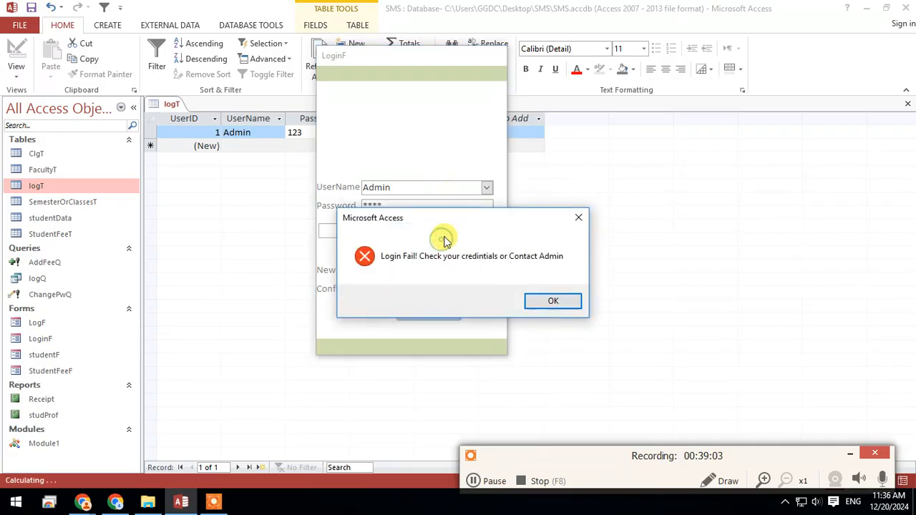
pyautogui.click(553, 301)
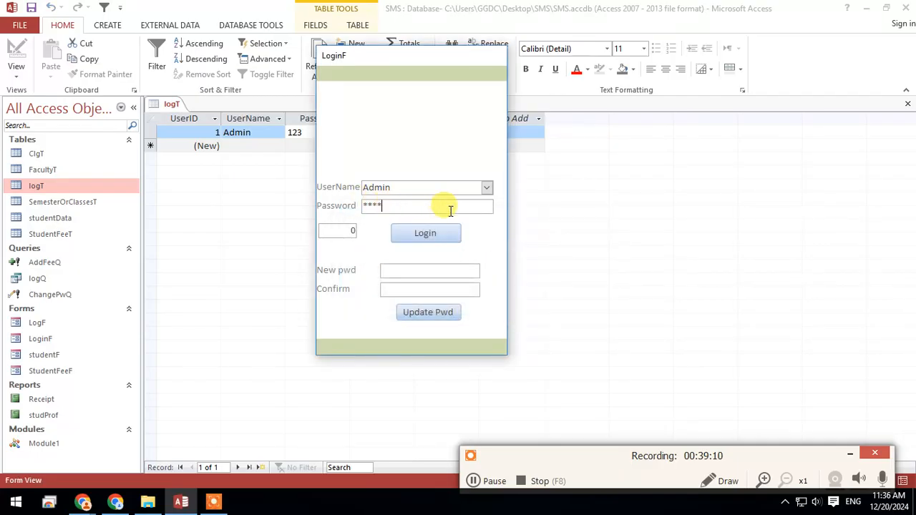
# - Retry Update Pwd after the record-not-found warning until 'Password Changed Successfully!' appears
pyautogui.click(444, 313)
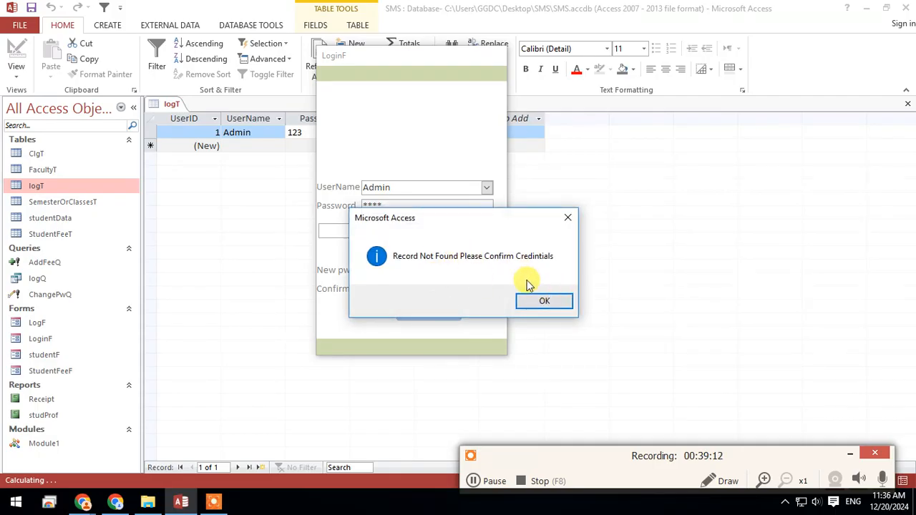
pyautogui.click(546, 301)
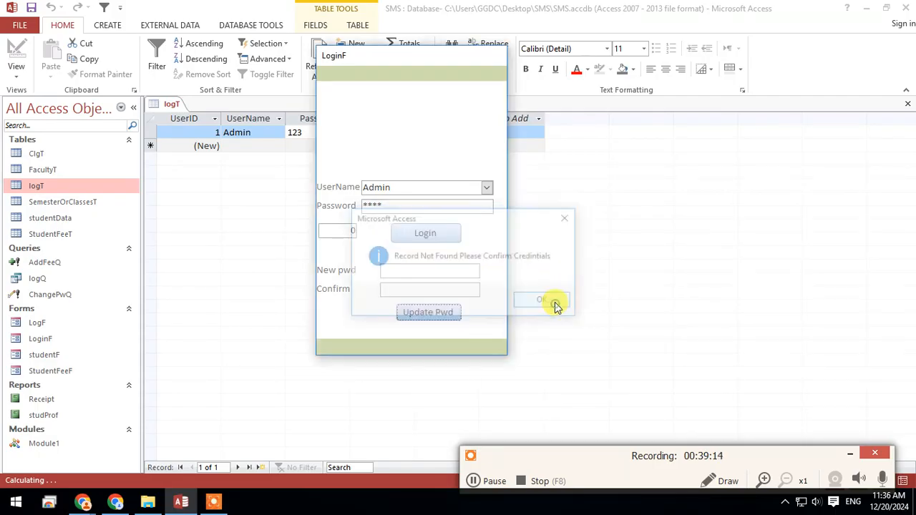
pyautogui.doubleClick(402, 205)
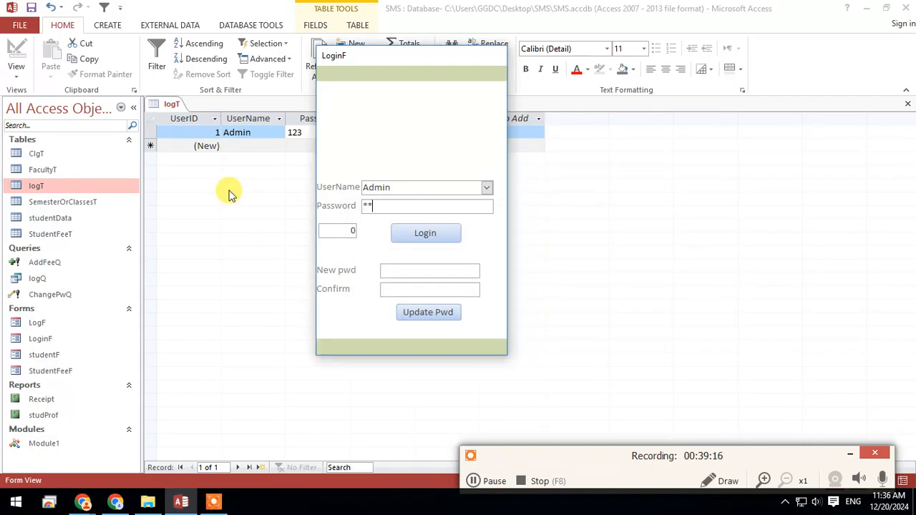
pyautogui.click(433, 317)
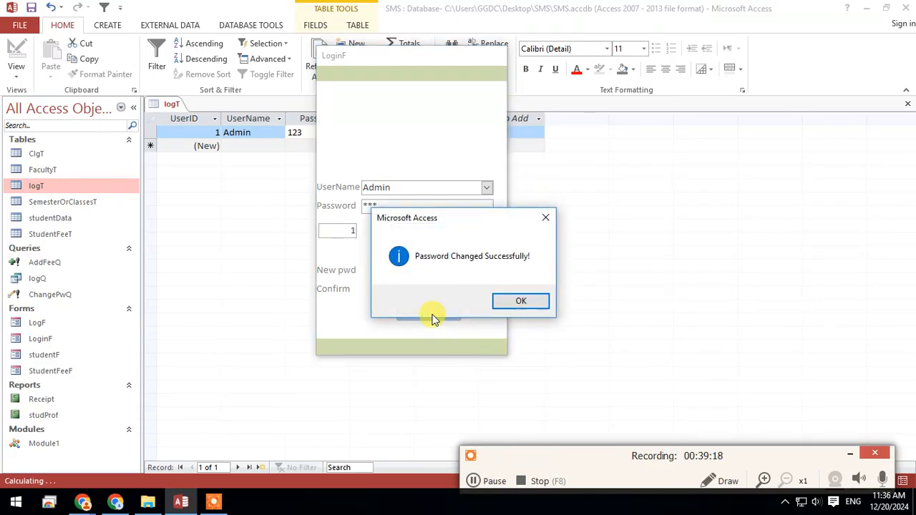
pyautogui.click(523, 303)
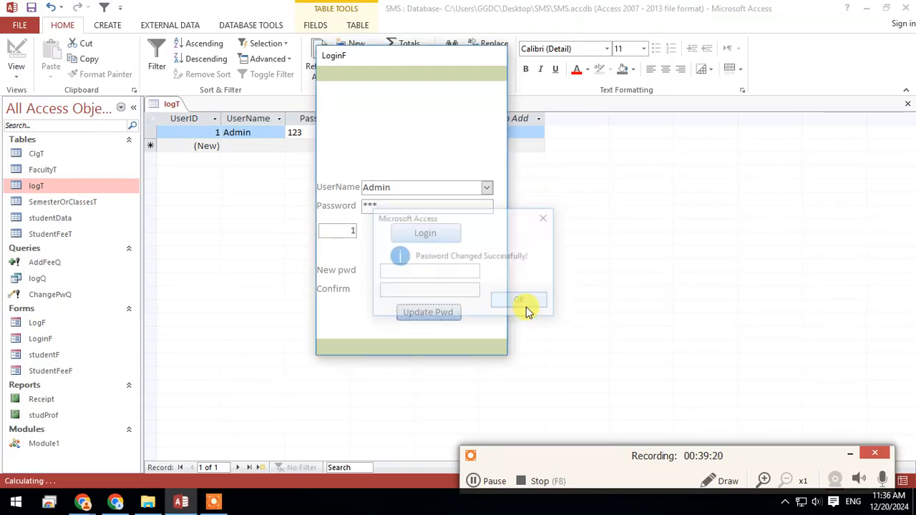
pyautogui.moveTo(394, 70); pyautogui.dragTo(402, 202)
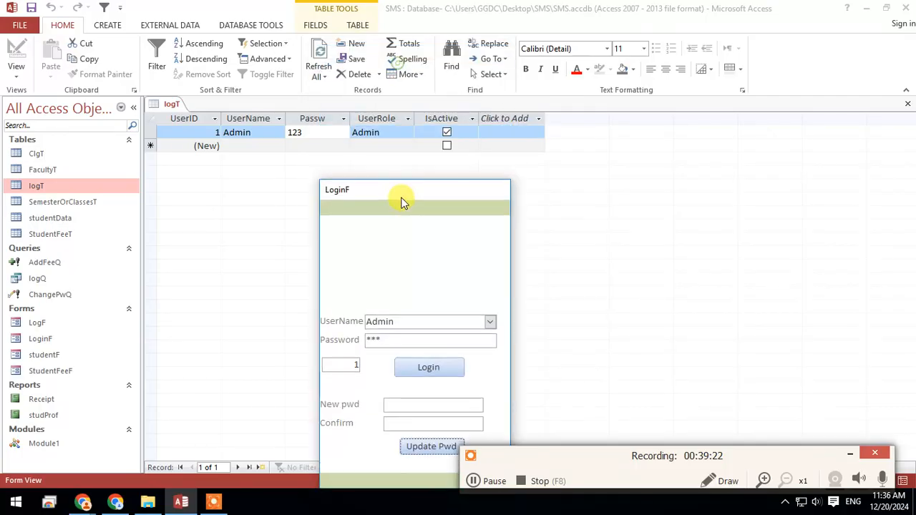
# - Close LoginF and Refresh All to reload the logT table's records
pyautogui.click(321, 68)
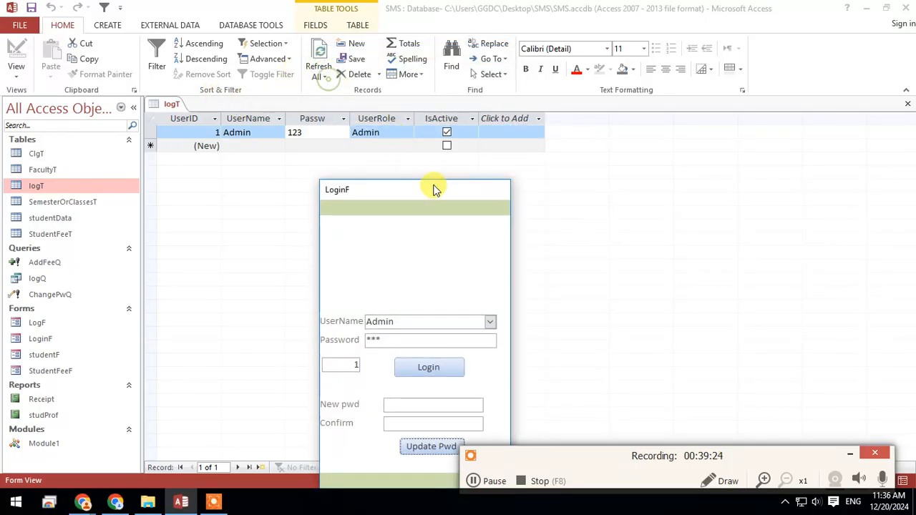
pyautogui.rightClick(432, 189)
pyautogui.click(464, 209)
pyautogui.click(323, 77)
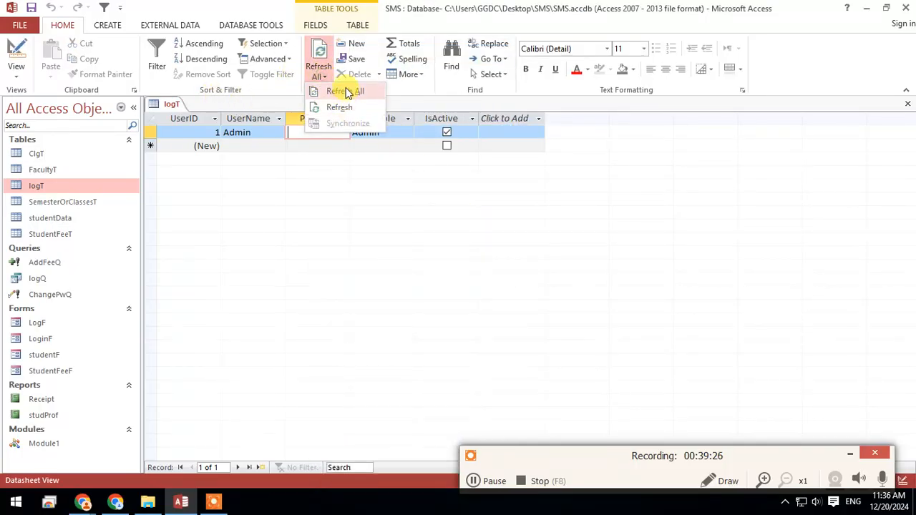
pyautogui.click(349, 90)
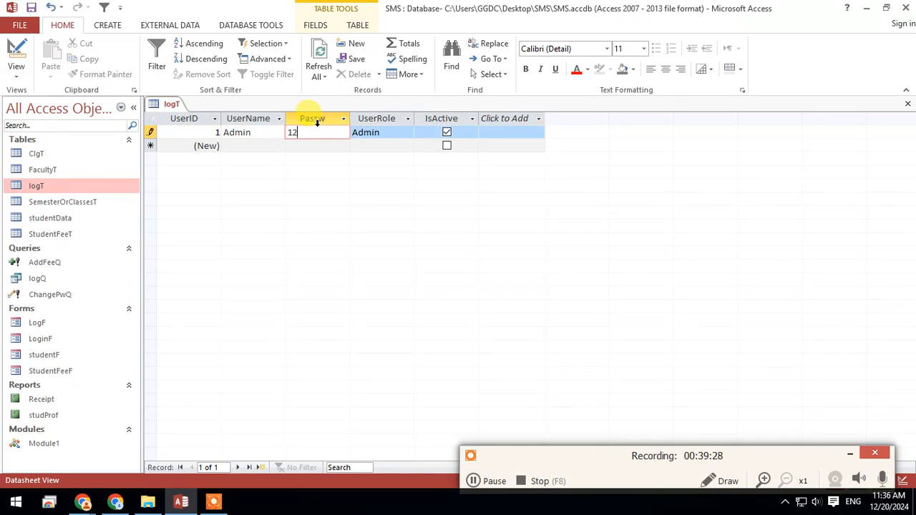
pyautogui.click(180, 503)
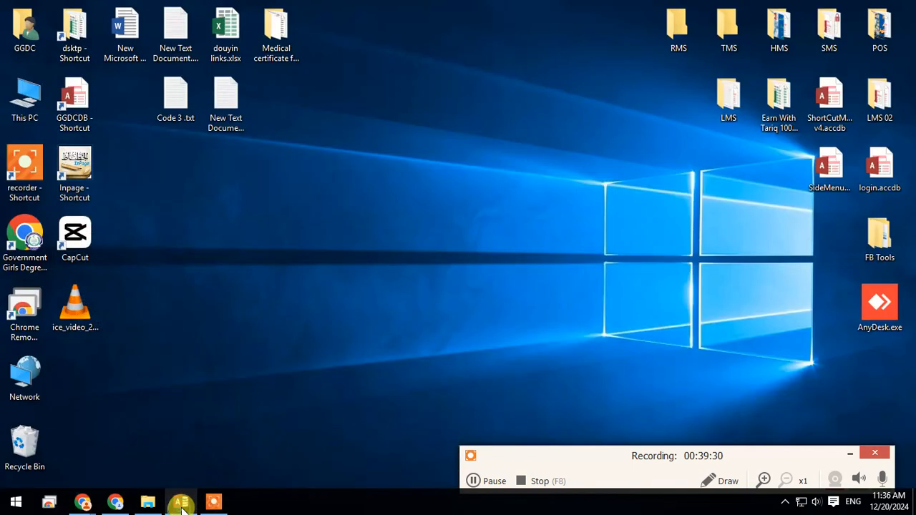
pyautogui.click(180, 503)
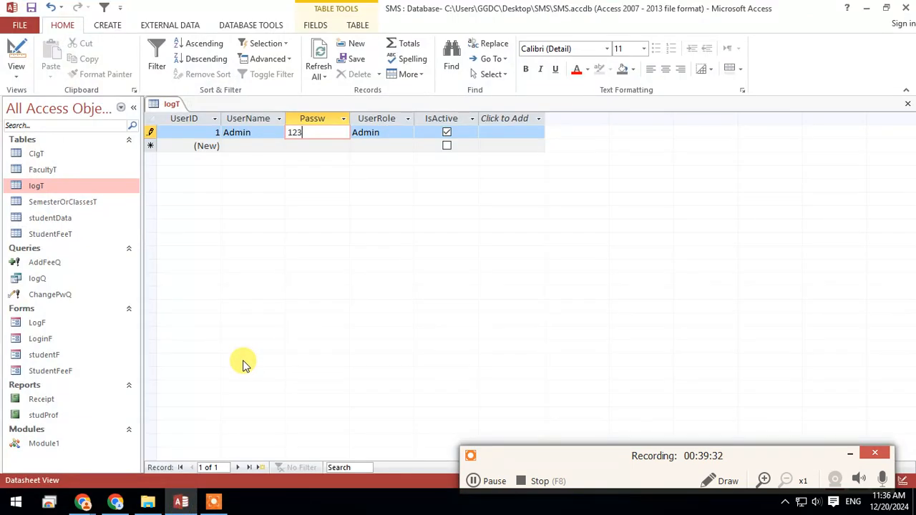
# - Return to the Form_LoginF code and select the whole old Command13_Click procedure
pyautogui.hotkey('alt', 'F11')
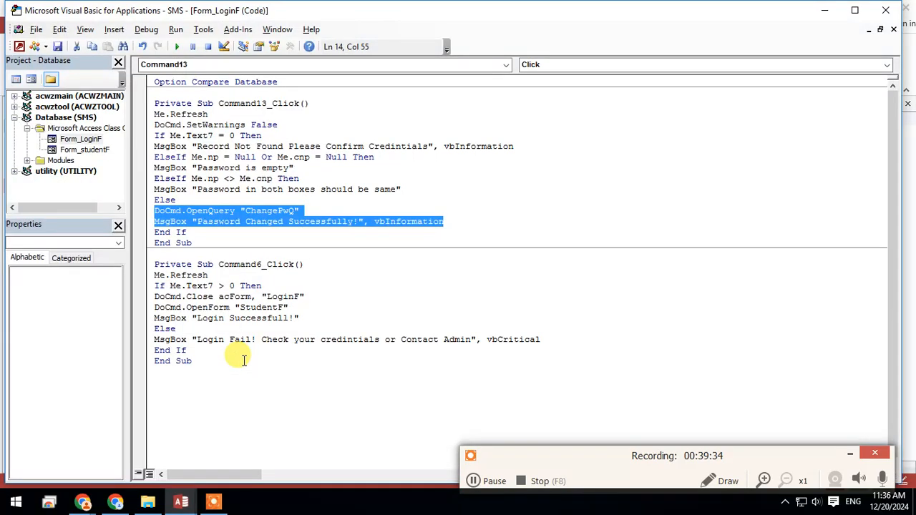
pyautogui.click(272, 189)
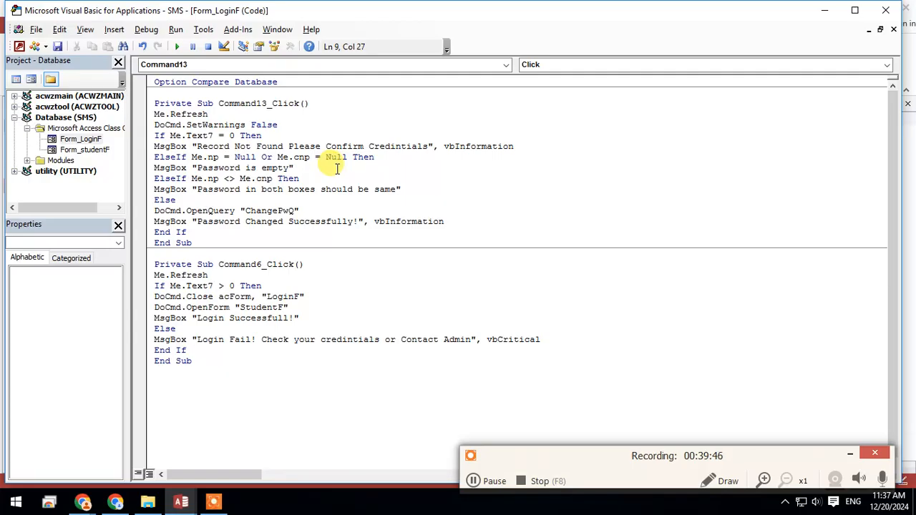
pyautogui.moveTo(192, 244); pyautogui.dragTo(143, 104)
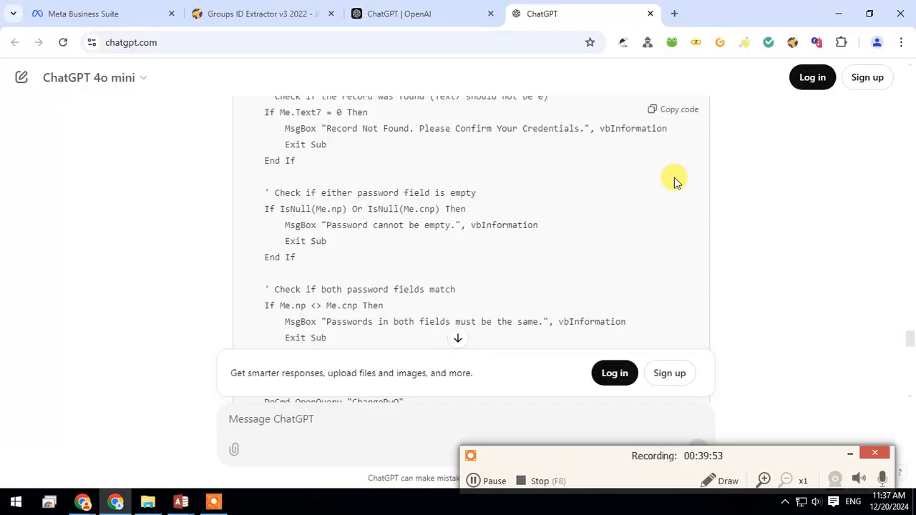
pyautogui.scroll(3, 674, 180)
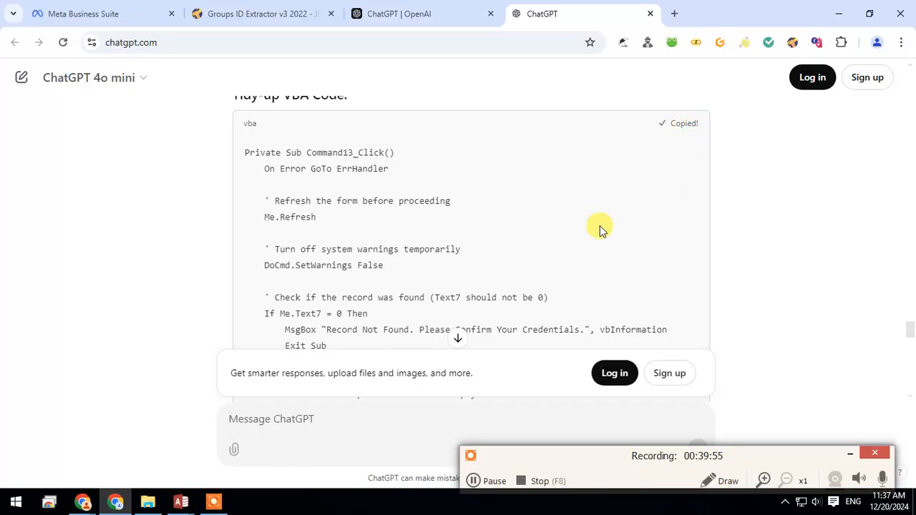
pyautogui.moveTo(180, 502)
pyautogui.click(306, 437)
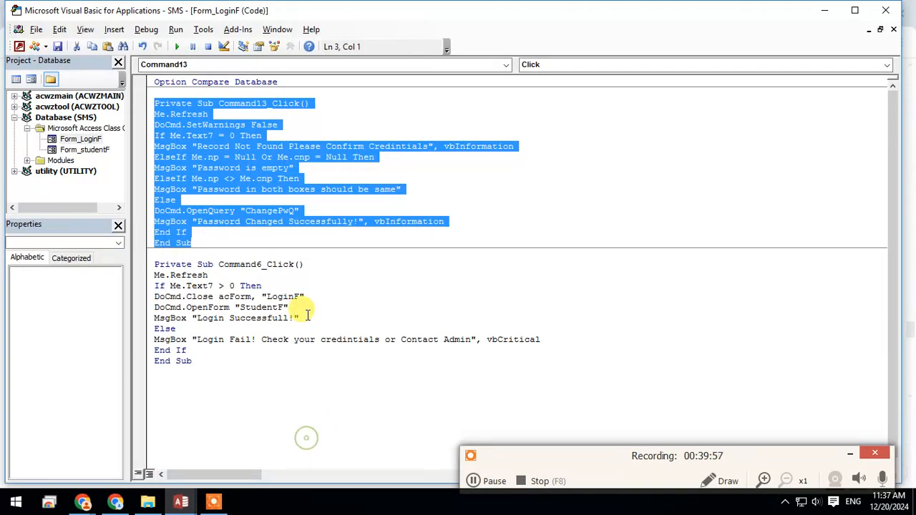
# - Paste ChatGPT's commented Command13_Click code over the old procedure
pyautogui.rightClick(256, 149)
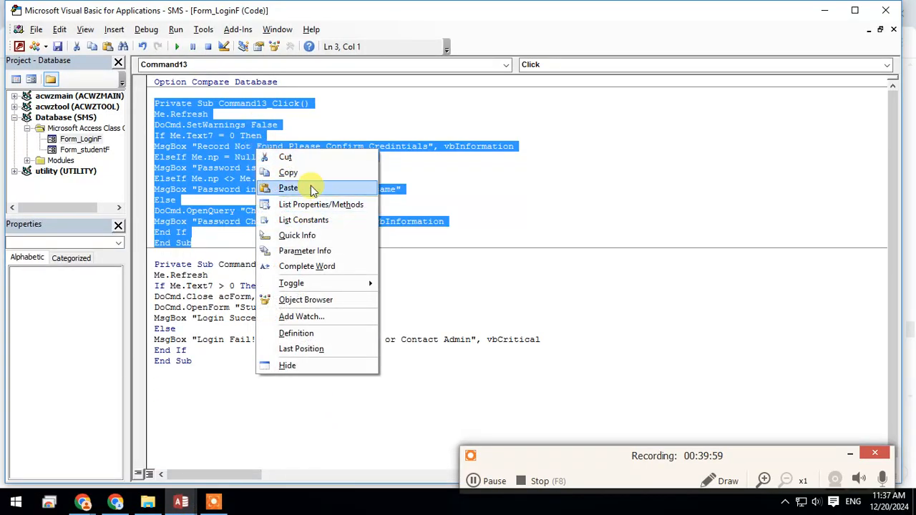
pyautogui.click(310, 187)
pyautogui.scroll(1, 519, 197)
pyautogui.click(519, 203)
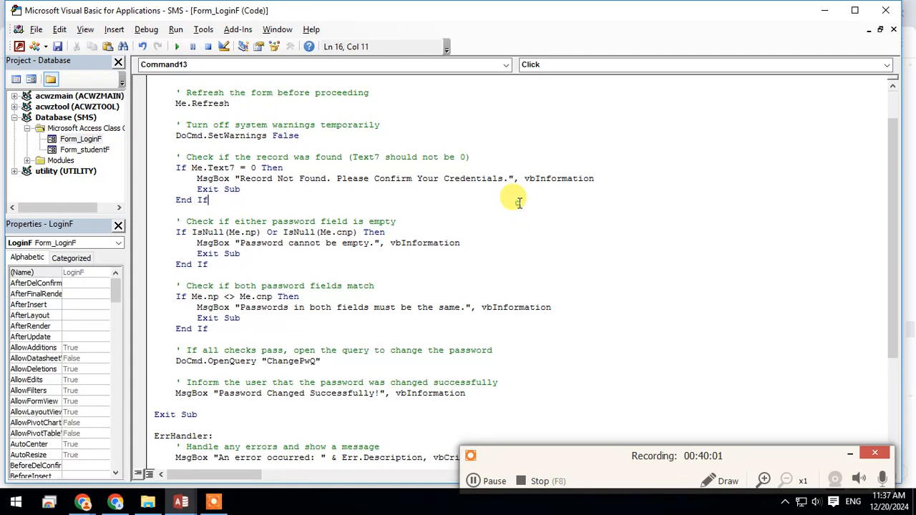
pyautogui.scroll(2, 519, 203)
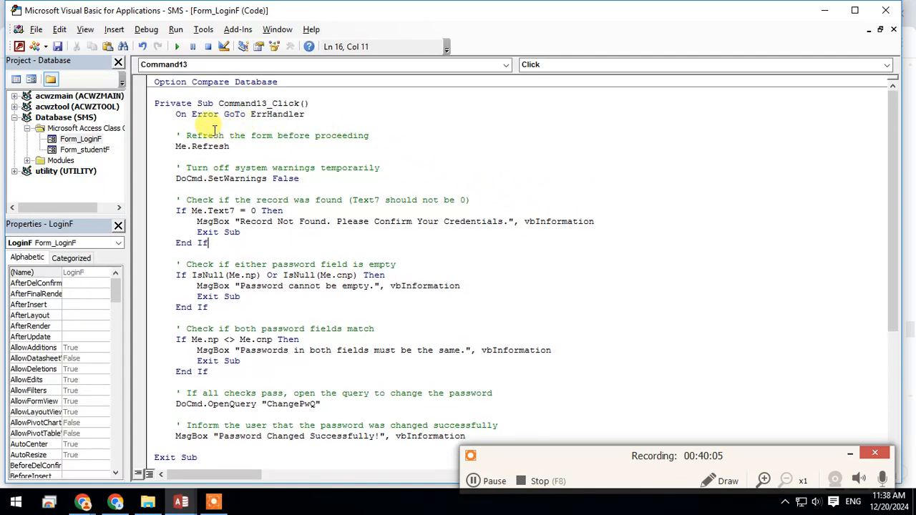
# - Review the On Error GoTo ErrHandler, Me.Refresh, SetWarnings and Record Not Found lines
pyautogui.moveTo(162, 112); pyautogui.dragTo(344, 117)
pyautogui.click(347, 117)
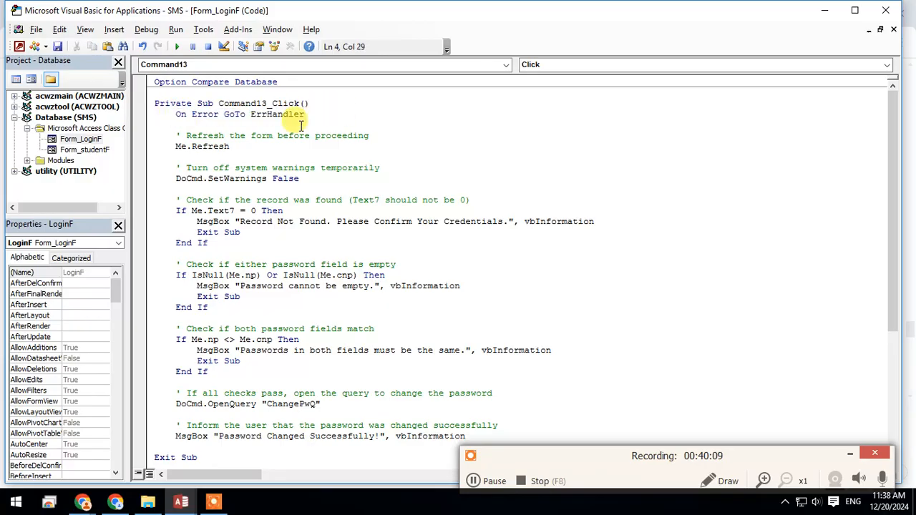
pyautogui.press('F7')
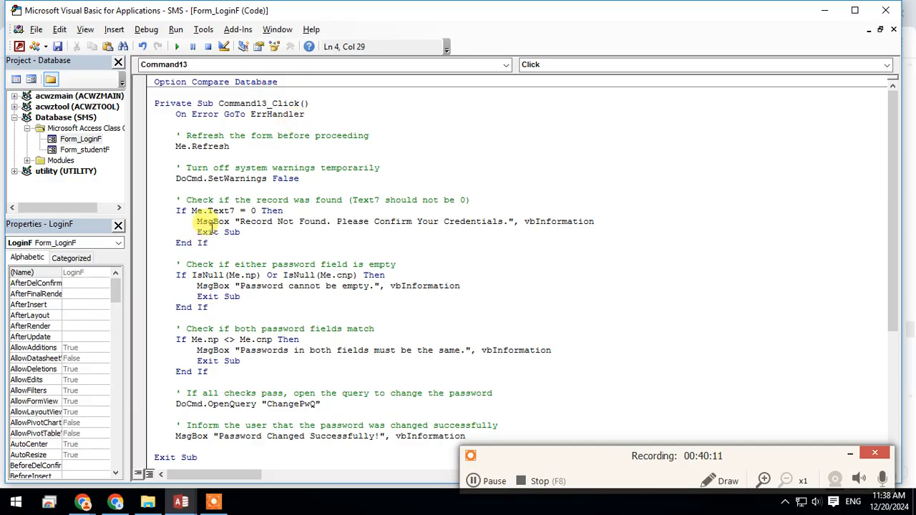
pyautogui.moveTo(186, 147); pyautogui.dragTo(276, 154)
pyautogui.moveTo(214, 168); pyautogui.dragTo(300, 180)
pyautogui.moveTo(251, 224); pyautogui.dragTo(374, 229)
# - Review the IsNull password checks and the ErrHandler block at the end
pyautogui.scroll(-2, 288, 252)
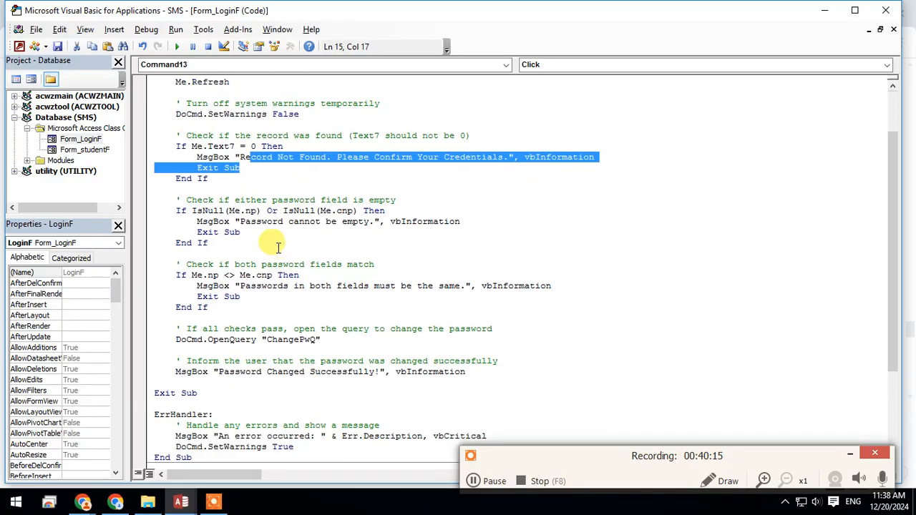
pyautogui.moveTo(192, 210); pyautogui.dragTo(205, 209)
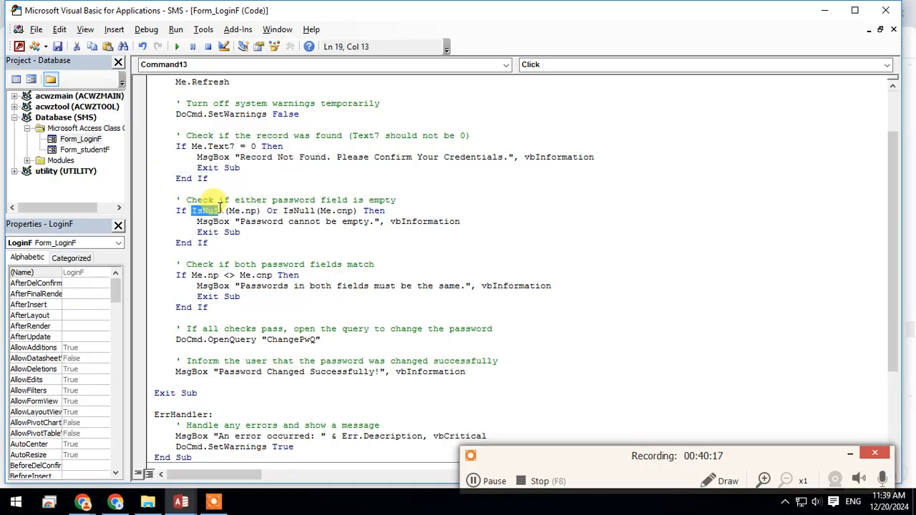
pyautogui.click(190, 209)
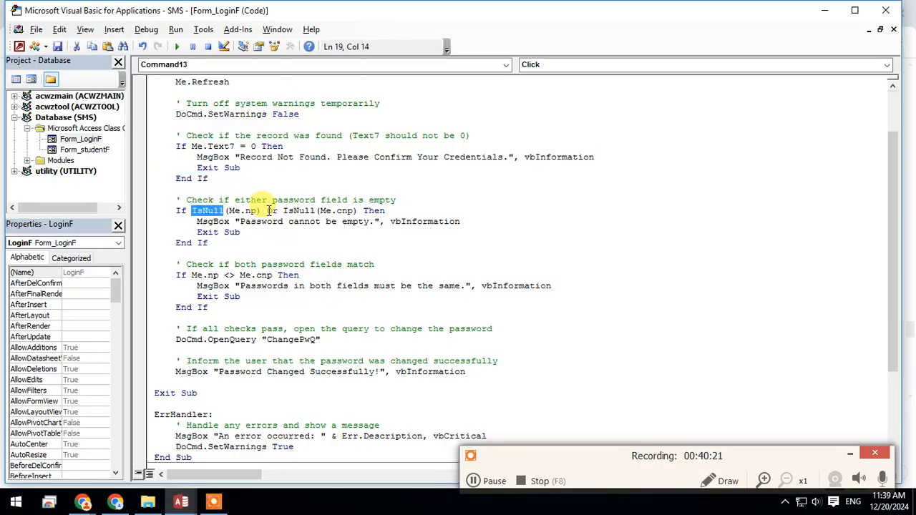
pyautogui.scroll(-1, 338, 218)
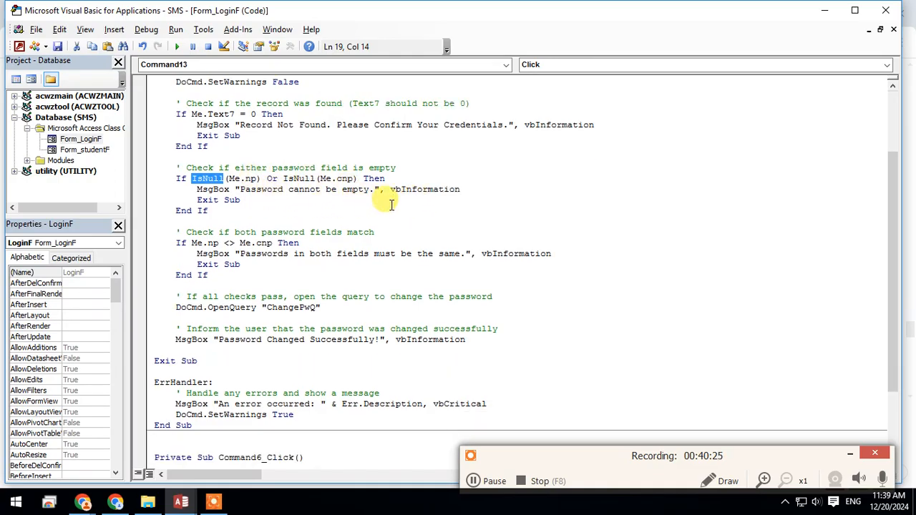
pyautogui.scroll(-2, 365, 202)
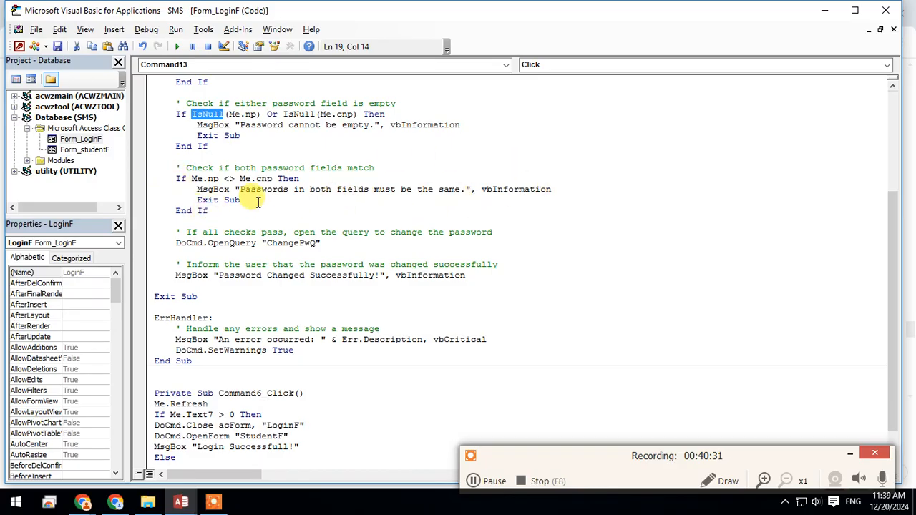
pyautogui.scroll(-1, 257, 203)
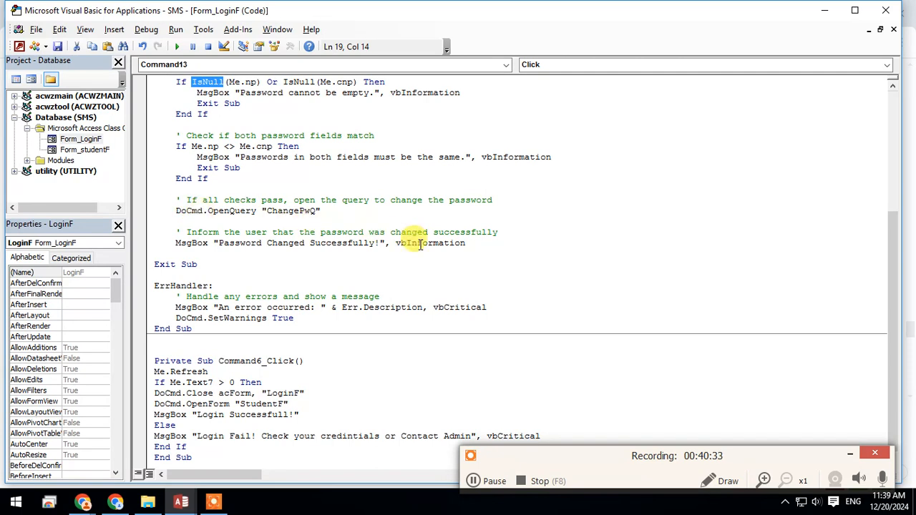
pyautogui.scroll(-1, 420, 246)
pyautogui.moveTo(311, 306); pyautogui.dragTo(143, 275)
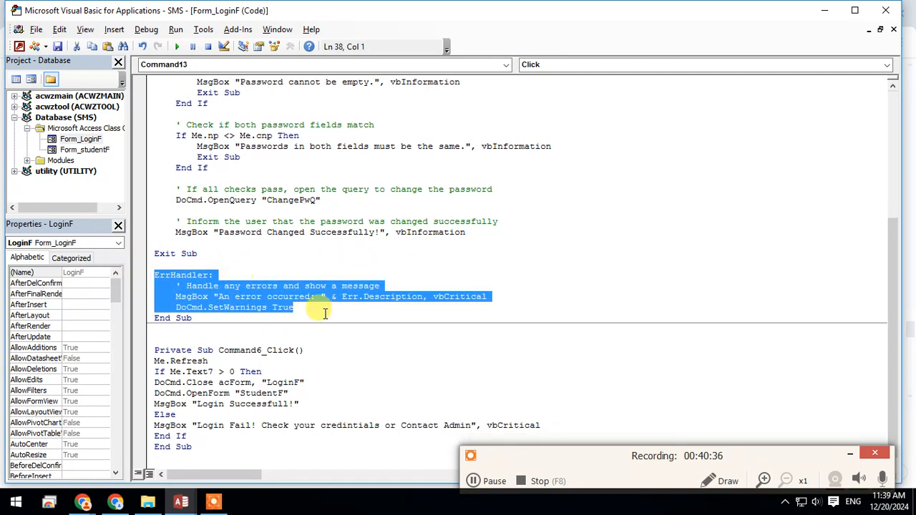
# - Save the edited Admin record in logT by refreshing the table data
pyautogui.moveTo(182, 500)
pyautogui.click(147, 440)
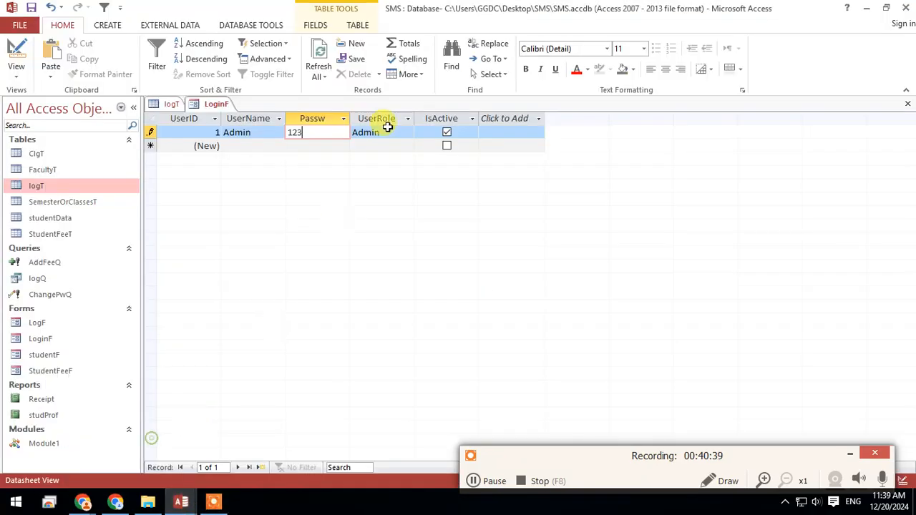
pyautogui.click(397, 133)
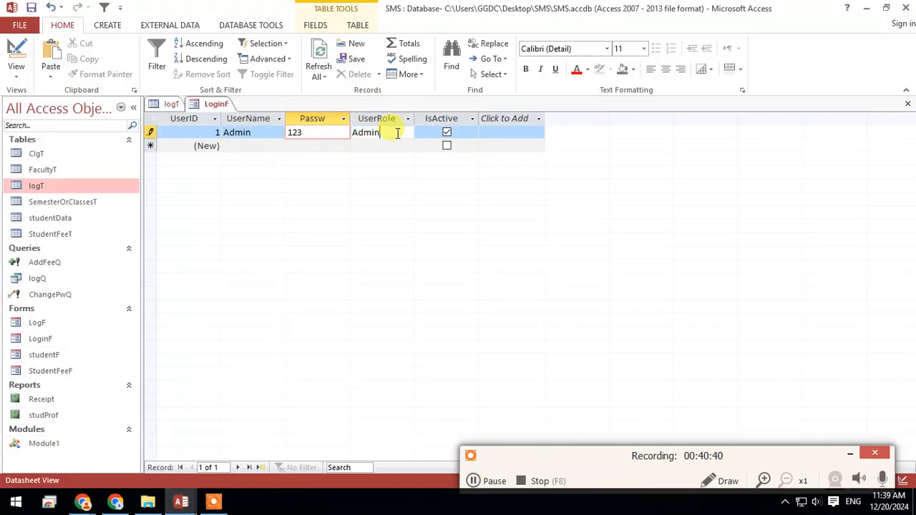
pyautogui.click(318, 75)
pyautogui.click(333, 92)
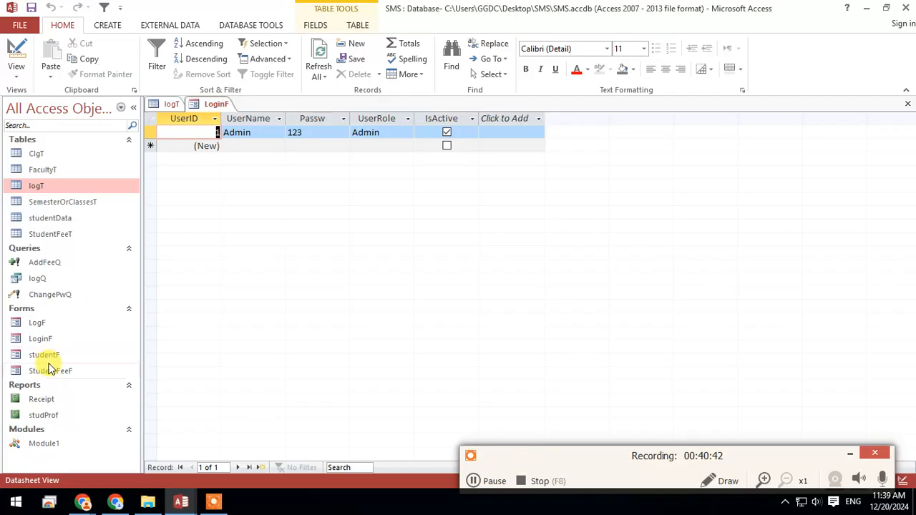
# - Test LoginF as Admin: a failed login, an update before login, and empty new-password fields
pyautogui.doubleClick(44, 340)
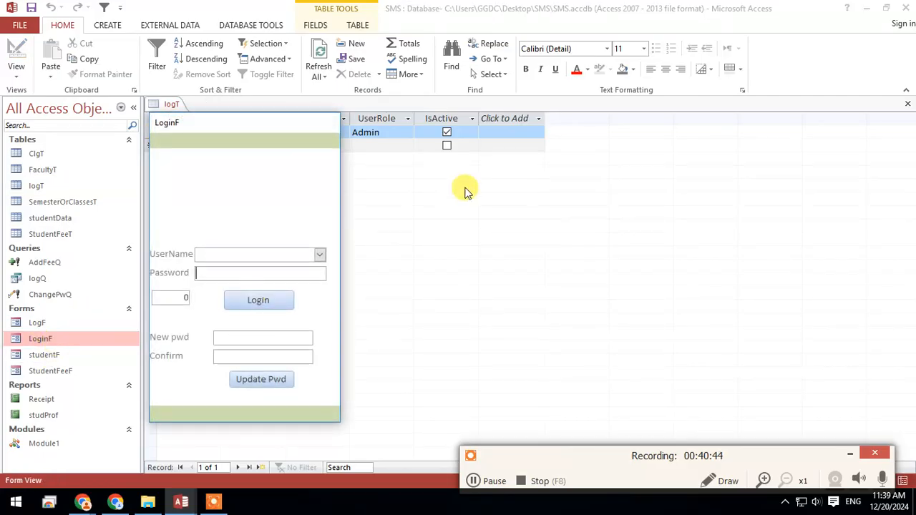
pyautogui.click(319, 254)
pyautogui.click(306, 271)
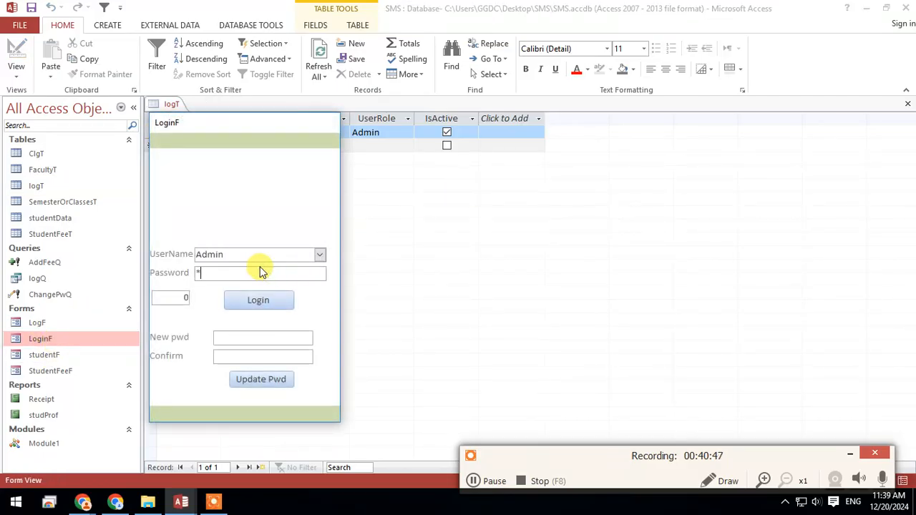
pyautogui.click(258, 300)
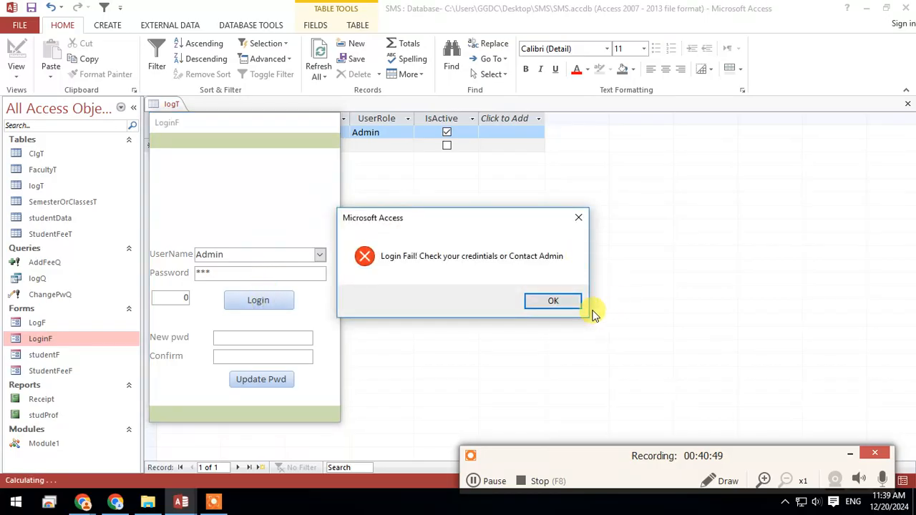
pyautogui.click(548, 306)
pyautogui.click(266, 383)
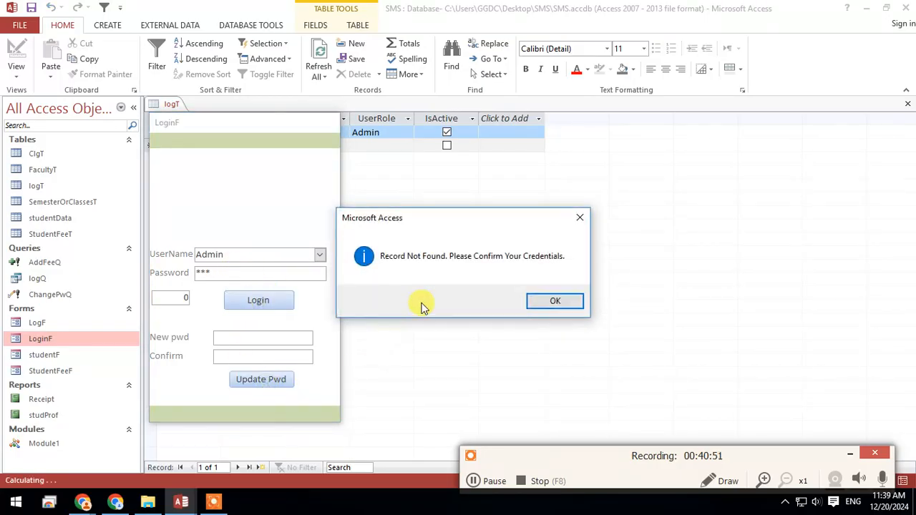
pyautogui.click(549, 304)
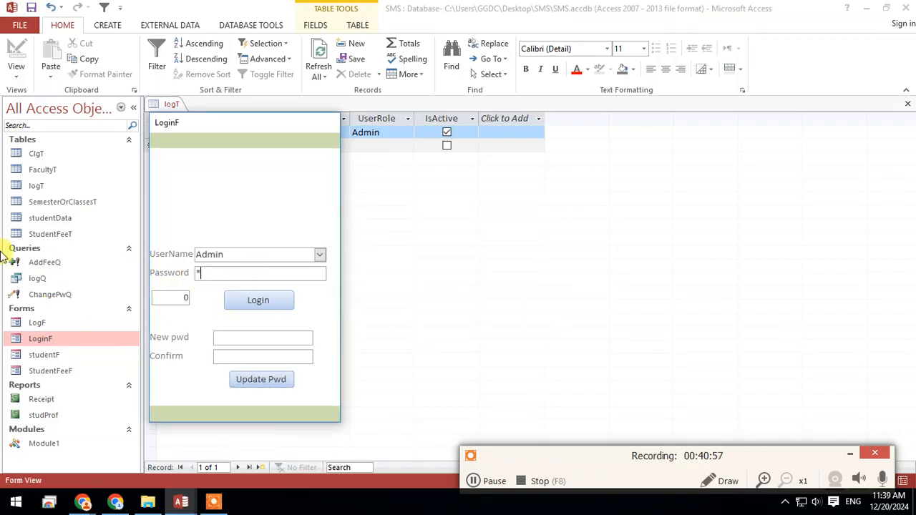
pyautogui.click(285, 383)
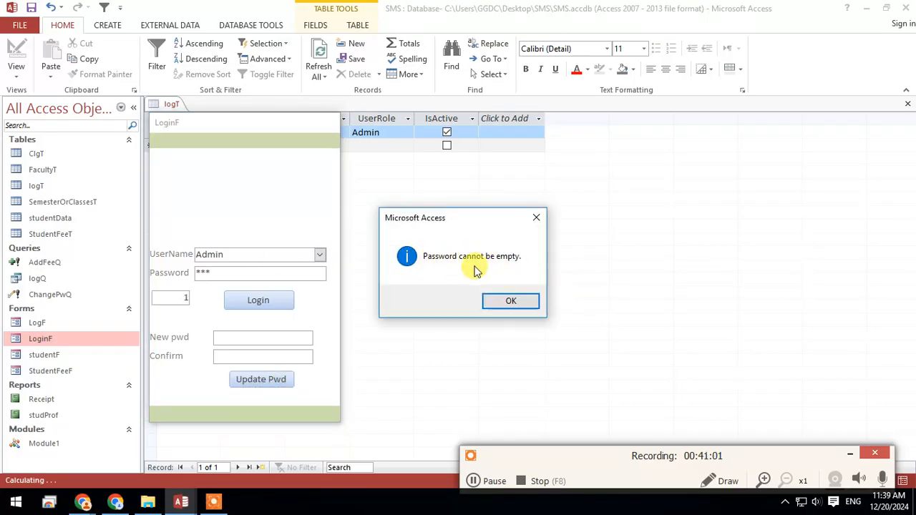
pyautogui.click(511, 300)
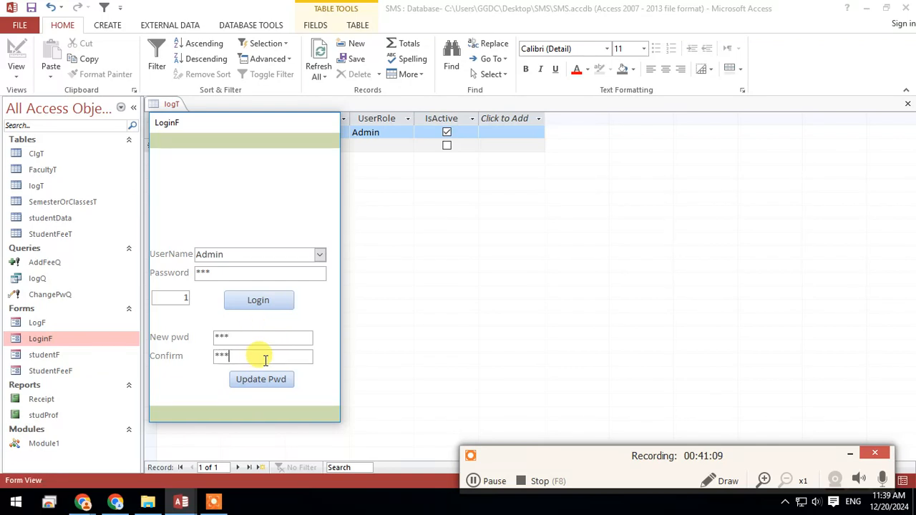
# - Change the Admin password after correcting a mismatched confirmation entry
pyautogui.click(233, 354)
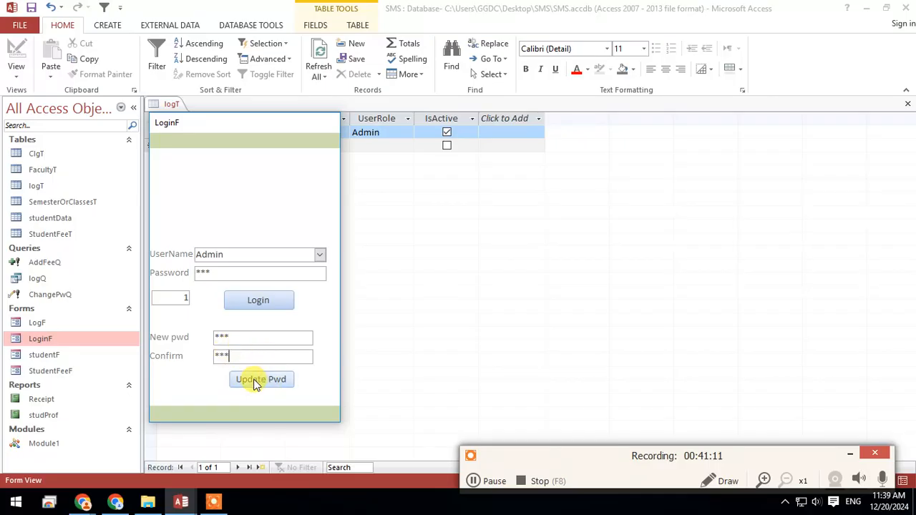
pyautogui.click(254, 379)
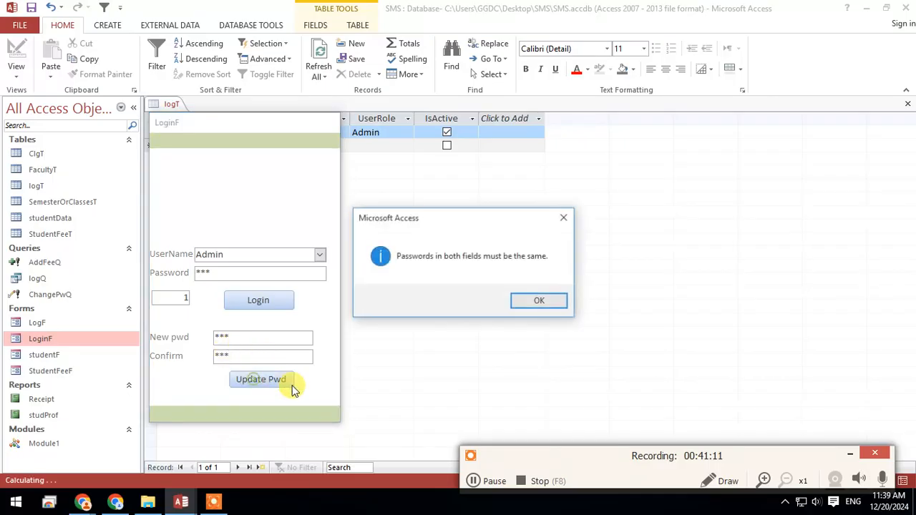
pyautogui.click(540, 301)
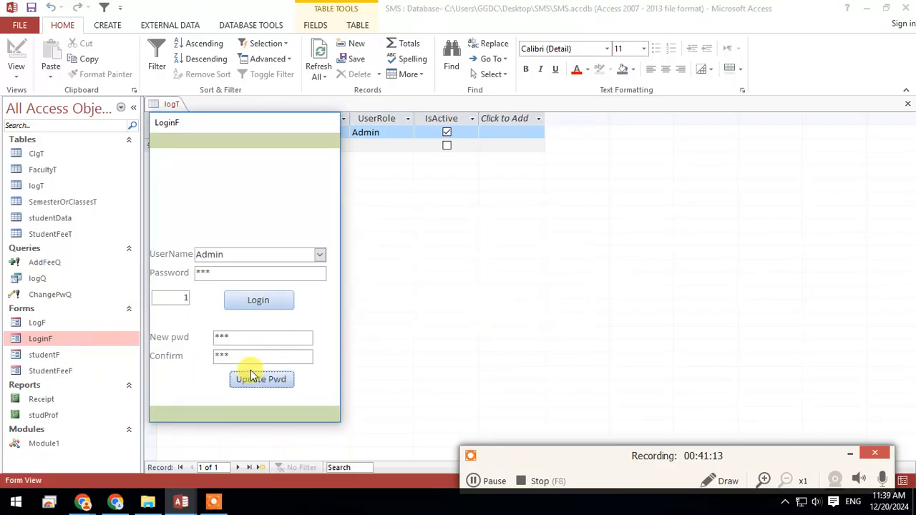
pyautogui.click(206, 337)
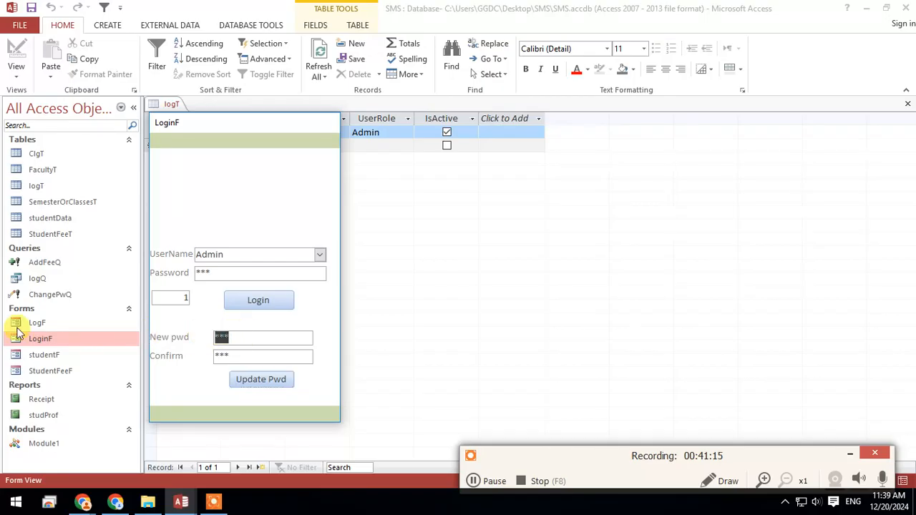
pyautogui.click(262, 383)
pyautogui.click(538, 304)
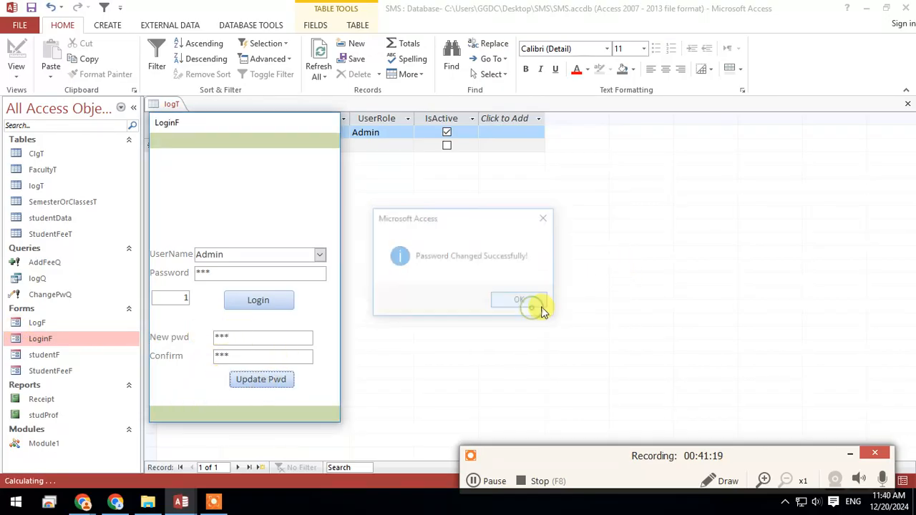
# - Close LoginF, refresh logT to show the new Admin password, then close the table
pyautogui.moveTo(287, 122); pyautogui.dragTo(378, 206)
pyautogui.click(328, 77)
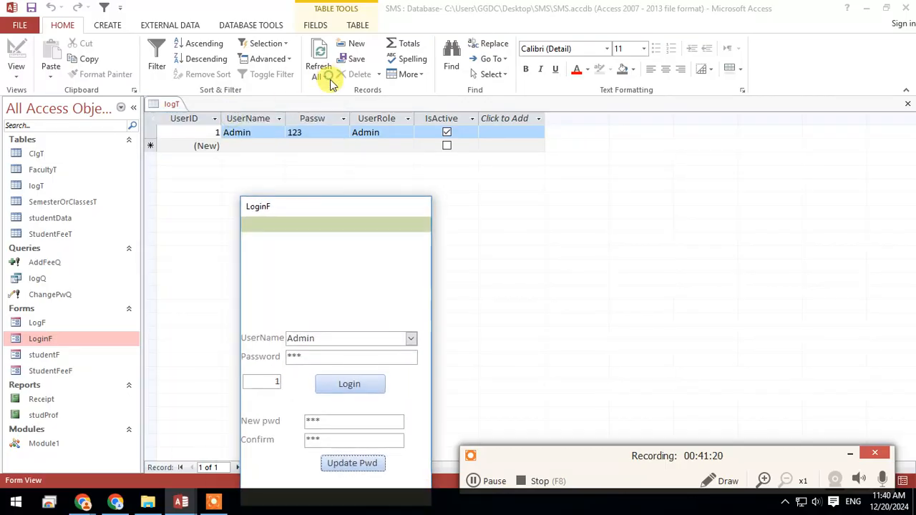
pyautogui.rightClick(379, 206)
pyautogui.click(408, 224)
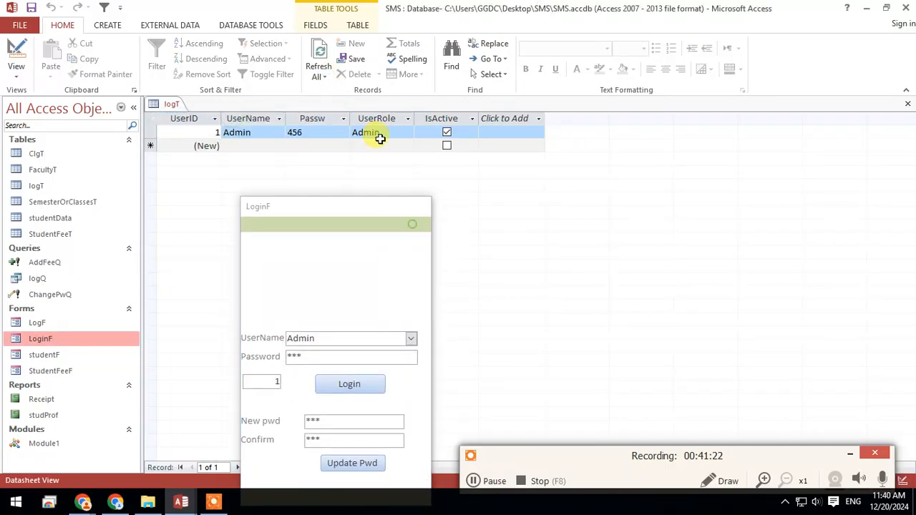
pyautogui.click(330, 75)
pyautogui.click(344, 92)
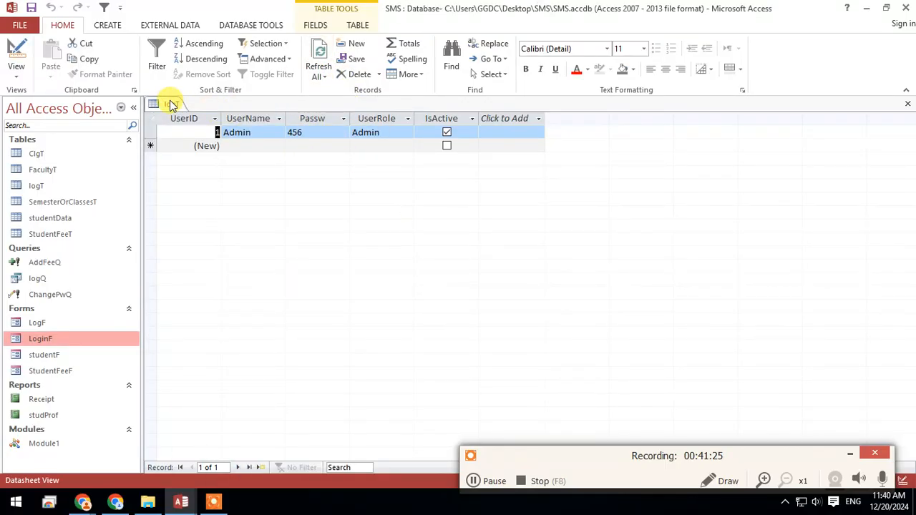
pyautogui.rightClick(171, 104)
pyautogui.click(214, 128)
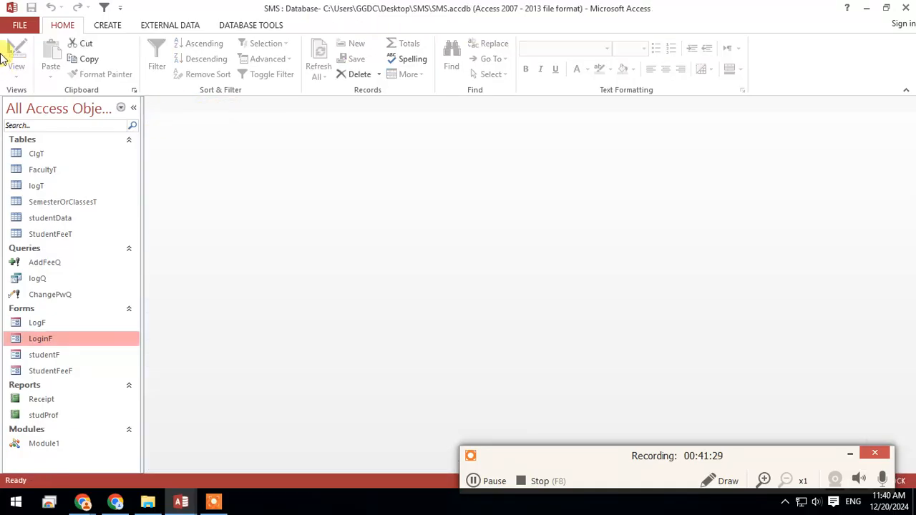
# - Set Display Form to LoginF under Current Database in Access Options and confirm with OK
pyautogui.click(20, 25)
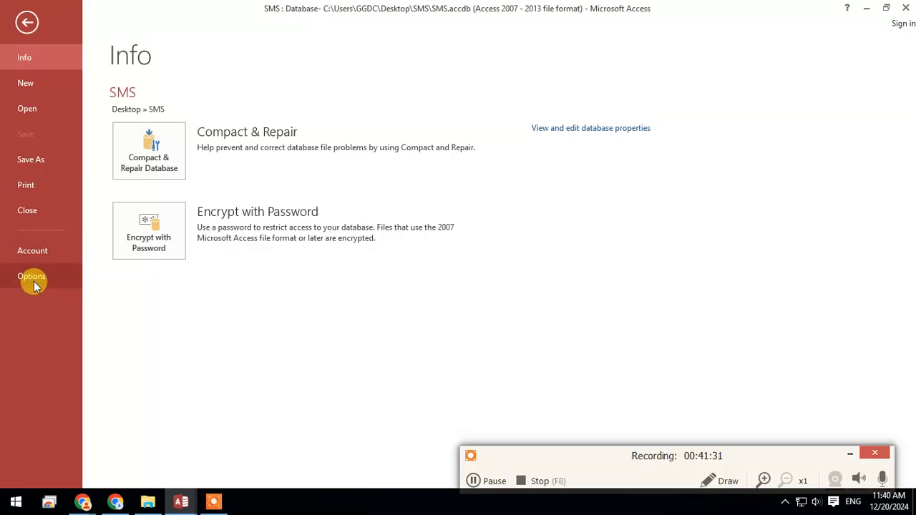
pyautogui.click(34, 280)
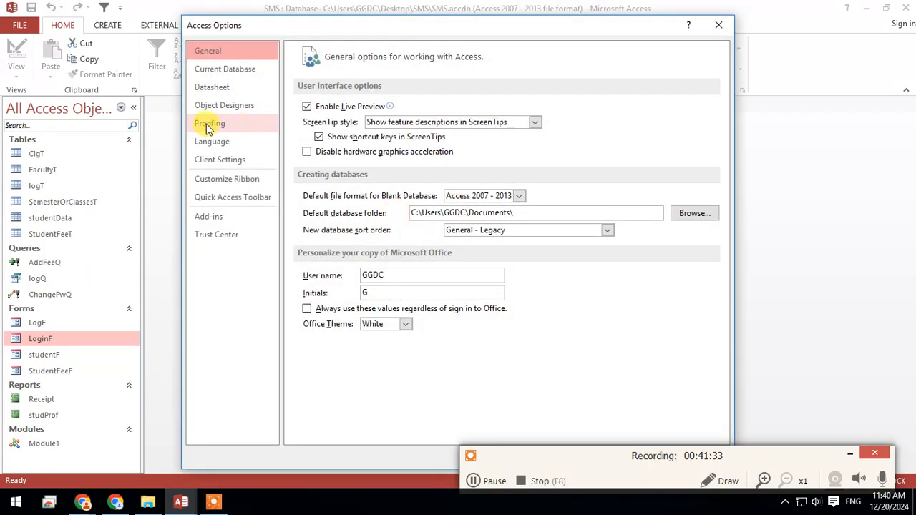
pyautogui.click(23, 27)
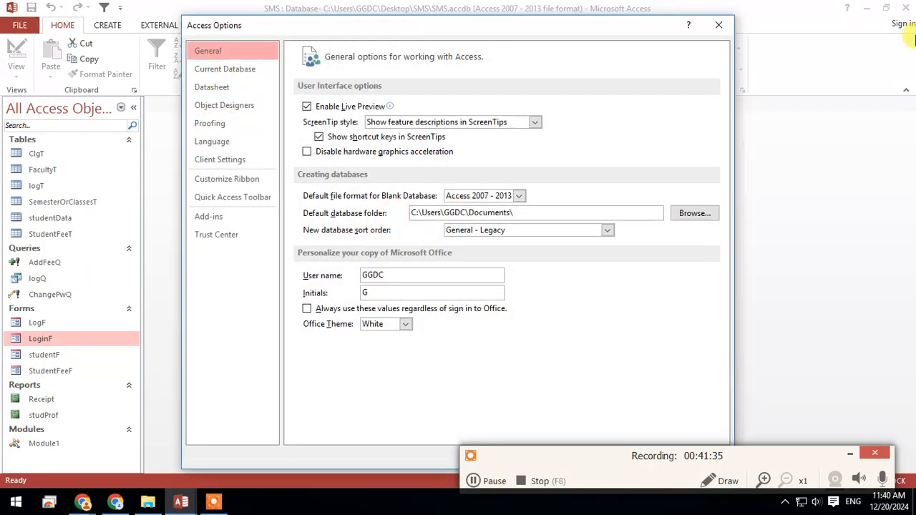
pyautogui.press('Escape')
pyautogui.click(18, 27)
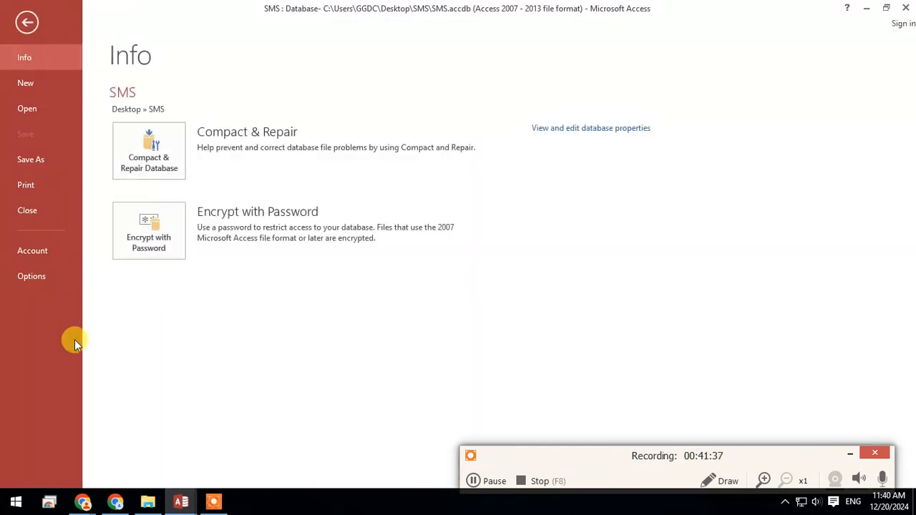
pyautogui.click(43, 277)
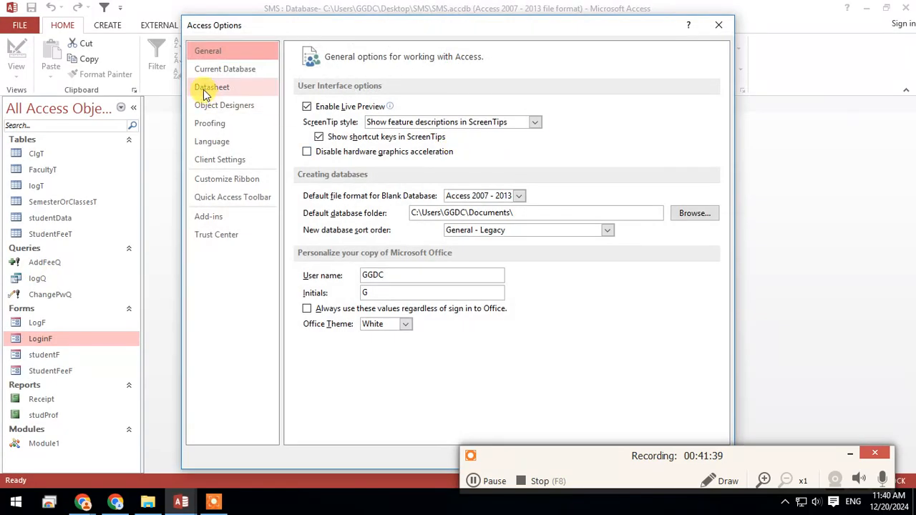
pyautogui.click(227, 75)
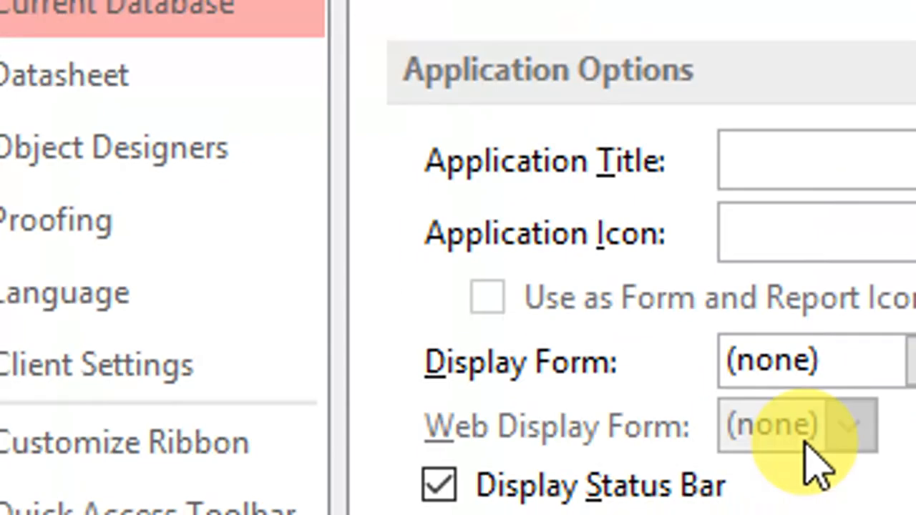
pyautogui.click(780, 368)
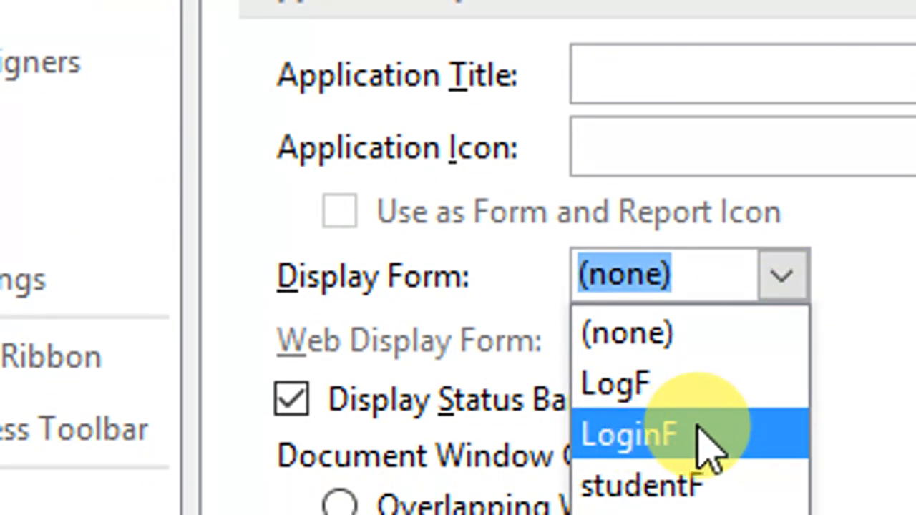
pyautogui.click(706, 438)
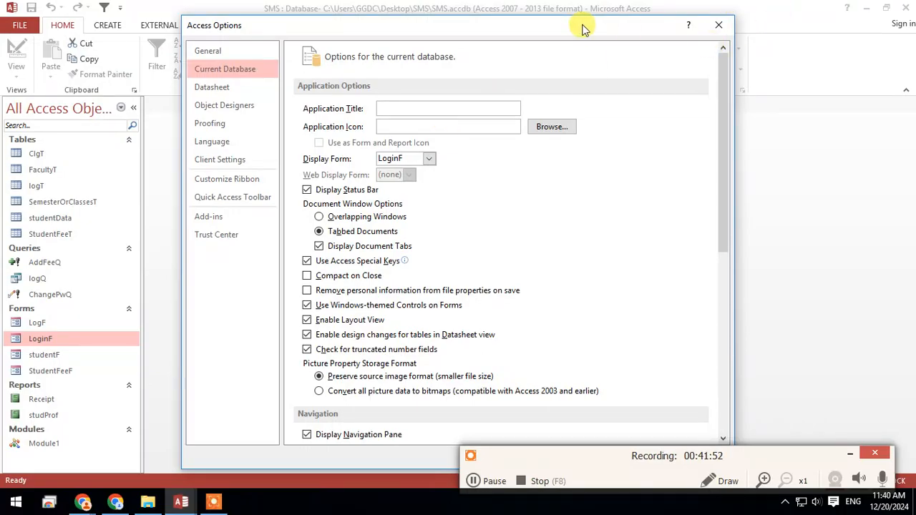
pyautogui.rightClick(583, 28)
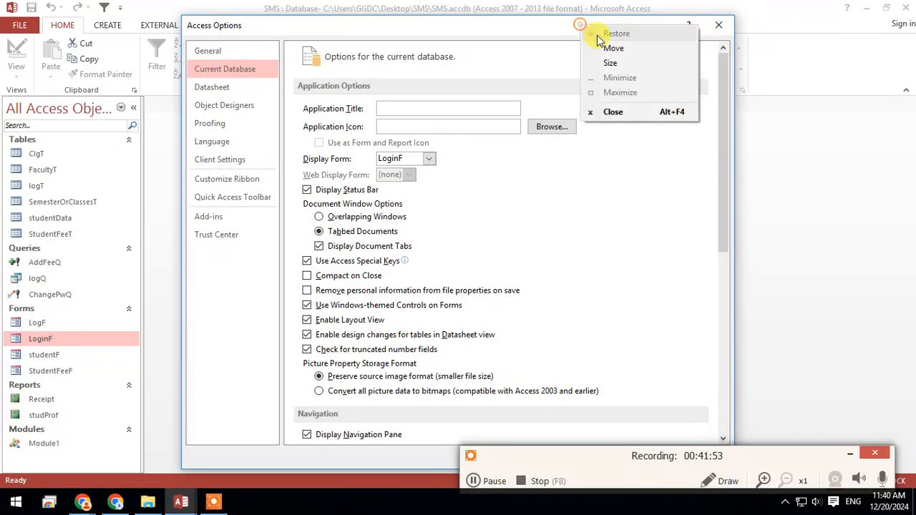
pyautogui.click(855, 455)
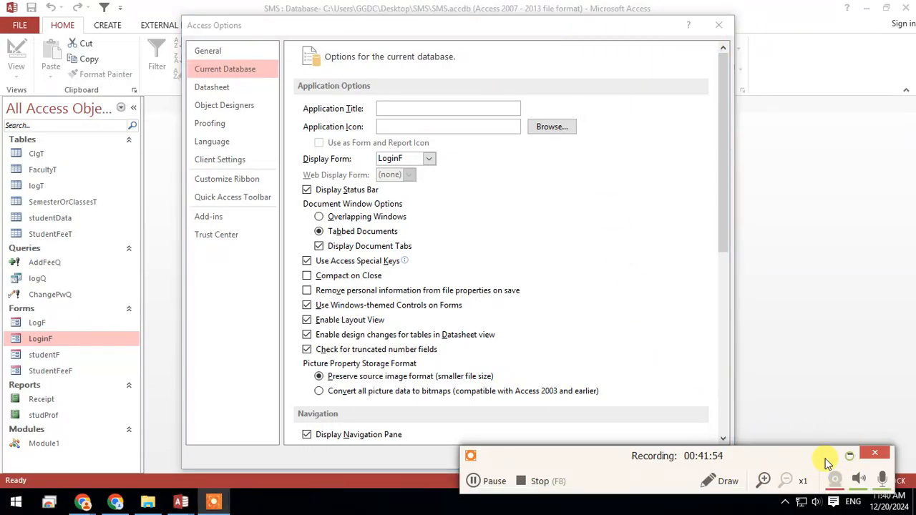
pyautogui.click(640, 461)
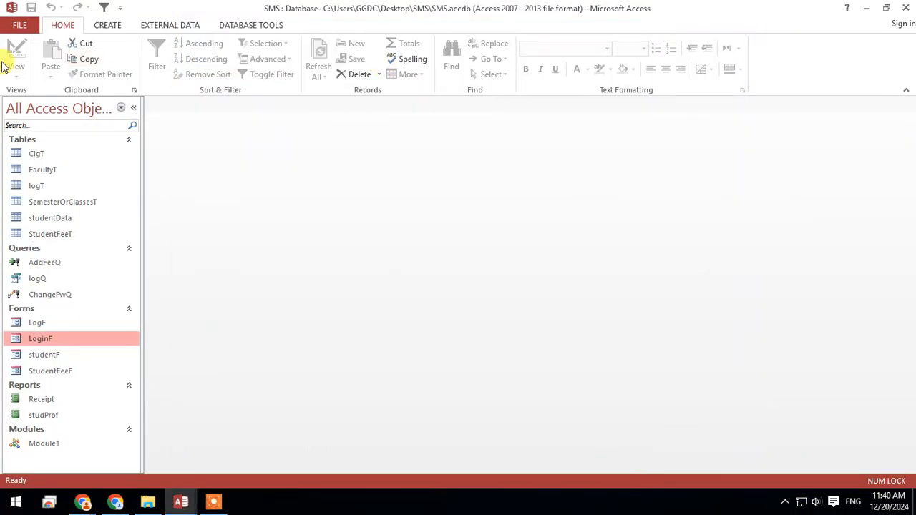
# - Close Access, minimize the ChatGPT browser, and open the folder containing SMS.accdb
pyautogui.click(906, 7)
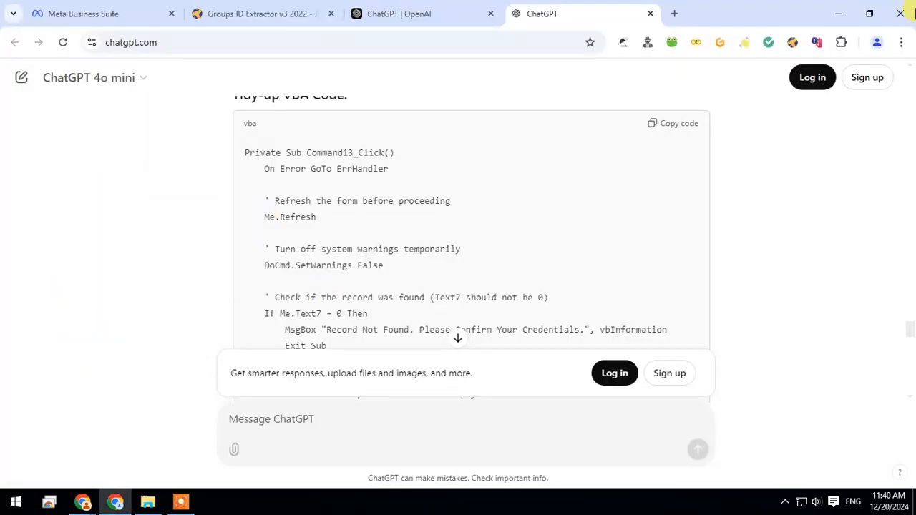
pyautogui.click(838, 10)
pyautogui.click(148, 502)
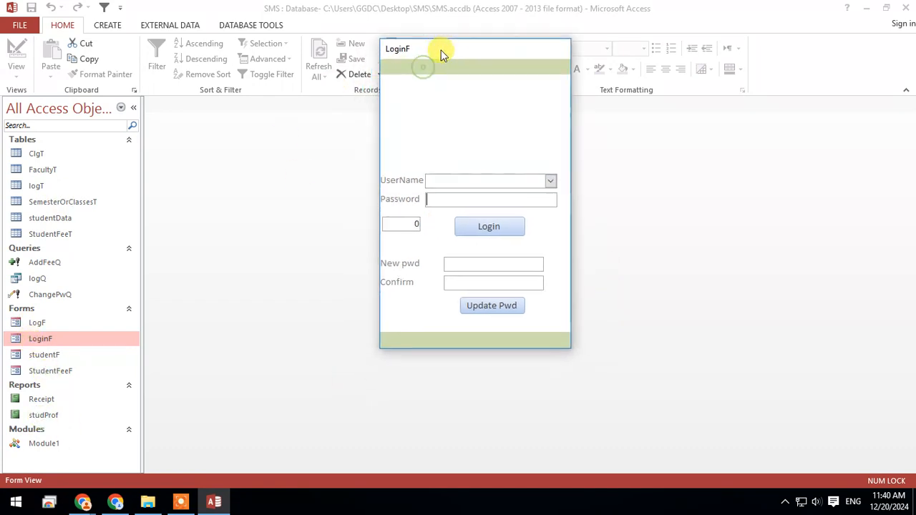
# - Close the LoginF form from its title-bar menu, then collapse the Tables, Queries, Forms and Reports groups in the navigation pane
pyautogui.rightClick(426, 68)
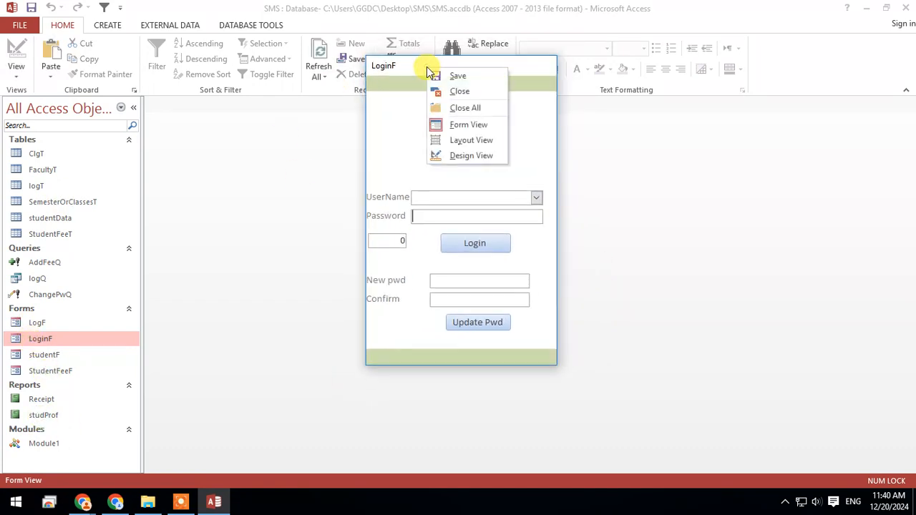
pyautogui.click(458, 92)
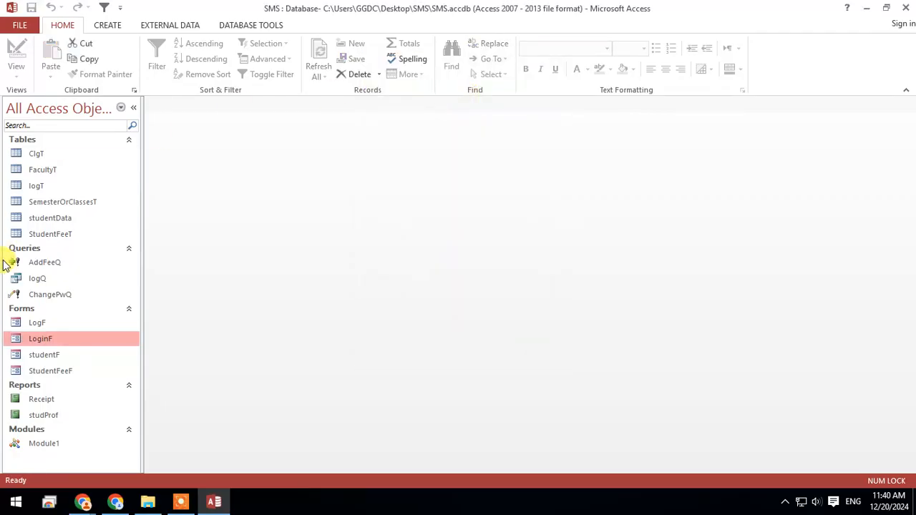
pyautogui.click(129, 140)
pyautogui.click(129, 151)
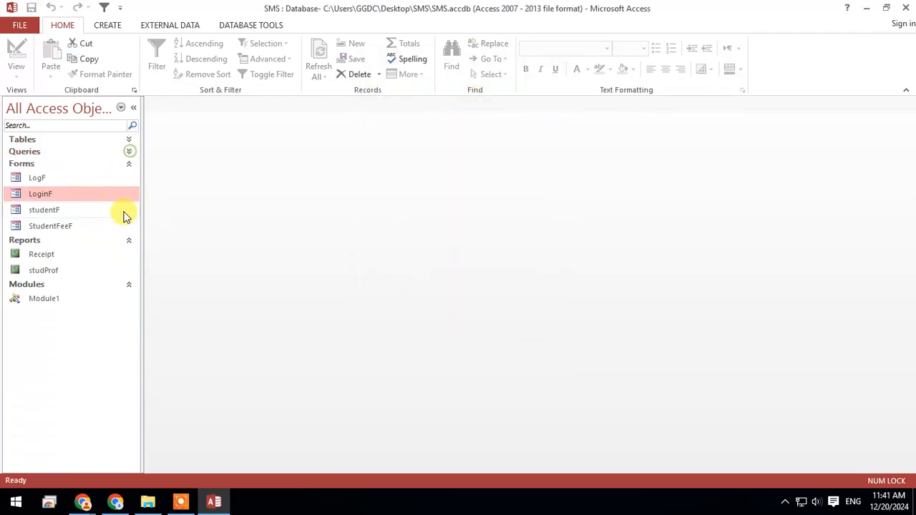
pyautogui.click(129, 164)
pyautogui.click(129, 176)
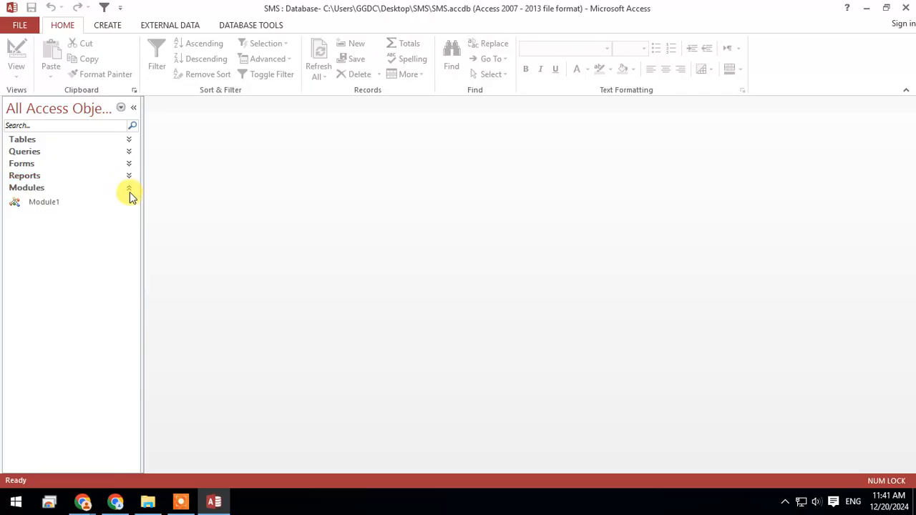